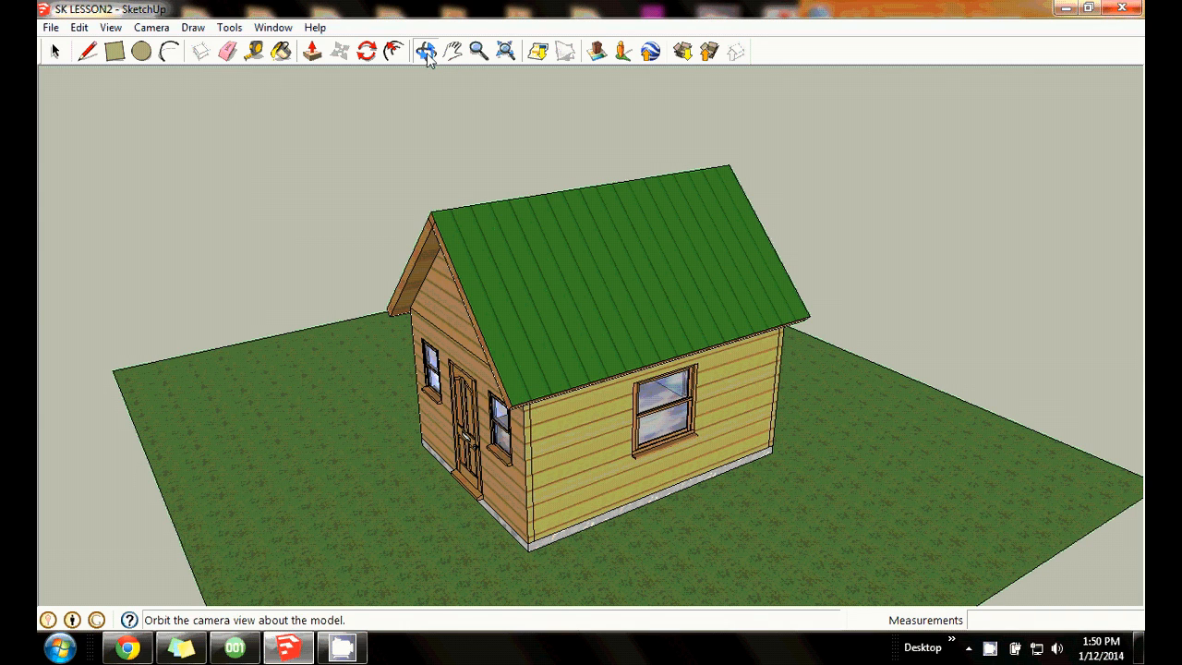
# Inspect the house from several sides, selecting the front door and each front window to check that each selects as one object.
pyautogui.moveTo(351, 238); pyautogui.dragTo(612, 401)
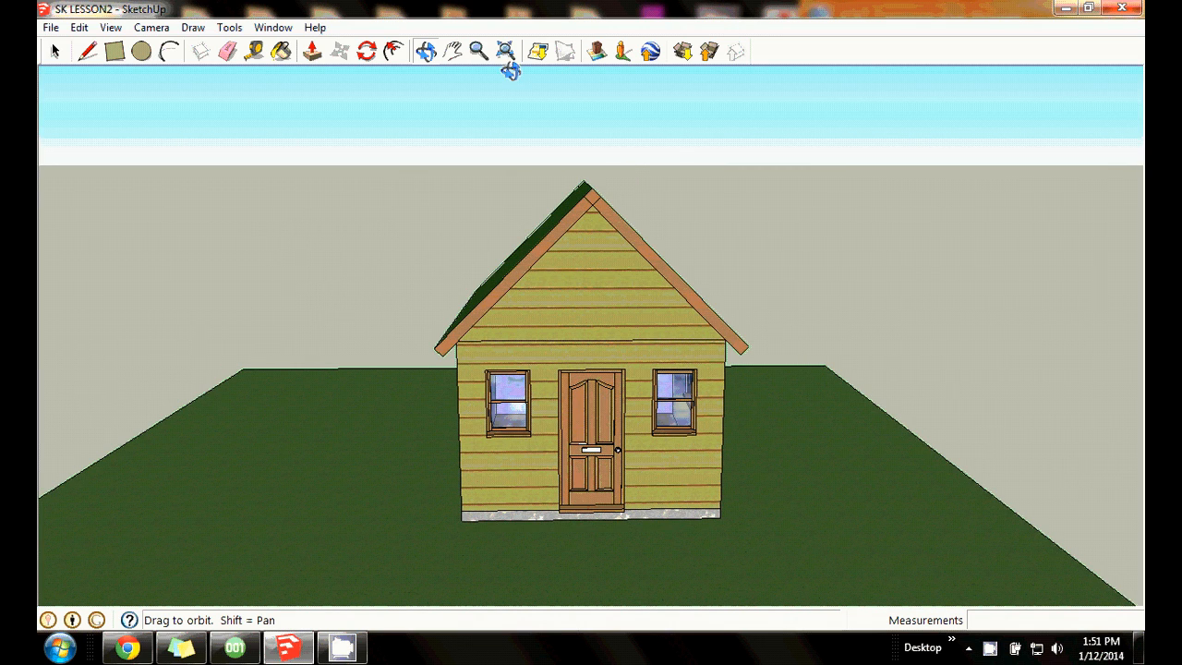
pyautogui.moveTo(425, 138); pyautogui.dragTo(749, 181)
pyautogui.moveTo(368, 278); pyautogui.dragTo(609, 269)
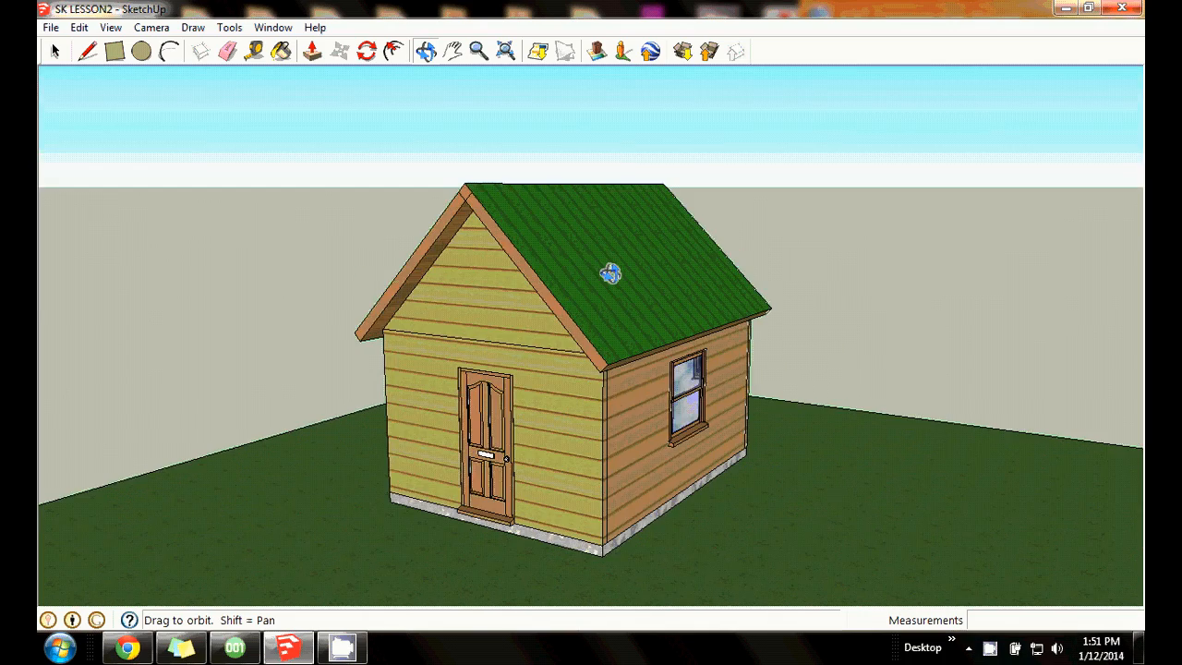
pyautogui.moveTo(675, 298); pyautogui.dragTo(425, 259)
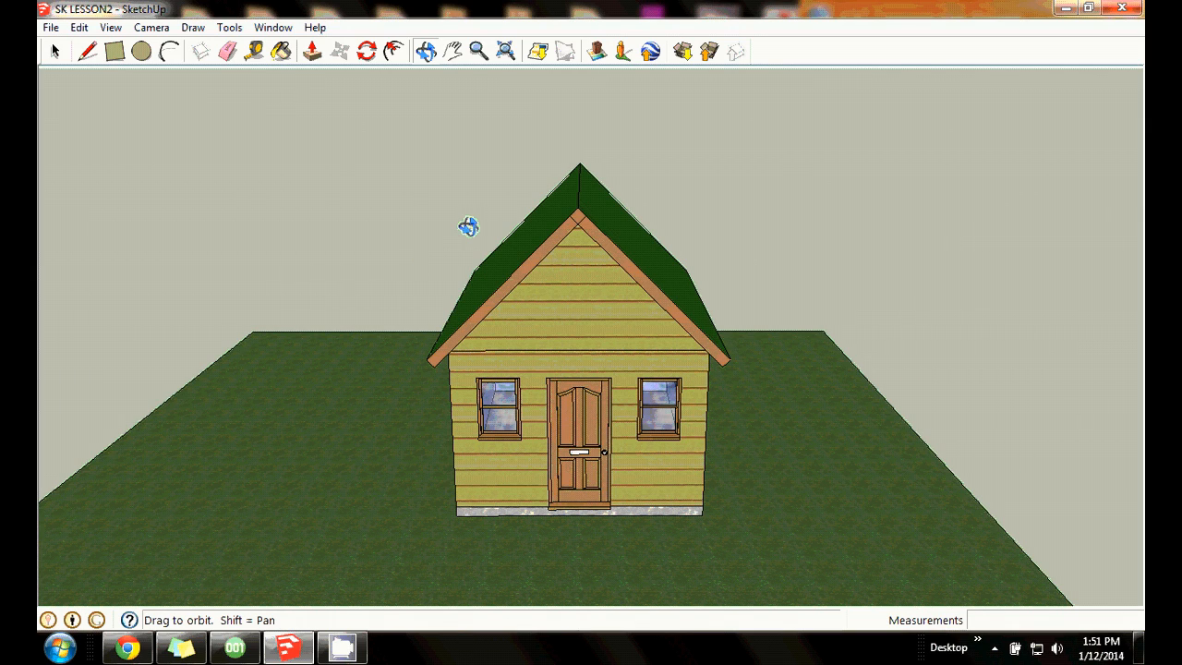
pyautogui.click(54, 52)
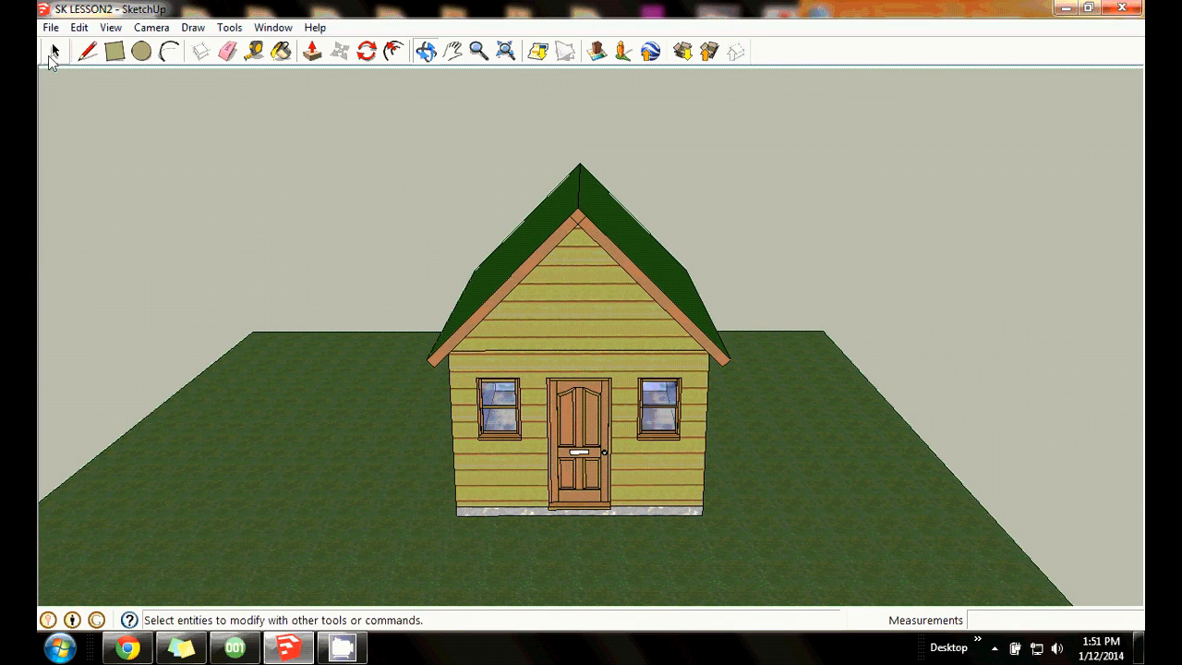
pyautogui.click(569, 416)
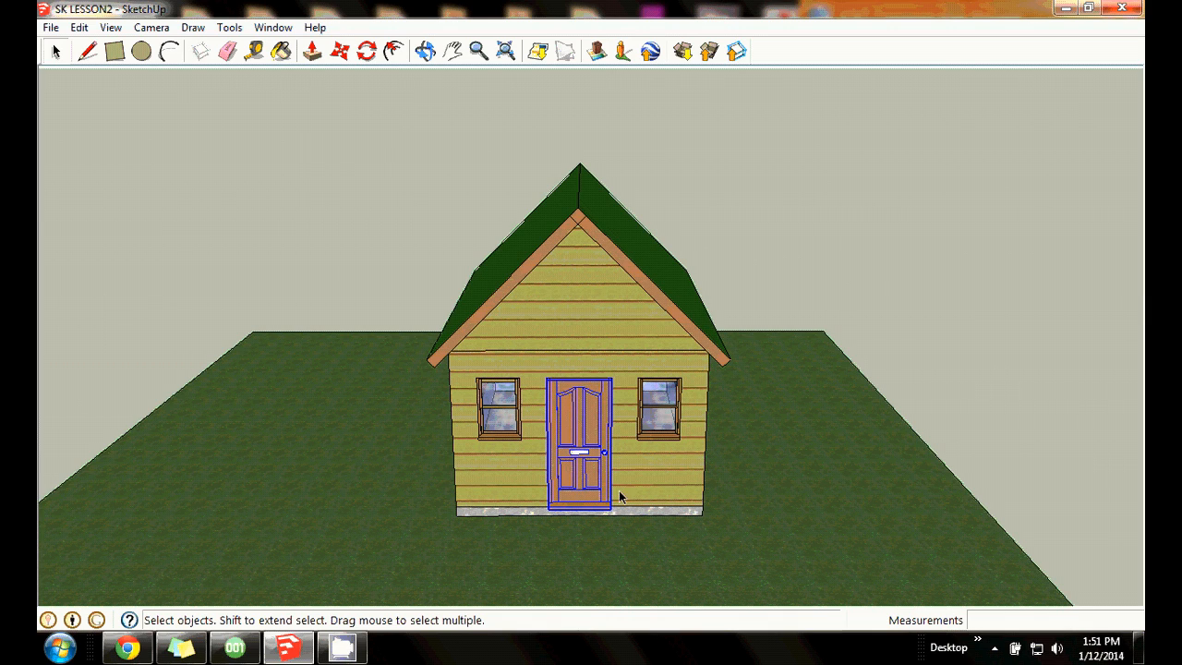
pyautogui.click(669, 417)
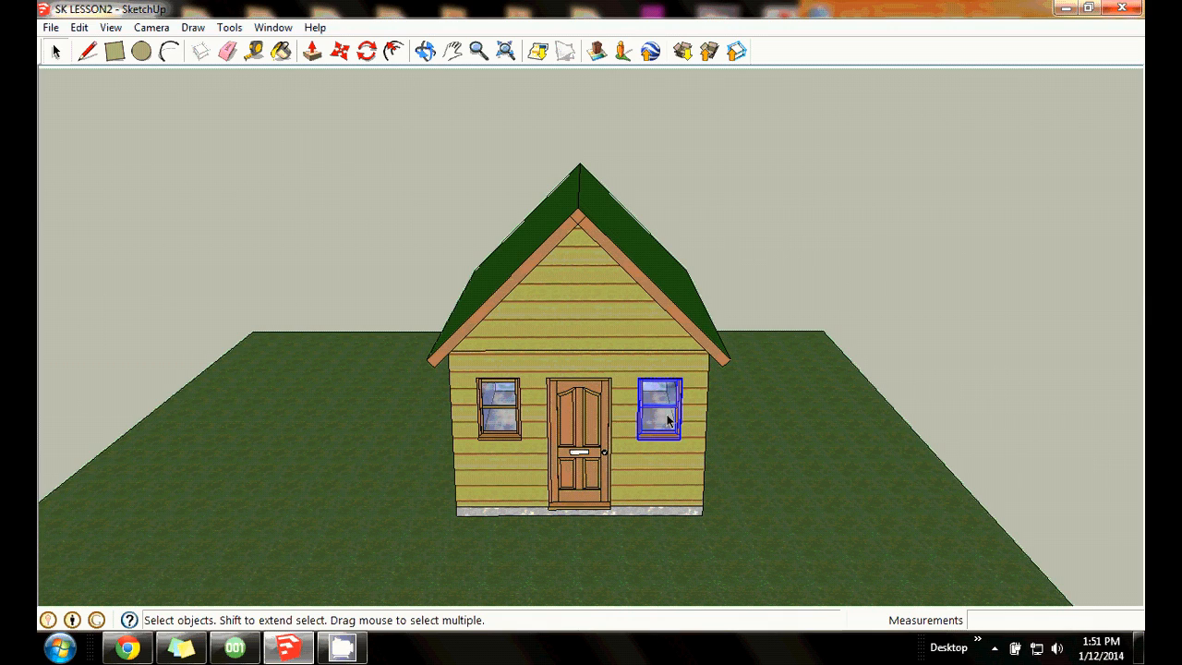
pyautogui.click(513, 417)
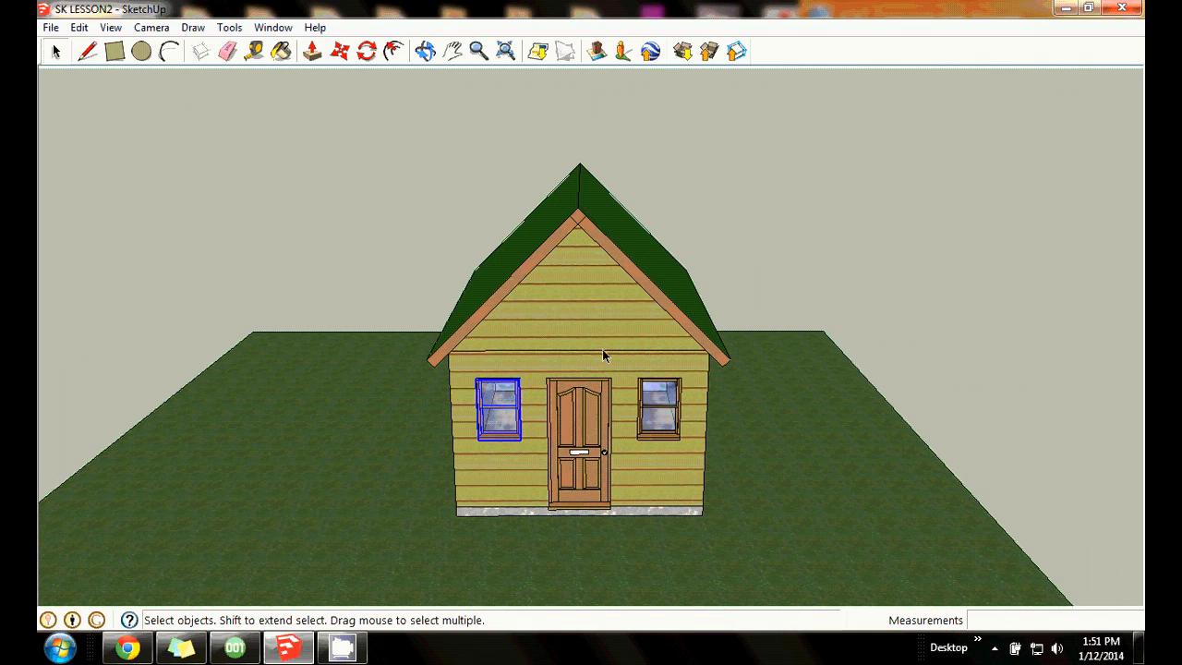
pyautogui.click(600, 401)
pyautogui.click(646, 406)
pyautogui.click(425, 50)
pyautogui.moveTo(560, 163); pyautogui.dragTo(432, 134)
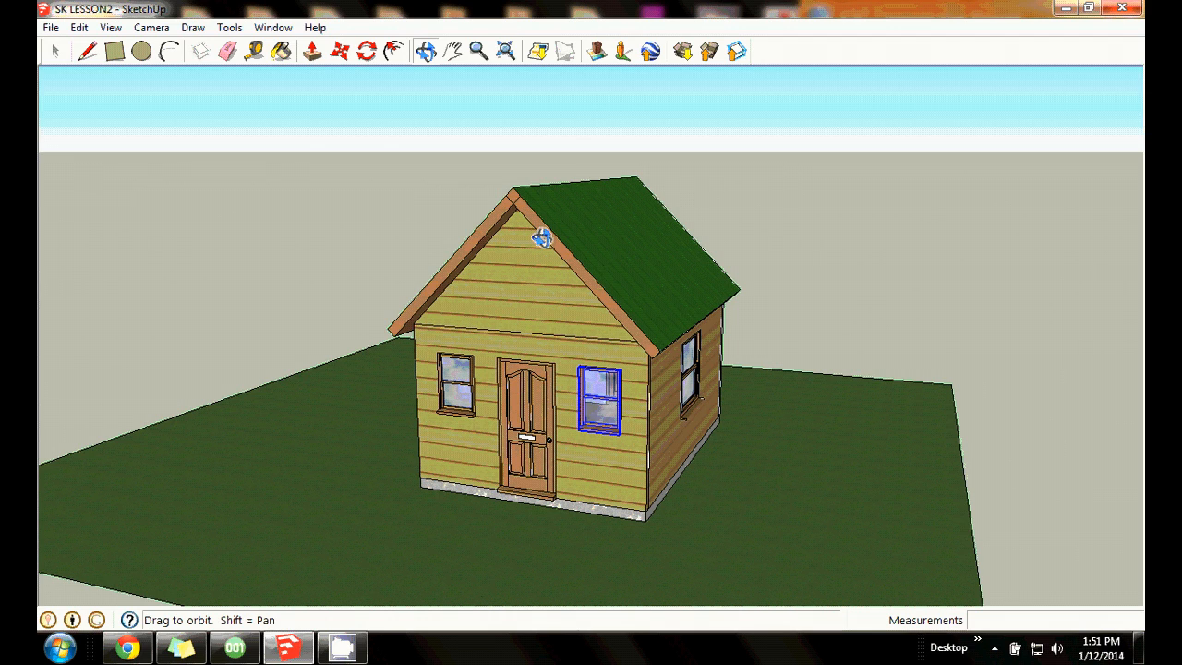
pyautogui.click(55, 52)
pyautogui.click(246, 199)
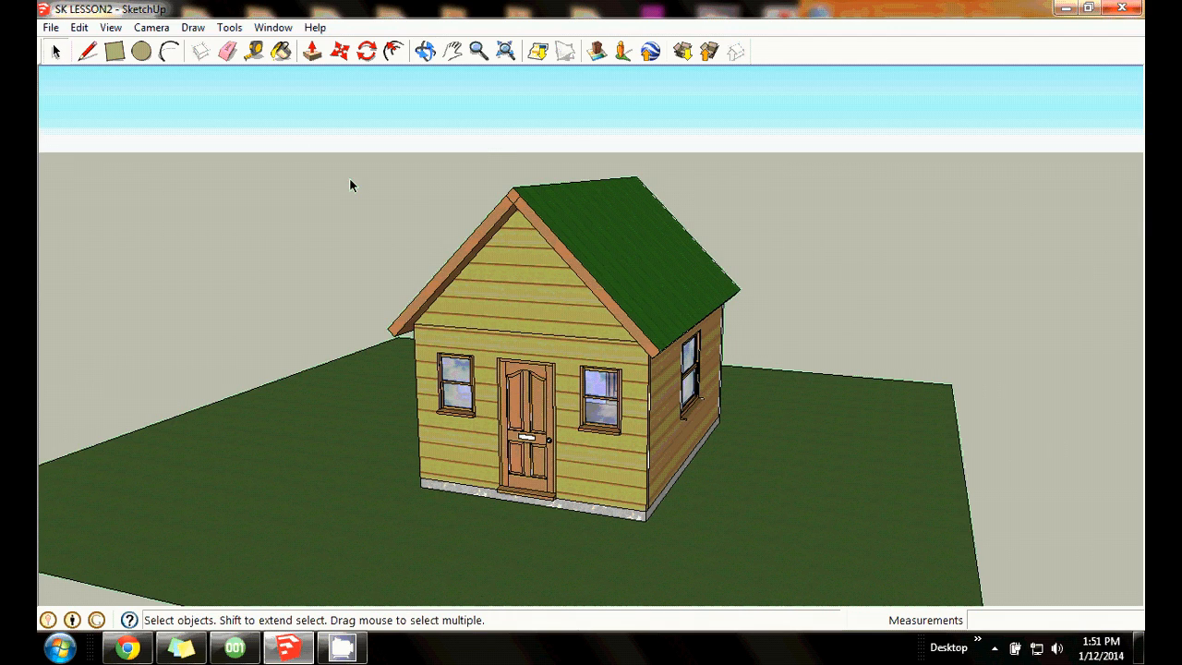
pyautogui.click(426, 49)
pyautogui.moveTo(443, 159); pyautogui.dragTo(335, 195)
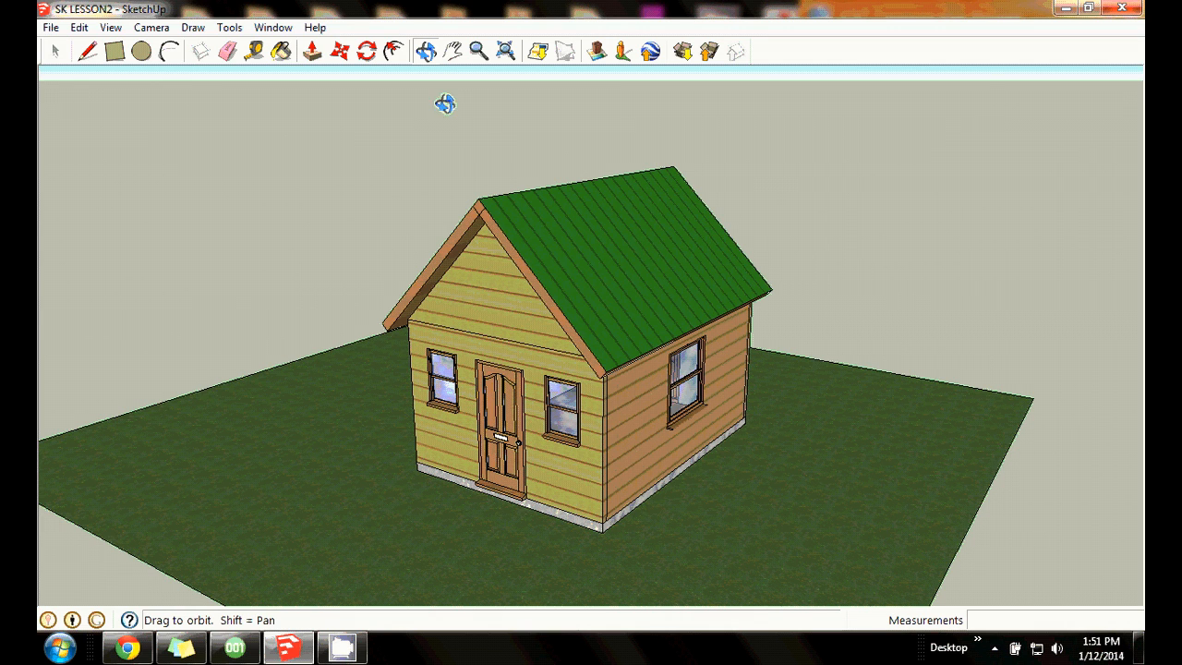
pyautogui.moveTo(379, 214); pyautogui.dragTo(562, 160)
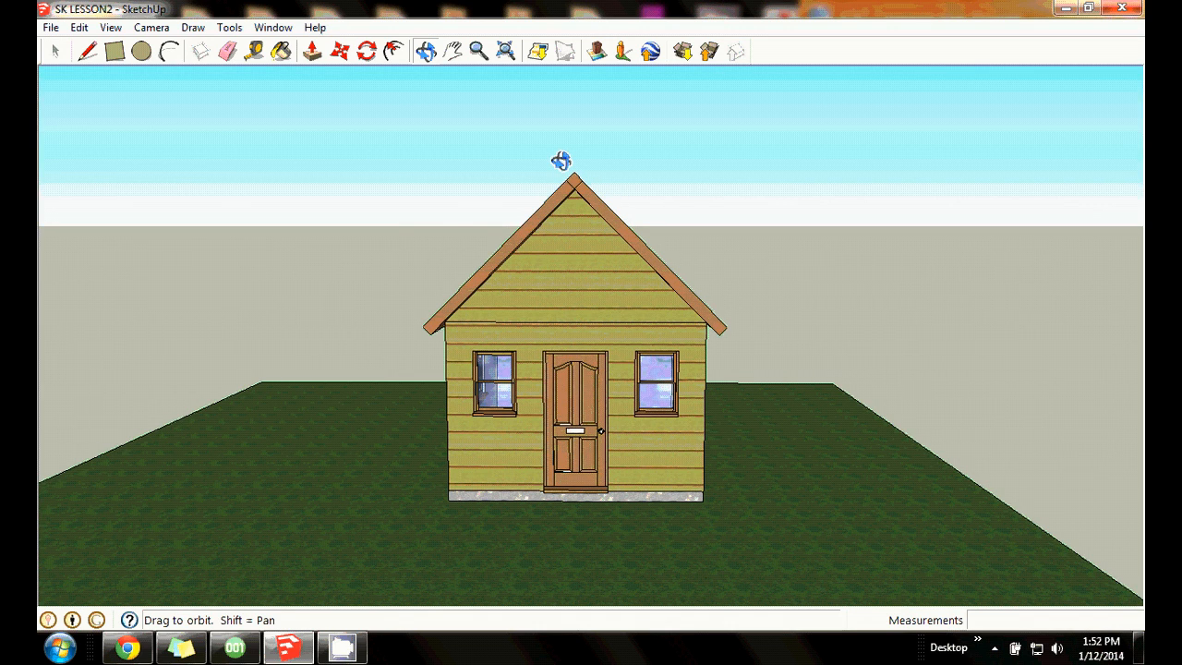
pyautogui.moveTo(561, 161); pyautogui.dragTo(781, 218)
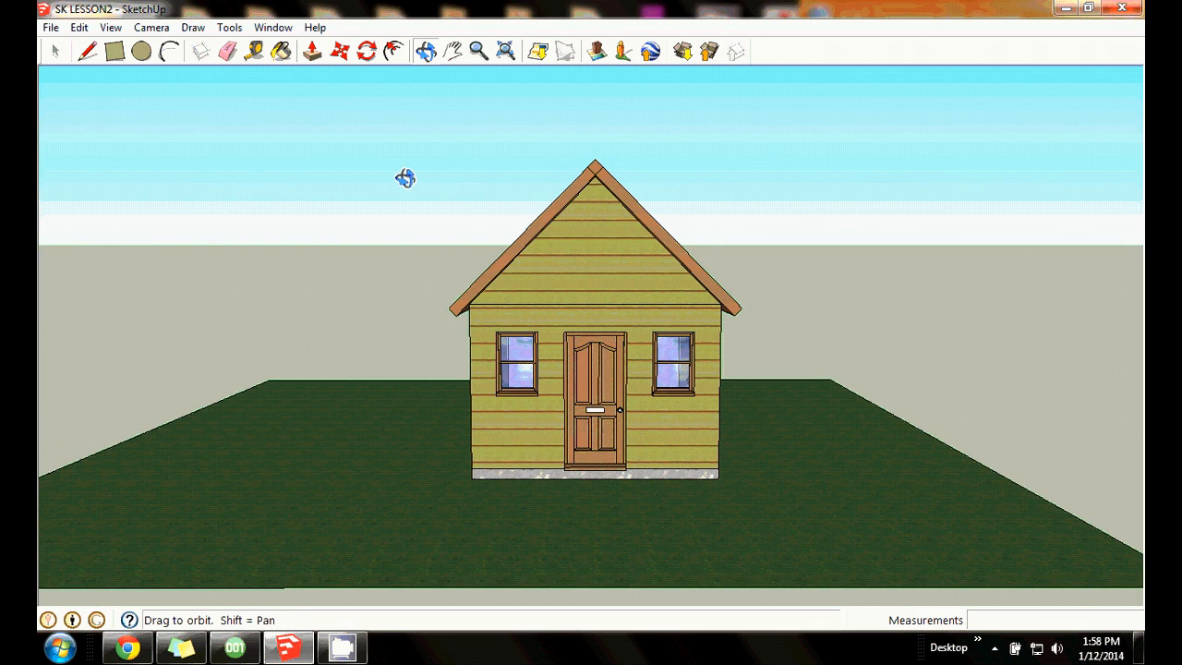
# Select the entire roof with its fascia and gable faces, without the walls, and check the selection from all sides.
pyautogui.click(429, 54)
pyautogui.moveTo(776, 256); pyautogui.dragTo(781, 179)
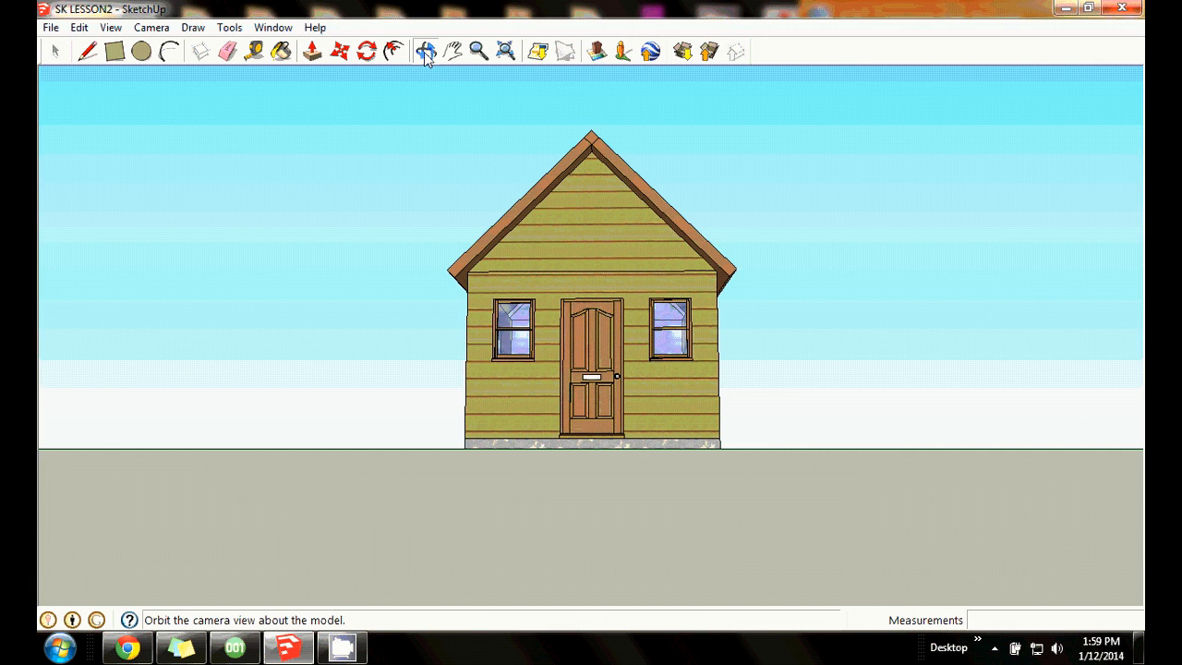
pyautogui.moveTo(820, 183); pyautogui.dragTo(818, 229)
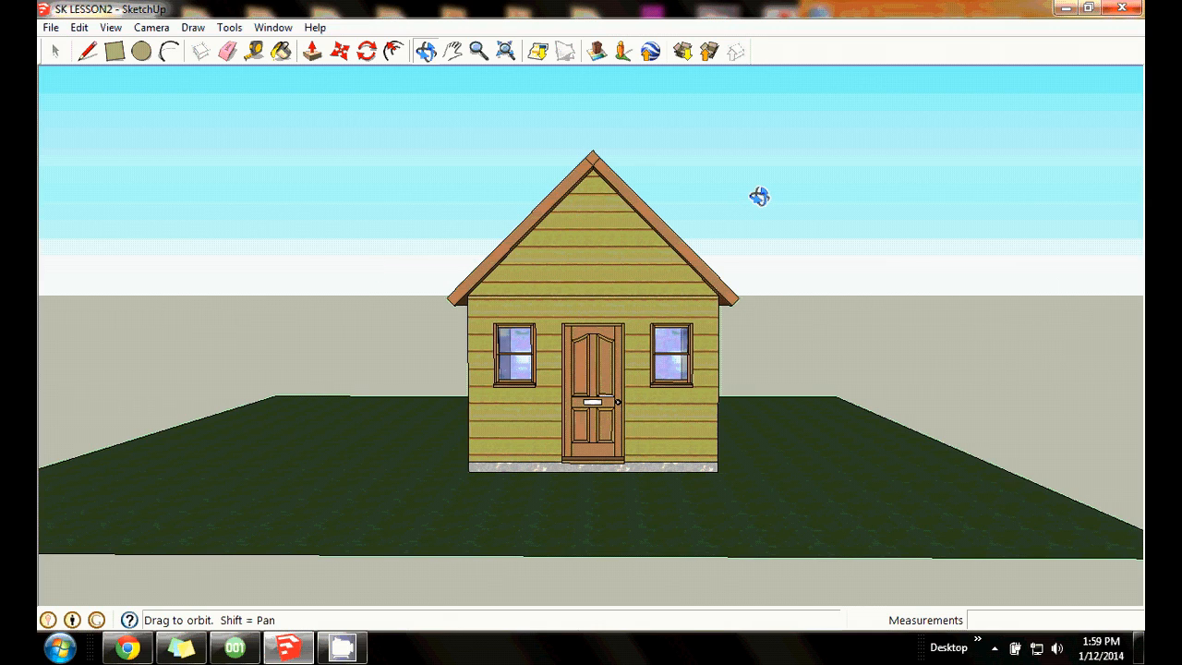
pyautogui.click(55, 52)
pyautogui.click(55, 52)
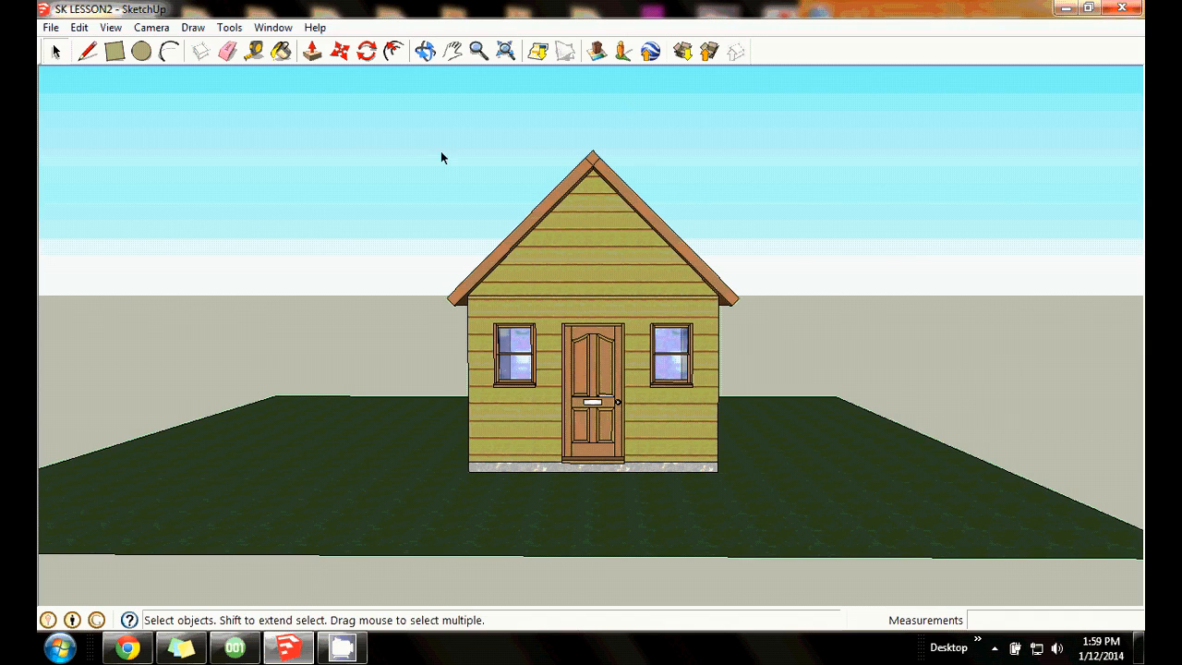
pyautogui.moveTo(392, 107)
pyautogui.mouseDown()
pyautogui.moveTo(463, 338)
pyautogui.moveTo(761, 325)
pyautogui.moveTo(770, 296)
pyautogui.moveTo(767, 545)
pyautogui.moveTo(775, 315)
pyautogui.mouseUp()
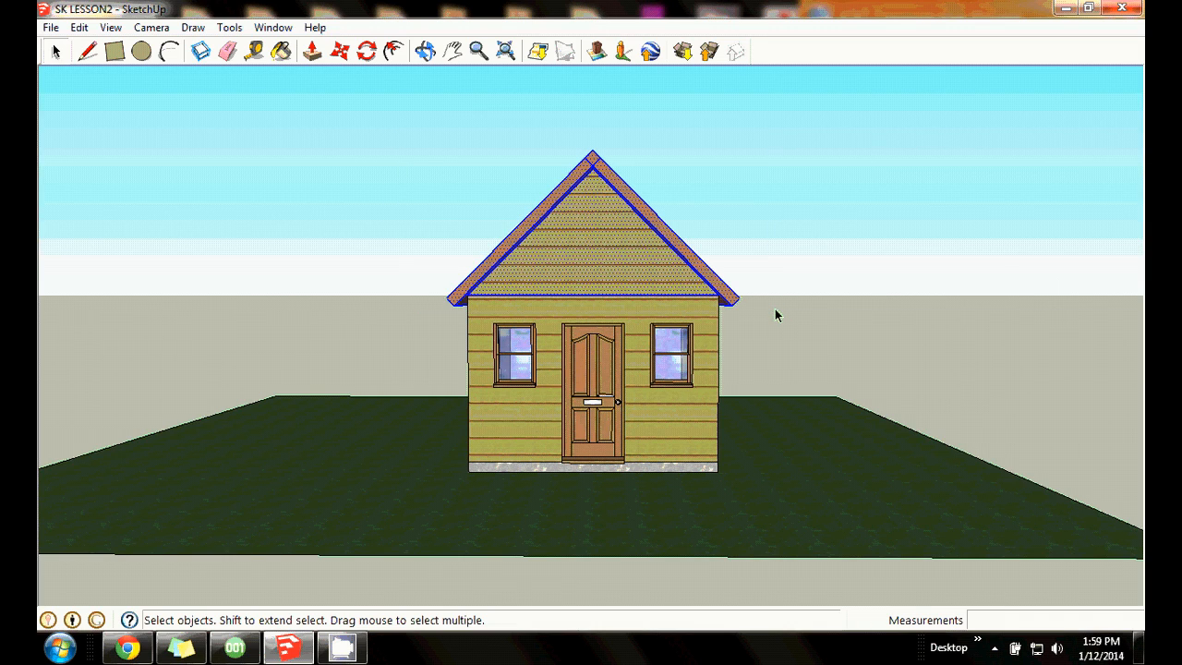
pyautogui.click(425, 51)
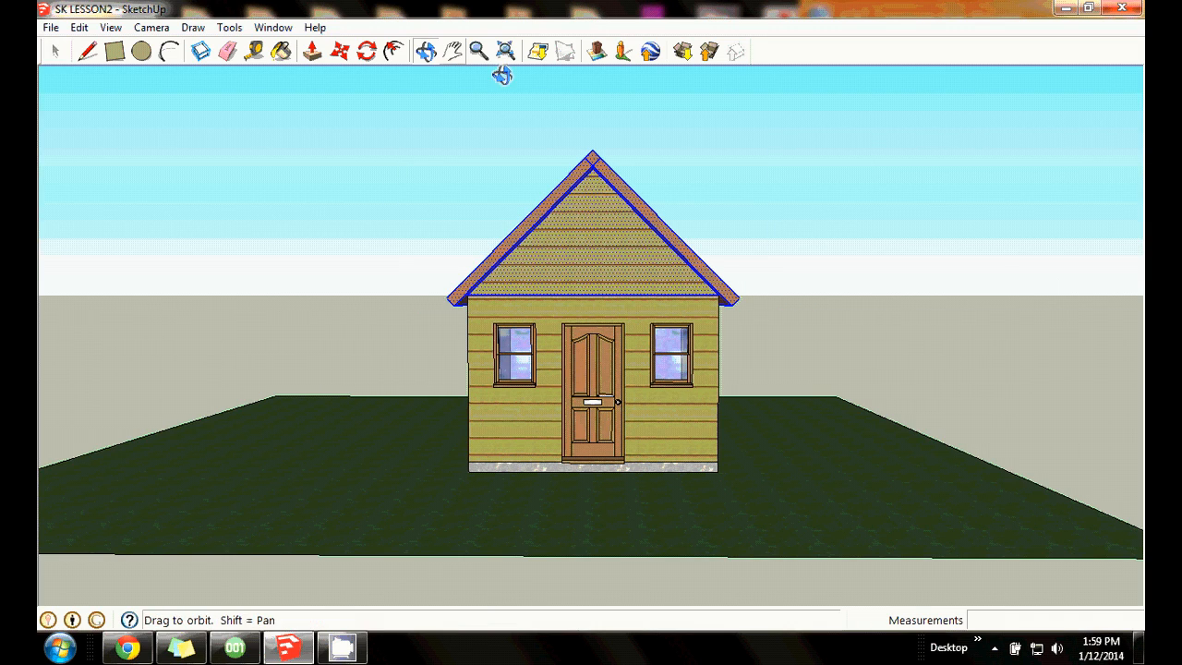
pyautogui.moveTo(857, 166); pyautogui.dragTo(648, 241)
pyautogui.moveTo(886, 190); pyautogui.dragTo(525, 201)
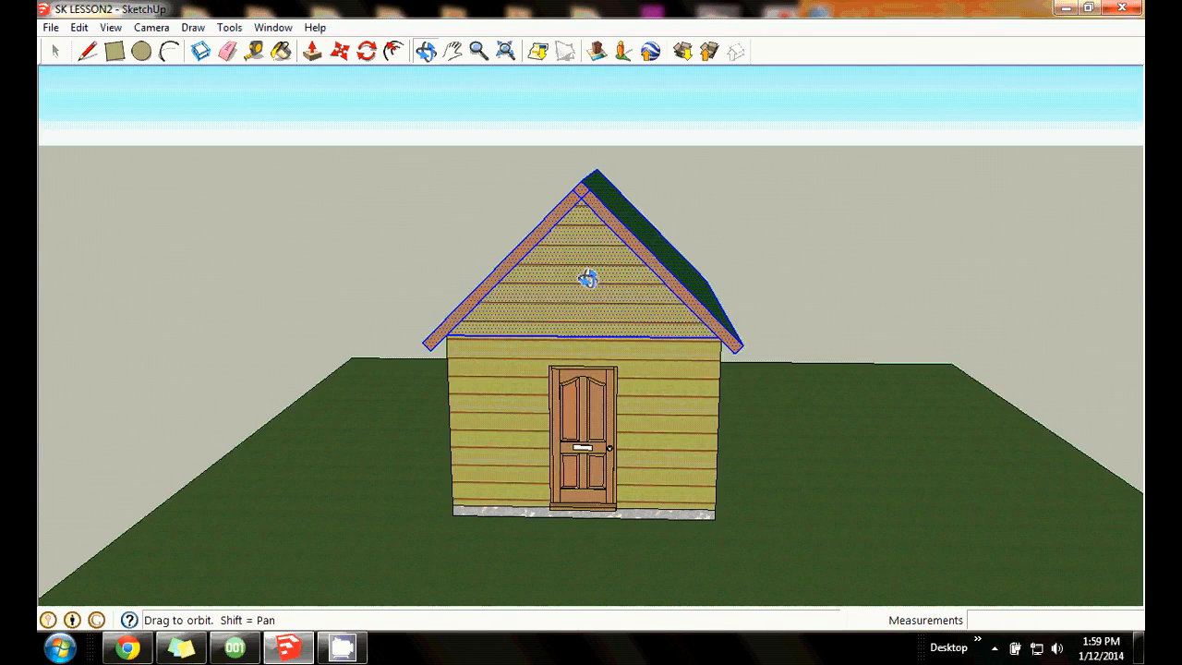
pyautogui.moveTo(786, 246); pyautogui.dragTo(533, 278)
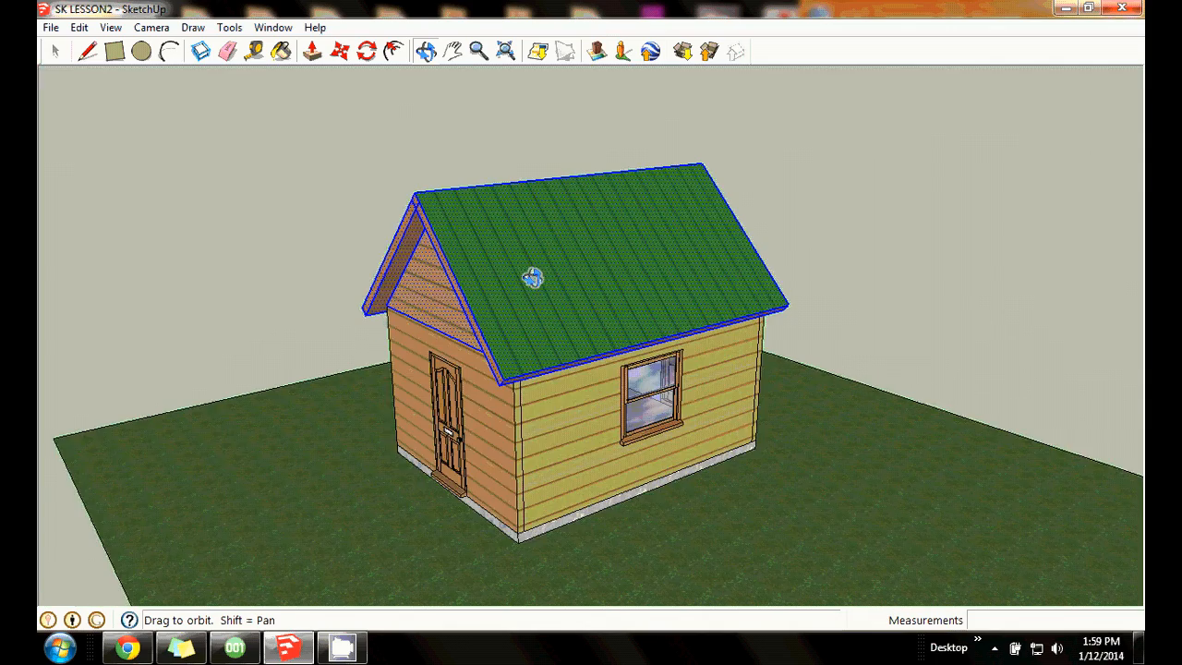
pyautogui.moveTo(794, 235); pyautogui.dragTo(482, 167)
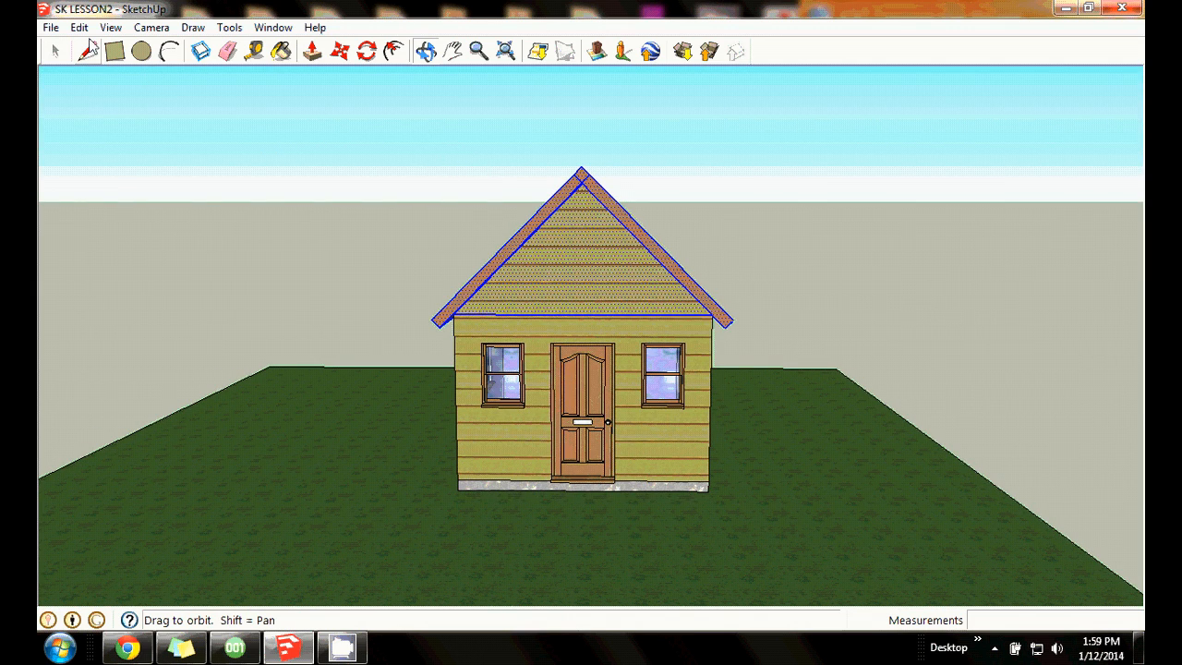
# Make a component named Roof from the selected geometry, with Replace selection with component enabled.
pyautogui.click(80, 28)
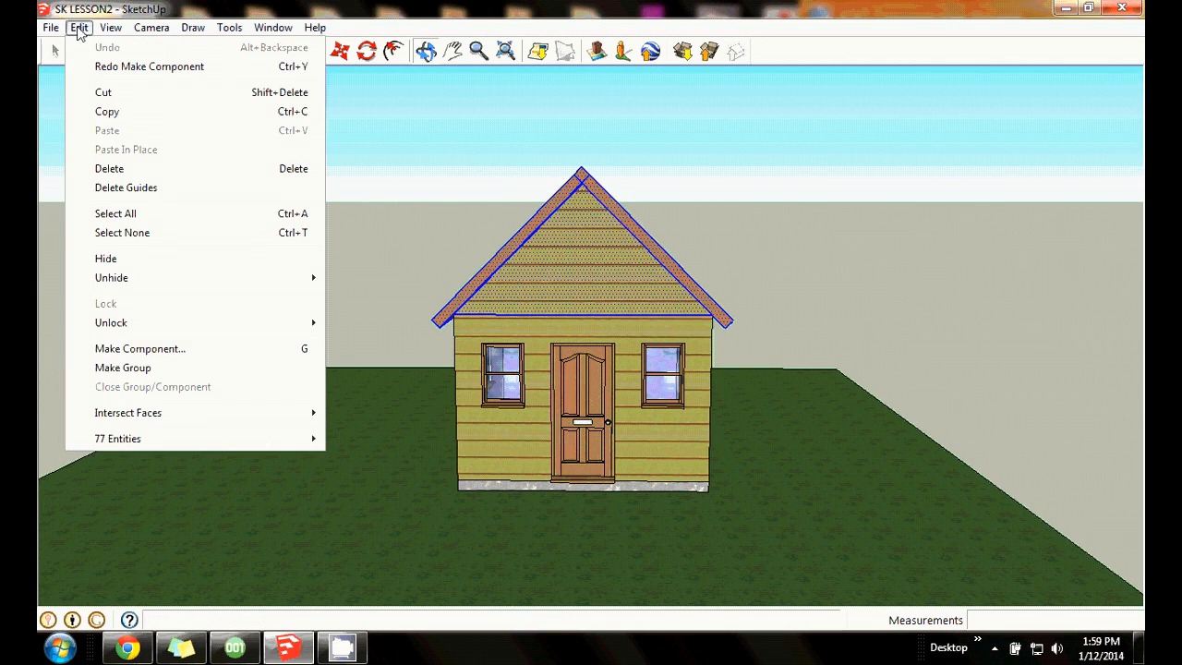
pyautogui.click(181, 357)
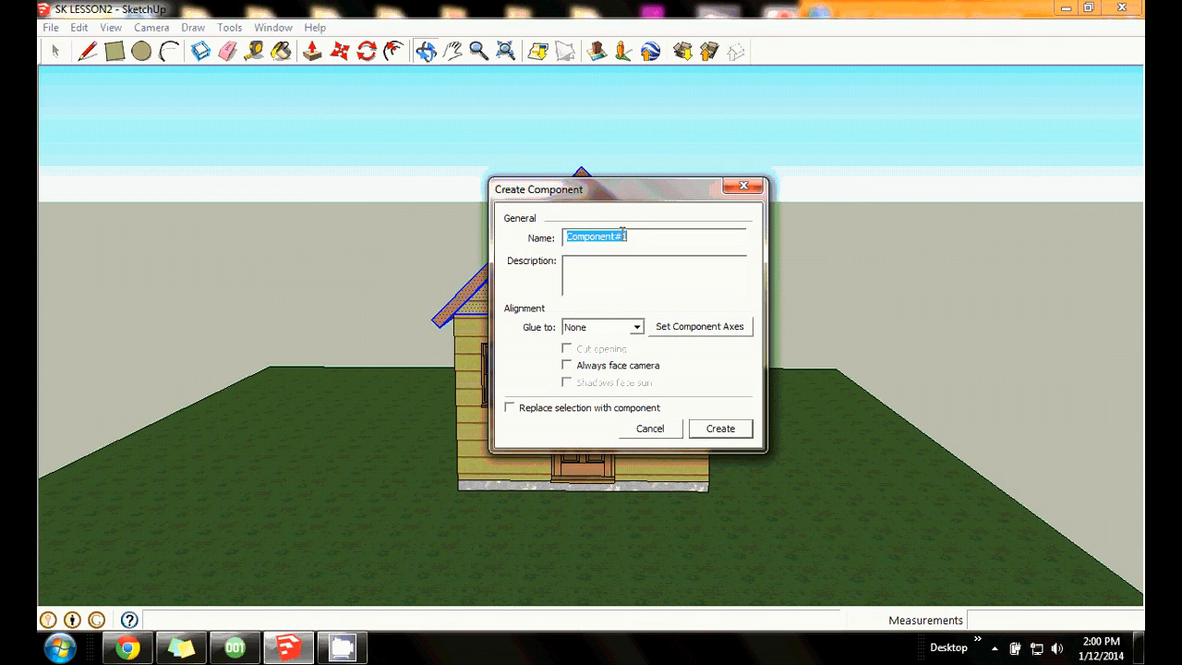
pyautogui.moveTo(632, 236); pyautogui.dragTo(560, 236)
pyautogui.write('soof')
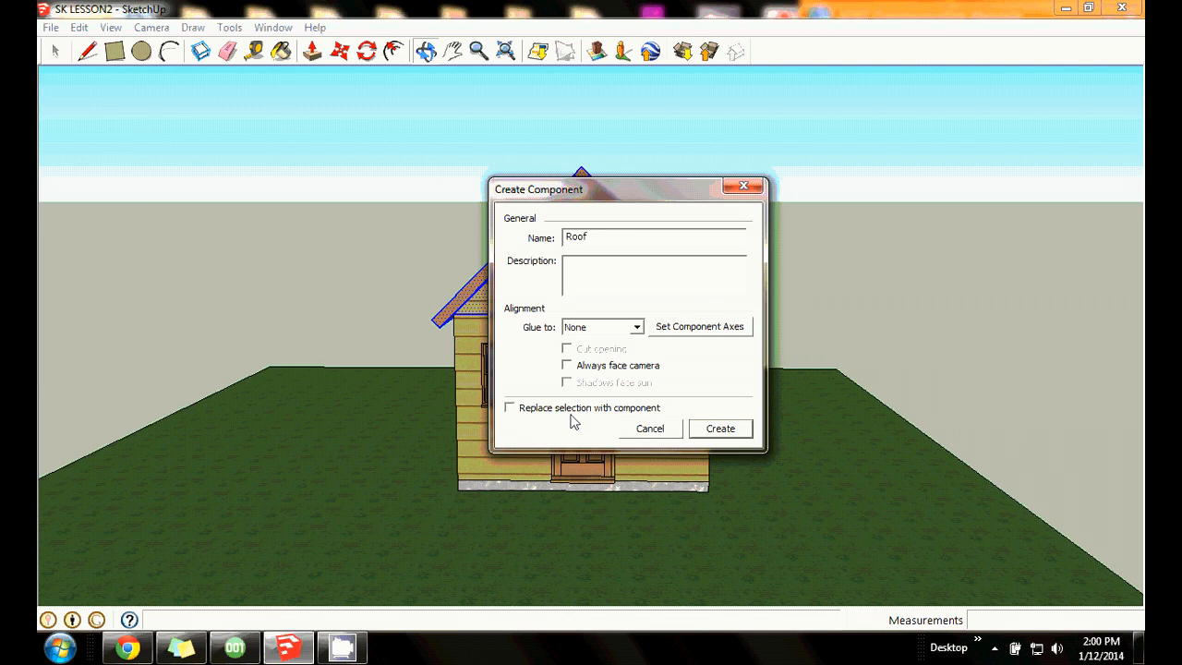
pyautogui.click(510, 409)
pyautogui.click(719, 429)
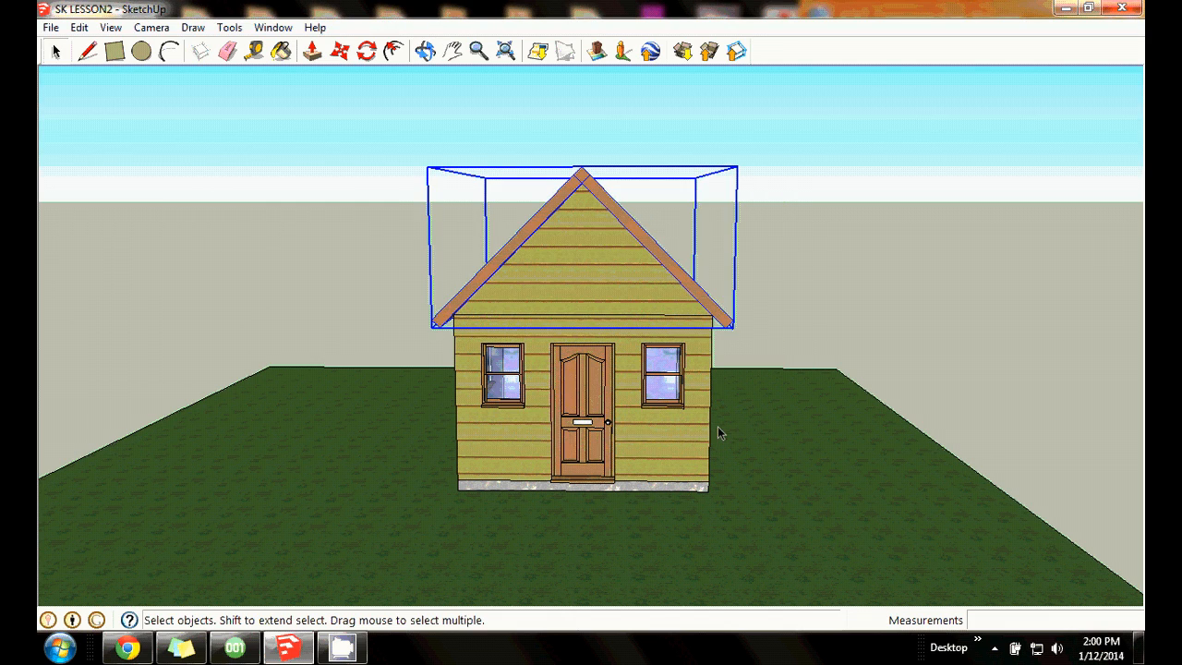
# Move the roof component about 15' 8" sideways along the green axis, clear of the walls, and view the house's interior.
pyautogui.click(424, 51)
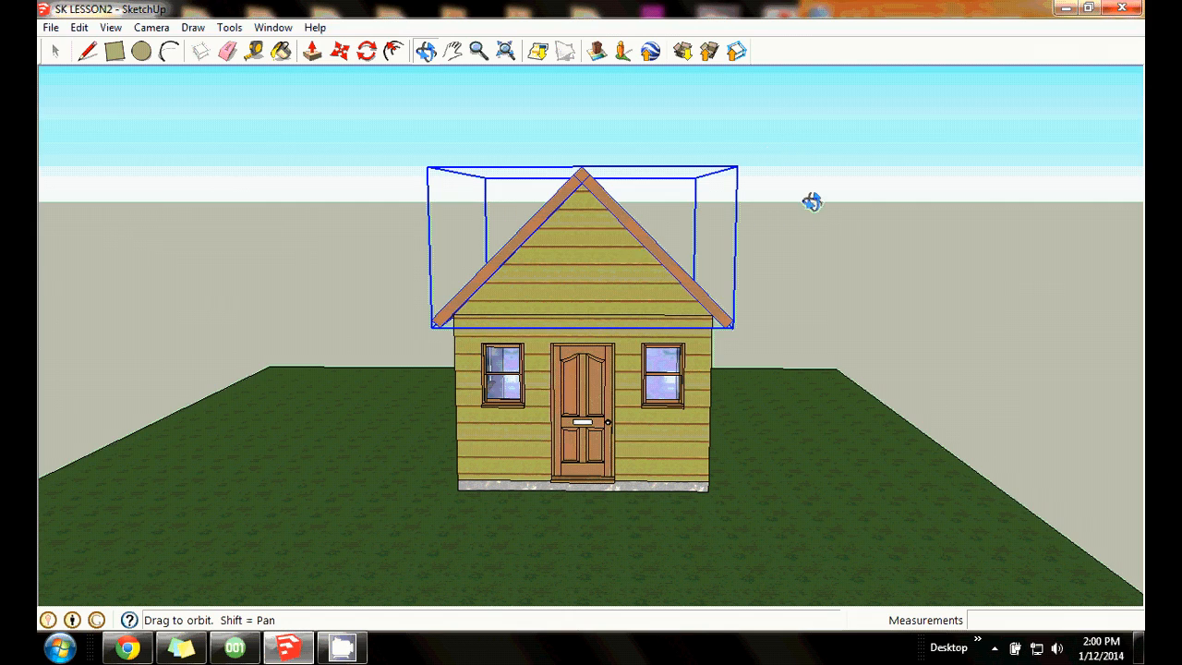
pyautogui.moveTo(812, 200); pyautogui.dragTo(622, 290)
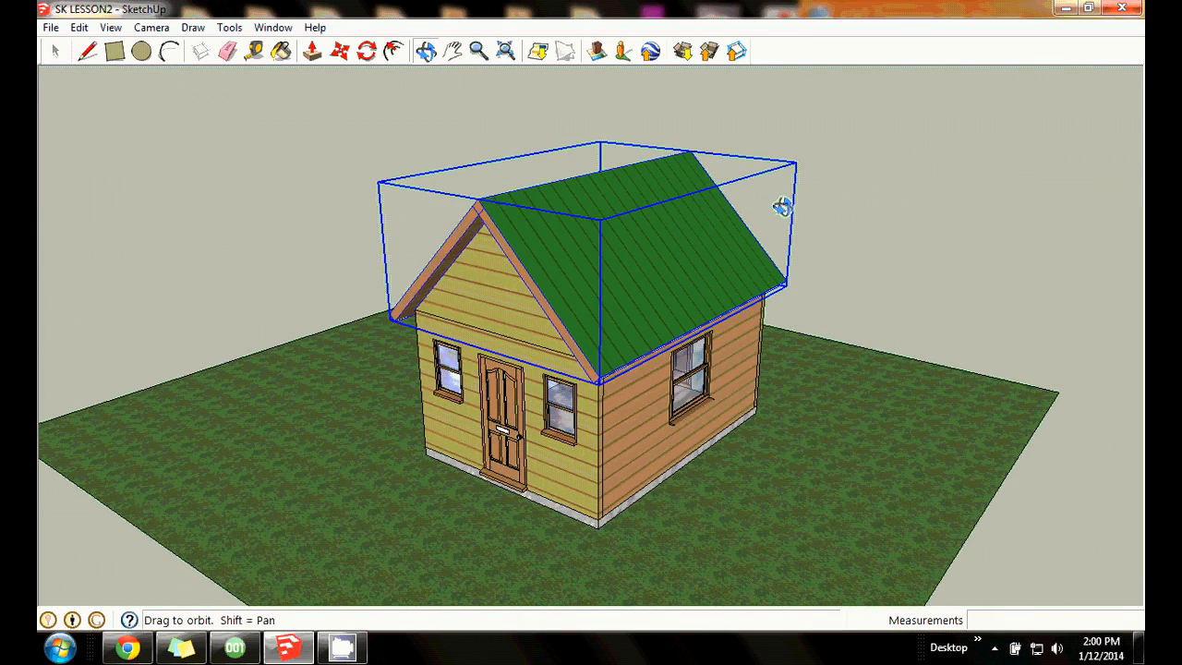
pyautogui.moveTo(784, 197); pyautogui.dragTo(530, 267)
pyautogui.moveTo(1012, 264); pyautogui.dragTo(541, 183)
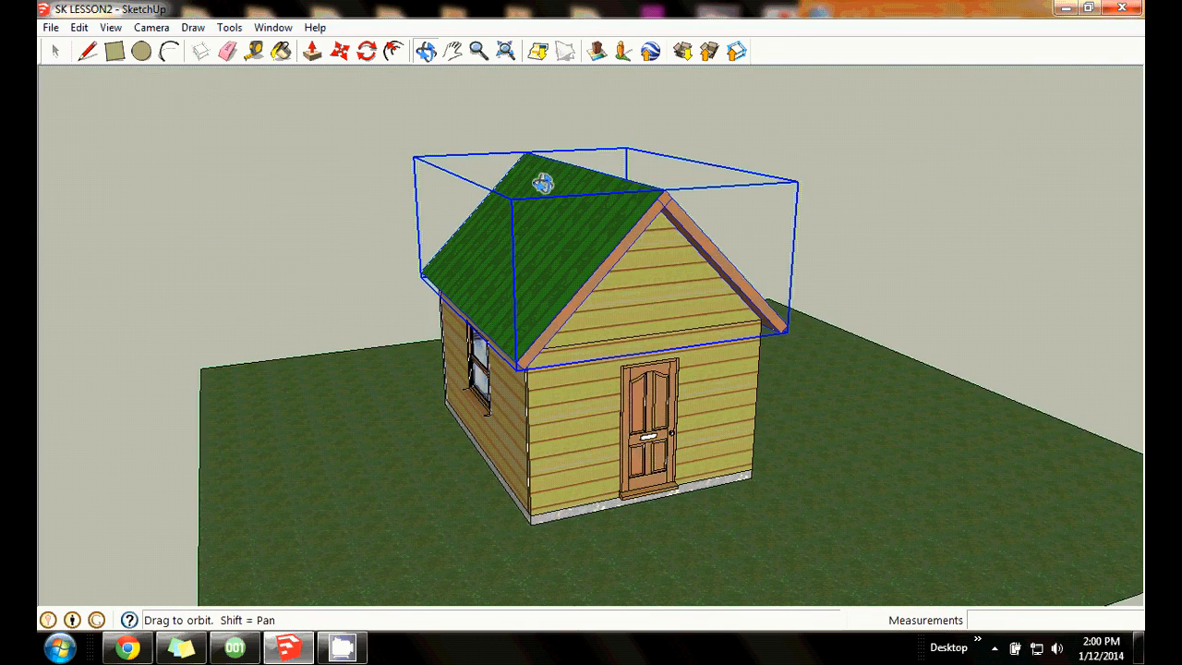
pyautogui.moveTo(647, 185); pyautogui.dragTo(1070, 228)
pyautogui.moveTo(509, 227); pyautogui.dragTo(919, 185)
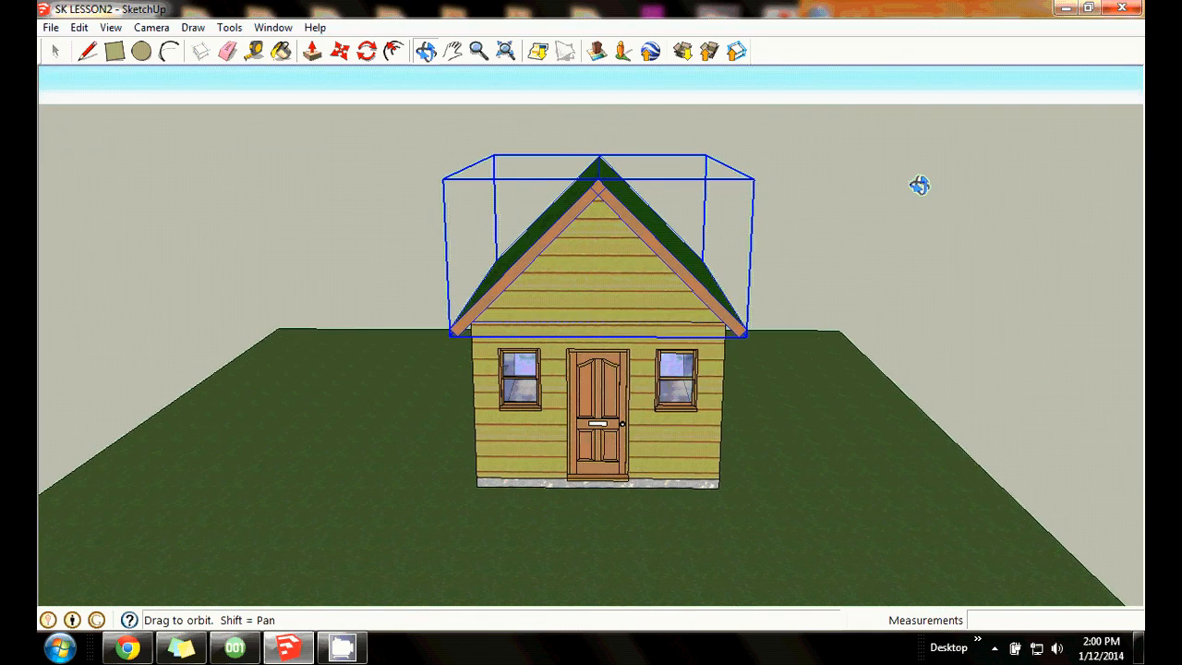
pyautogui.click(343, 52)
pyautogui.click(628, 226)
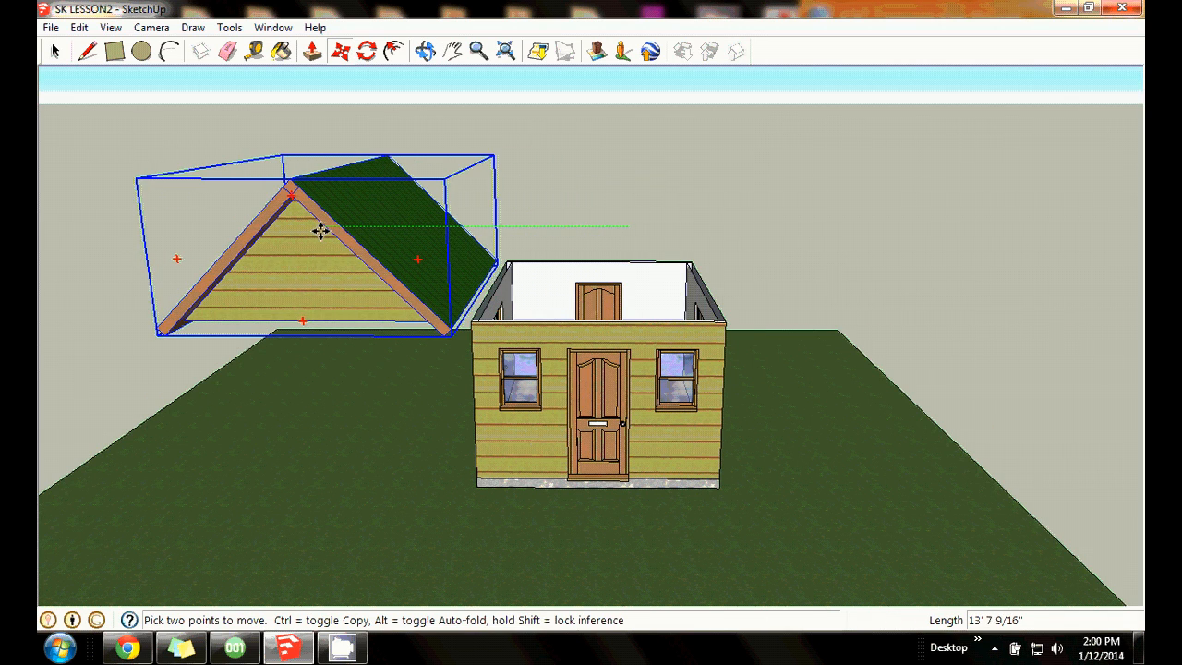
pyautogui.click(273, 230)
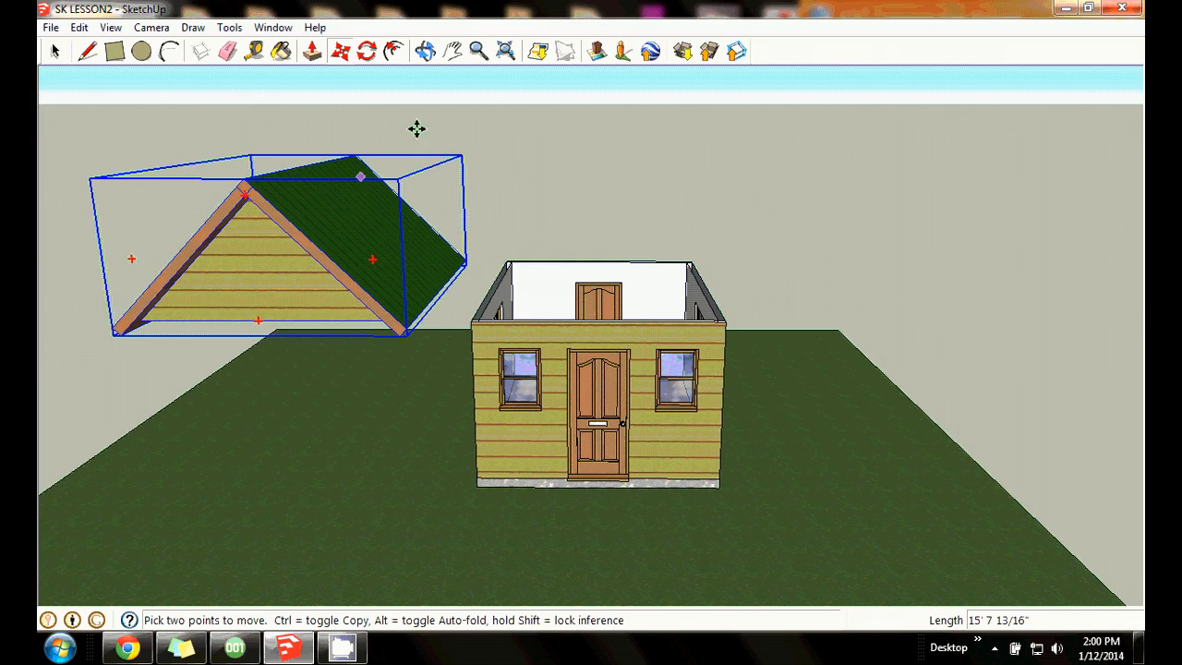
pyautogui.moveTo(742, 150); pyautogui.dragTo(612, 348)
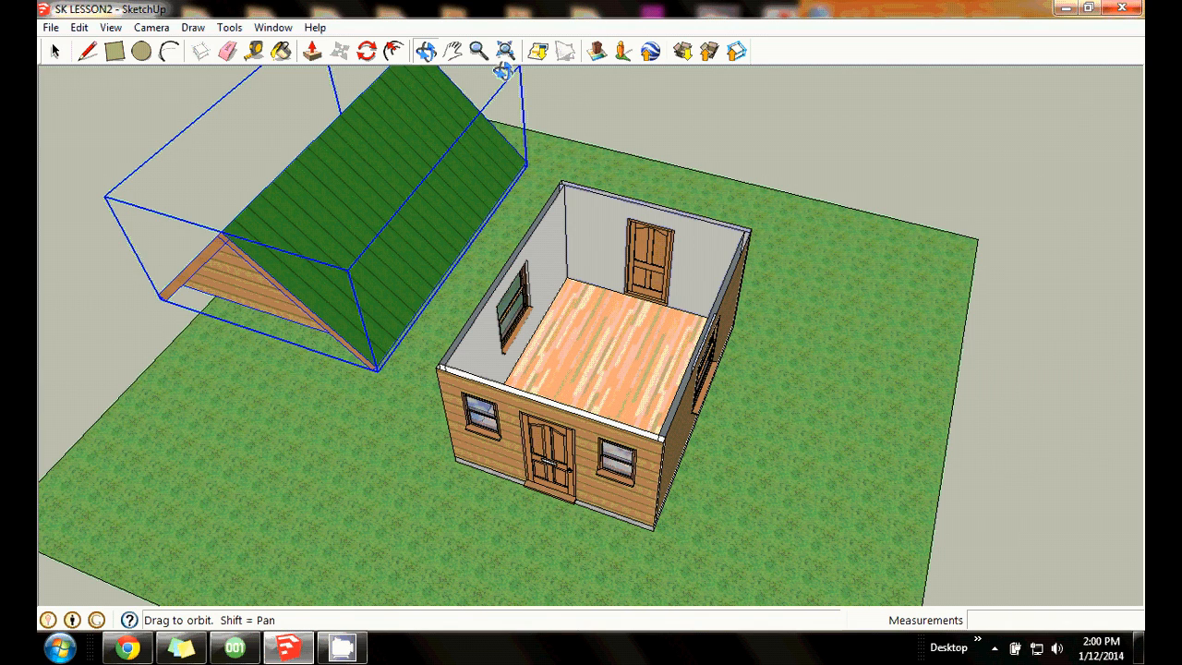
pyautogui.moveTo(423, 97); pyautogui.dragTo(241, 278)
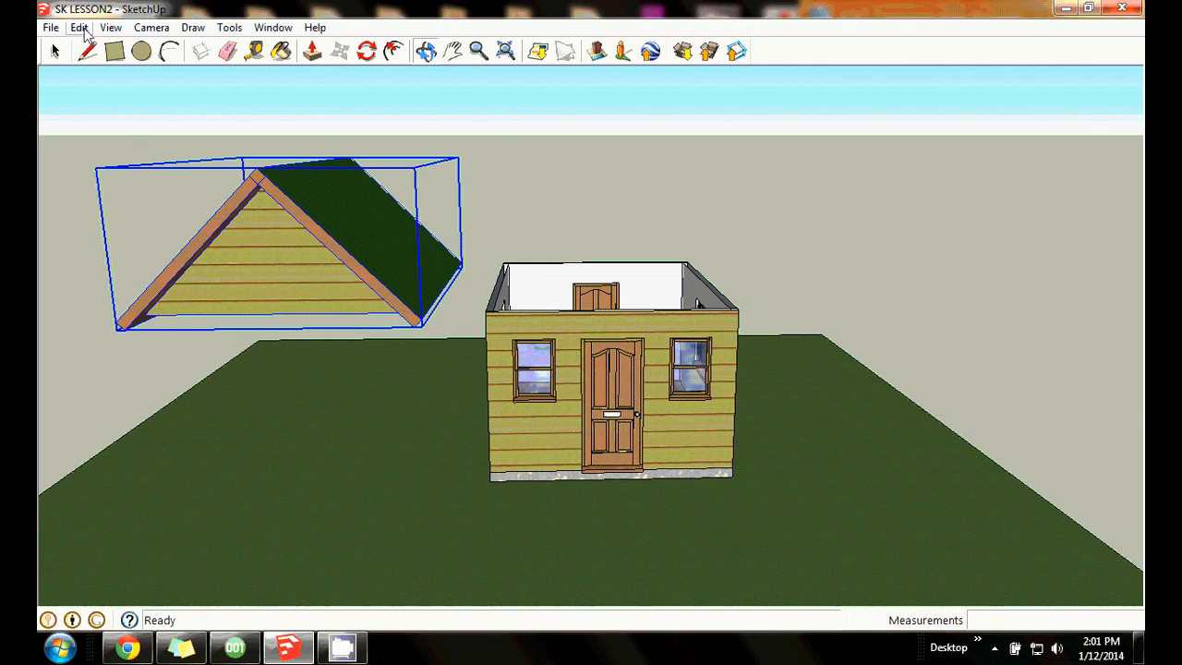
# Undo the last roof move.
pyautogui.click(82, 28)
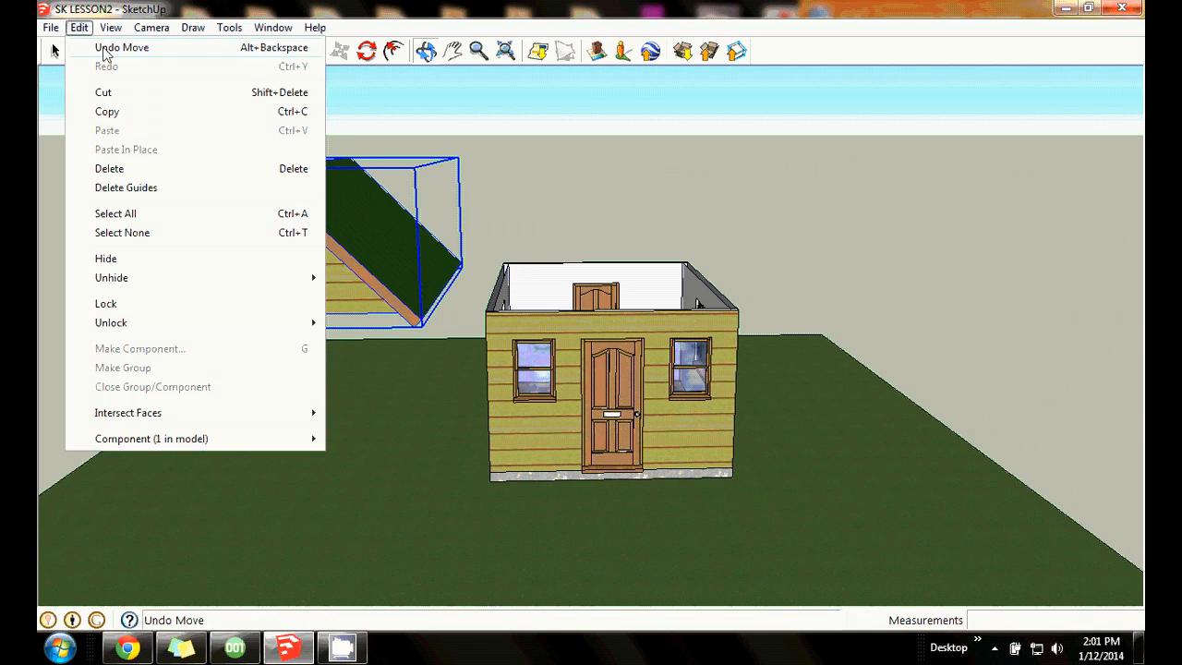
pyautogui.click(120, 47)
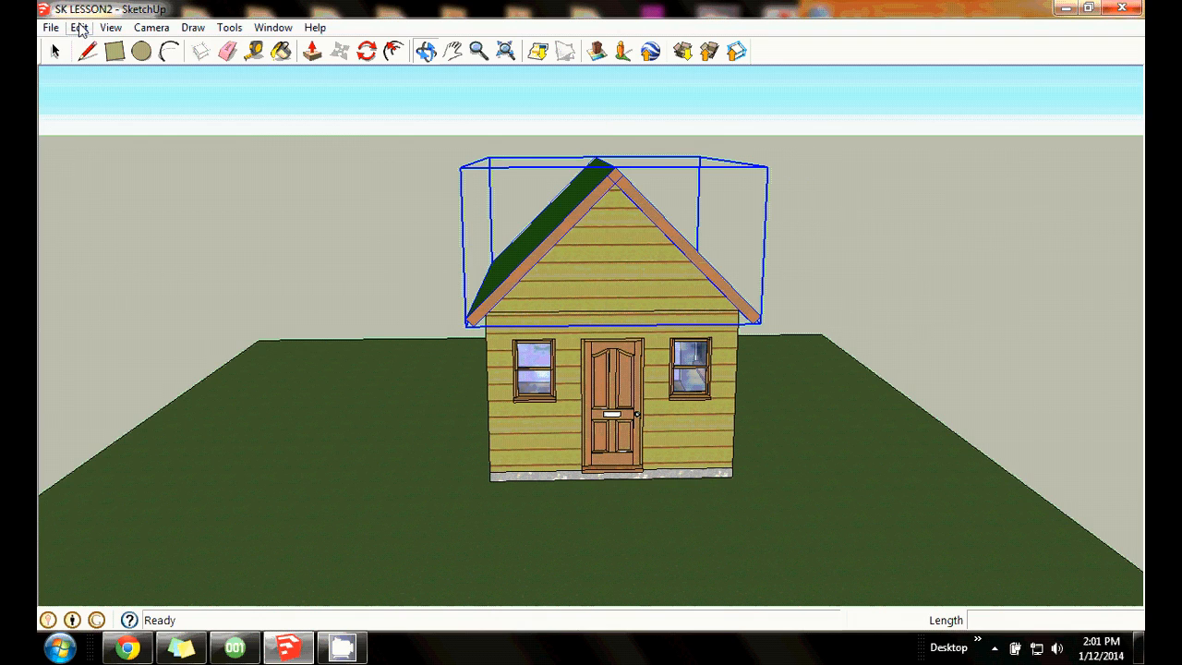
pyautogui.click(81, 27)
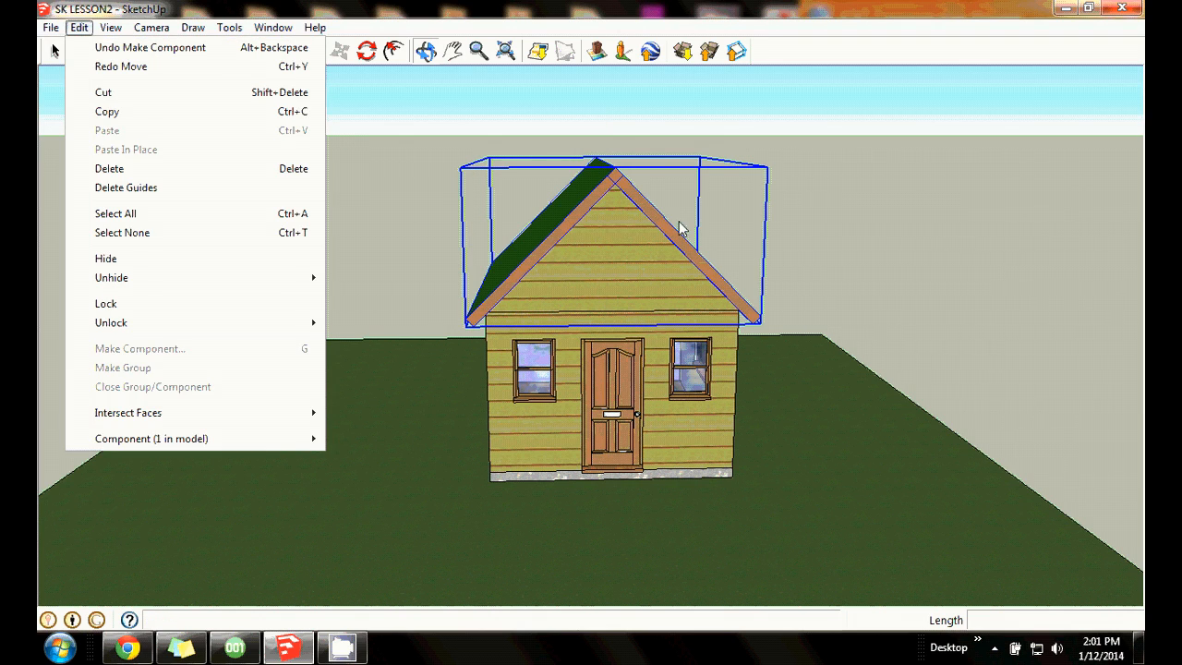
# Hide the roof component and inspect the house's interior from above.
pyautogui.click(803, 211)
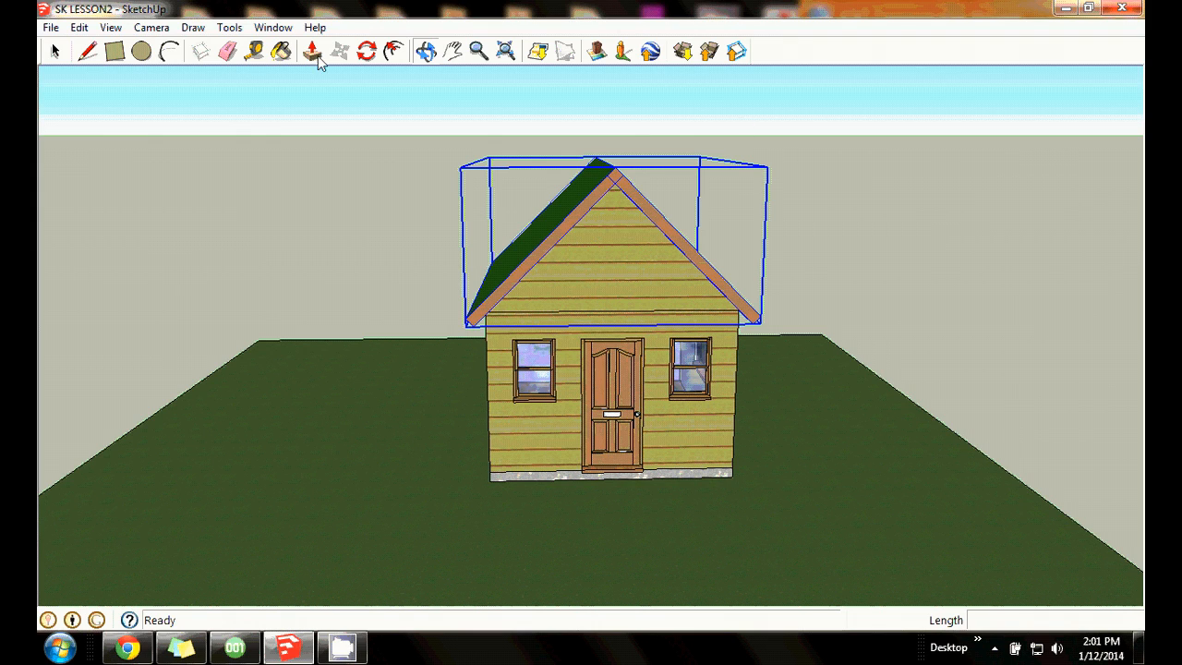
pyautogui.click(54, 50)
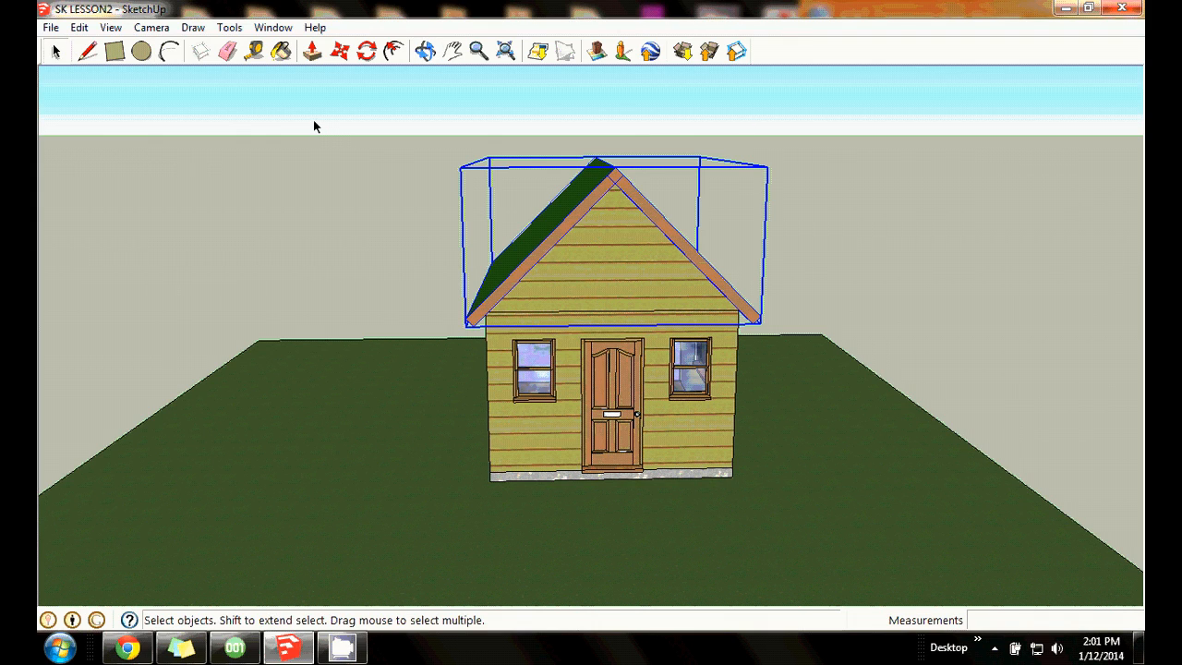
pyautogui.click(314, 124)
pyautogui.click(425, 51)
pyautogui.moveTo(420, 129); pyautogui.dragTo(743, 211)
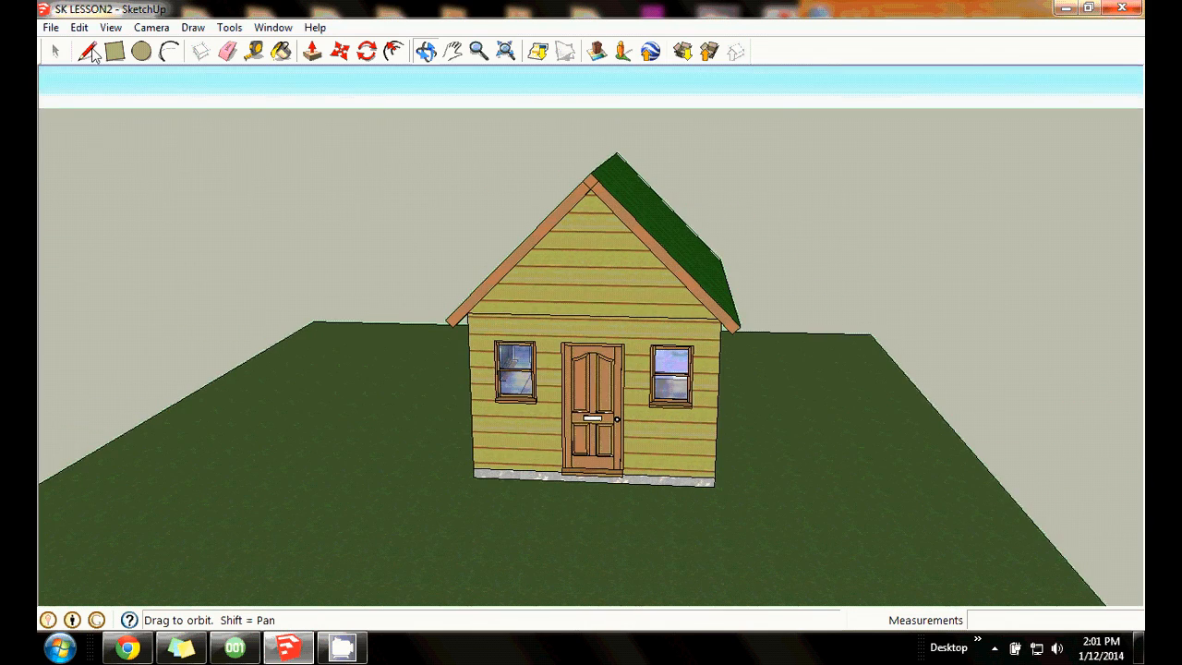
pyautogui.click(54, 51)
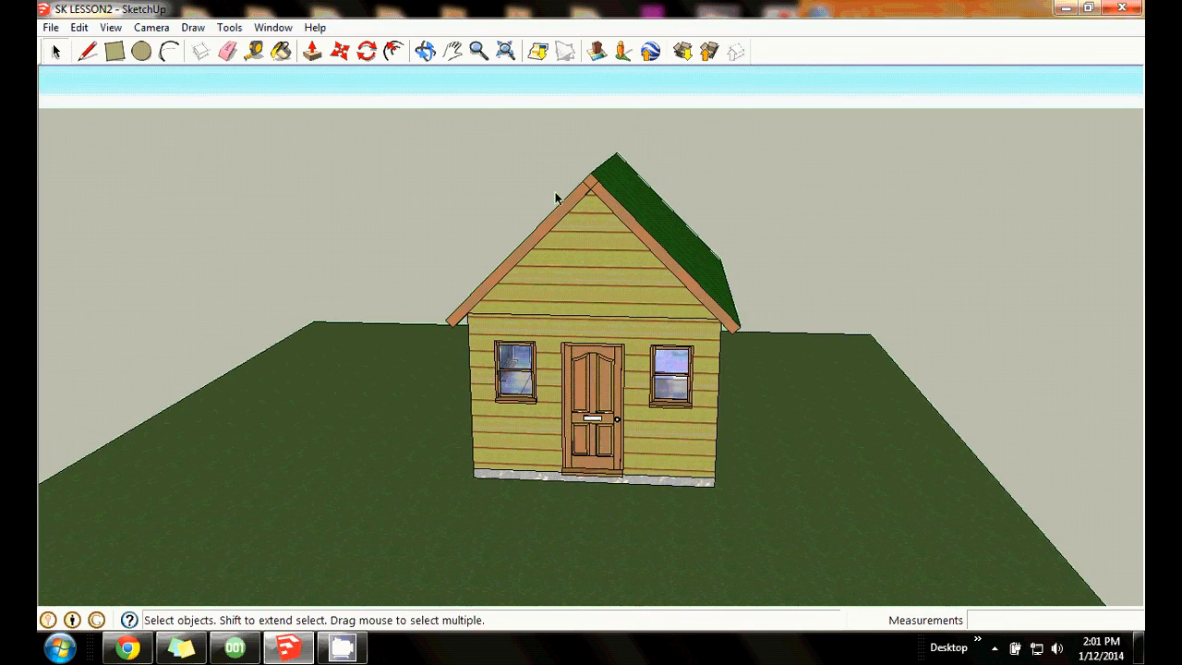
pyautogui.click(580, 255)
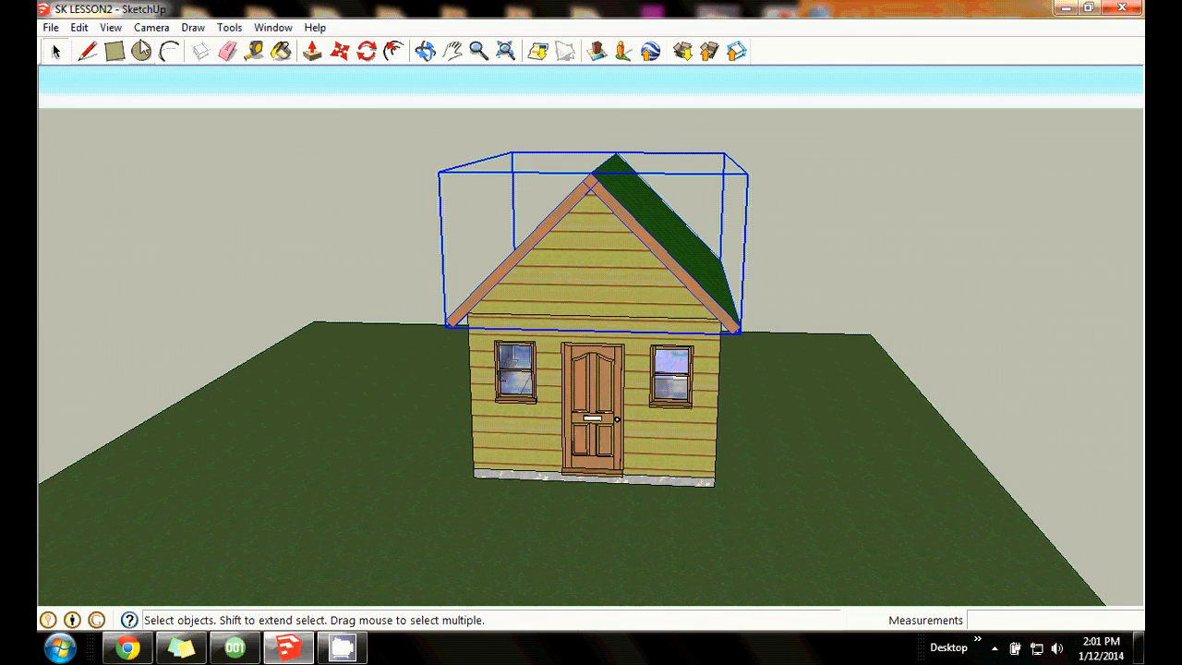
pyautogui.click(78, 27)
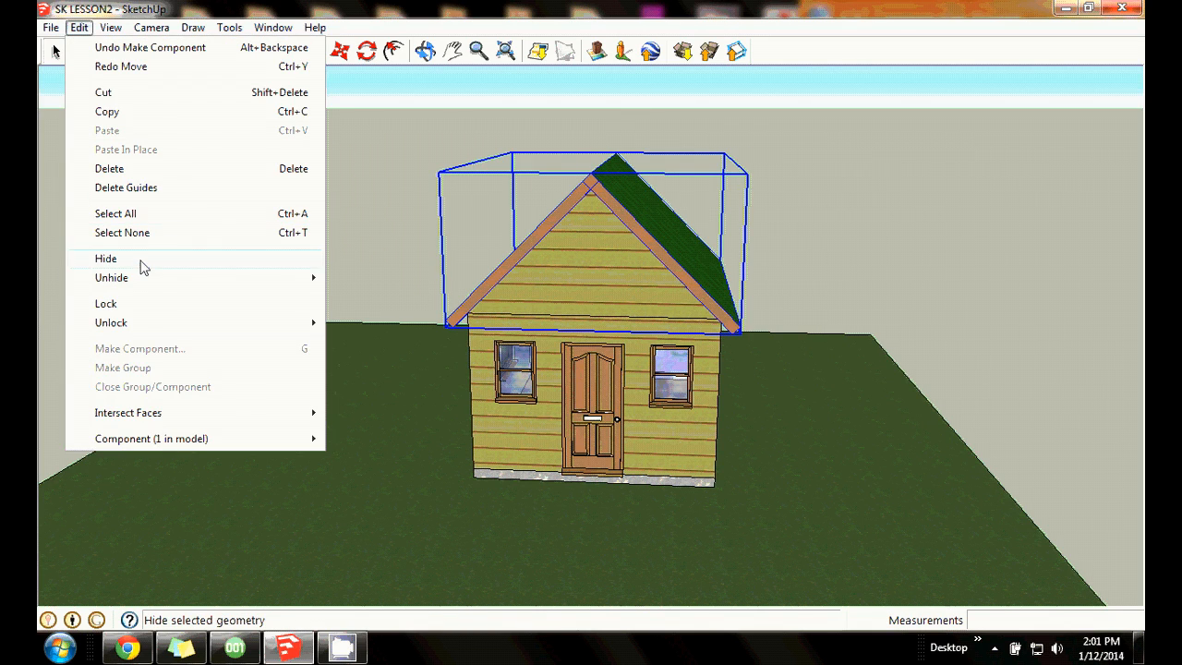
pyautogui.moveTo(137, 279)
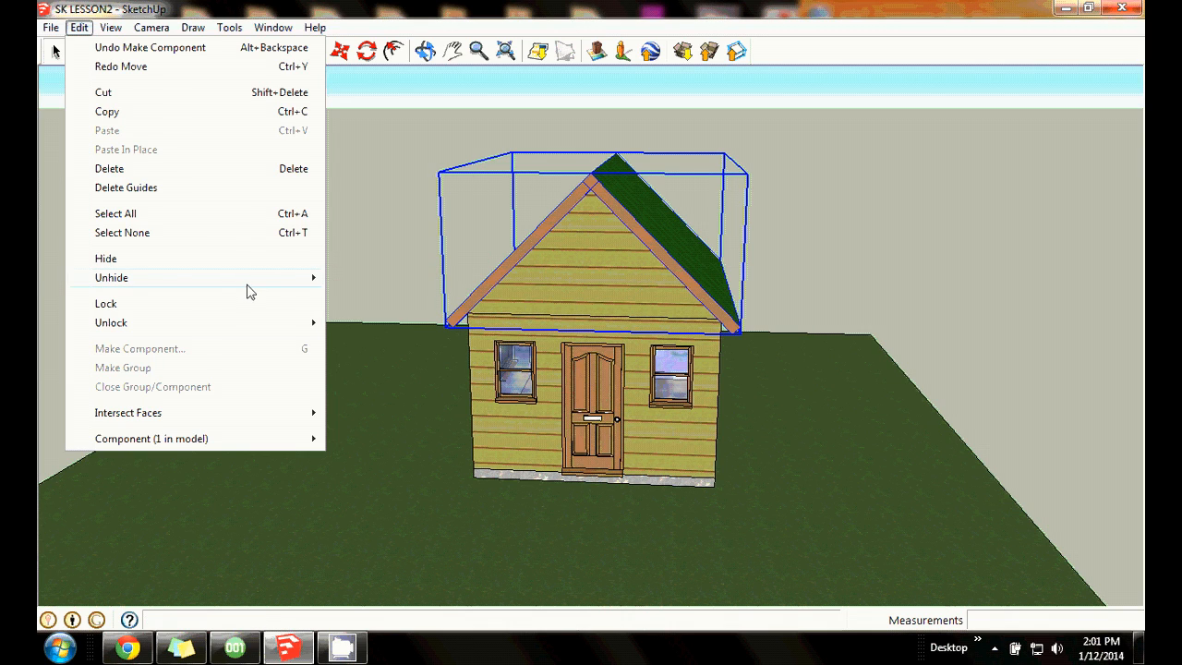
pyautogui.moveTo(247, 281)
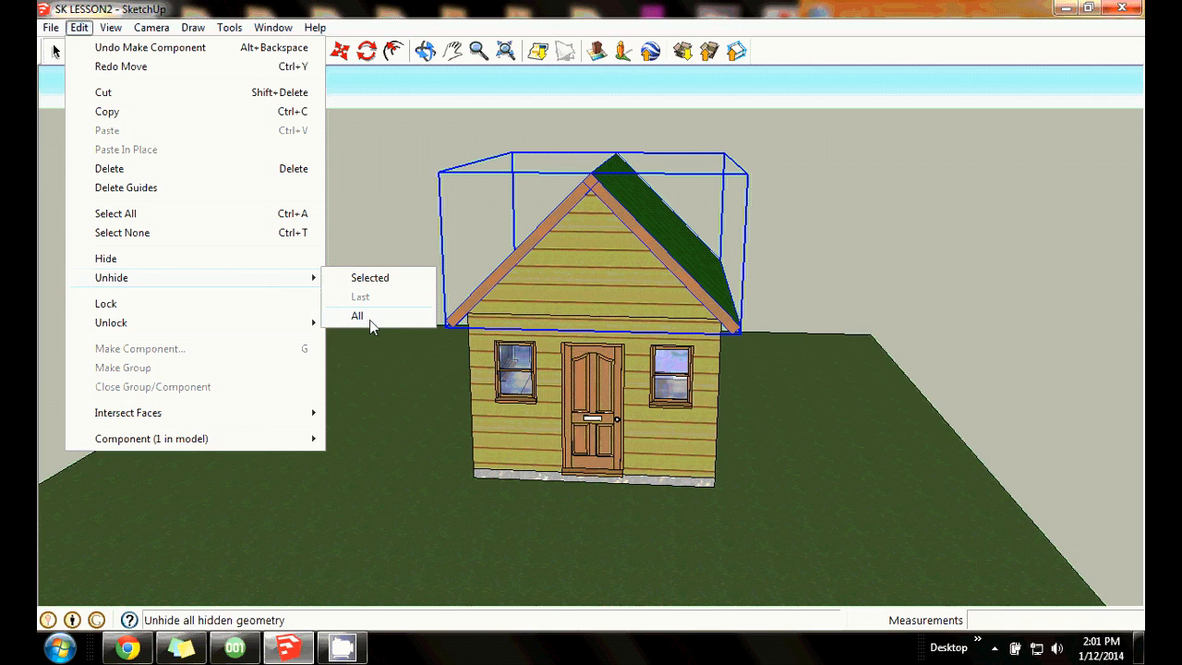
pyautogui.click(242, 259)
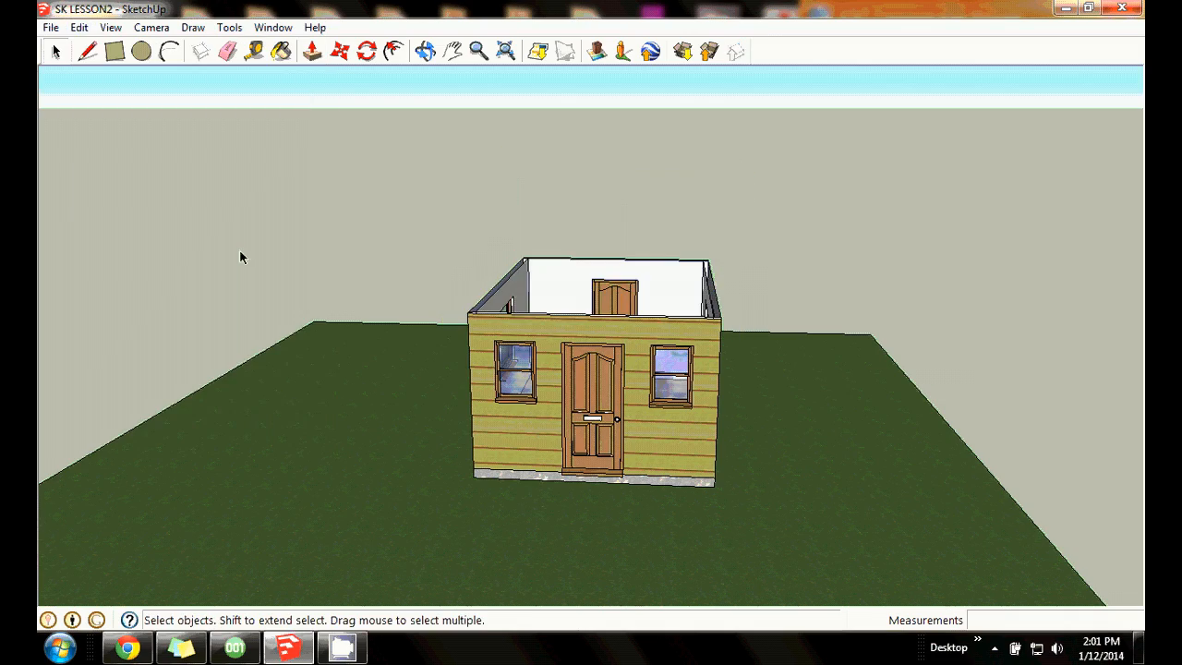
pyautogui.click(425, 52)
pyautogui.moveTo(646, 230); pyautogui.dragTo(701, 368)
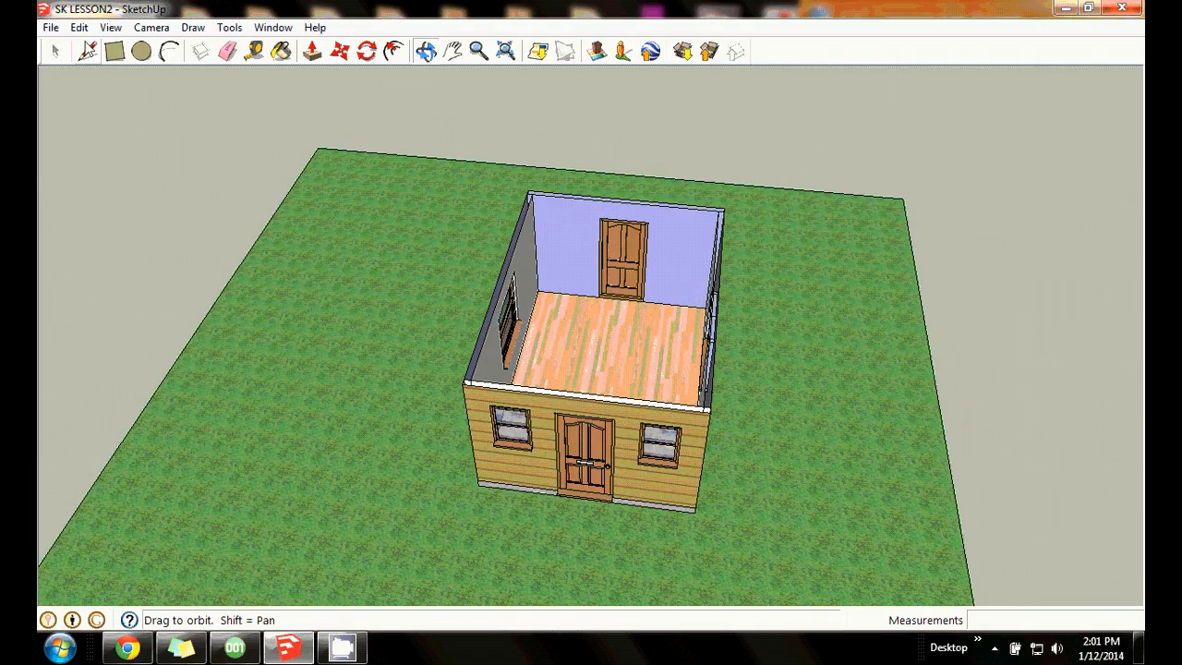
# Unhide all hidden geometry and check the roofed house from both sides and the front.
pyautogui.click(79, 27)
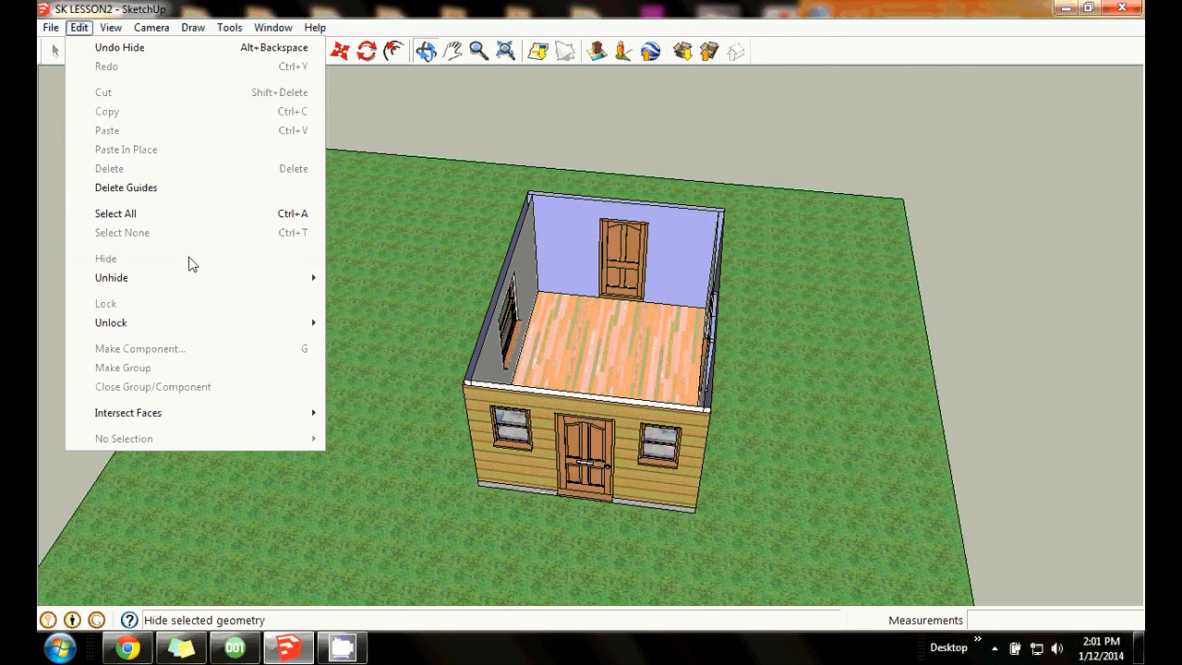
pyautogui.moveTo(198, 276)
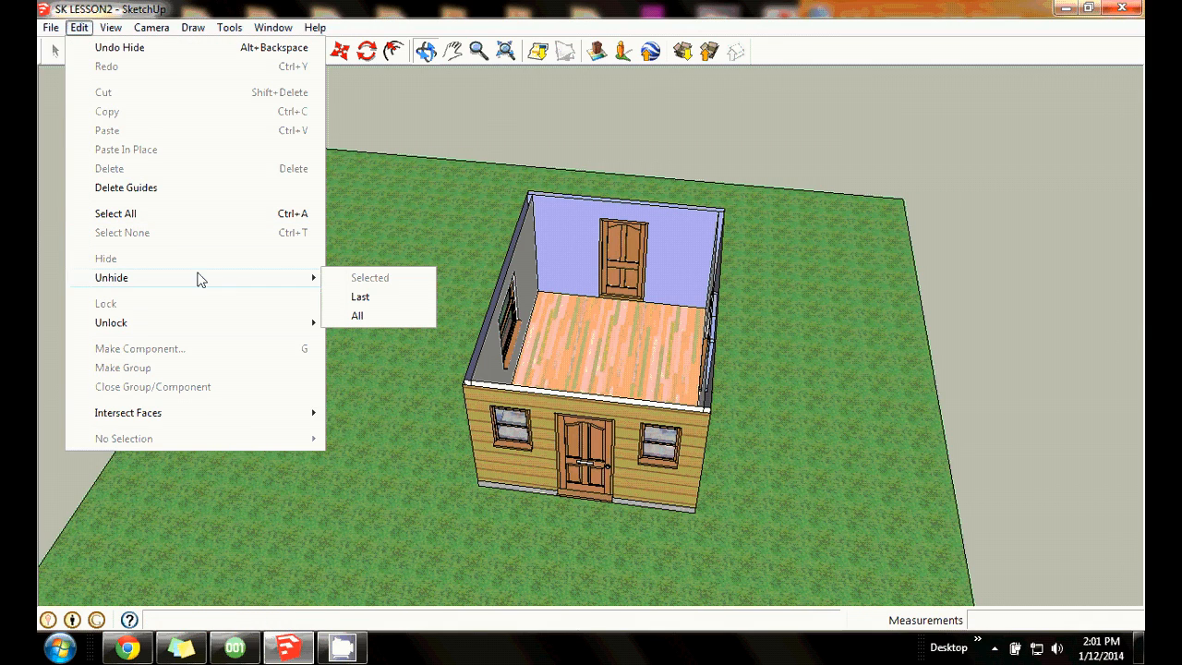
pyautogui.click(358, 316)
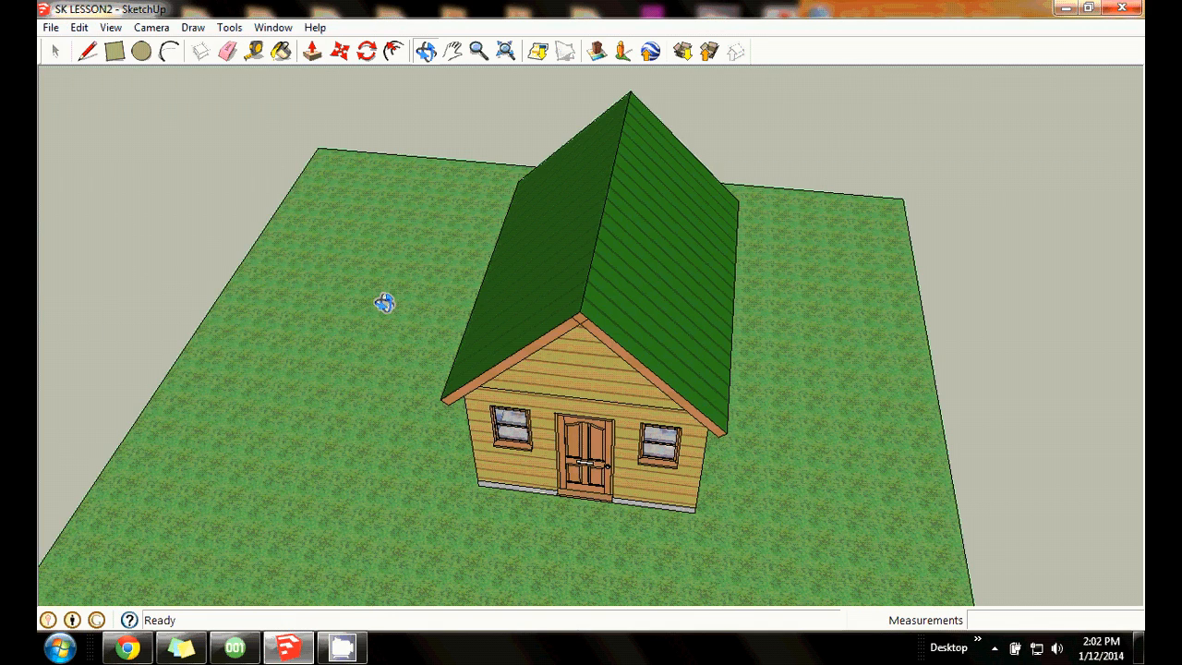
pyautogui.click(425, 51)
pyautogui.moveTo(699, 230); pyautogui.dragTo(705, 266)
pyautogui.moveTo(833, 259); pyautogui.dragTo(488, 299)
pyautogui.moveTo(559, 296); pyautogui.dragTo(490, 307)
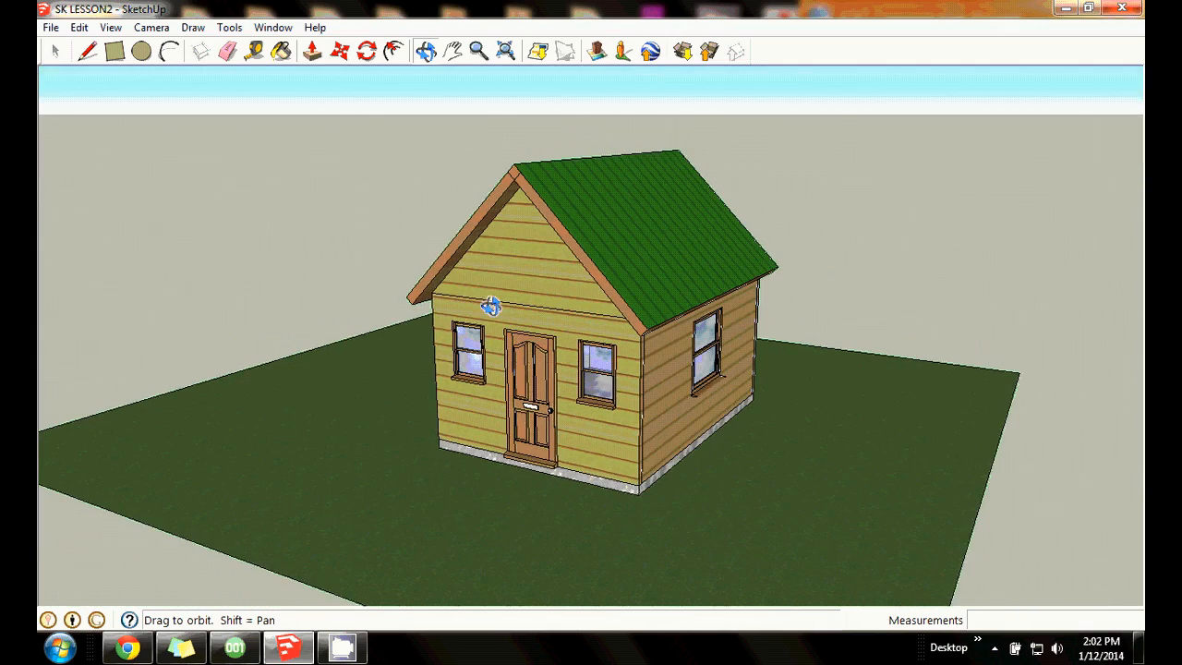
pyautogui.moveTo(792, 329); pyautogui.dragTo(773, 311)
pyautogui.moveTo(694, 309); pyautogui.dragTo(729, 292)
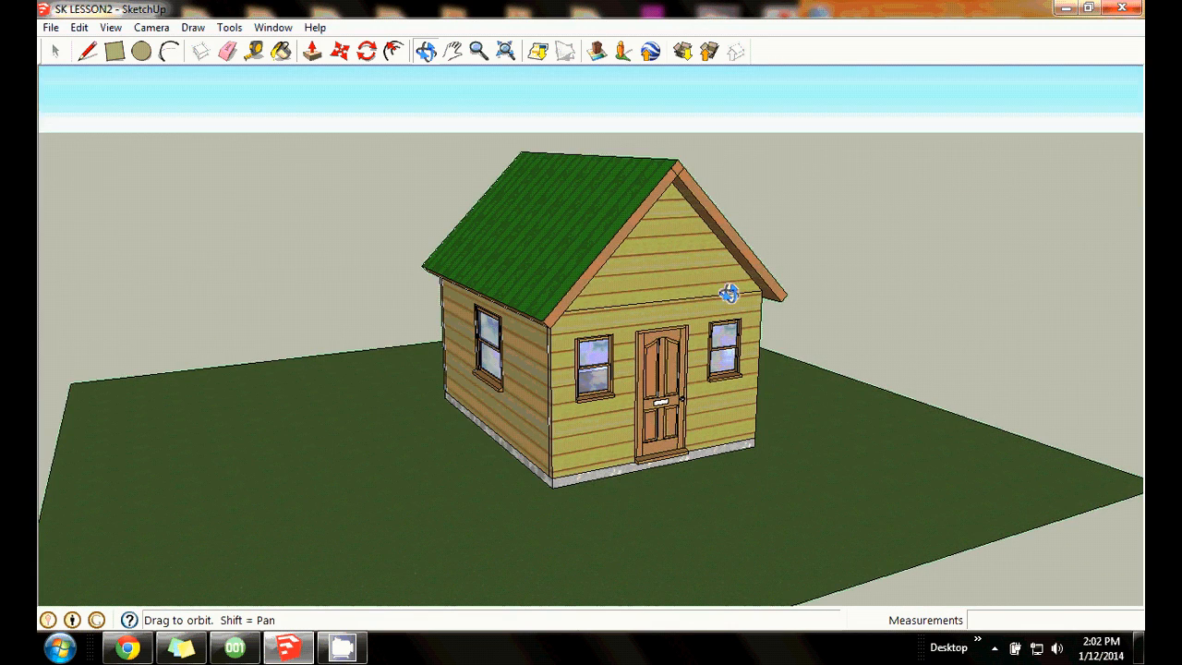
pyautogui.moveTo(717, 230); pyautogui.dragTo(615, 274)
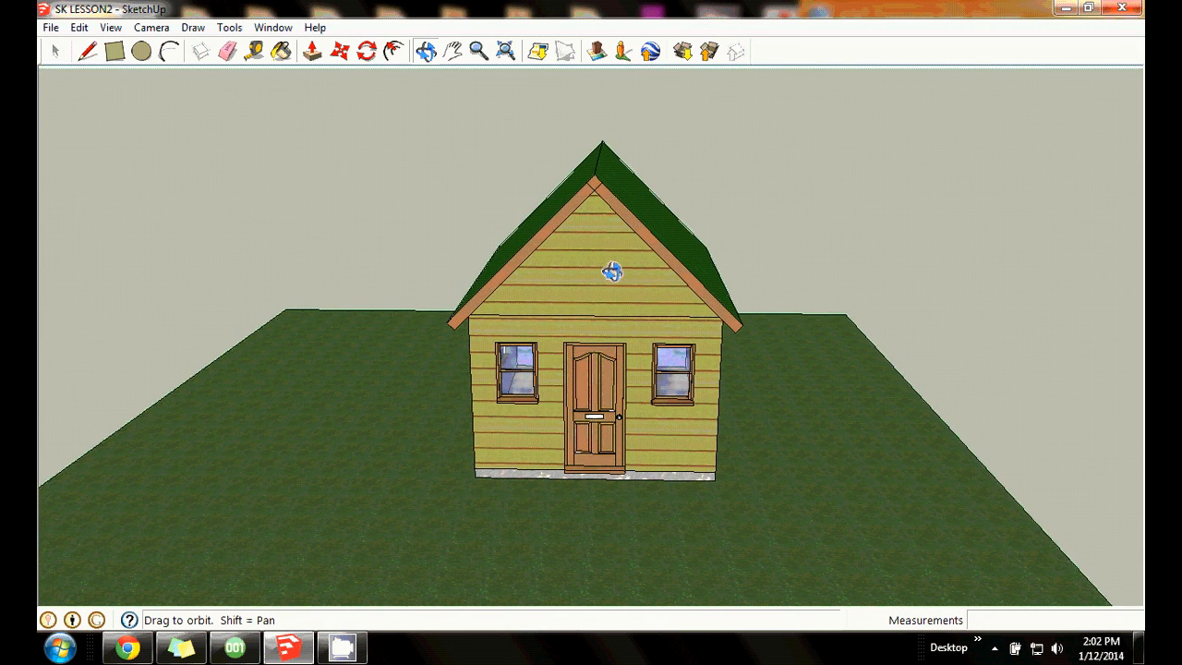
# Hide the roof component again to expose the interior.
pyautogui.click(60, 50)
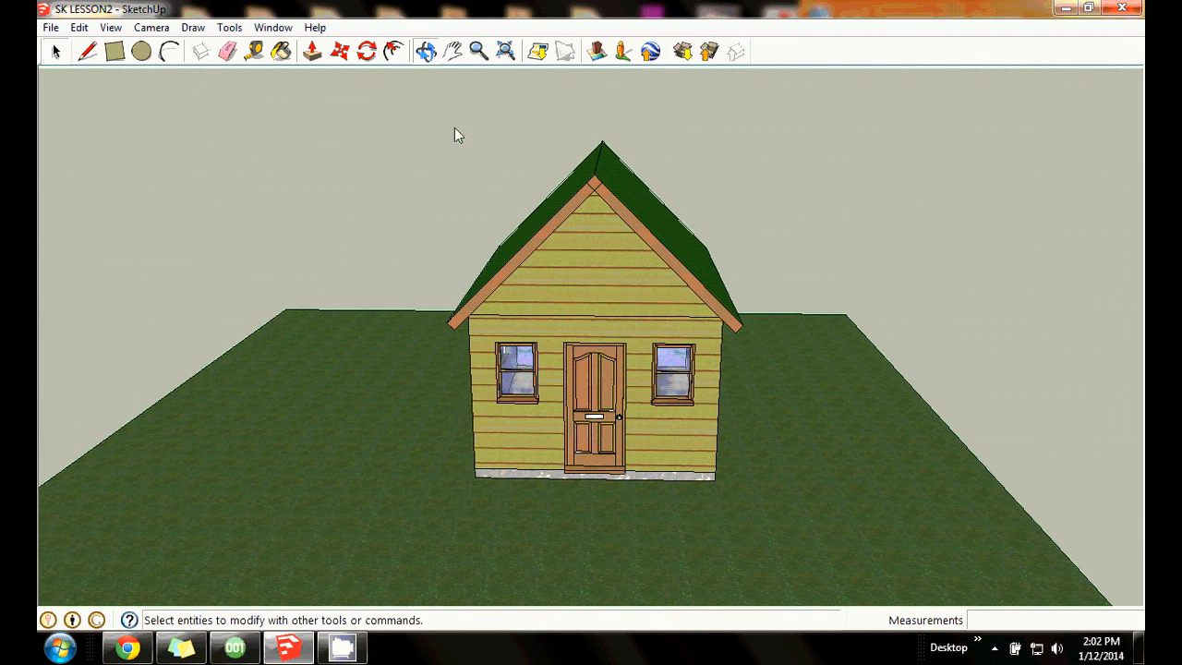
pyautogui.click(613, 232)
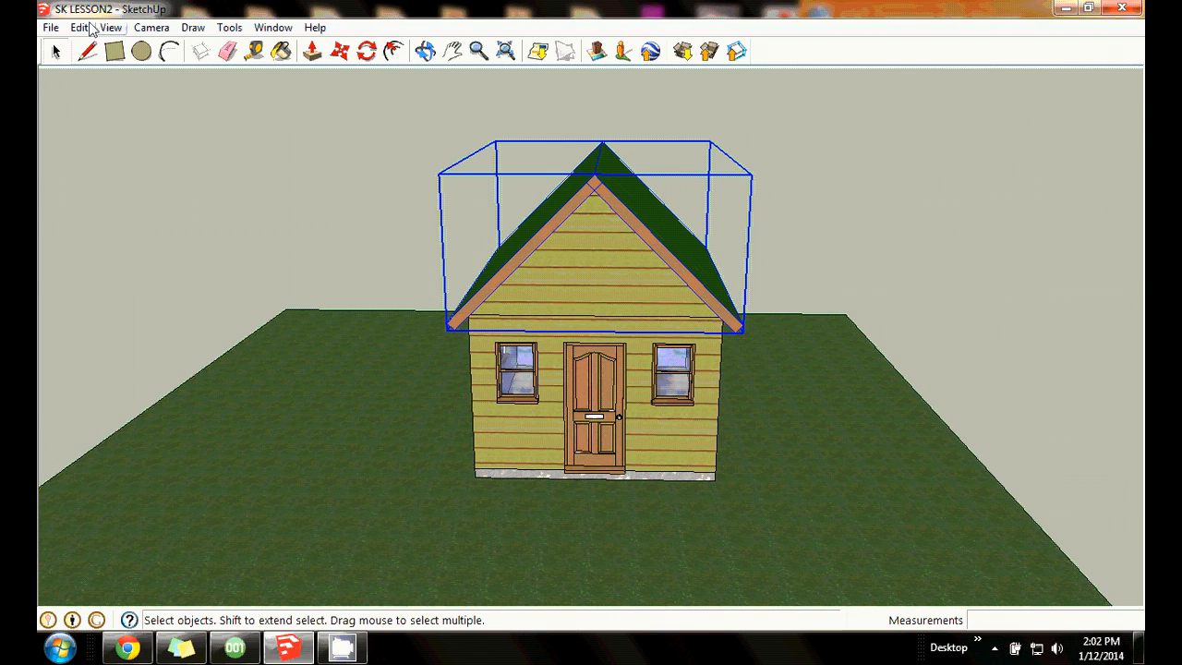
pyautogui.rightClick(580, 227)
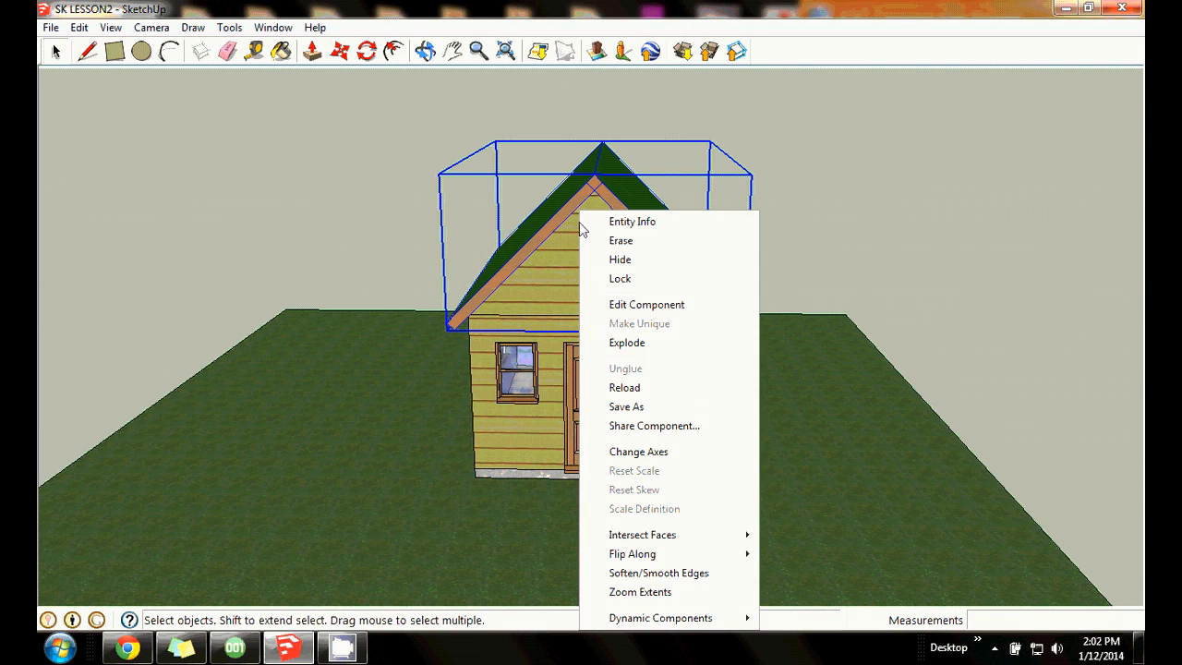
pyautogui.click(624, 263)
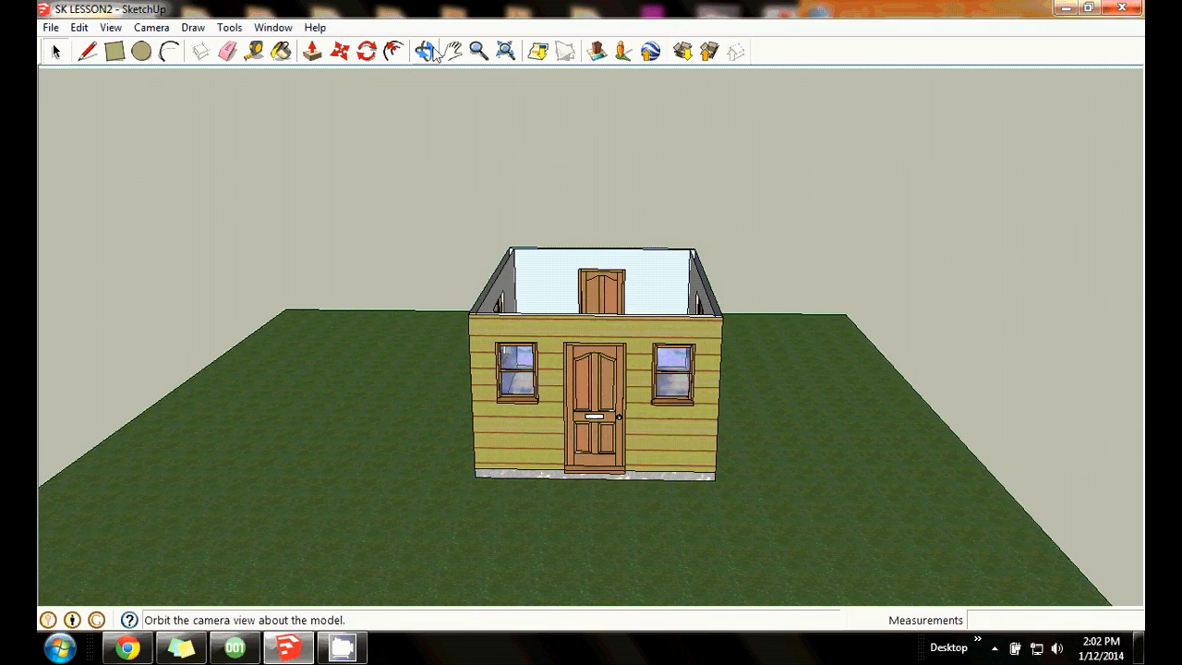
# Draw a 4" by 12' rectangle along the top of the front wall to close its open top.
pyautogui.moveTo(683, 166); pyautogui.dragTo(621, 265, button='middle')
pyautogui.click(479, 51)
pyautogui.moveTo(572, 203); pyautogui.dragTo(646, 72)
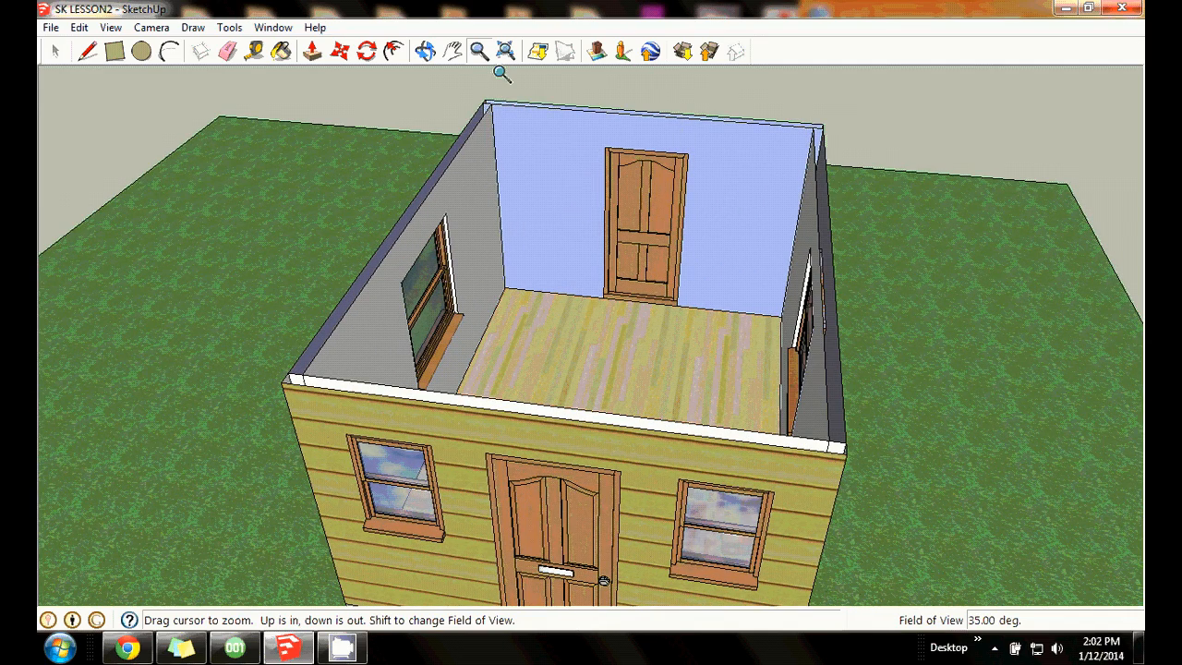
pyautogui.click(425, 51)
pyautogui.moveTo(794, 270); pyautogui.dragTo(490, 290)
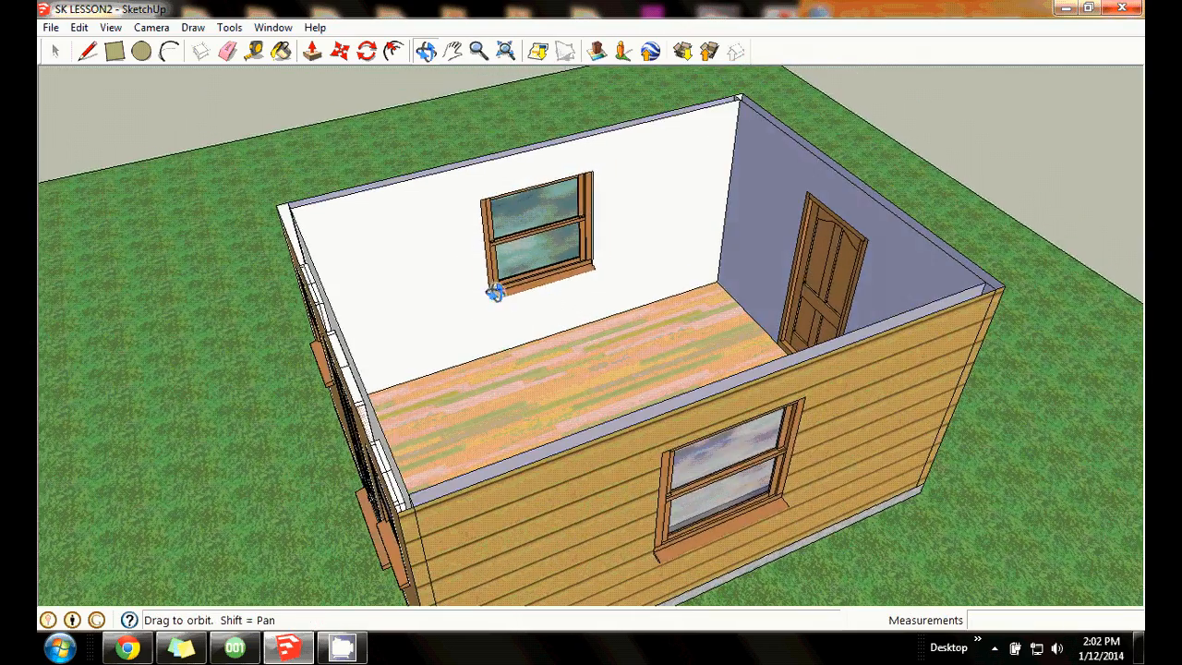
pyautogui.click(114, 51)
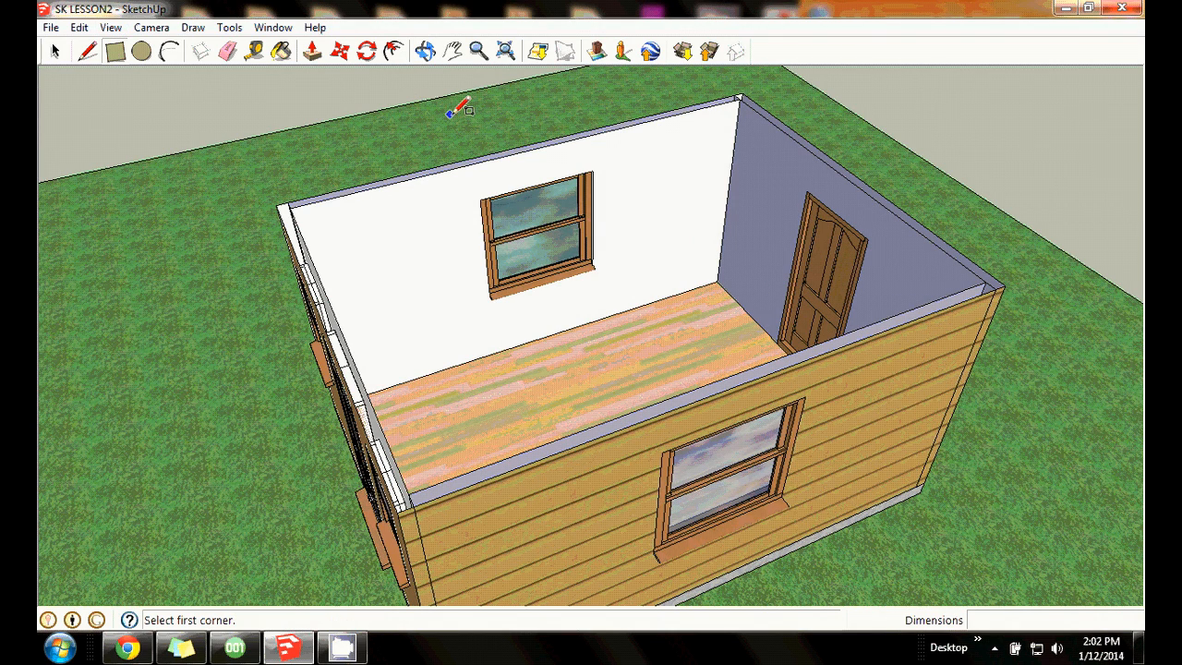
pyautogui.click(278, 205)
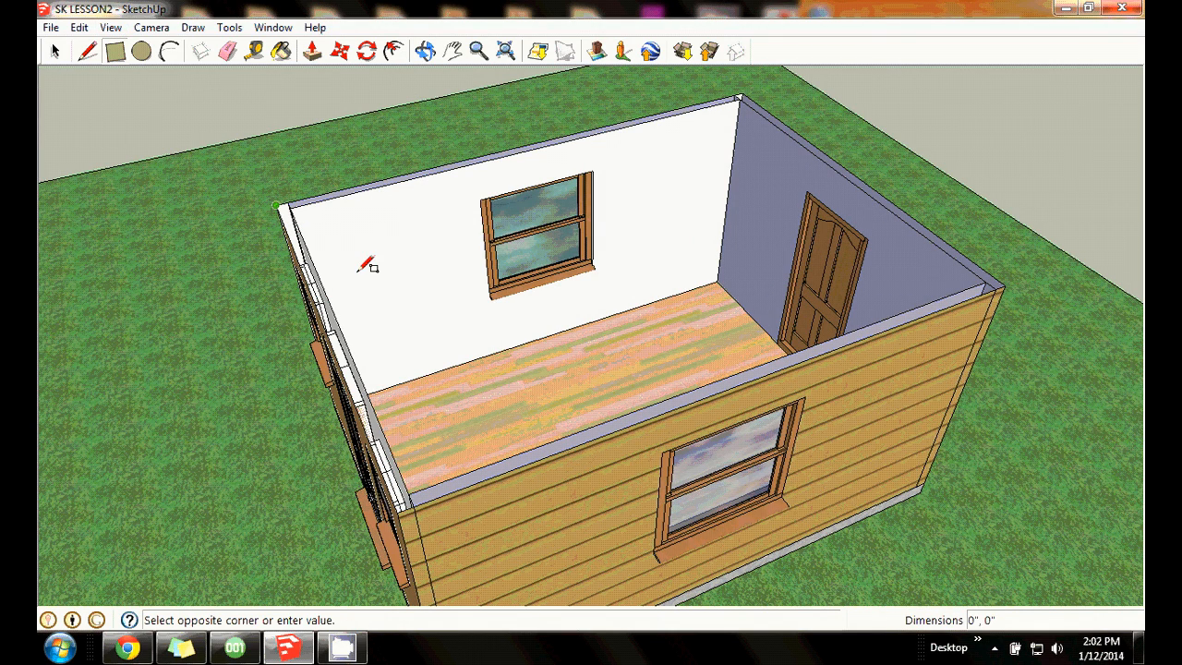
pyautogui.click(415, 505)
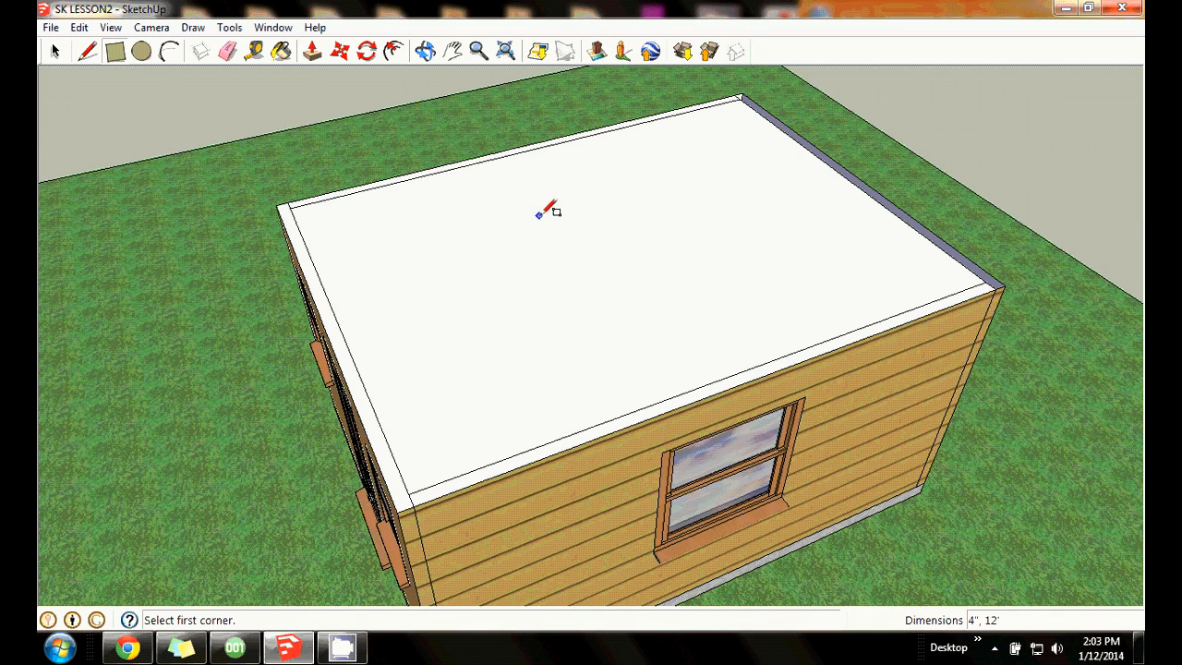
# Erase the large inner face covering the room, keeping the narrow faces on top of the walls.
pyautogui.click(54, 51)
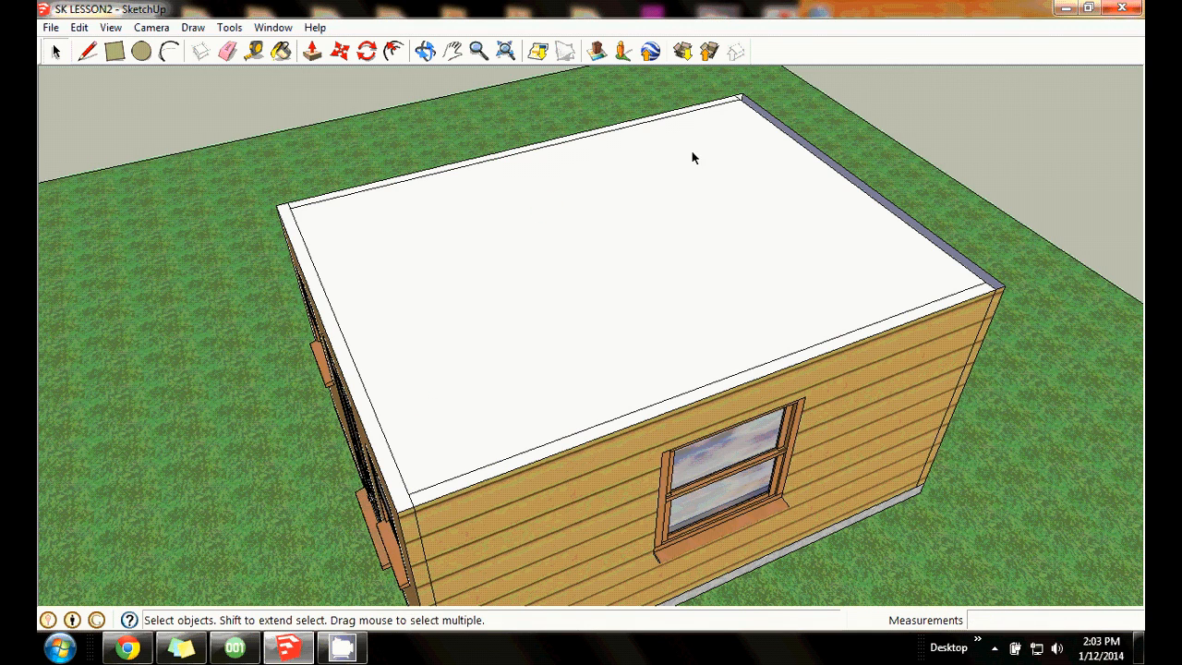
pyautogui.click(611, 301)
pyautogui.rightClick(611, 301)
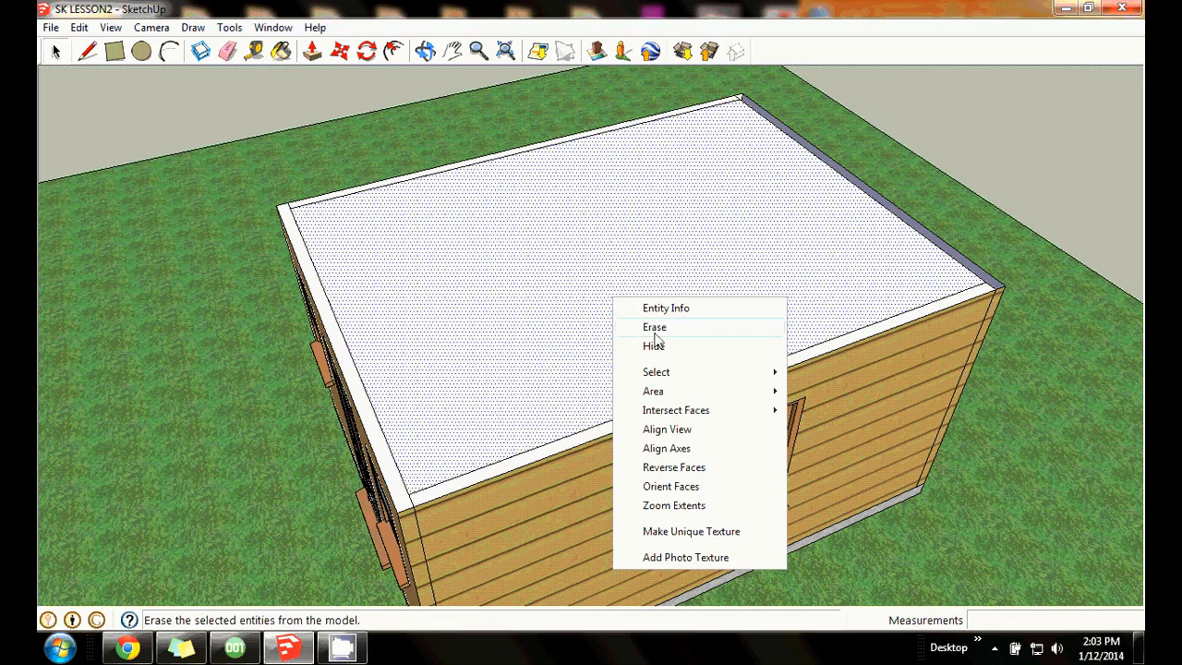
pyautogui.click(655, 330)
# Draw a 12' by 4" rectangle along the top of the back wall to close its open top.
pyautogui.click(426, 51)
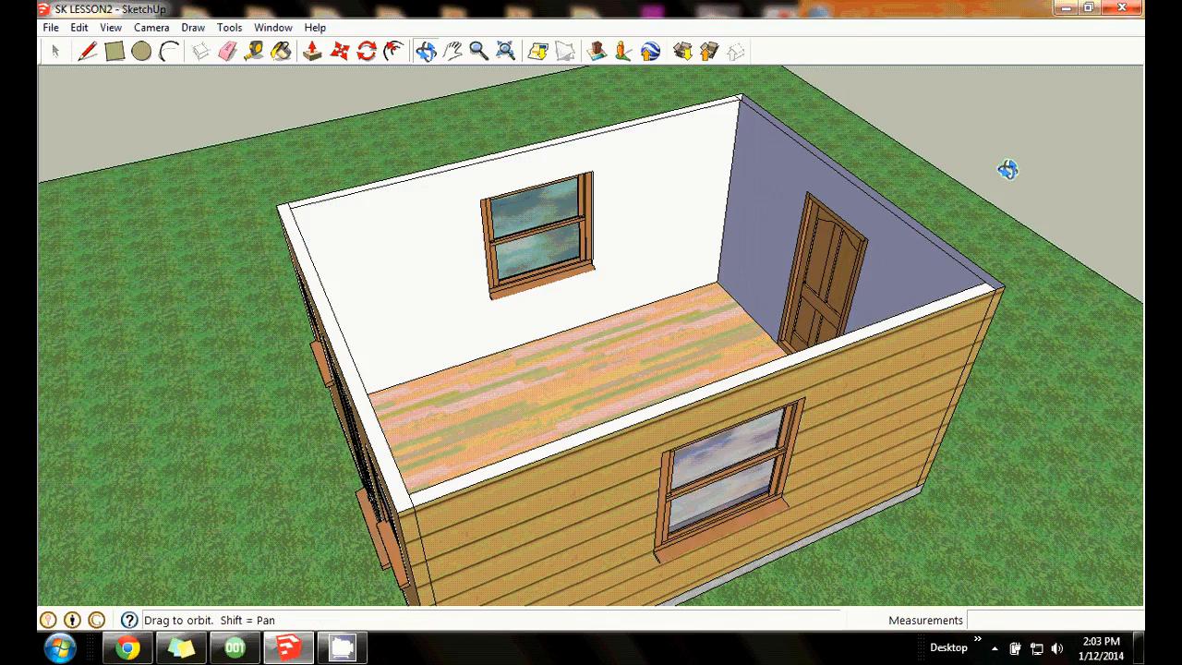
pyautogui.moveTo(1007, 169); pyautogui.dragTo(766, 199)
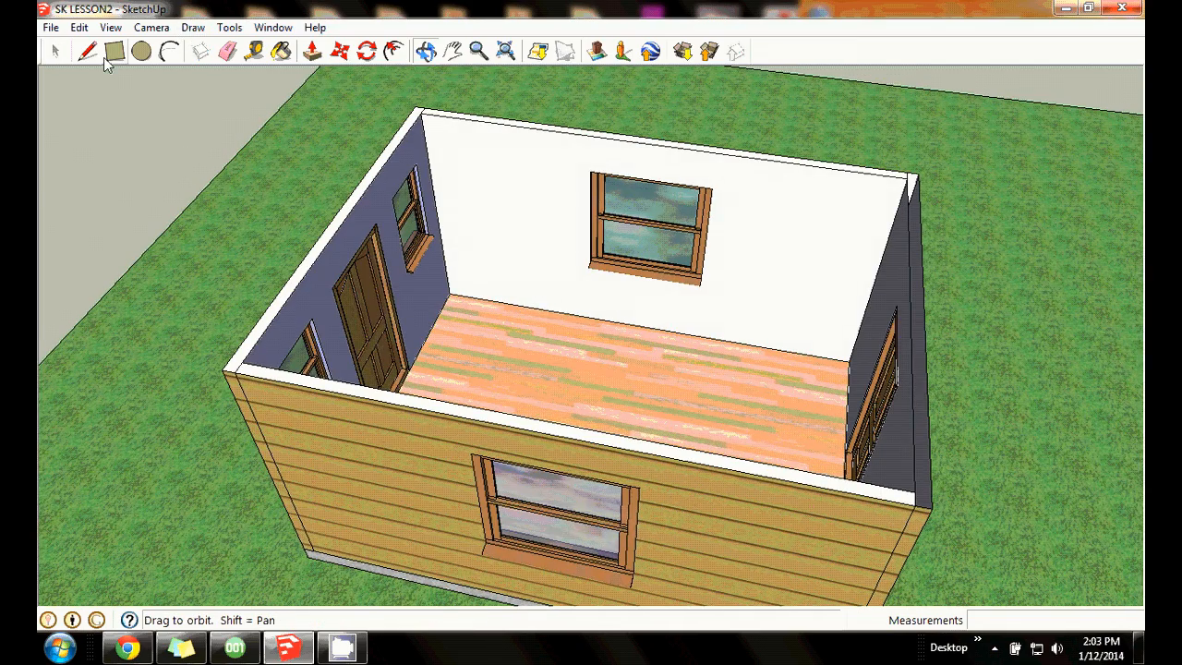
pyautogui.click(107, 55)
pyautogui.click(918, 174)
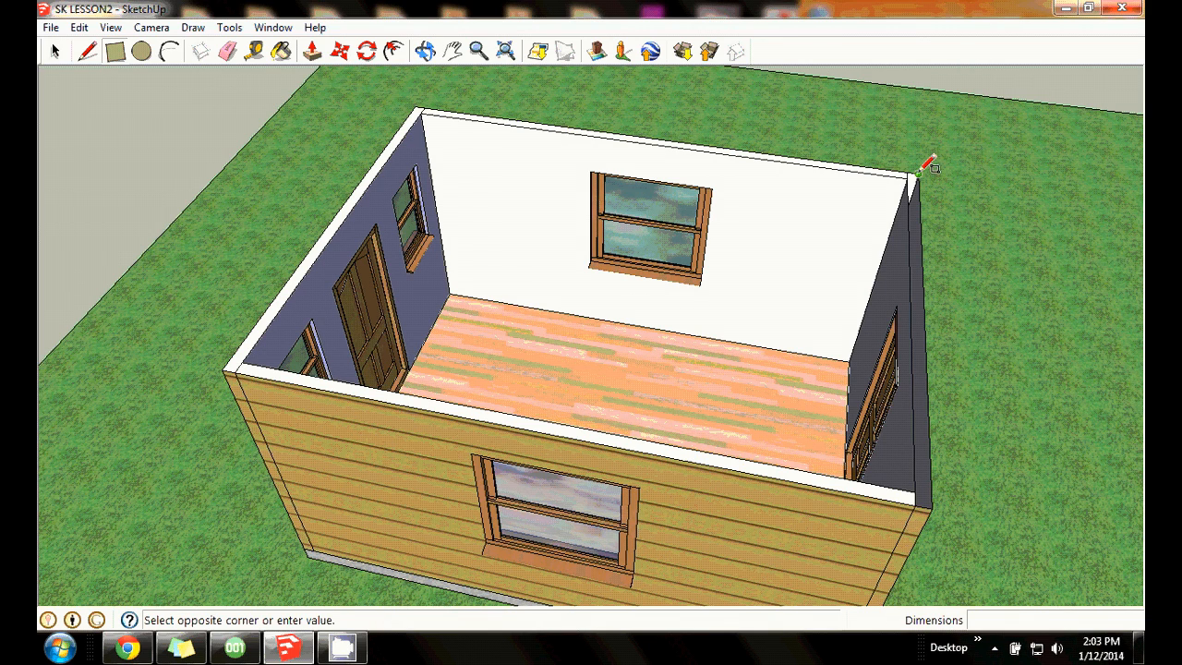
pyautogui.click(930, 504)
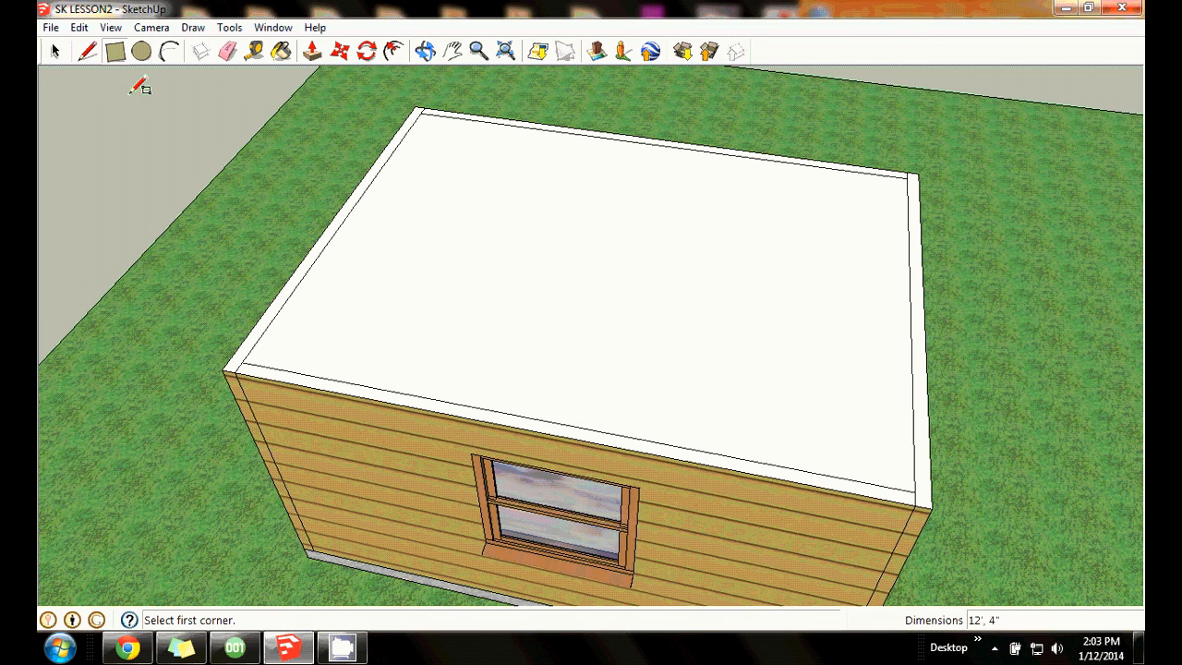
# Erase the inner face spanning the room, keeping the wall tops capped, and look over the house from the front.
pyautogui.click(54, 51)
pyautogui.click(641, 294)
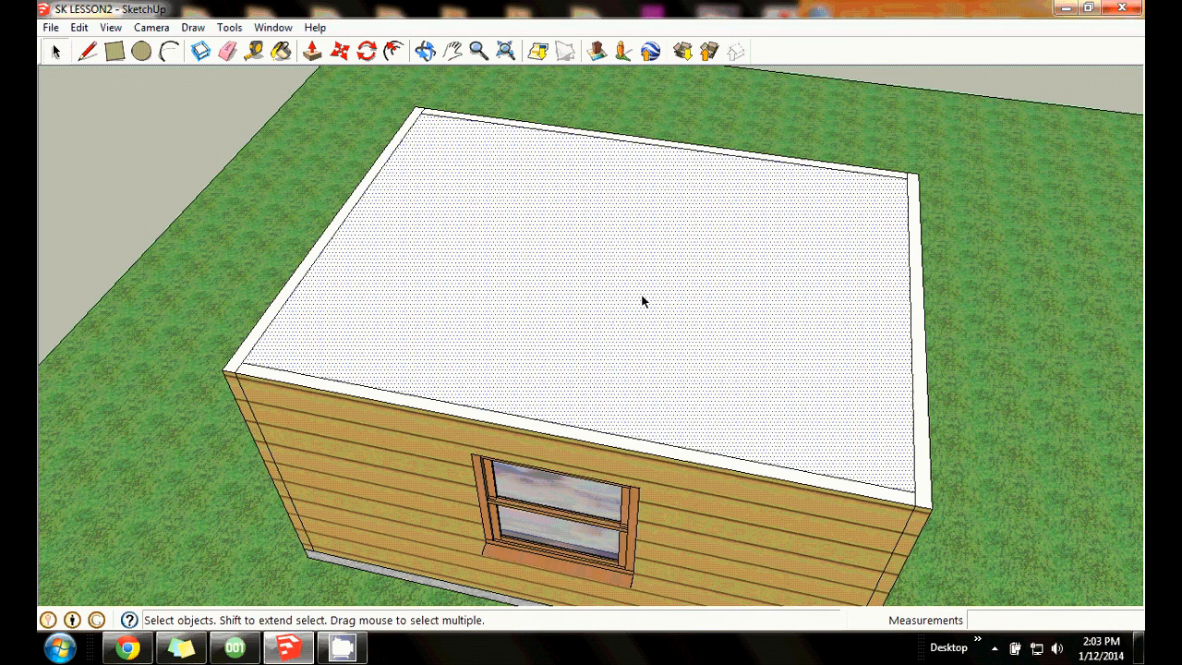
pyautogui.rightClick(644, 301)
pyautogui.click(687, 327)
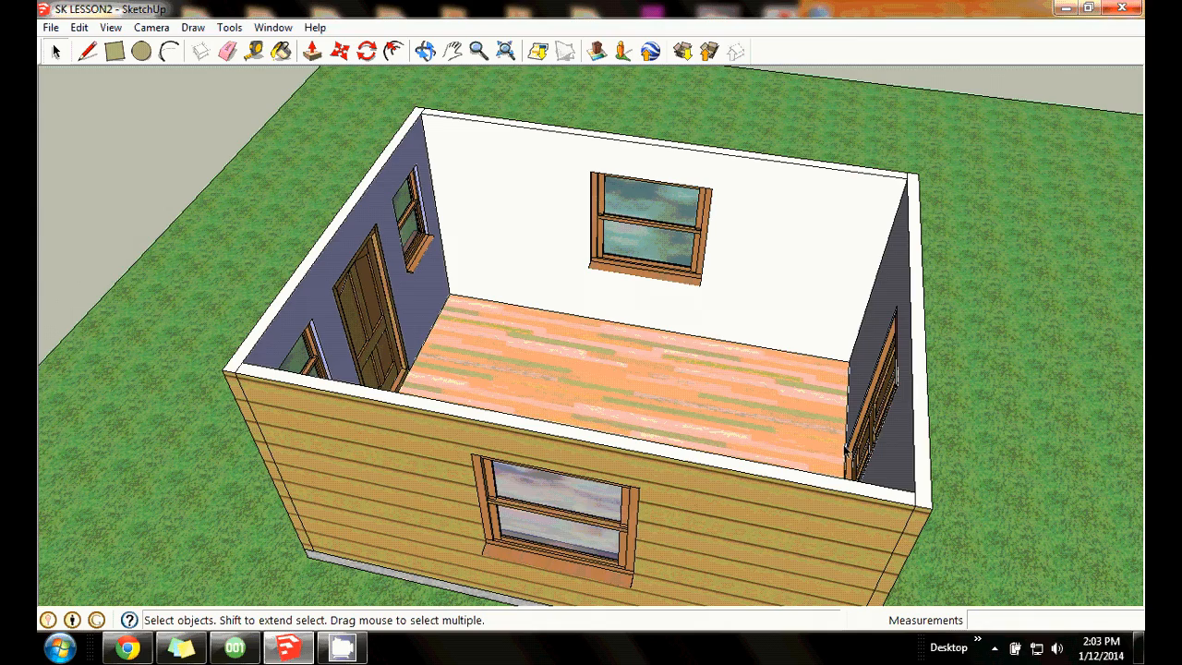
pyautogui.click(424, 51)
pyautogui.moveTo(412, 197); pyautogui.dragTo(983, 67)
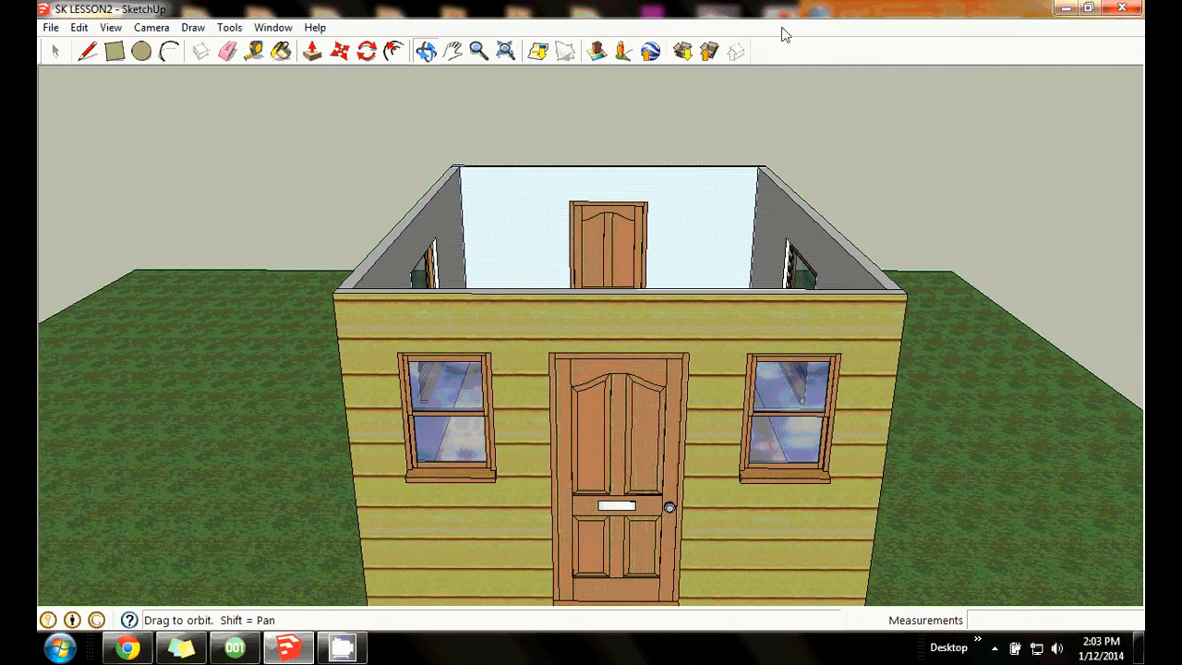
pyautogui.click(478, 50)
pyautogui.moveTo(533, 80); pyautogui.dragTo(634, 230)
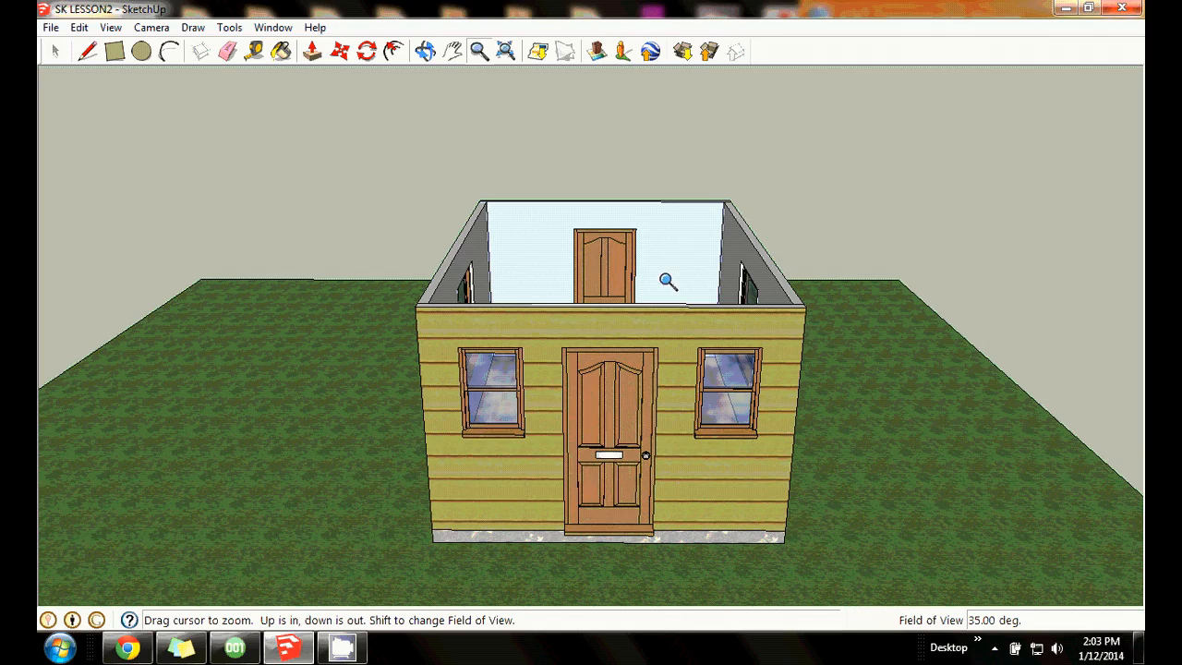
# Select the whole side wall to the right of the front door, including its window and corner edges.
pyautogui.click(425, 51)
pyautogui.moveTo(710, 259); pyautogui.dragTo(704, 291)
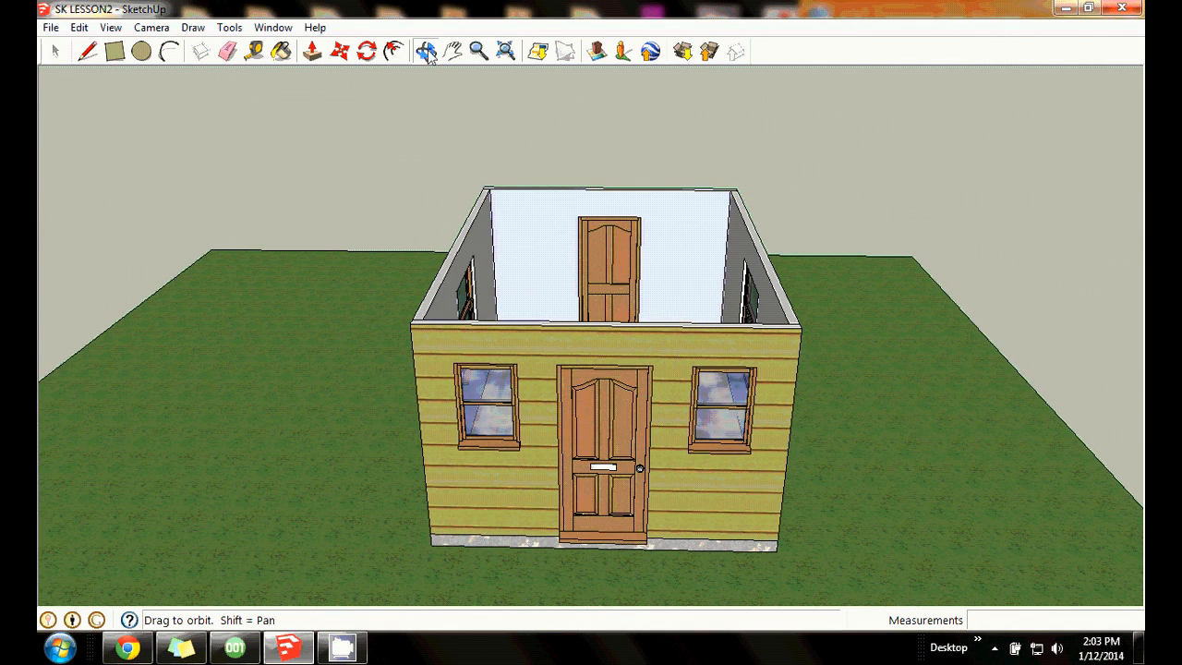
pyautogui.moveTo(821, 222); pyautogui.dragTo(456, 195)
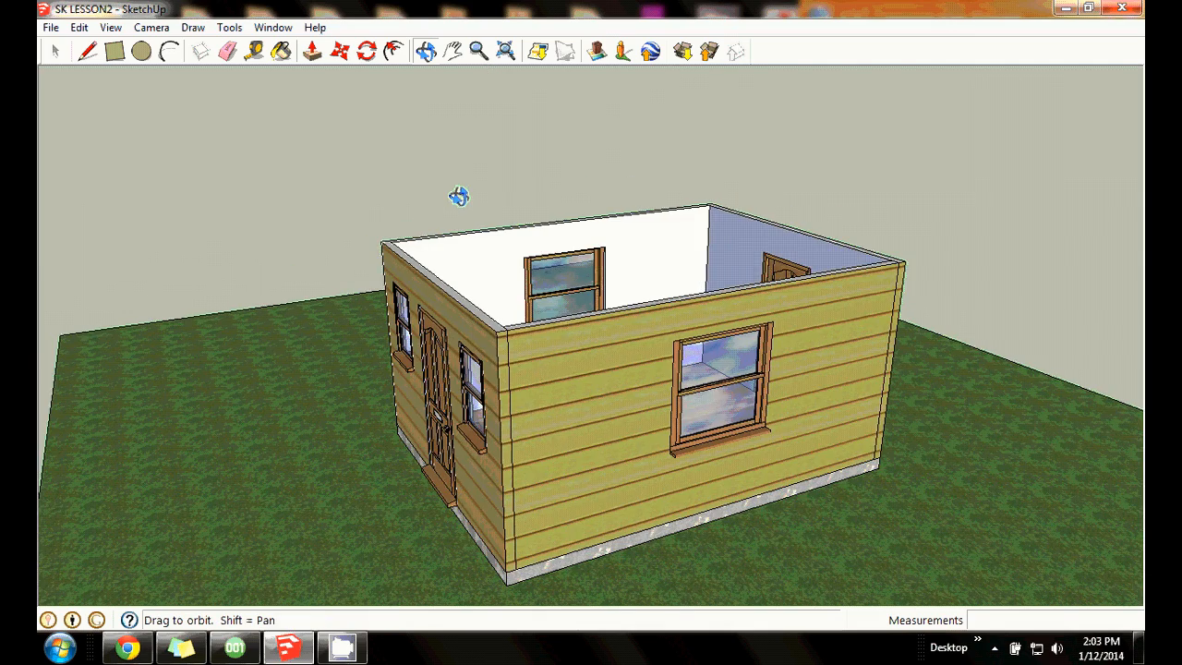
pyautogui.moveTo(790, 299); pyautogui.dragTo(840, 292)
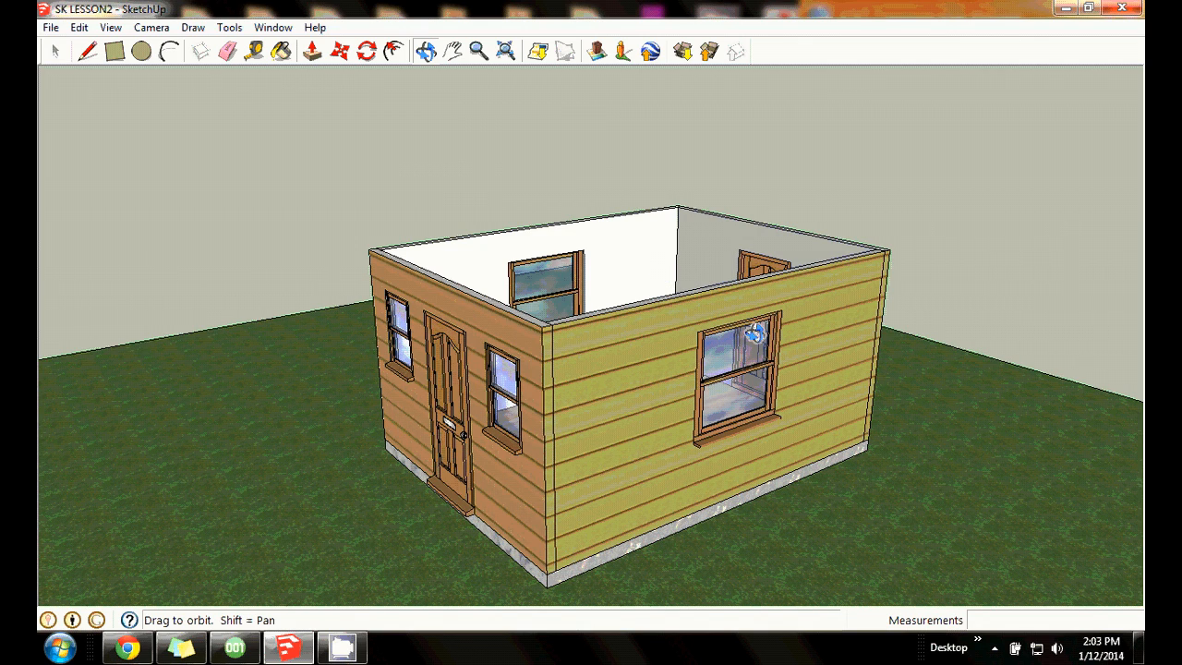
pyautogui.moveTo(475, 311)
pyautogui.mouseDown()
pyautogui.moveTo(770, 258)
pyautogui.moveTo(752, 231)
pyautogui.moveTo(702, 234)
pyautogui.moveTo(754, 222)
pyautogui.moveTo(752, 191)
pyautogui.moveTo(752, 245)
pyautogui.moveTo(749, 234)
pyautogui.mouseUp()
pyautogui.moveTo(747, 232); pyautogui.dragTo(785, 222)
pyautogui.click(54, 51)
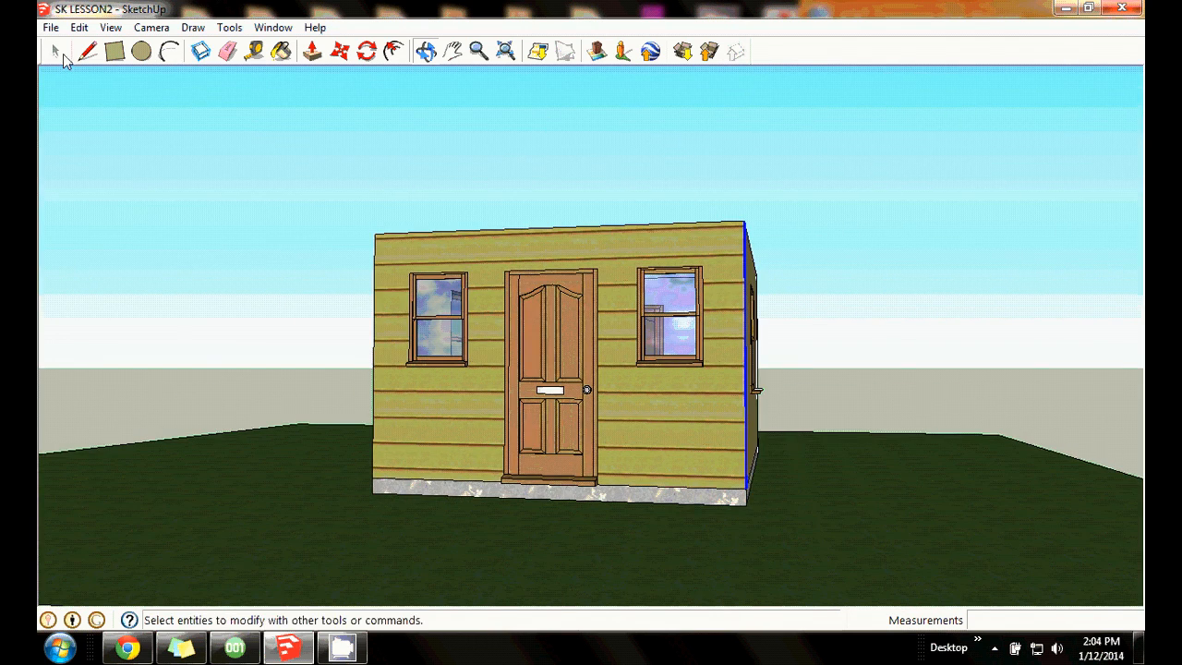
pyautogui.click(426, 51)
pyautogui.moveTo(646, 182); pyautogui.dragTo(625, 167)
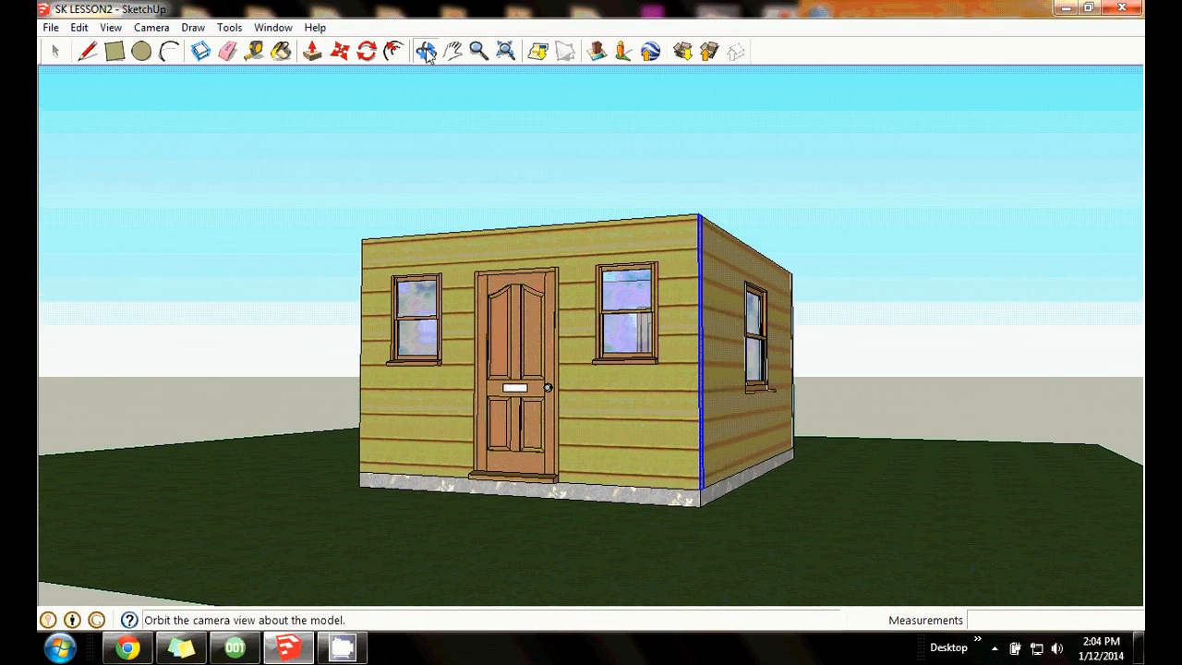
pyautogui.press('space')
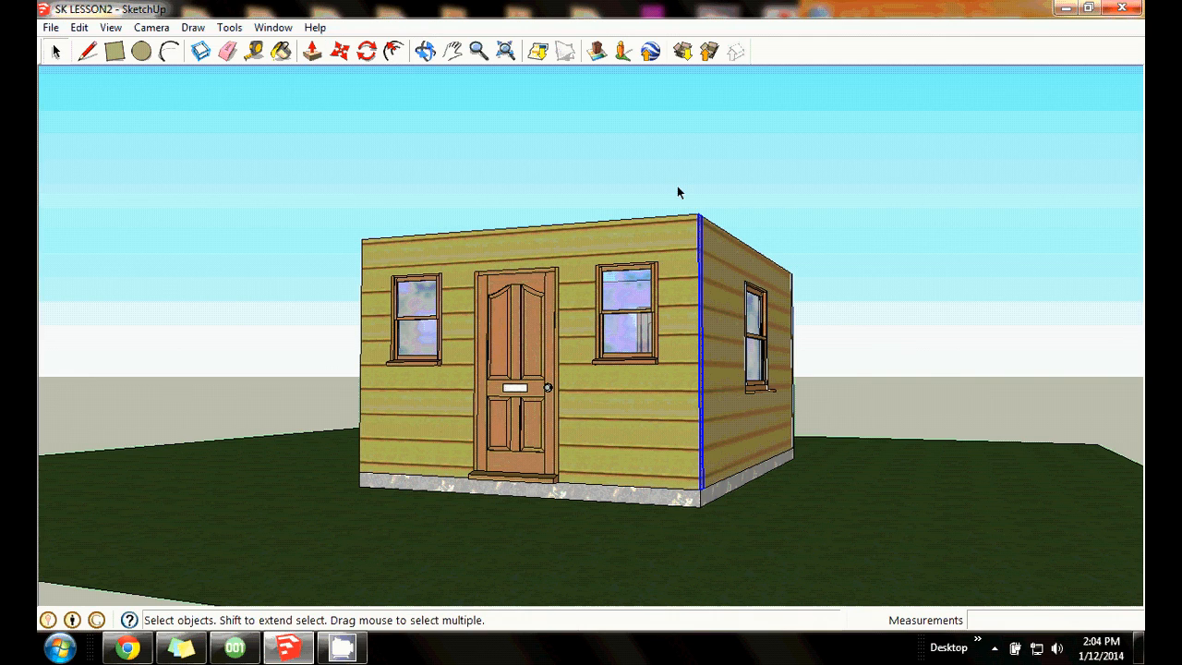
pyautogui.moveTo(674, 189); pyautogui.dragTo(805, 499)
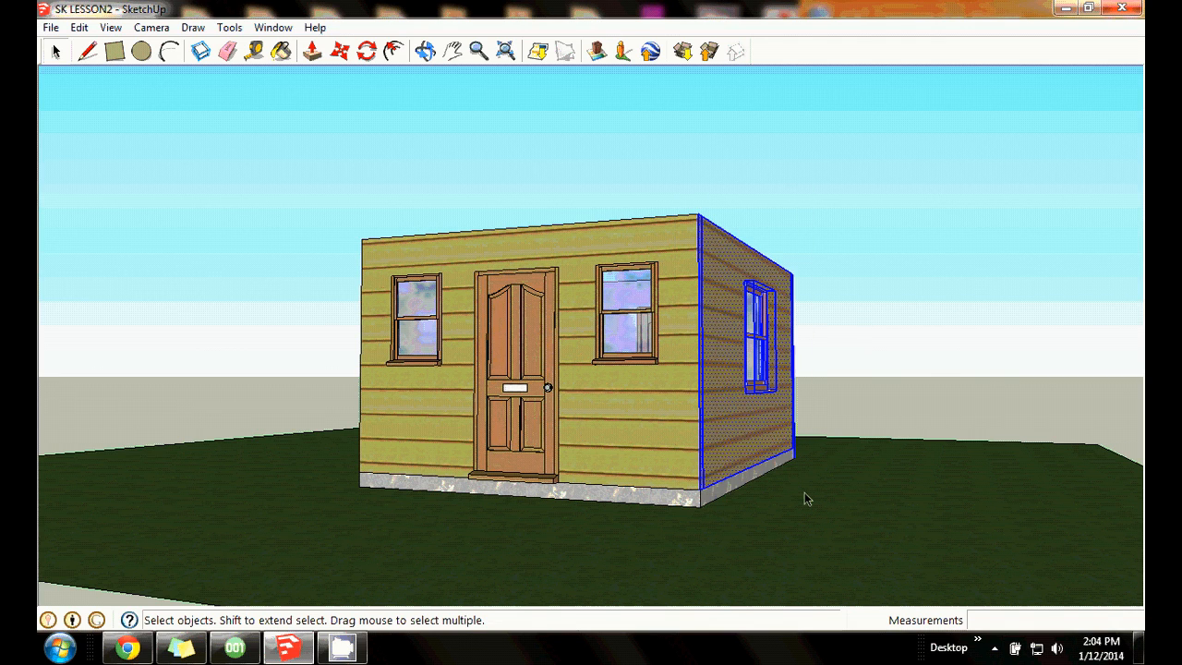
# Make the selected side wall and window a component named "Wall" that replaces the selection, and hide it.
pyautogui.click(426, 50)
pyautogui.moveTo(797, 203); pyautogui.dragTo(1063, 403)
pyautogui.moveTo(892, 282); pyautogui.dragTo(821, 347)
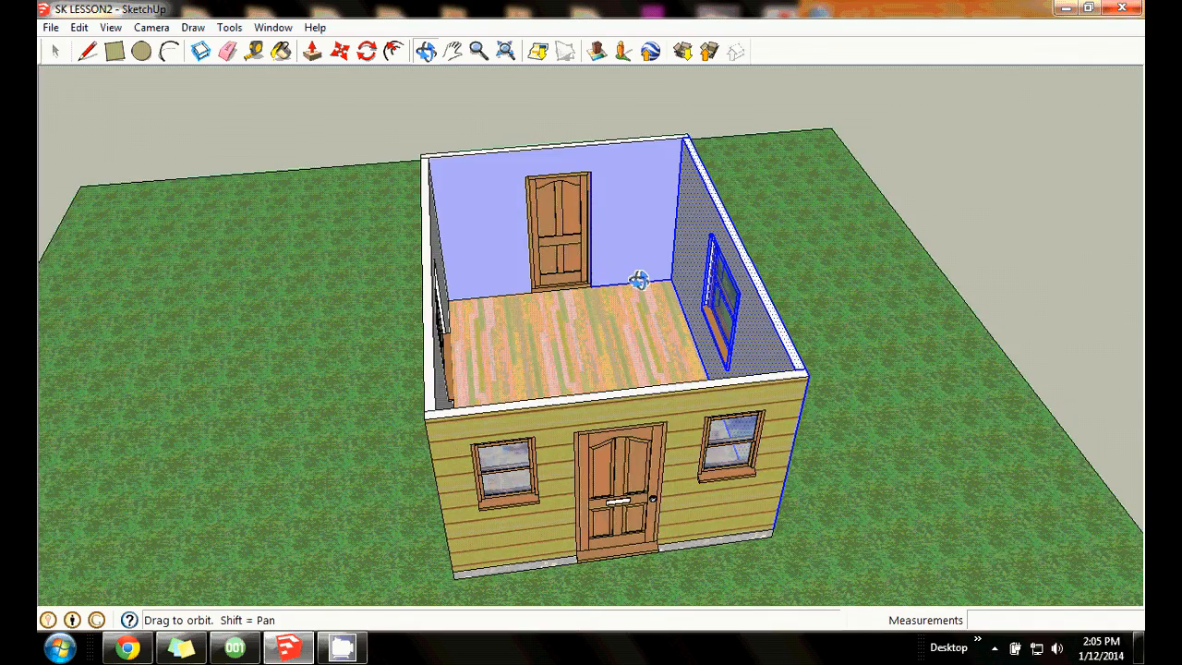
pyautogui.moveTo(844, 232); pyautogui.dragTo(573, 120)
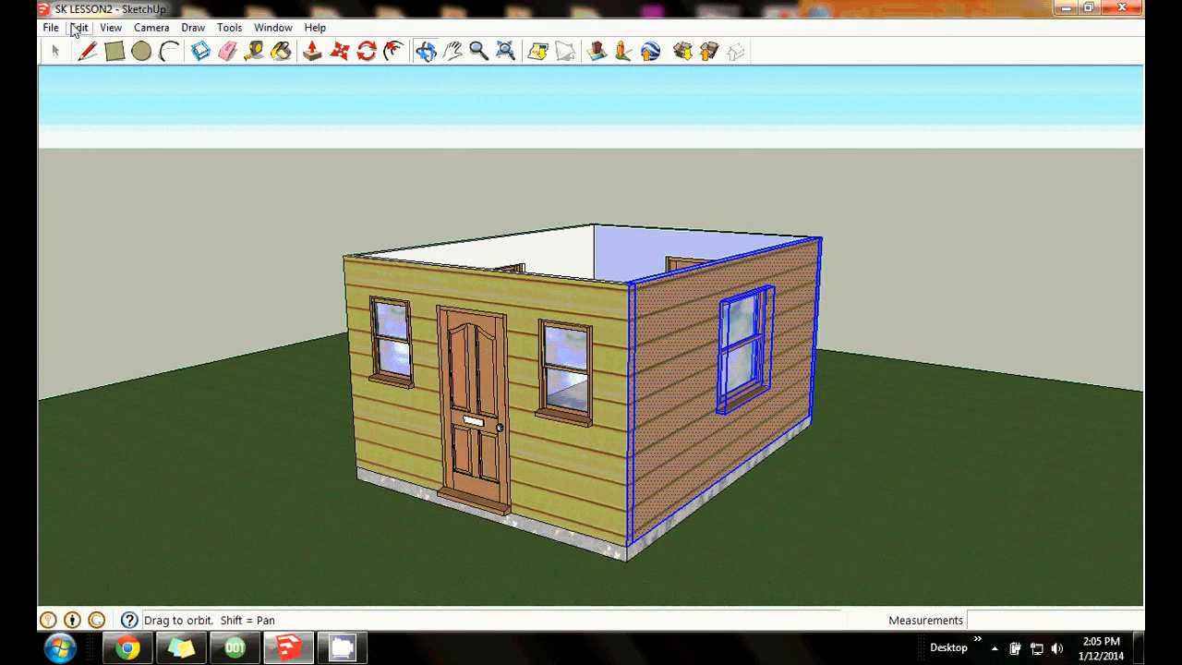
pyautogui.click(80, 30)
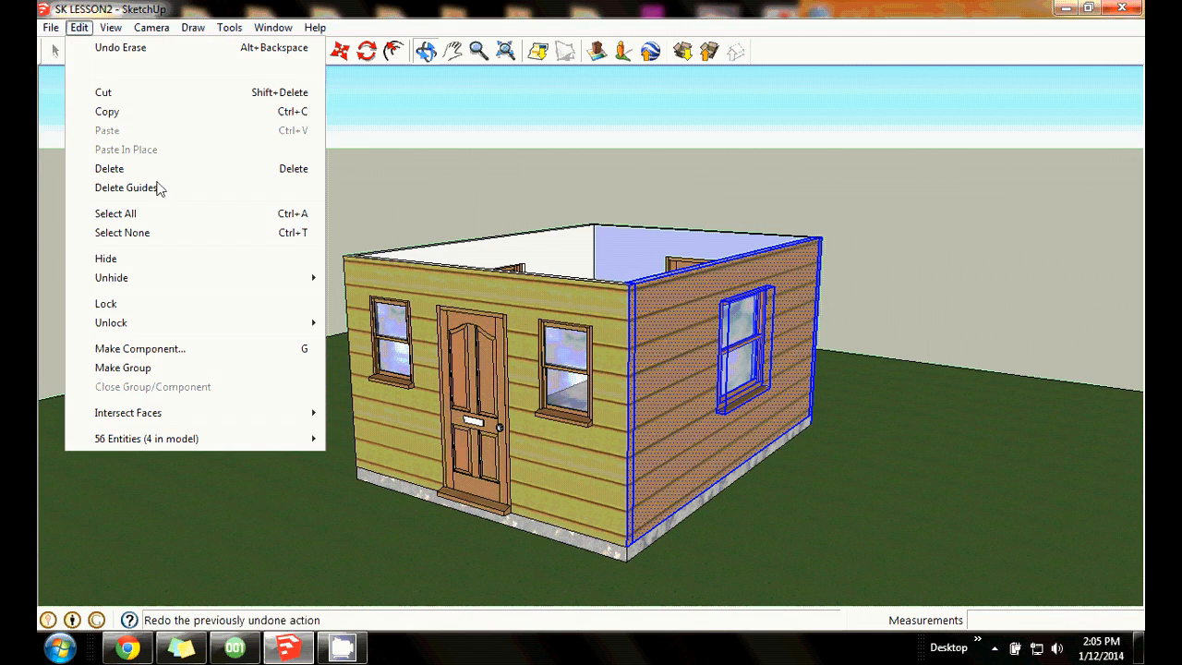
pyautogui.click(139, 349)
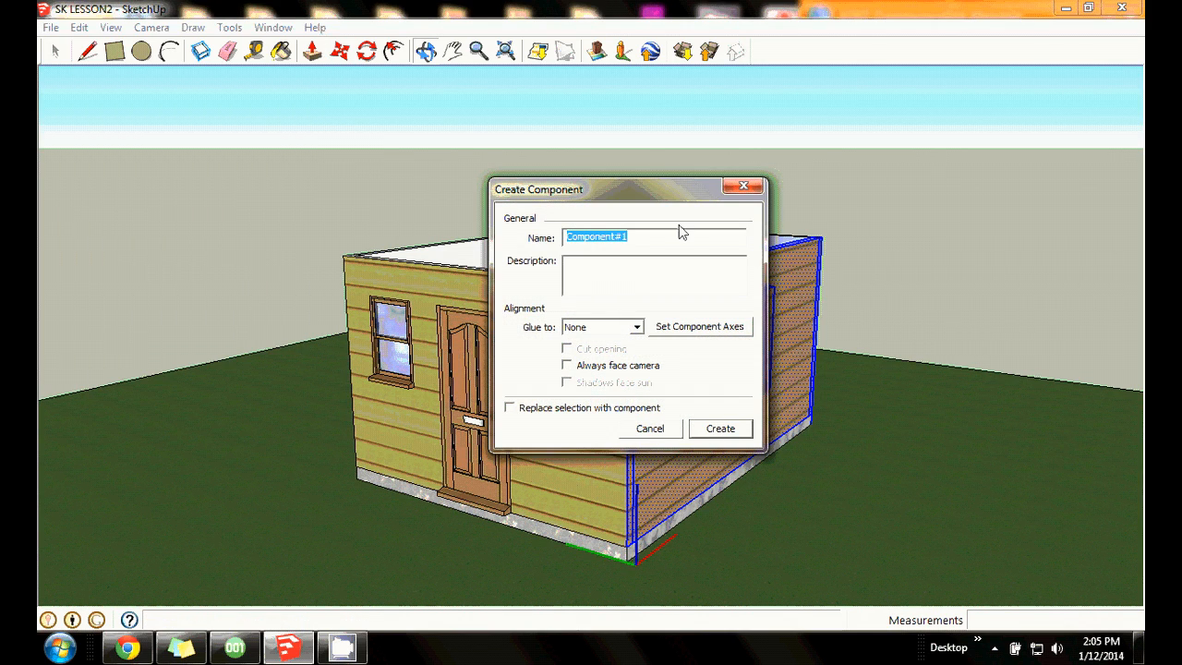
pyautogui.write('Wall')
pyautogui.click(510, 408)
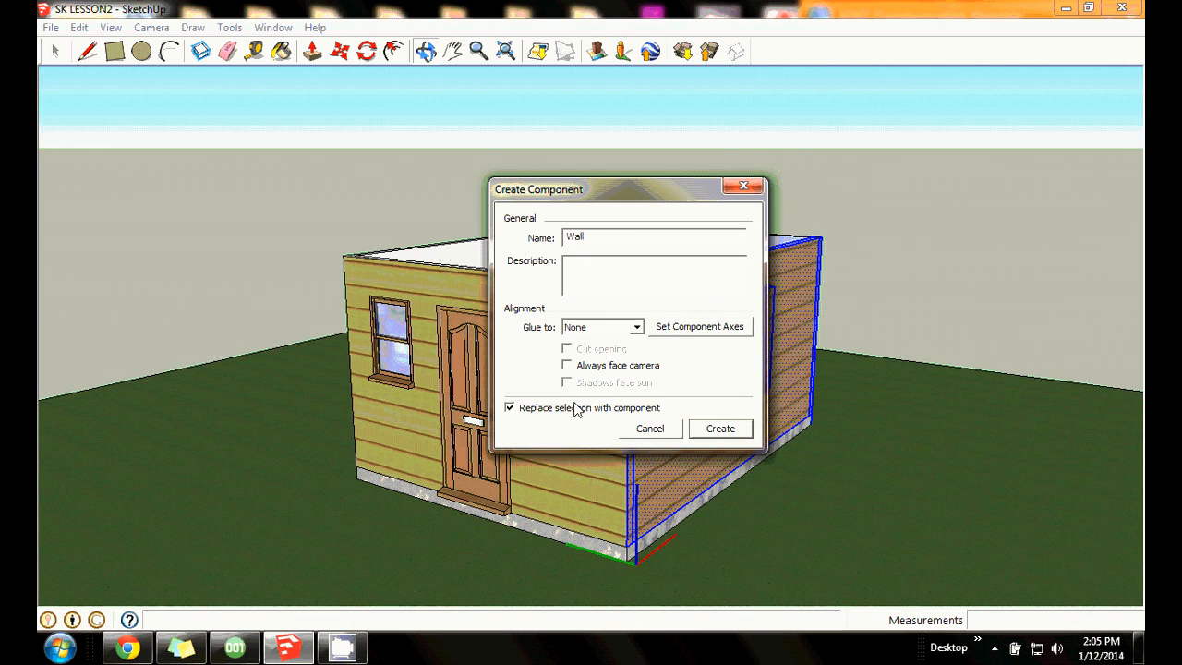
pyautogui.click(719, 429)
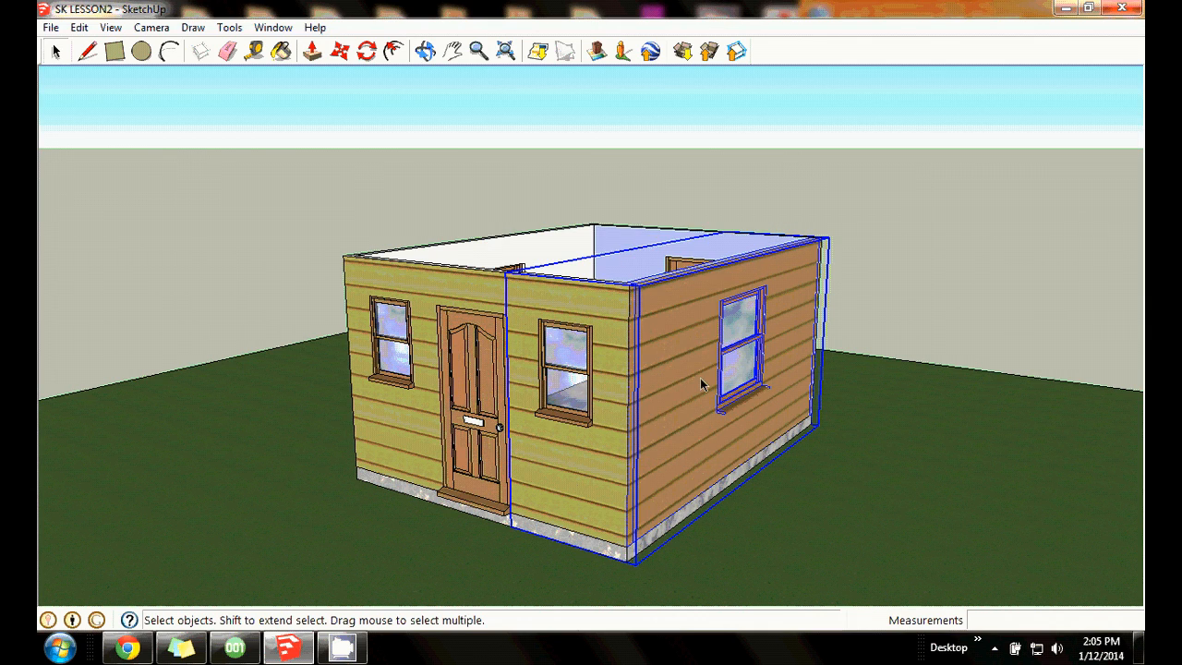
pyautogui.rightClick(700, 378)
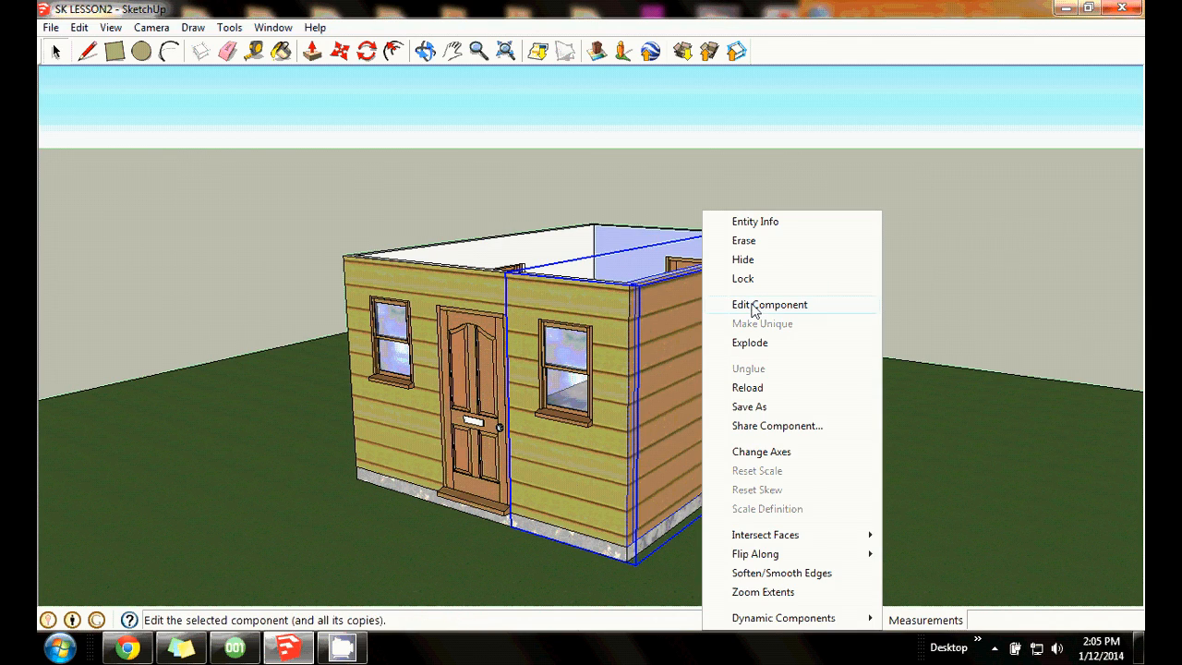
pyautogui.click(749, 259)
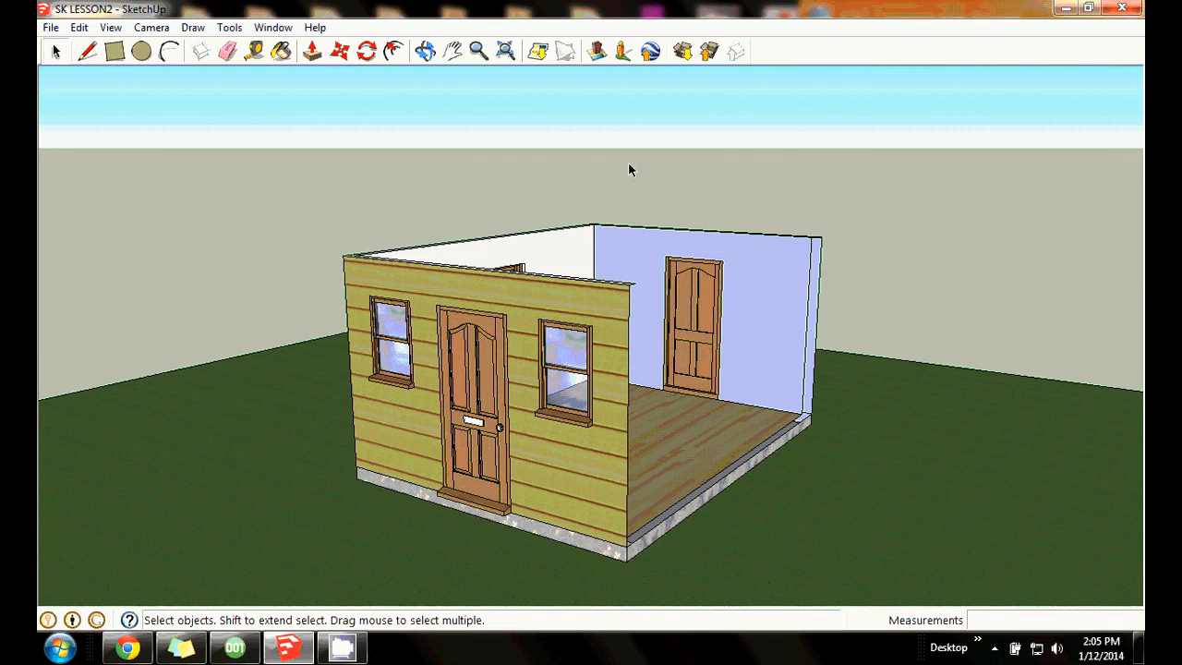
# Draw an 8' by 4" rectangle over the exposed end of the front wall to close it.
pyautogui.click(426, 51)
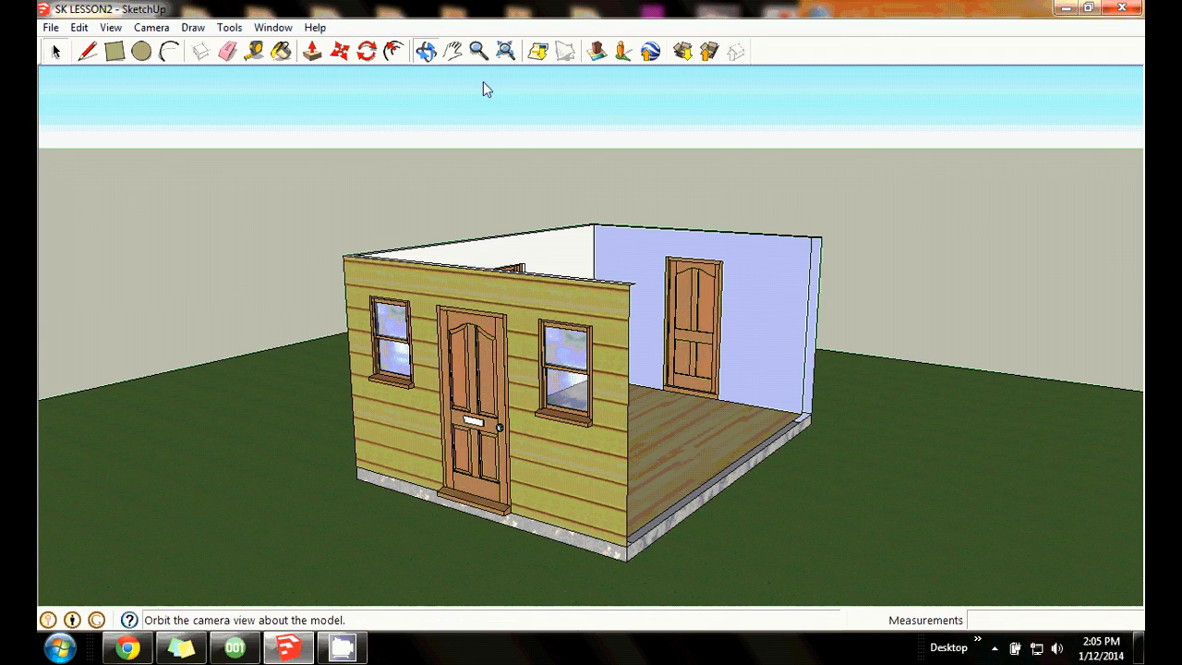
pyautogui.moveTo(789, 296); pyautogui.dragTo(470, 364)
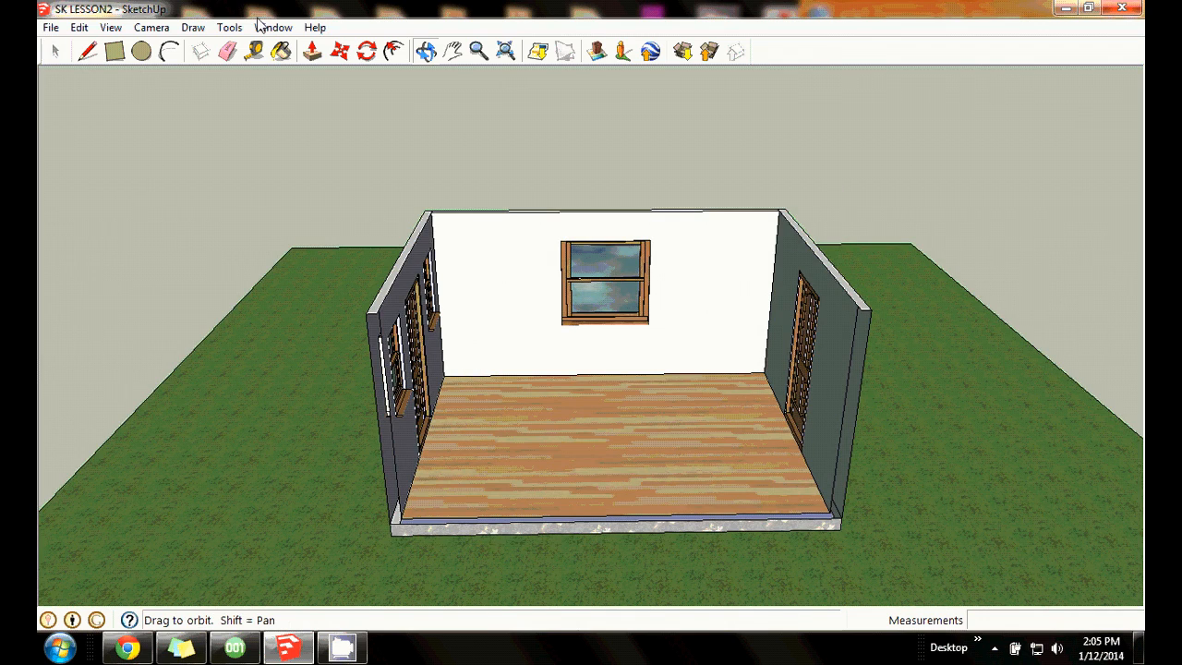
pyautogui.click(114, 50)
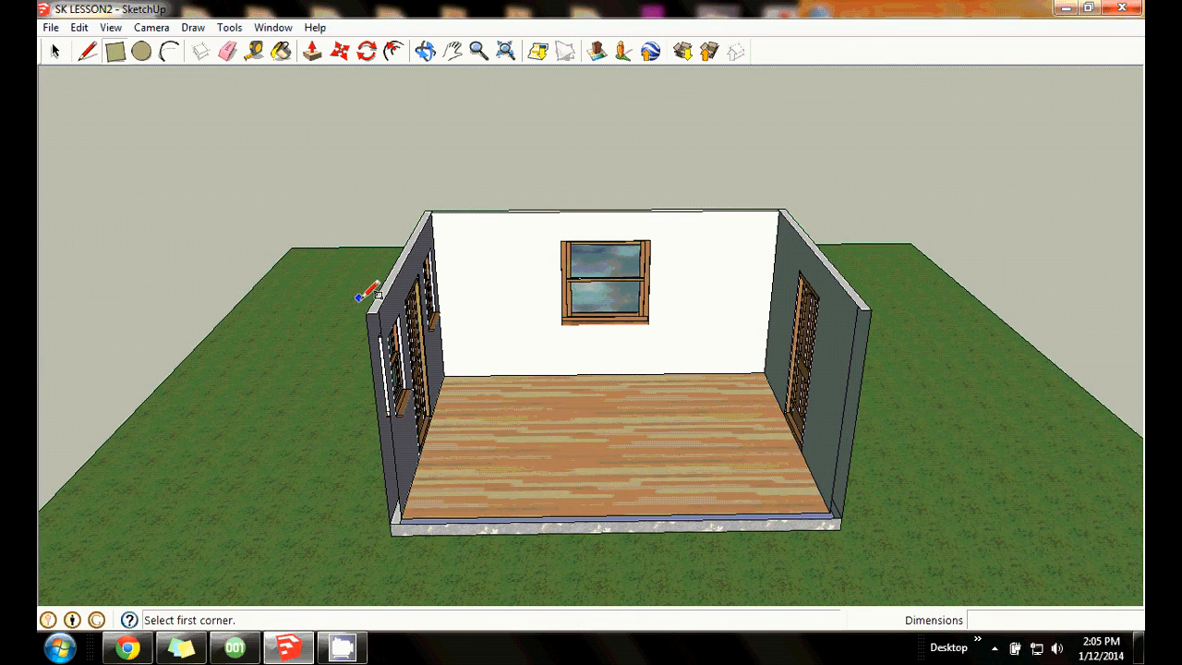
pyautogui.click(366, 313)
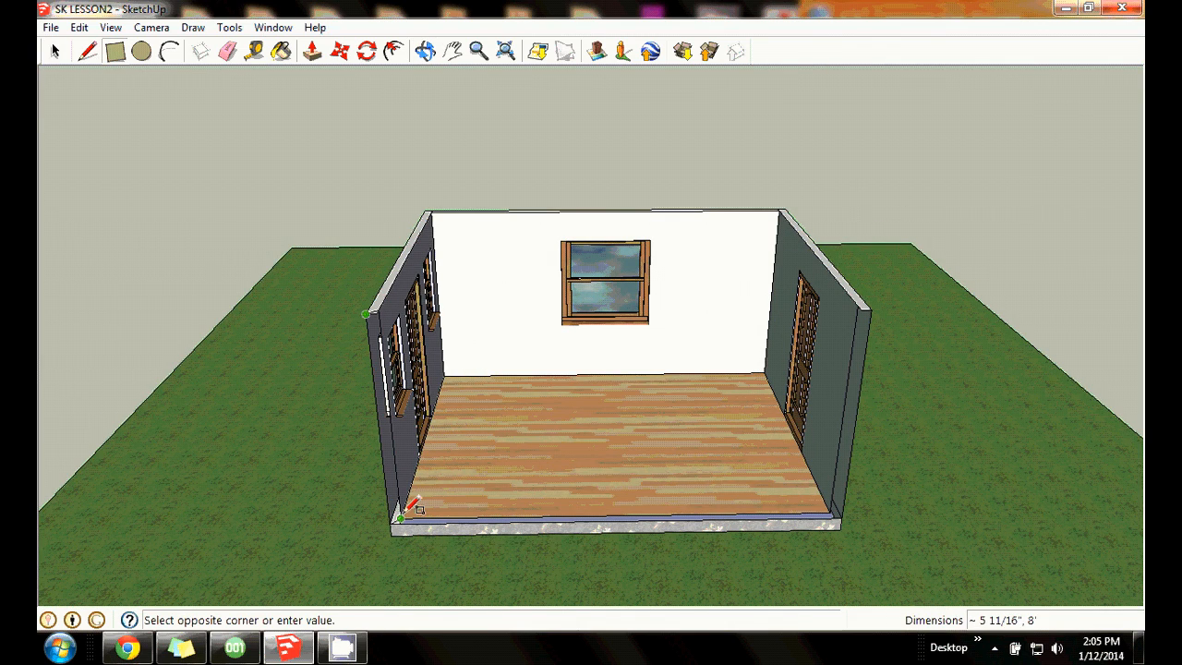
pyautogui.click(399, 522)
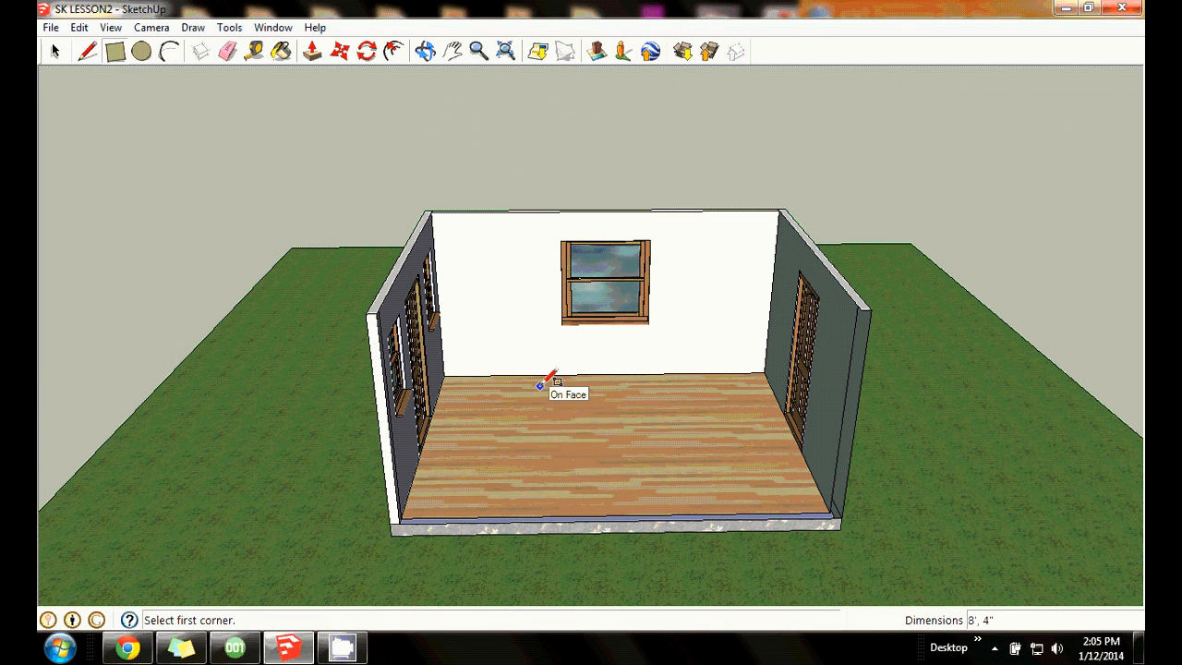
# Close the back wall's exposed end with an 8' vertical line, and cap the gap along the floor's open edge with a rectangle.
pyautogui.click(425, 51)
pyautogui.moveTo(535, 248); pyautogui.dragTo(424, 183)
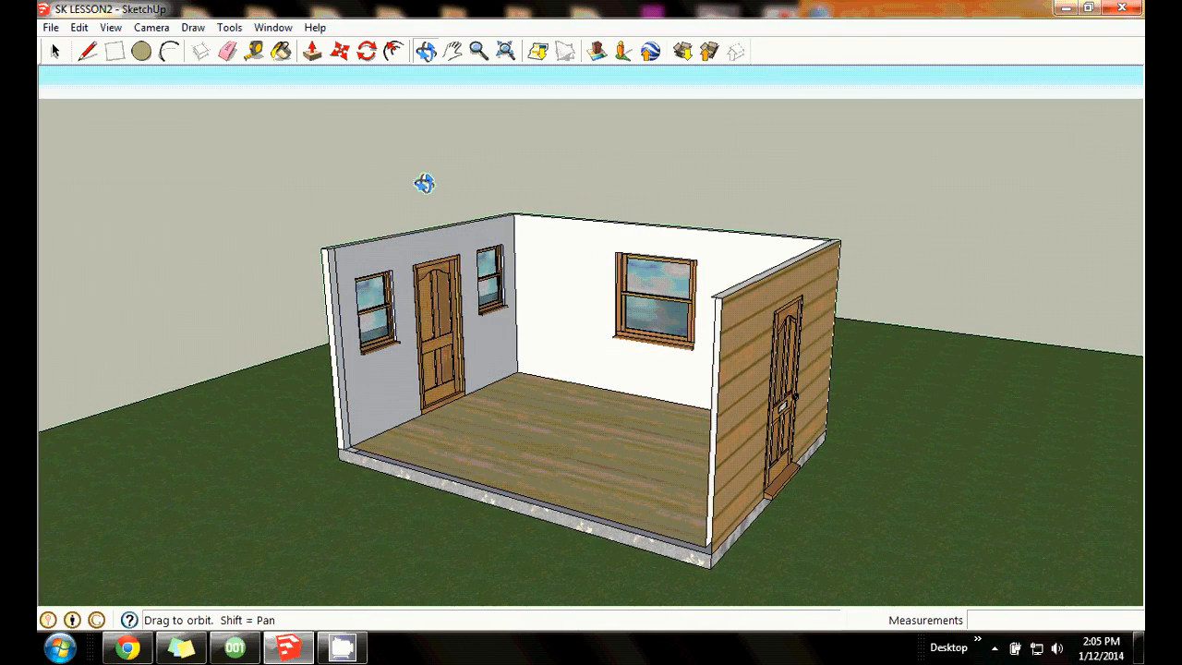
pyautogui.moveTo(633, 238); pyautogui.dragTo(913, 369)
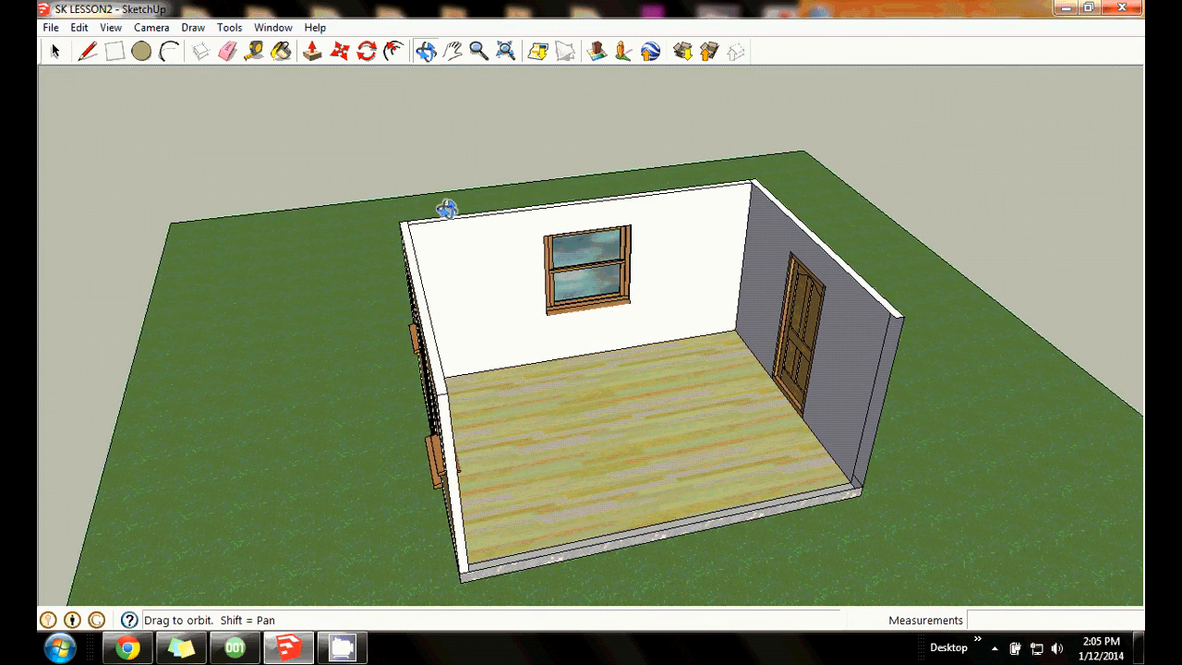
pyautogui.click(90, 53)
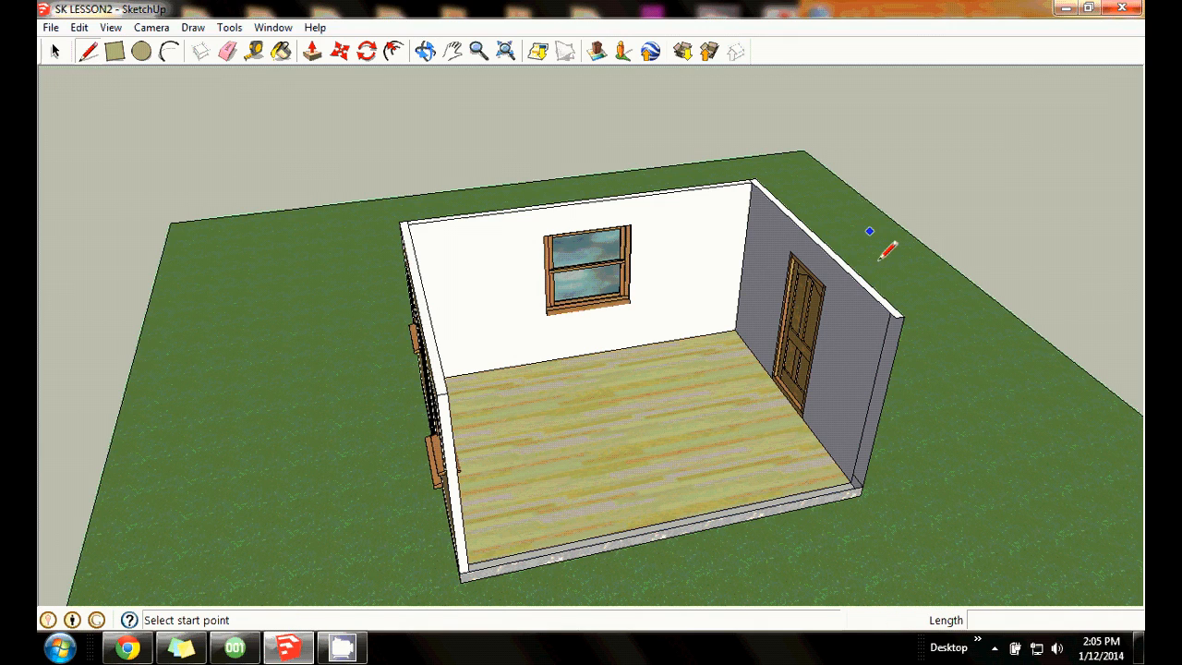
pyautogui.click(896, 317)
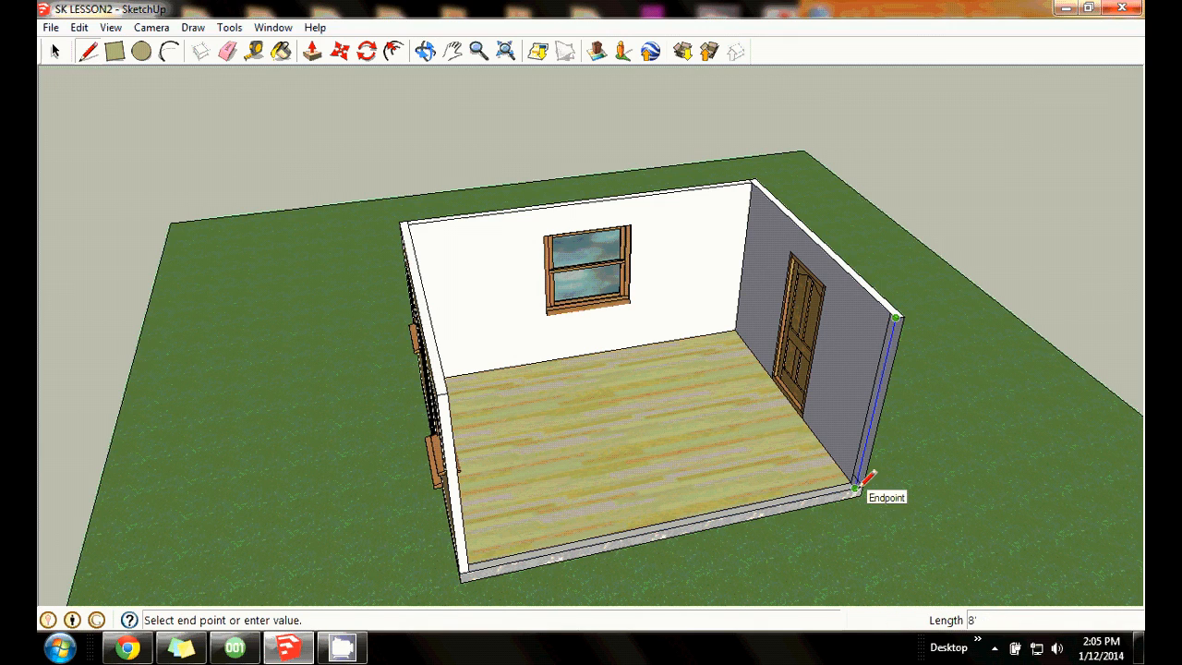
pyautogui.click(855, 488)
pyautogui.click(855, 489)
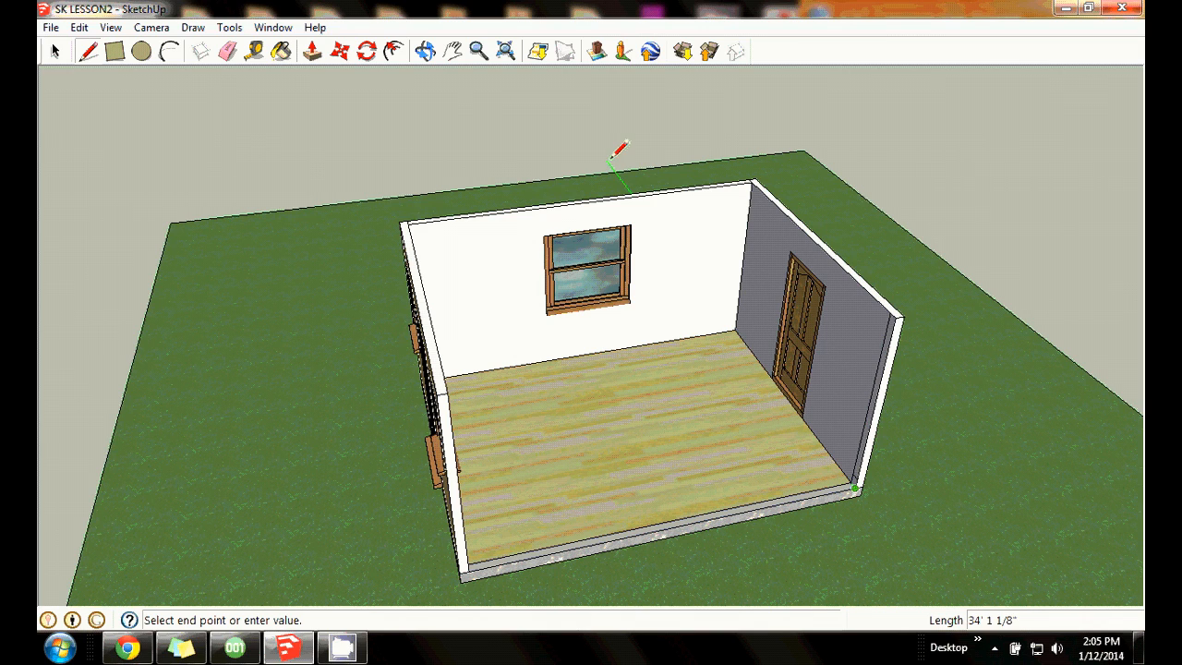
pyautogui.click(114, 53)
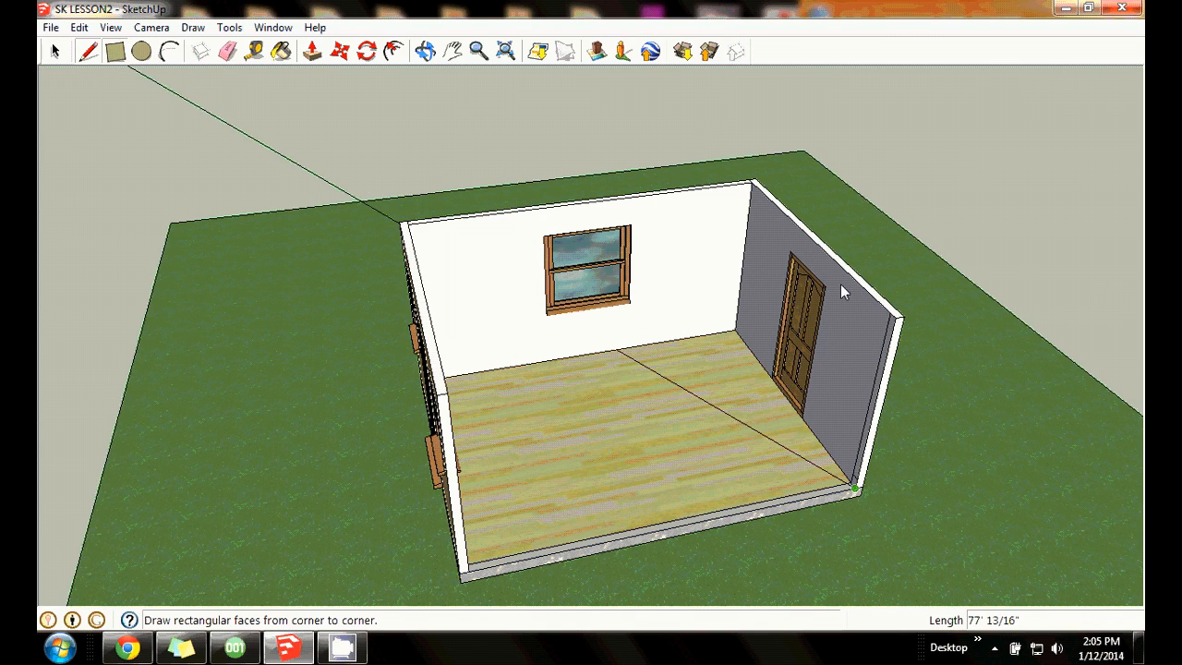
pyautogui.click(892, 311)
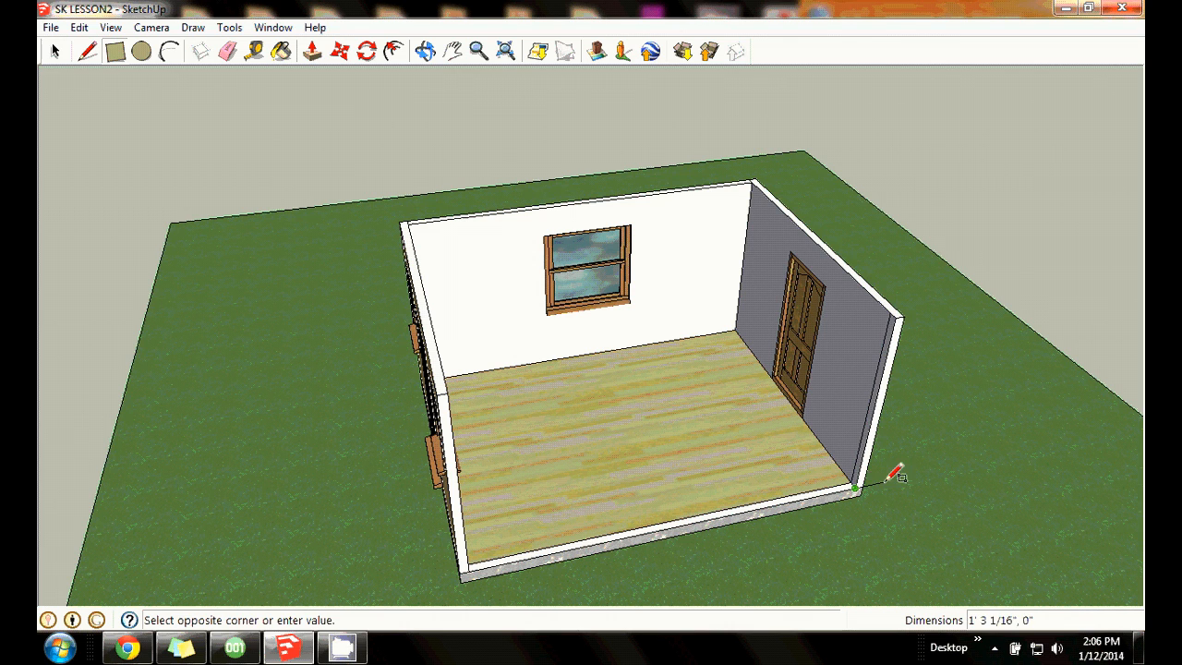
# Examine the open interior and the closed wall ends from several sides.
pyautogui.click(426, 52)
pyautogui.moveTo(573, 231); pyautogui.dragTo(902, 179)
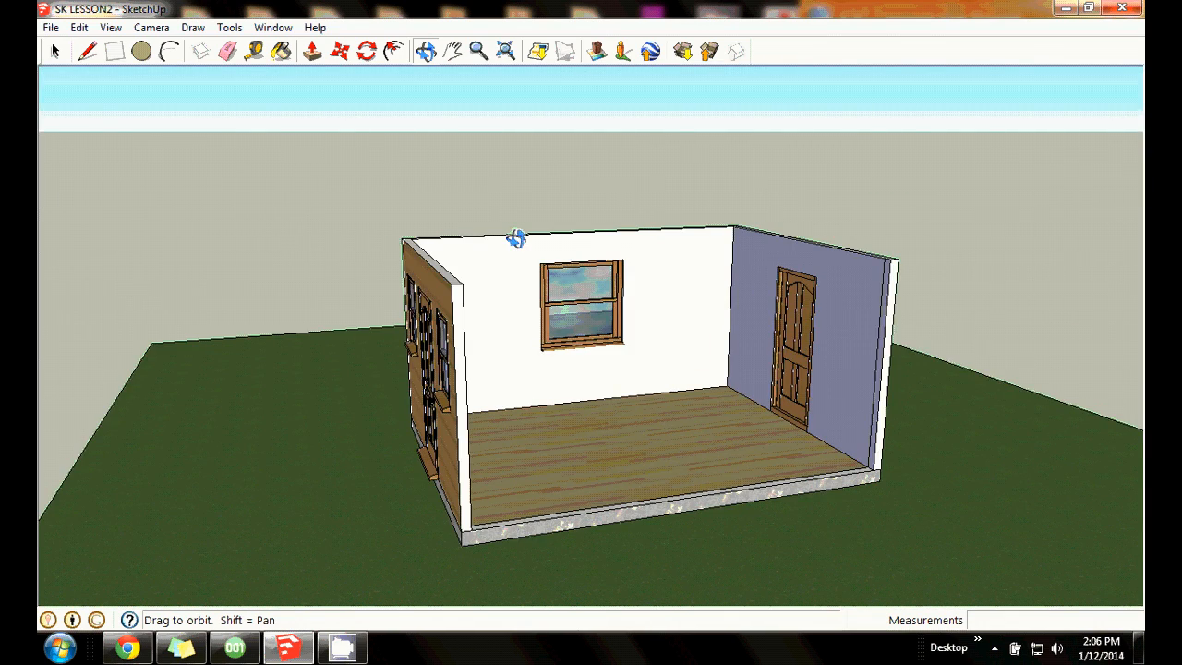
pyautogui.moveTo(517, 237); pyautogui.dragTo(776, 311)
pyautogui.moveTo(898, 342); pyautogui.dragTo(531, 338)
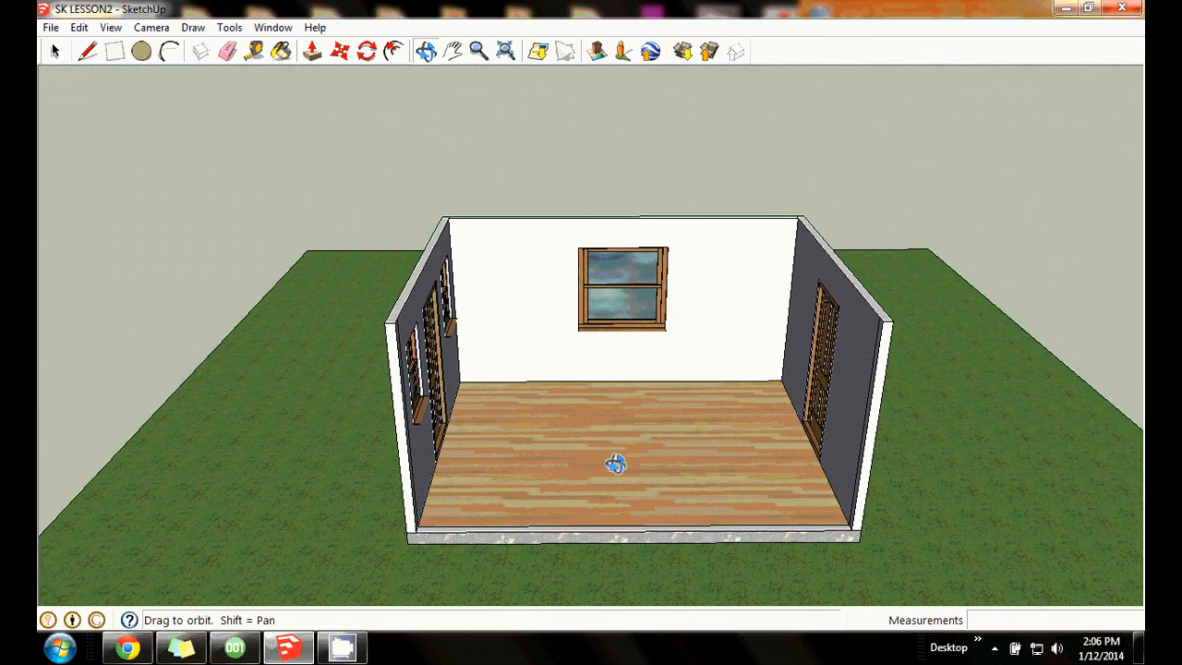
pyautogui.moveTo(691, 453); pyautogui.dragTo(649, 478)
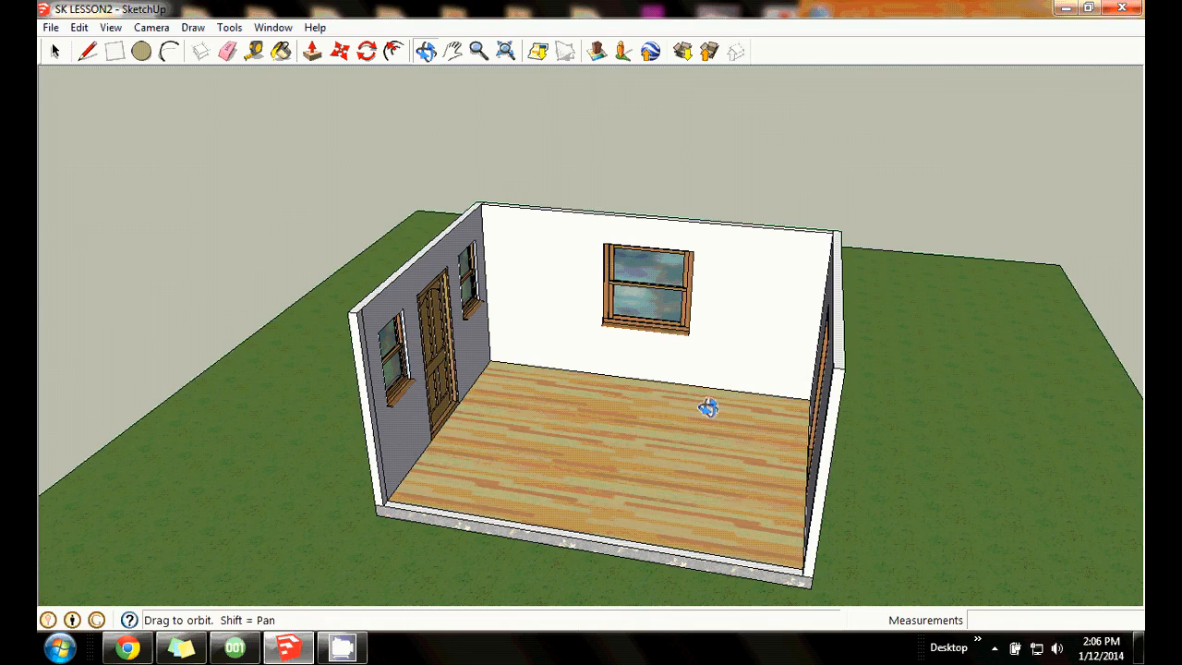
pyautogui.moveTo(530, 382); pyautogui.dragTo(585, 464)
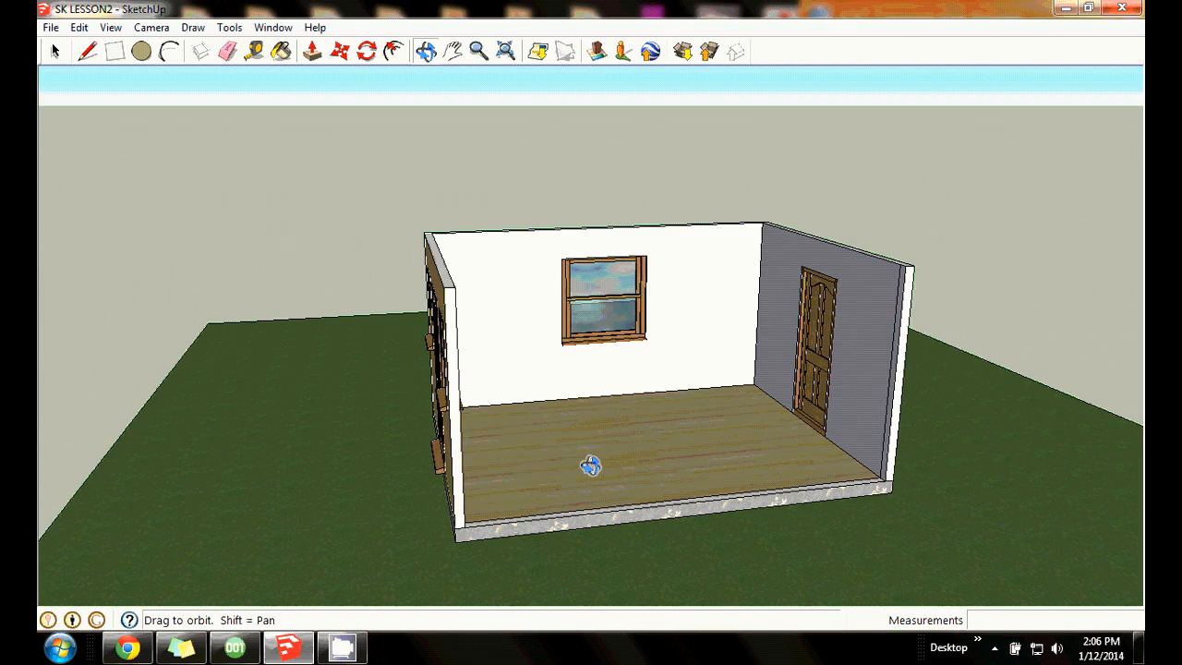
pyautogui.moveTo(480, 430); pyautogui.dragTo(677, 430)
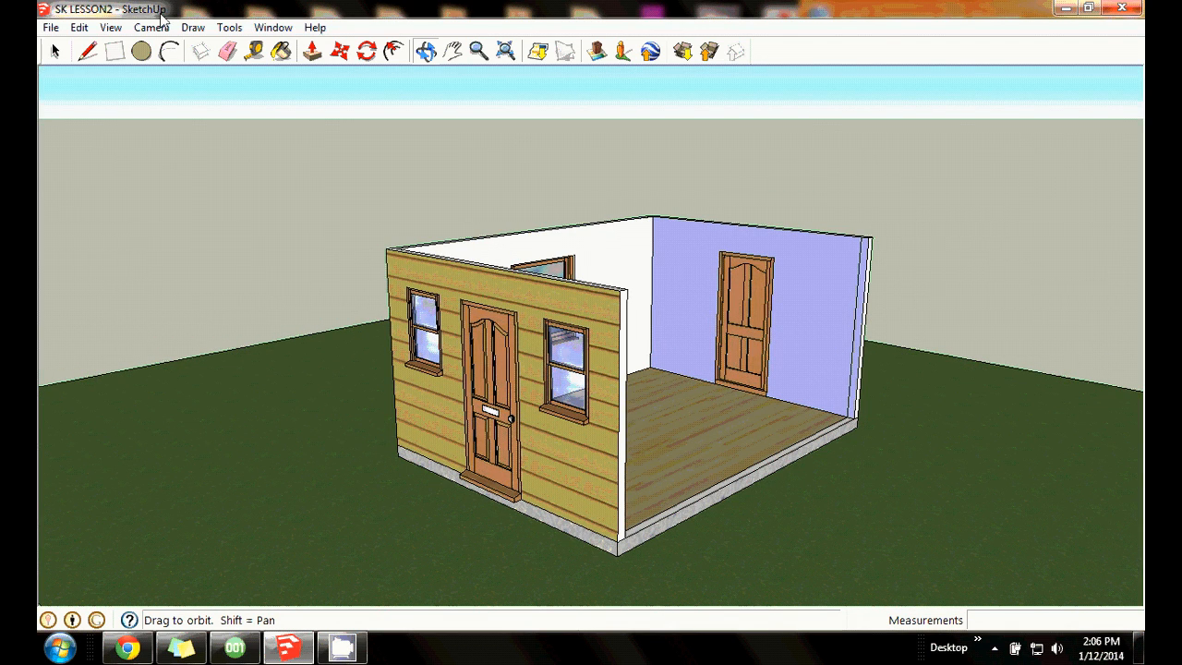
# Unhide all hidden components, bringing back the roof and side wall, and look over the complete house.
pyautogui.click(80, 28)
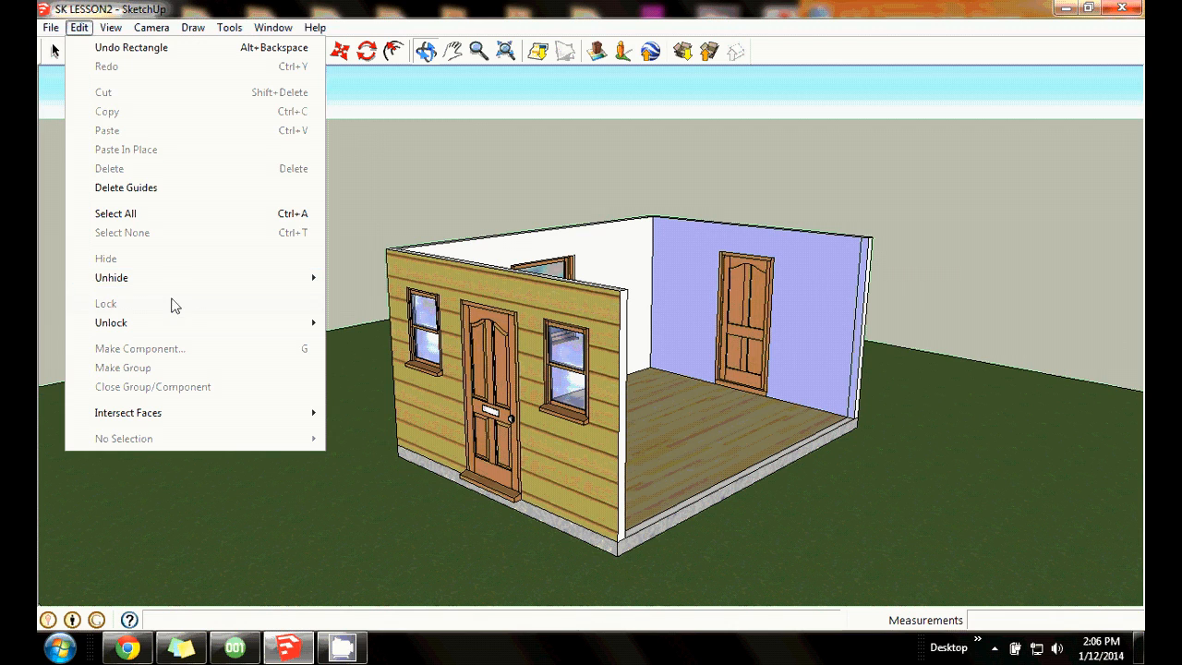
pyautogui.moveTo(158, 279)
pyautogui.click(356, 317)
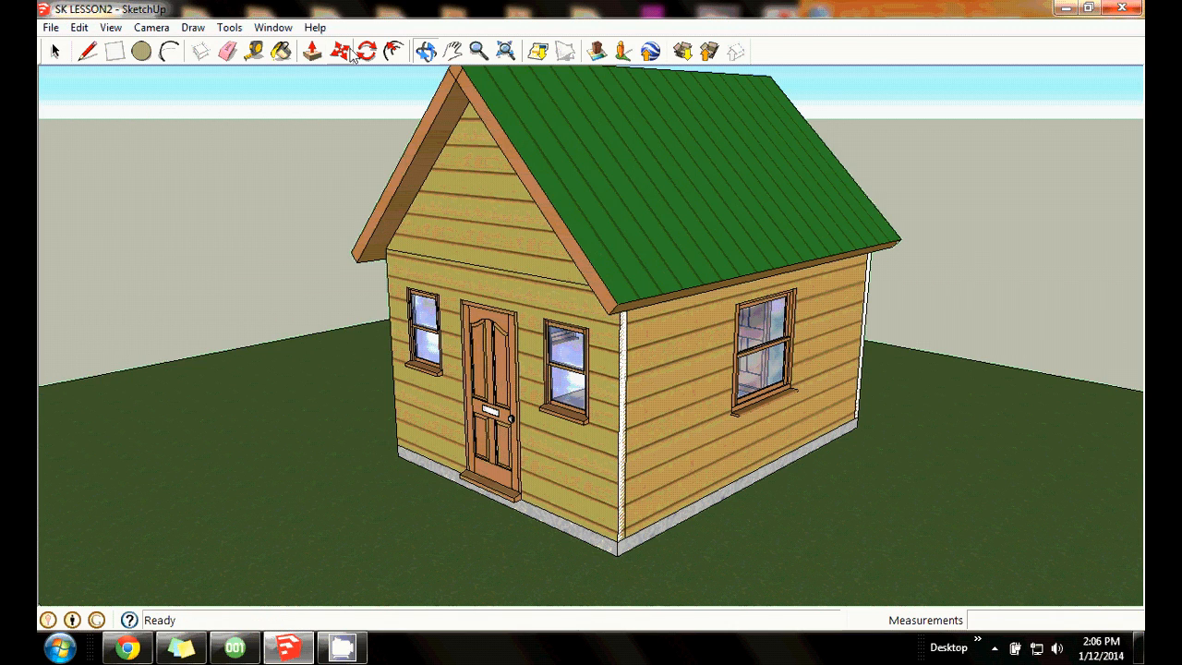
pyautogui.moveTo(496, 157); pyautogui.dragTo(557, 269)
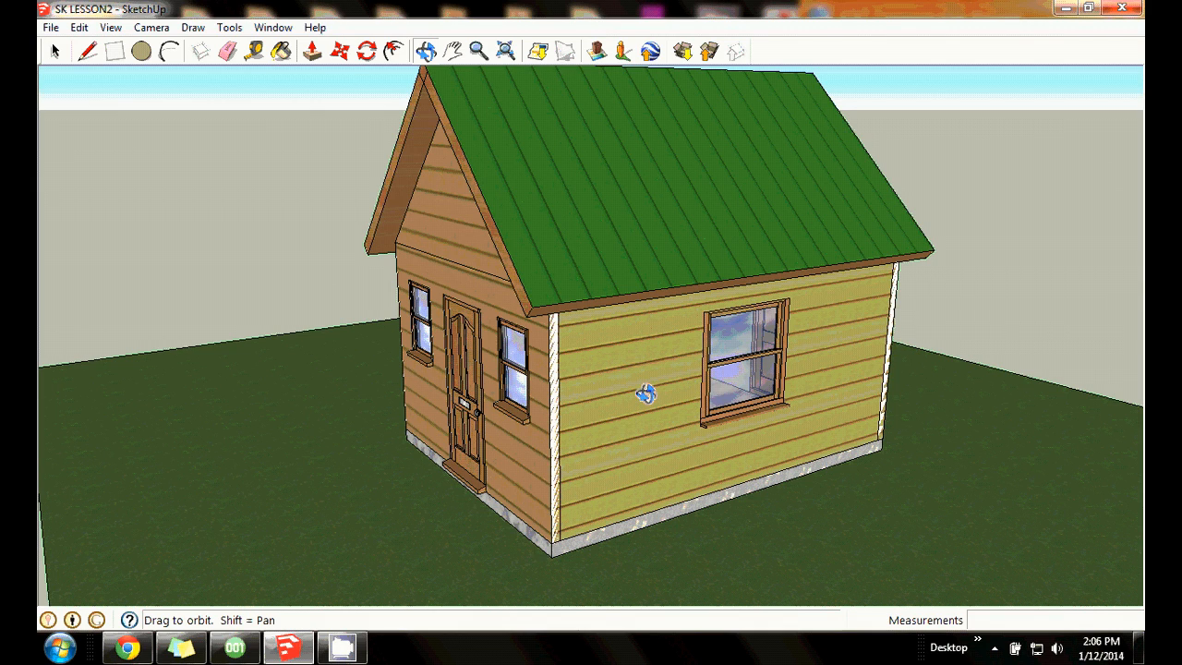
# Hide the green roof component and the tan side wall component to expose the house's interior.
pyautogui.click(54, 51)
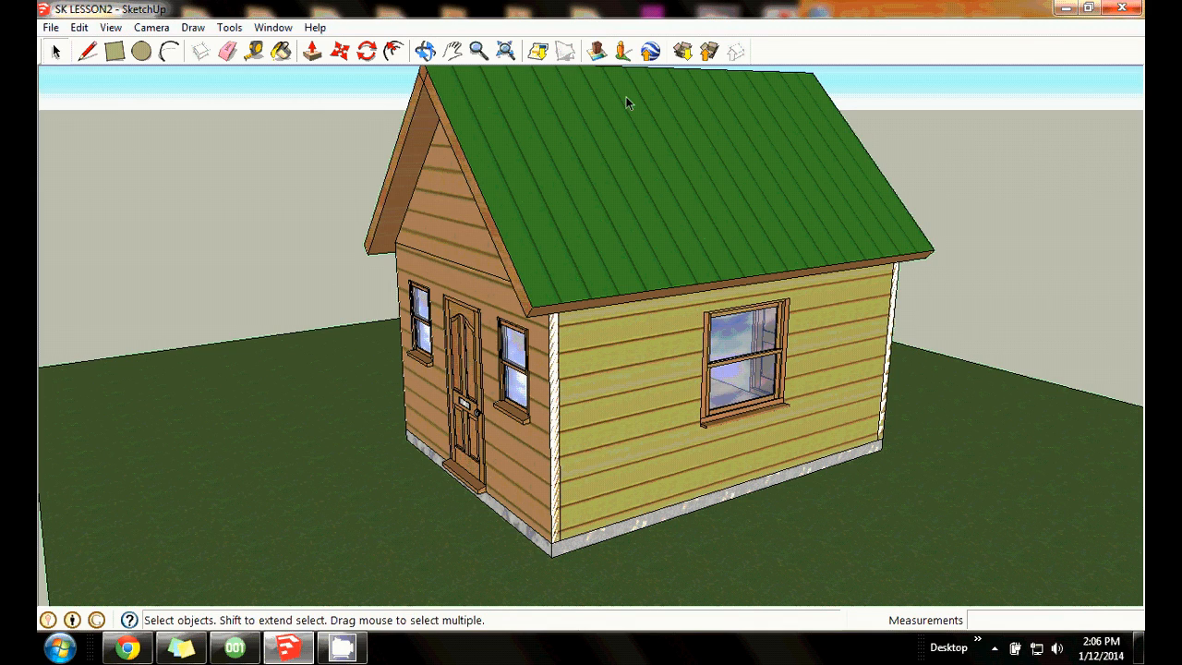
pyautogui.click(637, 106)
pyautogui.rightClick(637, 106)
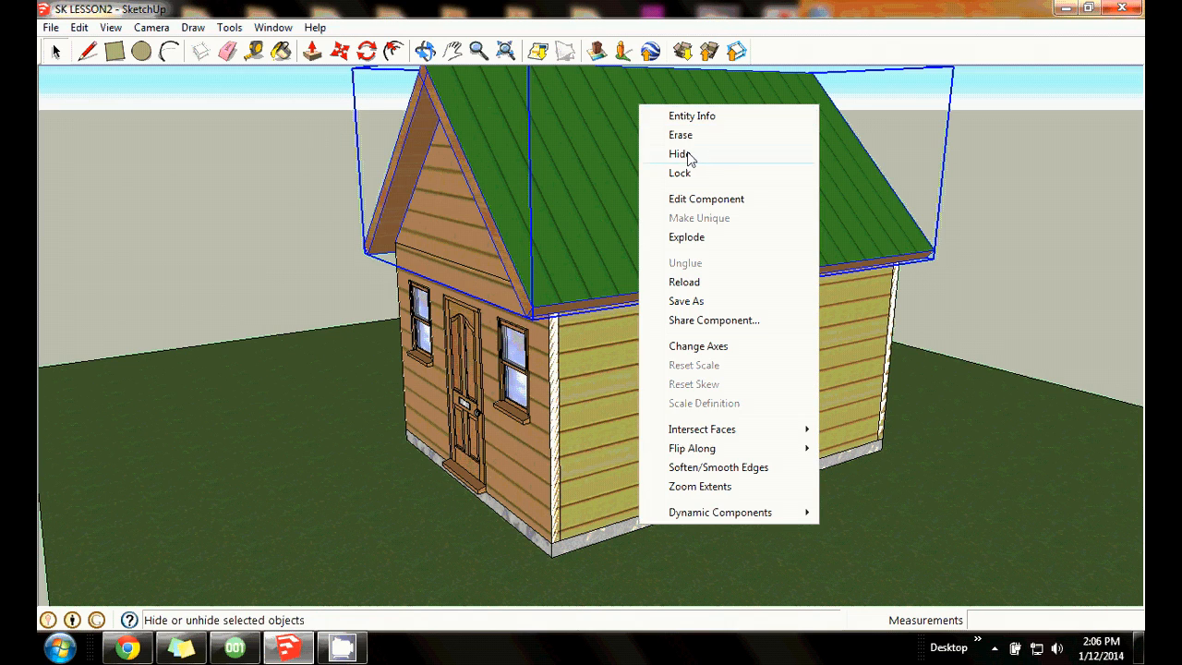
pyautogui.click(685, 153)
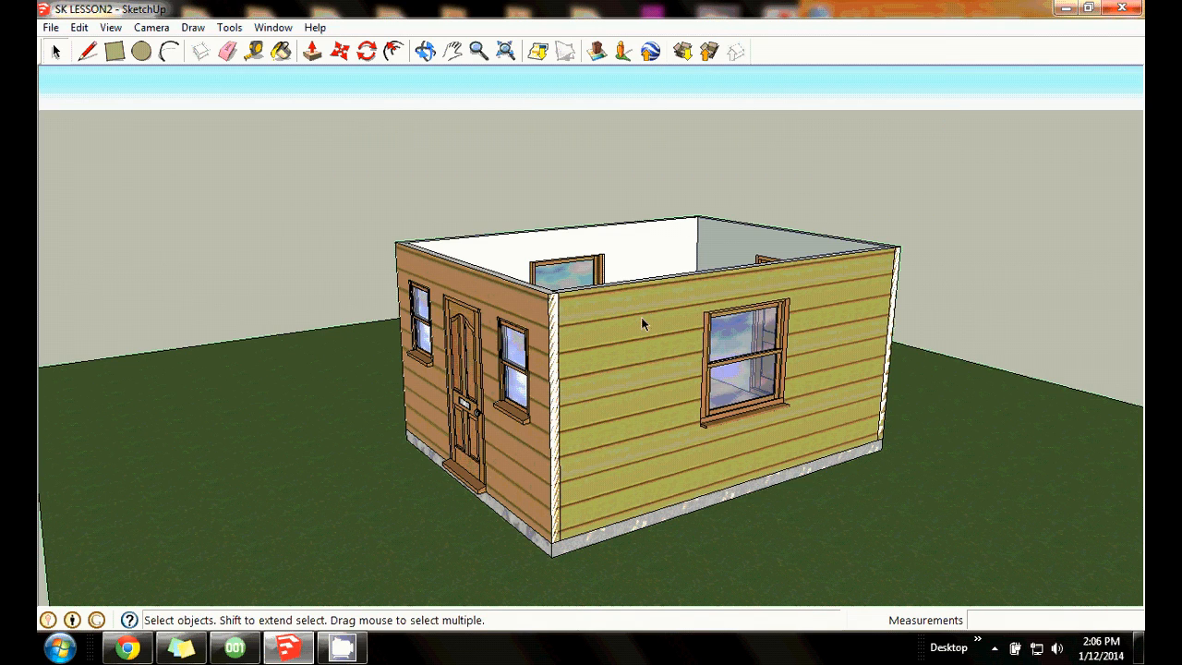
pyautogui.rightClick(641, 317)
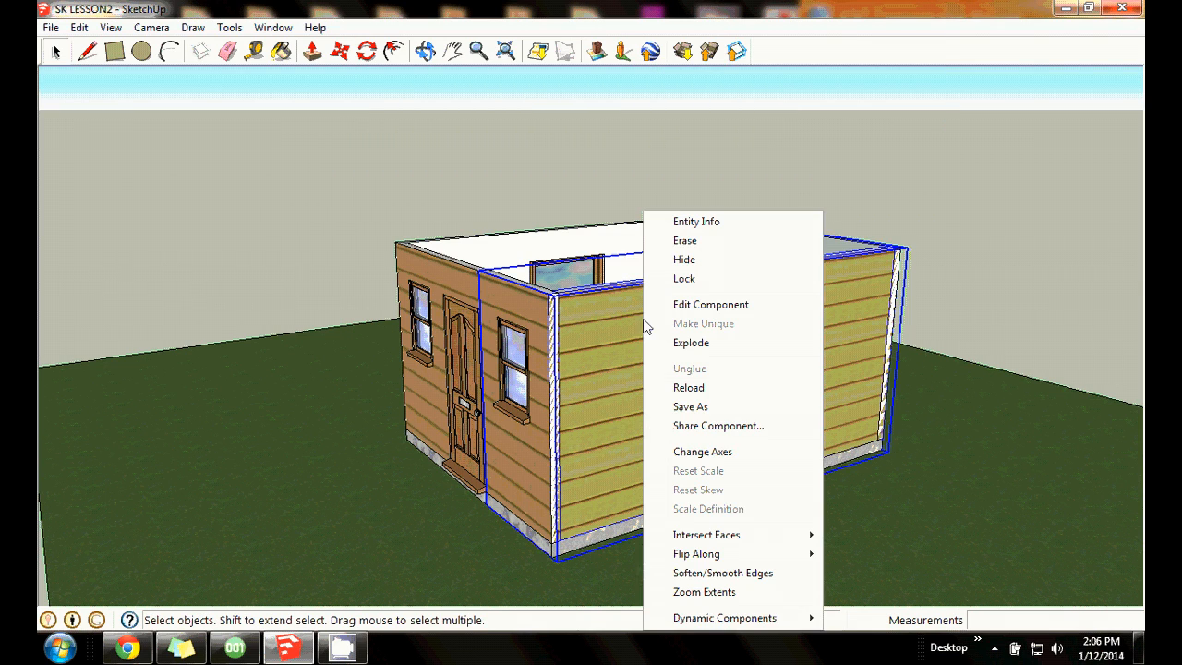
pyautogui.click(684, 259)
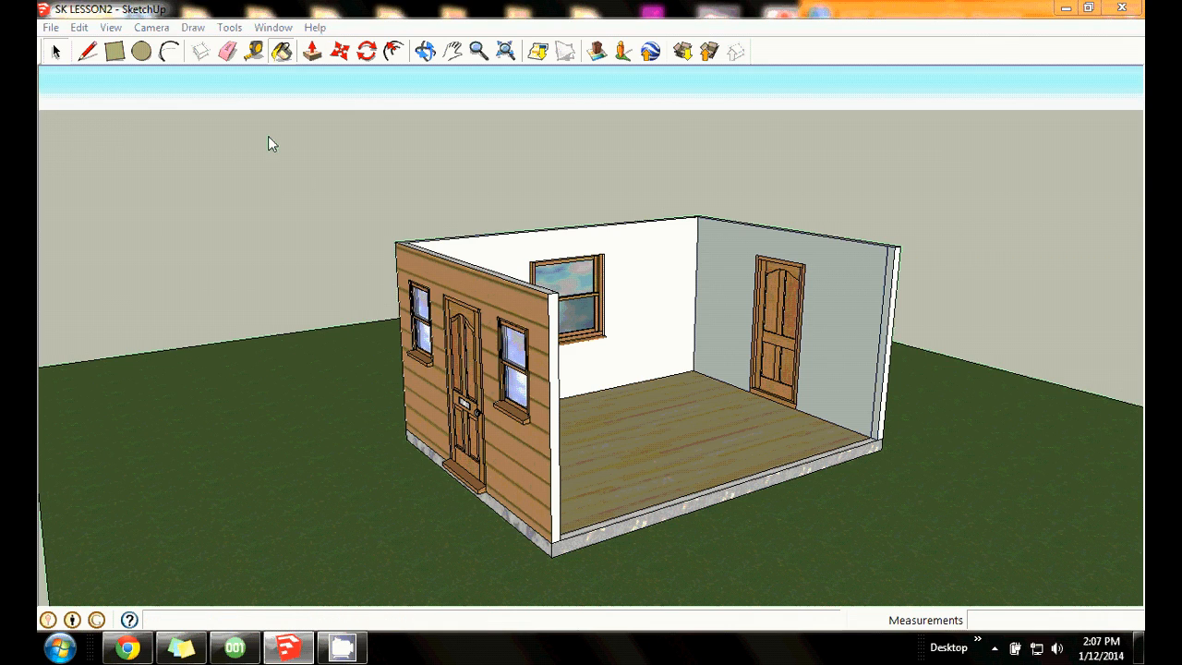
# Sample the Cladding_Siding_Tan material and paint the exposed ends of the front and back walls with it.
pyautogui.press('b')
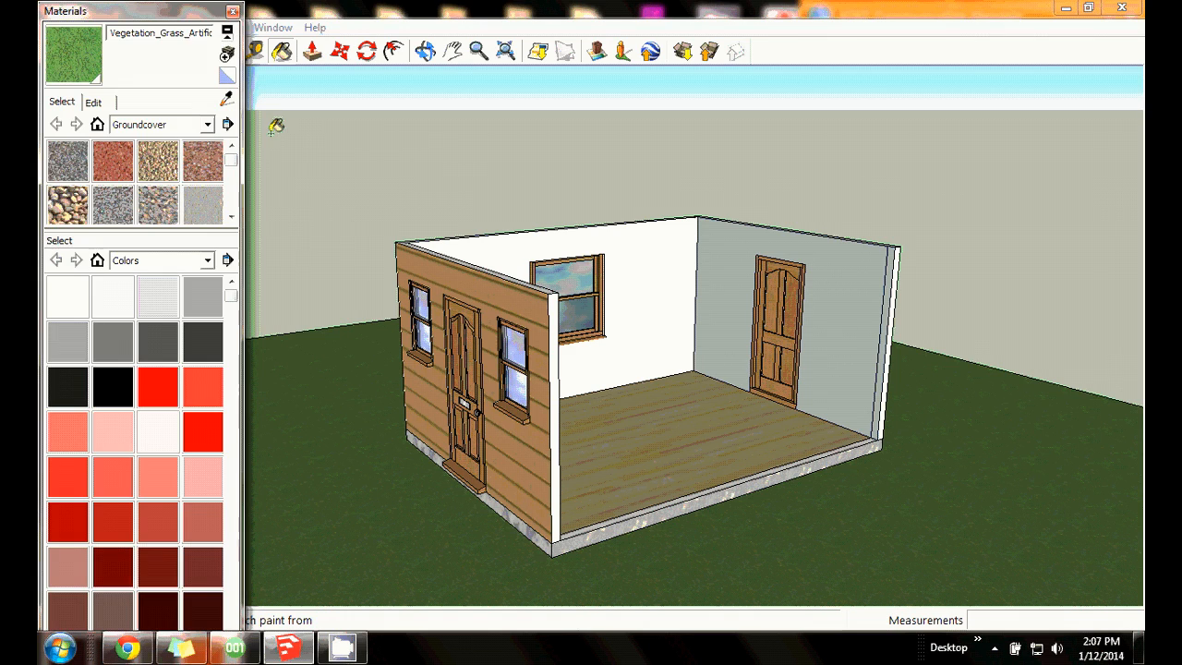
pyautogui.click(227, 99)
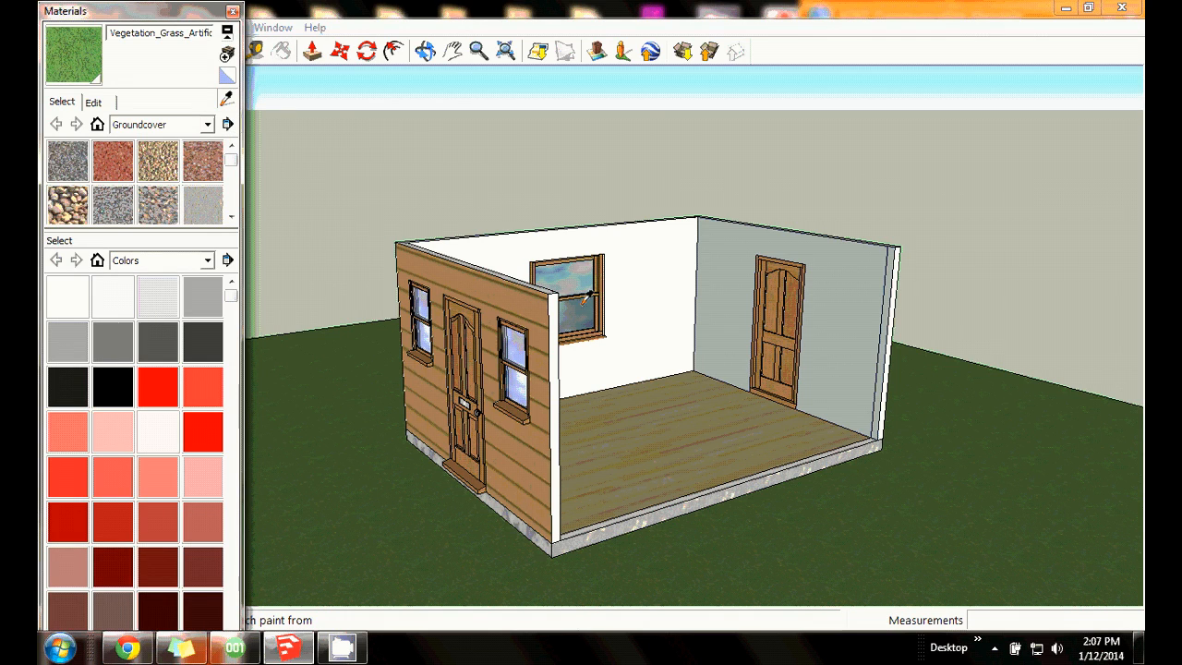
pyautogui.click(534, 345)
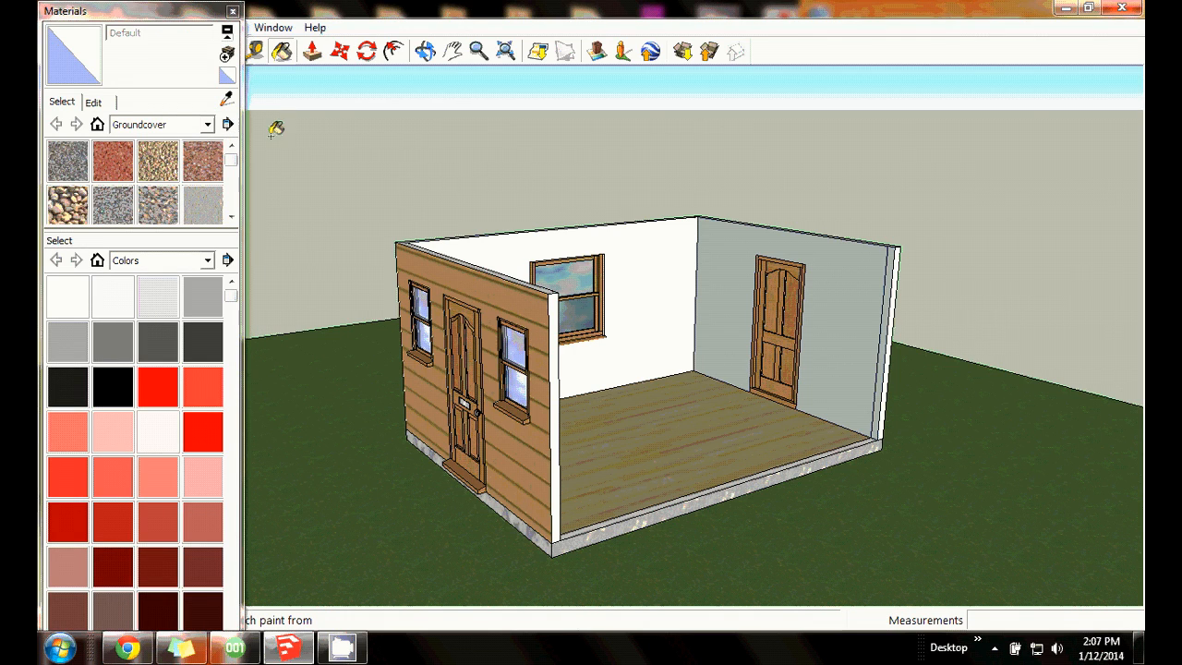
pyautogui.click(544, 333)
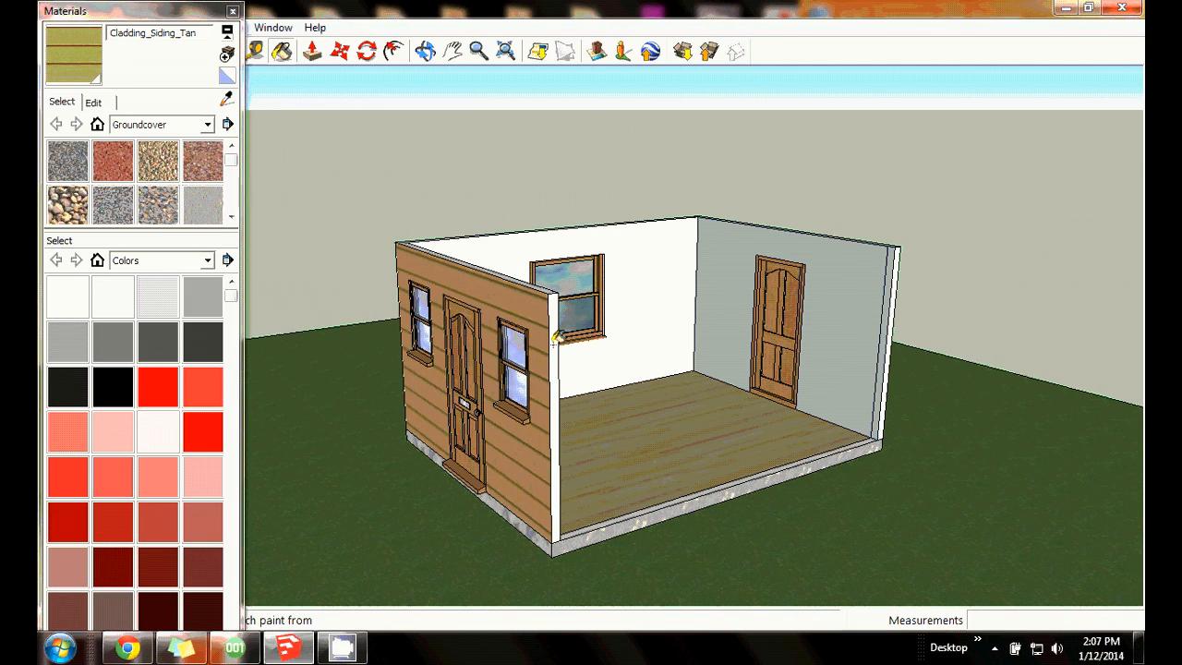
pyautogui.click(557, 338)
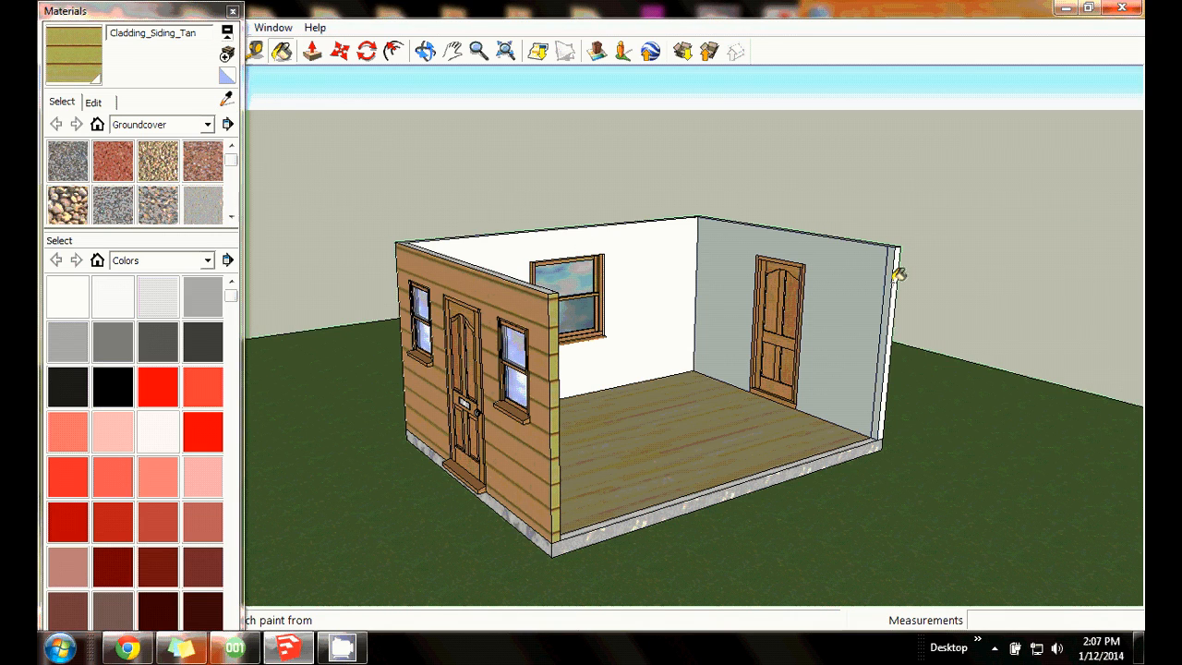
pyautogui.click(895, 277)
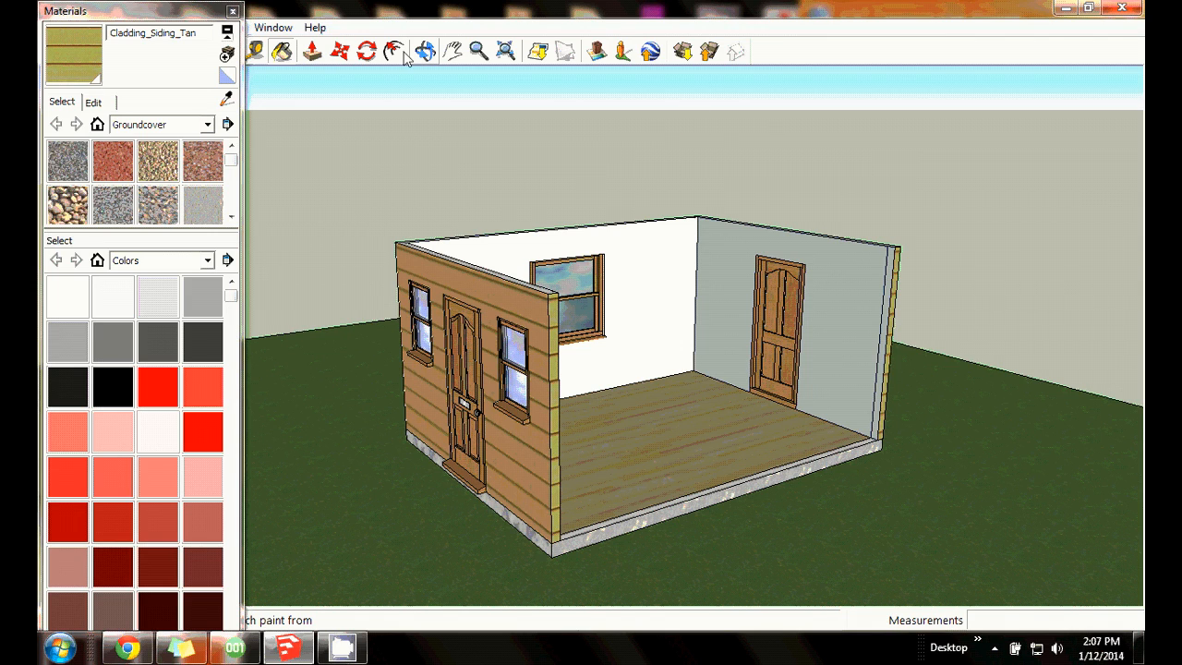
pyautogui.click(231, 11)
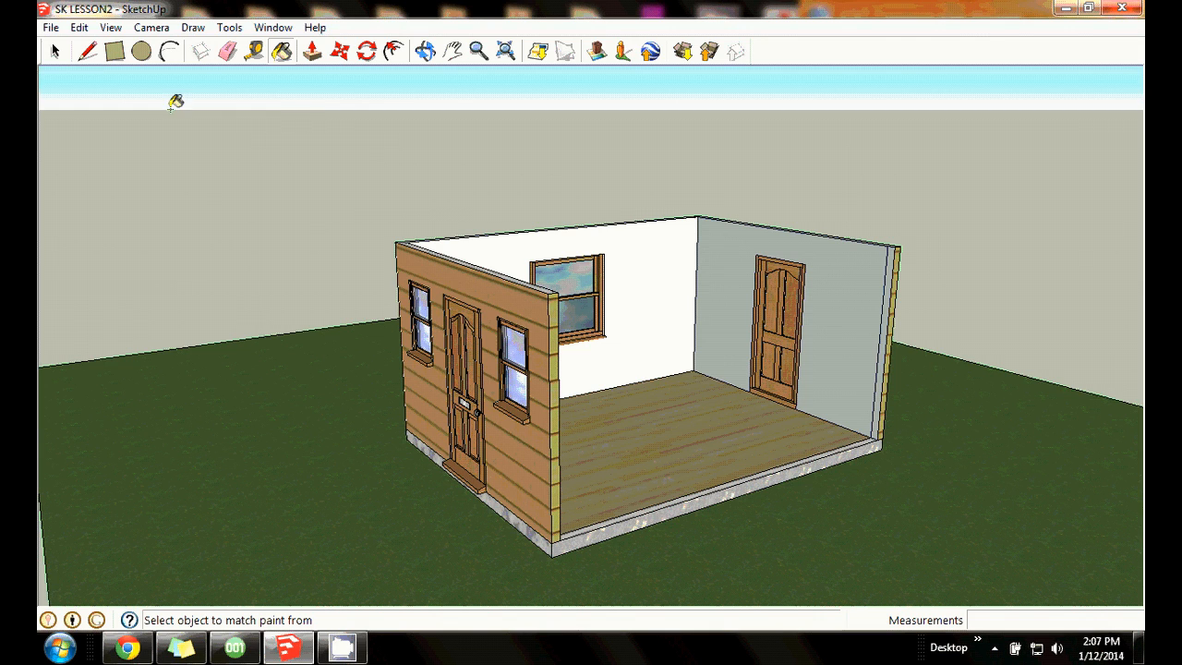
# Unhide all hidden components and view the complete house from its front corner.
pyautogui.click(79, 27)
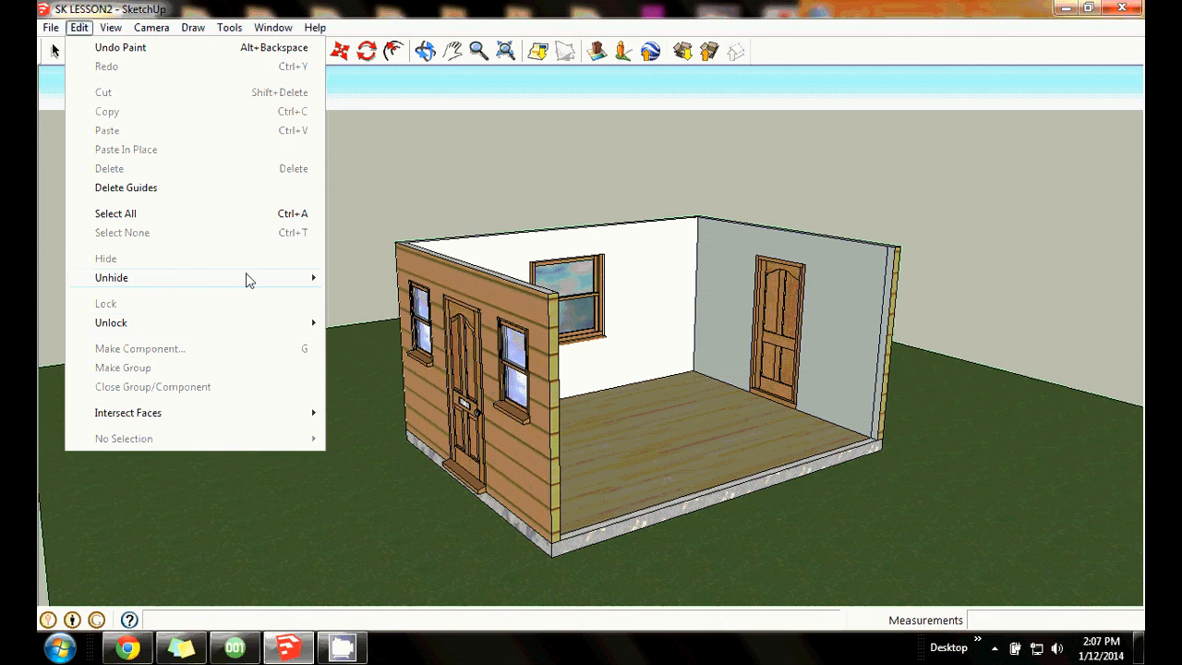
pyautogui.moveTo(246, 279)
pyautogui.click(373, 317)
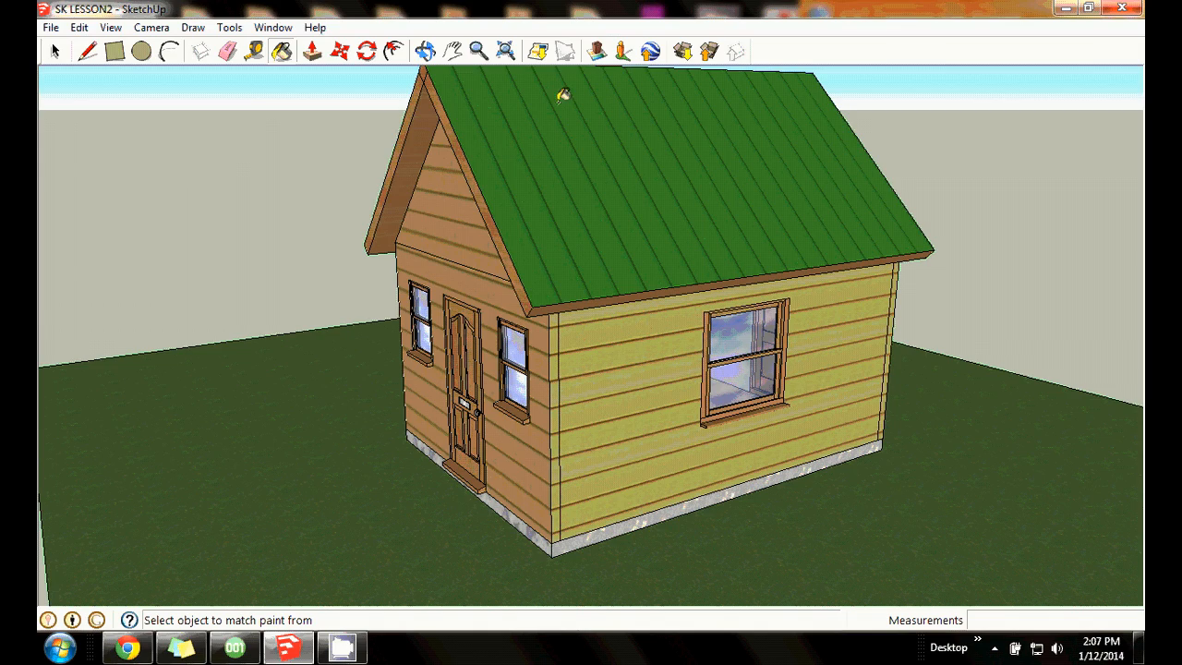
pyautogui.click(425, 51)
pyautogui.moveTo(590, 245); pyautogui.dragTo(501, 253)
# Hide the roof component and the side wall component again to open up the interior.
pyautogui.click(54, 53)
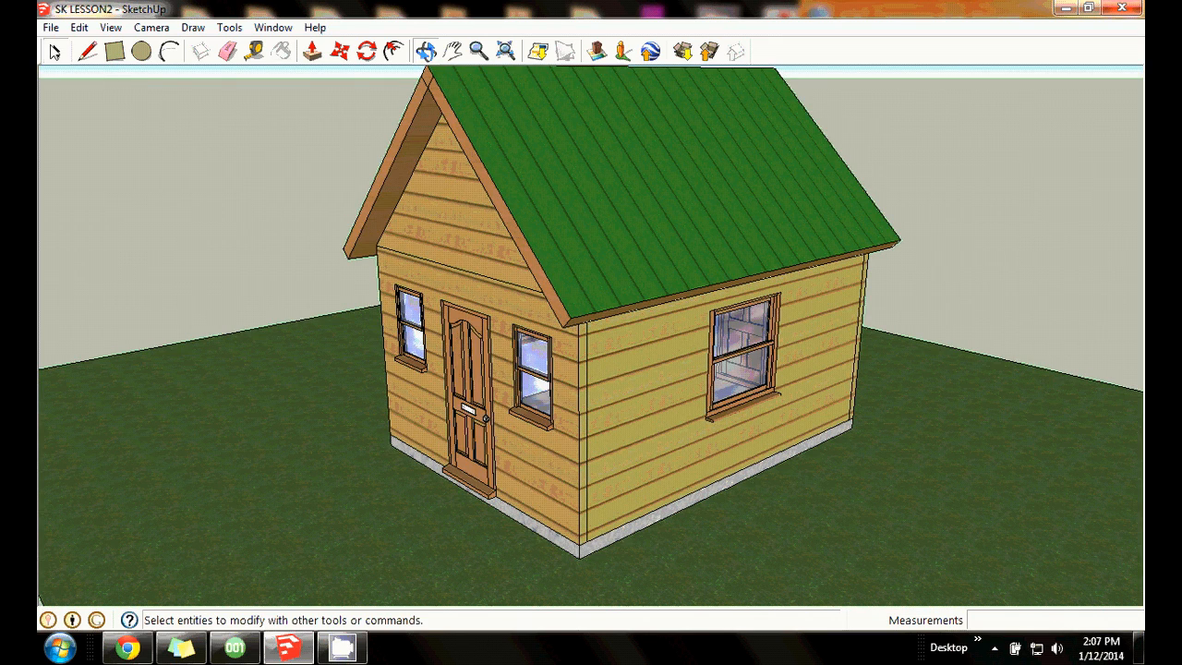
pyautogui.rightClick(568, 163)
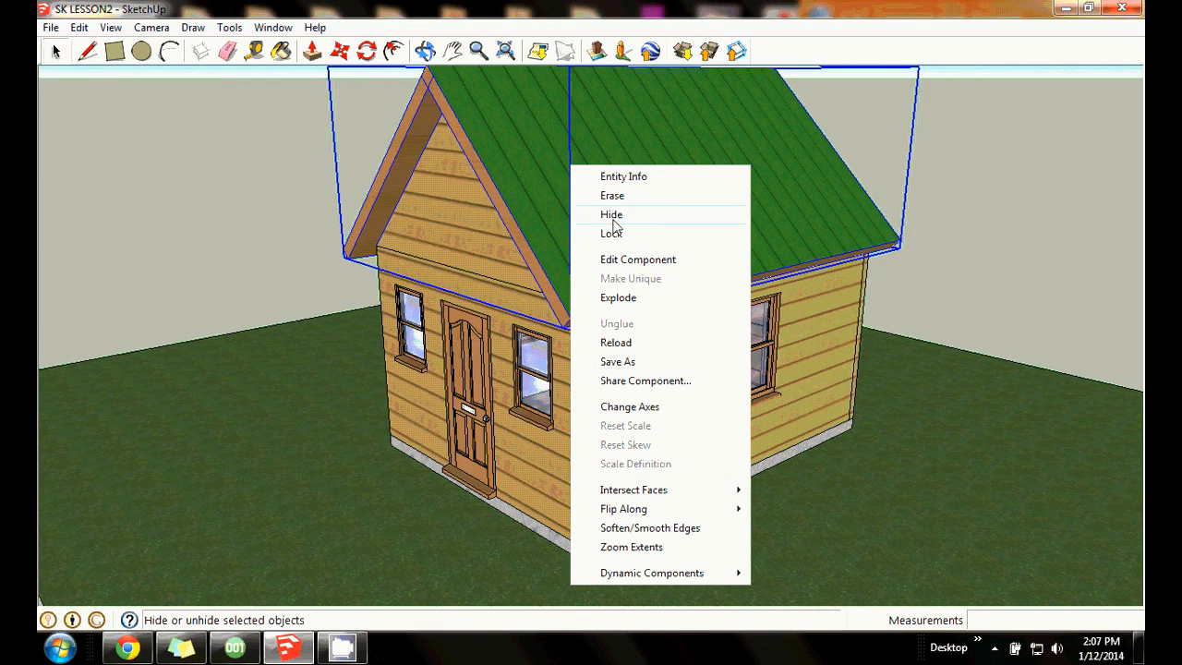
pyautogui.click(614, 222)
pyautogui.click(641, 302)
pyautogui.rightClick(644, 304)
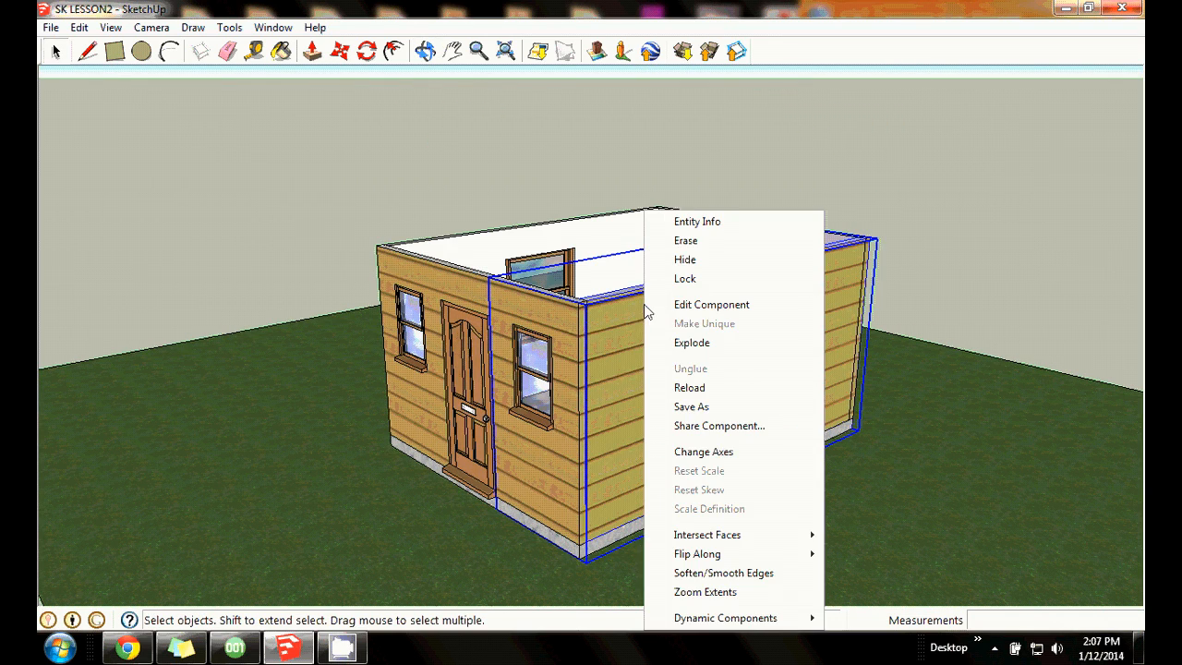
pyautogui.click(687, 259)
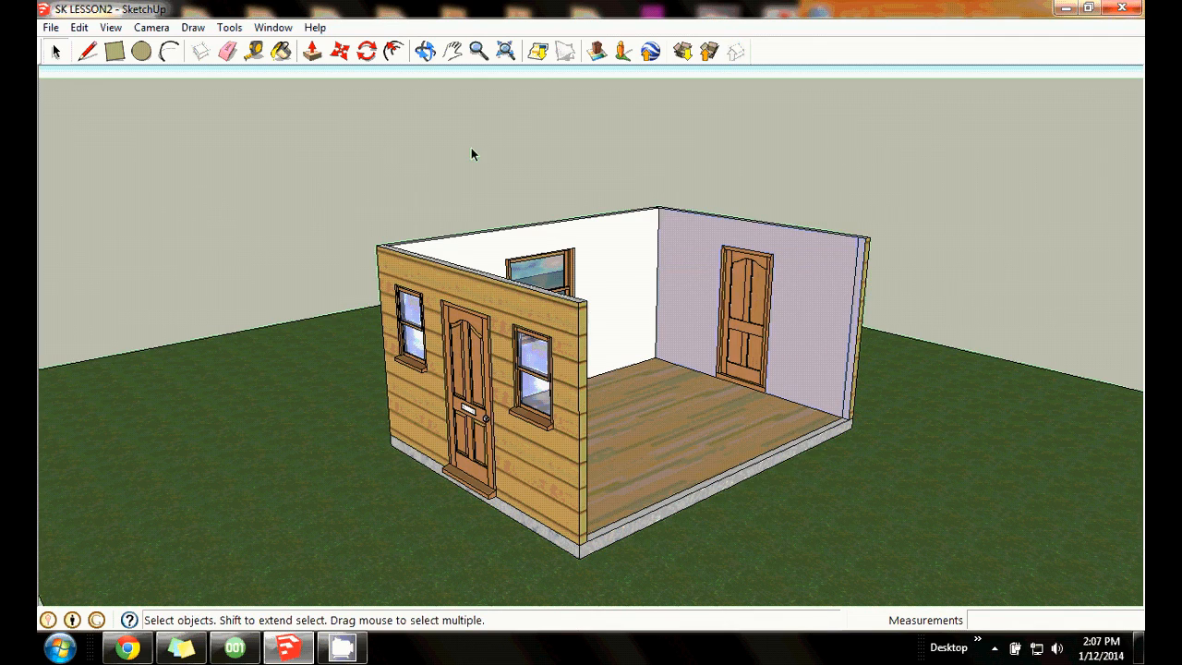
# Select the whole open house without the ground and make it a group.
pyautogui.click(425, 51)
pyautogui.moveTo(601, 258); pyautogui.dragTo(772, 305)
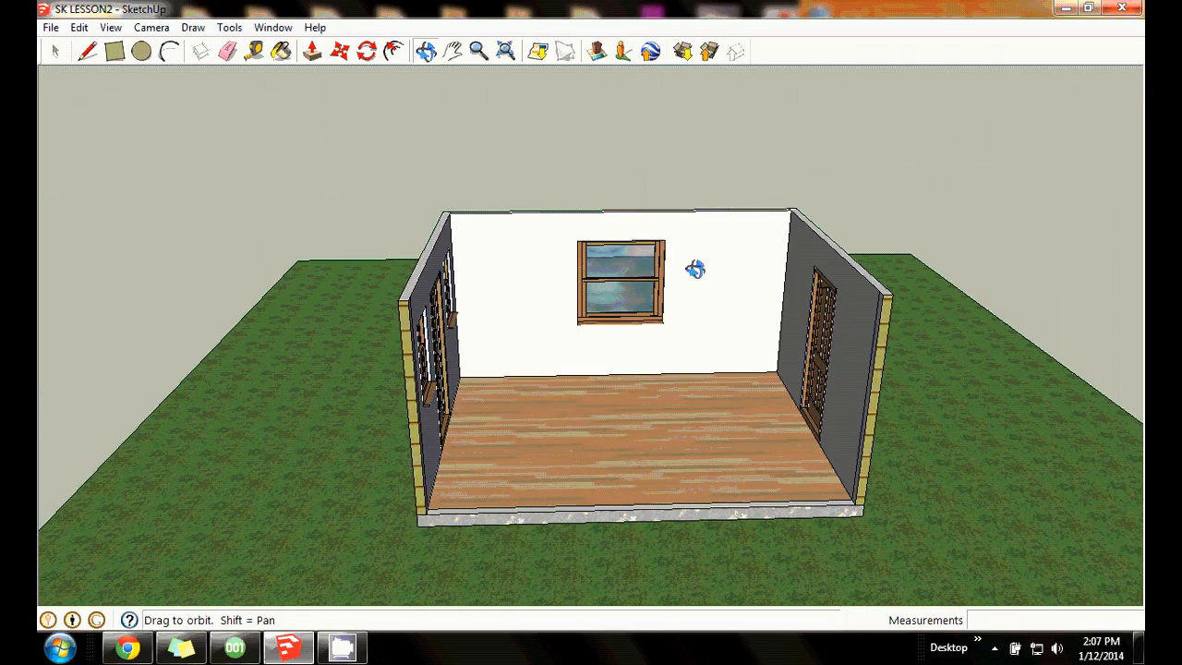
pyautogui.moveTo(583, 320); pyautogui.dragTo(766, 360)
pyautogui.moveTo(755, 296); pyautogui.dragTo(572, 317)
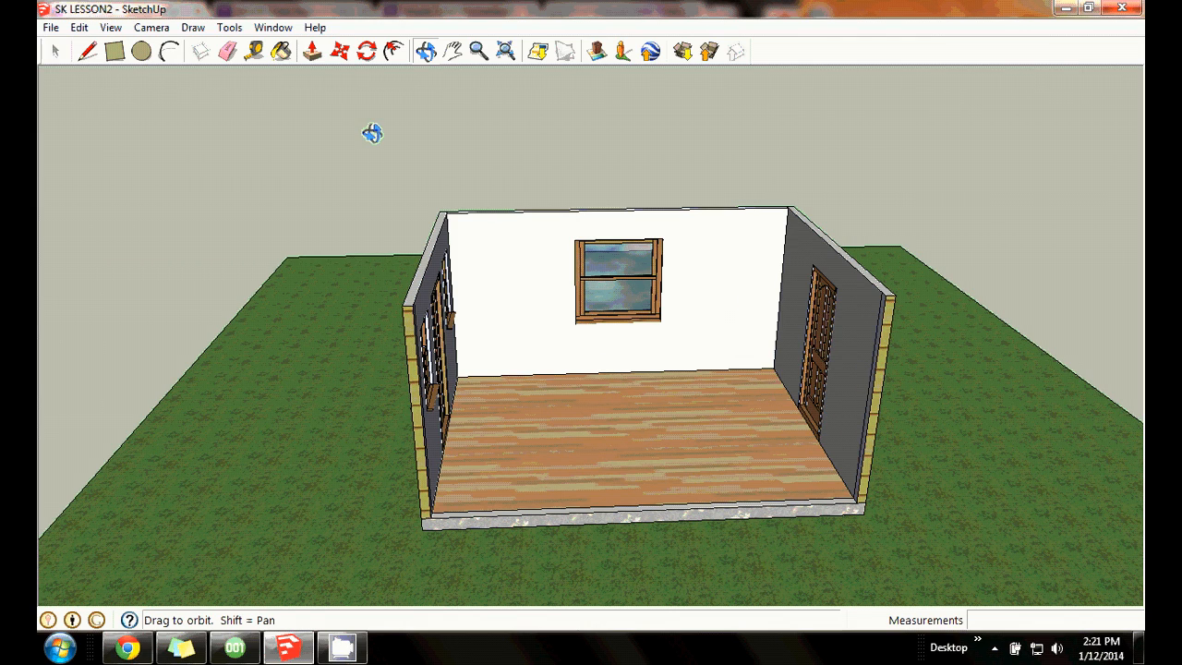
pyautogui.click(54, 52)
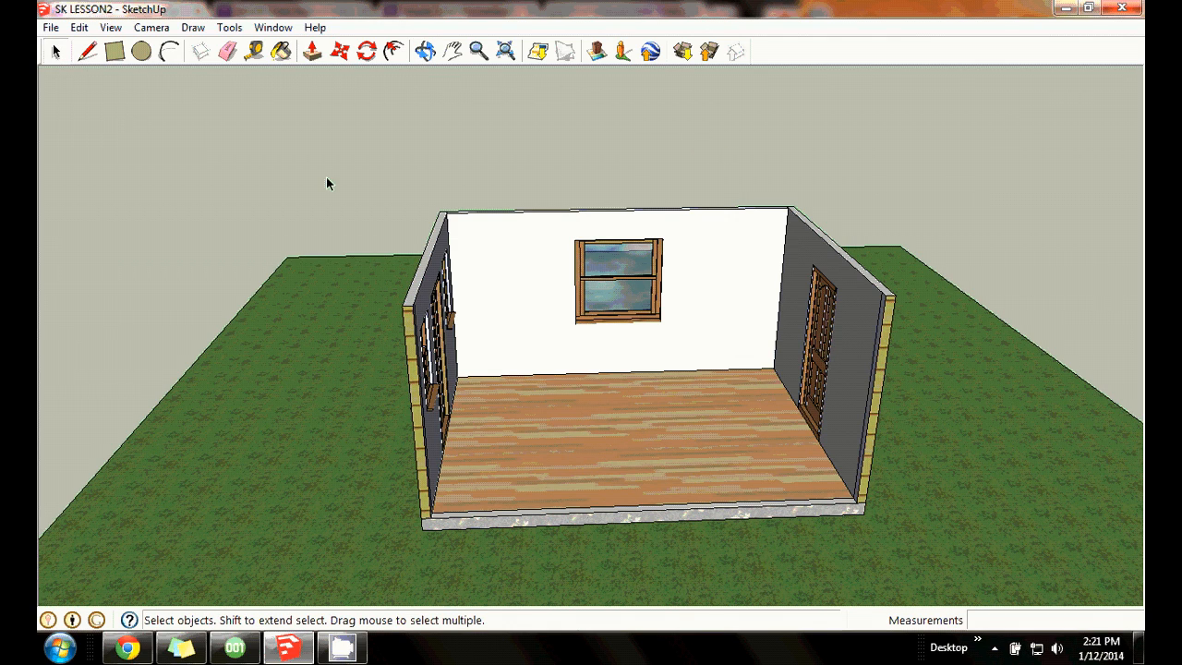
pyautogui.moveTo(351, 140); pyautogui.dragTo(942, 544)
pyautogui.click(424, 51)
pyautogui.moveTo(489, 299); pyautogui.dragTo(190, 286)
pyautogui.moveTo(860, 399); pyautogui.dragTo(659, 371)
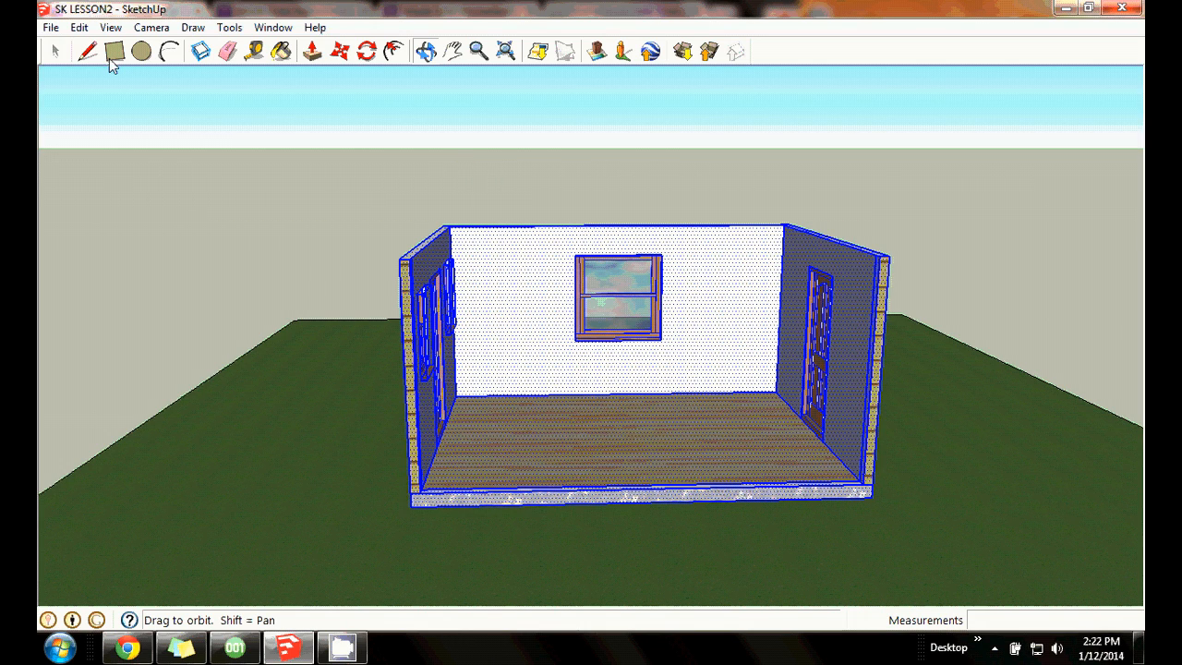
pyautogui.click(79, 27)
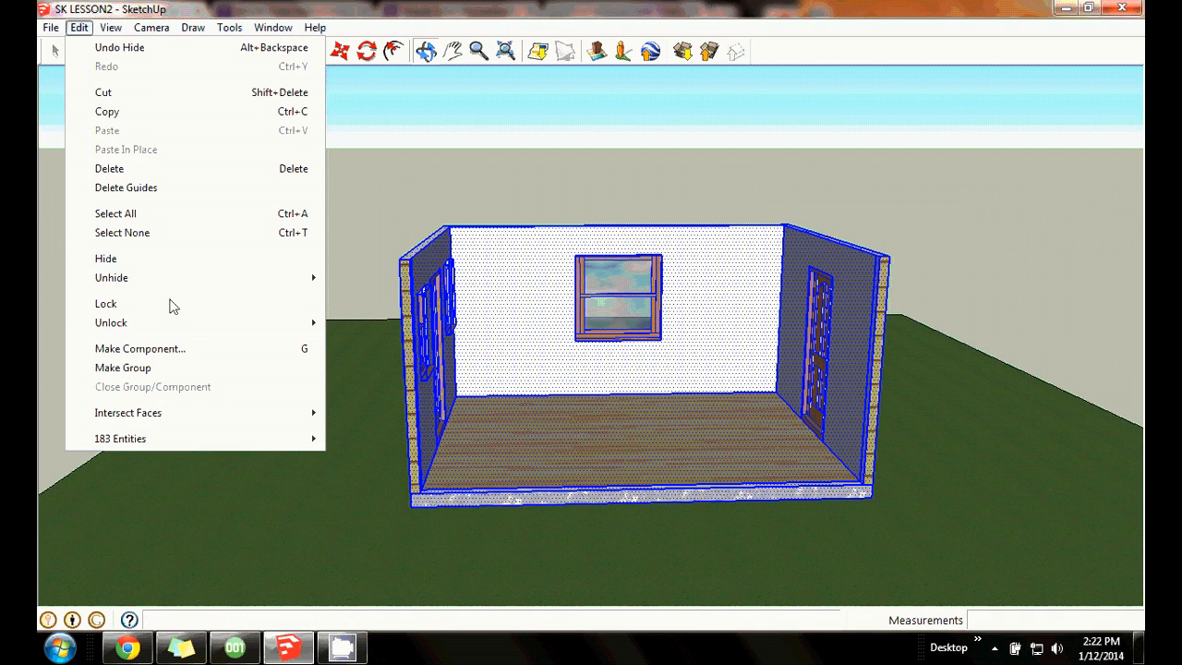
pyautogui.click(143, 370)
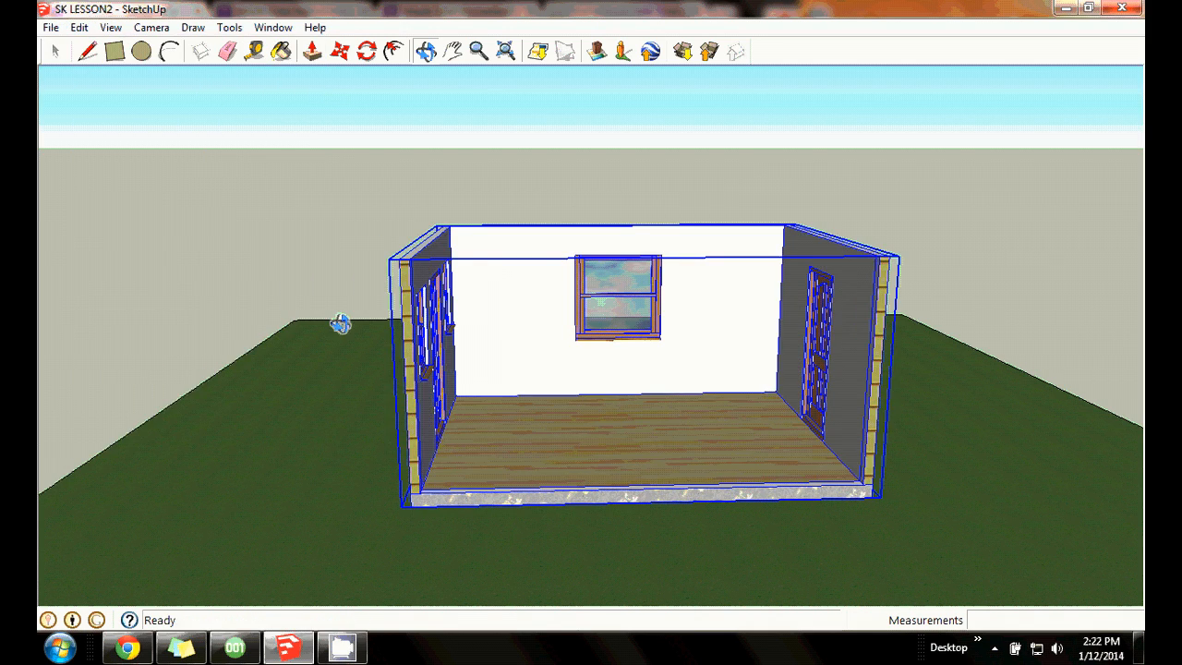
# Lock the house group, and undo the lock.
pyautogui.click(432, 53)
pyautogui.moveTo(452, 101); pyautogui.dragTo(614, 151)
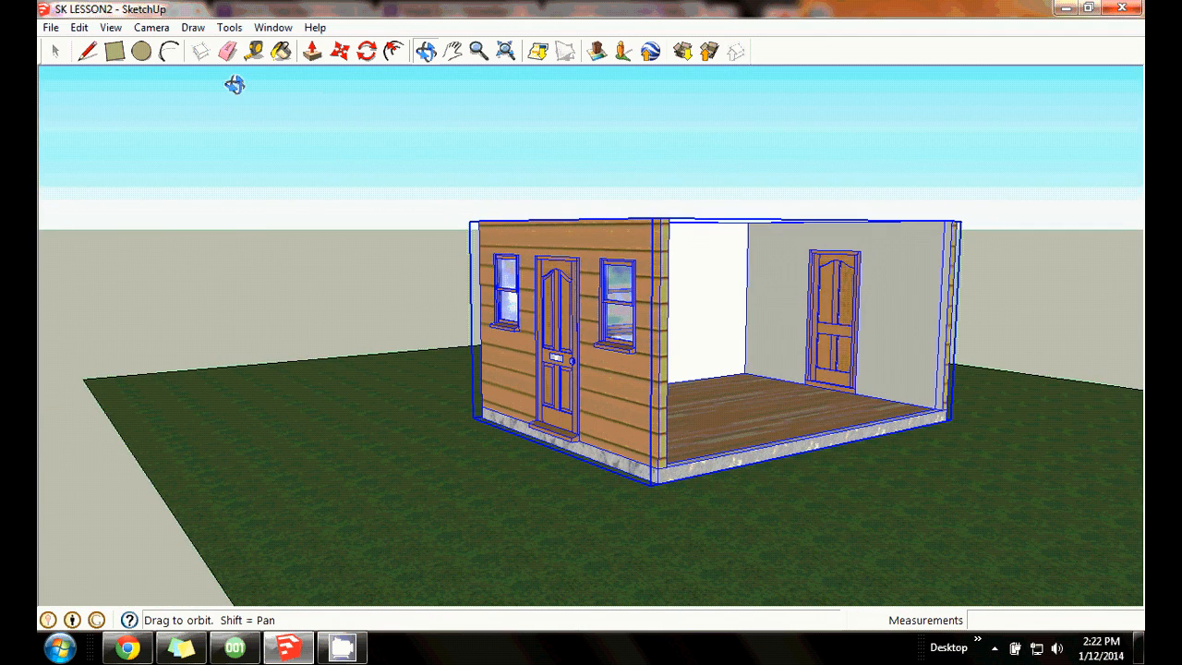
pyautogui.click(63, 55)
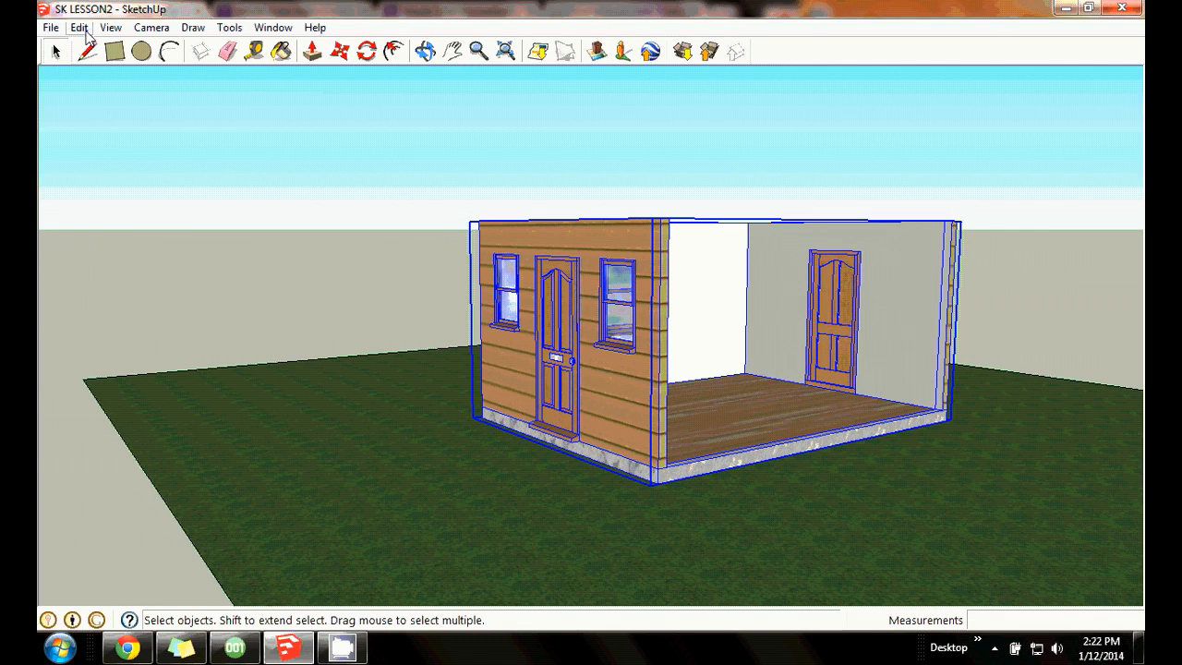
pyautogui.click(79, 28)
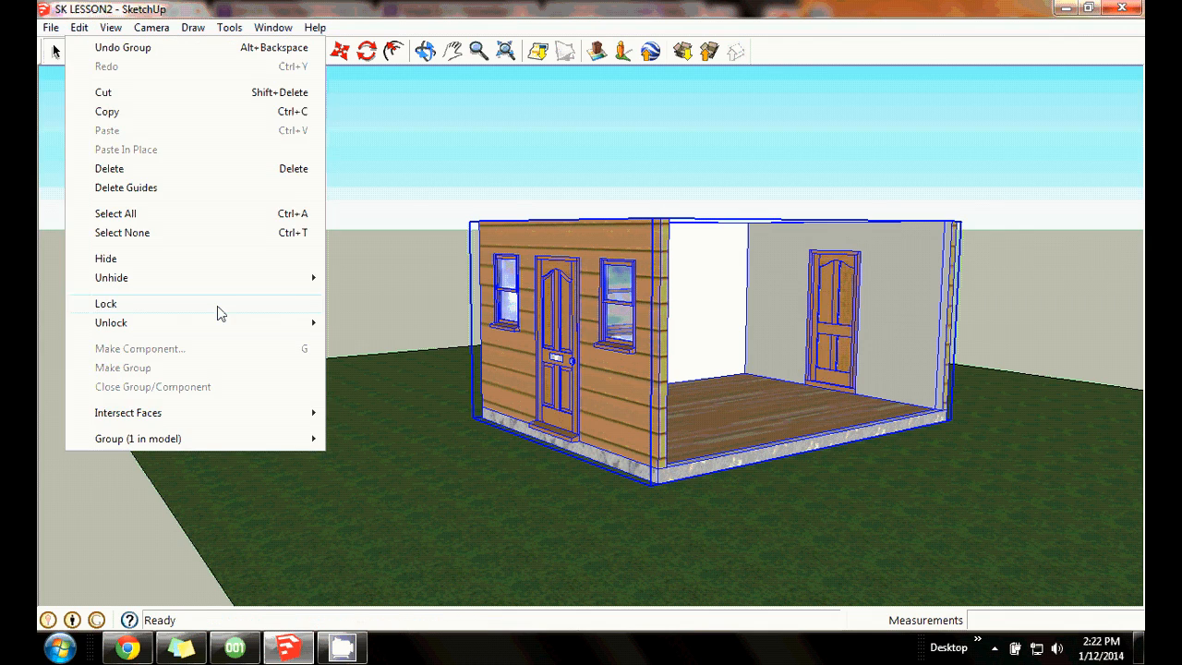
pyautogui.click(217, 305)
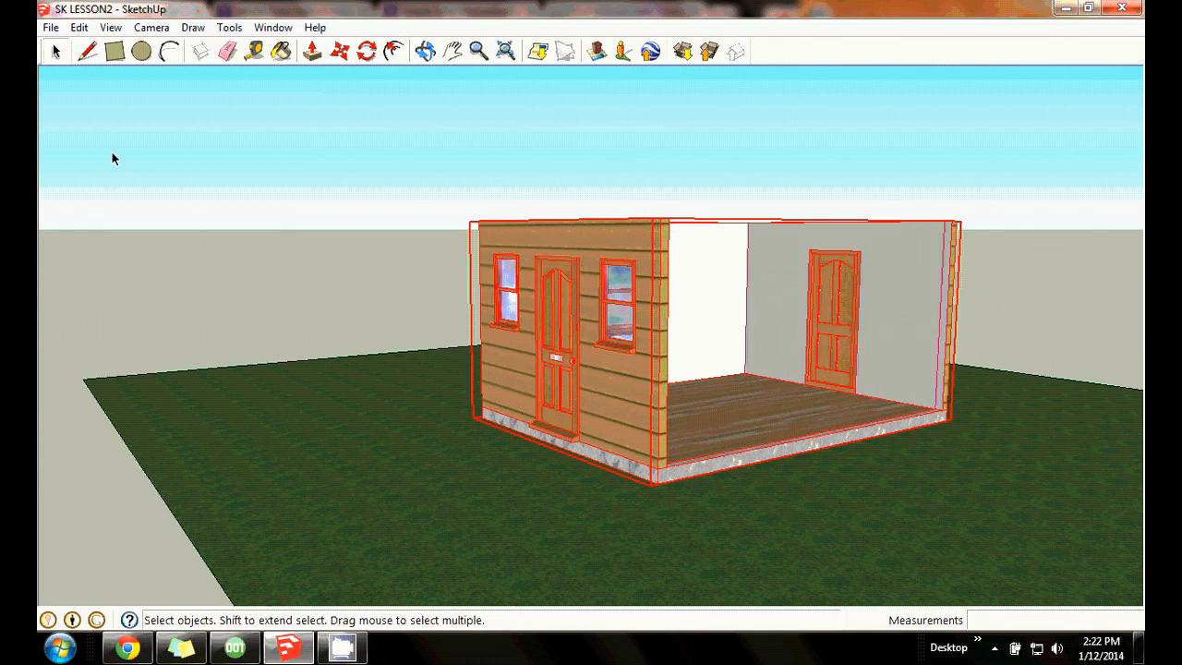
pyautogui.click(80, 28)
pyautogui.click(98, 45)
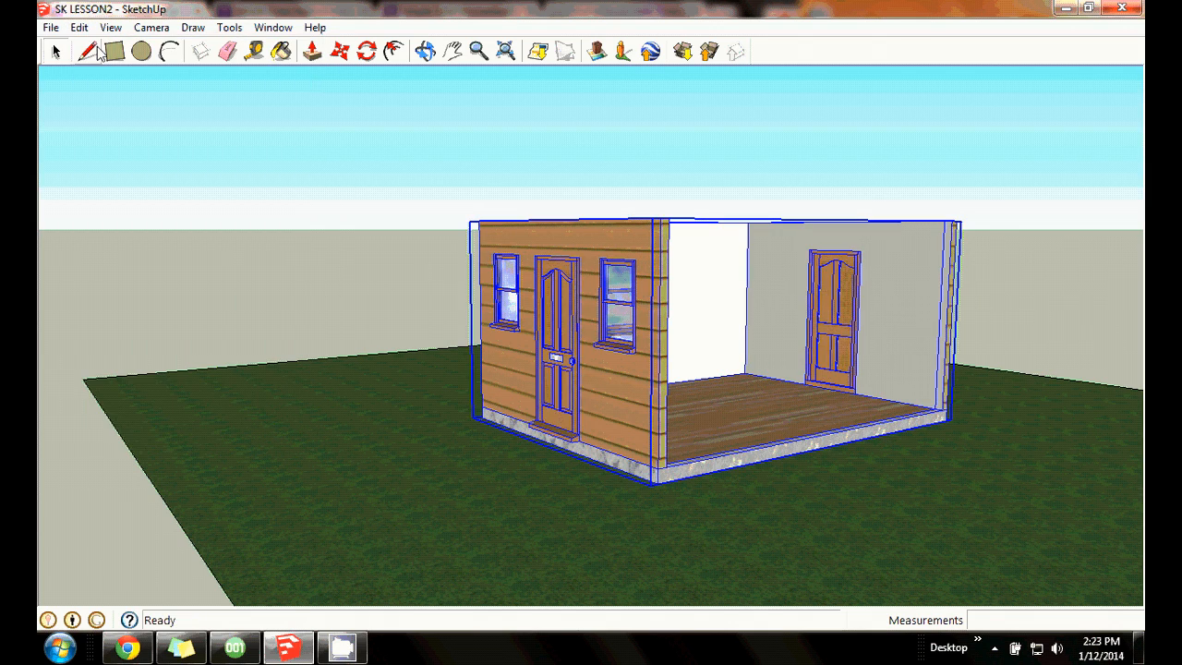
# Open the house group for editing.
pyautogui.click(79, 27)
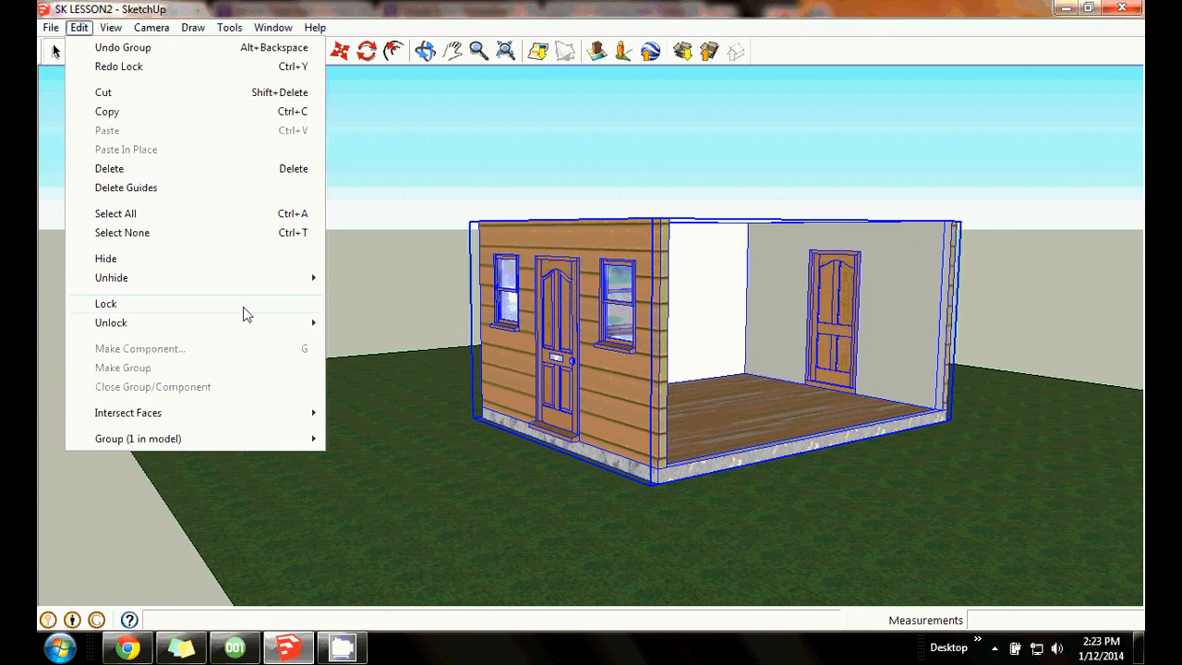
pyautogui.moveTo(193, 438)
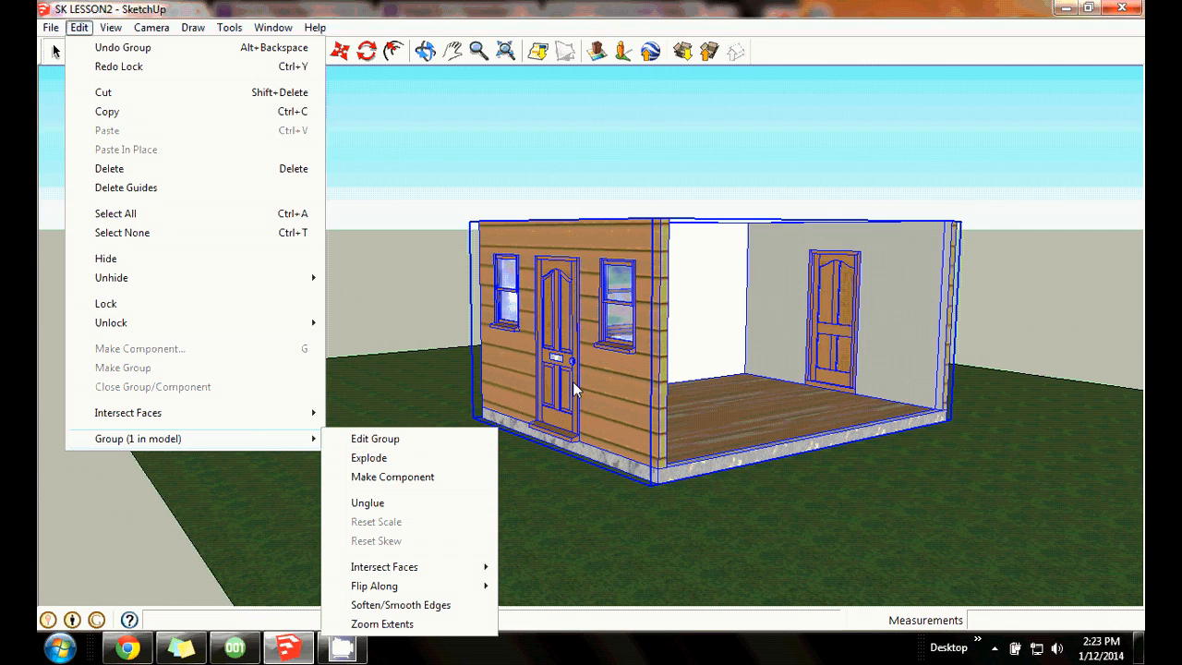
pyautogui.click(397, 439)
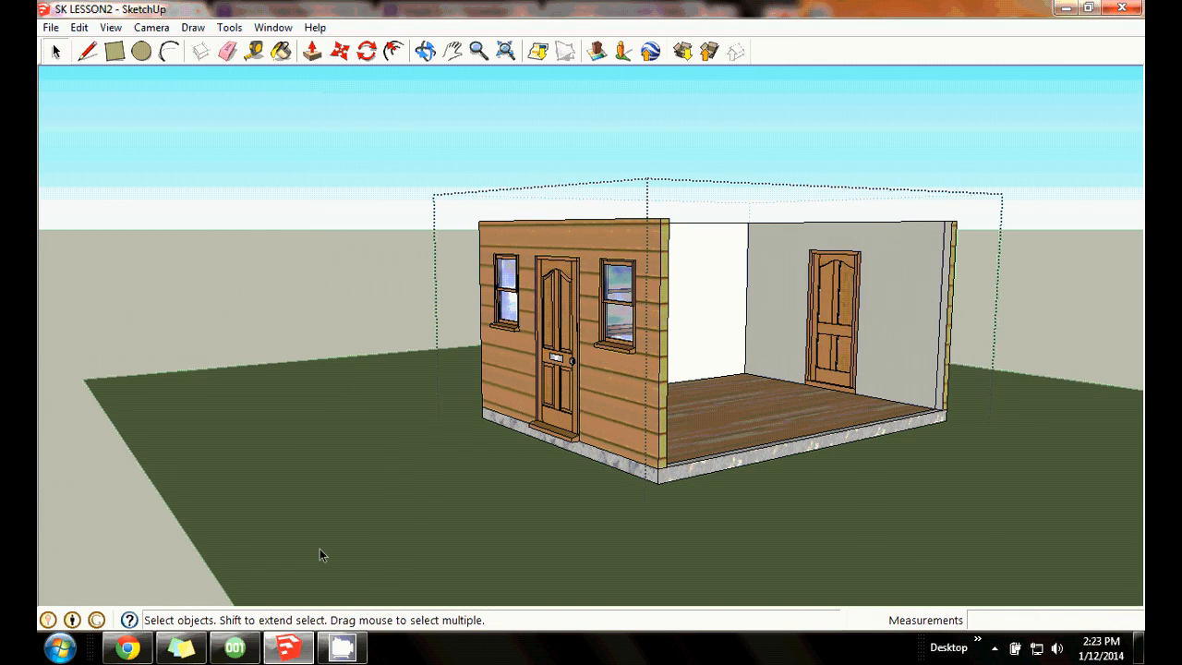
# Paint the outer face of the single-door siding wall with Color_A02 from the Colors collection.
pyautogui.click(425, 50)
pyautogui.moveTo(804, 150); pyautogui.dragTo(606, 306)
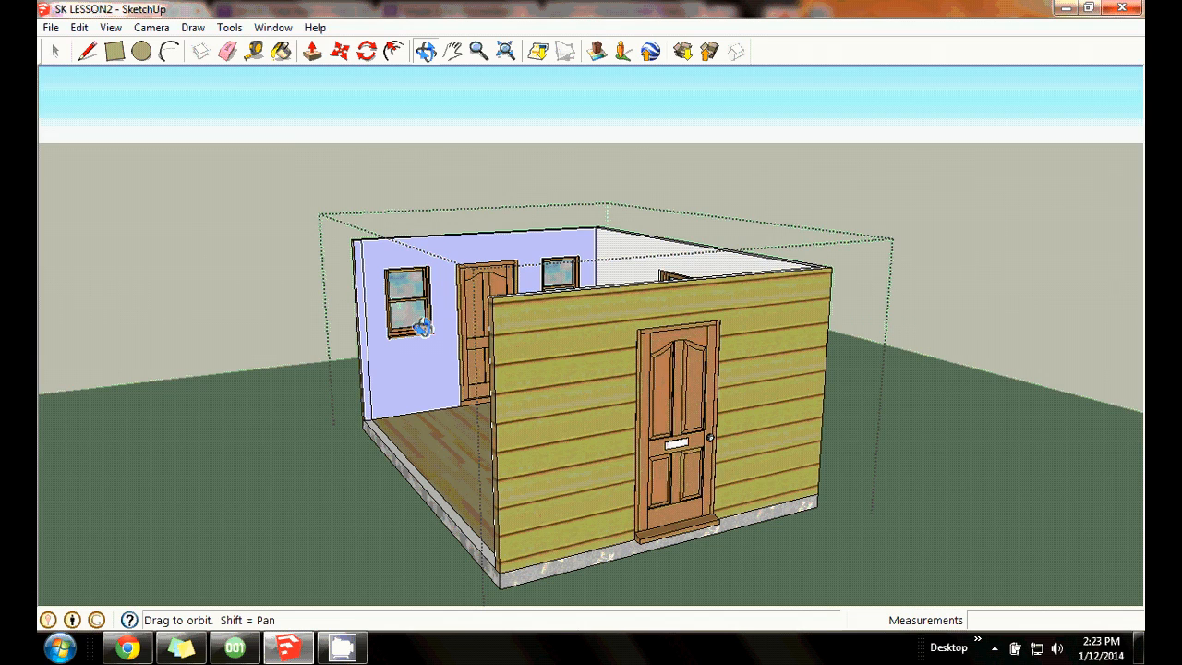
pyautogui.click(281, 53)
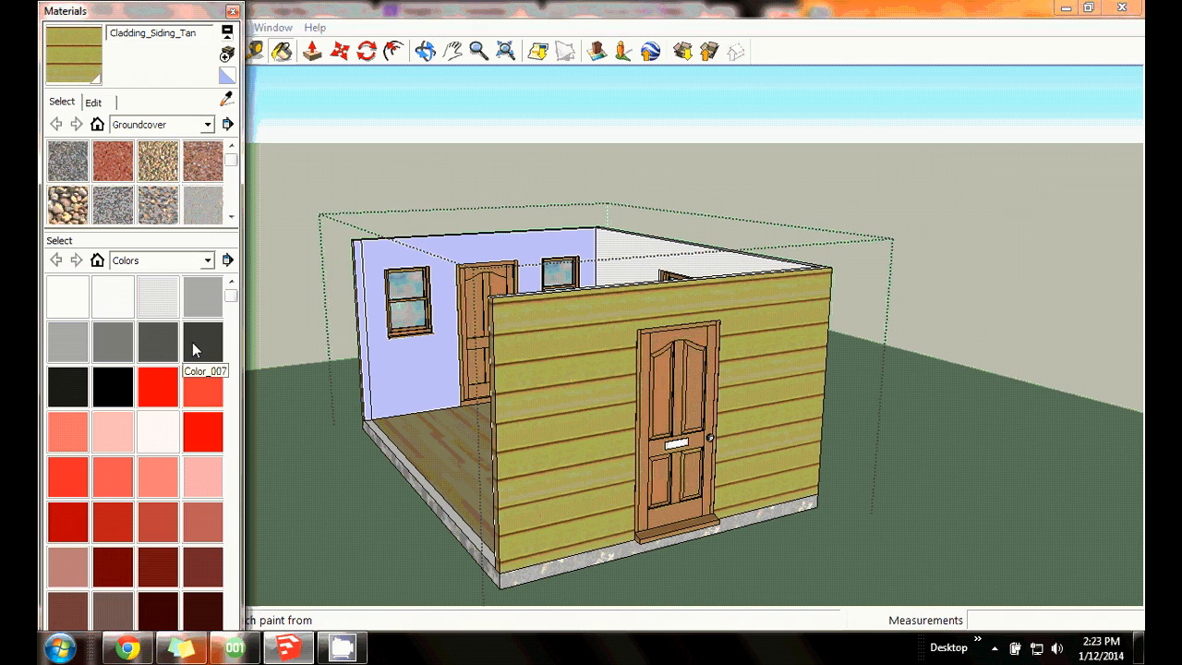
pyautogui.click(201, 383)
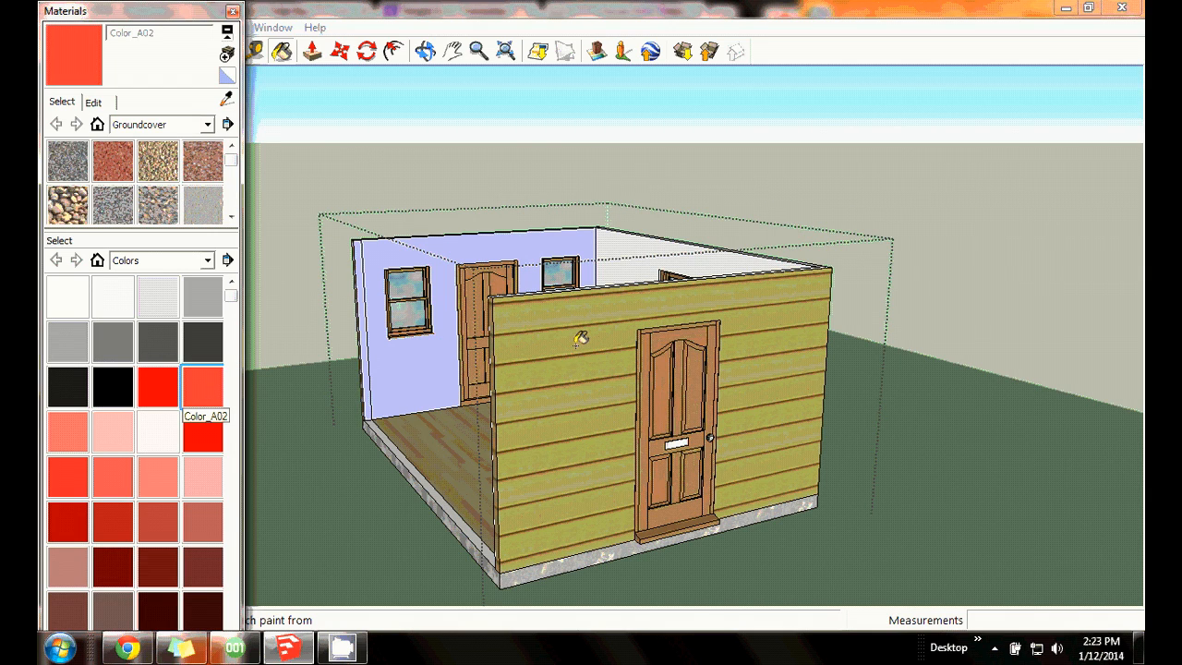
pyautogui.click(579, 339)
# Look at the painted wall from several sides, close the materials and undo the paint.
pyautogui.click(426, 52)
pyautogui.moveTo(794, 187); pyautogui.dragTo(601, 193)
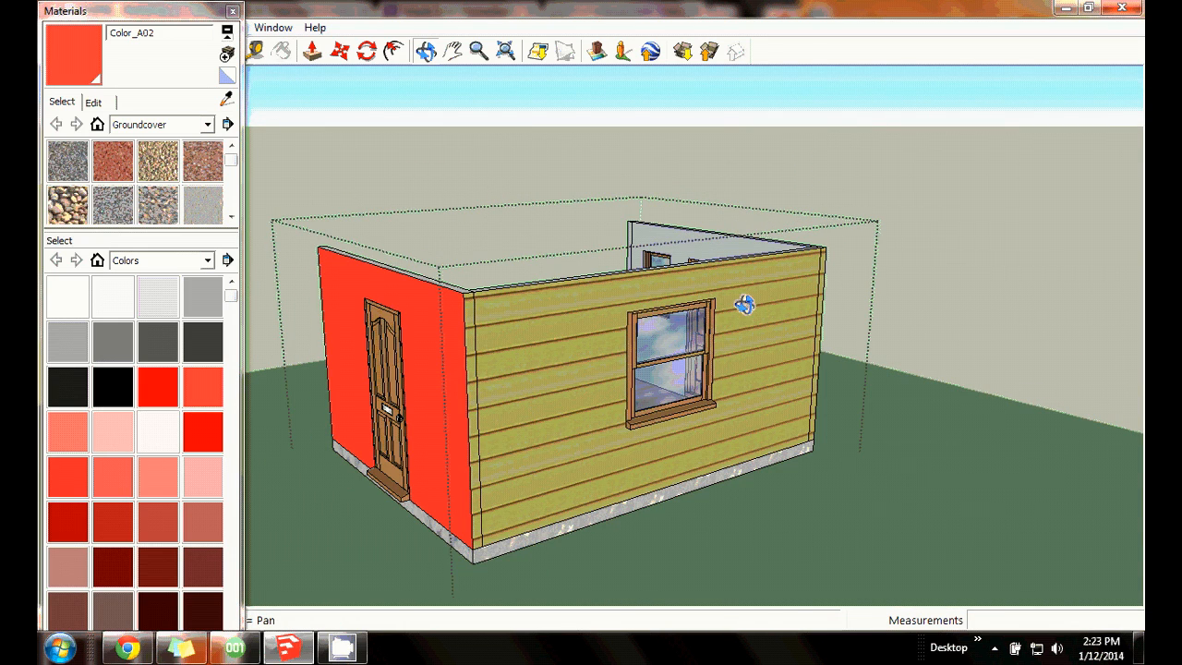
pyautogui.moveTo(469, 217); pyautogui.dragTo(1007, 230)
pyautogui.moveTo(451, 263); pyautogui.dragTo(493, 290)
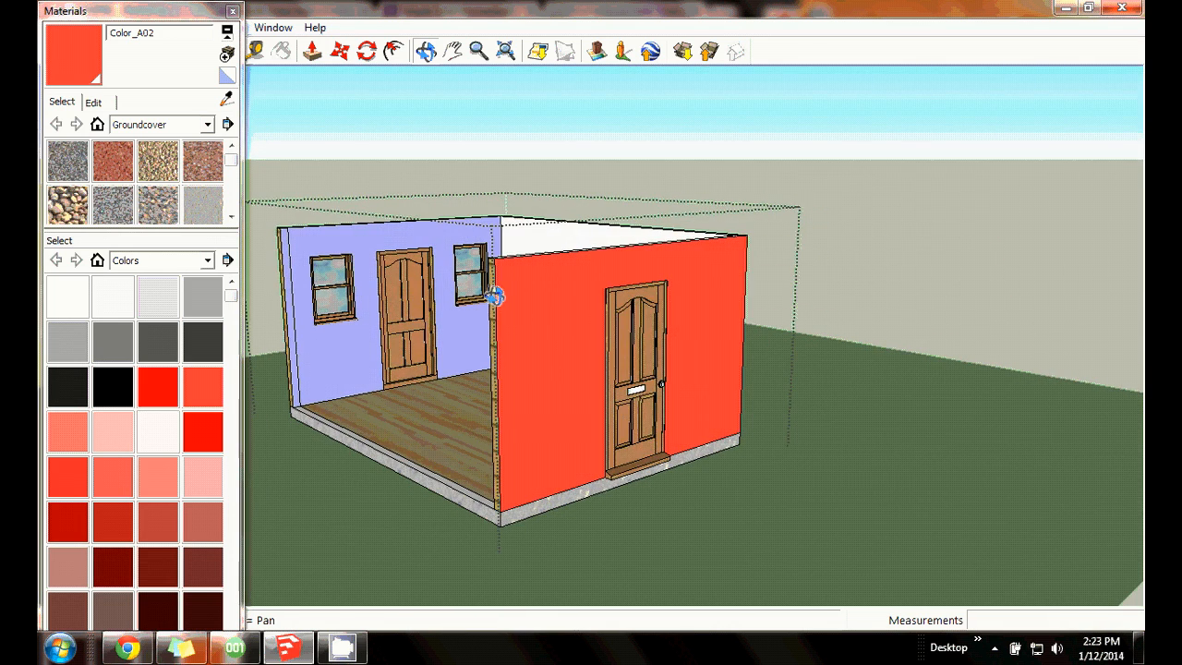
pyautogui.click(231, 11)
pyautogui.click(82, 31)
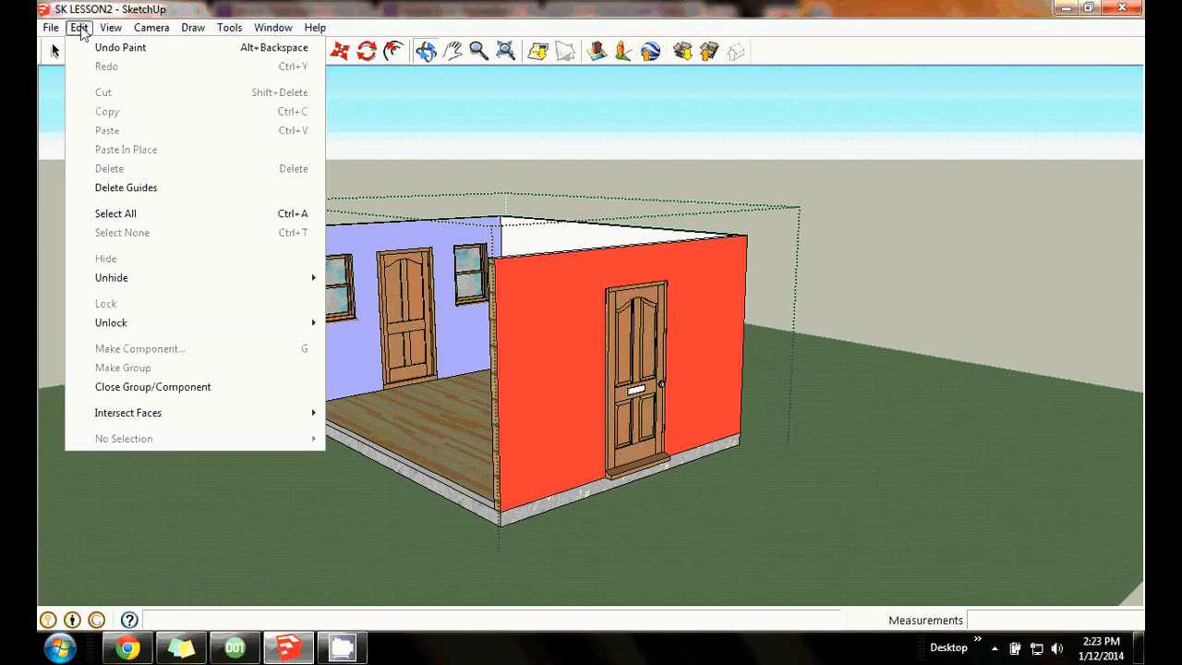
pyautogui.click(112, 50)
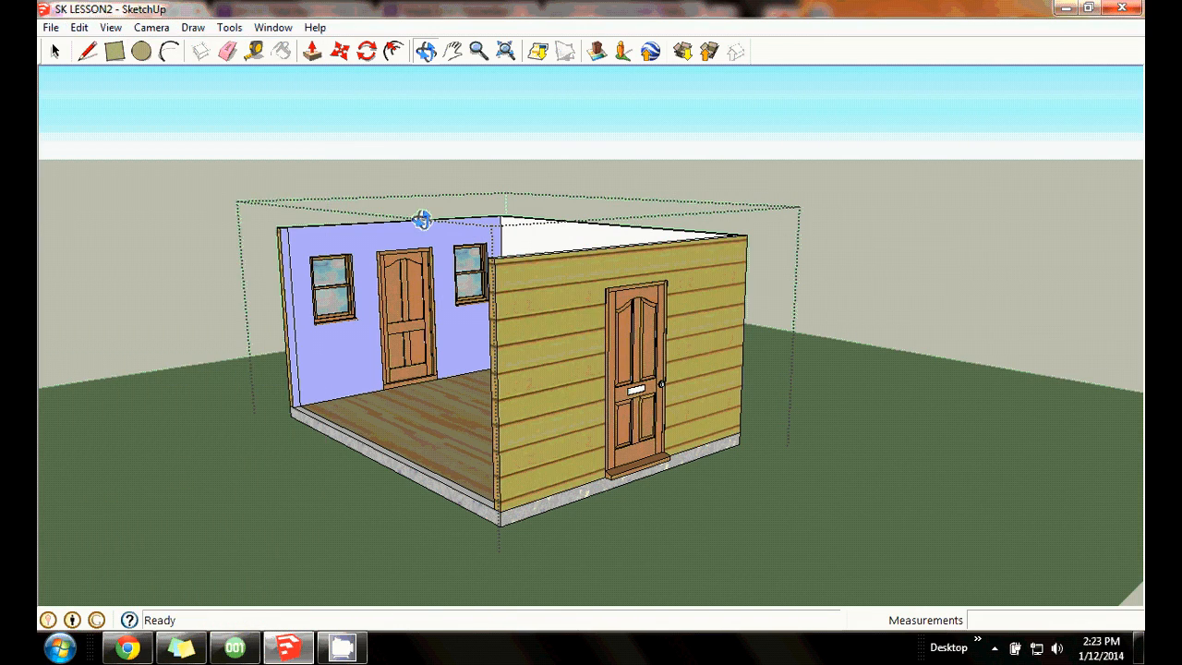
# Close the house group to finish editing inside it.
pyautogui.moveTo(427, 128); pyautogui.dragTo(934, 114)
pyautogui.moveTo(523, 276)
pyautogui.mouseDown()
pyautogui.moveTo(554, 256)
pyautogui.moveTo(541, 264)
pyautogui.mouseUp()
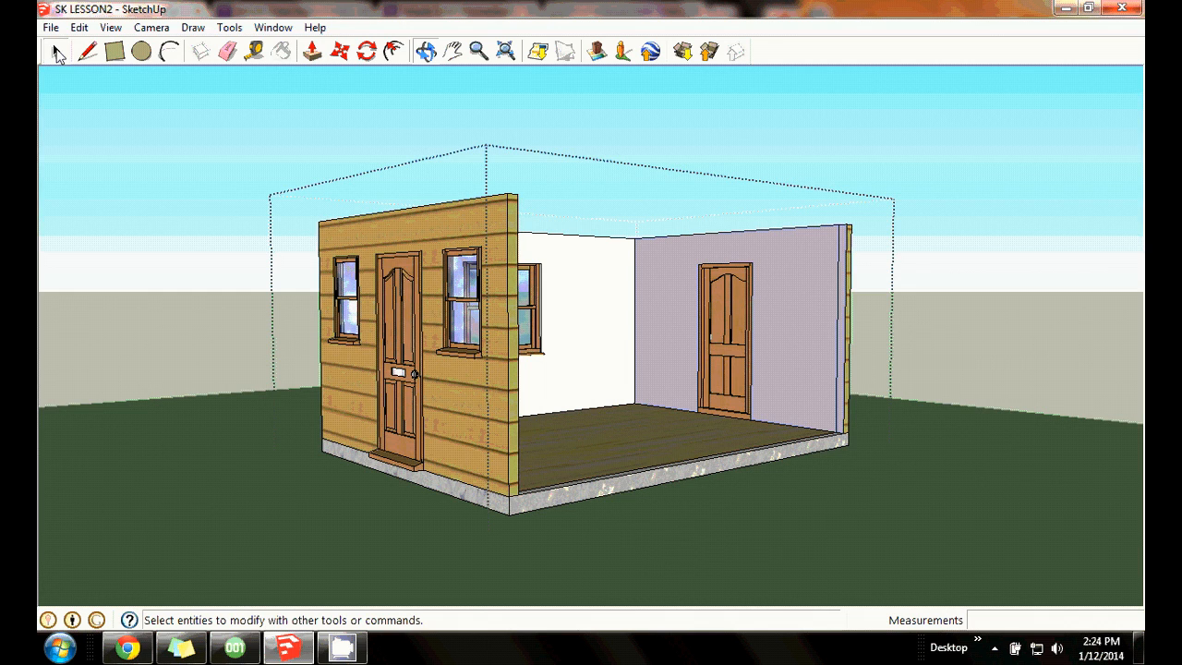
pyautogui.click(55, 52)
pyautogui.click(150, 121)
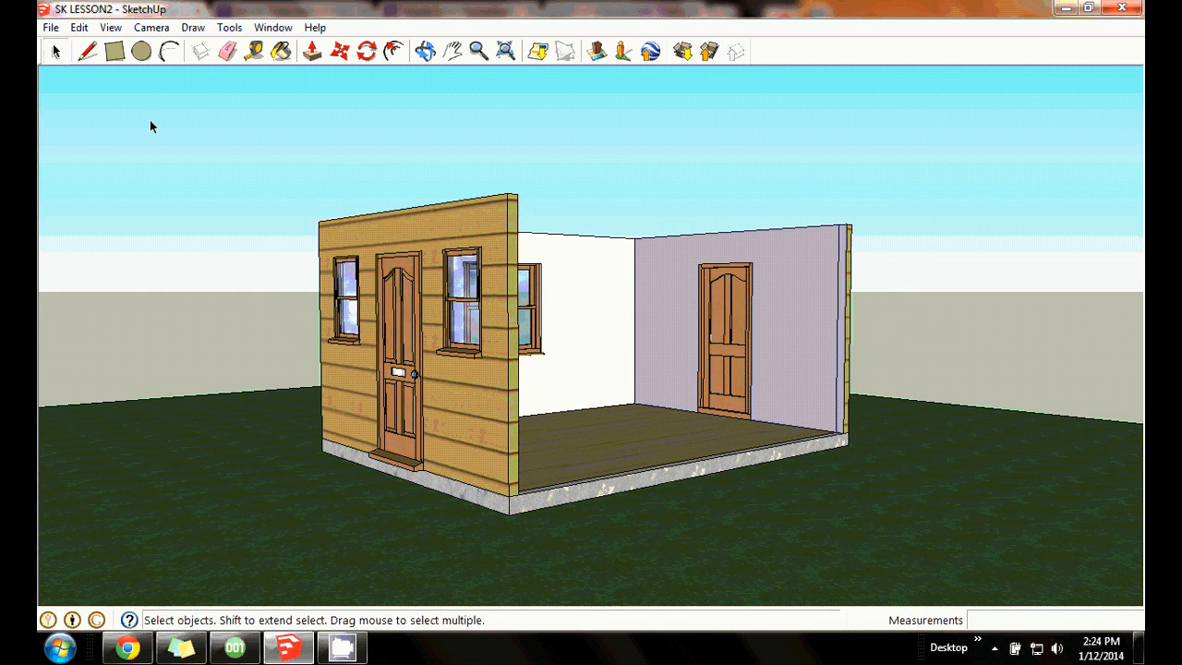
# Select the house group to check that it picks as one object, and clear the selection.
pyautogui.click(425, 51)
pyautogui.moveTo(508, 209); pyautogui.dragTo(503, 263)
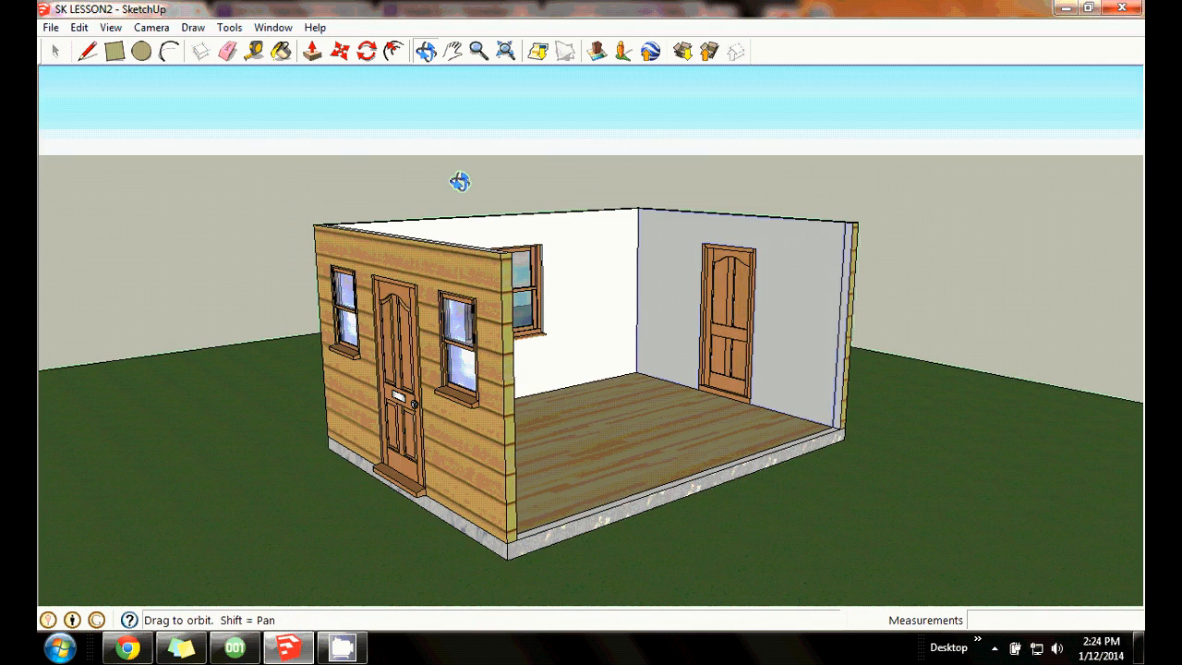
pyautogui.click(56, 52)
pyautogui.click(487, 309)
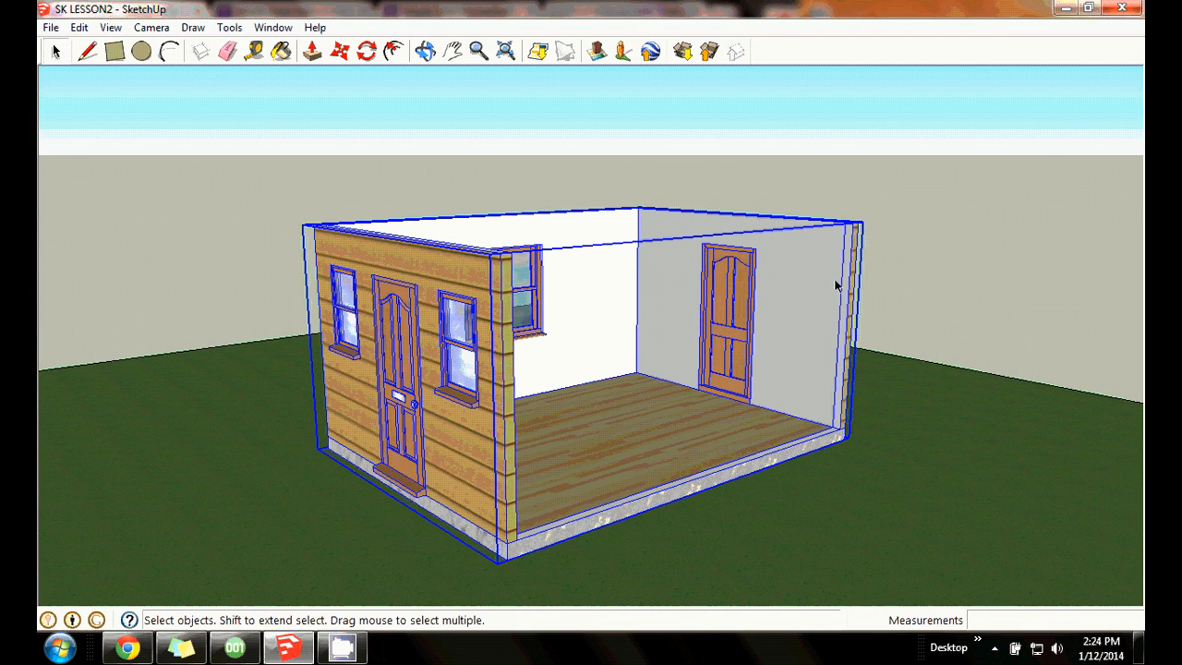
pyautogui.click(425, 51)
pyautogui.moveTo(794, 213); pyautogui.dragTo(567, 242)
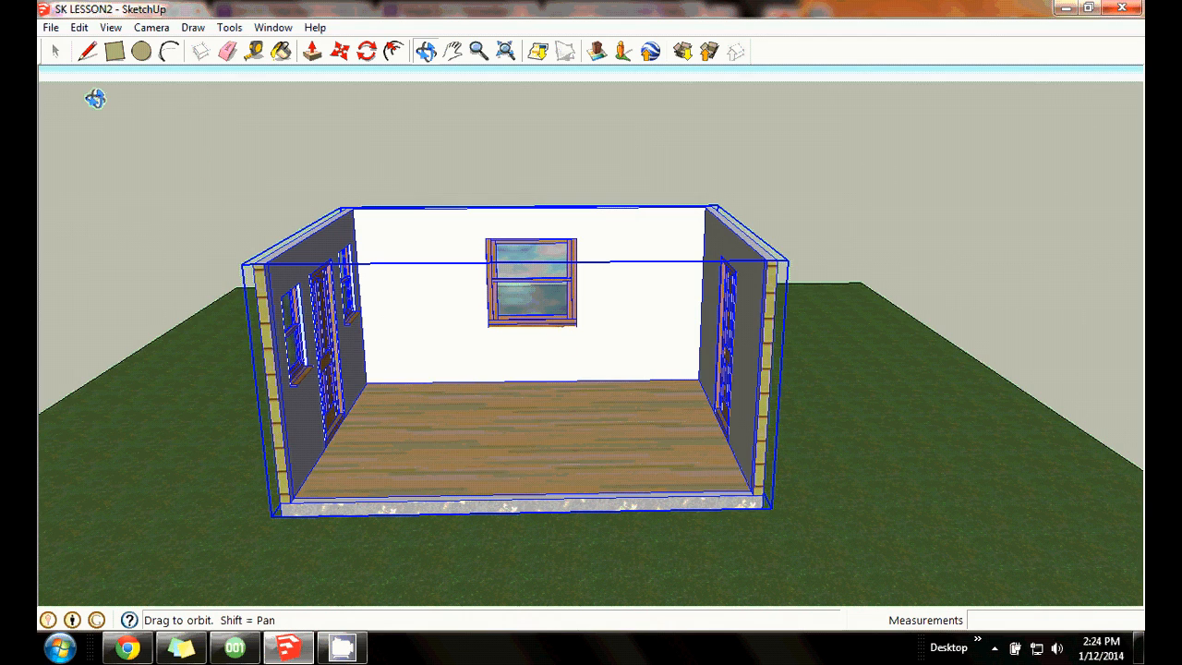
pyautogui.click(54, 51)
pyautogui.click(120, 127)
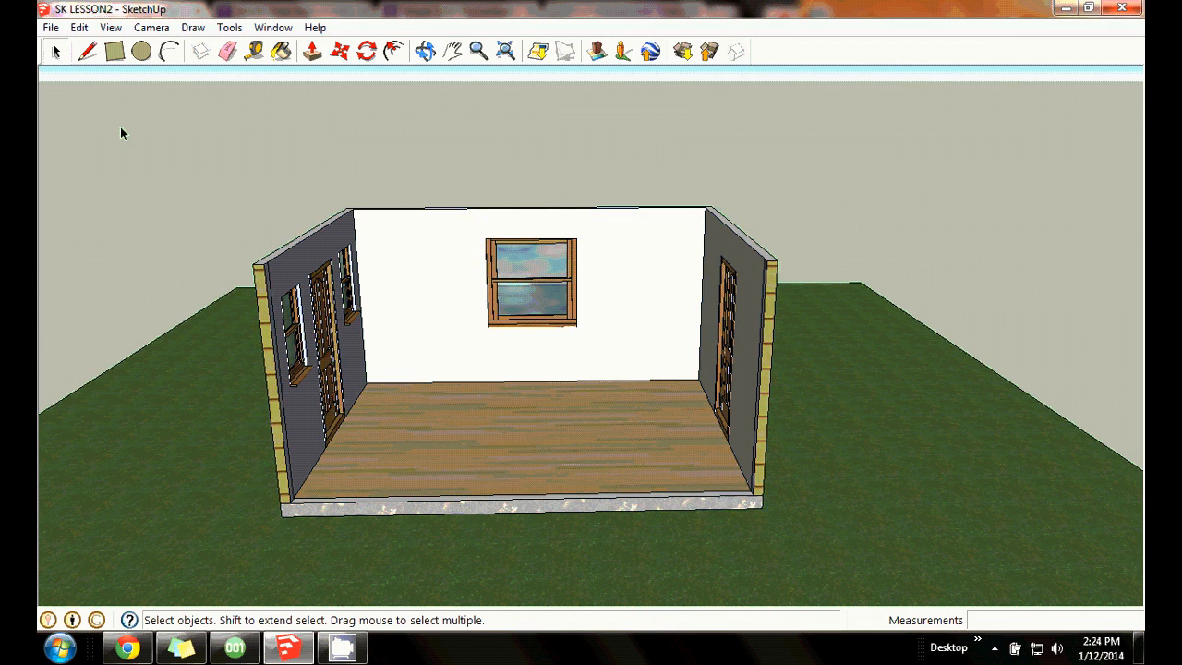
# Face the open interior from above and open the house group for editing again.
pyautogui.click(452, 52)
pyautogui.moveTo(439, 96); pyautogui.dragTo(529, 98)
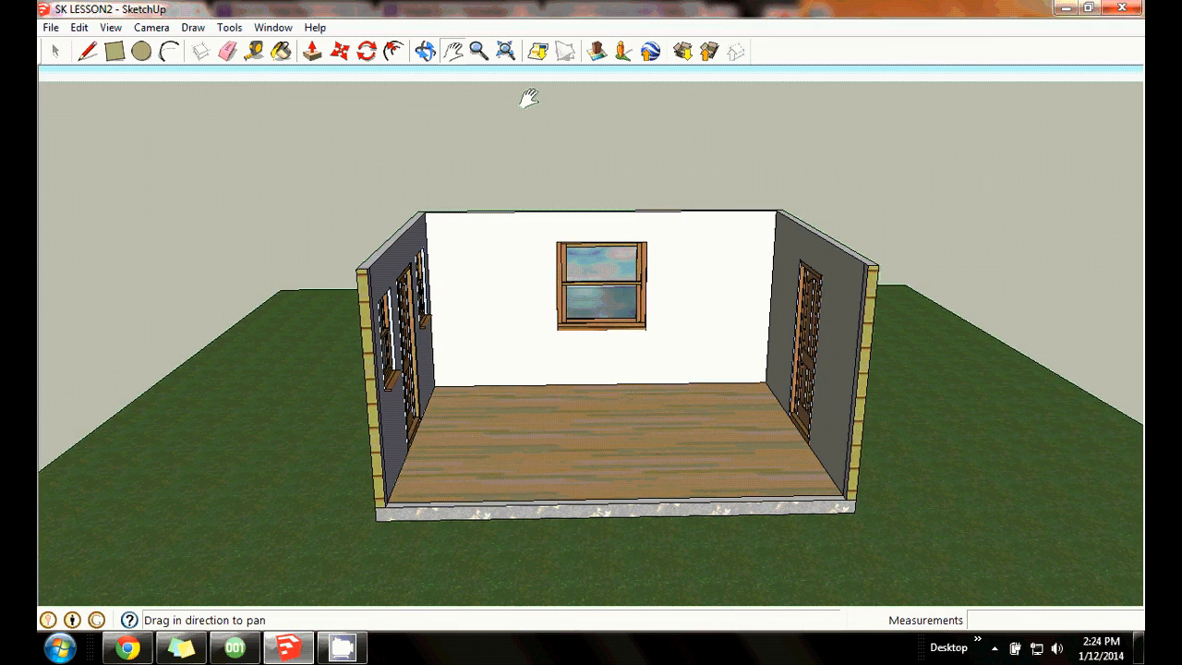
pyautogui.click(425, 50)
pyautogui.moveTo(636, 136); pyautogui.dragTo(630, 169)
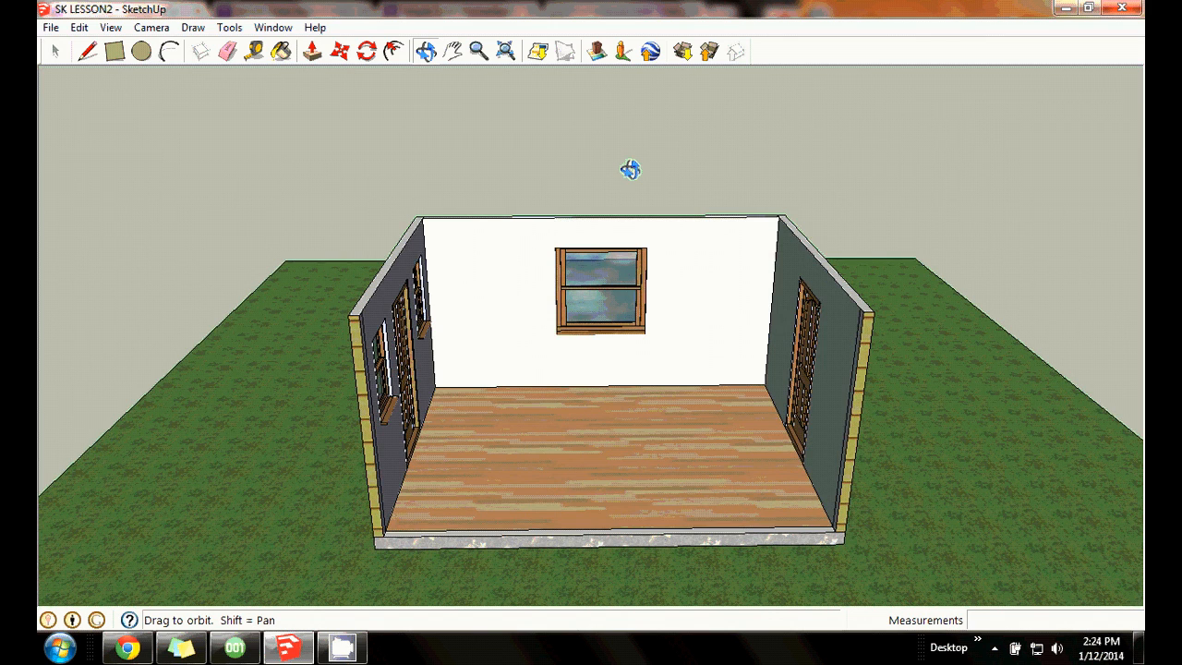
pyautogui.moveTo(630, 169); pyautogui.dragTo(601, 197)
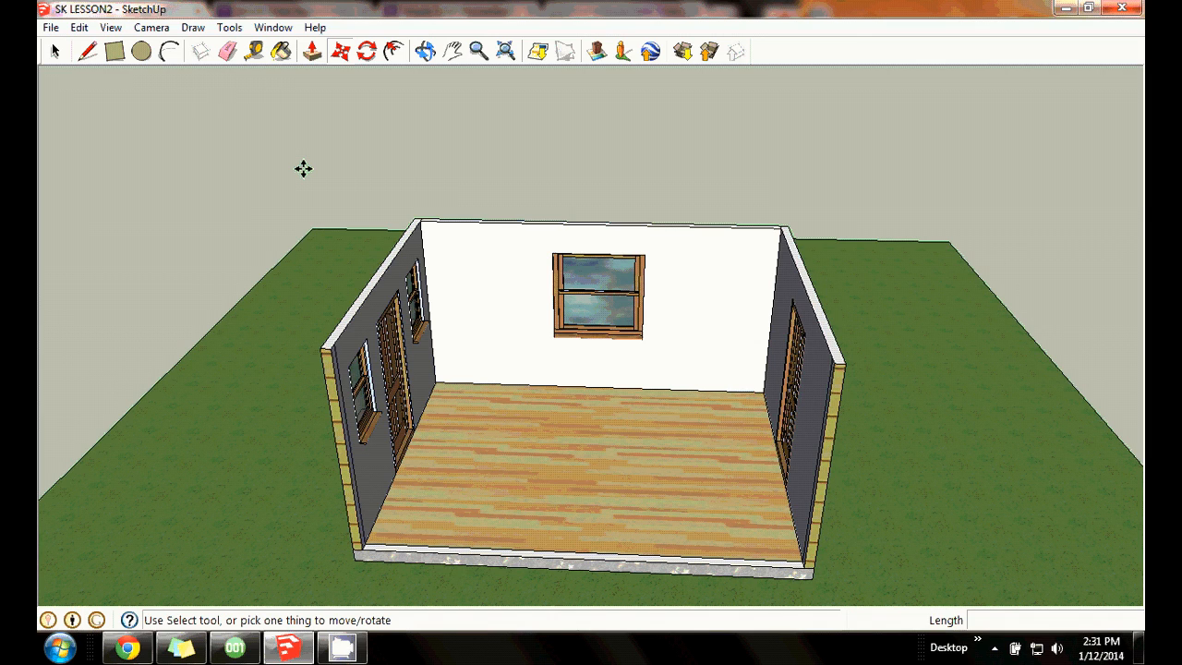
pyautogui.click(55, 51)
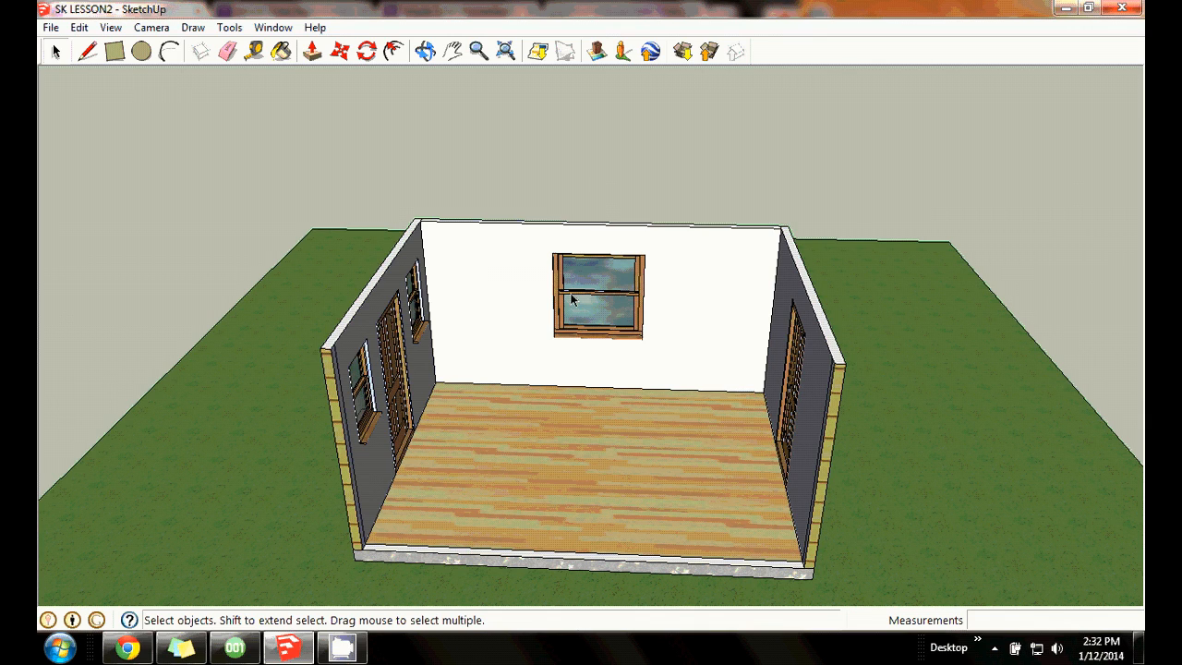
pyautogui.click(499, 263)
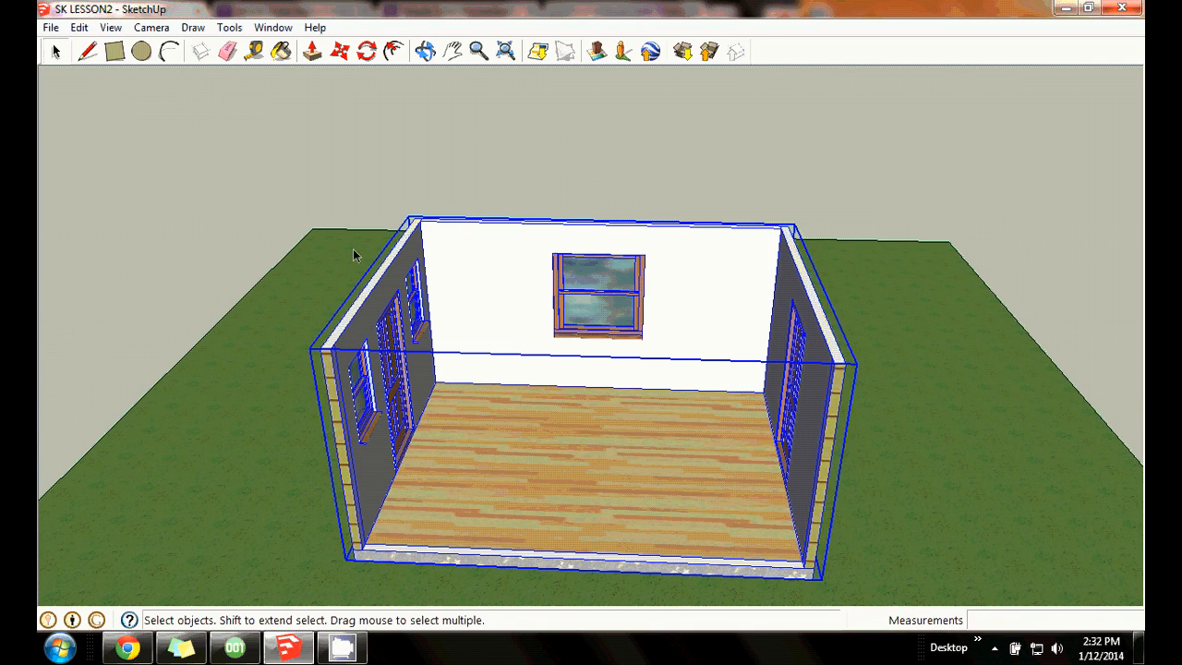
pyautogui.rightClick(492, 273)
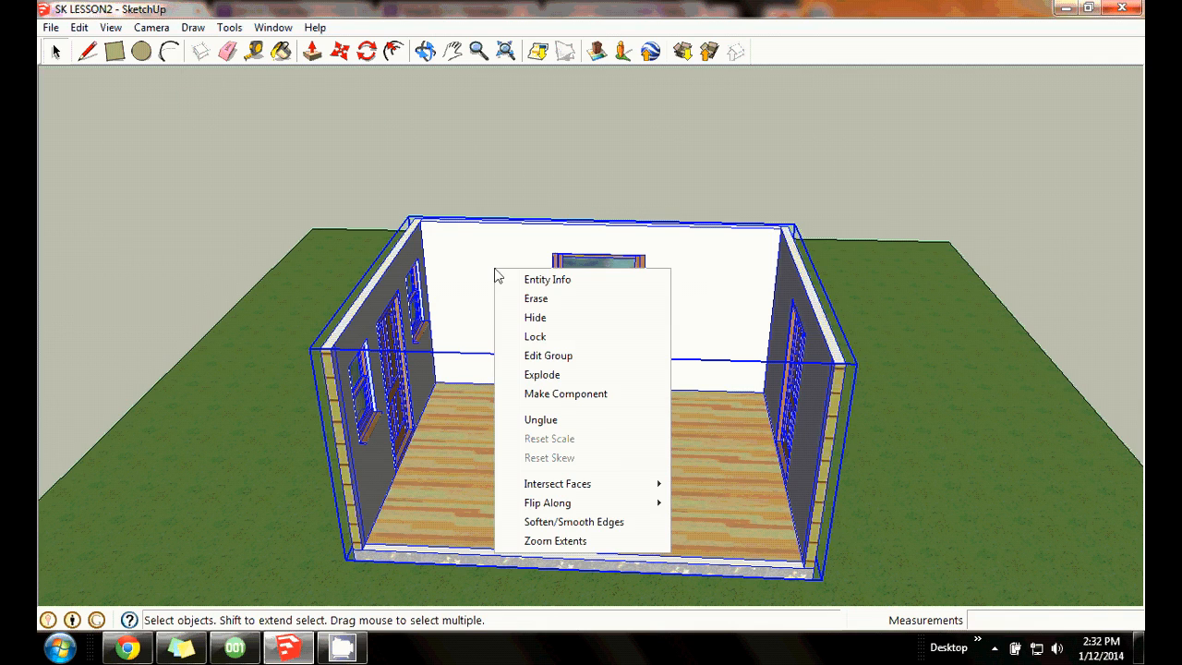
pyautogui.click(574, 356)
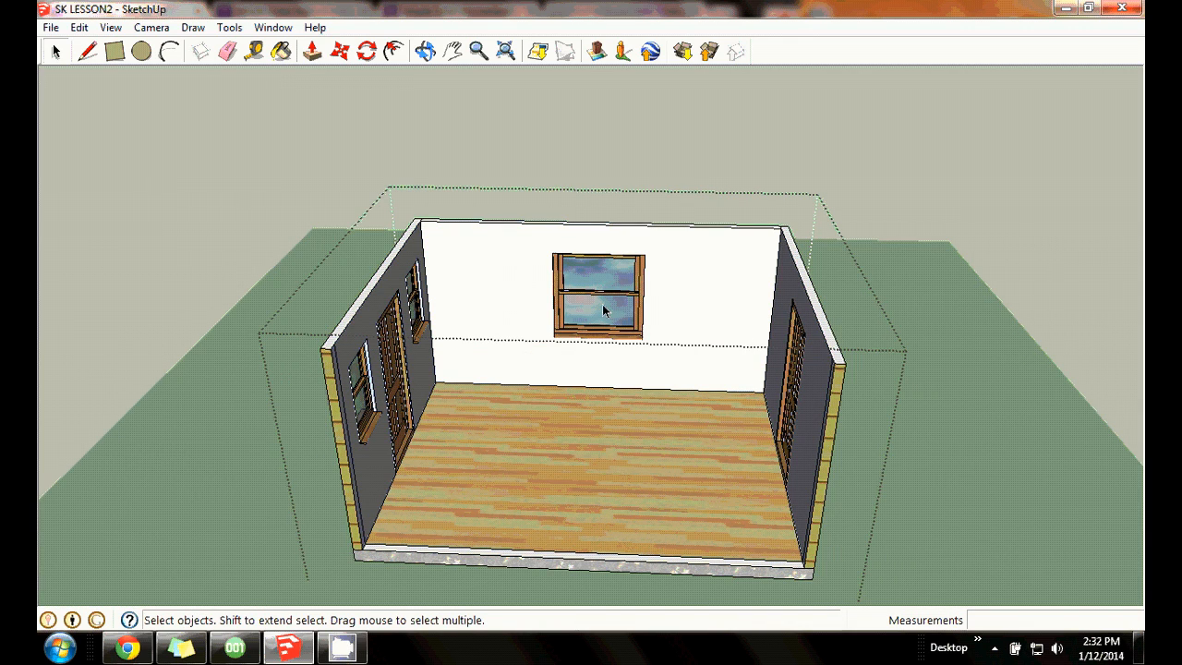
# Hide the window component in the back wall so only its opening is left.
pyautogui.click(619, 286)
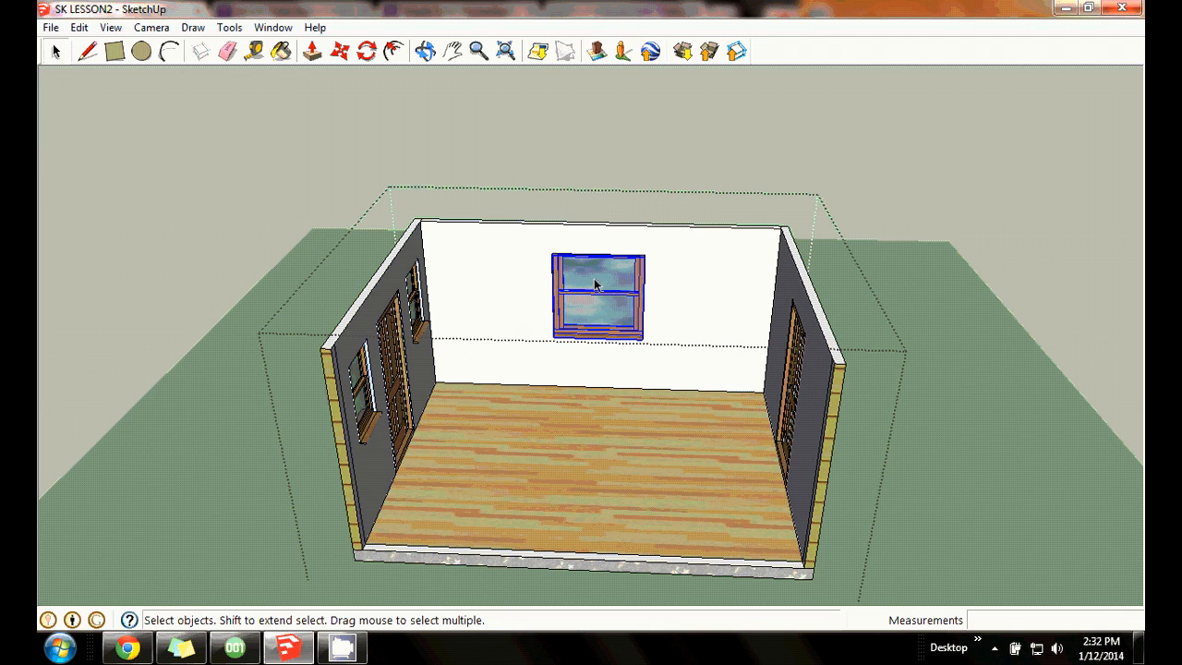
pyautogui.rightClick(595, 286)
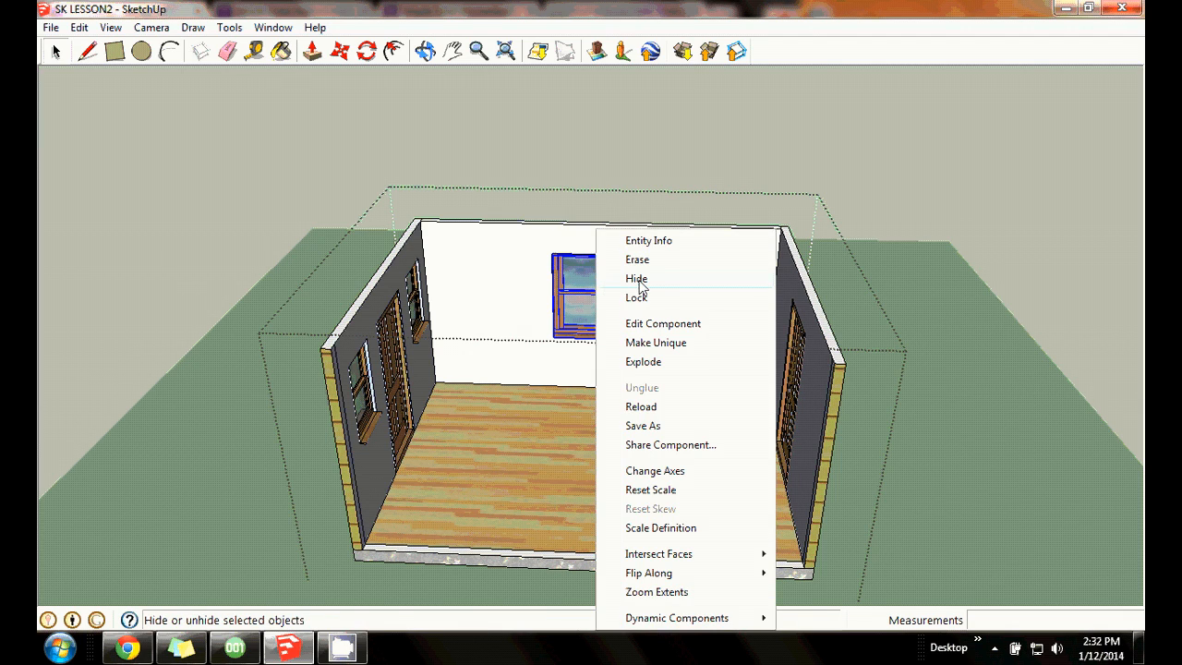
pyautogui.click(635, 275)
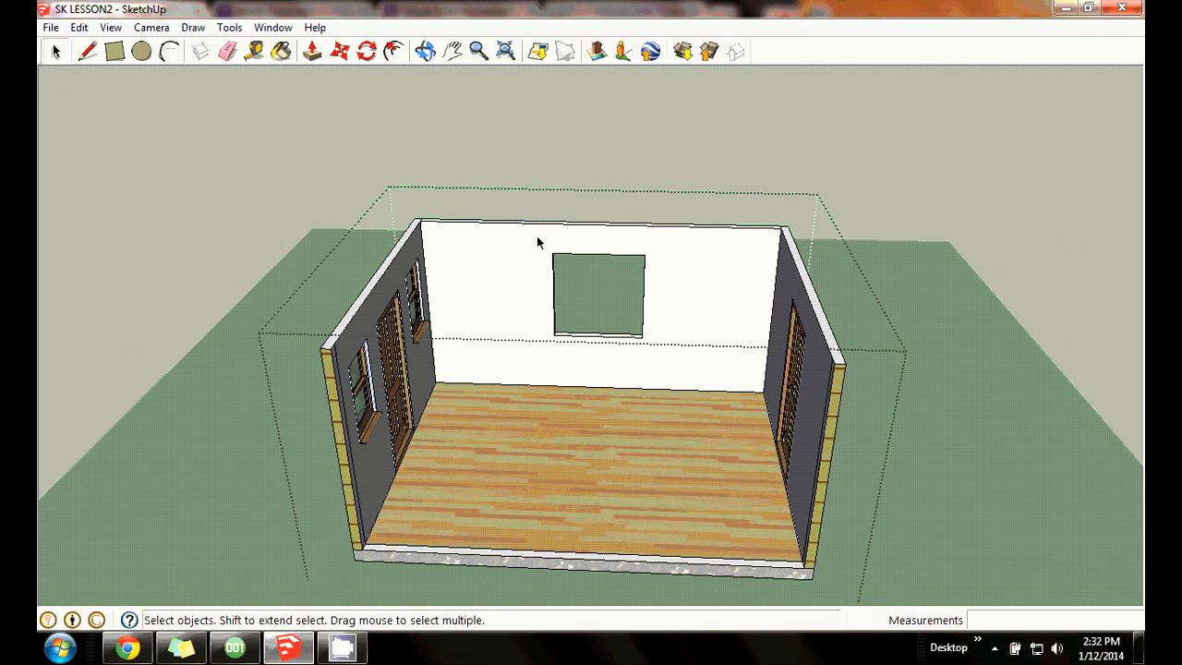
# Select all edges of the back wall's window opening and move it 3'6" along the wall toward the wall with two windows.
pyautogui.moveTo(537, 238)
pyautogui.mouseDown()
pyautogui.moveTo(667, 365)
pyautogui.moveTo(657, 357)
pyautogui.mouseUp()
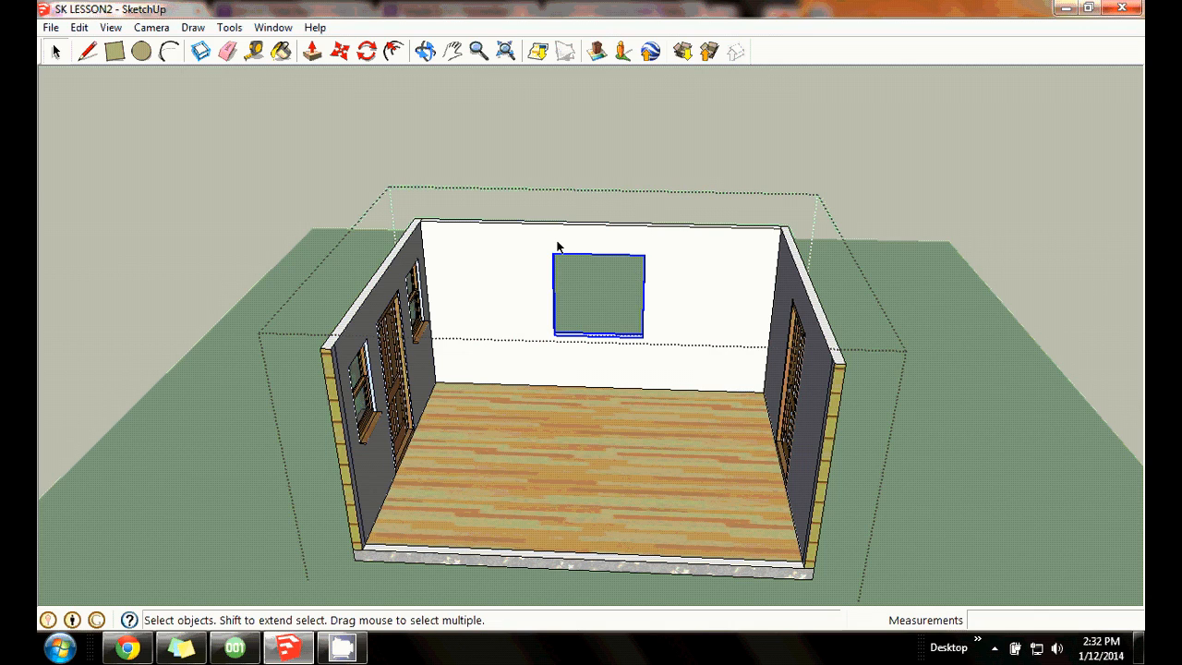
pyautogui.click(340, 51)
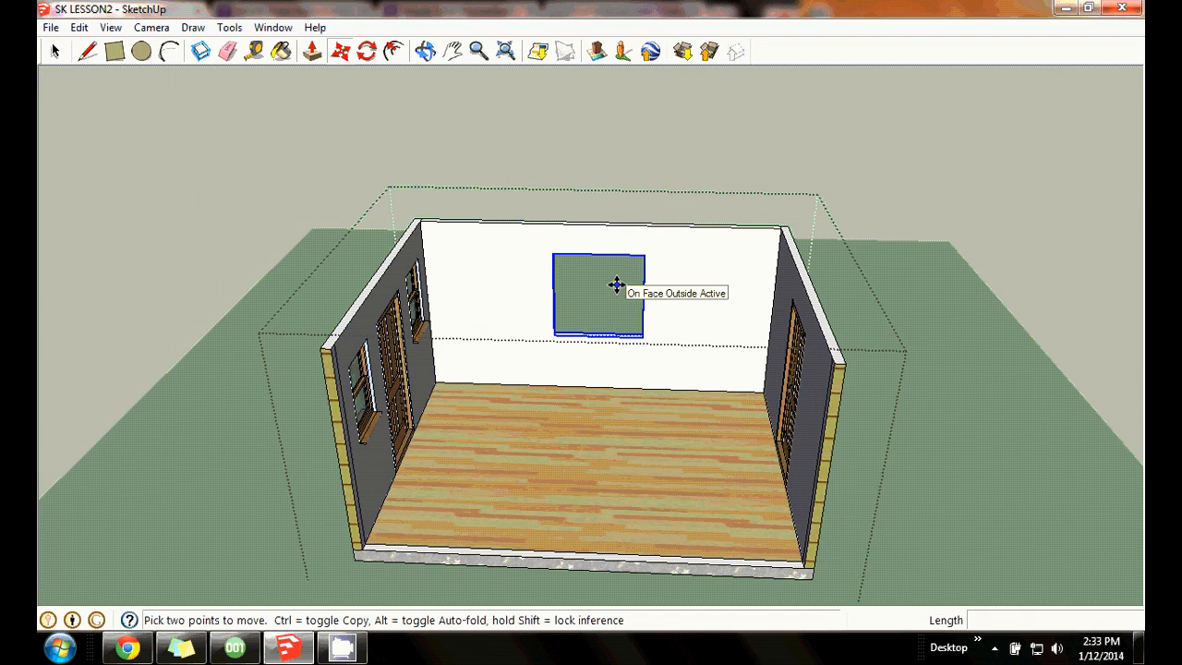
pyautogui.click(616, 284)
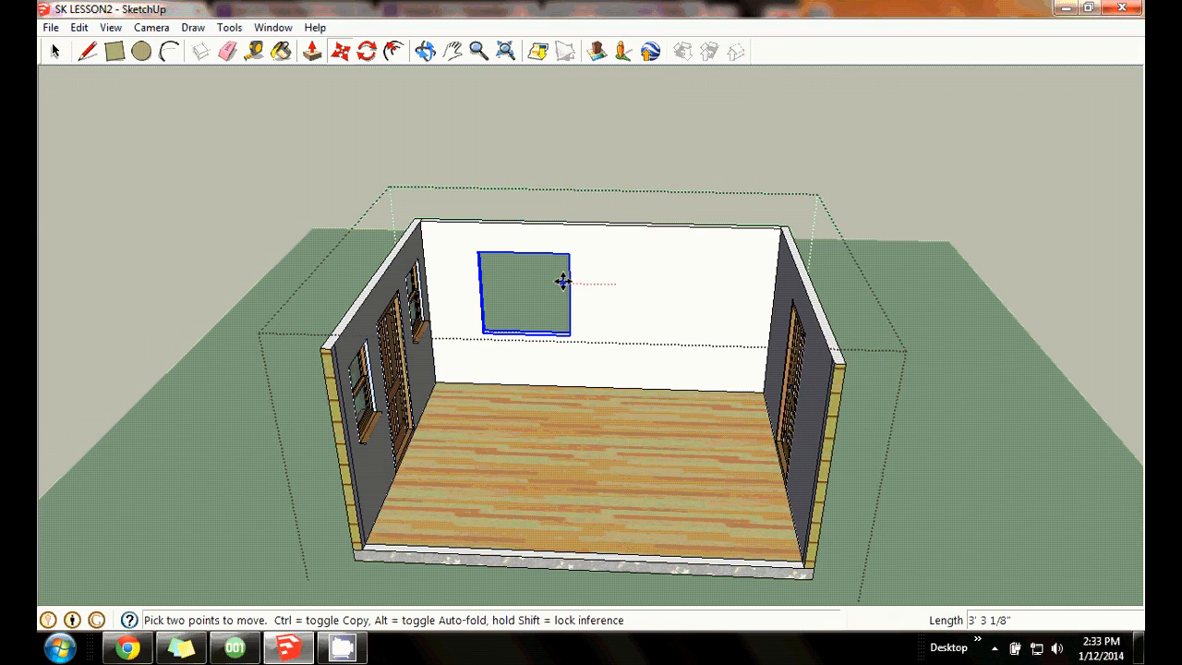
pyautogui.write('3')
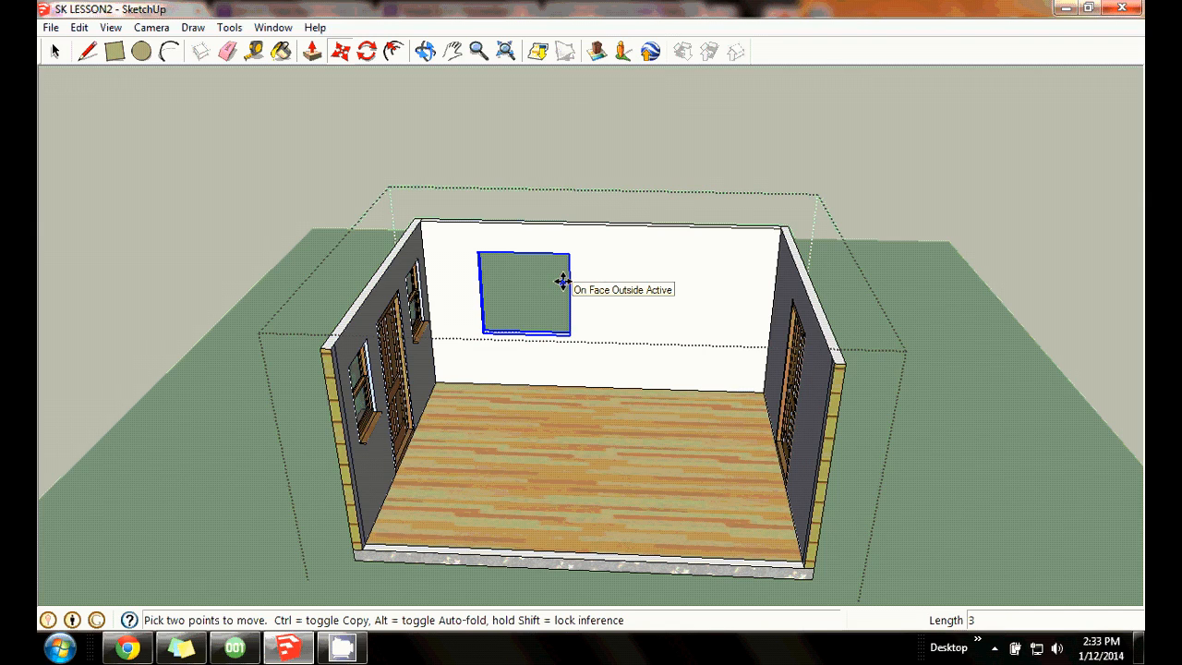
pyautogui.write("'6")
pyautogui.press('Return')
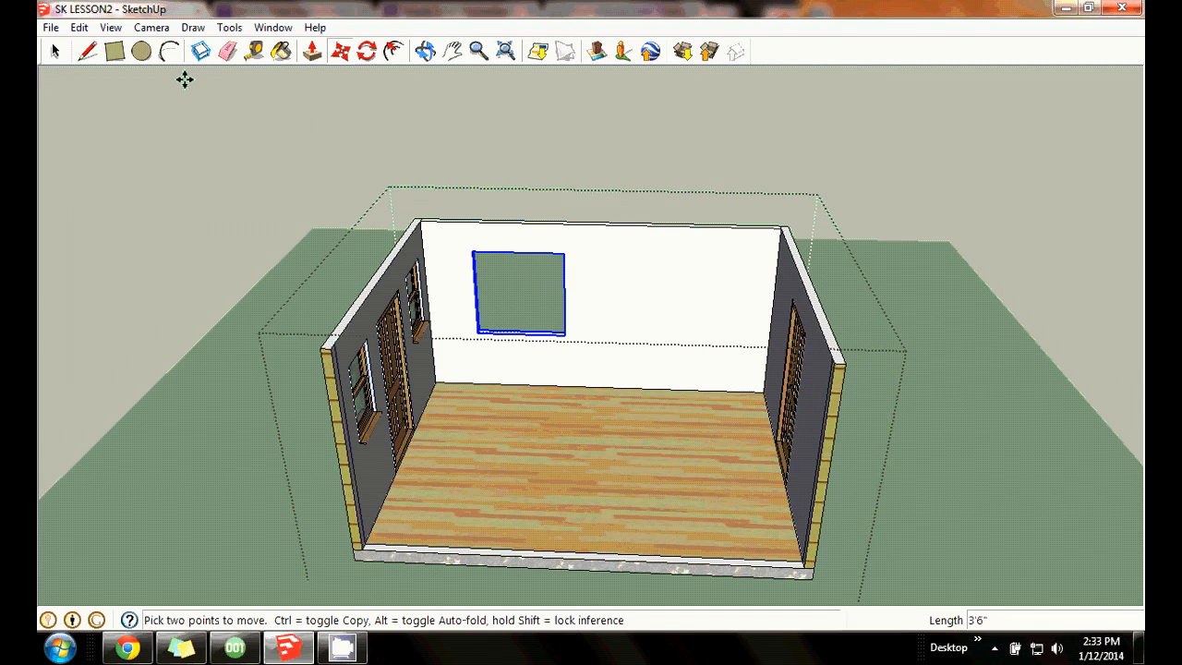
# Unhide the last hidden object, the back wall's window component.
pyautogui.click(80, 28)
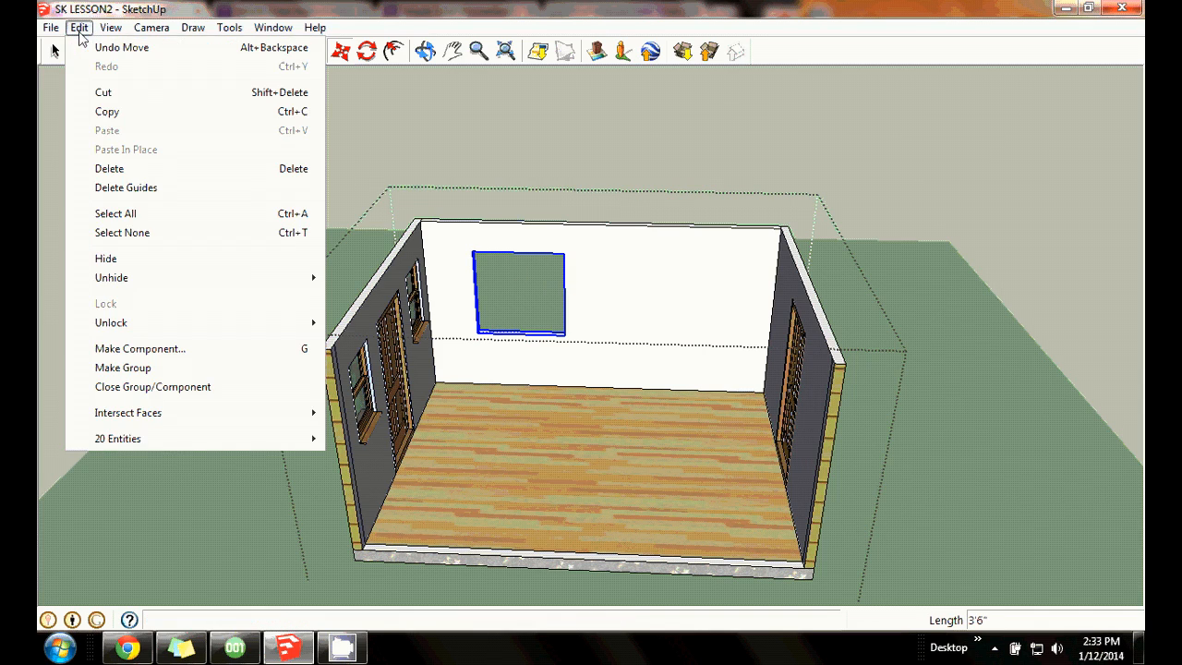
pyautogui.moveTo(250, 277)
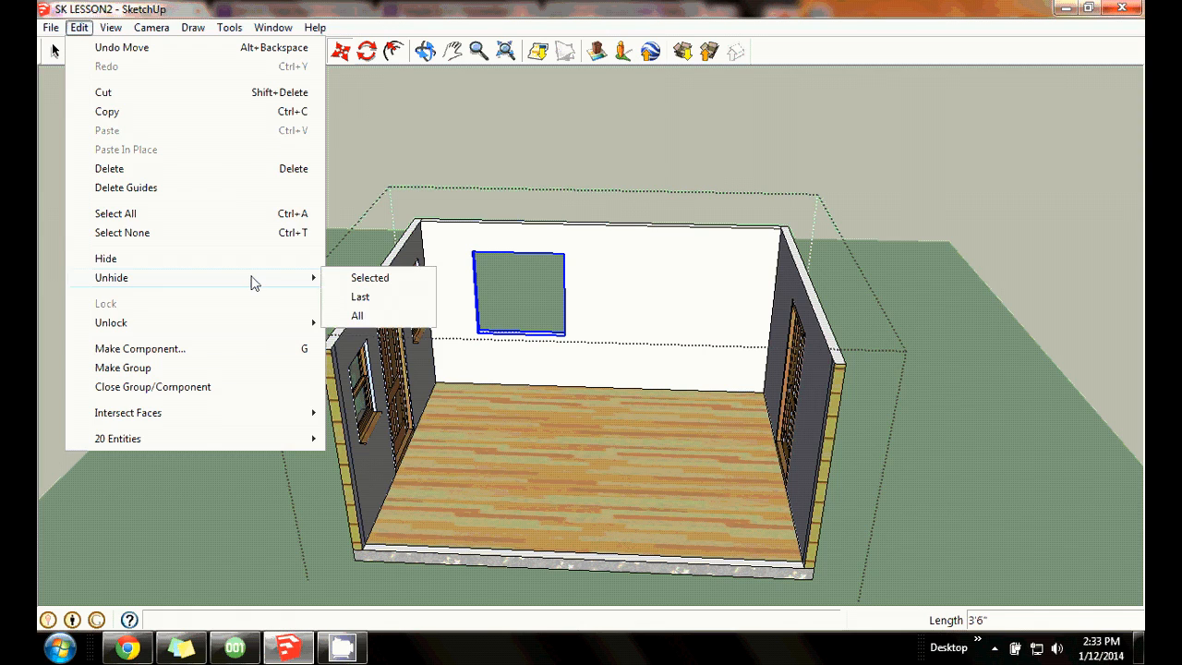
pyautogui.click(361, 298)
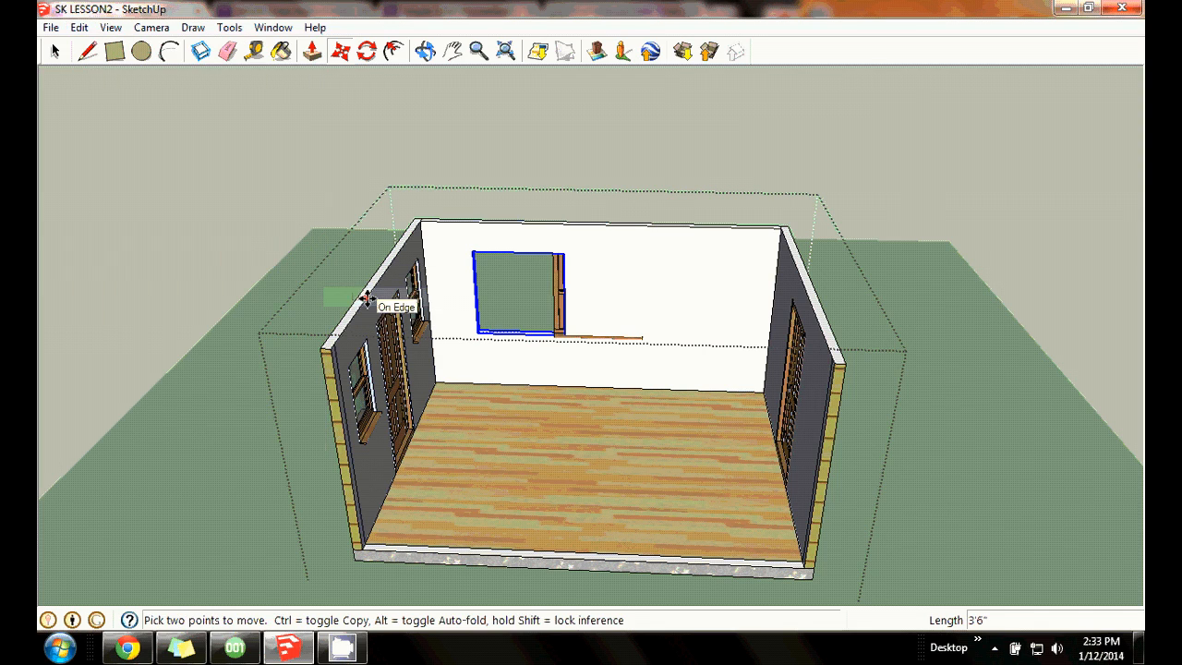
# Move the selected window opening about 5 1/16" further along the back wall, and undo that move.
pyautogui.click(561, 296)
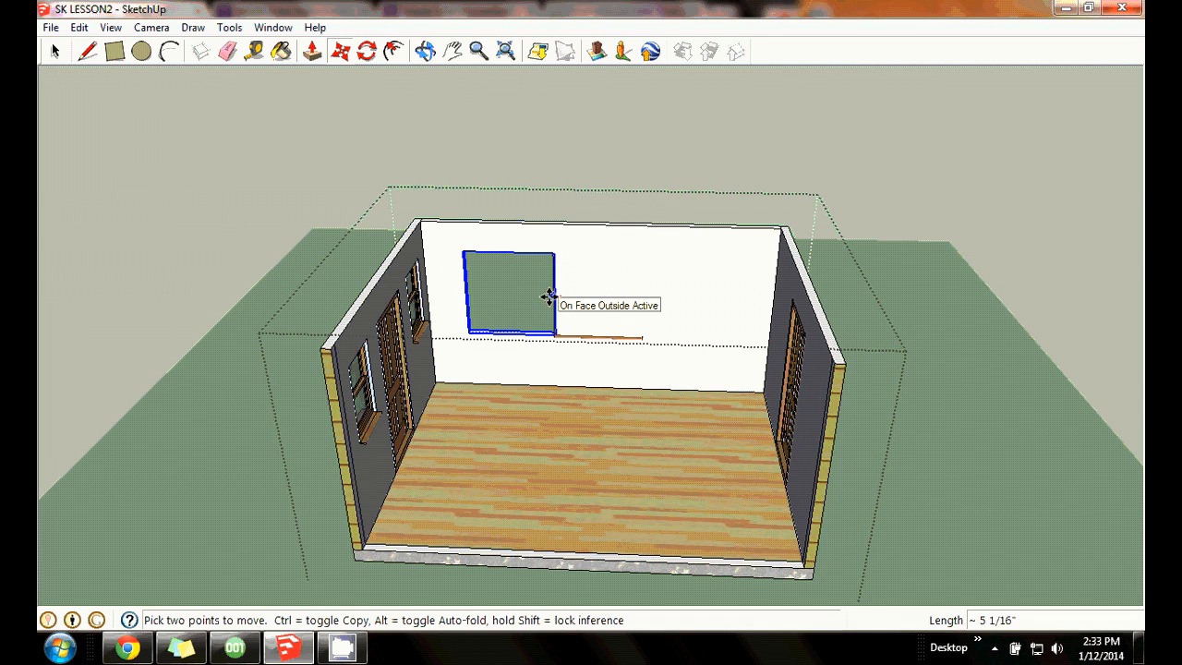
pyautogui.click(549, 296)
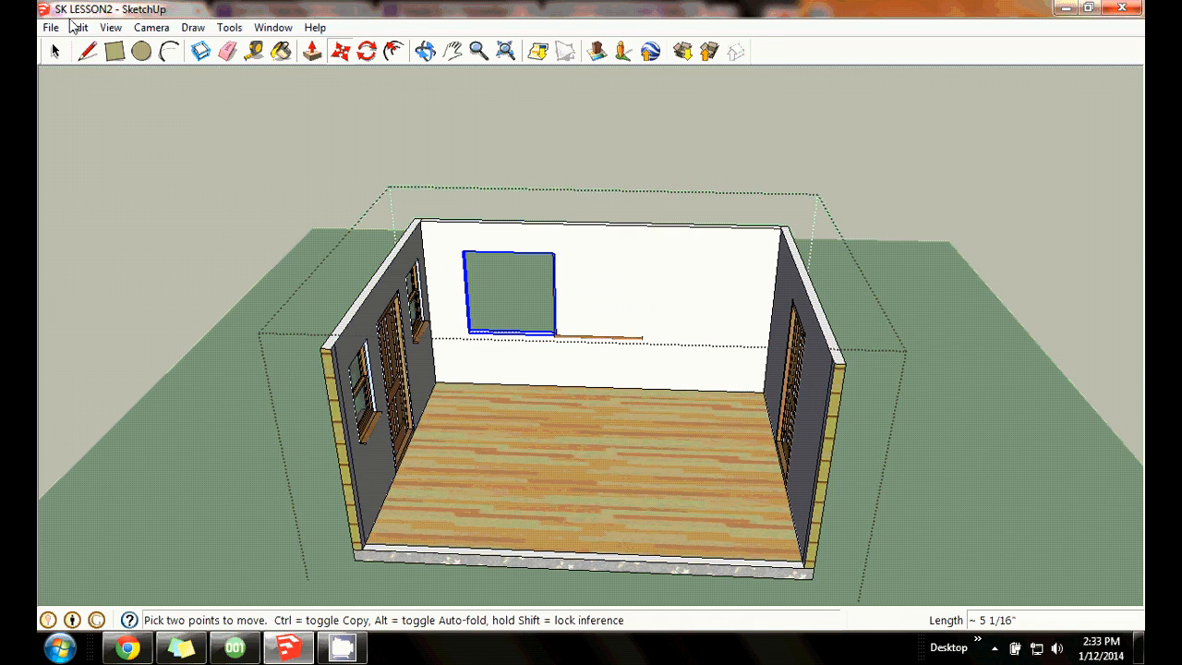
pyautogui.click(78, 27)
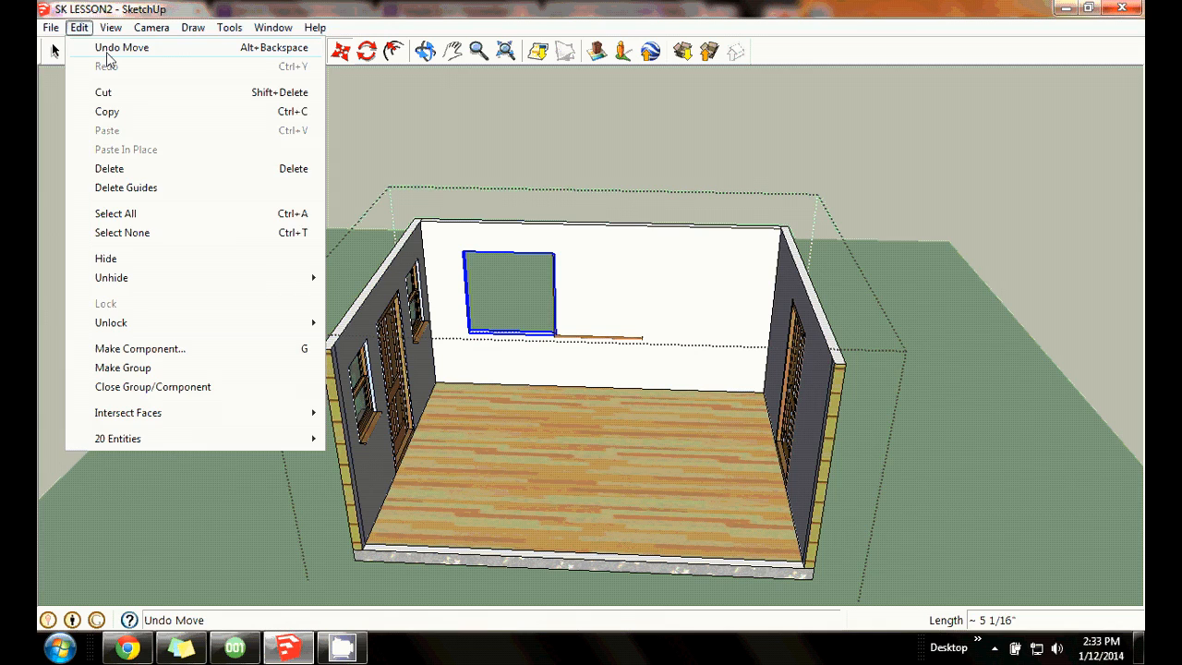
pyautogui.click(110, 48)
pyautogui.click(59, 53)
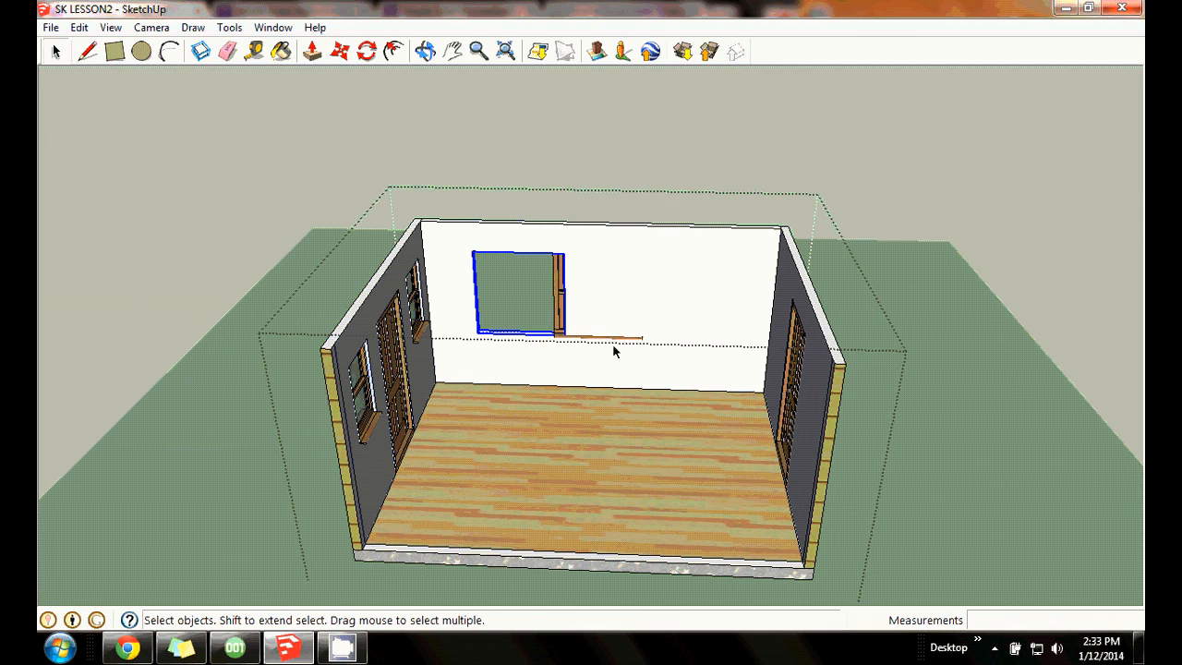
# Move the window component 3'6" along the back wall into its shifted opening.
pyautogui.hotkey('ctrl', 'z')
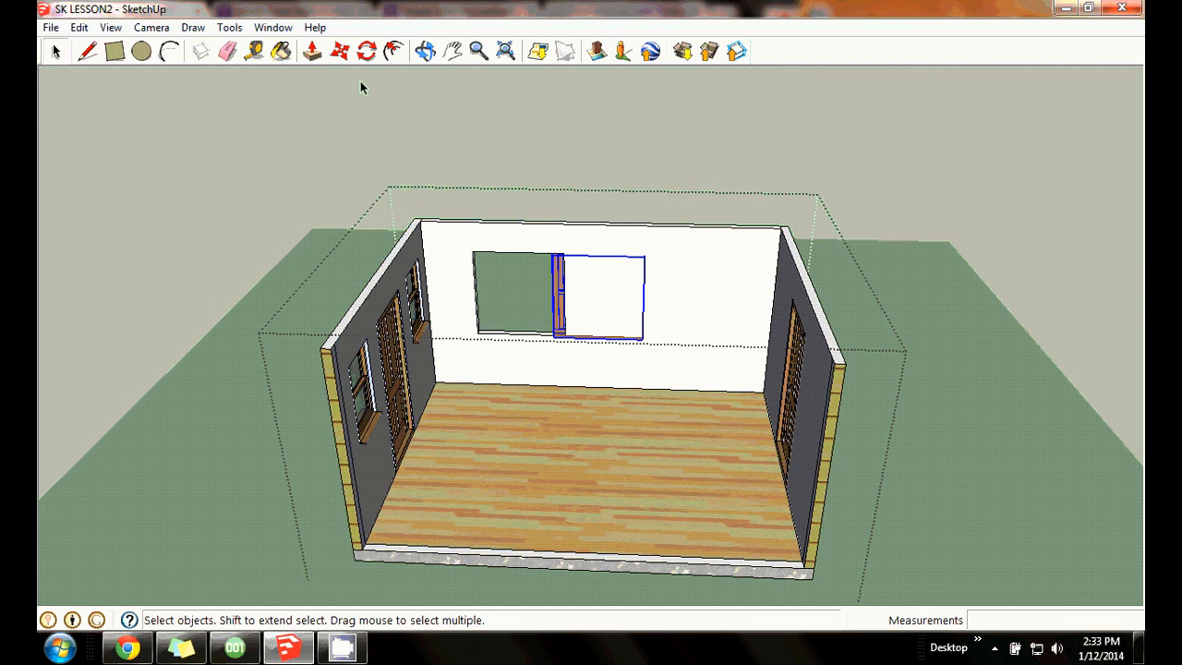
pyautogui.click(339, 50)
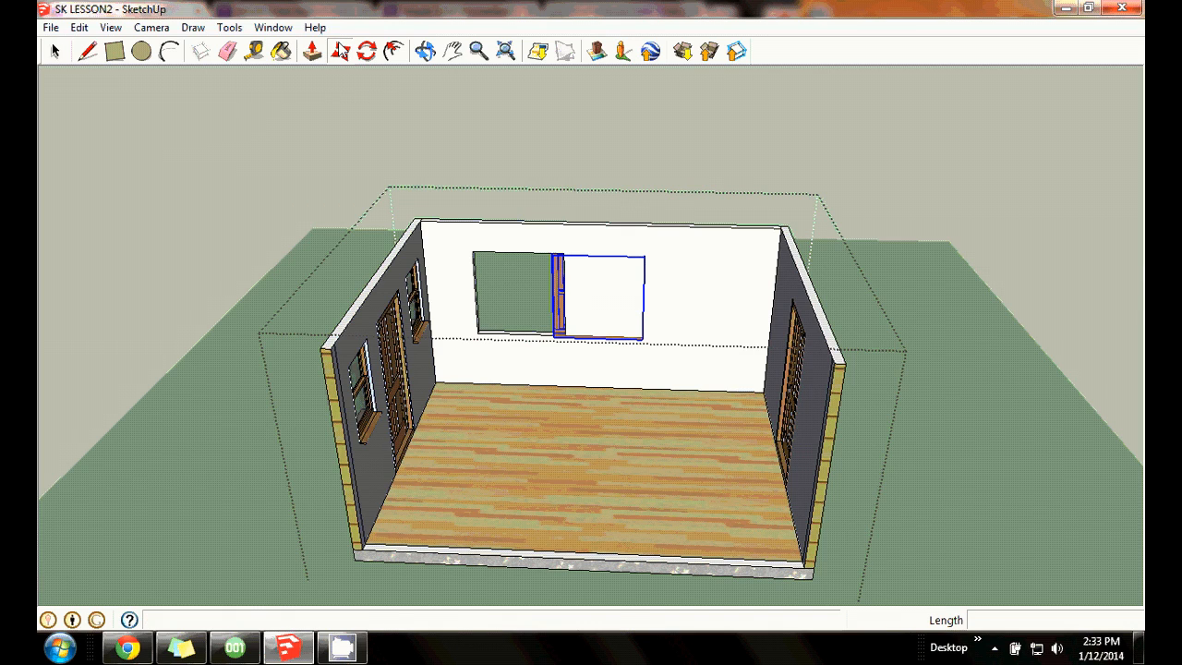
pyautogui.click(619, 294)
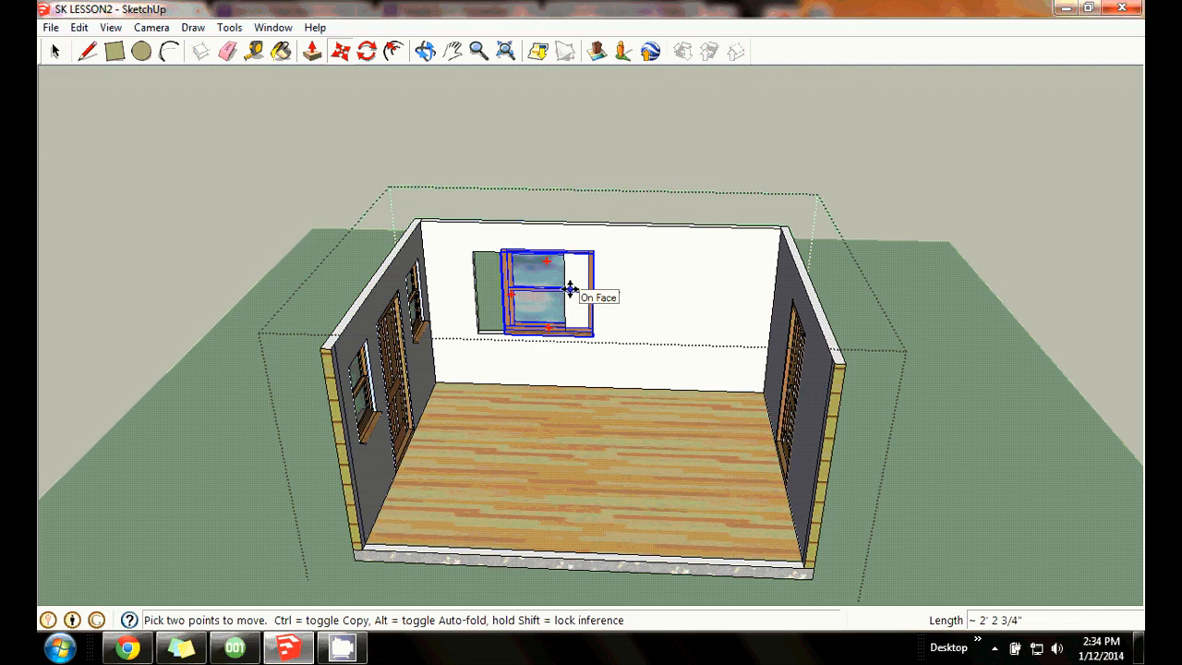
pyautogui.write("3'6")
pyautogui.press('Return')
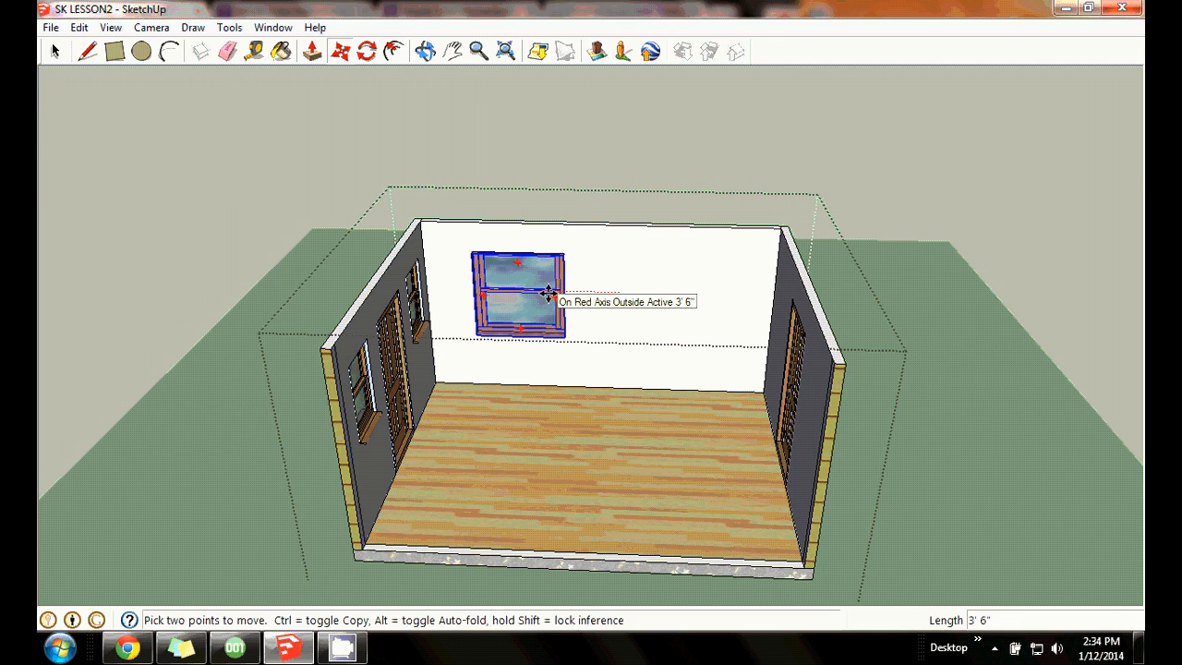
# Hide the door component in the wall without windows so only its opening is left.
pyautogui.click(426, 51)
pyautogui.moveTo(305, 235); pyautogui.dragTo(561, 319)
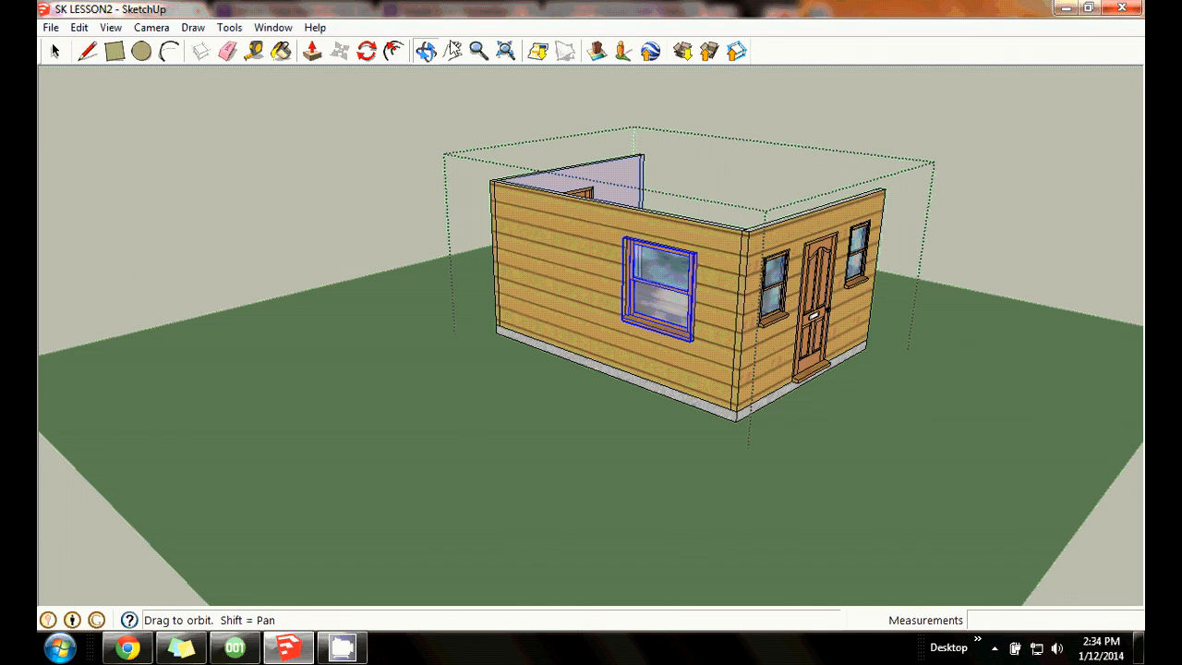
pyautogui.moveTo(873, 216); pyautogui.dragTo(540, 282)
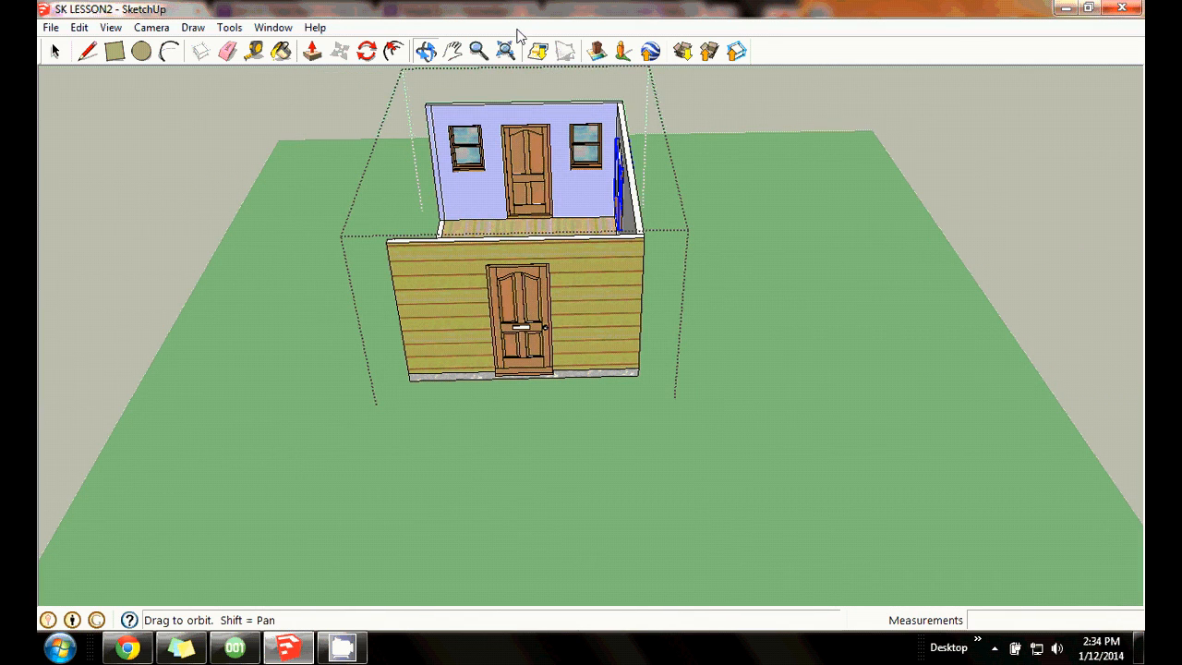
pyautogui.click(480, 52)
pyautogui.moveTo(557, 338); pyautogui.dragTo(601, 200)
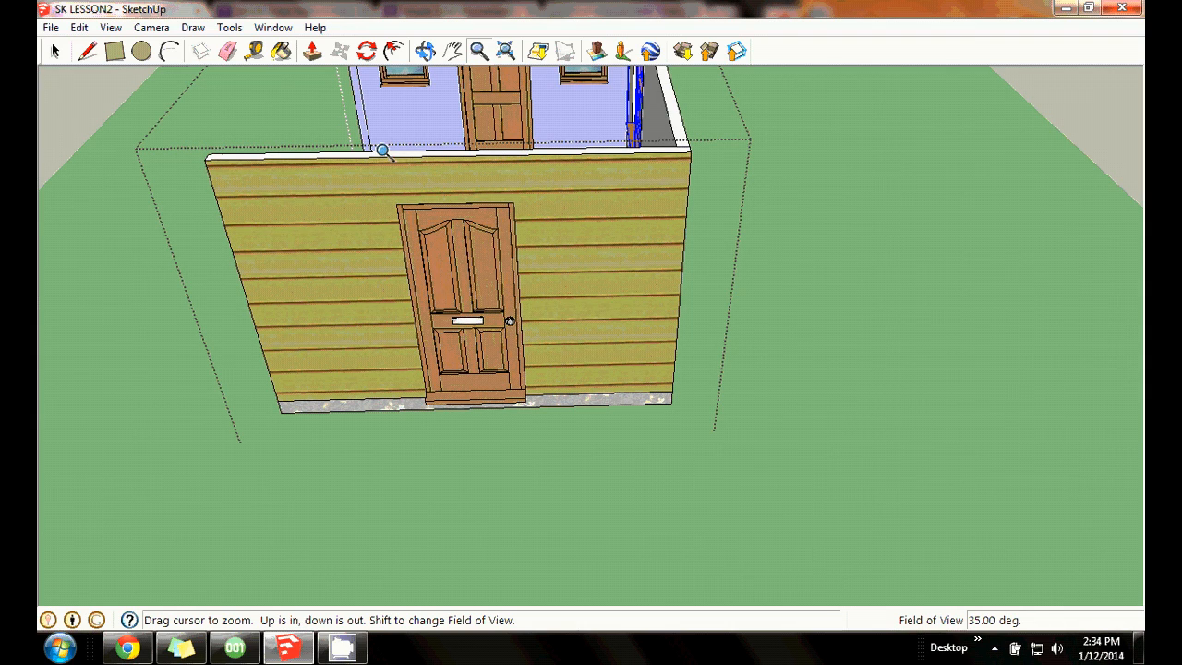
pyautogui.click(55, 51)
pyautogui.click(445, 238)
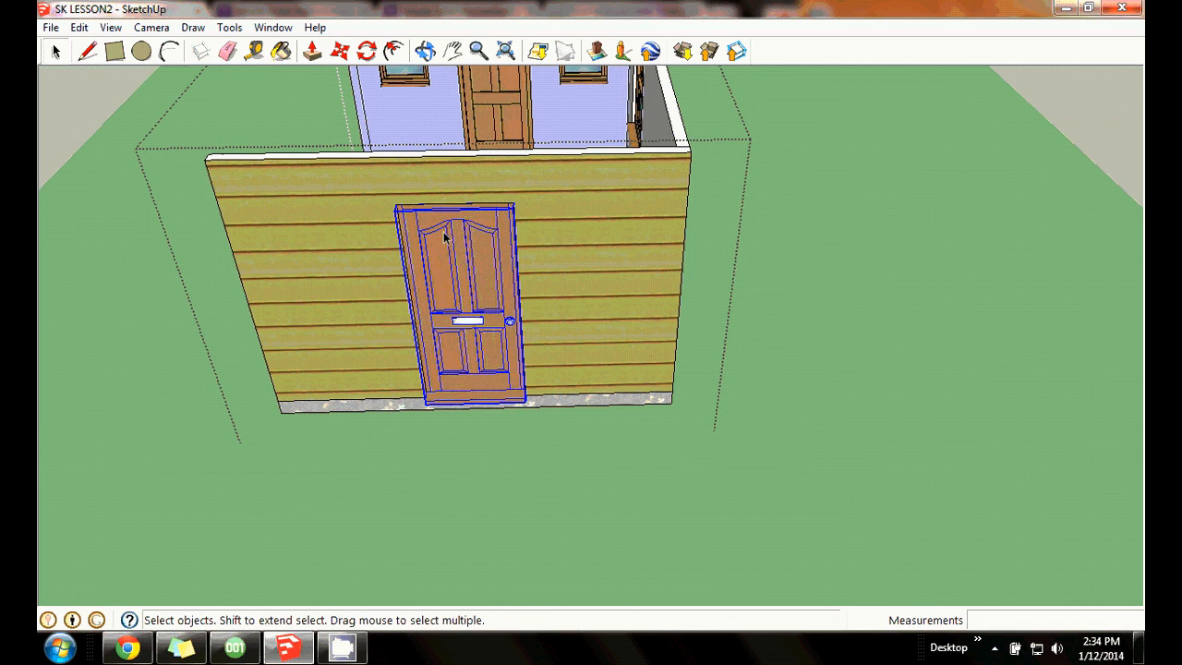
pyautogui.rightClick(444, 230)
pyautogui.click(497, 280)
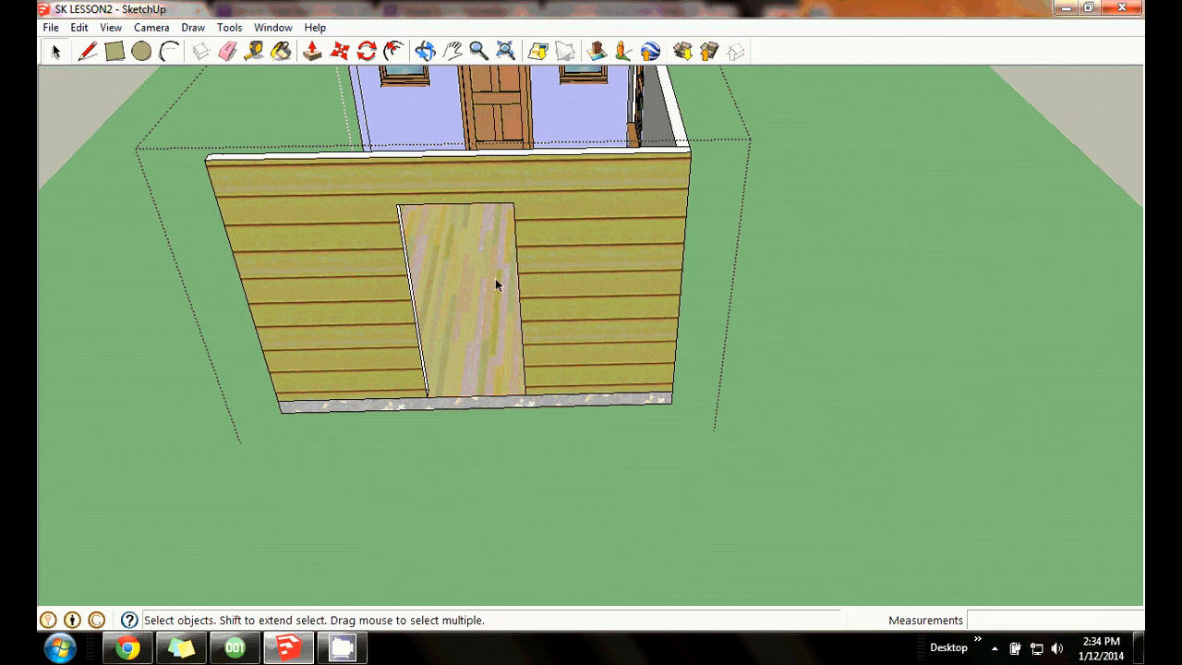
# Select all edges of the empty door opening and move it 2' along its wall, away from the back wall.
pyautogui.click(56, 51)
pyautogui.moveTo(376, 185); pyautogui.dragTo(564, 401)
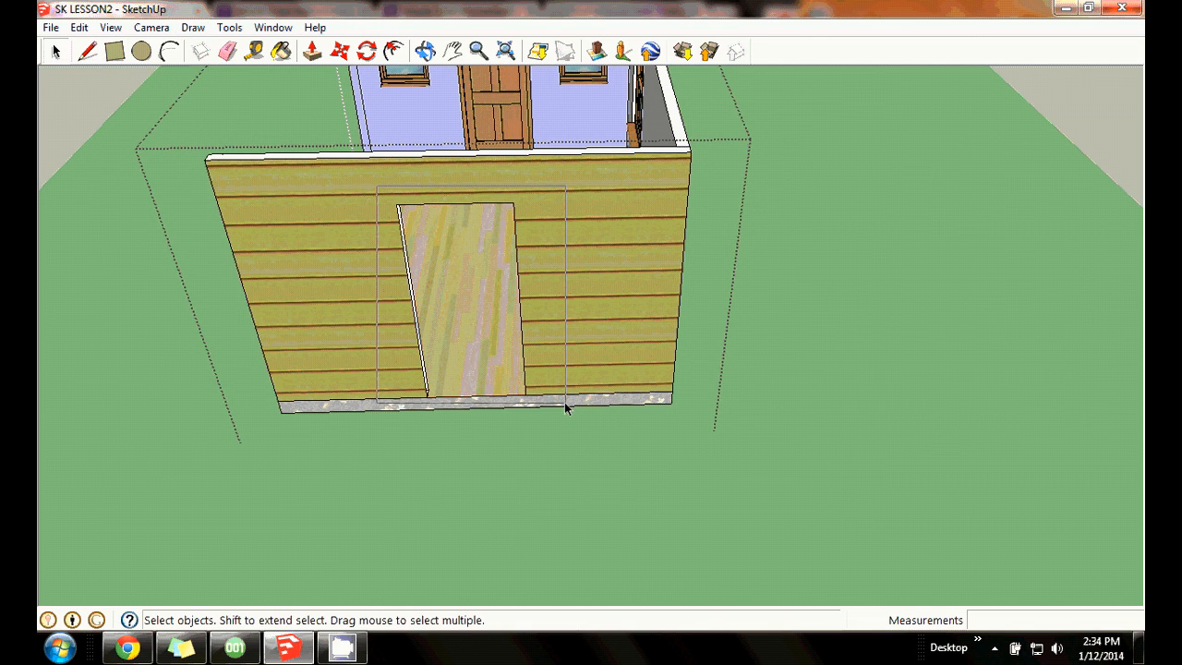
pyautogui.click(312, 51)
pyautogui.click(488, 233)
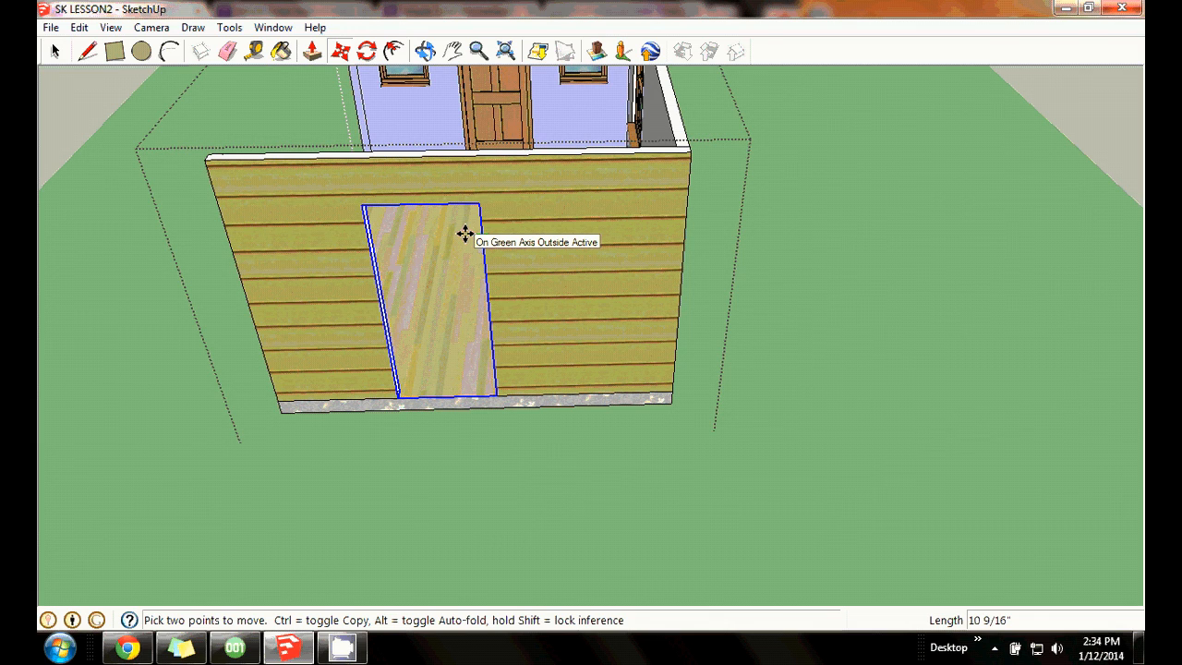
pyautogui.write("2'")
pyautogui.press('Return')
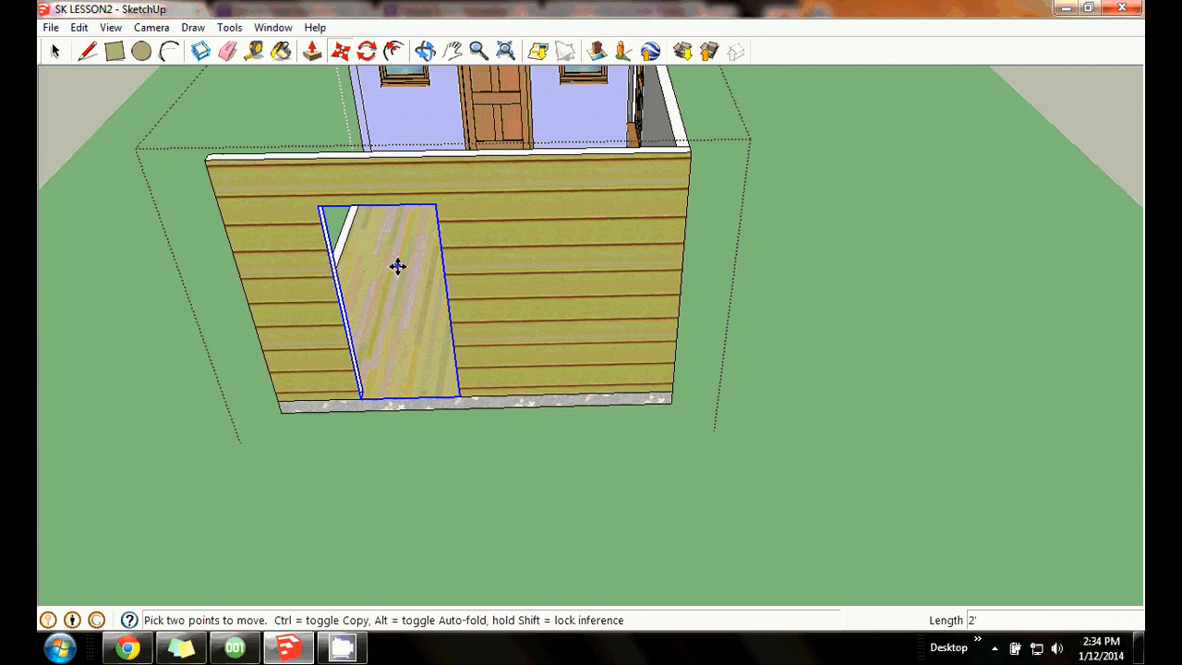
# Unhide the last hidden object, the door component of the wall without windows.
pyautogui.click(425, 51)
pyautogui.moveTo(476, 171); pyautogui.dragTo(480, 295)
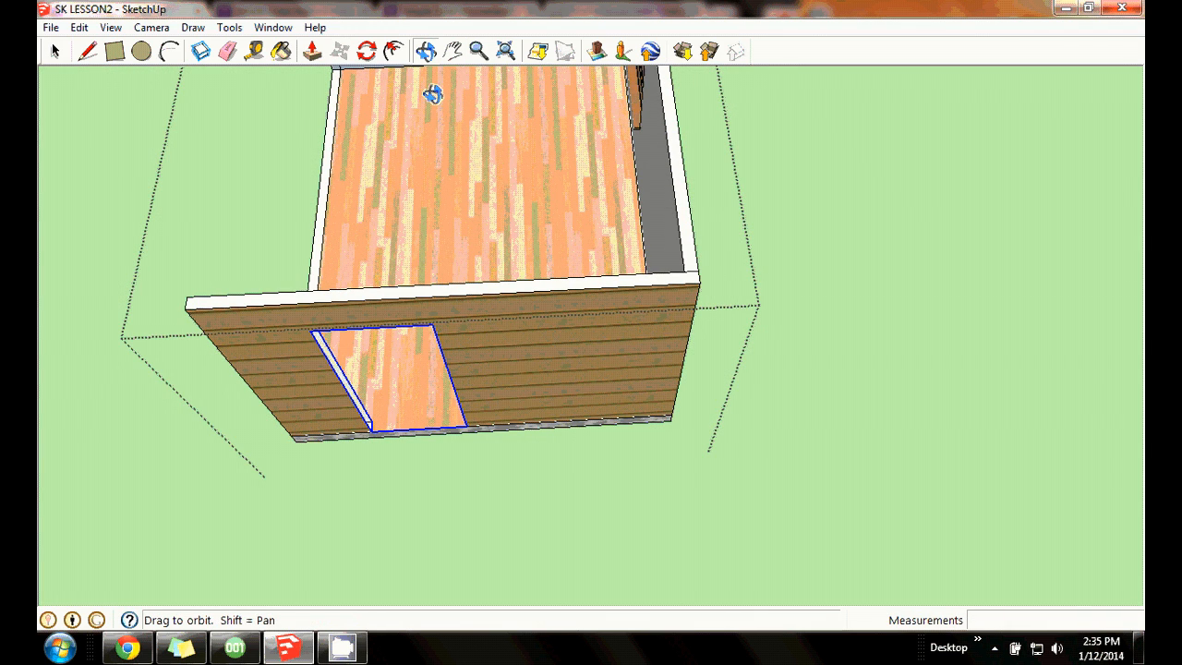
pyautogui.moveTo(501, 205); pyautogui.dragTo(452, 129)
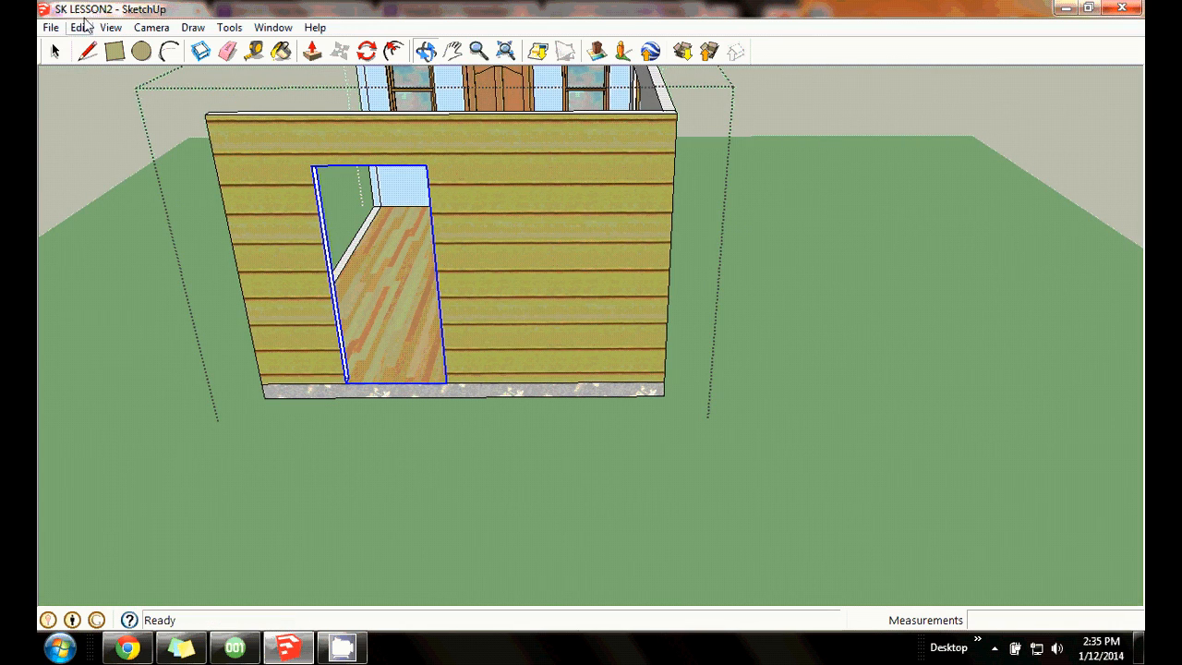
pyautogui.click(79, 29)
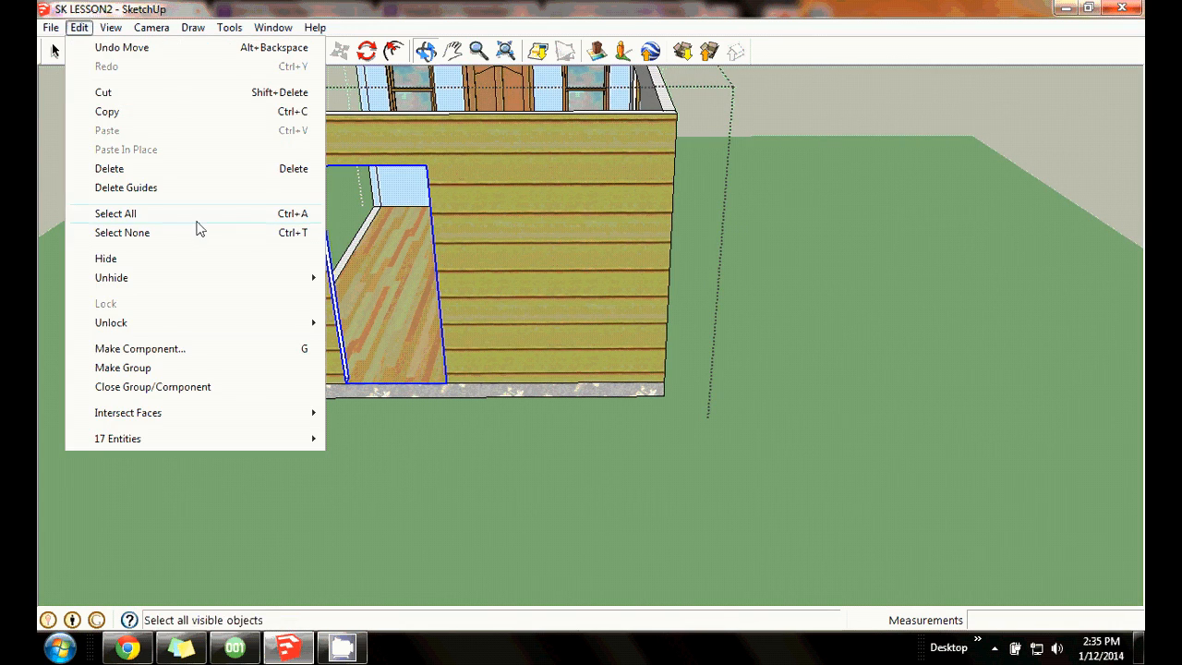
pyautogui.moveTo(274, 289)
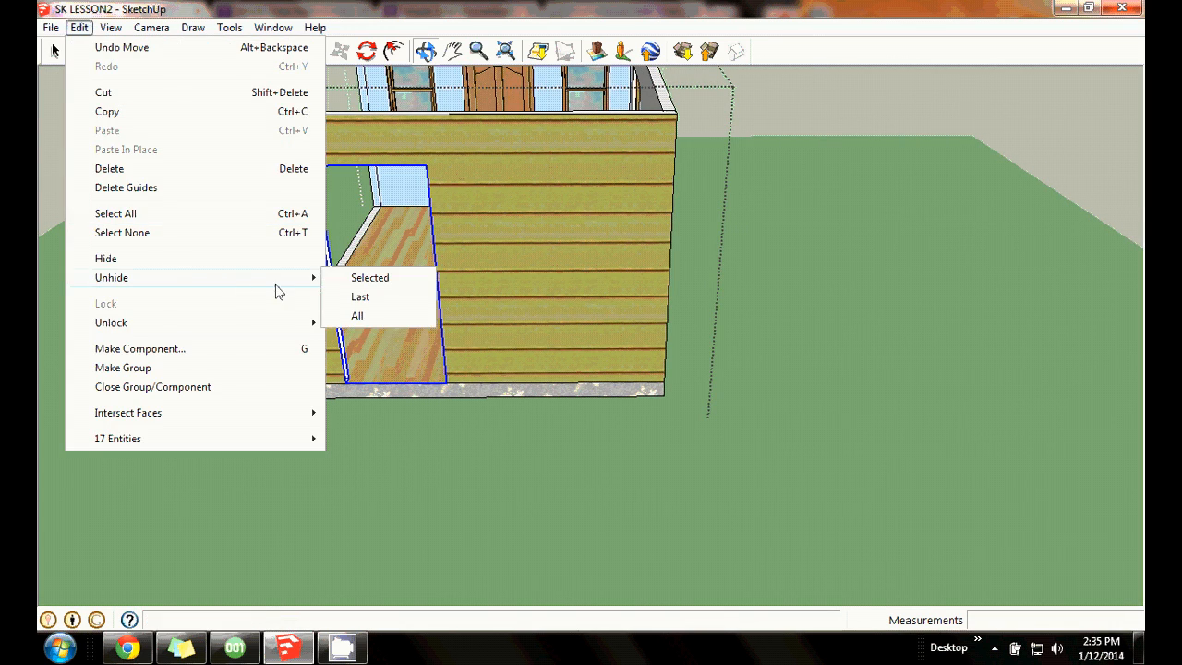
pyautogui.click(360, 297)
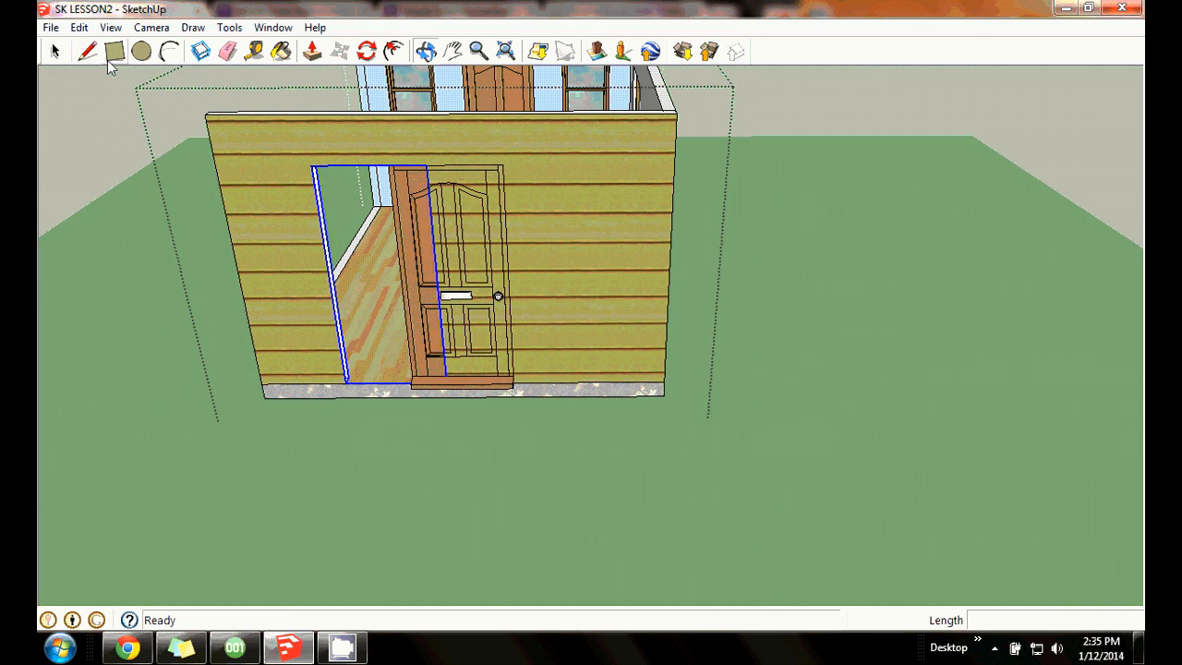
# Move the unhidden door component 2' along its wall into the shifted opening.
pyautogui.click(56, 52)
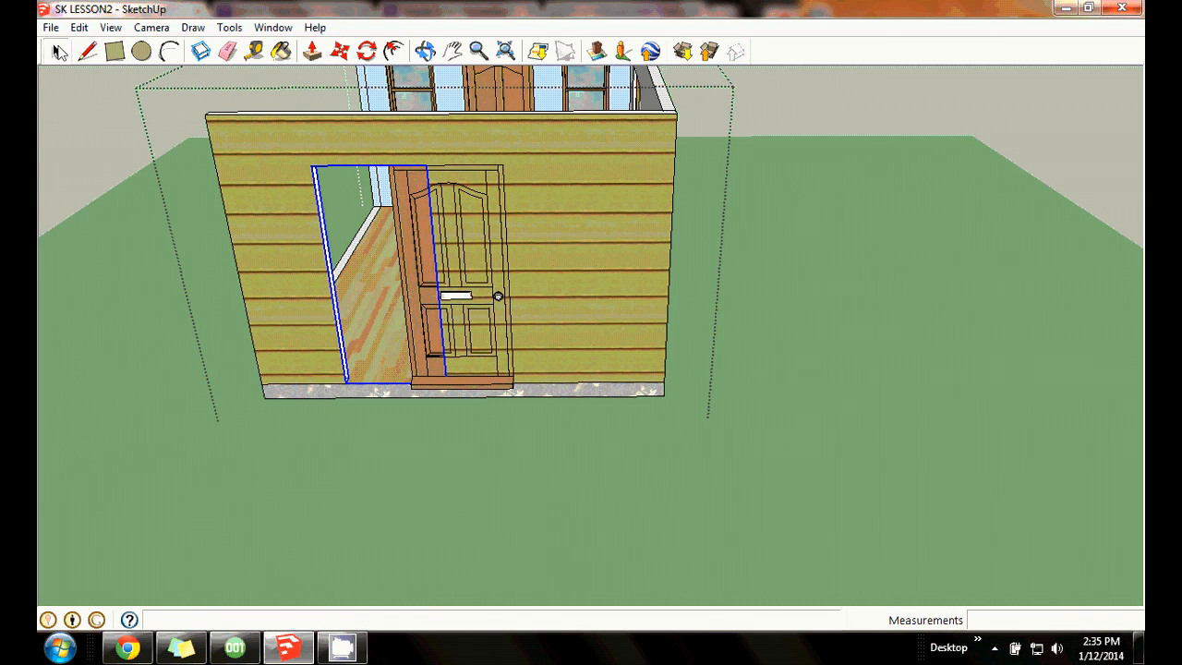
pyautogui.click(468, 227)
pyautogui.click(340, 52)
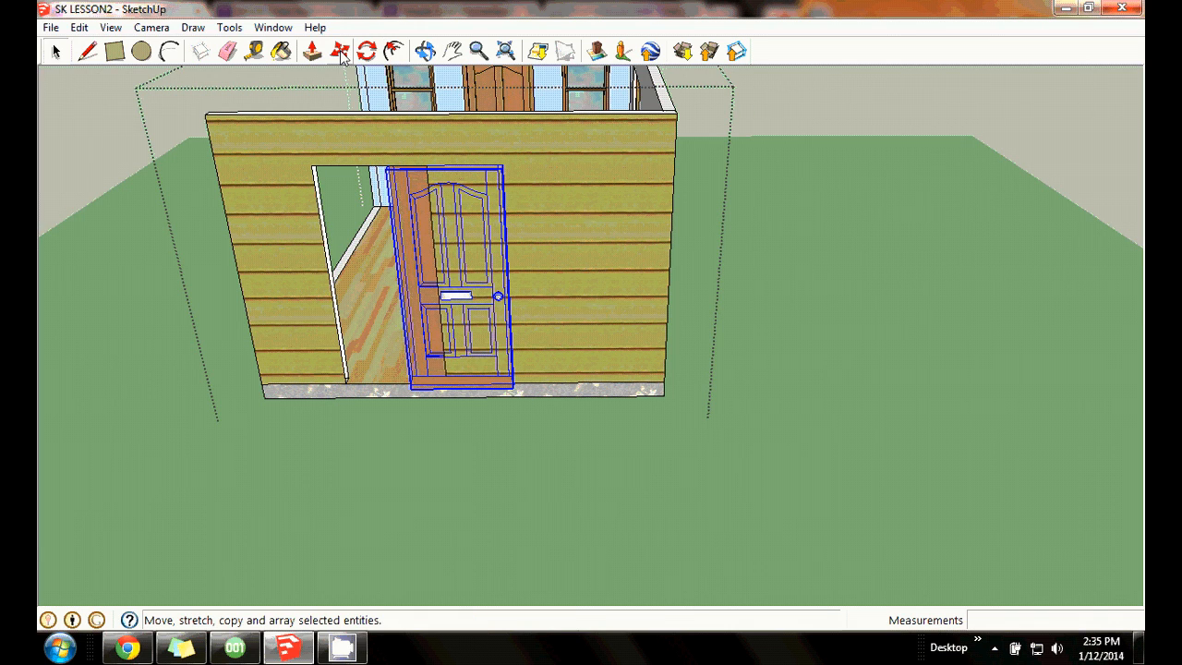
pyautogui.click(453, 195)
pyautogui.write("2'")
pyautogui.press('Return')
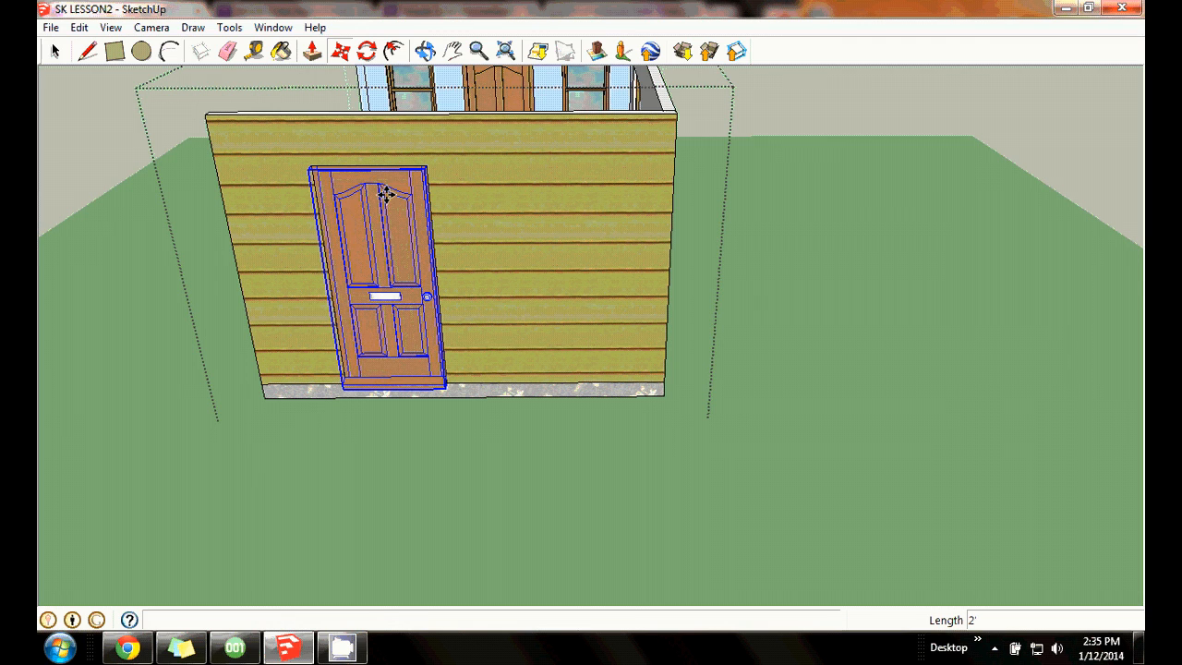
# Examine the room's interior from several angles to check the new positions of the back window and the side door.
pyautogui.click(425, 51)
pyautogui.moveTo(282, 172); pyautogui.dragTo(815, 169)
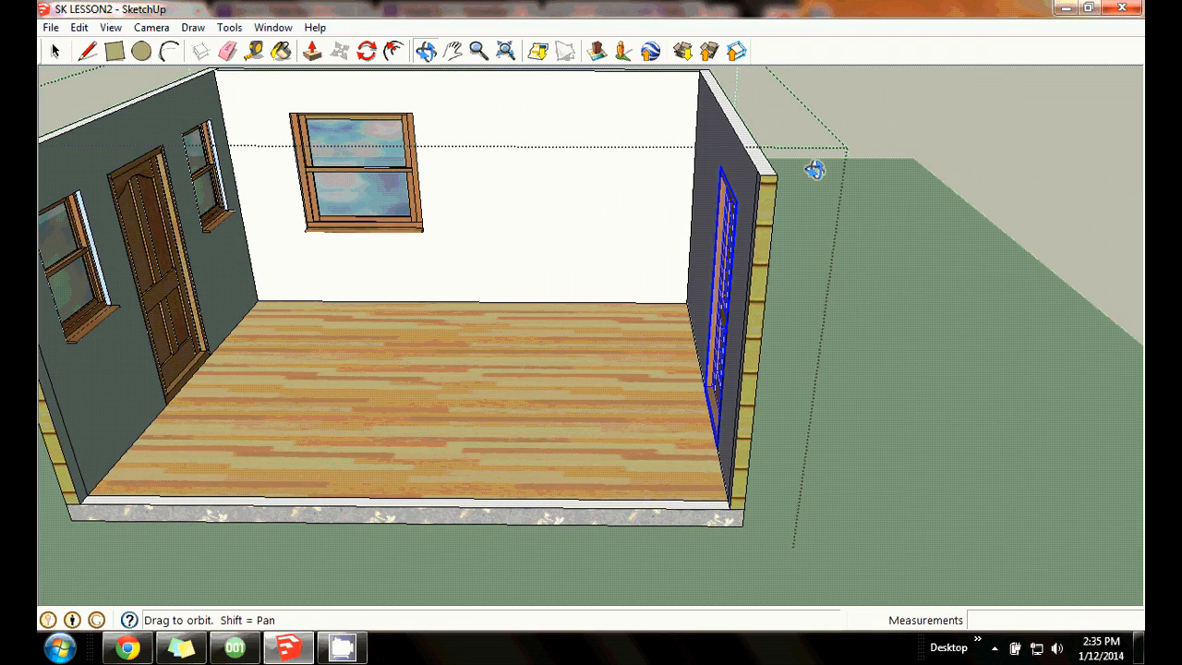
pyautogui.click(453, 53)
pyautogui.moveTo(391, 158); pyautogui.dragTo(501, 166)
pyautogui.click(424, 51)
pyautogui.moveTo(432, 232); pyautogui.dragTo(449, 327)
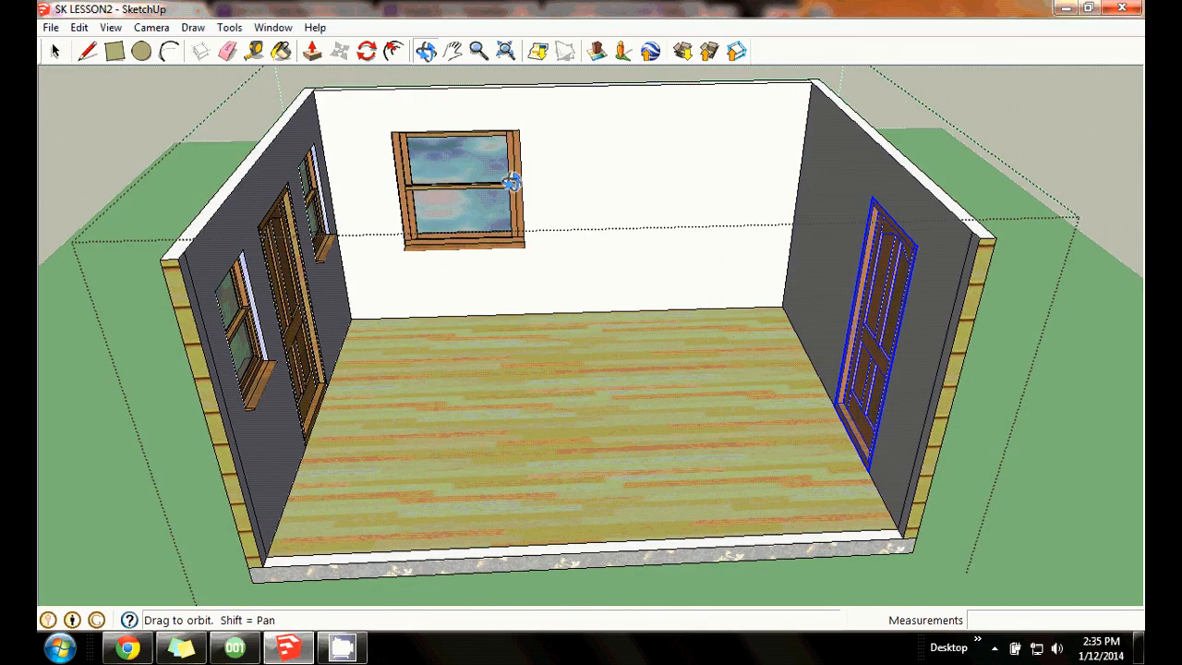
pyautogui.moveTo(818, 298); pyautogui.dragTo(794, 255)
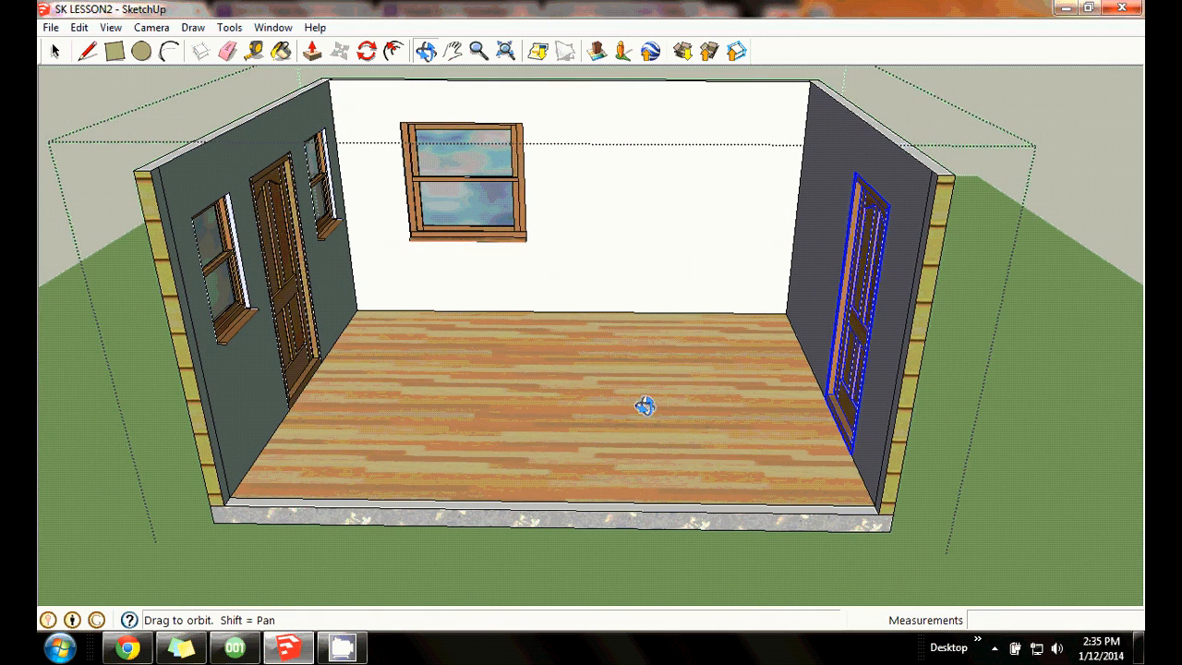
pyautogui.click(479, 50)
pyautogui.moveTo(538, 99); pyautogui.dragTo(543, 163)
pyautogui.click(424, 49)
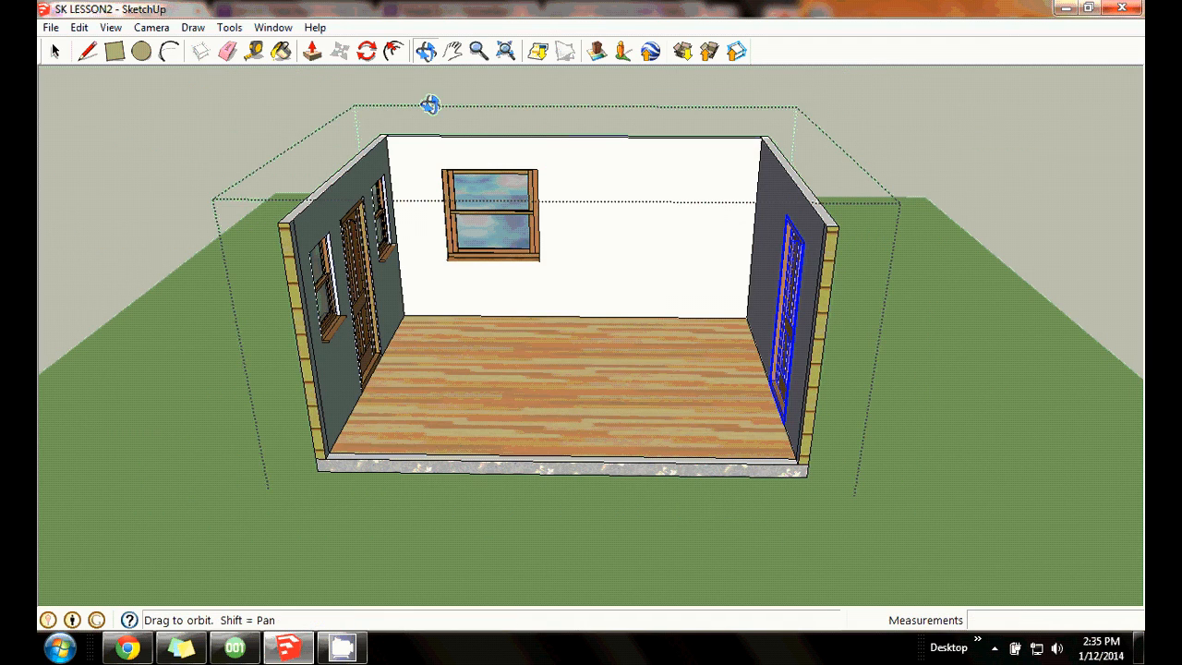
pyautogui.moveTo(433, 104); pyautogui.dragTo(494, 185)
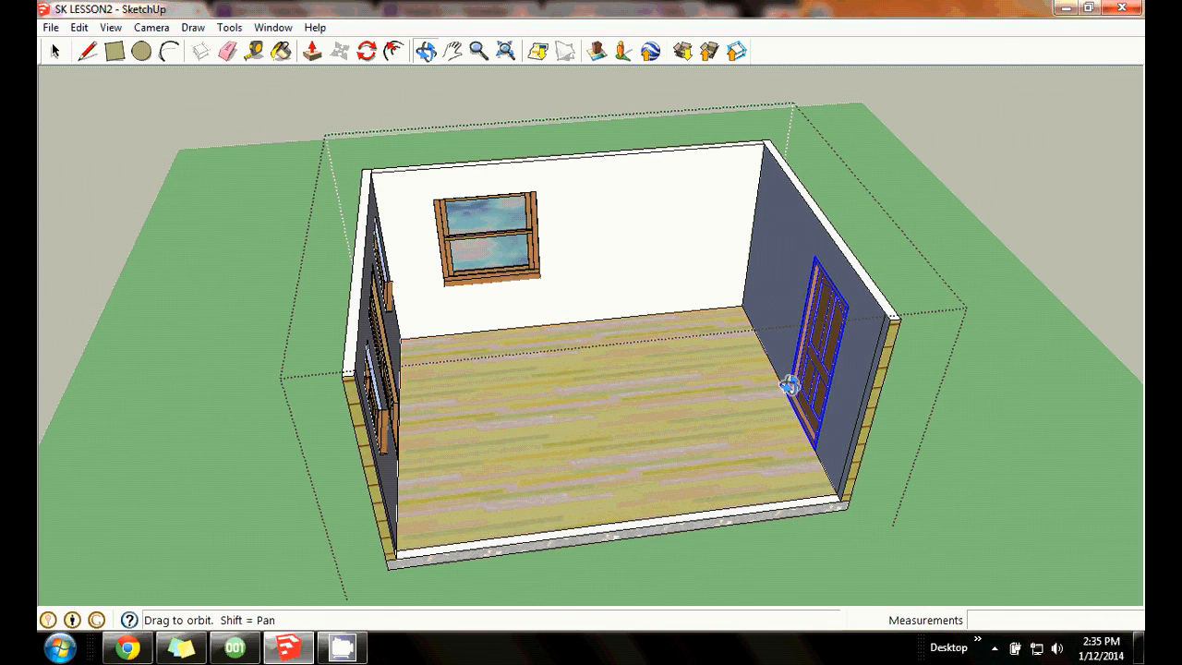
pyautogui.moveTo(609, 390); pyautogui.dragTo(563, 350)
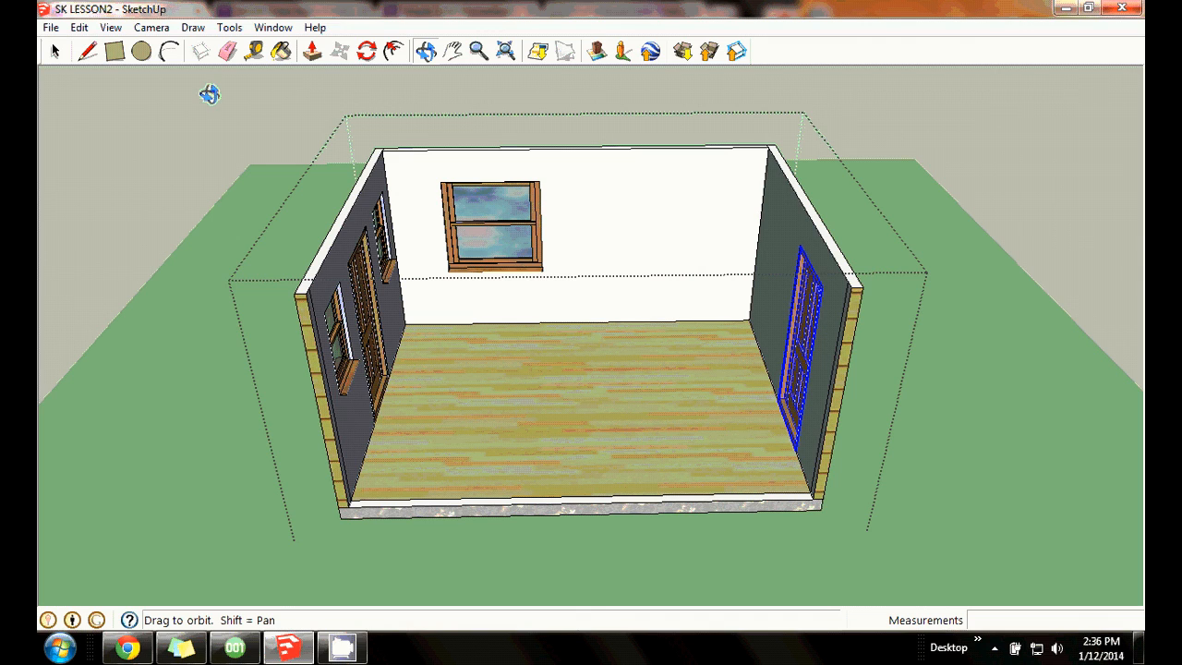
# Leave the house group's editing mode and clear the selection.
pyautogui.click(55, 52)
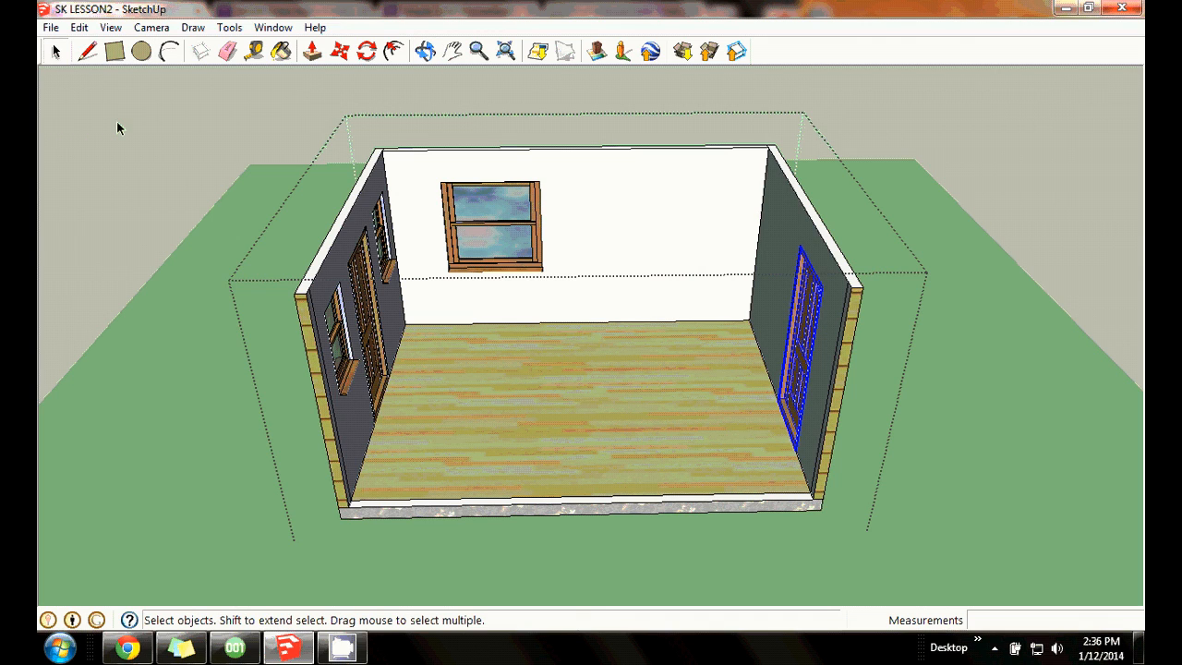
pyautogui.click(152, 159)
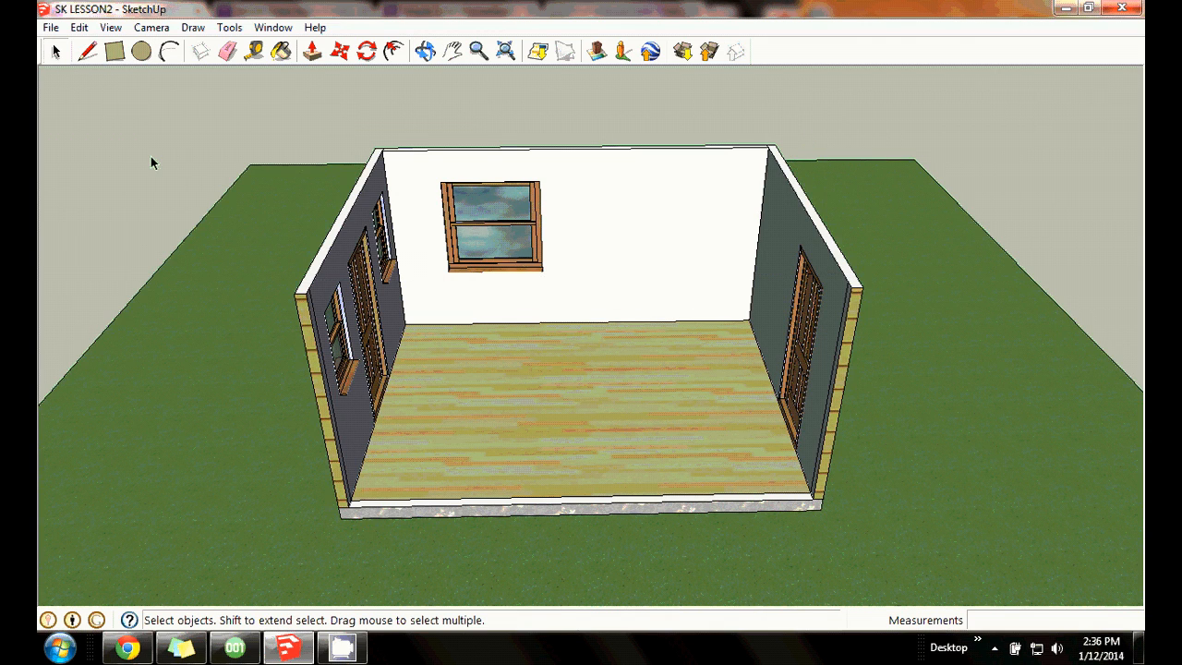
pyautogui.click(425, 50)
pyautogui.moveTo(496, 113)
pyautogui.mouseDown()
pyautogui.moveTo(552, 230)
pyautogui.moveTo(432, 183)
pyautogui.moveTo(461, 108)
pyautogui.moveTo(581, 108)
pyautogui.moveTo(481, 109)
pyautogui.mouseUp()
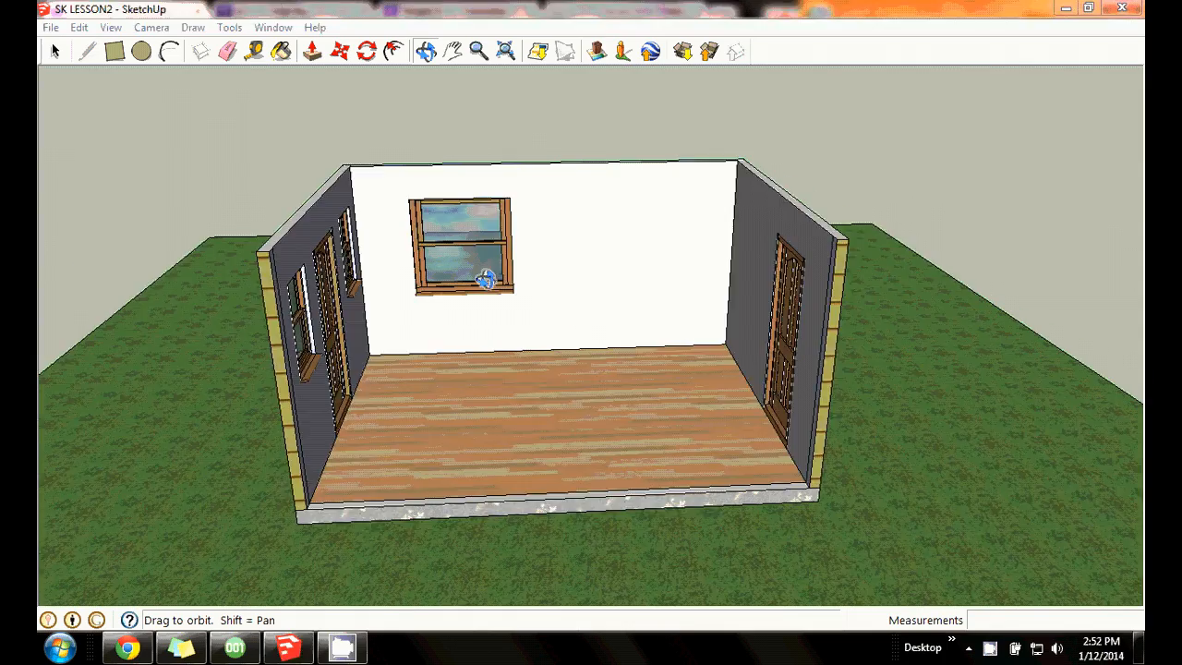
# Use the Tape Measure to mark a point 7' along the back wall's base from the corner at the single-door wall.
pyautogui.moveTo(486, 279); pyautogui.dragTo(575, 317)
pyautogui.moveTo(761, 361); pyautogui.dragTo(680, 316)
pyautogui.moveTo(558, 266); pyautogui.dragTo(545, 321)
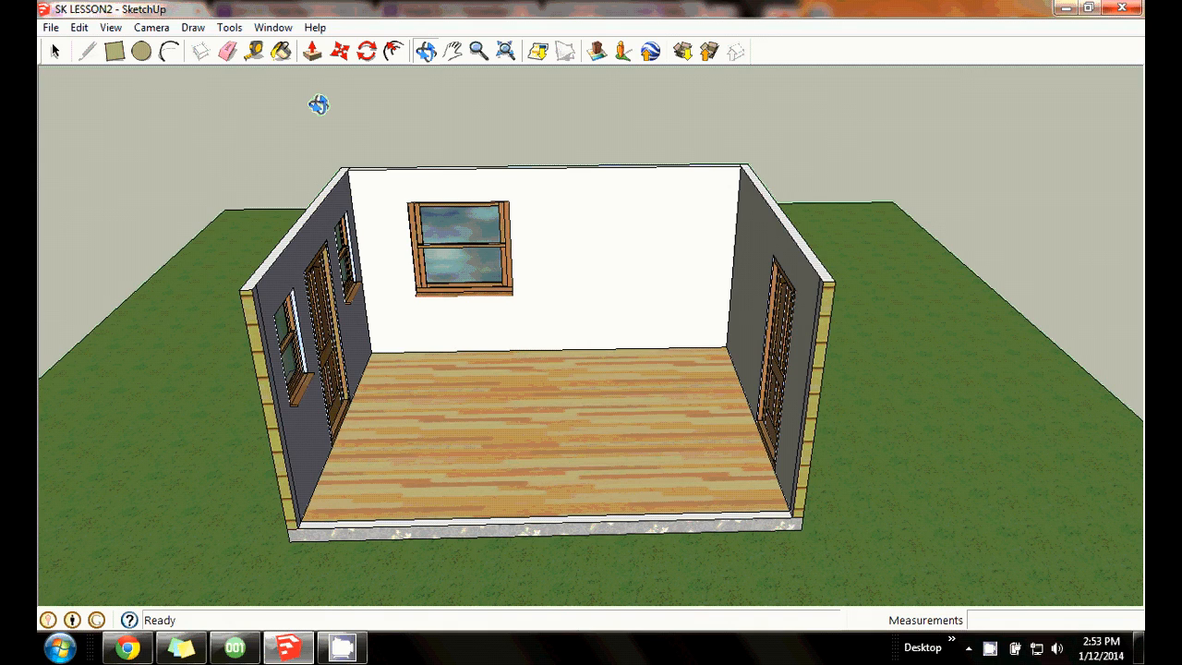
pyautogui.click(255, 52)
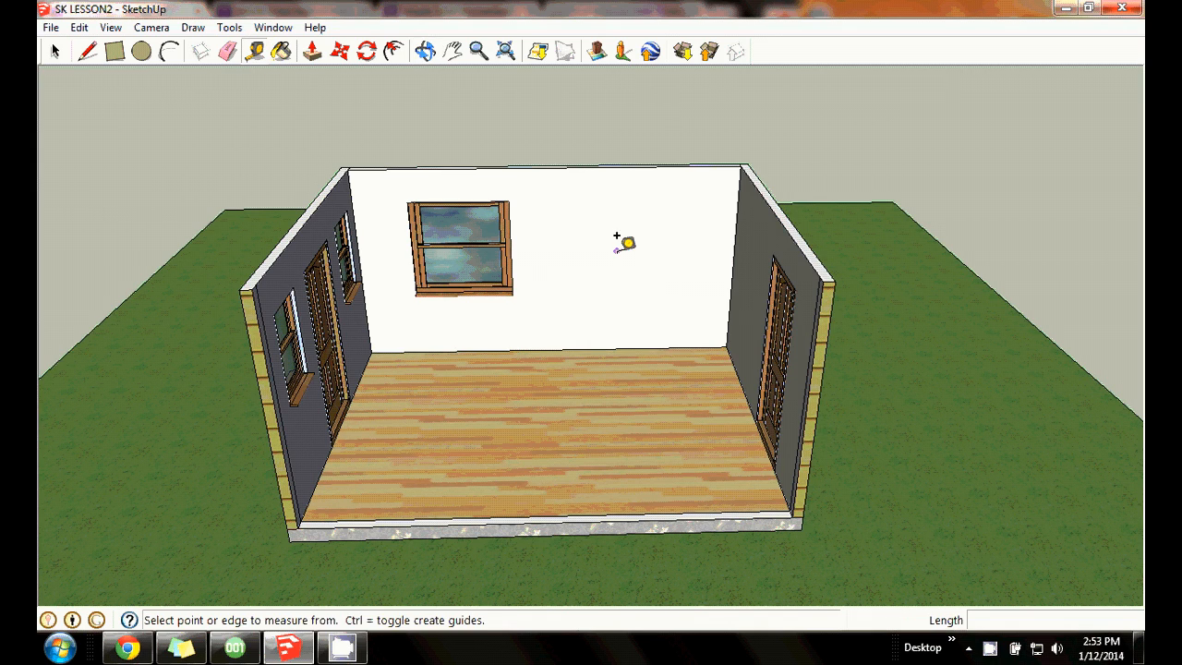
pyautogui.click(726, 328)
pyautogui.press('space')
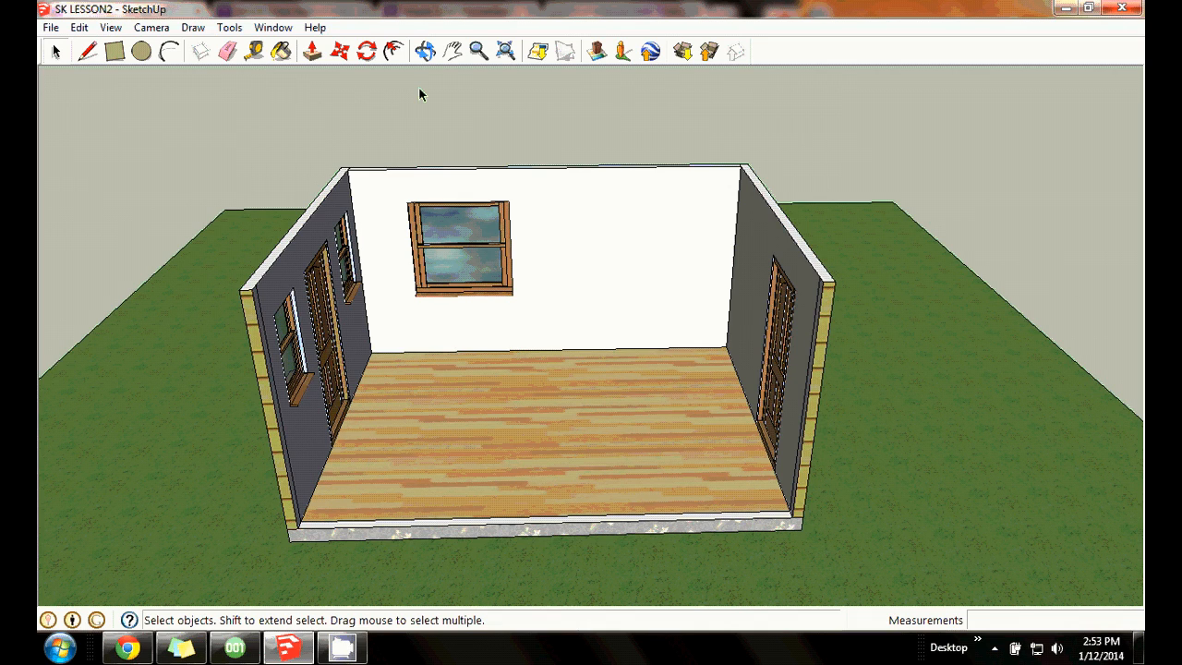
pyautogui.click(255, 52)
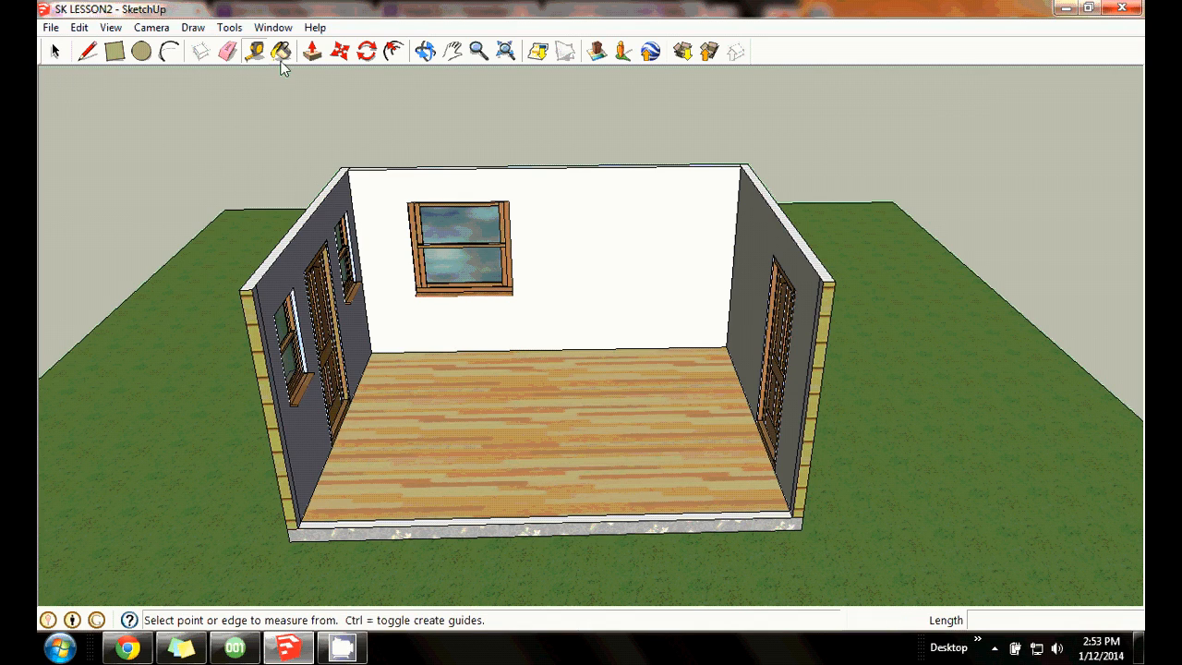
pyautogui.click(727, 344)
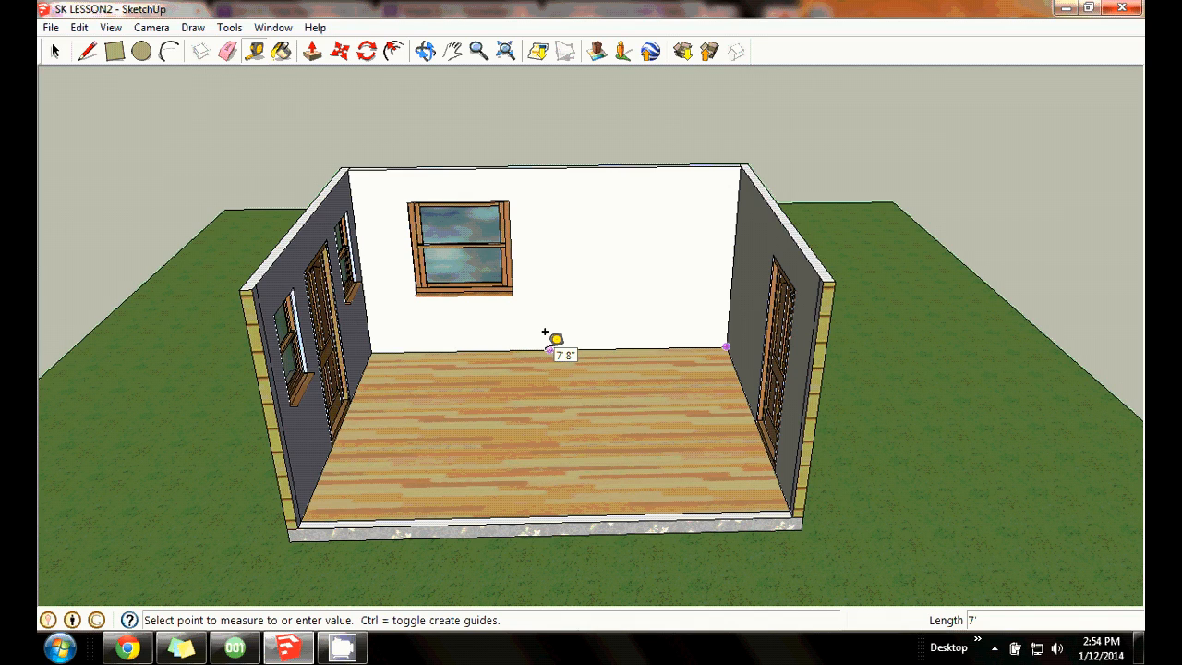
pyautogui.click(545, 333)
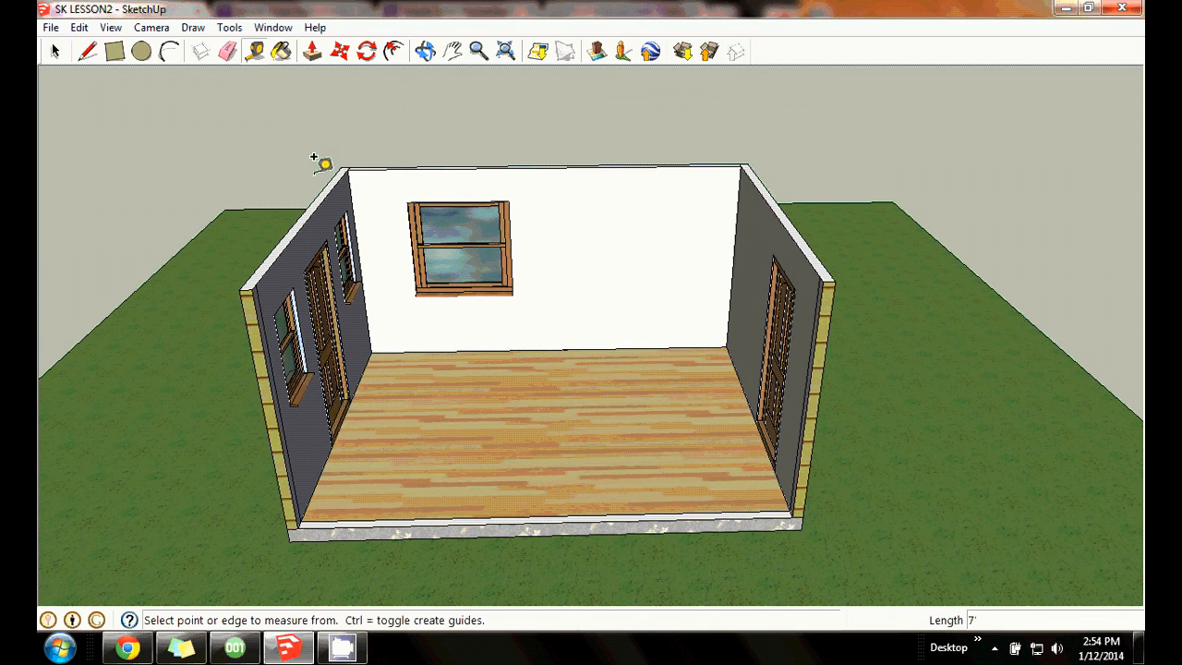
# Draw a 4" wide, 8' tall strip on the back wall, starting from the marked 7' point at its base.
pyautogui.click(87, 52)
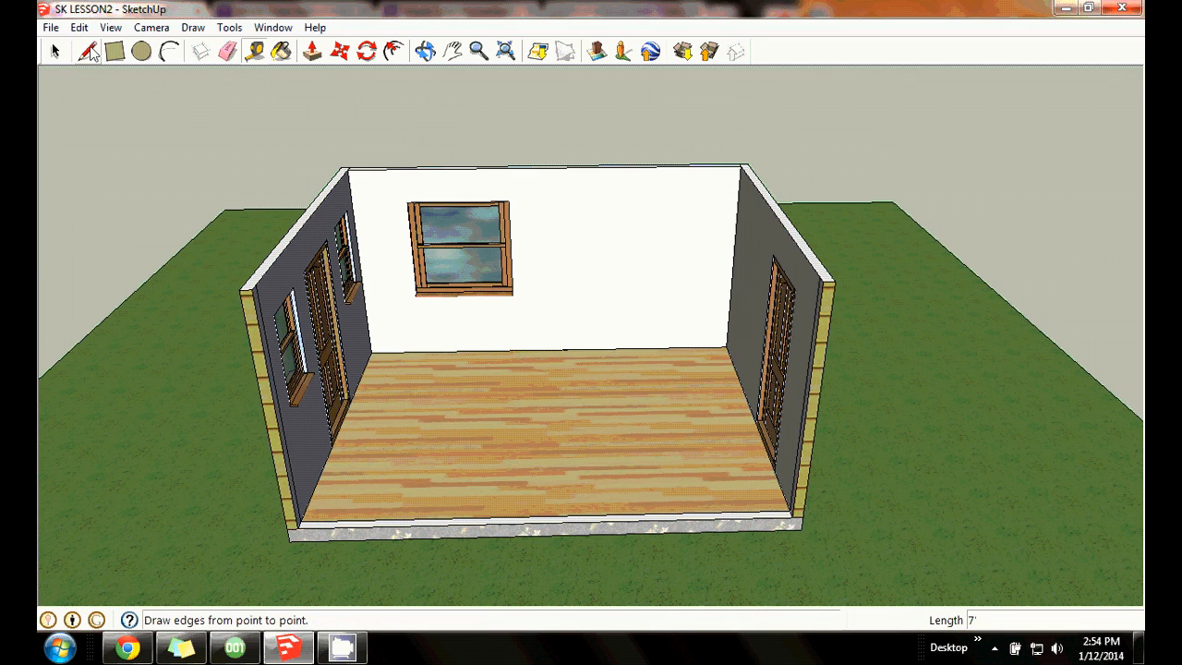
pyautogui.click(565, 349)
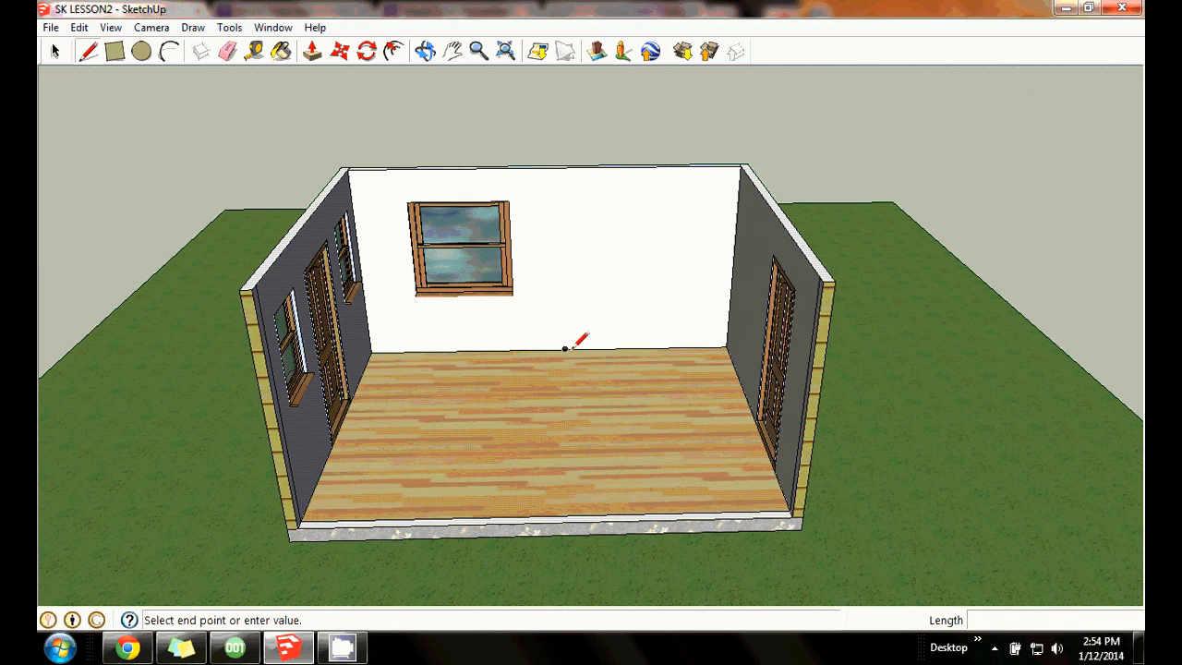
pyautogui.click(563, 168)
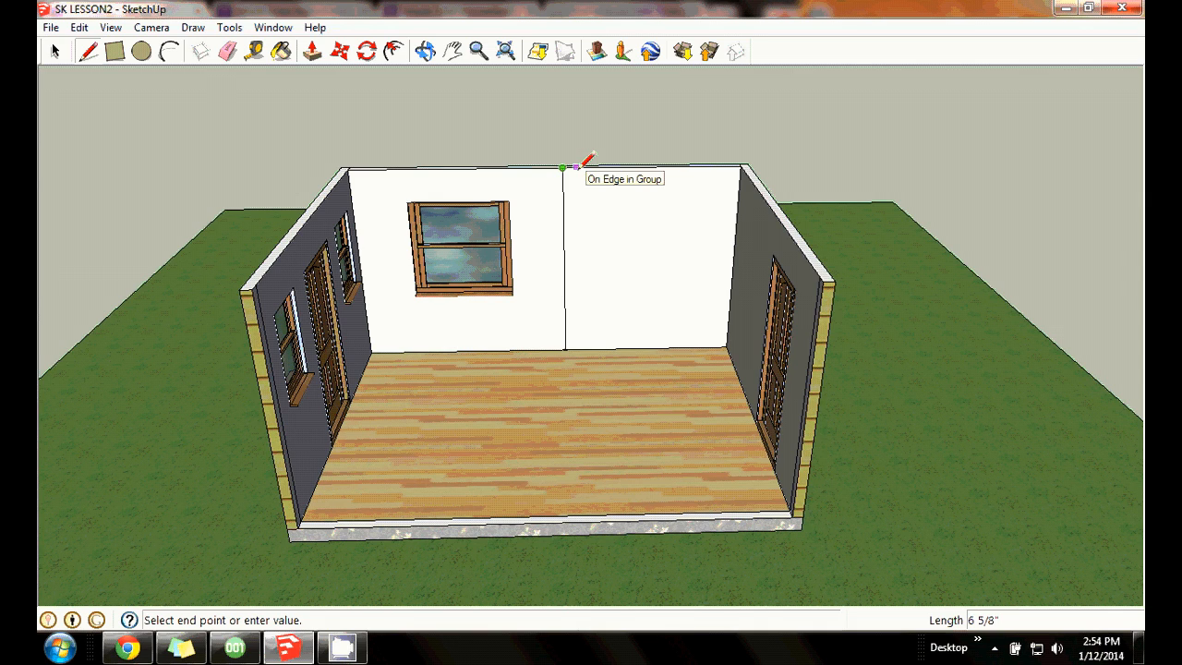
pyautogui.click(572, 167)
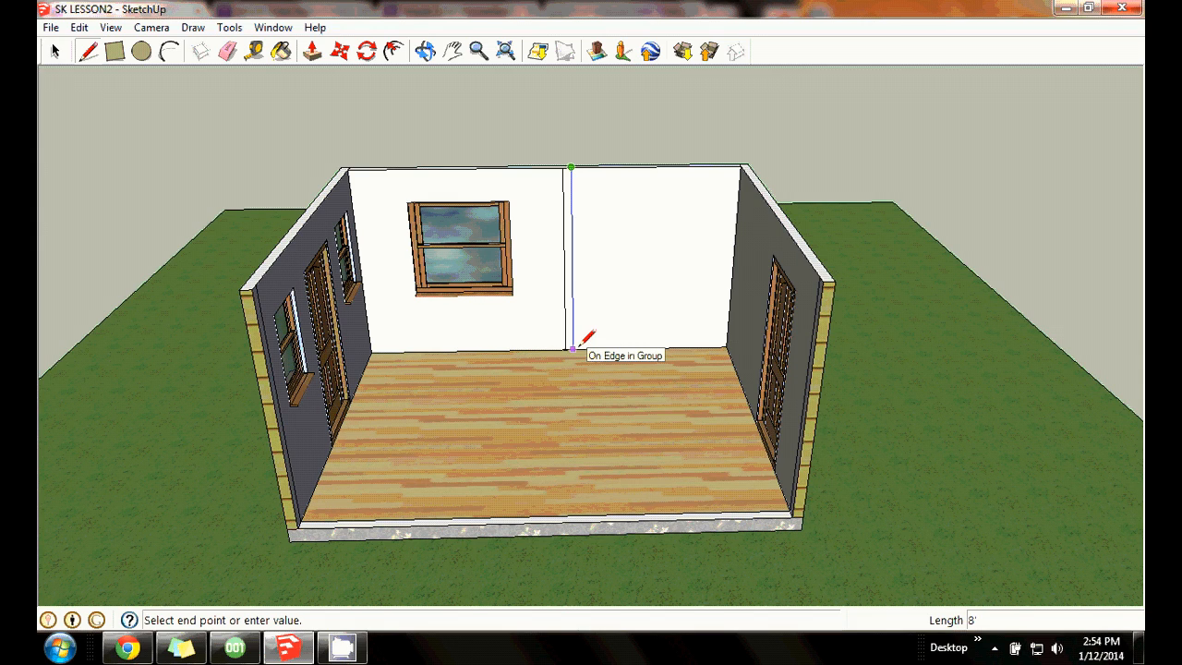
pyautogui.click(573, 348)
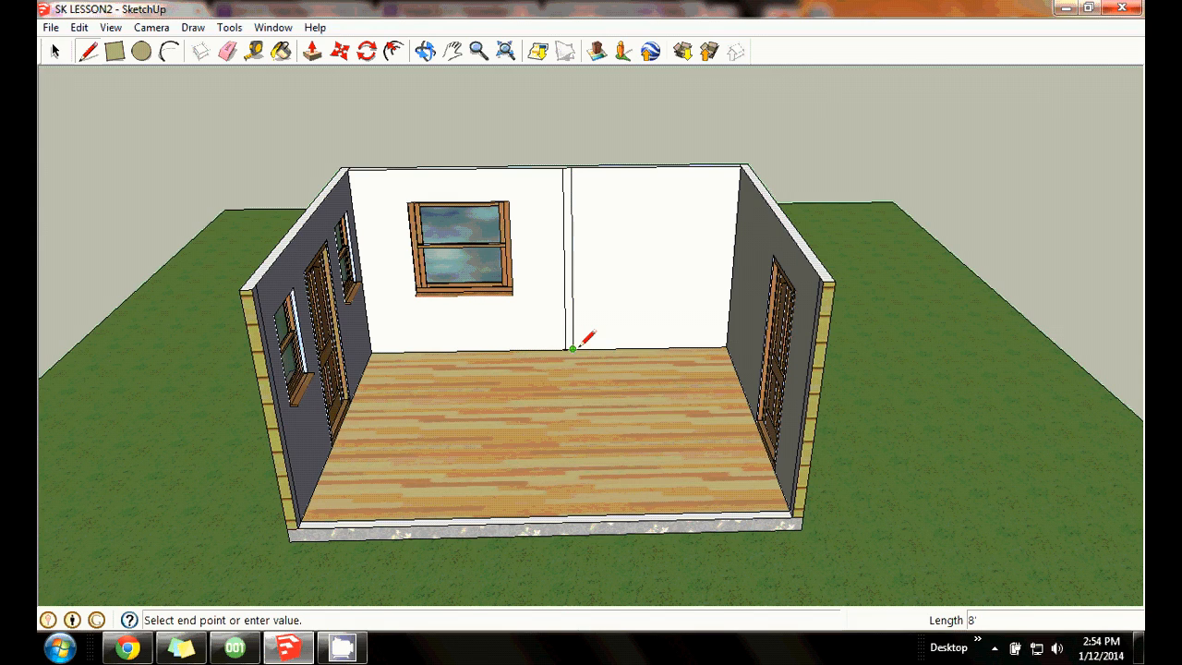
pyautogui.click(572, 348)
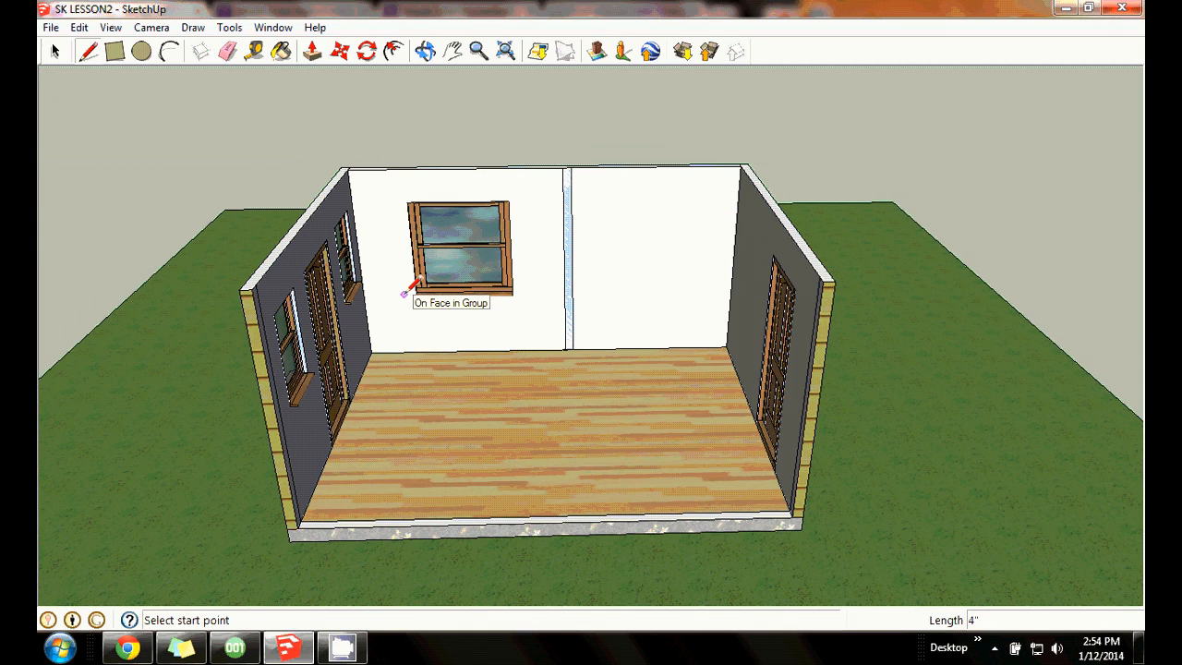
# Push/Pull the 4" strip 6' into the room to form a partition wall.
pyautogui.click(312, 51)
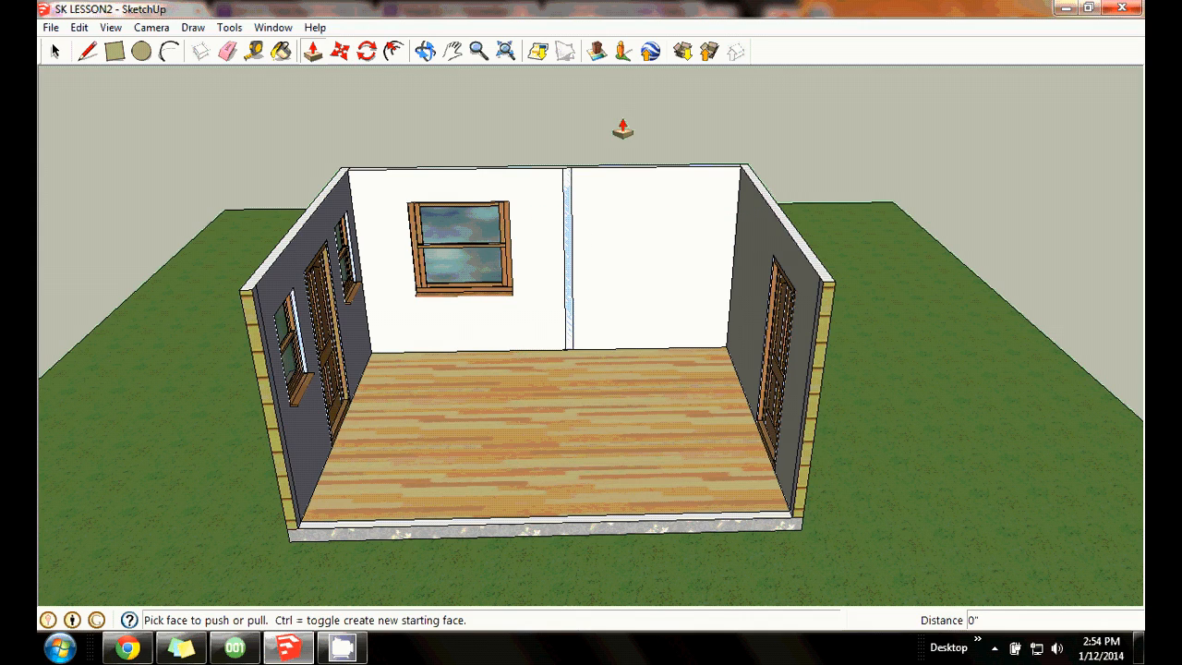
pyautogui.click(568, 214)
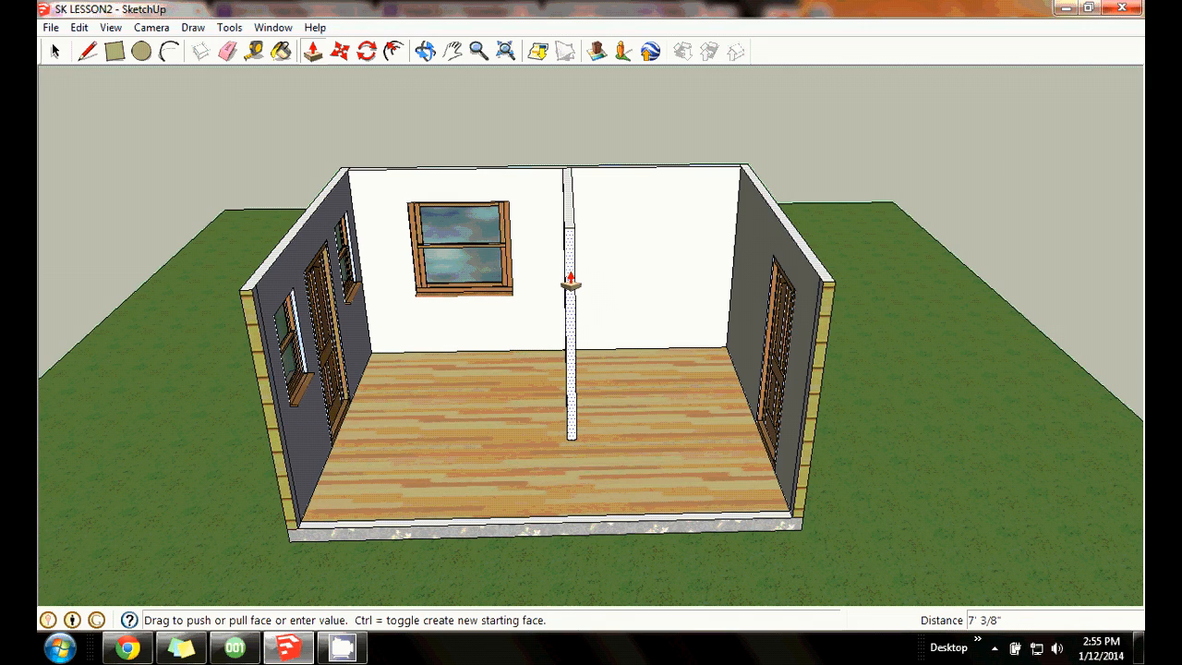
pyautogui.write("6'")
pyautogui.press('Return')
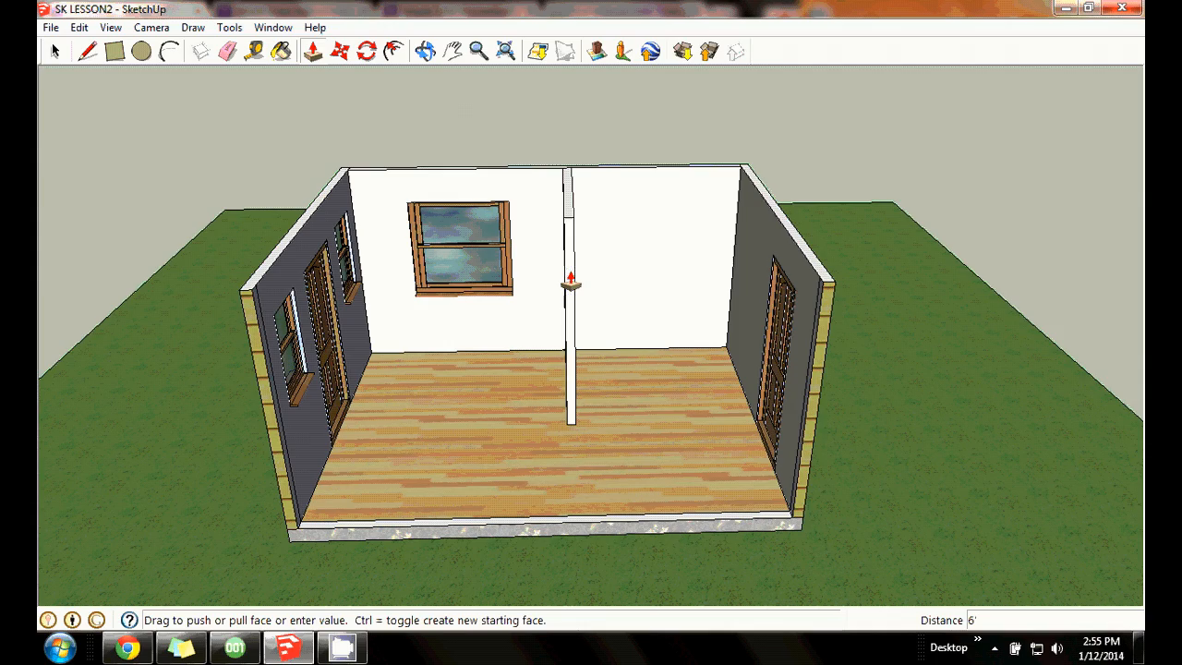
# Examine the new partition wall from above and from several sides of the room.
pyautogui.click(425, 51)
pyautogui.moveTo(820, 206); pyautogui.dragTo(509, 253)
pyautogui.moveTo(595, 234); pyautogui.dragTo(707, 388)
pyautogui.moveTo(638, 346); pyautogui.dragTo(714, 231)
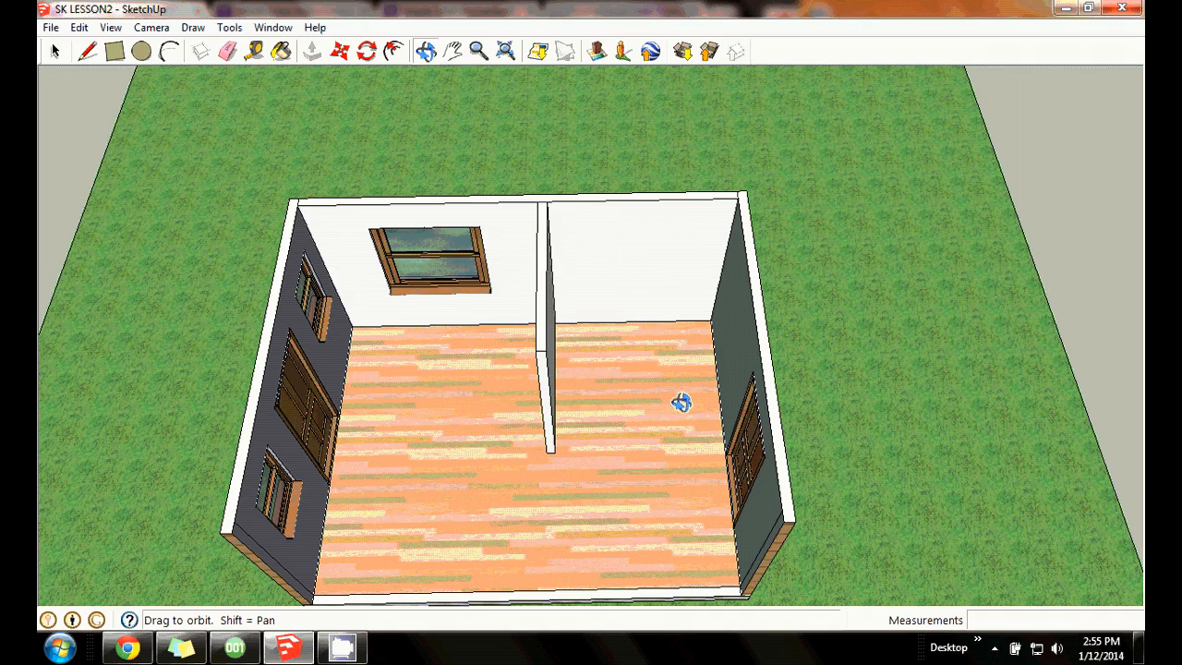
pyautogui.moveTo(622, 381); pyautogui.dragTo(585, 464)
pyautogui.moveTo(712, 453); pyautogui.dragTo(730, 370)
pyautogui.moveTo(652, 298); pyautogui.dragTo(631, 188)
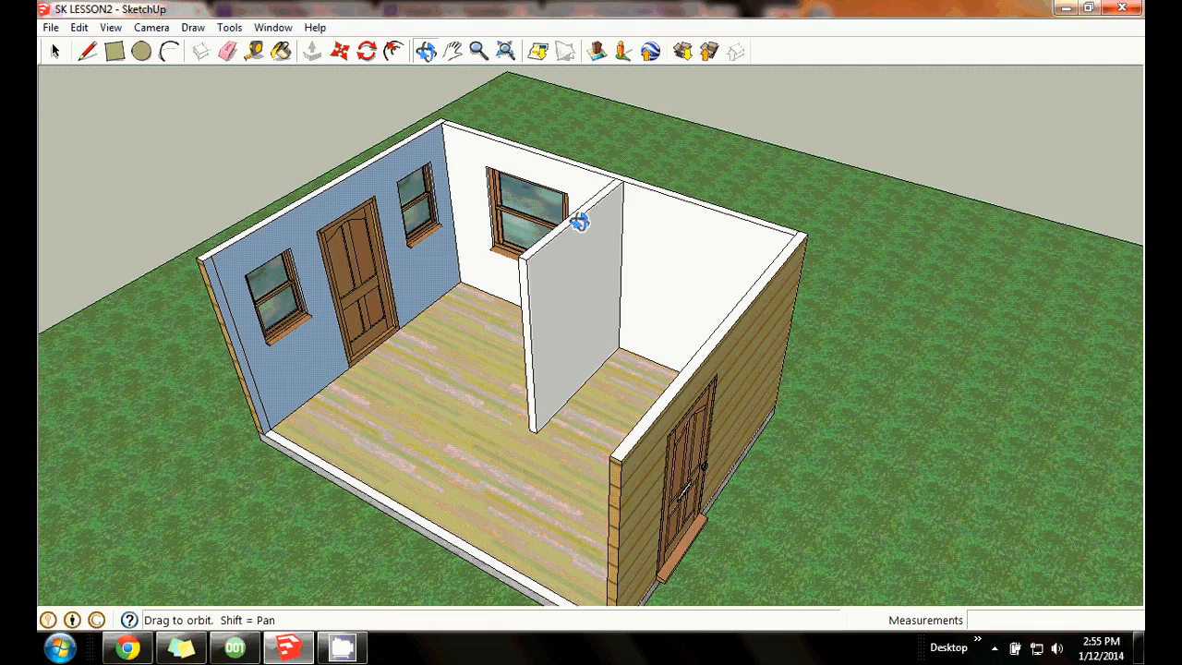
pyautogui.moveTo(585, 150); pyautogui.dragTo(760, 203)
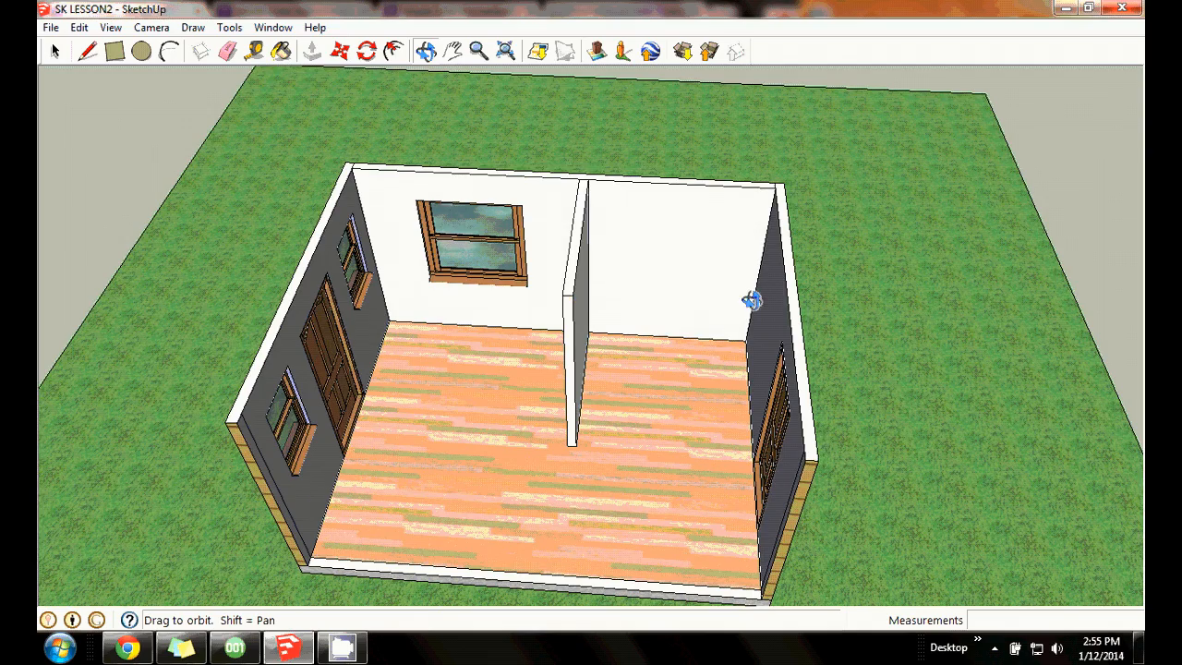
pyautogui.moveTo(778, 301); pyautogui.dragTo(604, 313)
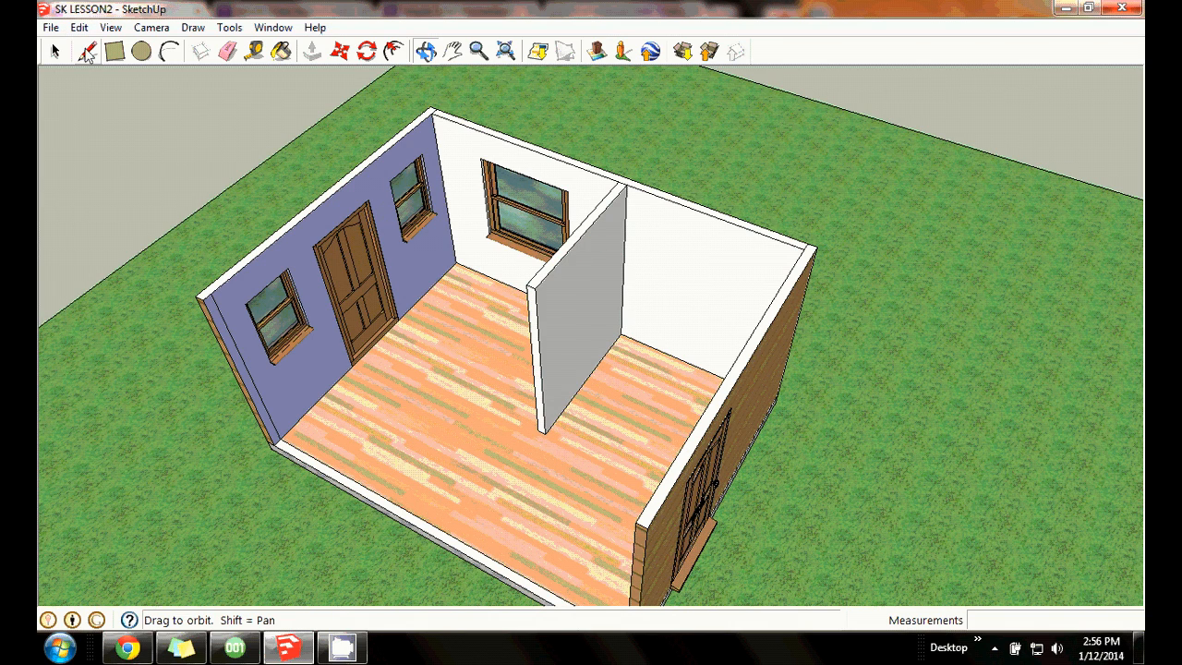
# Draw an edge from the partition's free end to the single-door wall, and an 8' by 6'8" rectangular face beneath it down to the floor.
pyautogui.click(88, 50)
pyautogui.click(535, 288)
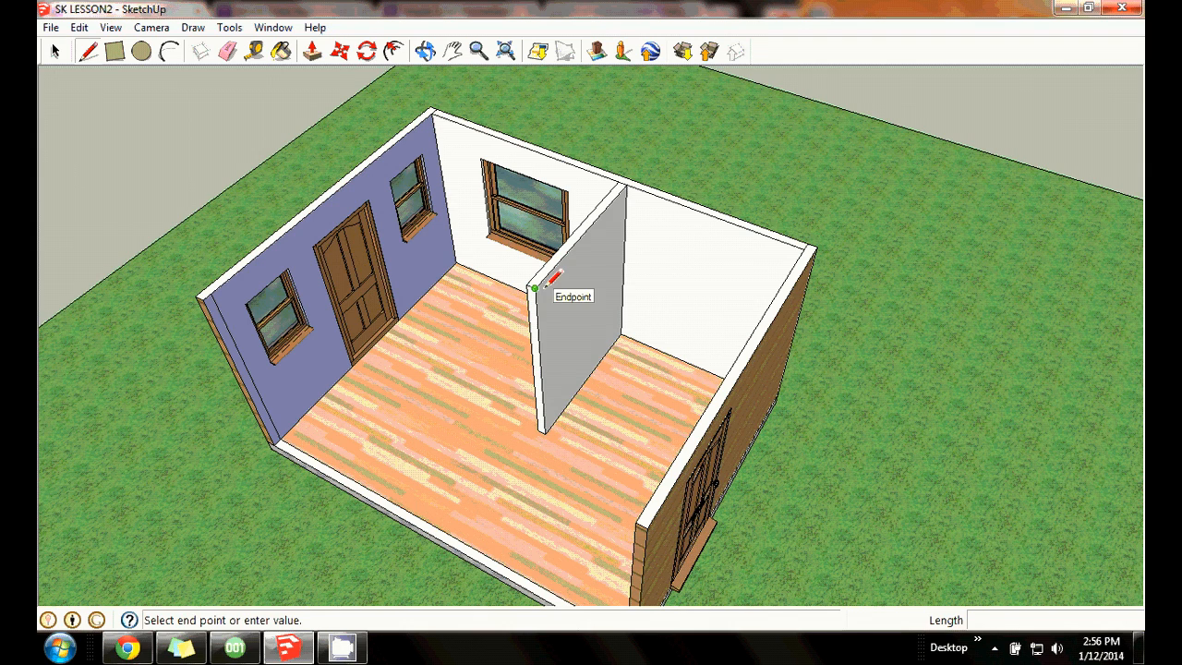
pyautogui.click(728, 371)
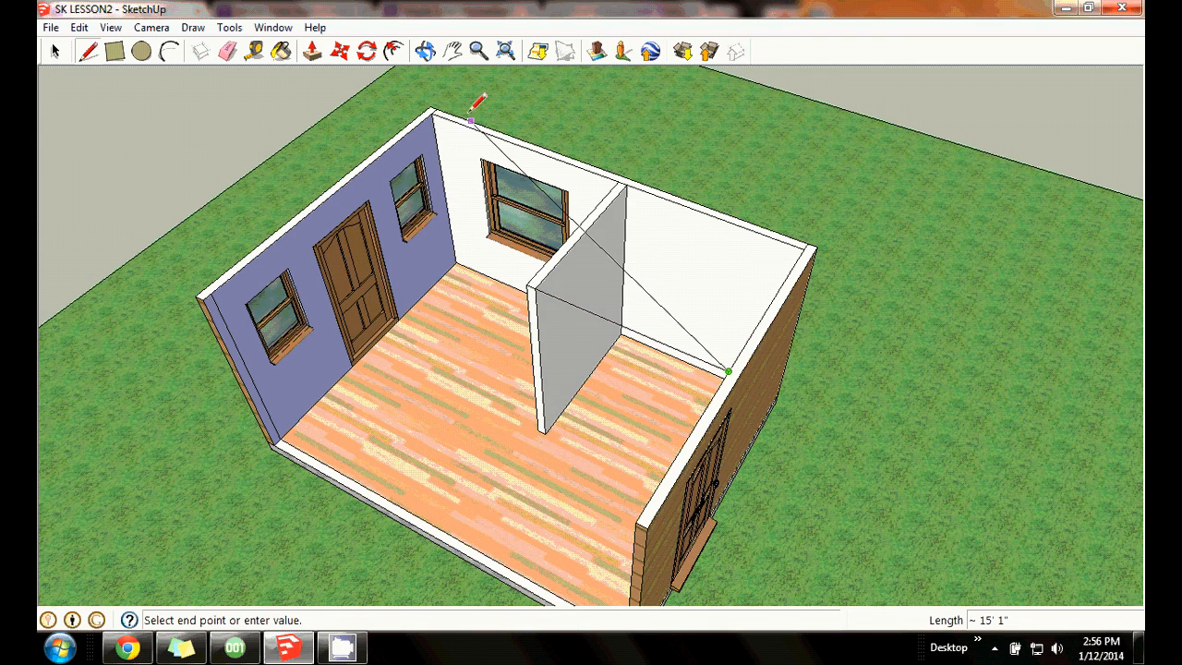
pyautogui.click(424, 51)
pyautogui.moveTo(437, 268); pyautogui.dragTo(564, 121)
pyautogui.click(114, 51)
pyautogui.click(784, 238)
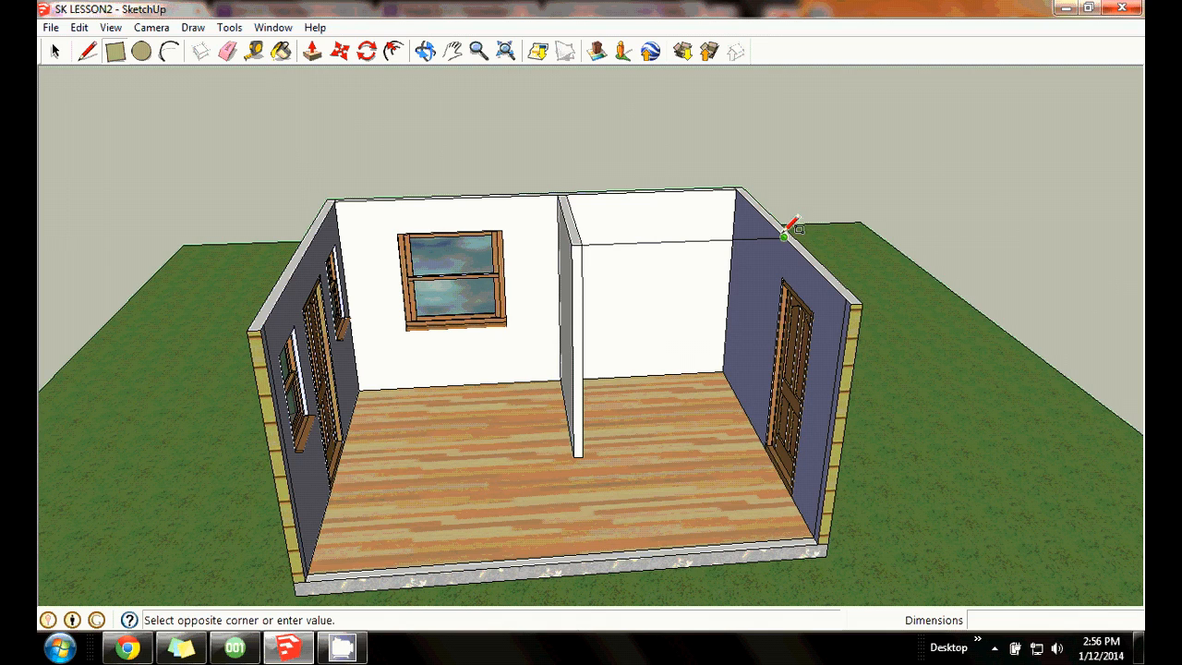
pyautogui.click(584, 454)
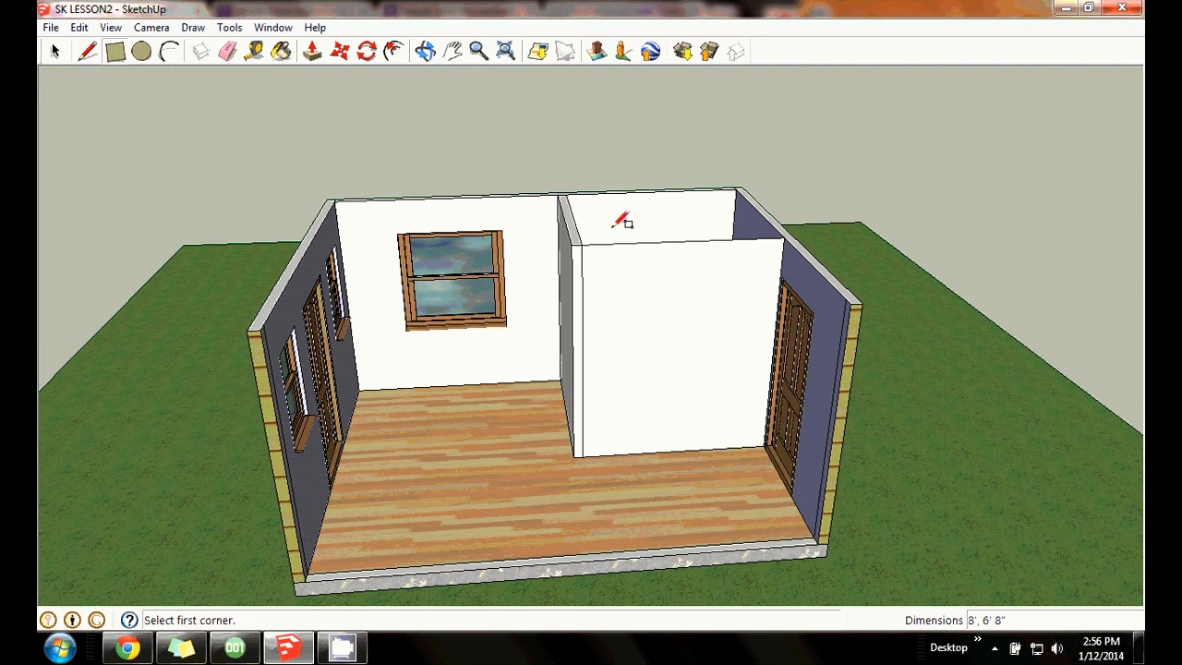
# Use the Tape Measure to mark a point 1' along the new wall face's base from the partition's corner.
pyautogui.click(424, 51)
pyautogui.moveTo(764, 119); pyautogui.dragTo(486, 322)
pyautogui.moveTo(554, 338); pyautogui.dragTo(489, 311)
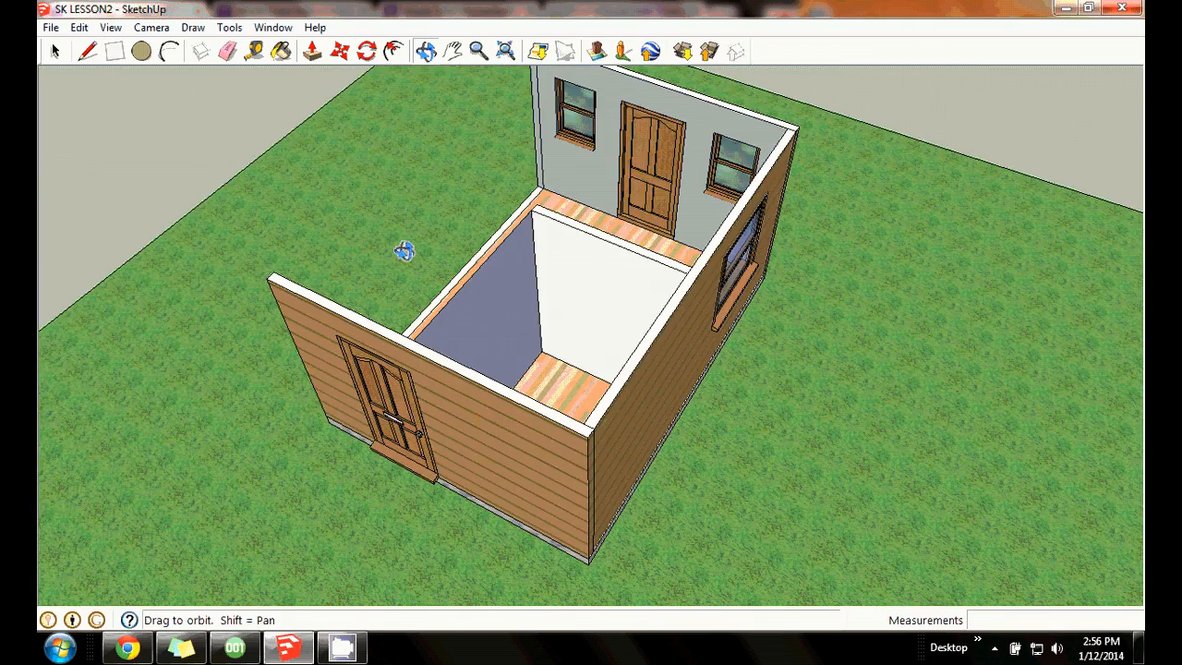
pyautogui.moveTo(404, 251); pyautogui.dragTo(757, 165)
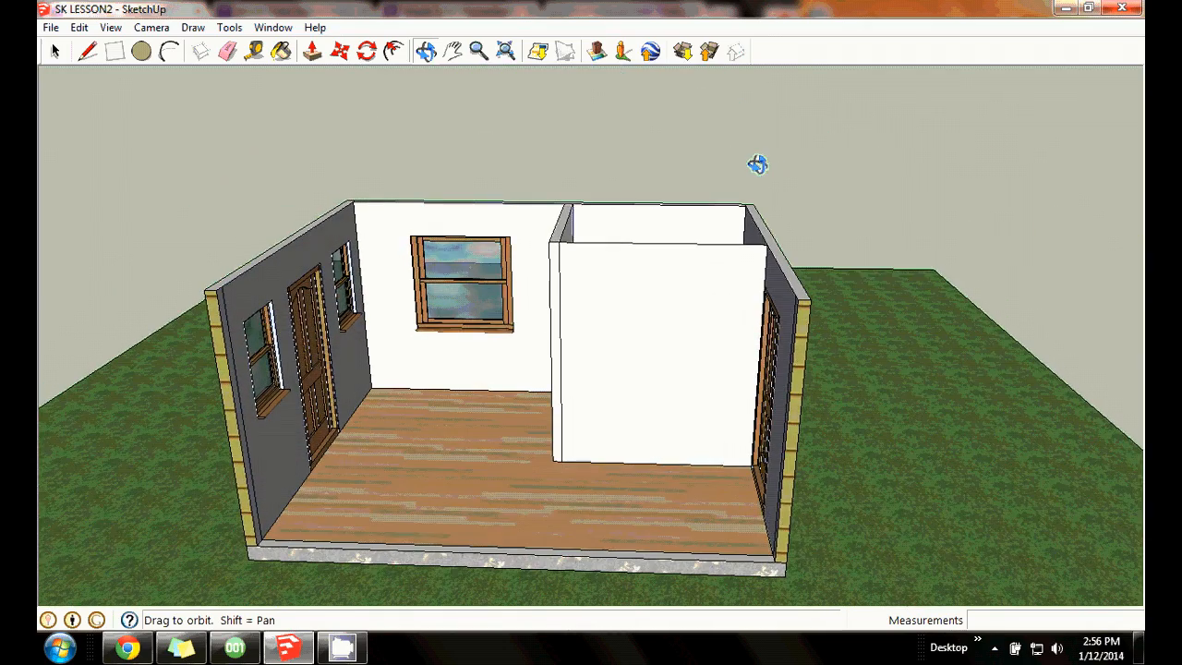
pyautogui.click(257, 52)
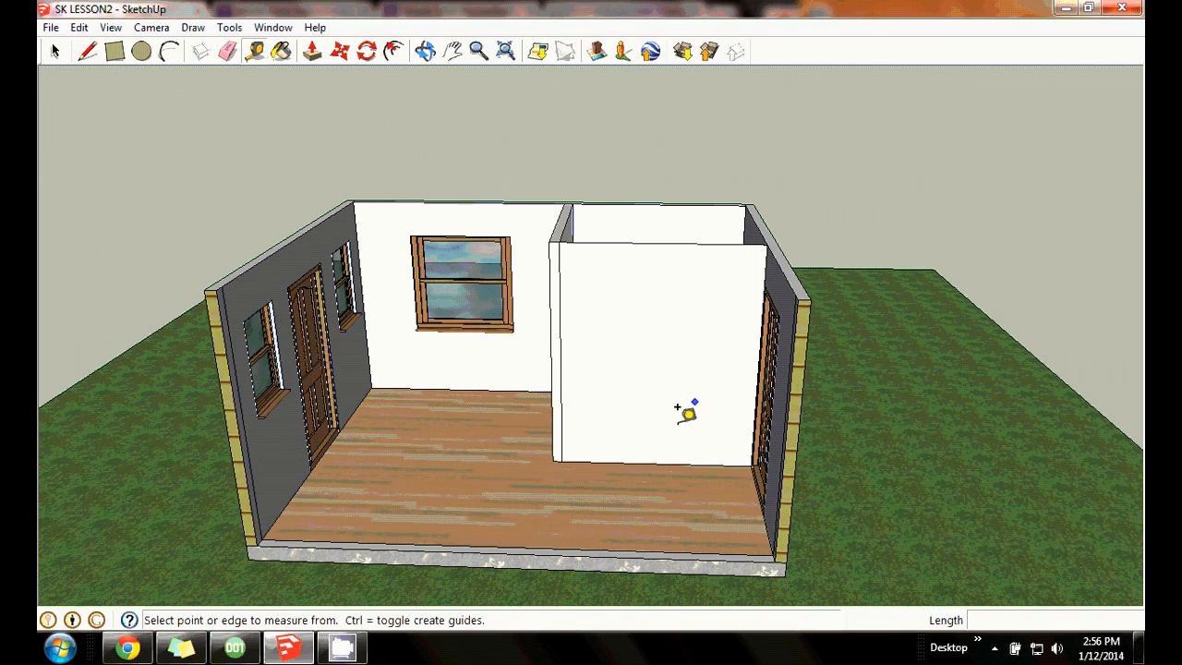
pyautogui.click(569, 440)
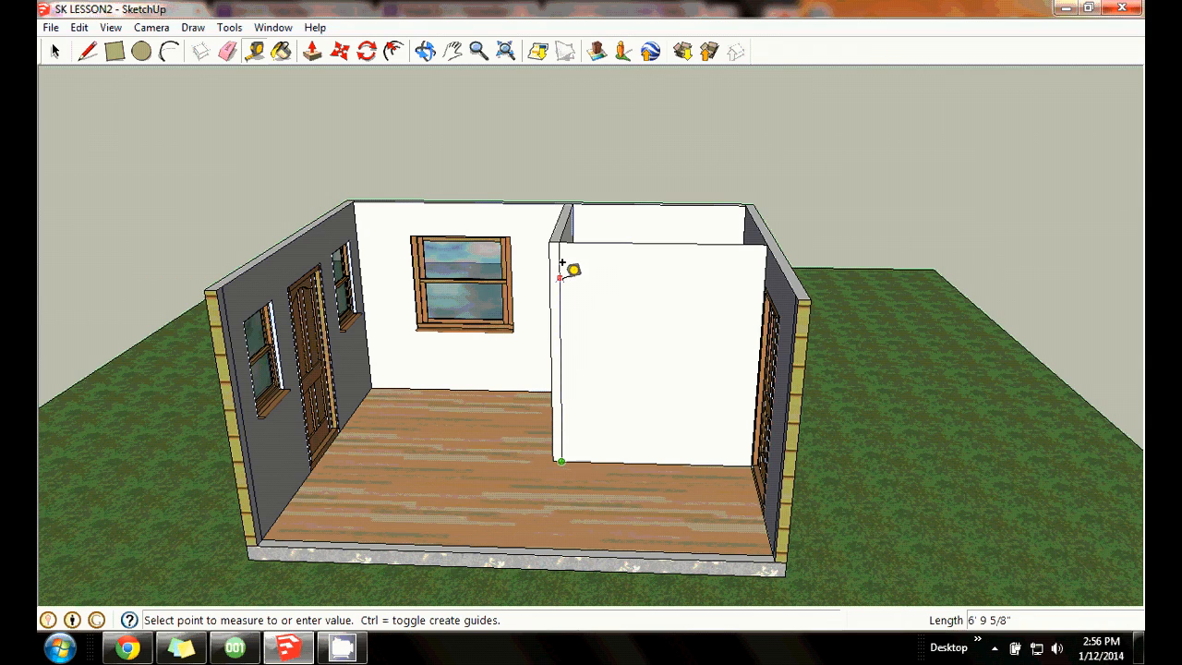
pyautogui.click(565, 463)
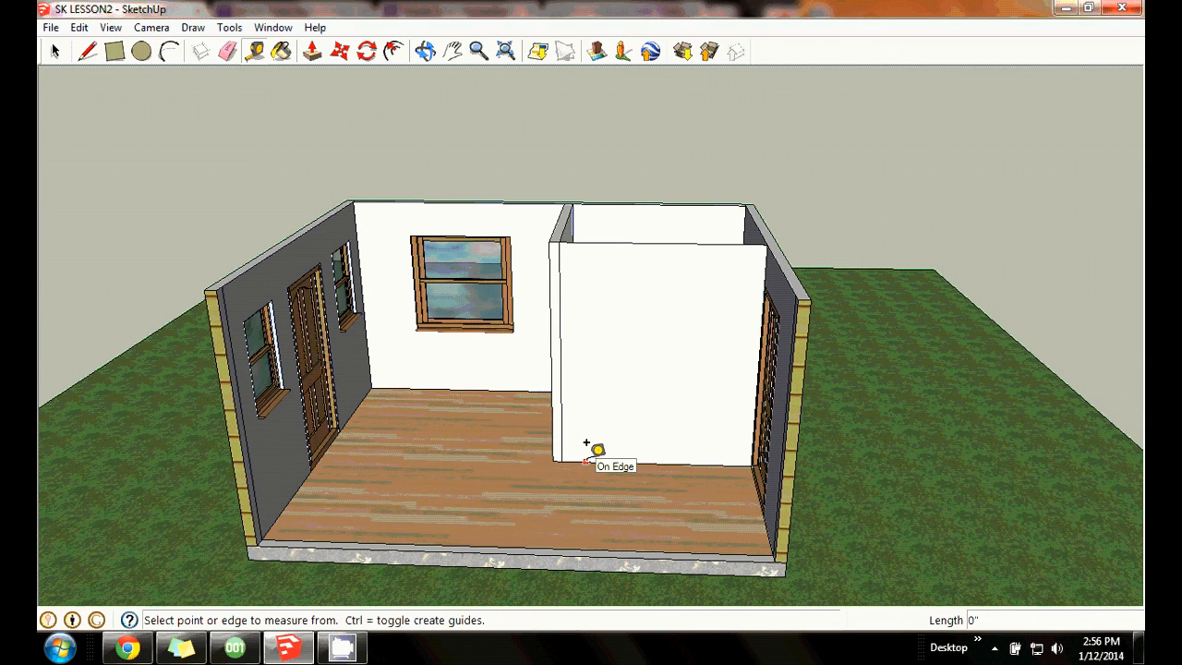
pyautogui.click(560, 459)
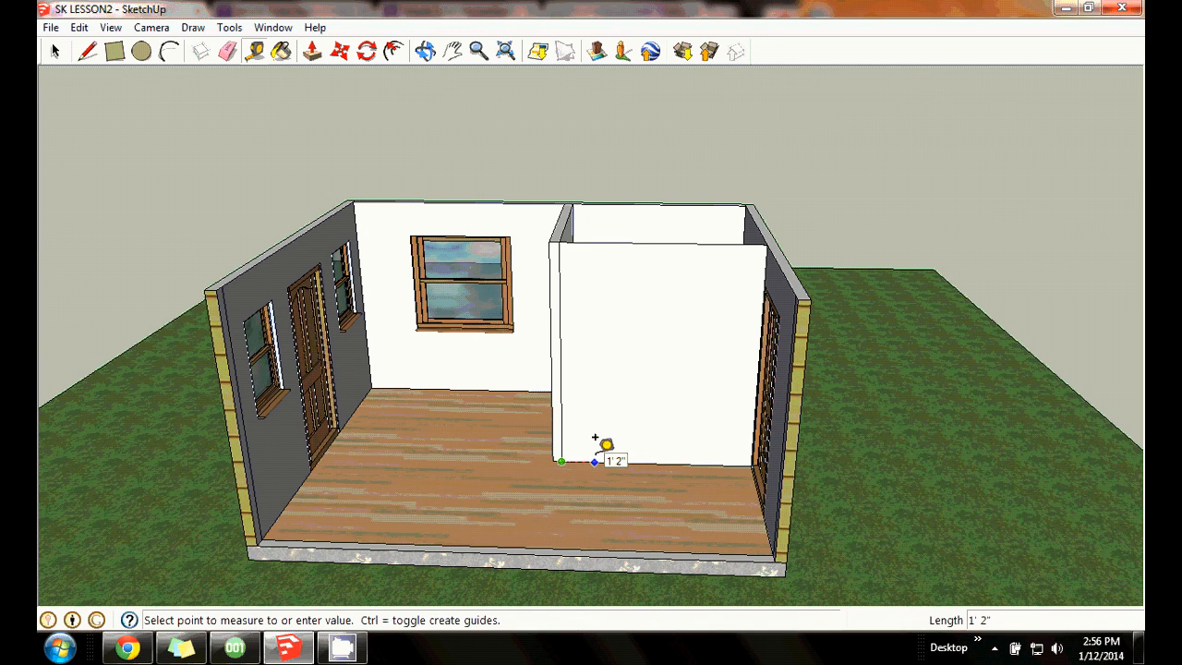
pyautogui.click(595, 439)
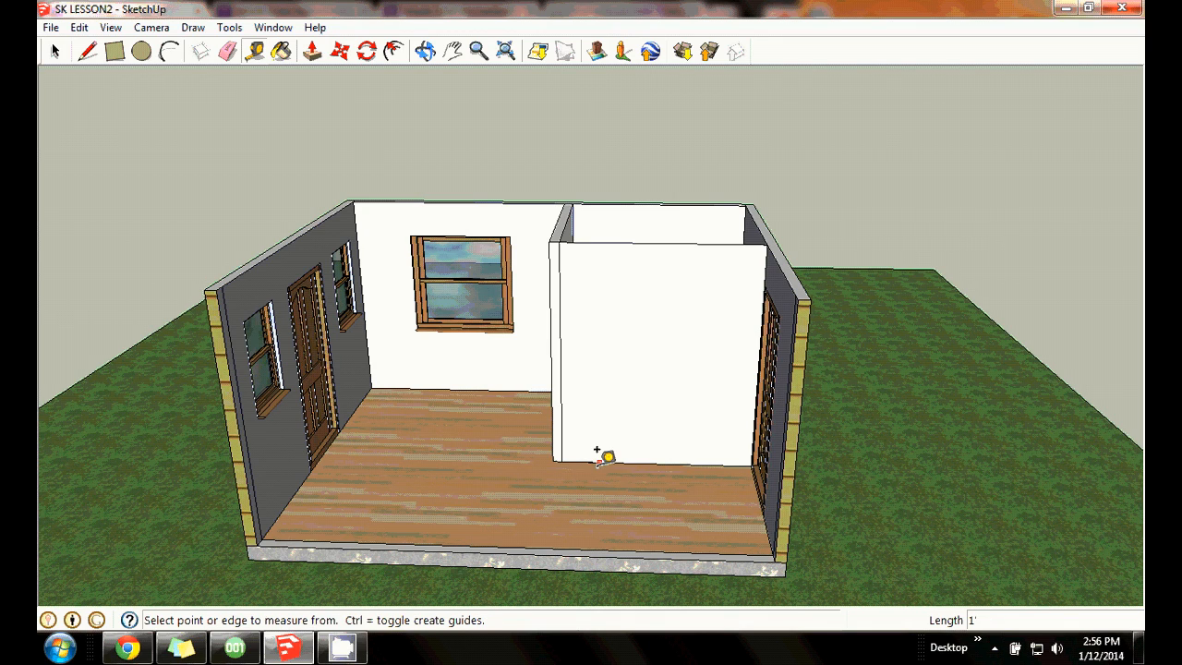
# Draw a door outline 3' wide and 6'8" high on the new wall face, starting from the 1' mark.
pyautogui.click(88, 51)
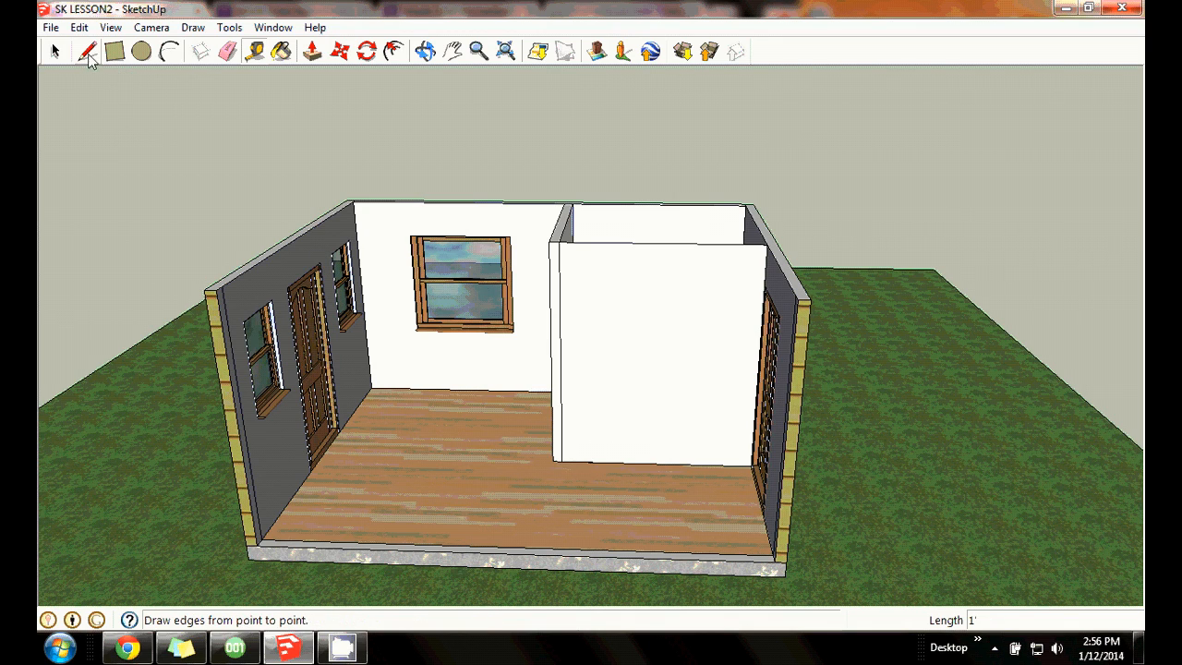
pyautogui.click(590, 462)
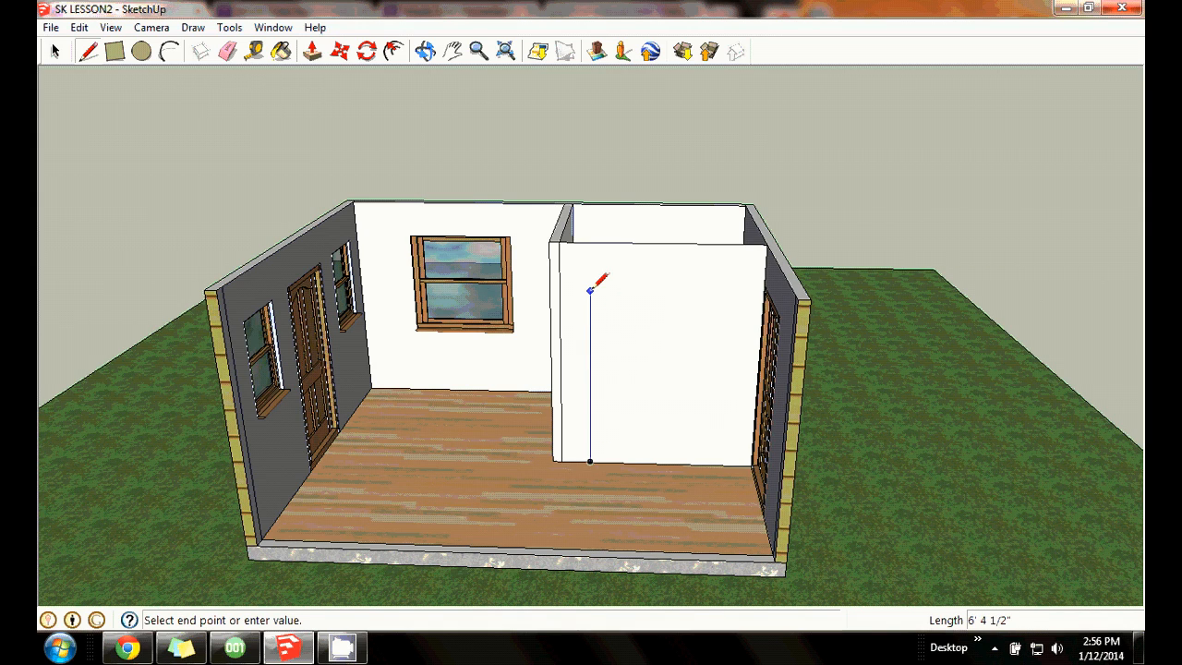
pyautogui.write("6'8")
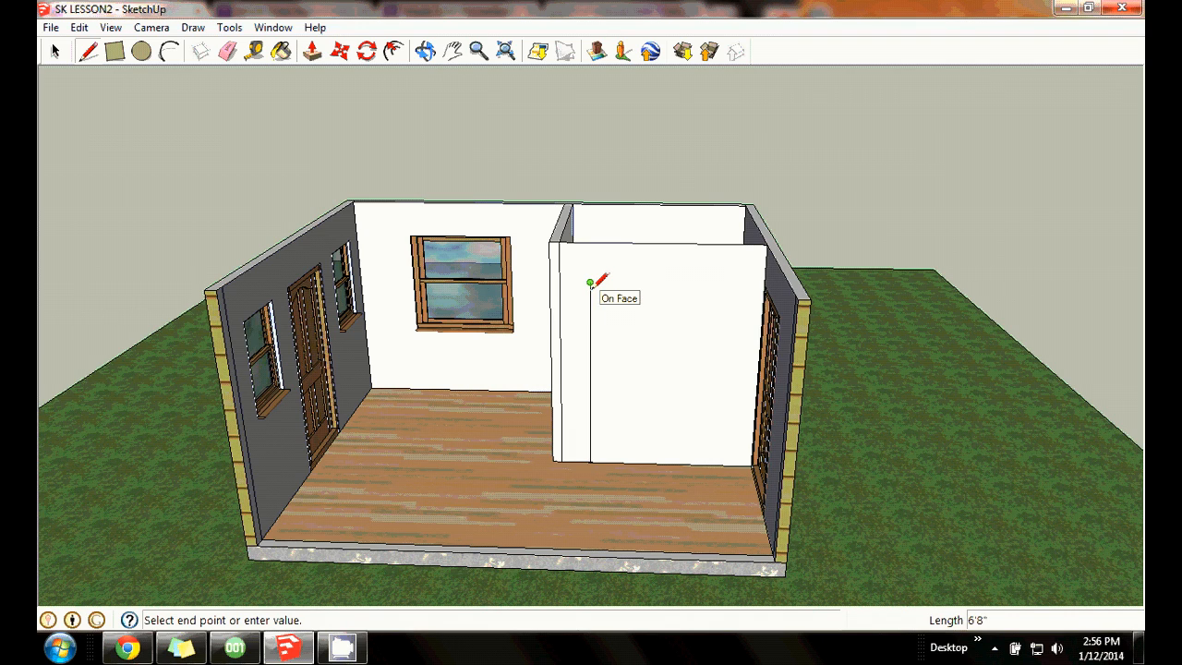
pyautogui.press('Return')
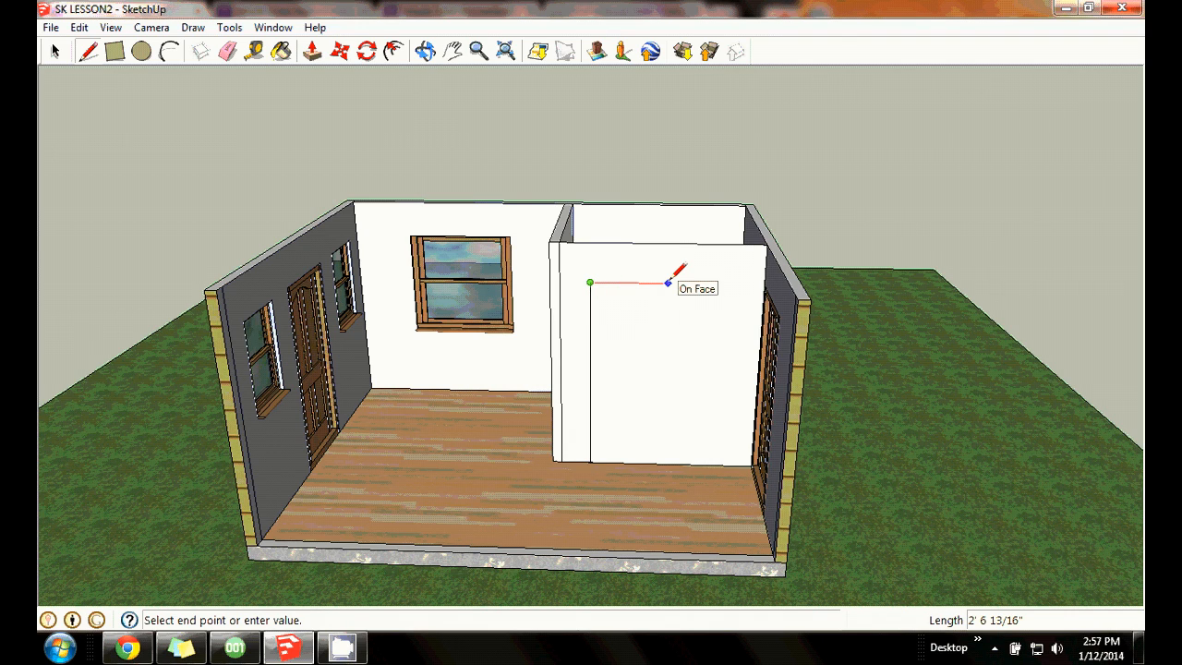
pyautogui.write("3'")
pyautogui.press('Return')
pyautogui.click(686, 456)
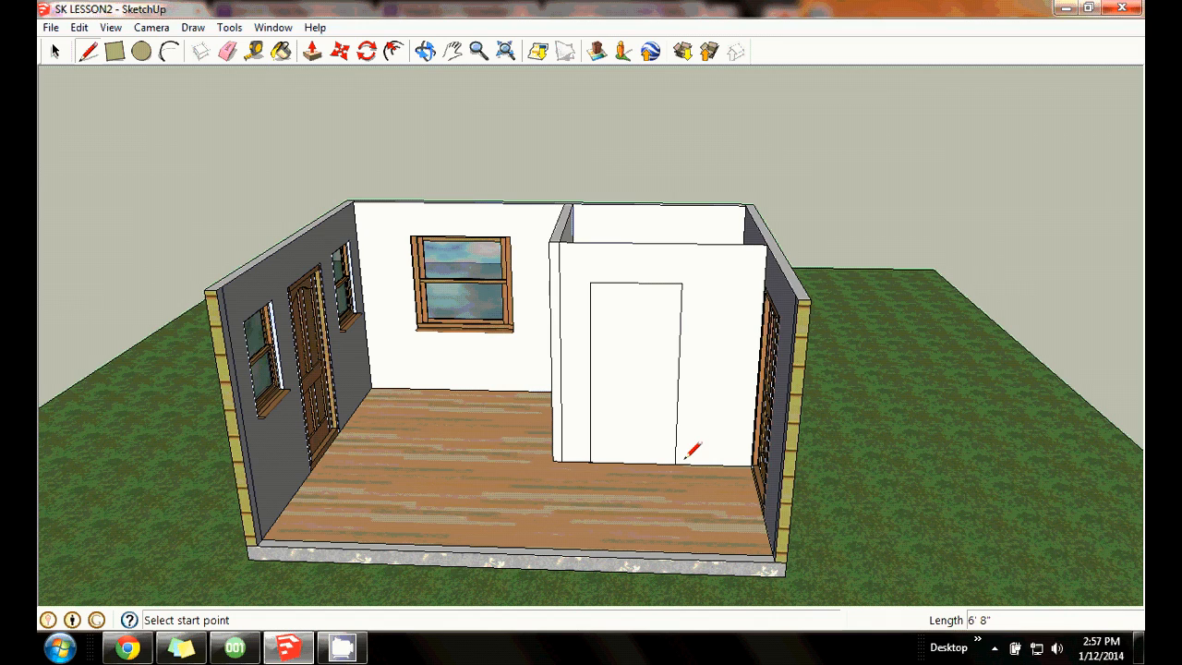
pyautogui.click(590, 460)
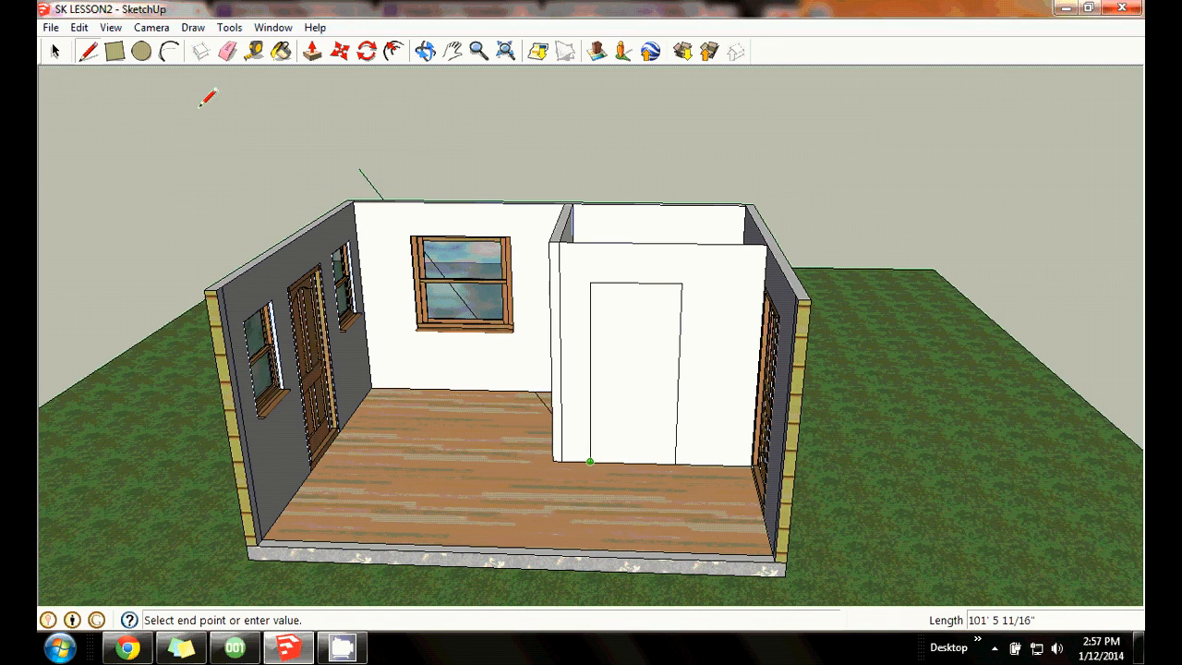
# Erase the face inside the door outline to open the doorway, and leave nothing selected.
pyautogui.click(54, 51)
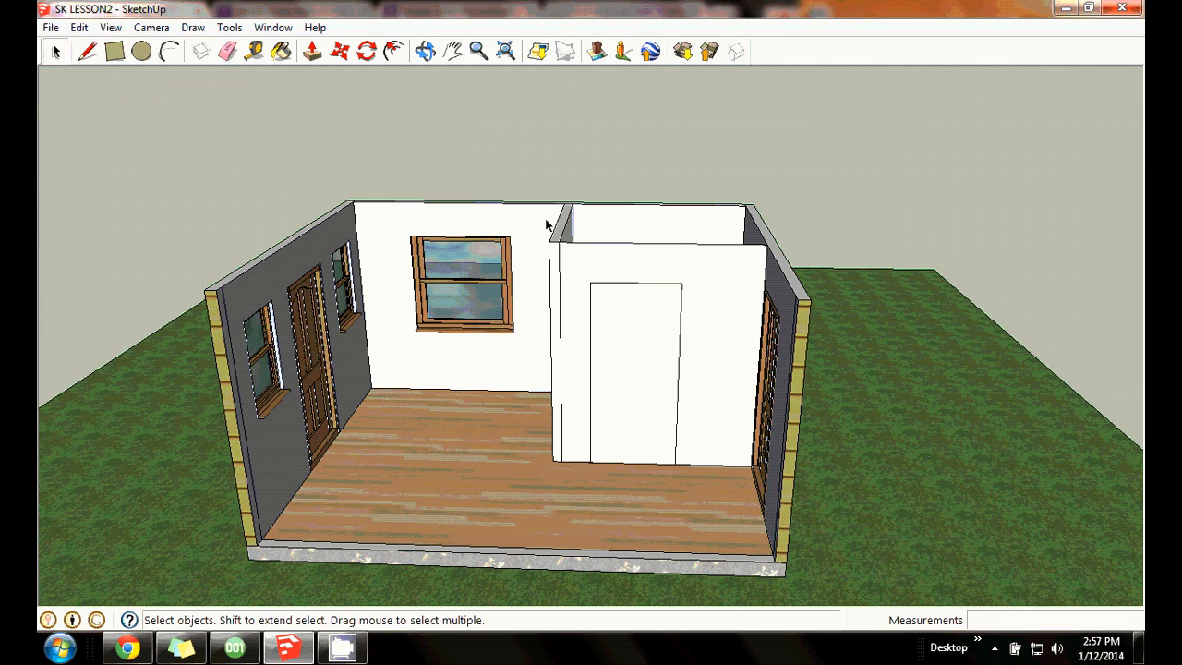
pyautogui.click(618, 326)
pyautogui.rightClick(617, 325)
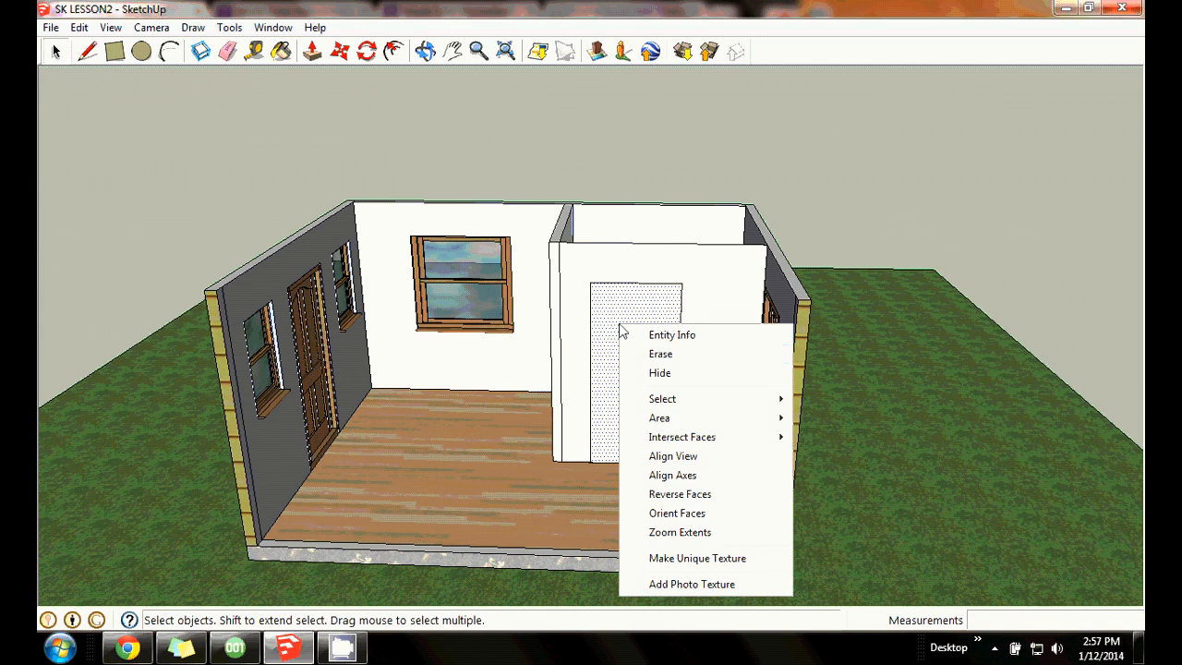
pyautogui.click(661, 354)
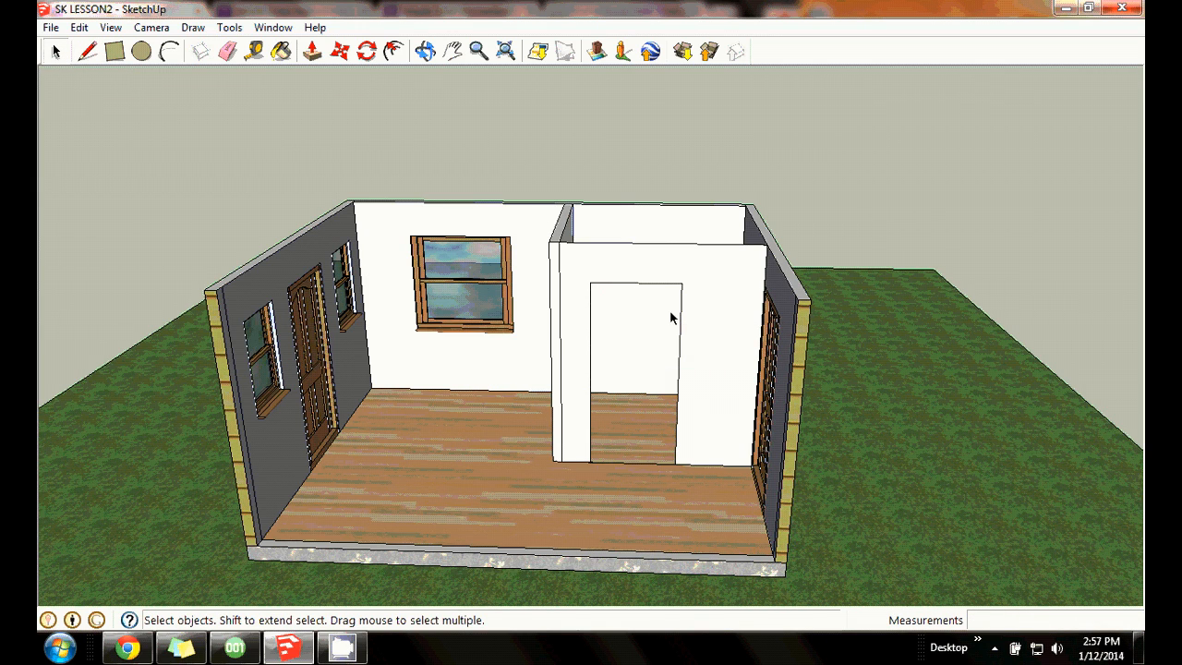
pyautogui.click(652, 464)
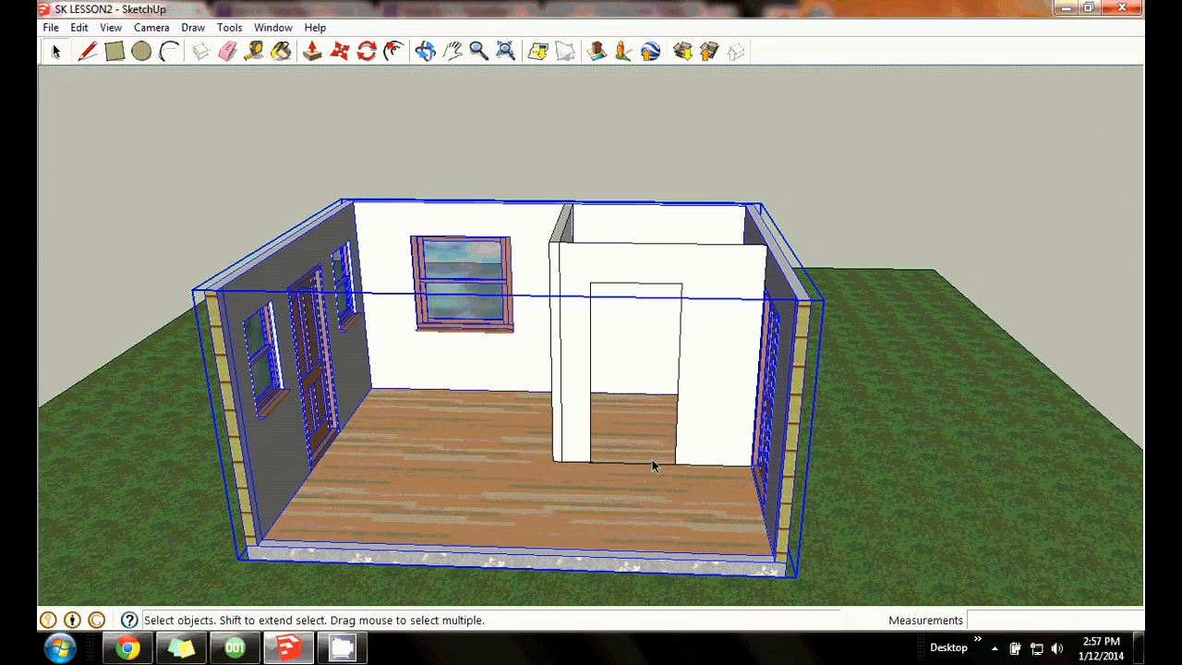
pyautogui.click(891, 161)
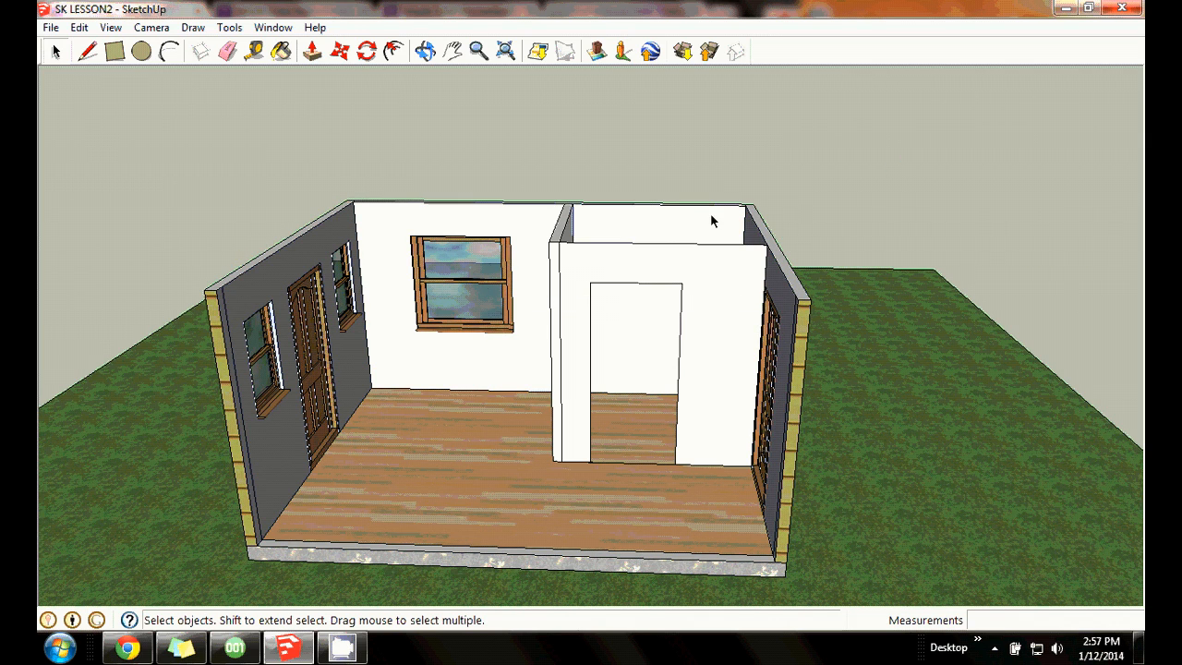
# Erase the edge across the doorway's base, and Push/Pull the new wall face 4" toward the corner room to thicken it.
pyautogui.rightClick(631, 462)
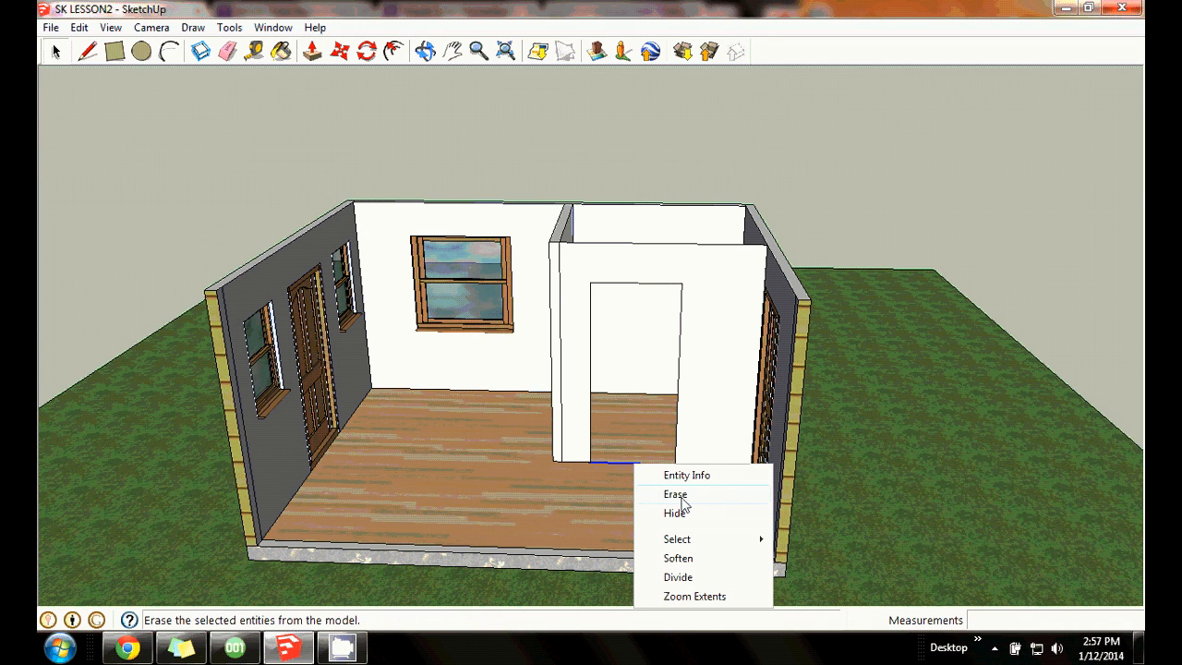
pyautogui.click(675, 494)
pyautogui.click(425, 51)
pyautogui.moveTo(857, 132)
pyautogui.mouseDown()
pyautogui.moveTo(791, 180)
pyautogui.moveTo(615, 253)
pyautogui.moveTo(536, 330)
pyautogui.mouseUp()
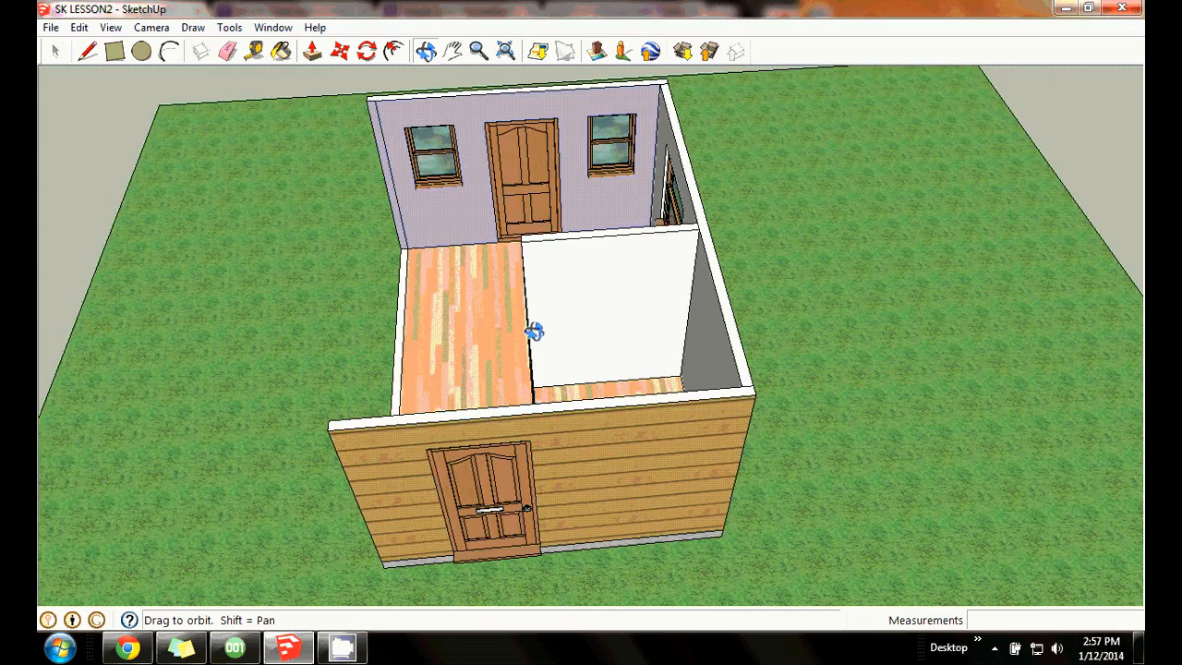
pyautogui.moveTo(630, 360); pyautogui.dragTo(498, 369)
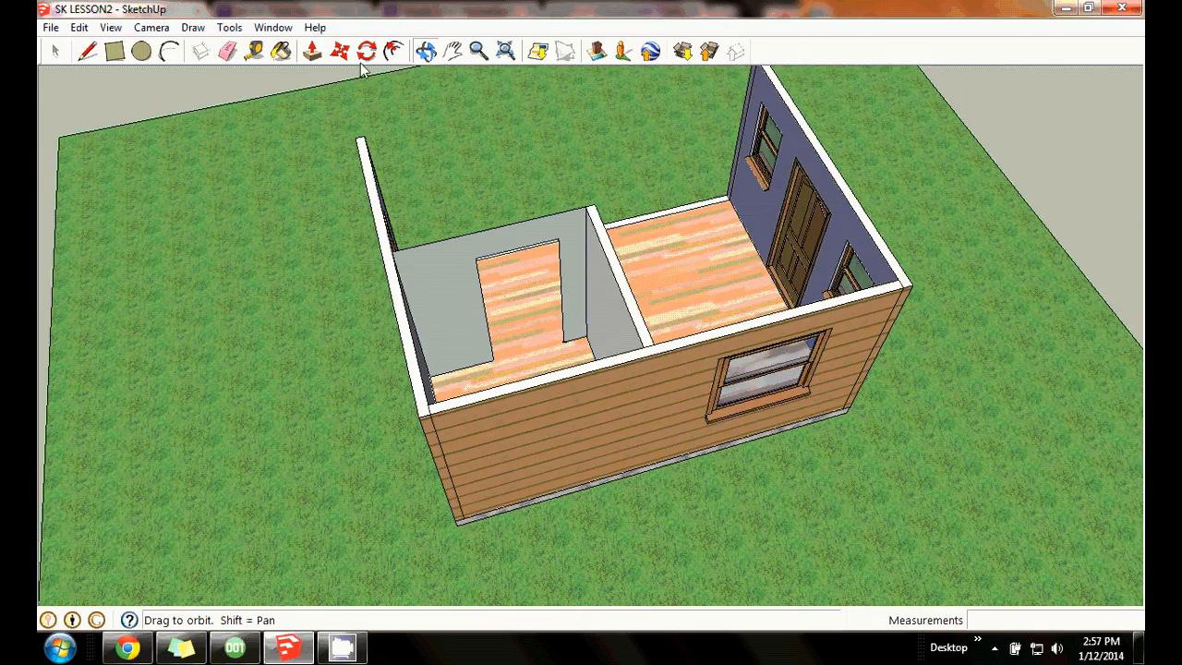
pyautogui.click(312, 52)
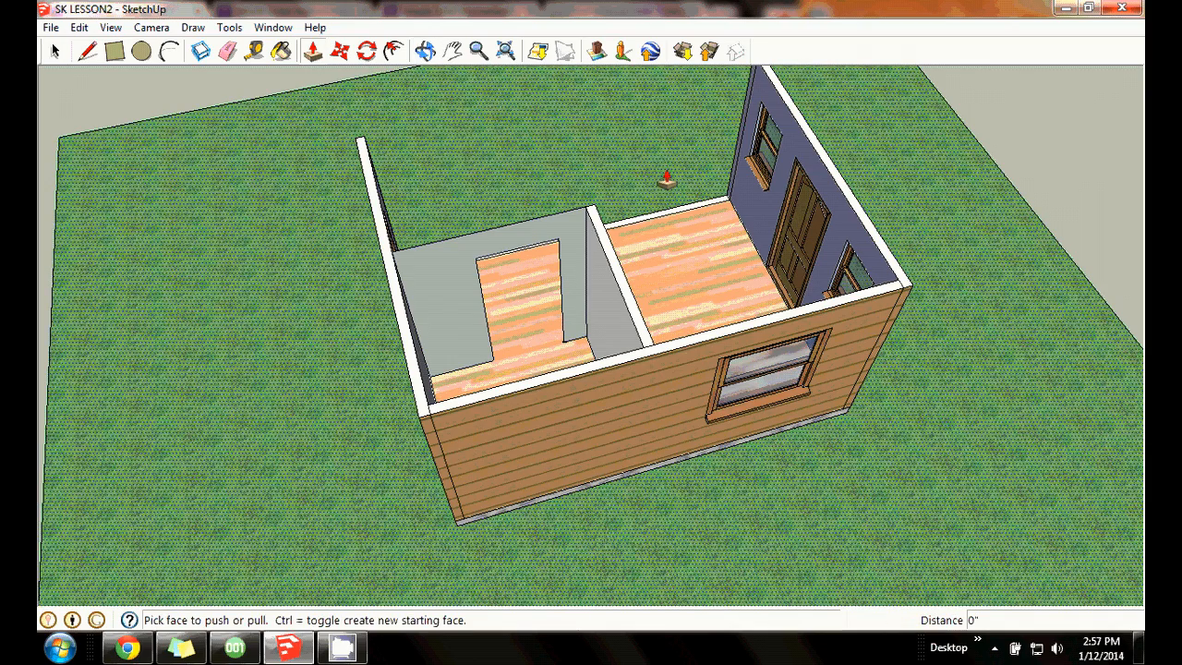
pyautogui.moveTo(469, 255); pyautogui.dragTo(470, 270)
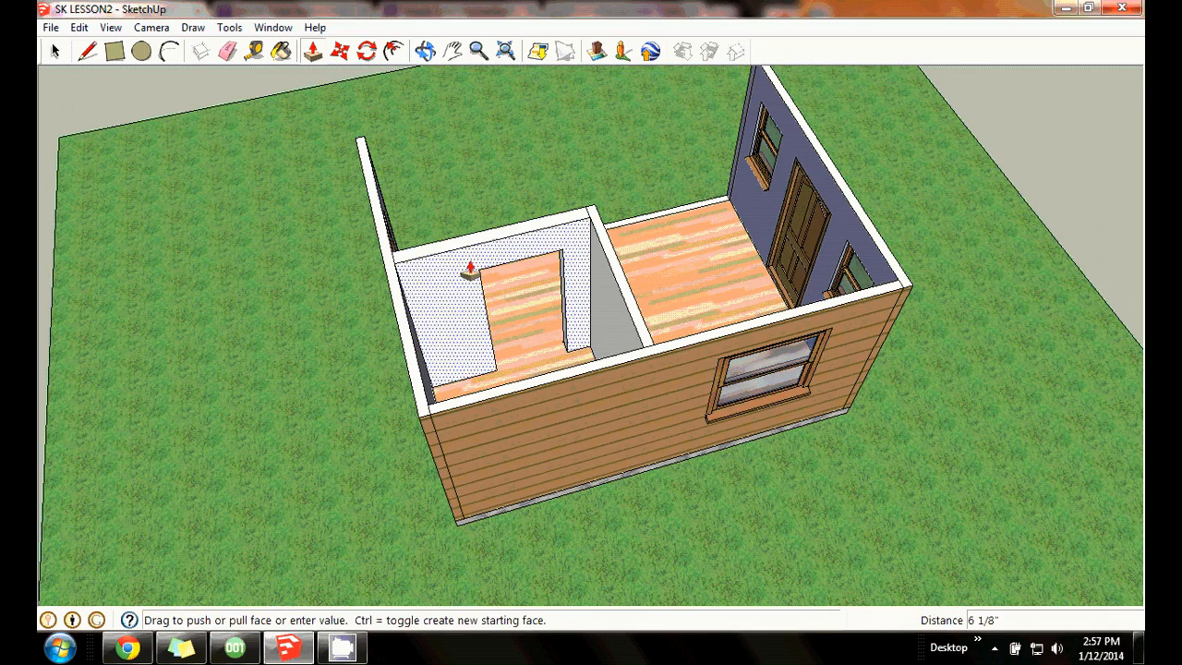
pyautogui.write('4')
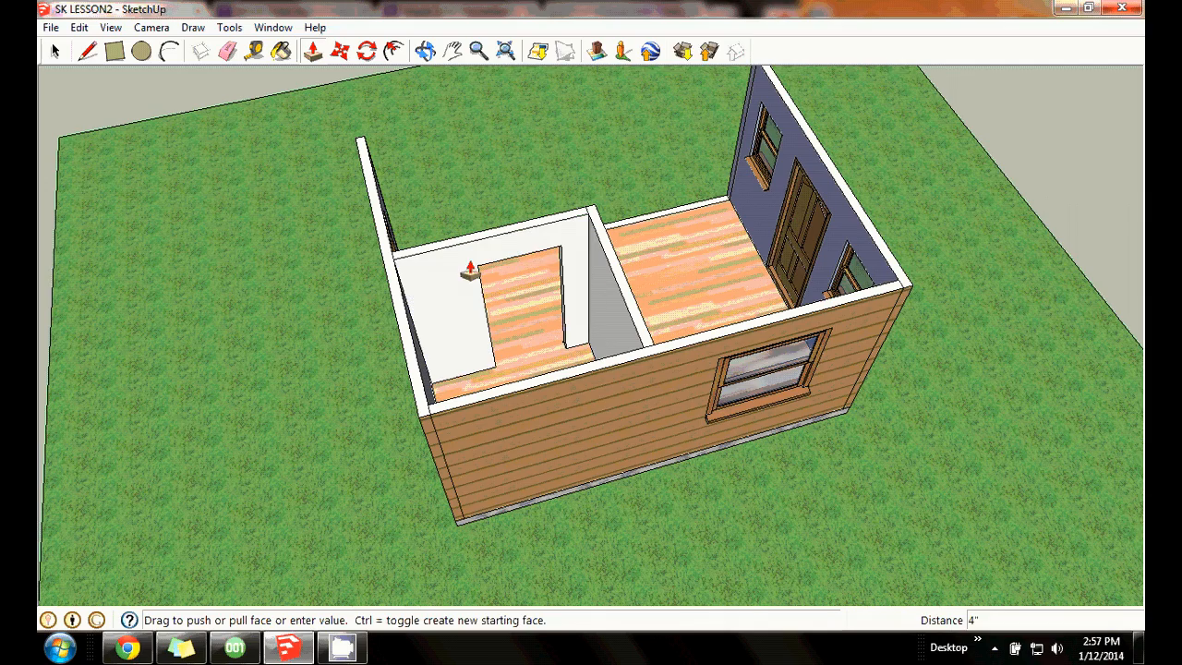
pyautogui.press('Return')
# Hide the house group with its outer walls, floor, windows and doors to view the partition walls on their own.
pyautogui.click(424, 51)
pyautogui.moveTo(399, 85); pyautogui.dragTo(850, 139)
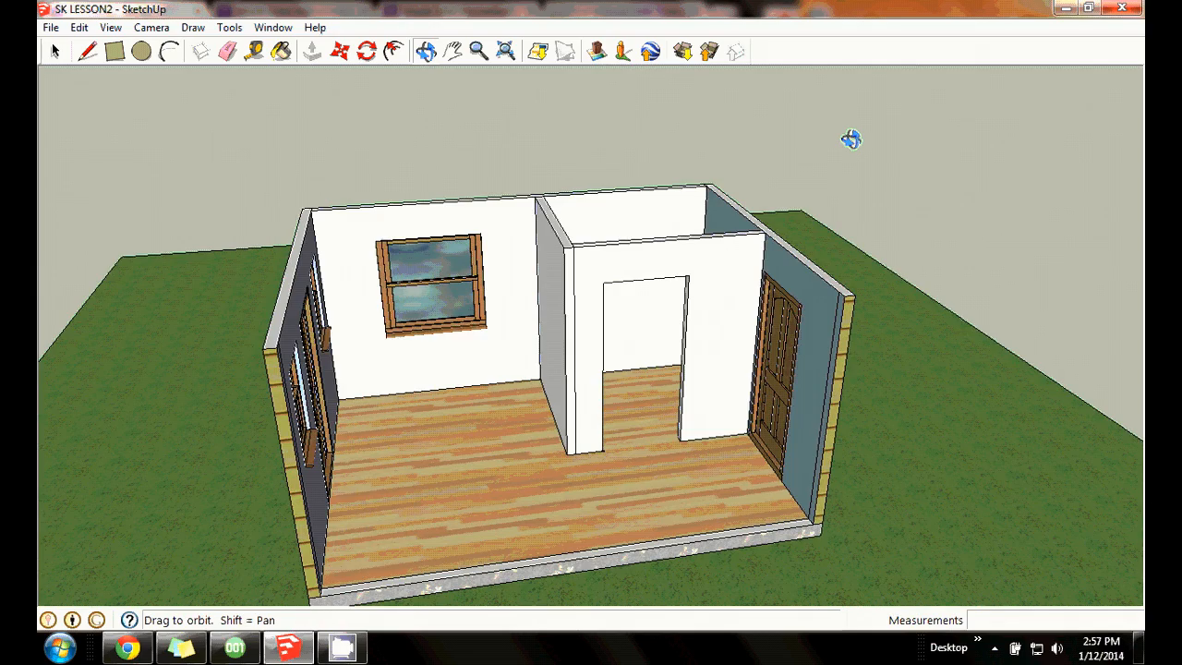
pyautogui.moveTo(668, 201); pyautogui.dragTo(644, 318)
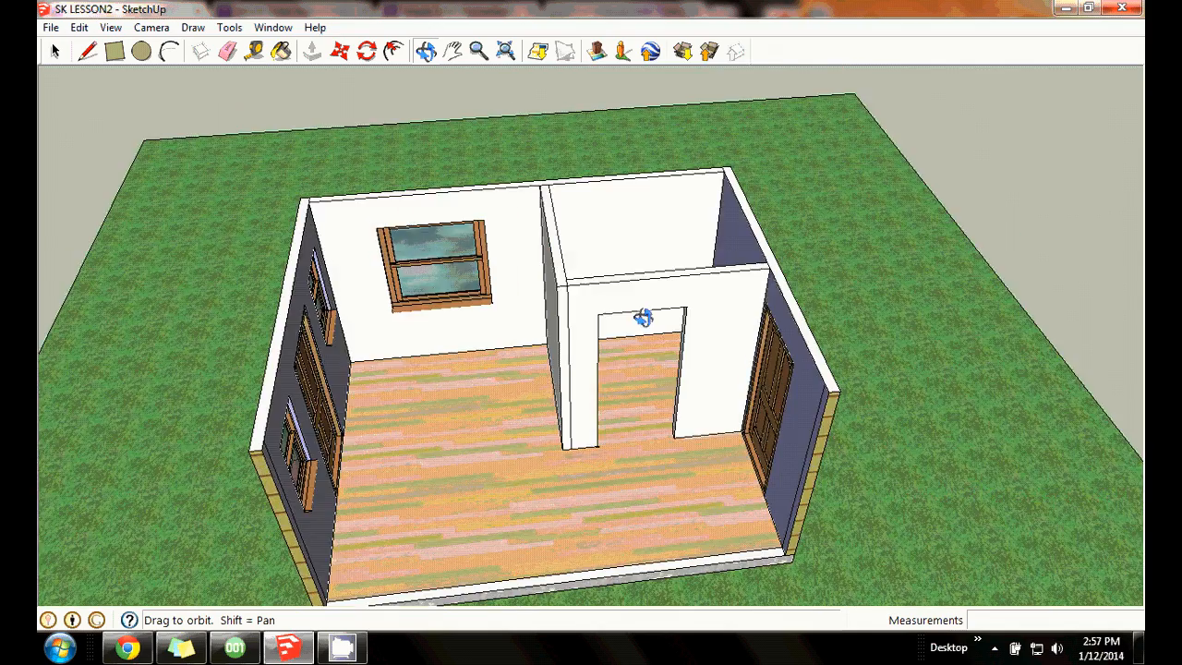
pyautogui.click(55, 51)
pyautogui.click(326, 218)
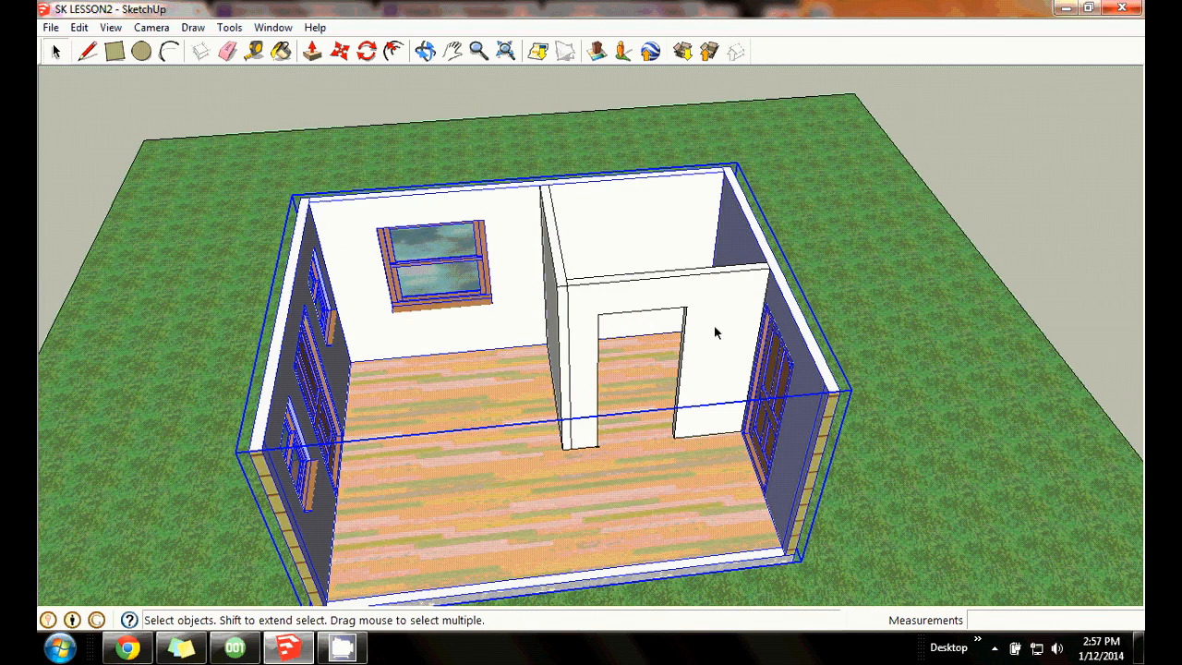
pyautogui.rightClick(338, 263)
pyautogui.click(398, 312)
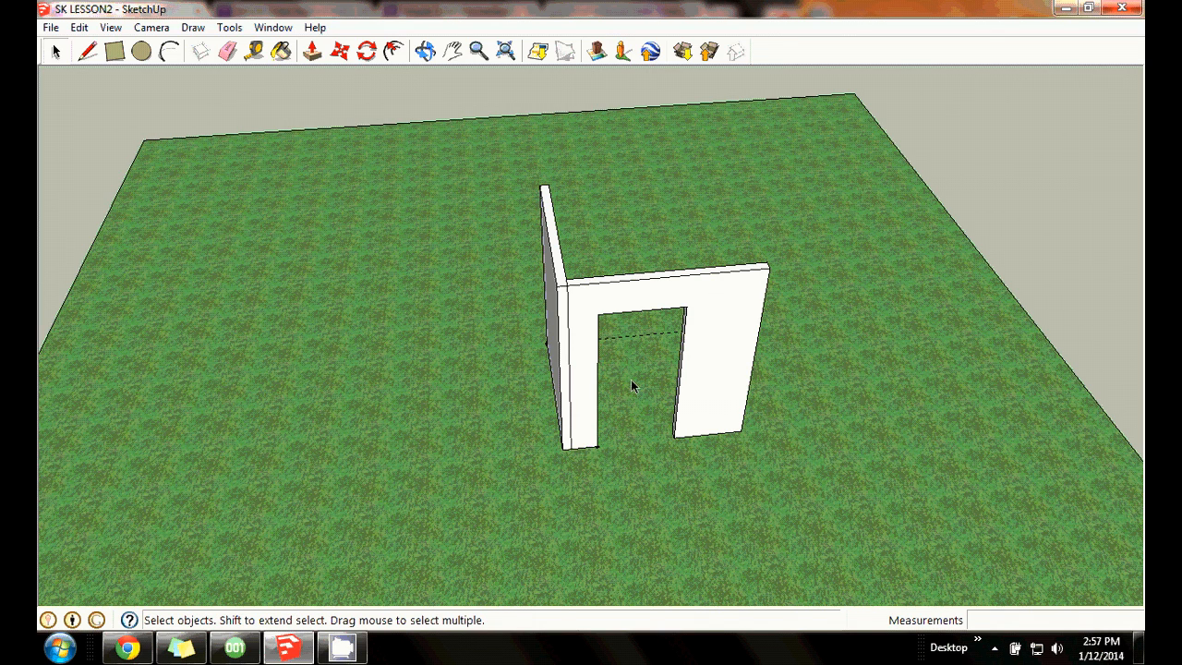
pyautogui.click(424, 50)
pyautogui.moveTo(504, 82); pyautogui.dragTo(582, 338)
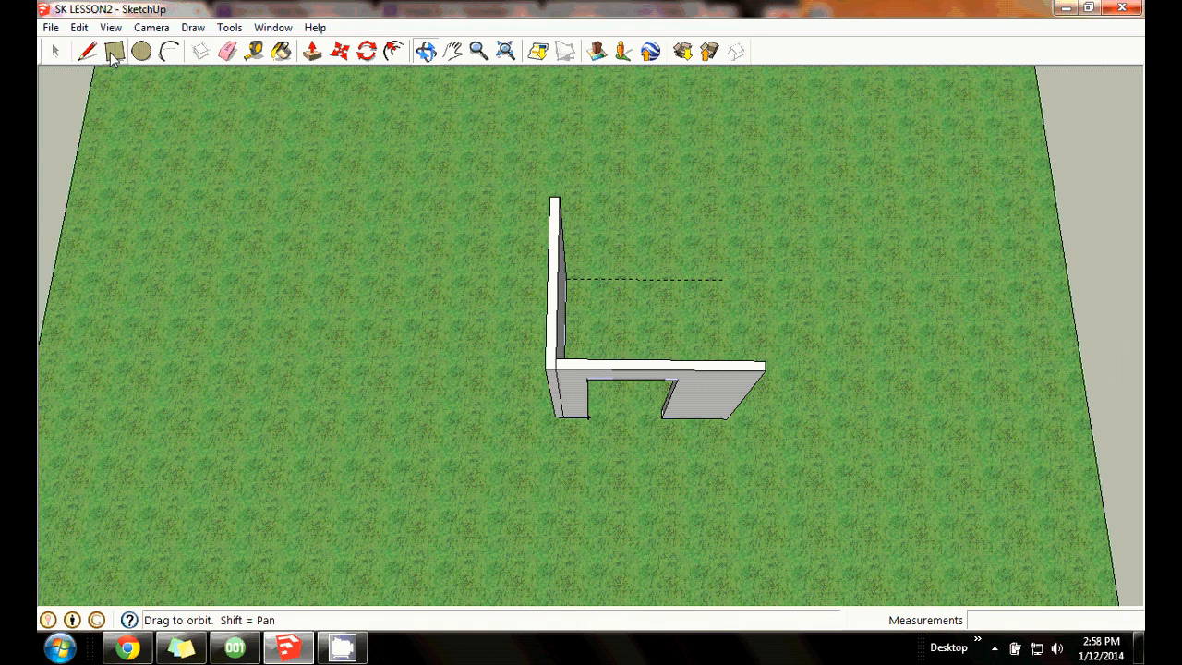
# Unhide the last hidden house group and view the partitioned room from several angles.
pyautogui.click(79, 28)
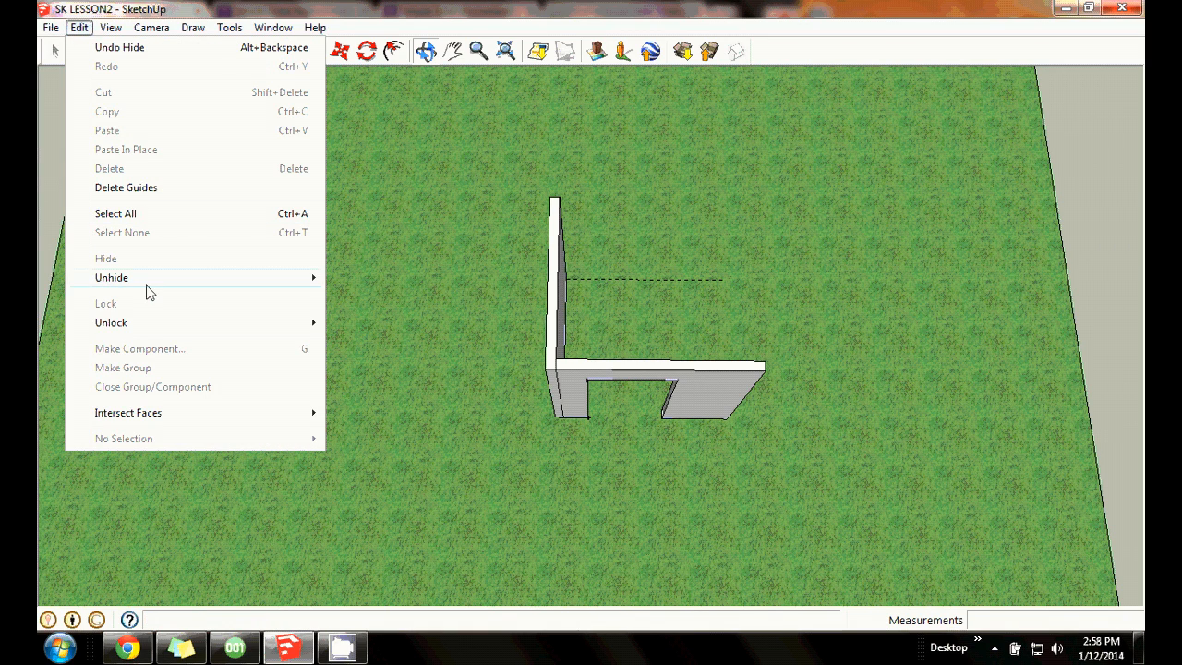
pyautogui.moveTo(153, 285)
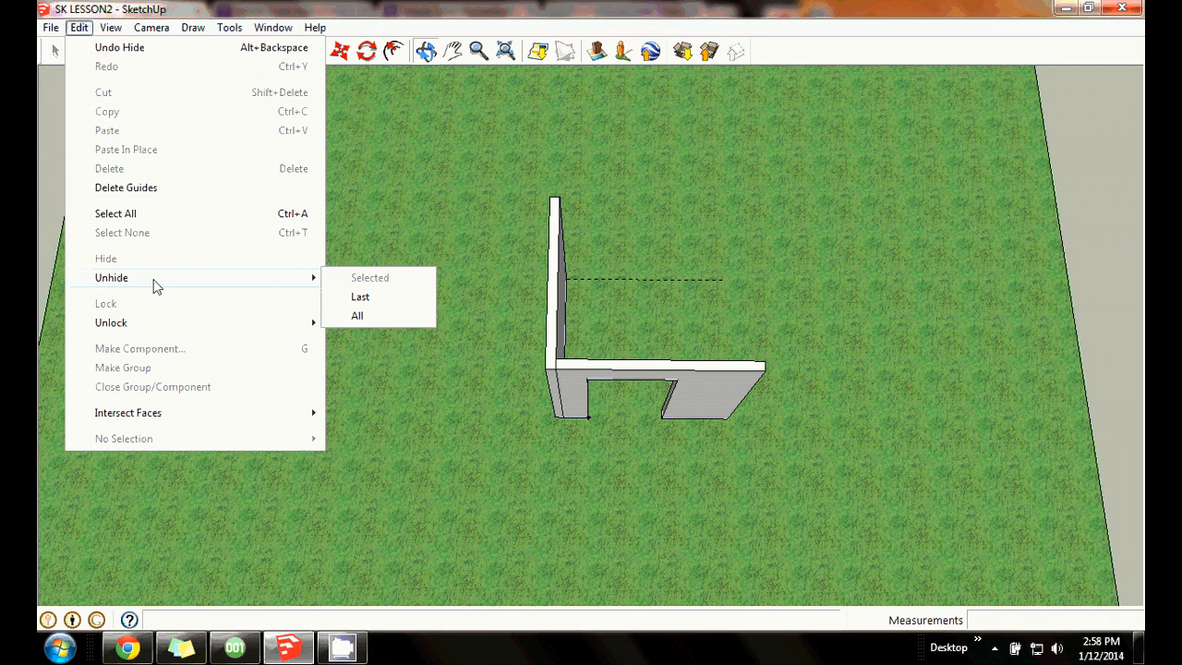
pyautogui.click(369, 295)
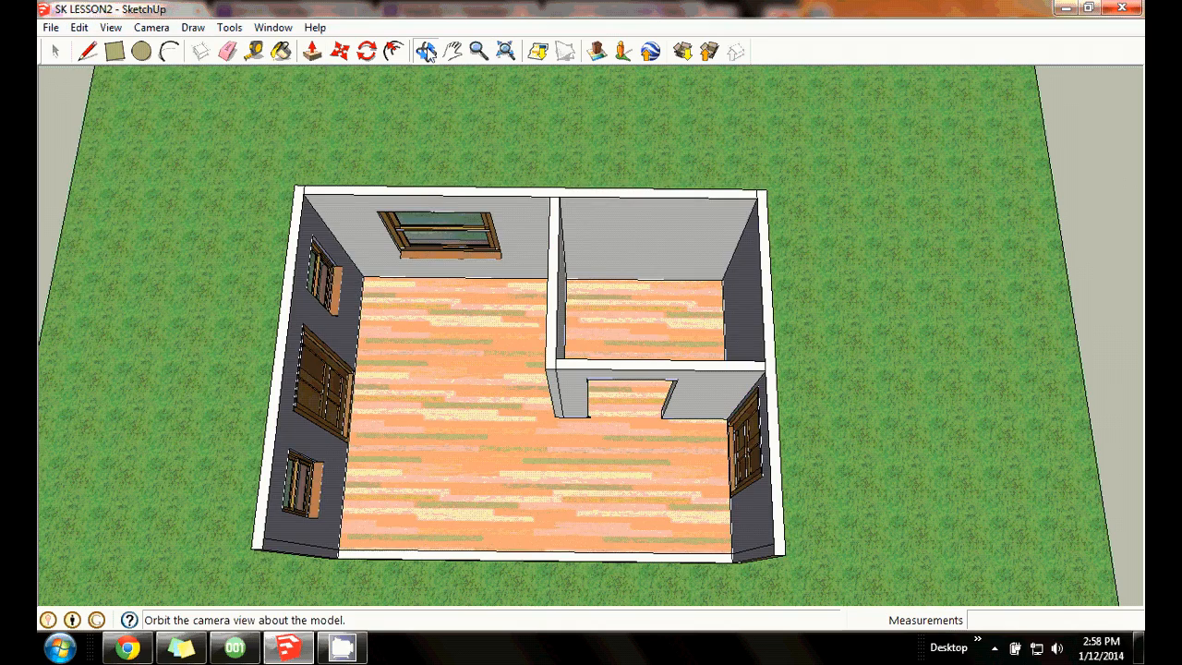
pyautogui.moveTo(589, 400); pyautogui.dragTo(697, 124)
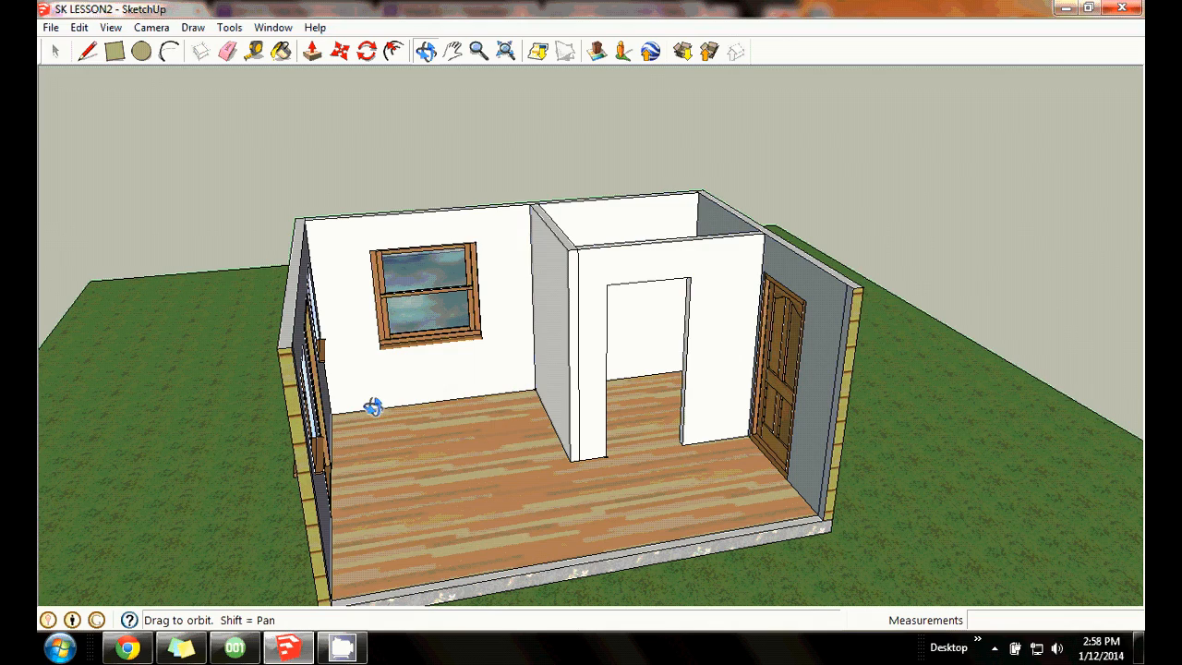
pyautogui.moveTo(766, 361); pyautogui.dragTo(723, 480)
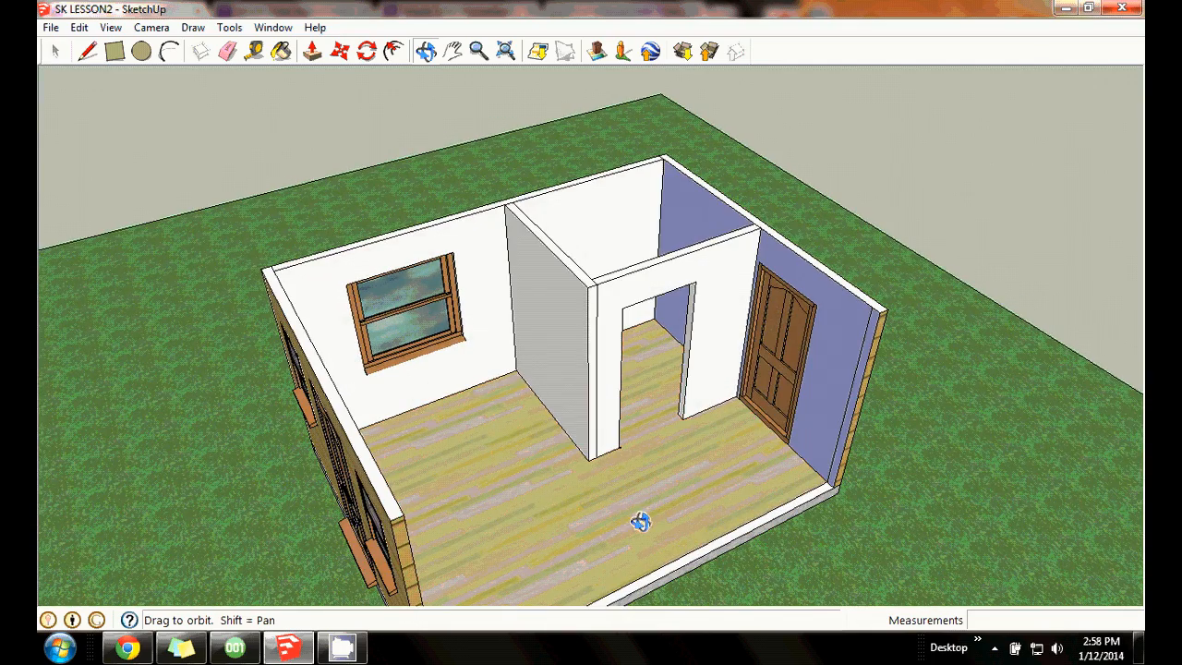
pyautogui.moveTo(562, 493); pyautogui.dragTo(741, 388)
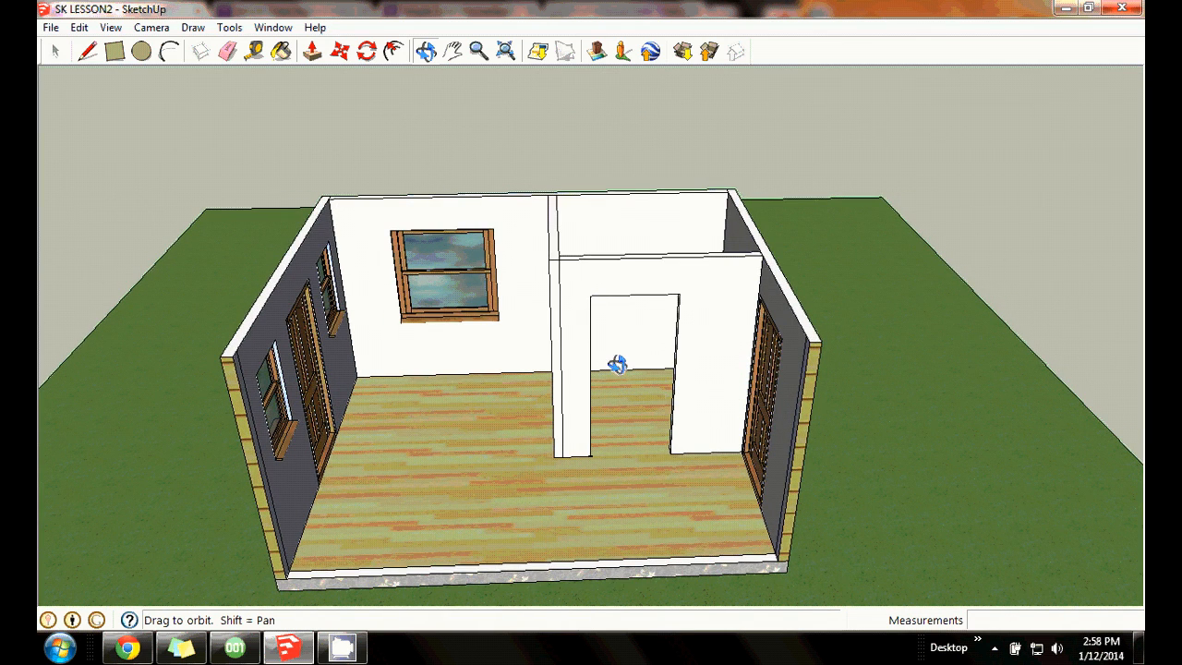
pyautogui.moveTo(446, 401); pyautogui.dragTo(486, 417)
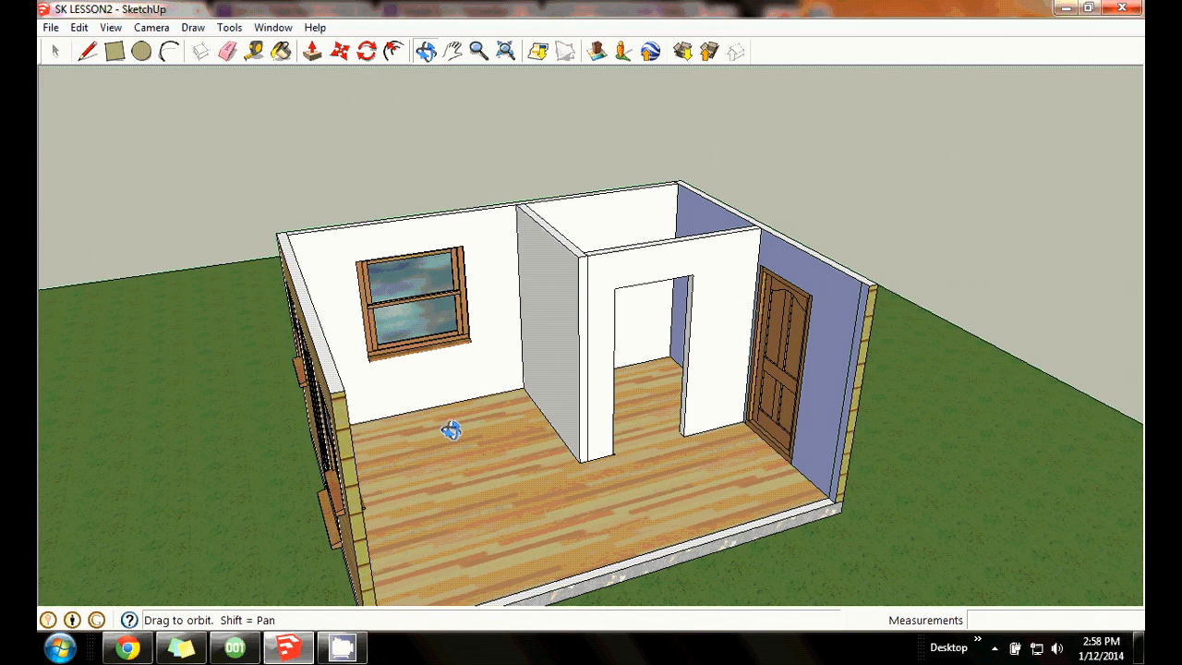
# Examine the house interior from several angles, including the partitioned room, its doorway, and the surrounding doors and windows.
pyautogui.moveTo(449, 427); pyautogui.dragTo(480, 431)
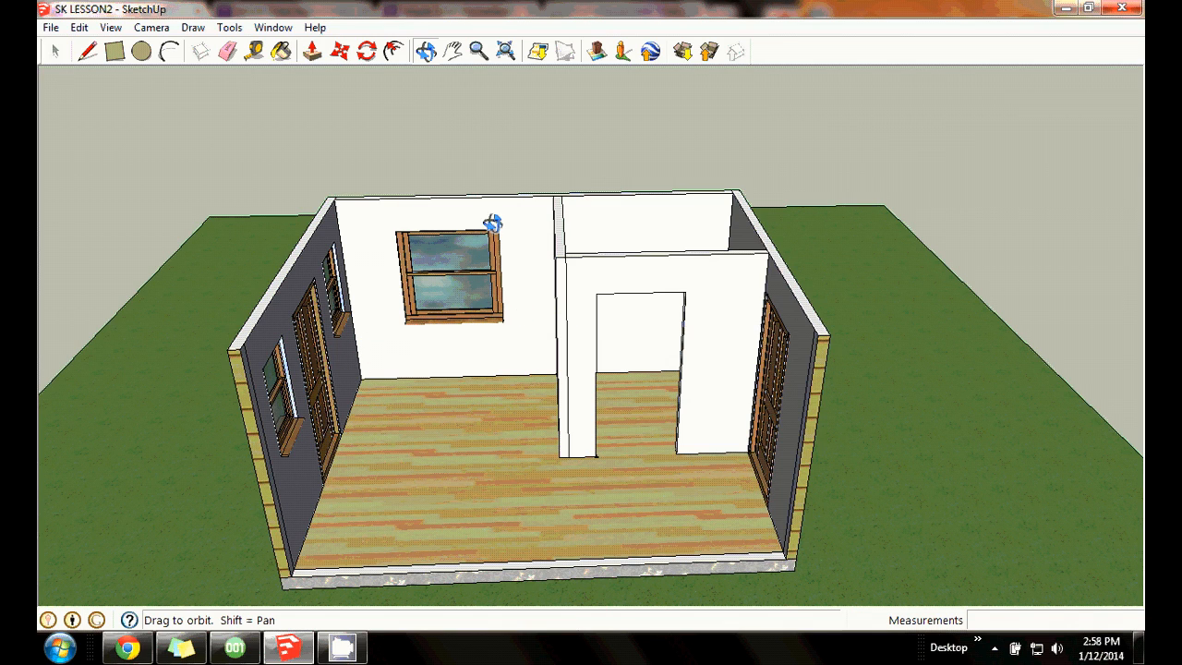
pyautogui.moveTo(464, 274); pyautogui.dragTo(493, 425)
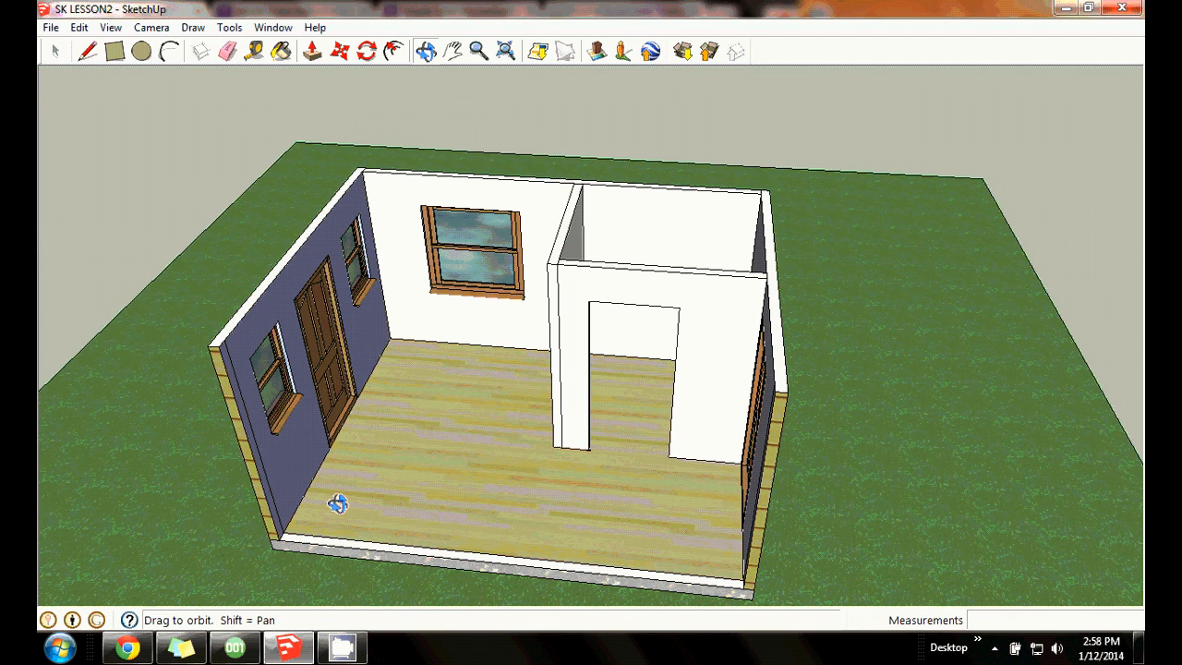
pyautogui.moveTo(695, 527); pyautogui.dragTo(628, 425)
pyautogui.moveTo(588, 492); pyautogui.dragTo(557, 476)
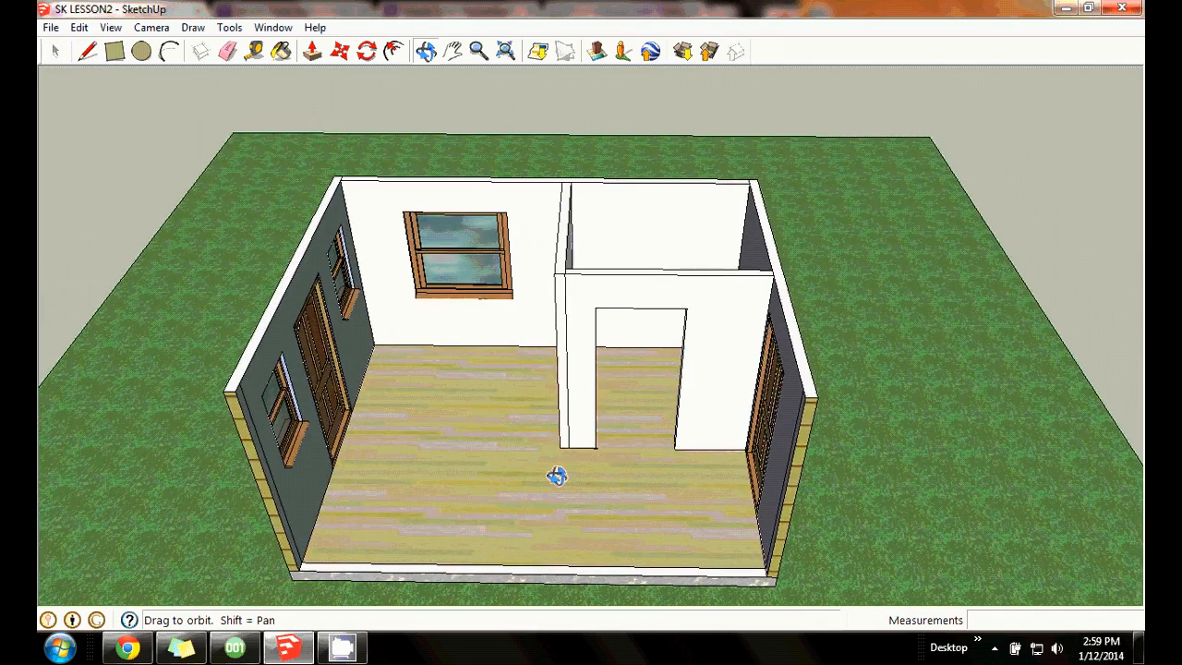
pyautogui.moveTo(585, 375); pyautogui.dragTo(850, 334)
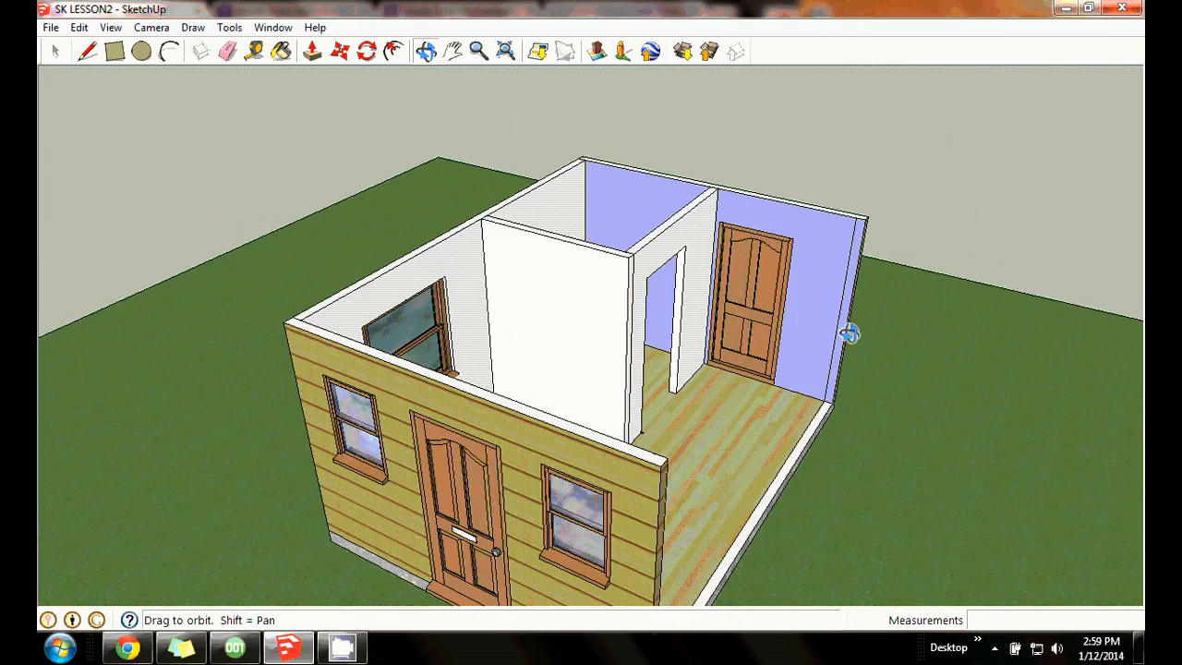
pyautogui.moveTo(825, 391); pyautogui.dragTo(483, 399)
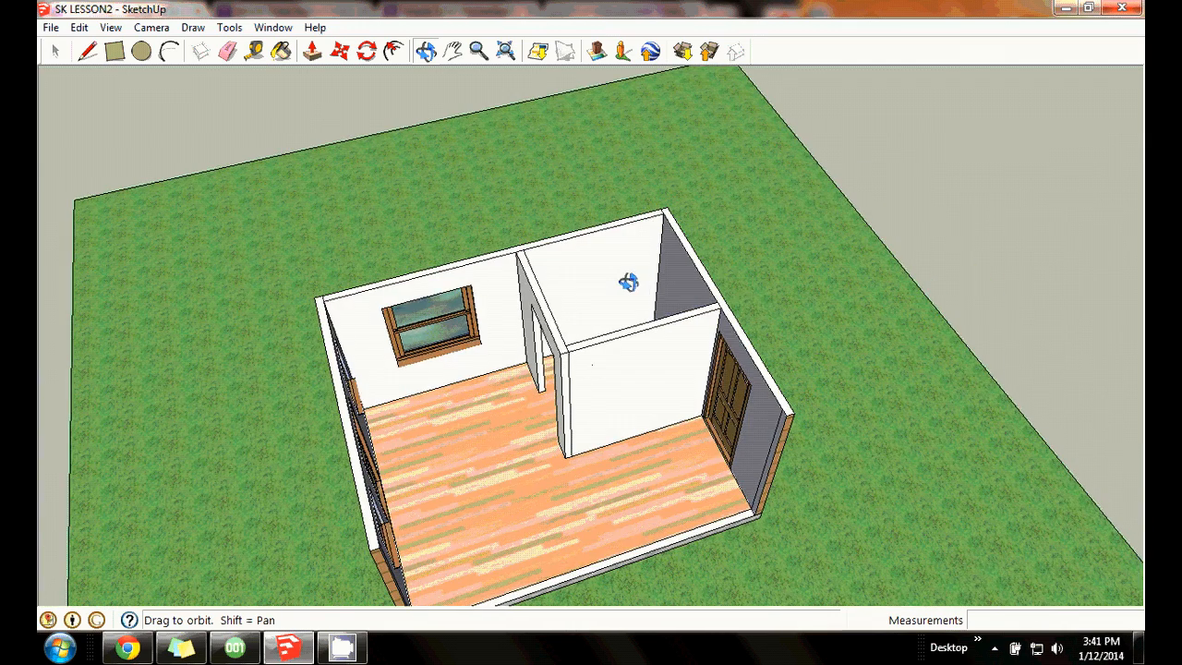
pyautogui.moveTo(516, 281); pyautogui.dragTo(697, 333)
pyautogui.moveTo(470, 332); pyautogui.dragTo(675, 275)
pyautogui.moveTo(745, 324); pyautogui.dragTo(584, 311)
pyautogui.moveTo(726, 377); pyautogui.dragTo(667, 315)
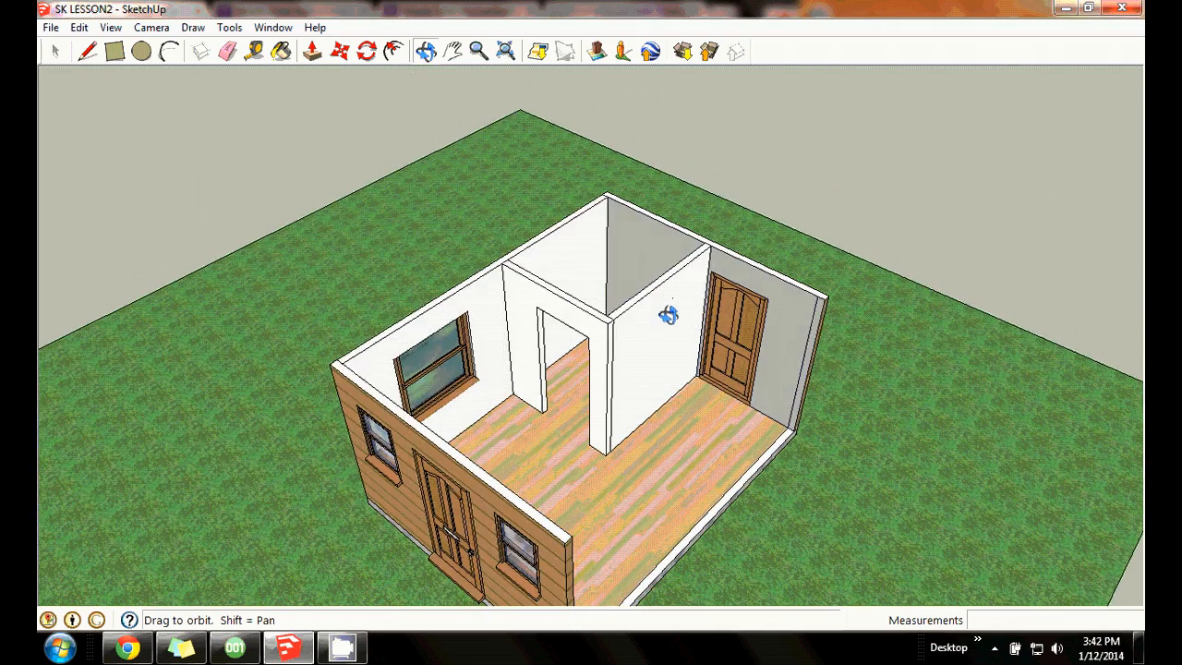
pyautogui.moveTo(548, 326); pyautogui.dragTo(798, 373)
pyautogui.moveTo(603, 364); pyautogui.dragTo(634, 462)
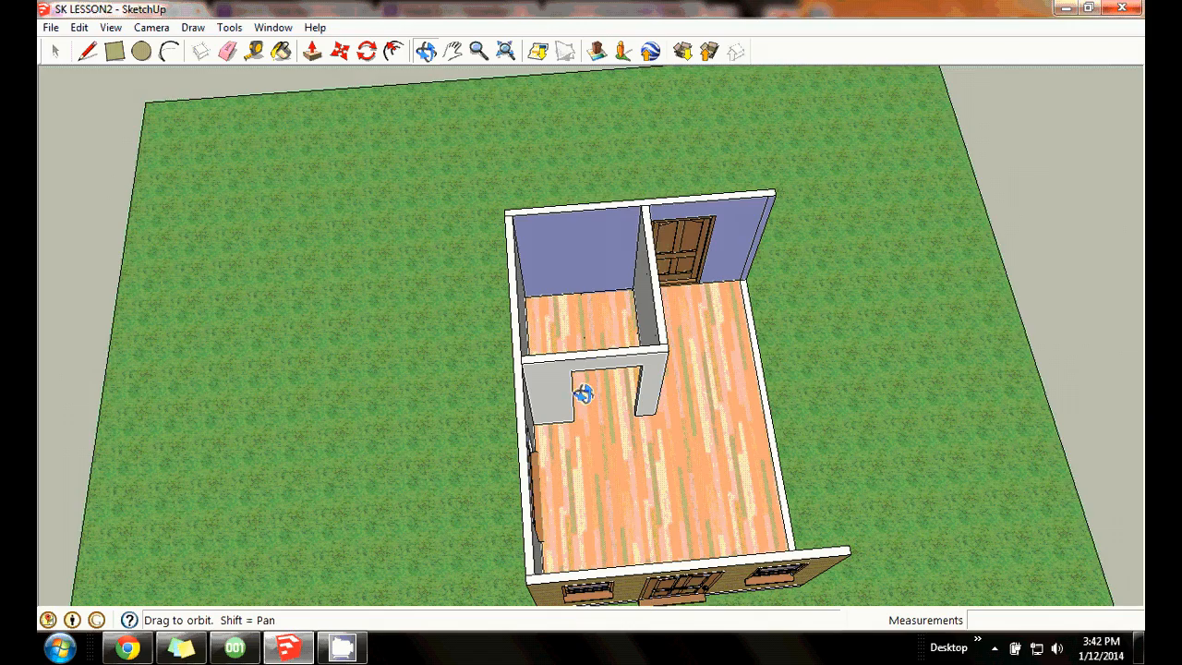
pyautogui.moveTo(692, 387); pyautogui.dragTo(668, 445)
# Erase the stray edge on the floor along the back wall of the small partitioned room.
pyautogui.click(478, 50)
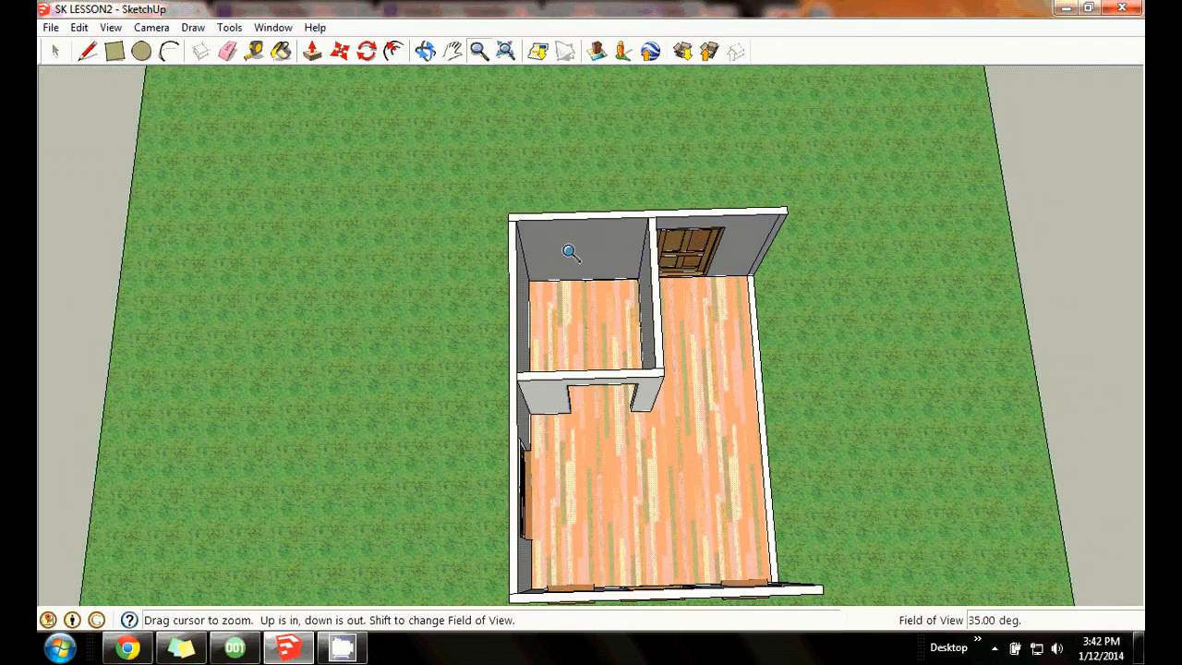
pyautogui.moveTo(577, 290); pyautogui.dragTo(583, 177)
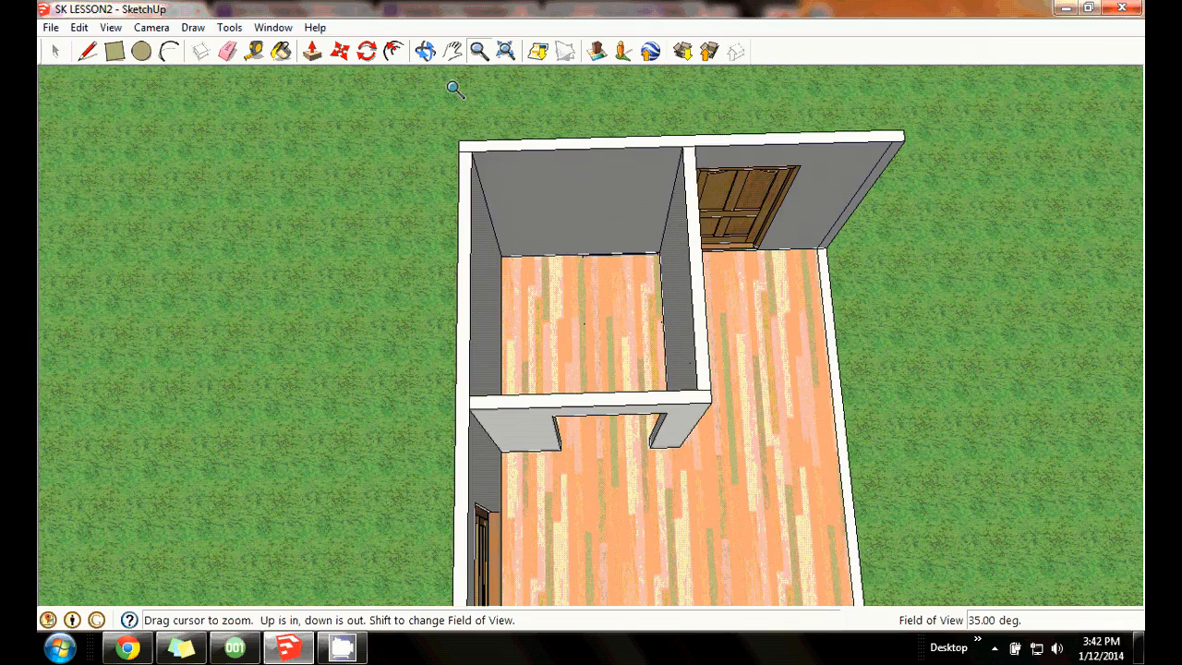
pyautogui.click(425, 50)
pyautogui.moveTo(527, 332); pyautogui.dragTo(467, 232)
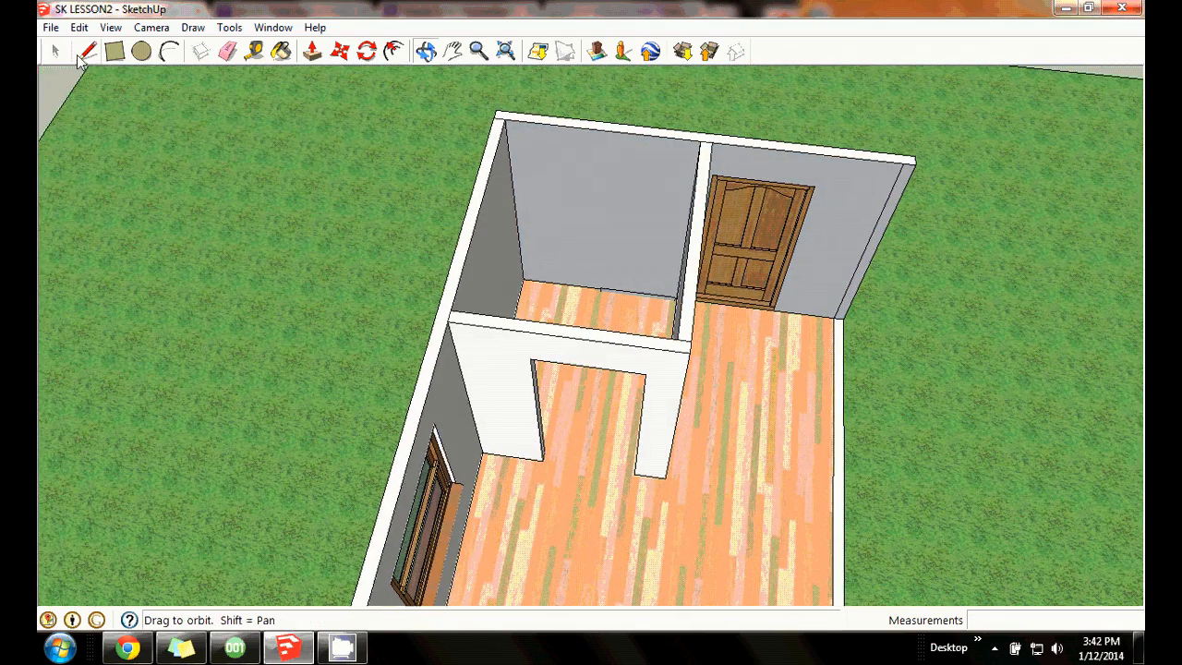
pyautogui.click(55, 52)
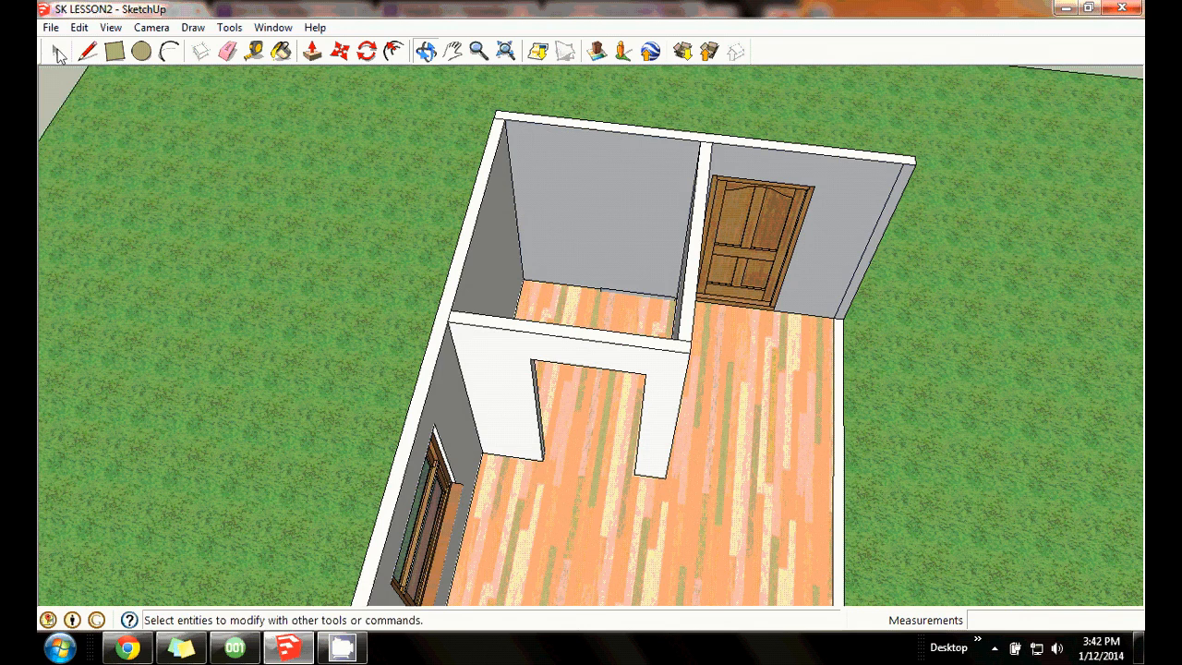
pyautogui.rightClick(642, 298)
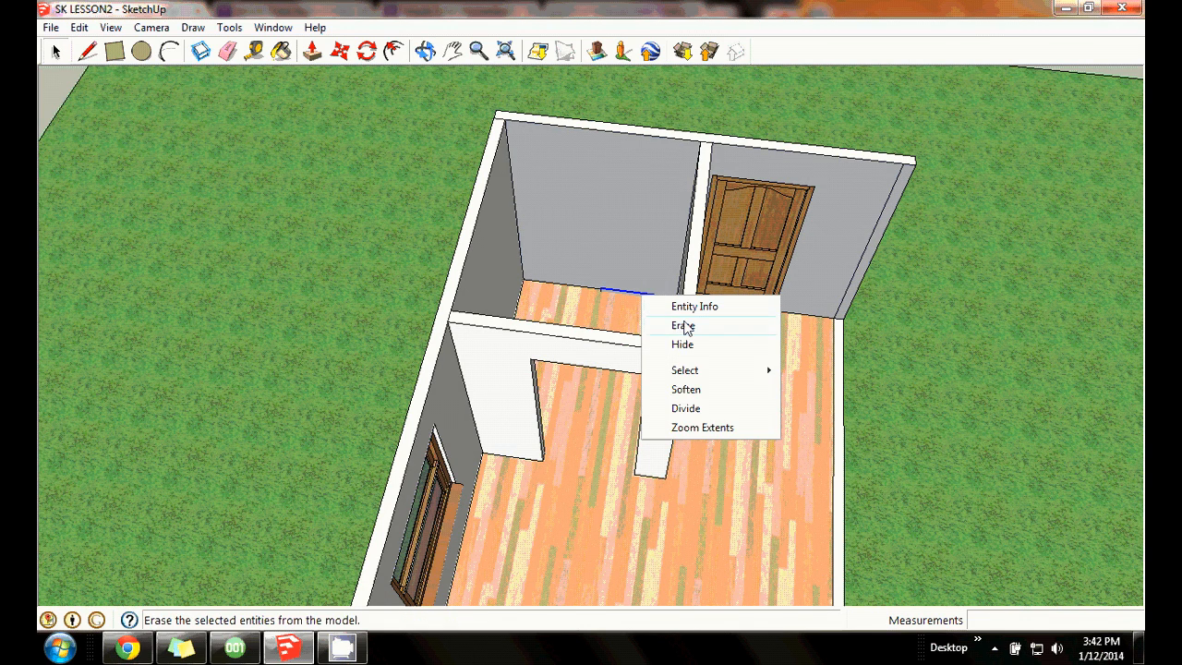
pyautogui.click(679, 325)
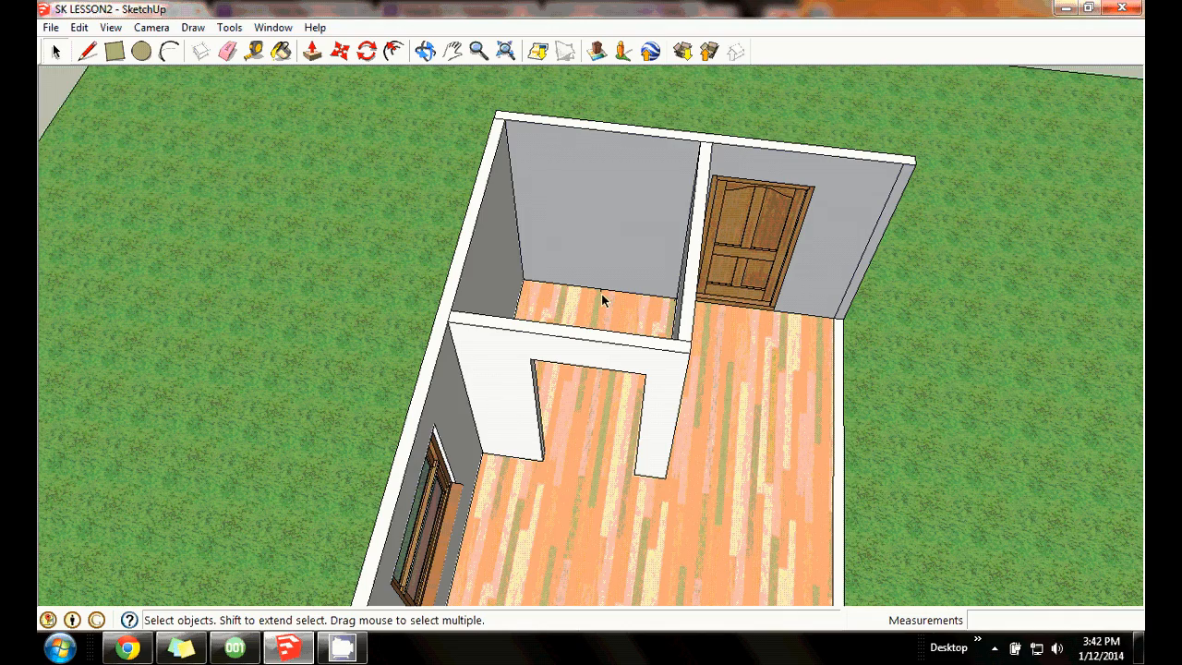
# Open the 3D Warehouse and search its models for "shower stall".
pyautogui.click(425, 52)
pyautogui.moveTo(520, 172); pyautogui.dragTo(590, 243)
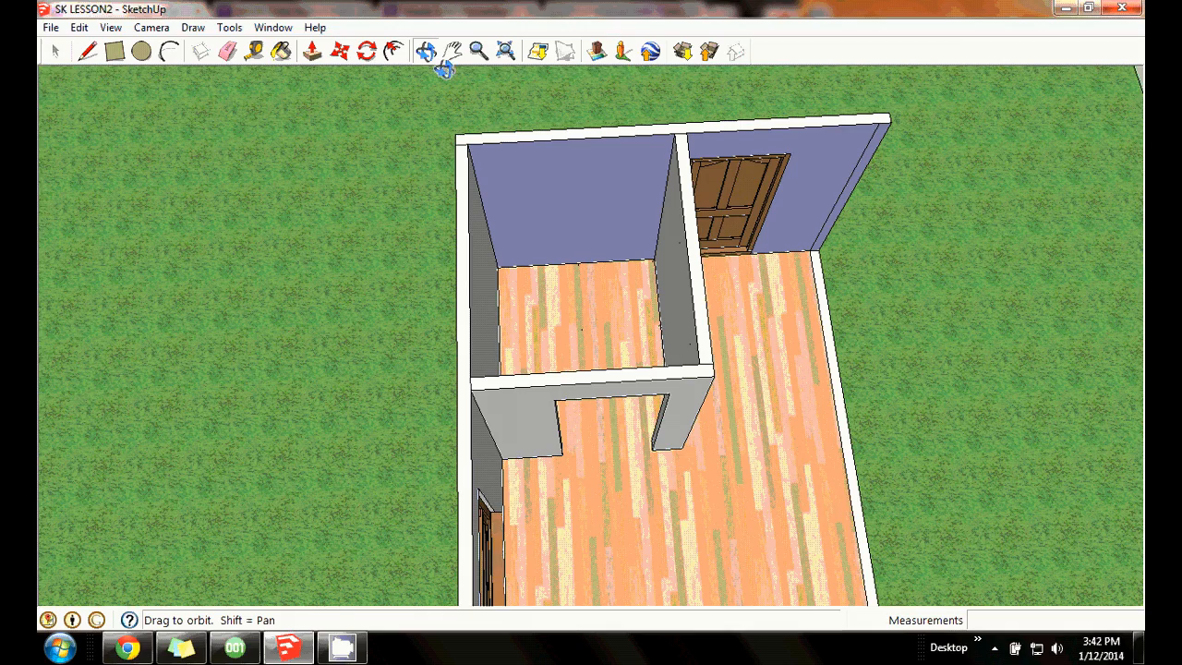
pyautogui.moveTo(491, 133); pyautogui.dragTo(522, 250)
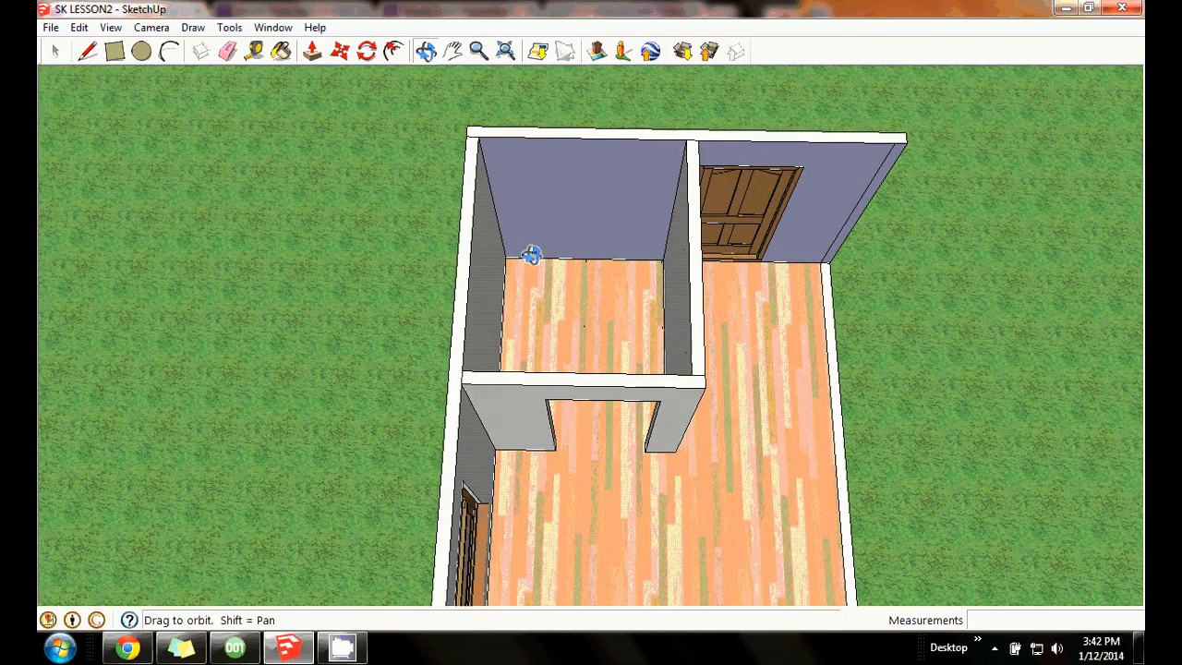
pyautogui.click(687, 63)
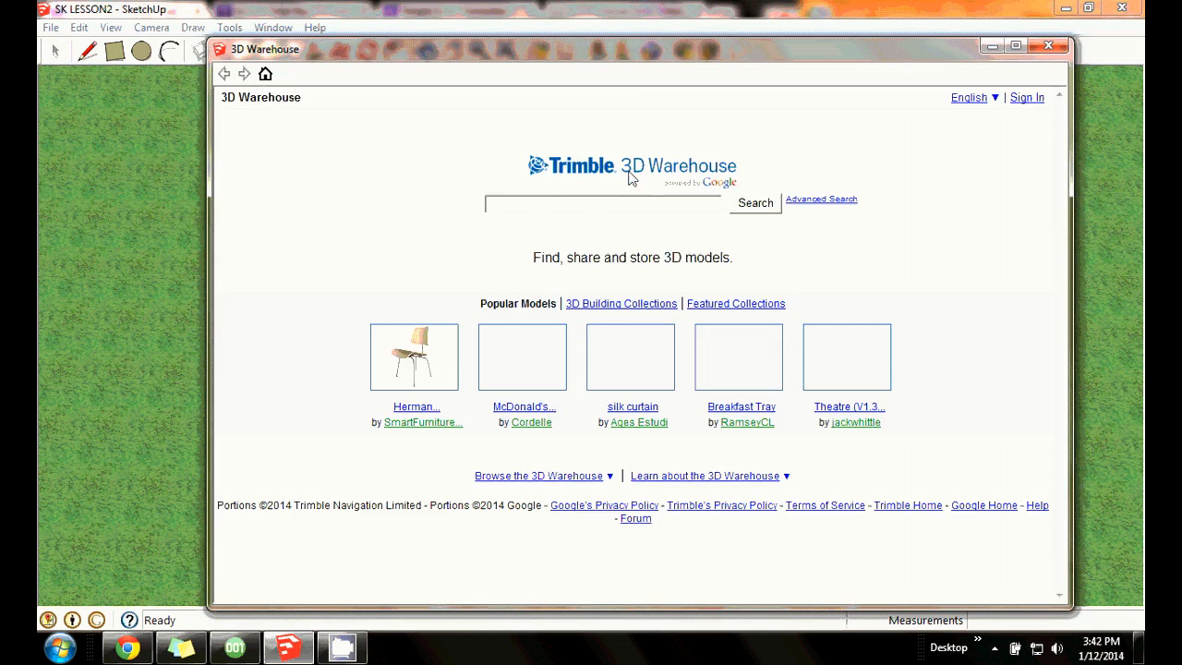
pyautogui.click(597, 209)
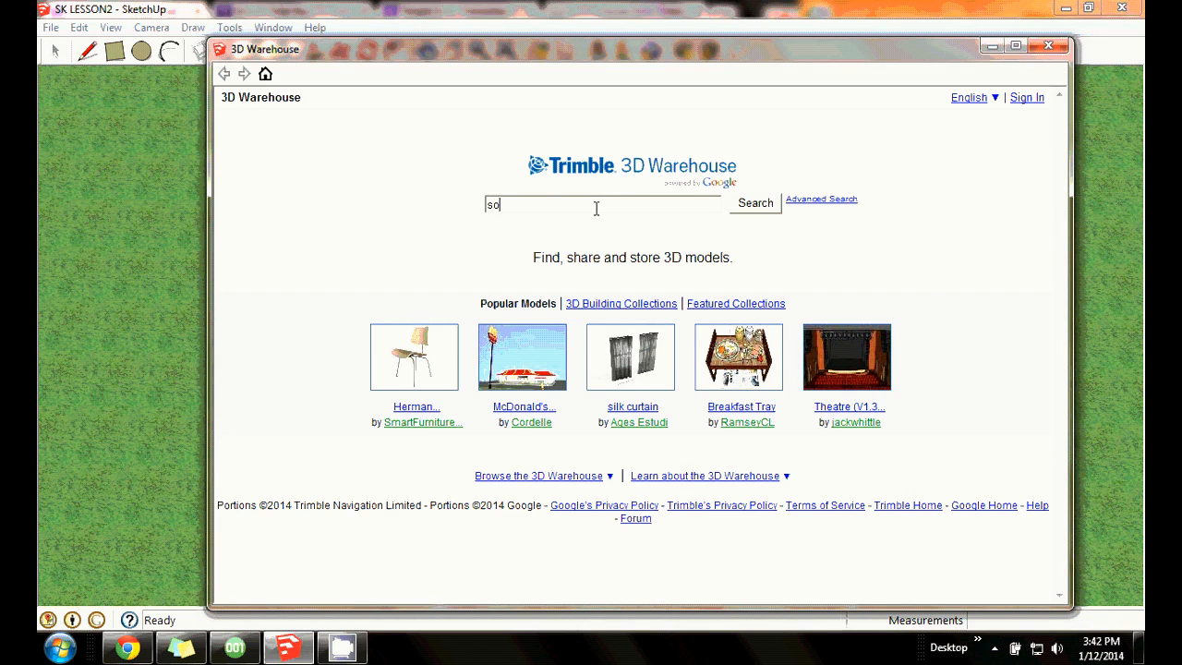
pyautogui.write('shower stall')
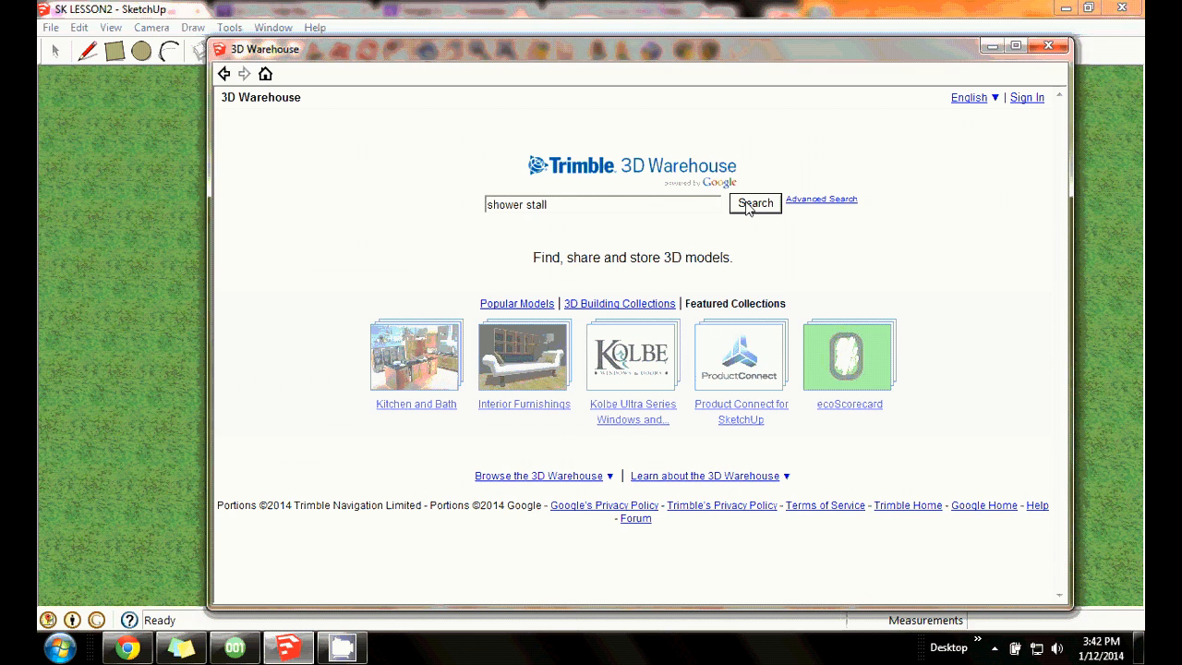
pyautogui.click(753, 204)
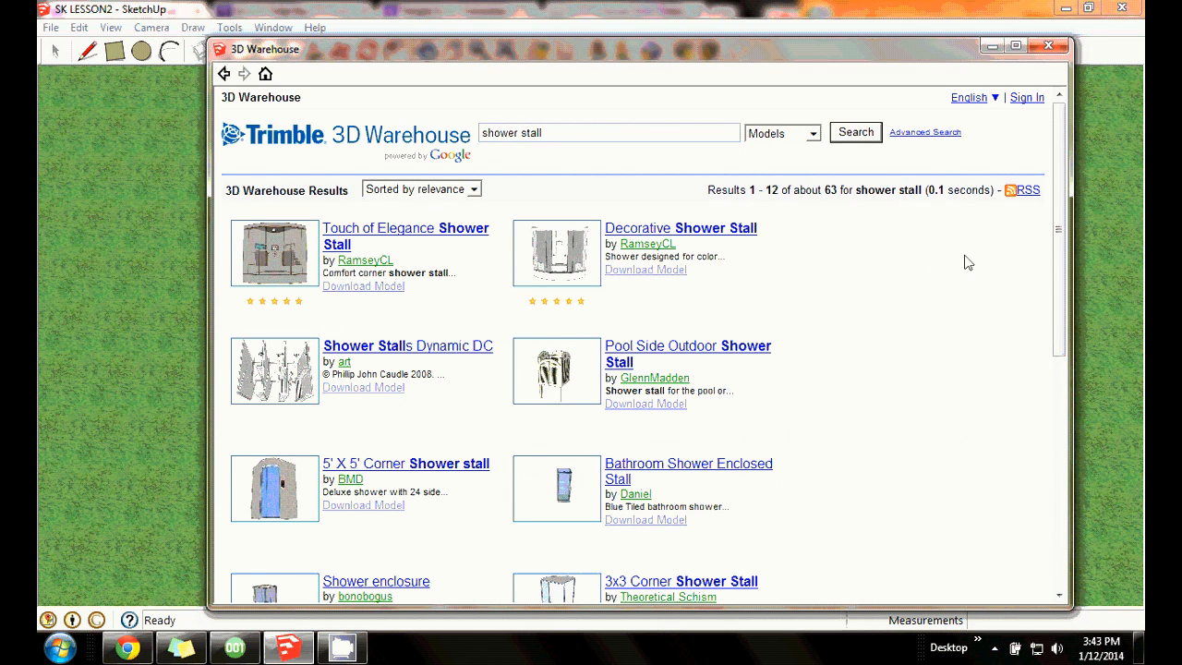
# Load the Bathroom Shower Enclosed Stall directly into the house model and place it on the floor.
pyautogui.moveTo(1067, 185); pyautogui.dragTo(1061, 282)
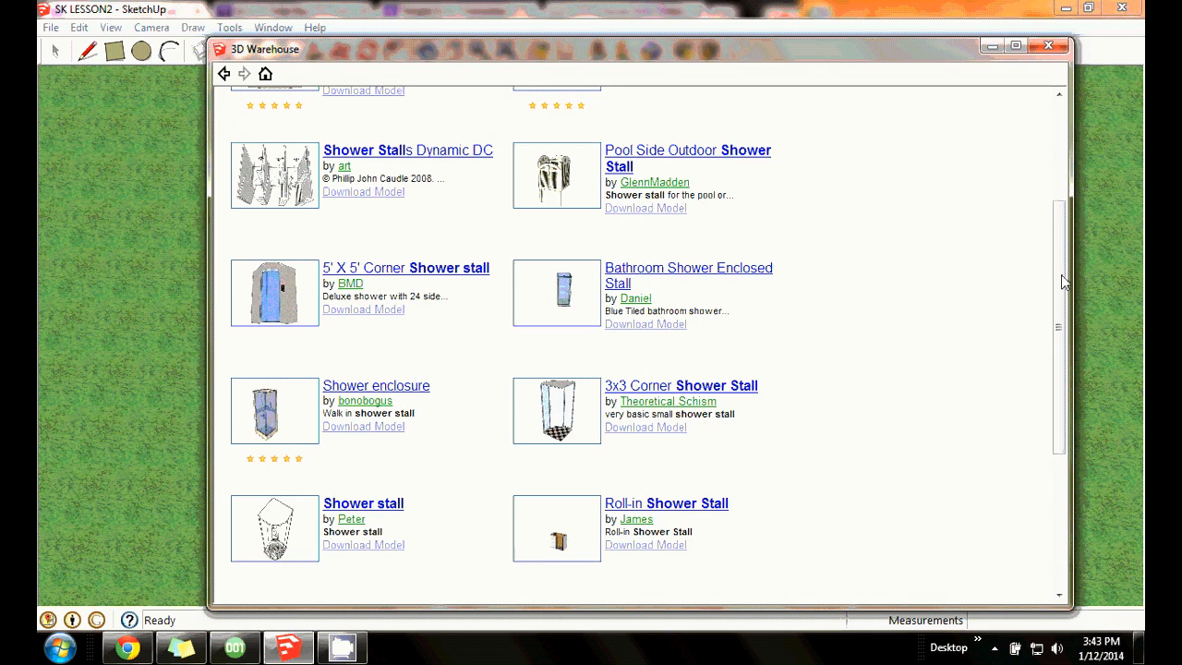
pyautogui.click(677, 272)
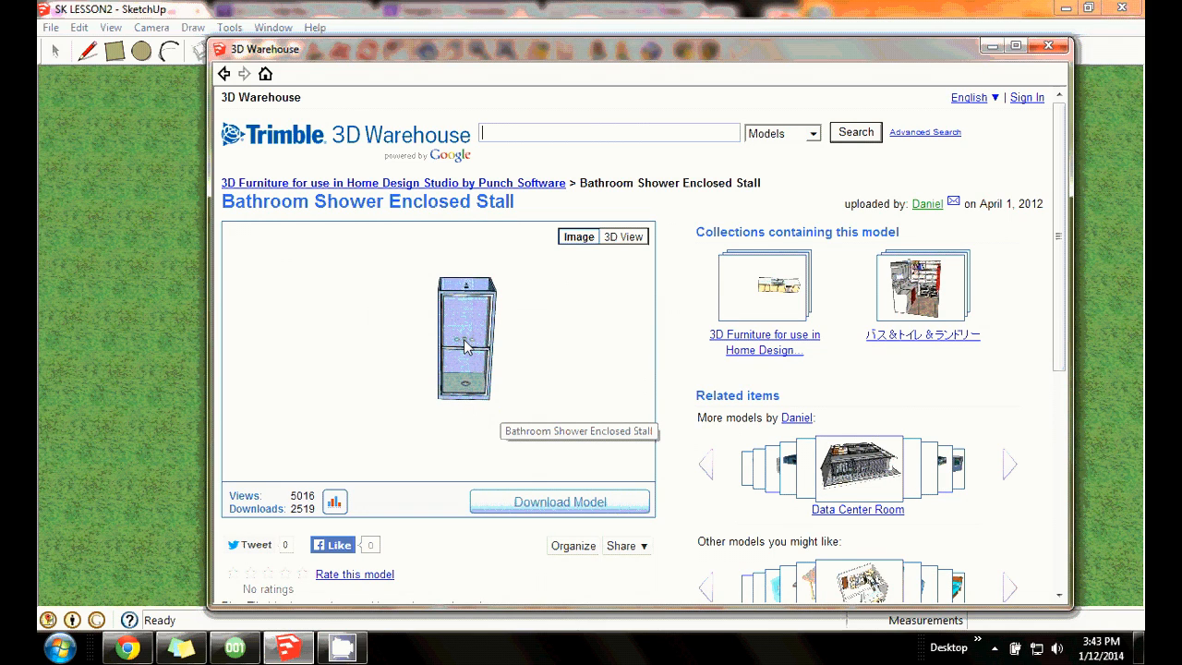
pyautogui.click(573, 503)
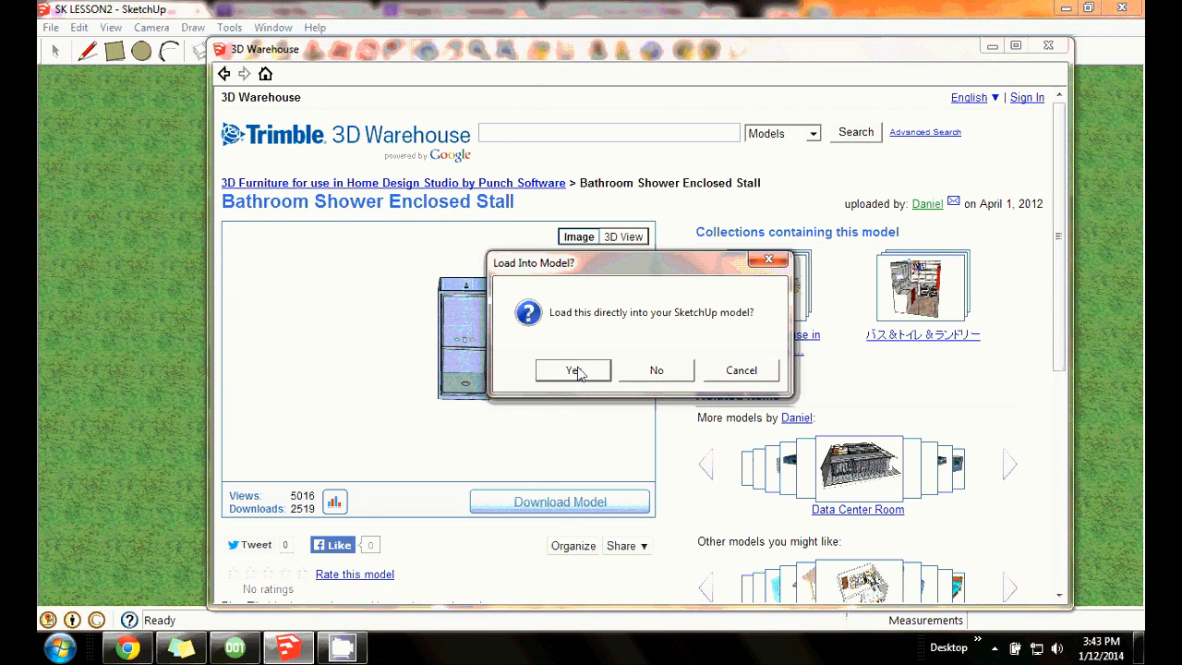
pyautogui.click(573, 370)
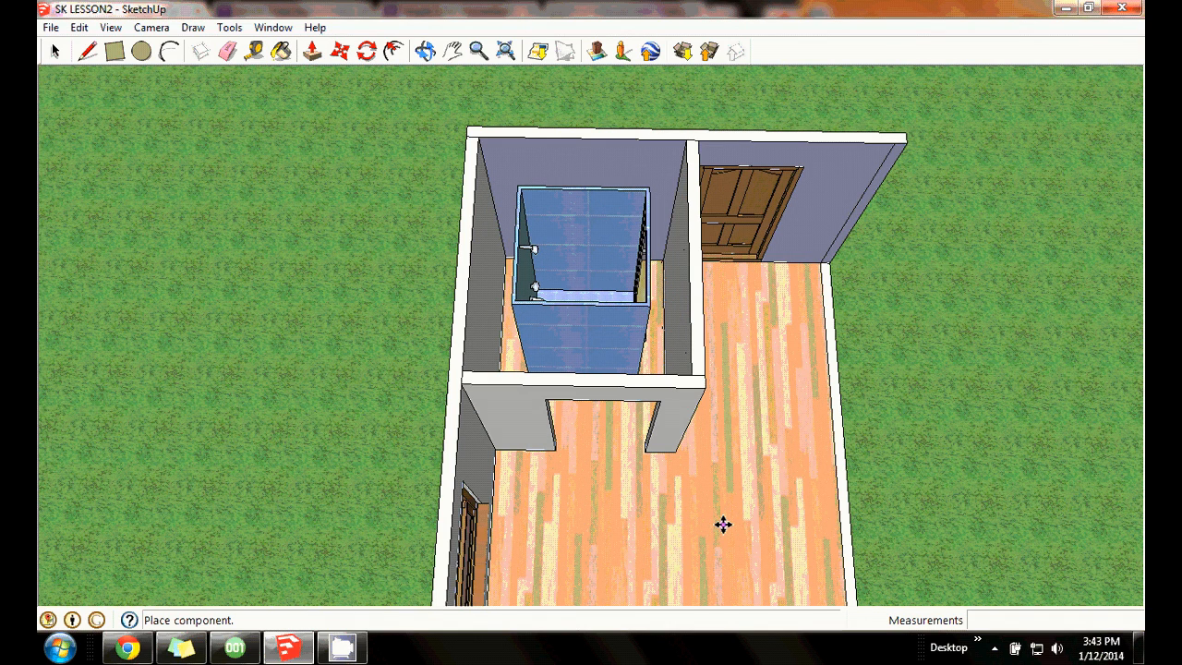
pyautogui.click(723, 524)
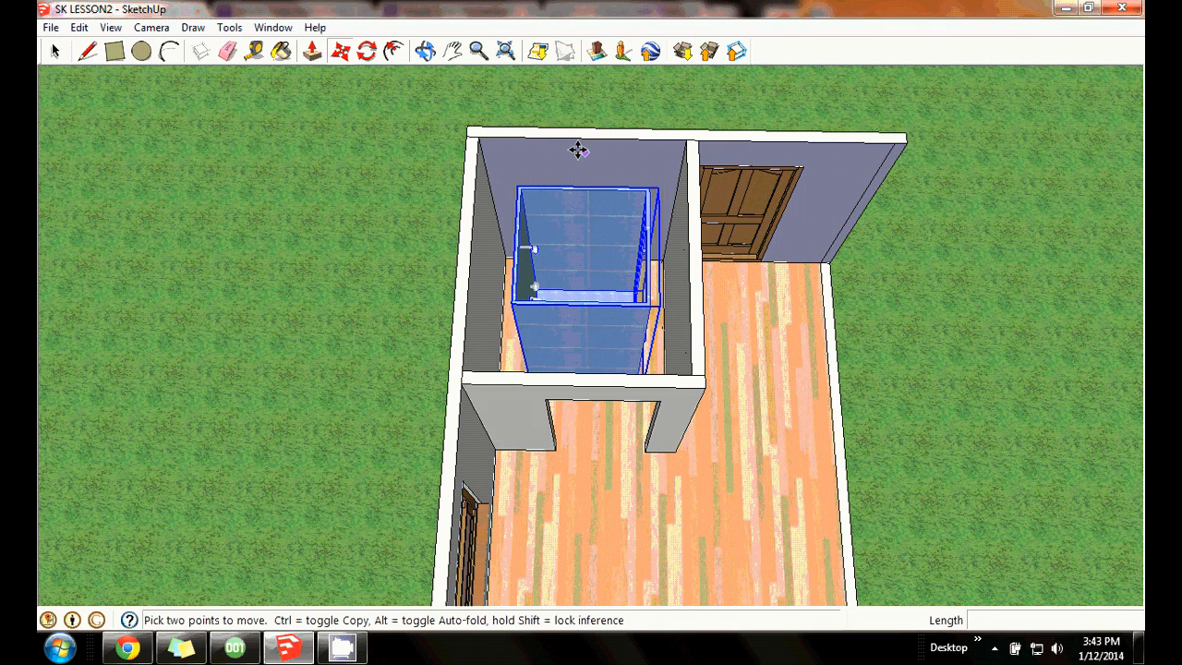
# Rotate the shower stall 90 degrees on the floor plane.
pyautogui.click(366, 51)
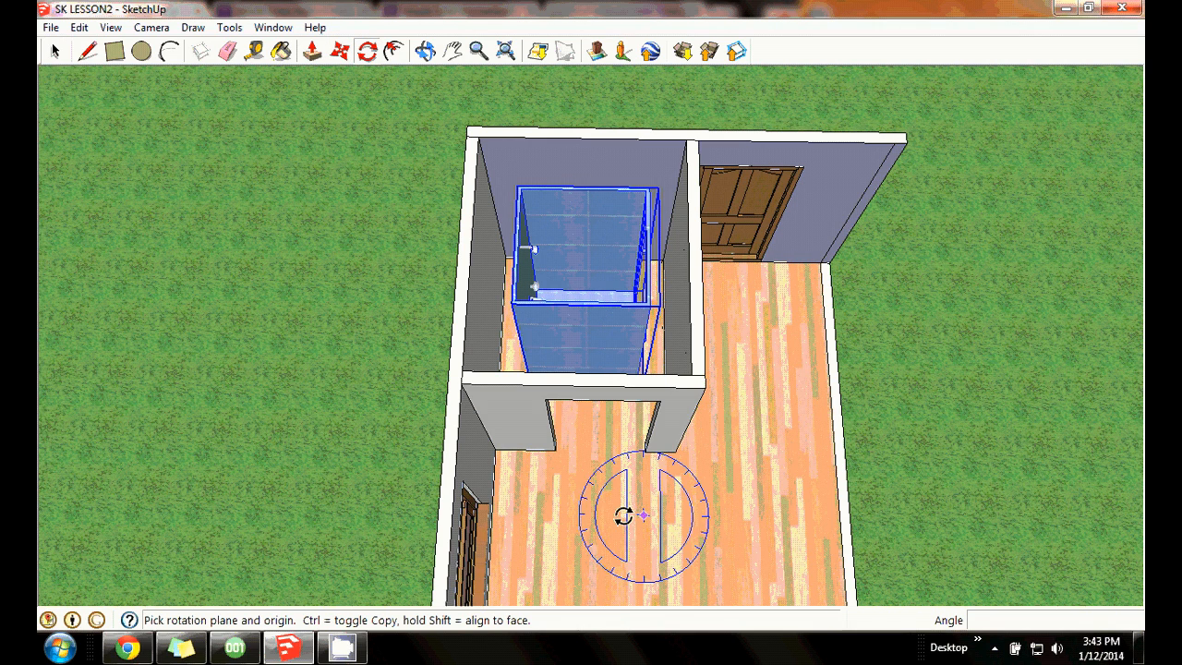
pyautogui.click(593, 515)
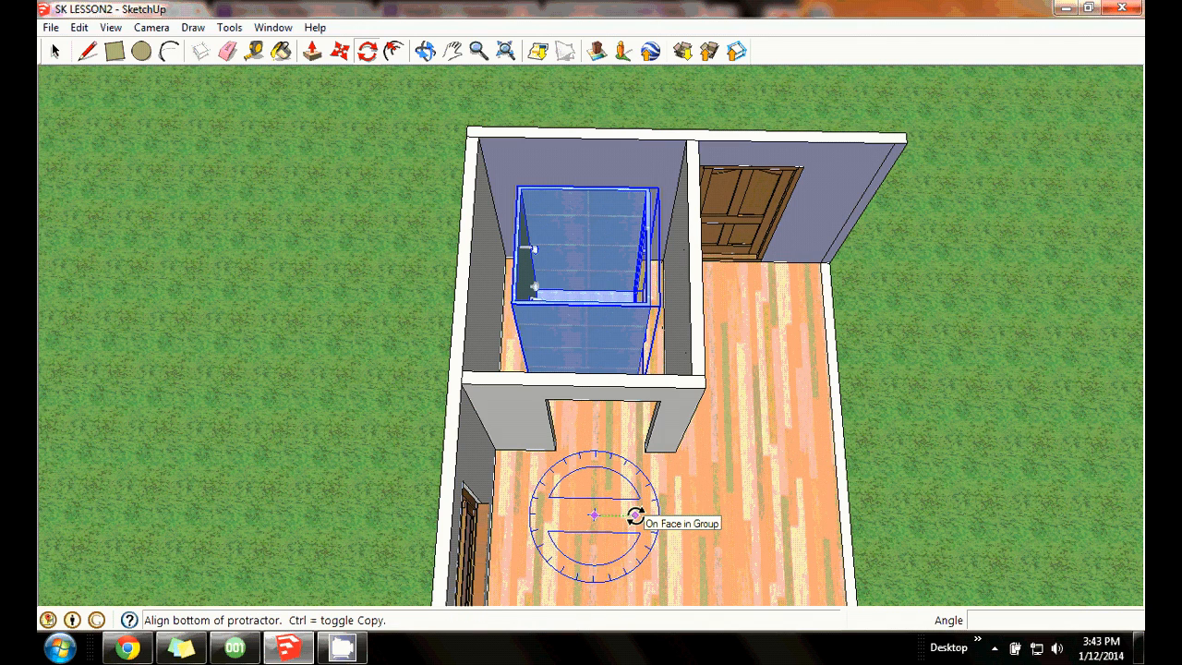
pyautogui.click(636, 515)
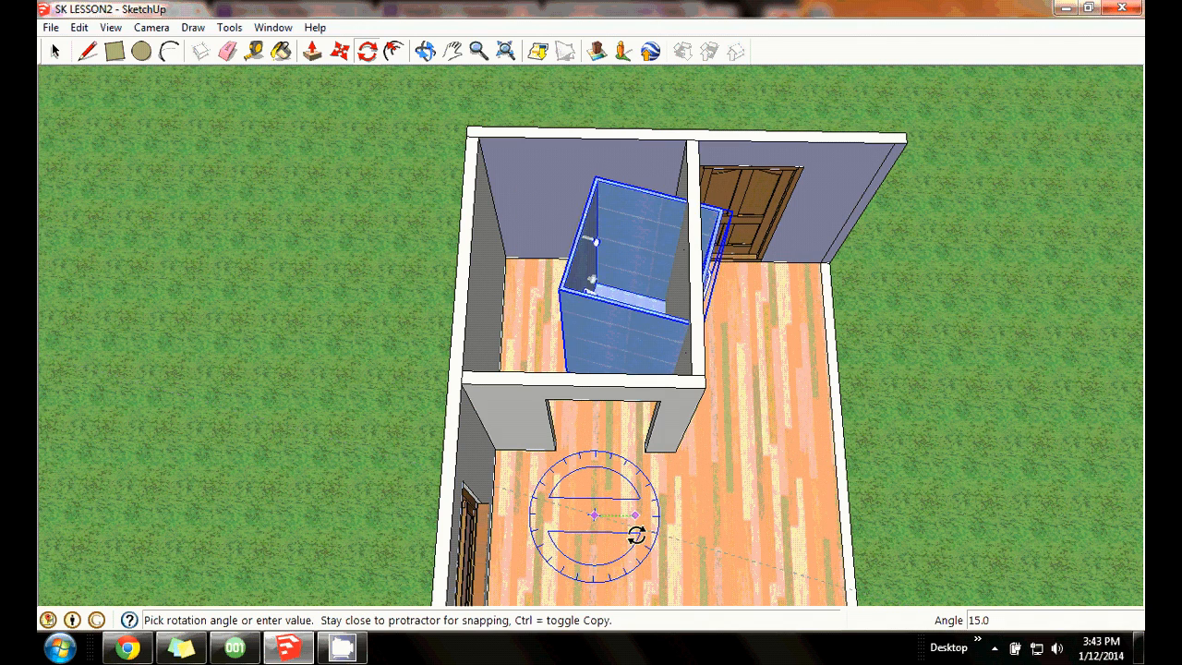
pyautogui.click(595, 561)
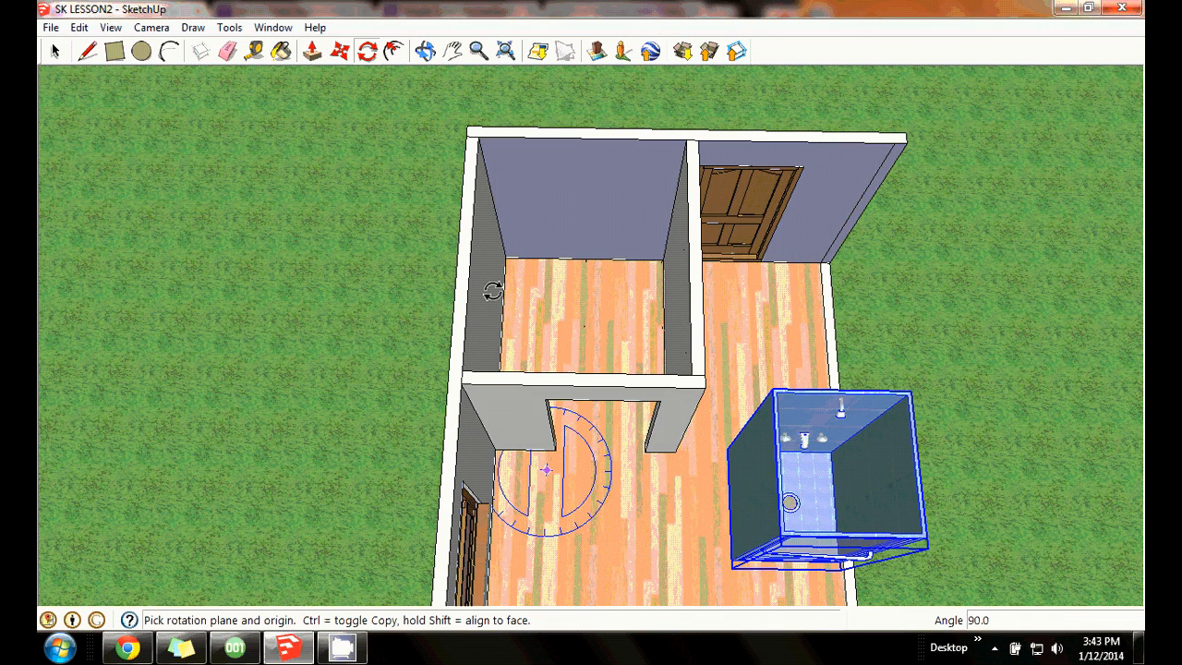
# Move the shower stall from the open floor into the small partitioned room, including about 5' 9" along the green axis.
pyautogui.click(340, 52)
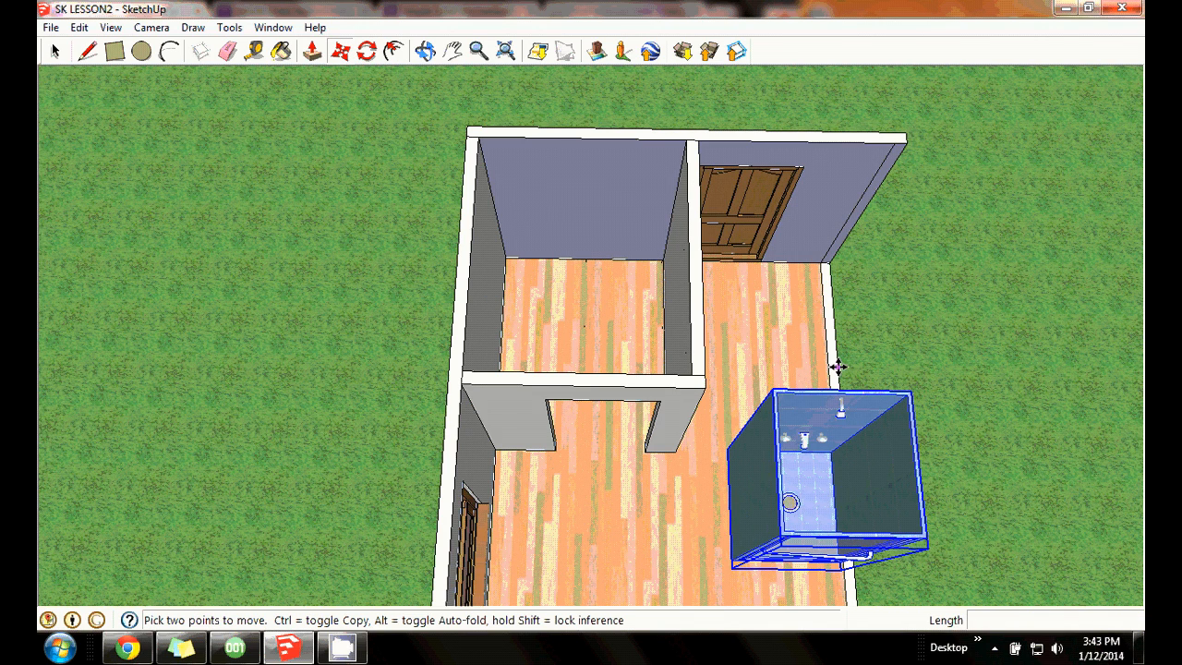
pyautogui.click(725, 450)
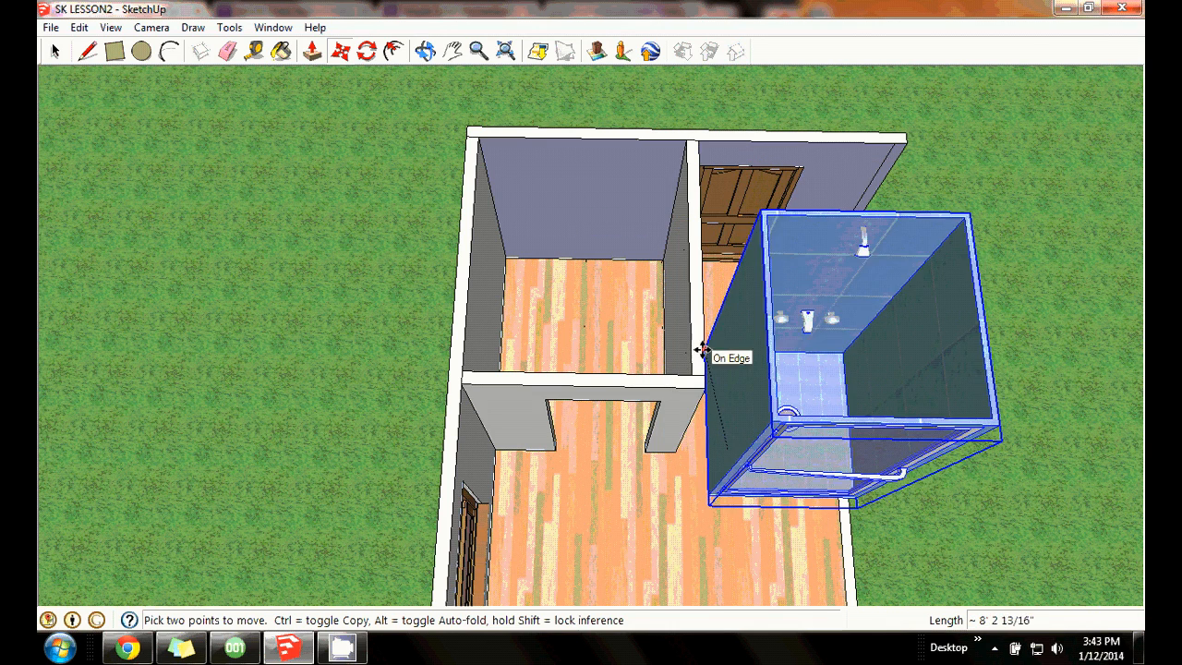
pyautogui.click(708, 446)
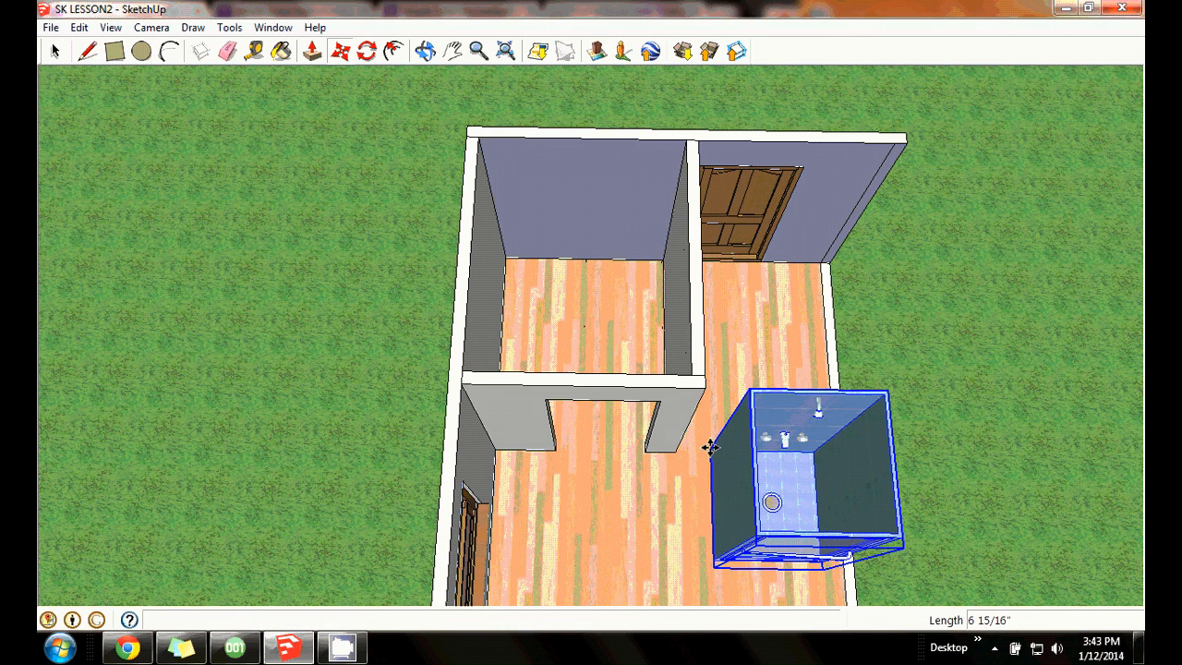
pyautogui.click(829, 434)
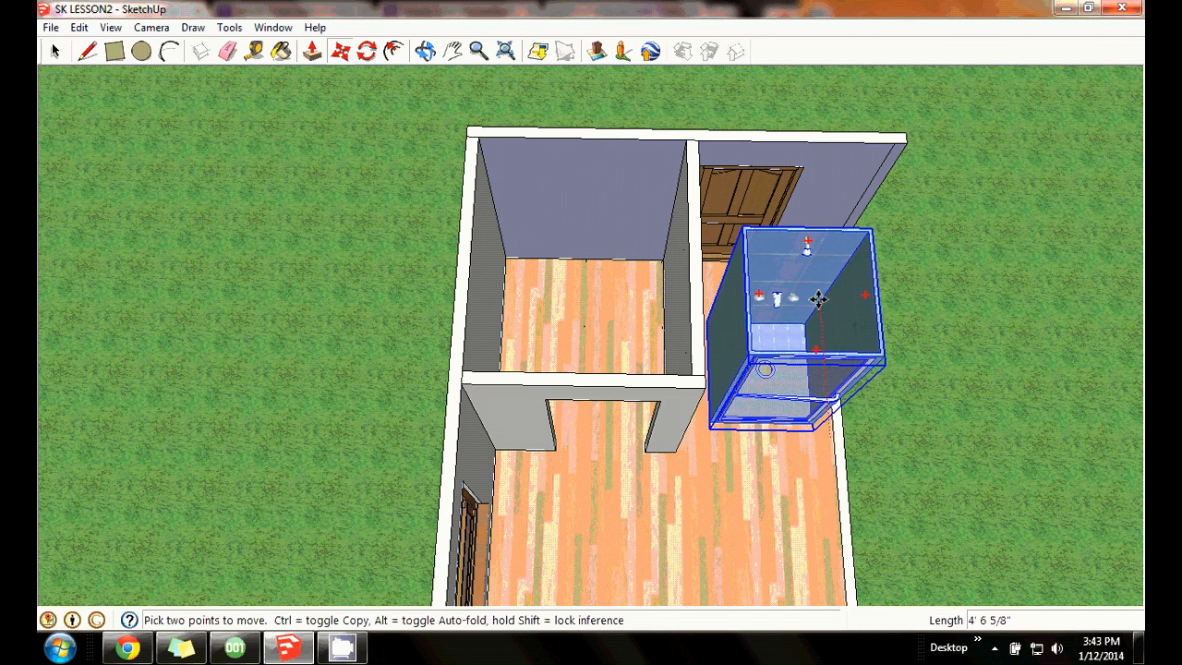
pyautogui.click(810, 301)
pyautogui.click(810, 301)
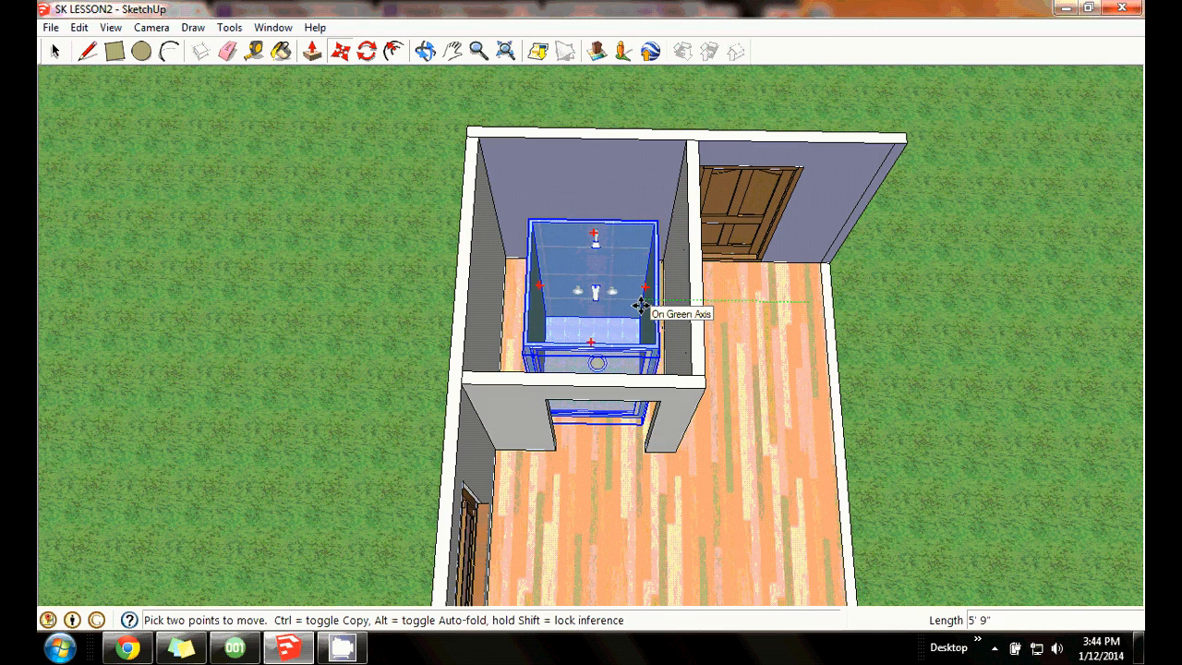
pyautogui.click(642, 305)
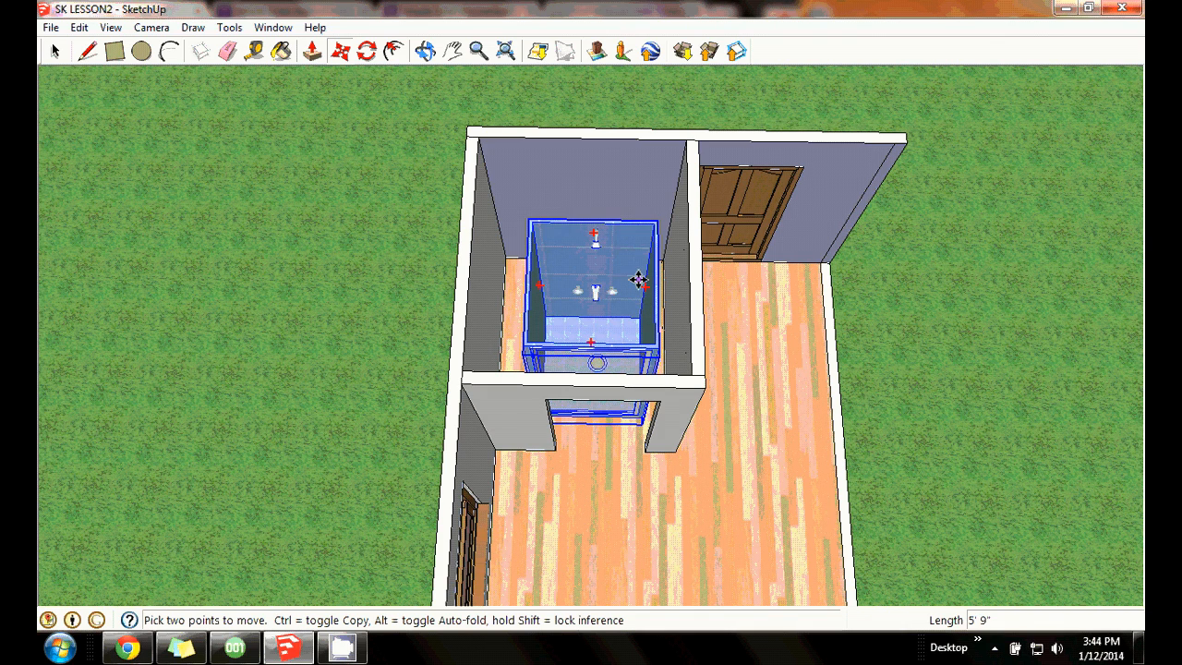
# Move the shower stall 2' toward the room's back wall and fine-tune its position along the red axis.
pyautogui.click(629, 289)
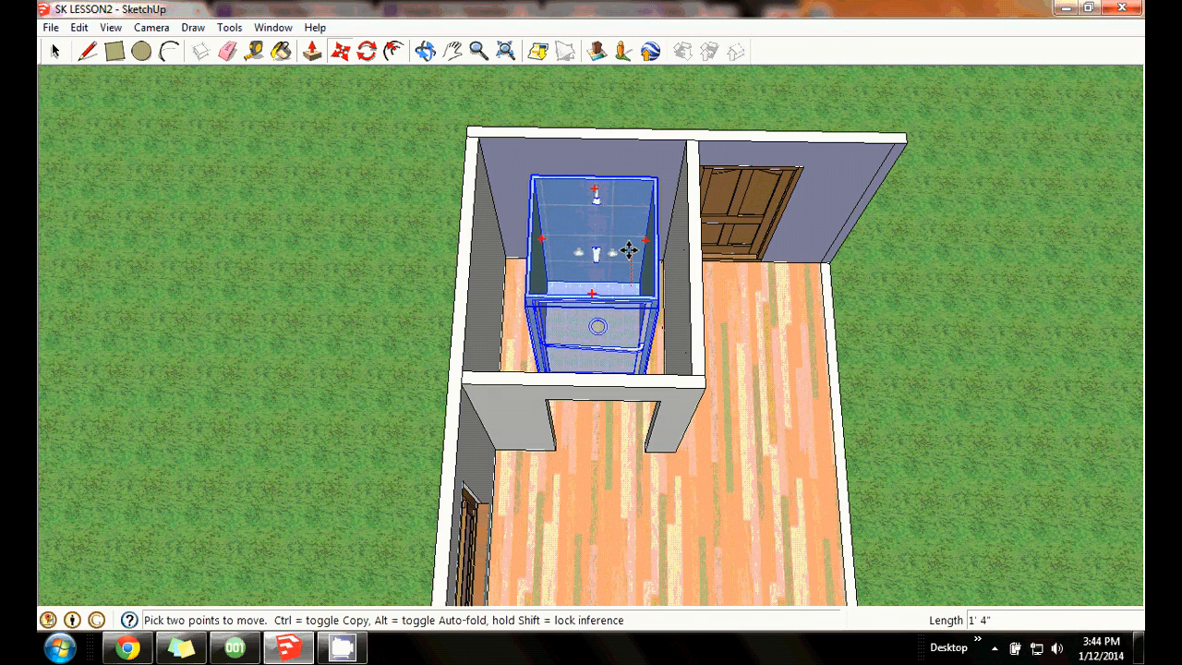
pyautogui.write("2'")
pyautogui.press('Return')
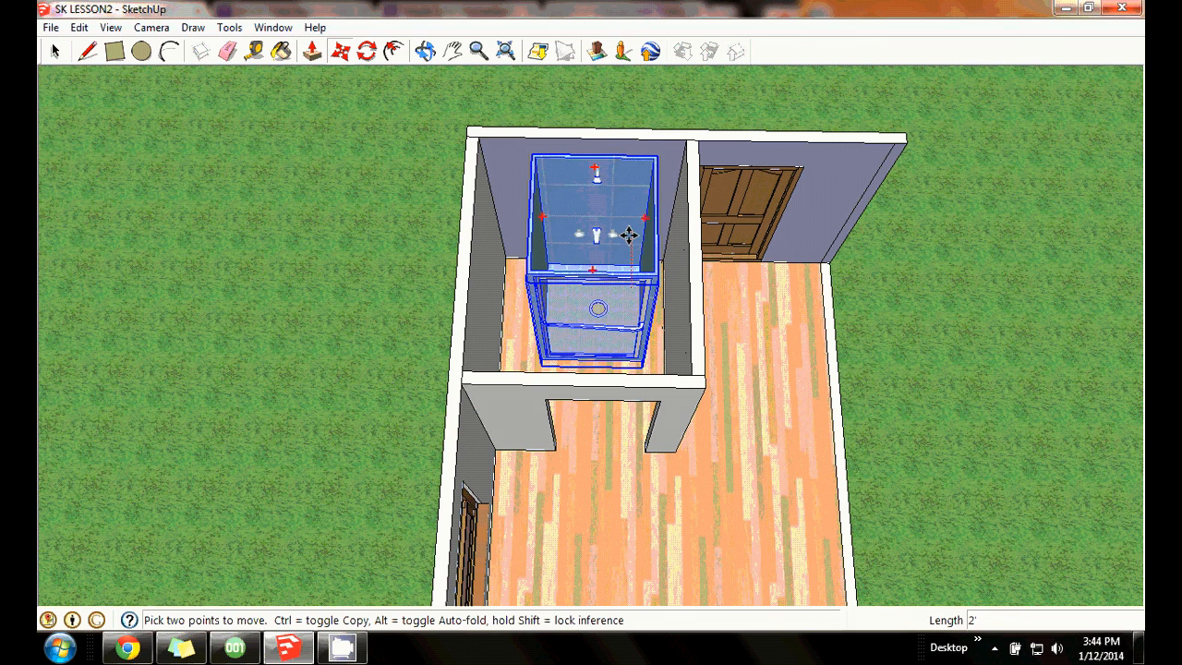
pyautogui.click(629, 234)
pyautogui.click(620, 214)
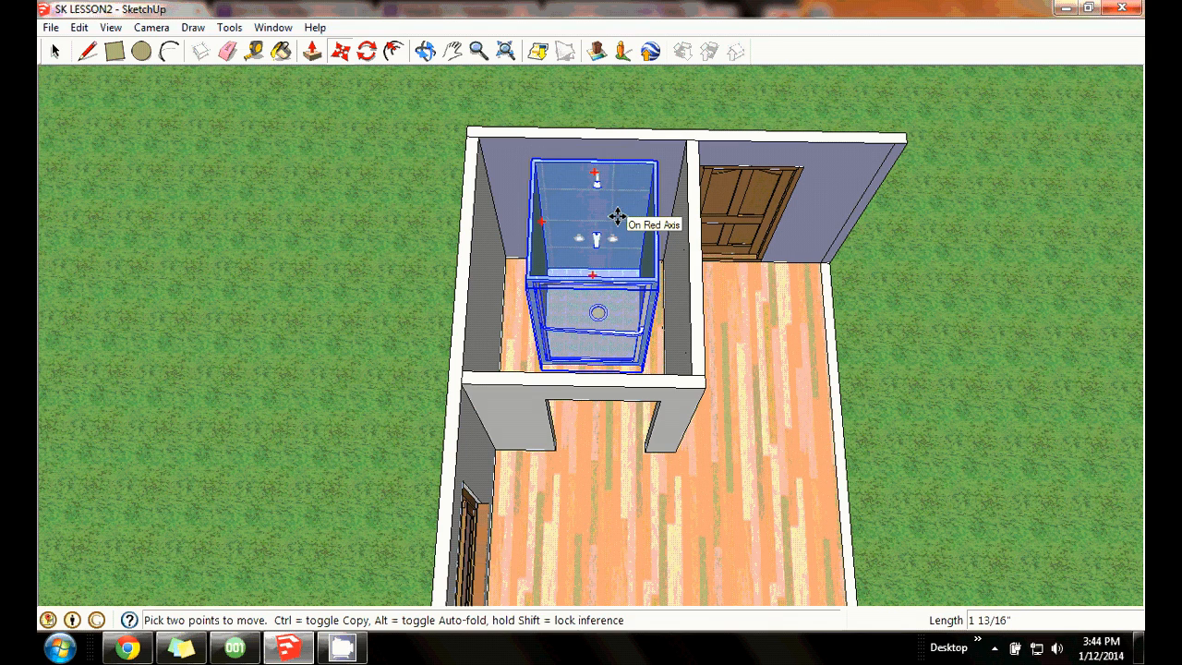
pyautogui.click(620, 219)
# Nudge the shower stall about 3 1/8" closer to the back wall and shift it slightly by about 9/16".
pyautogui.click(478, 51)
pyautogui.moveTo(600, 277); pyautogui.dragTo(598, 192)
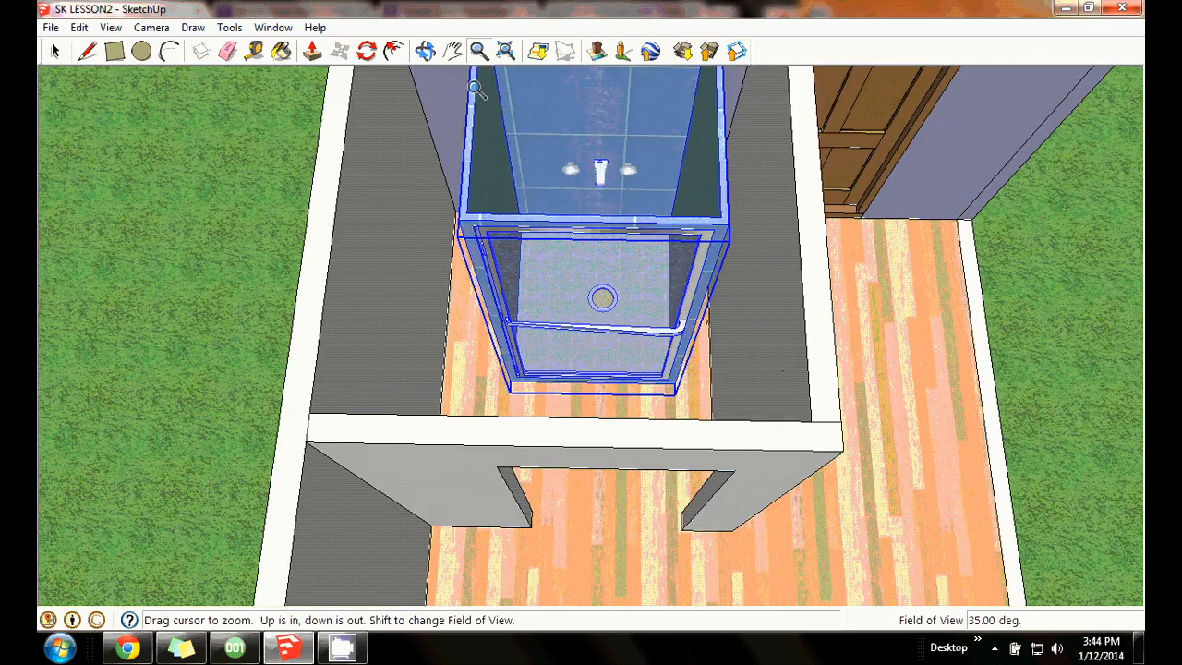
pyautogui.click(451, 50)
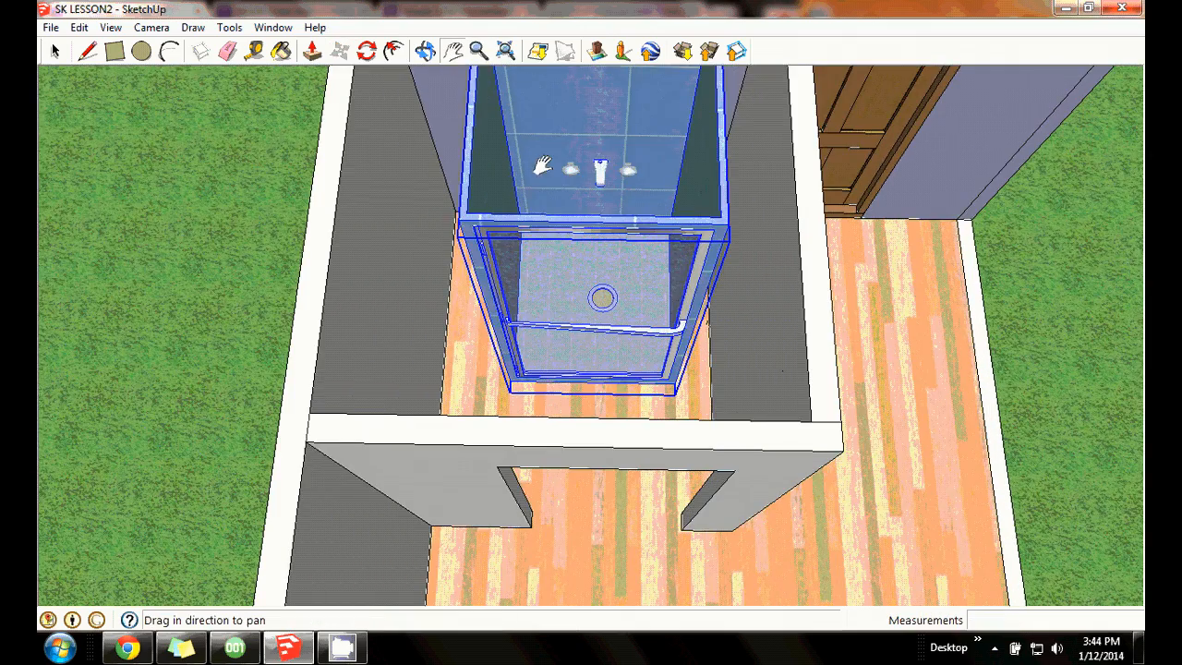
pyautogui.moveTo(542, 166); pyautogui.dragTo(546, 309)
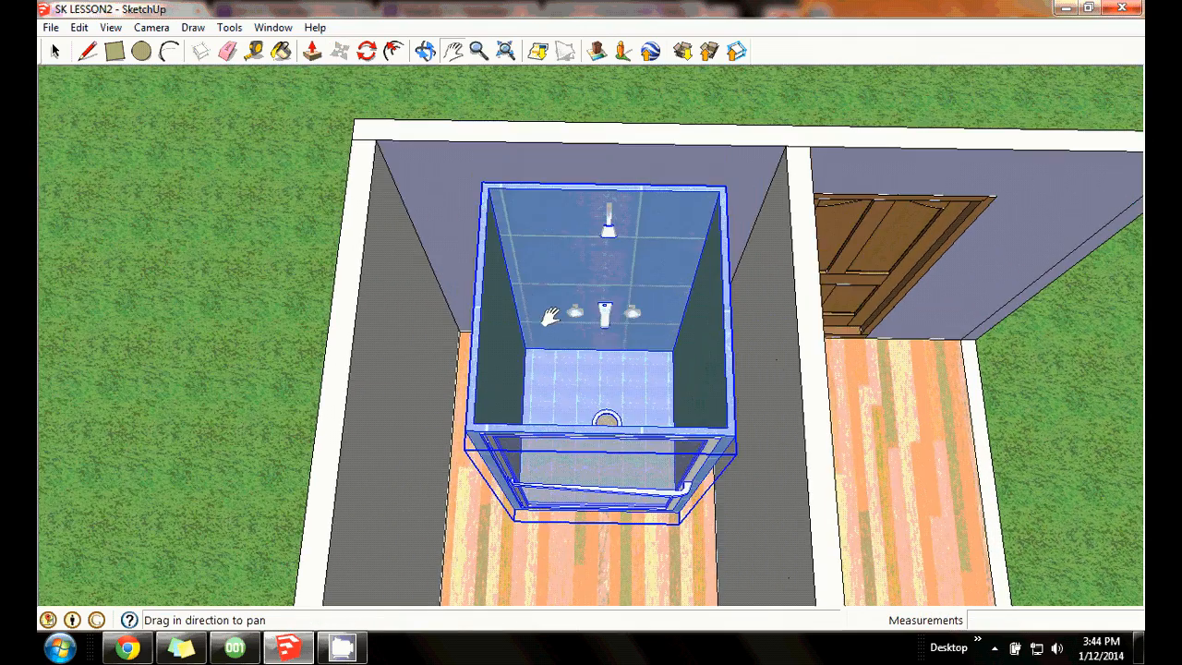
pyautogui.click(340, 51)
pyautogui.click(644, 243)
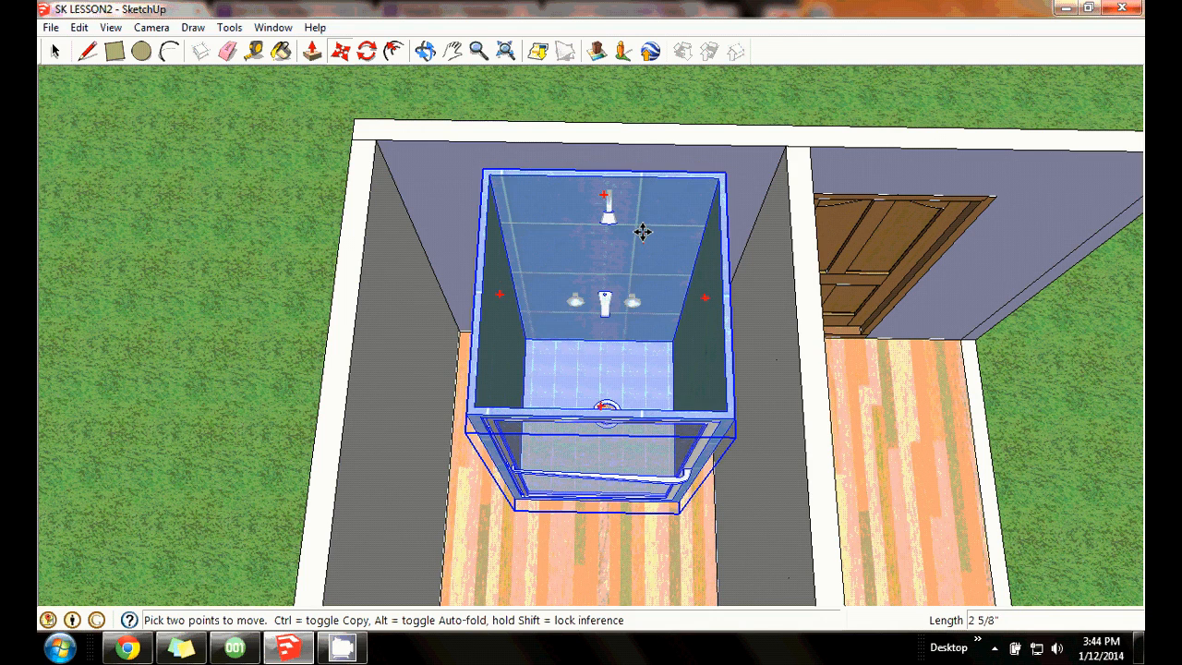
pyautogui.click(642, 229)
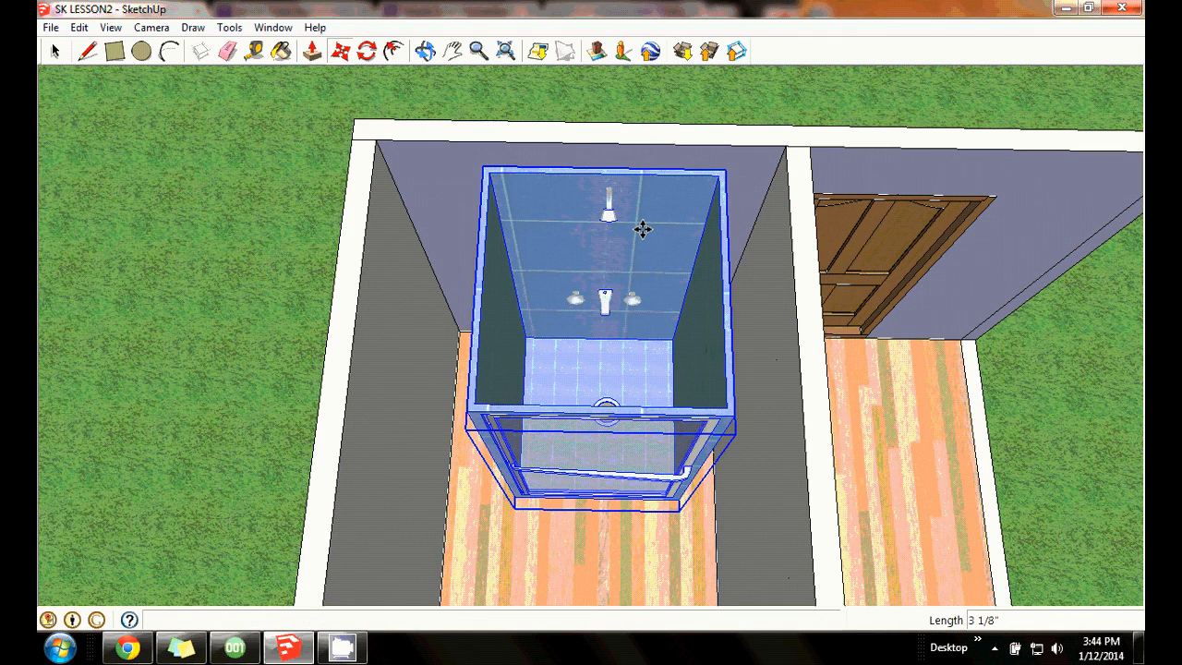
pyautogui.click(641, 168)
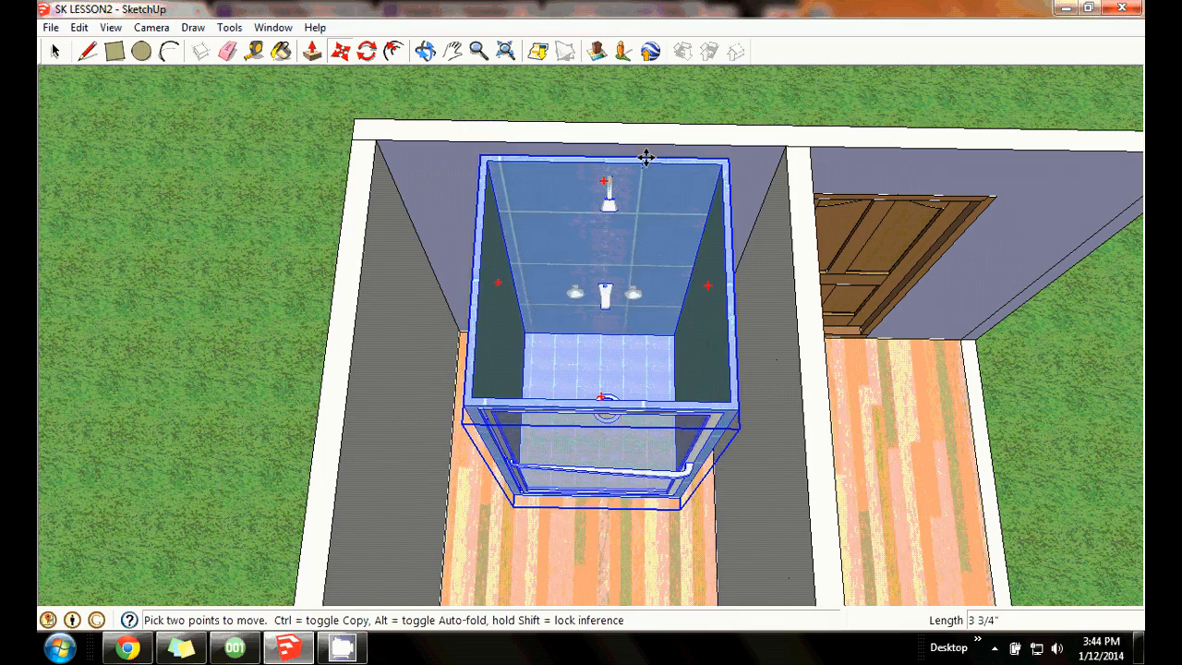
pyautogui.click(644, 161)
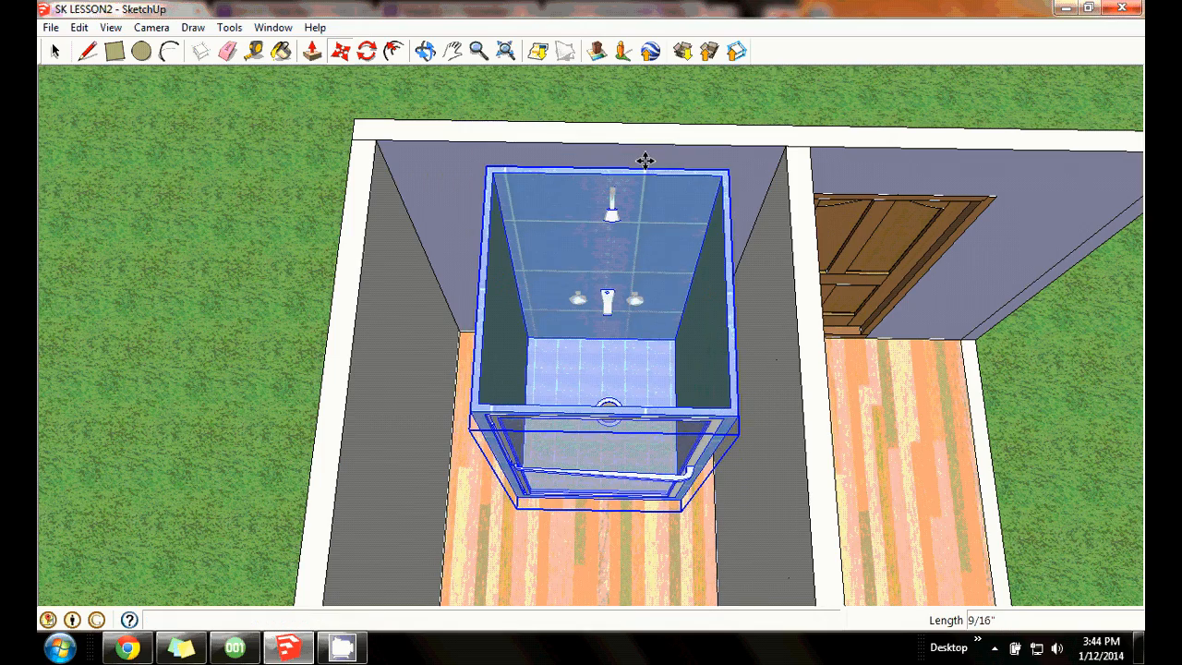
# Move the shower stall about 1 3/16" further toward the back wall, checking the remaining gap from the side.
pyautogui.click(425, 51)
pyautogui.moveTo(525, 208); pyautogui.dragTo(841, 173)
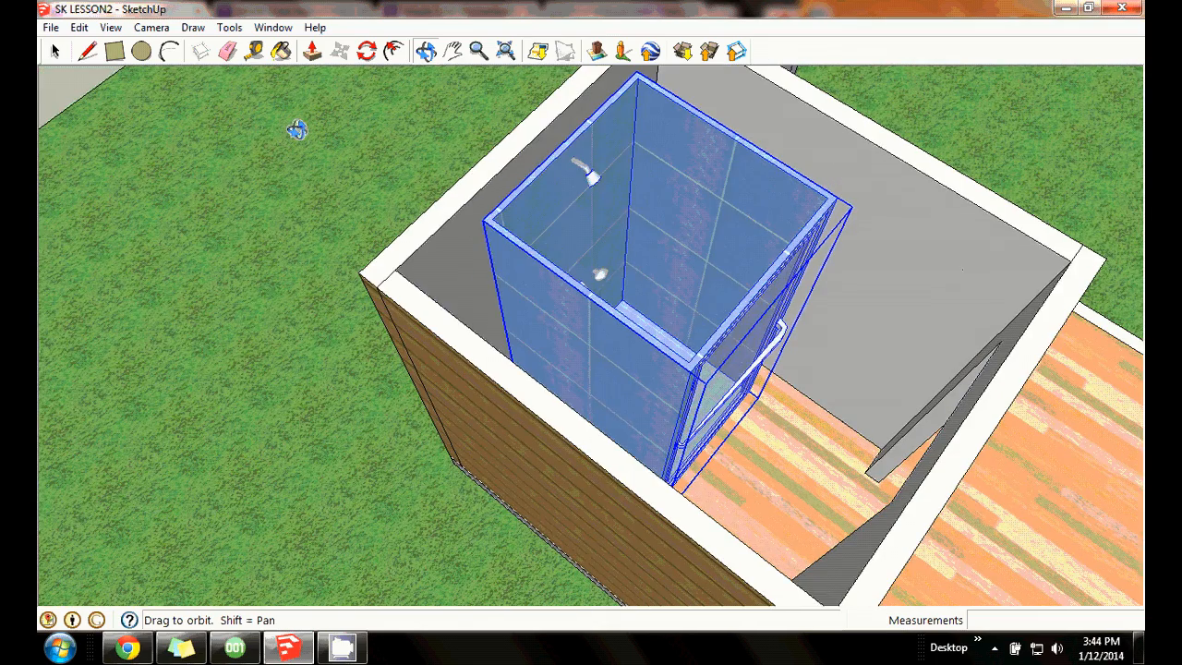
pyautogui.click(340, 51)
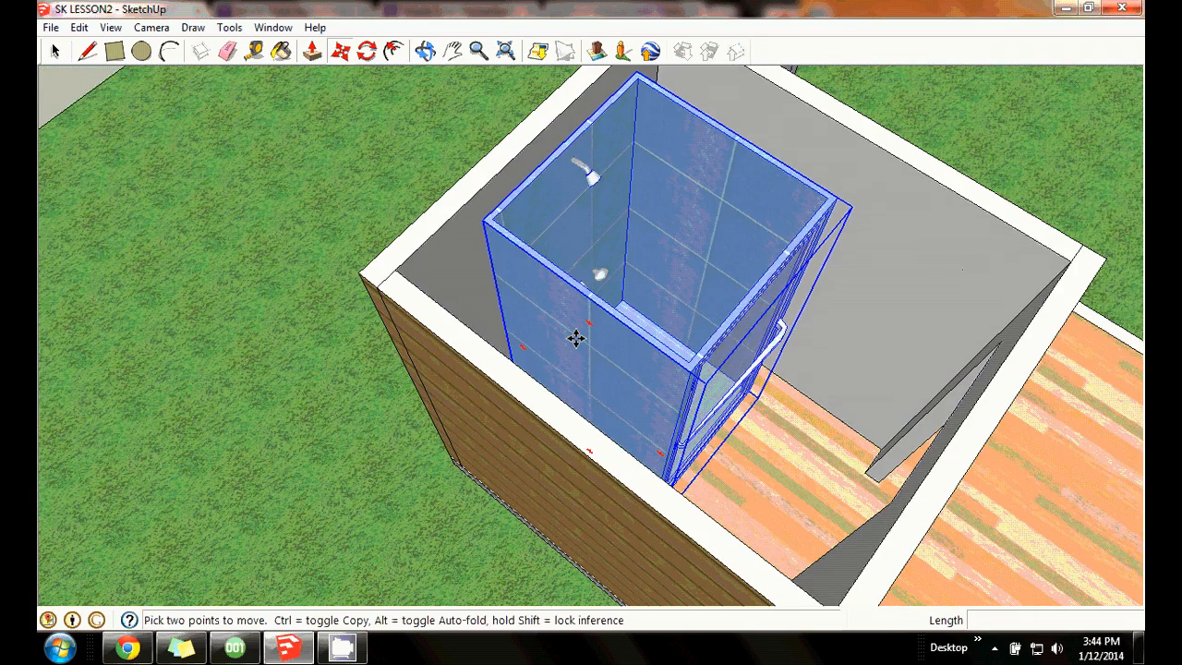
pyautogui.moveTo(575, 338); pyautogui.dragTo(567, 335)
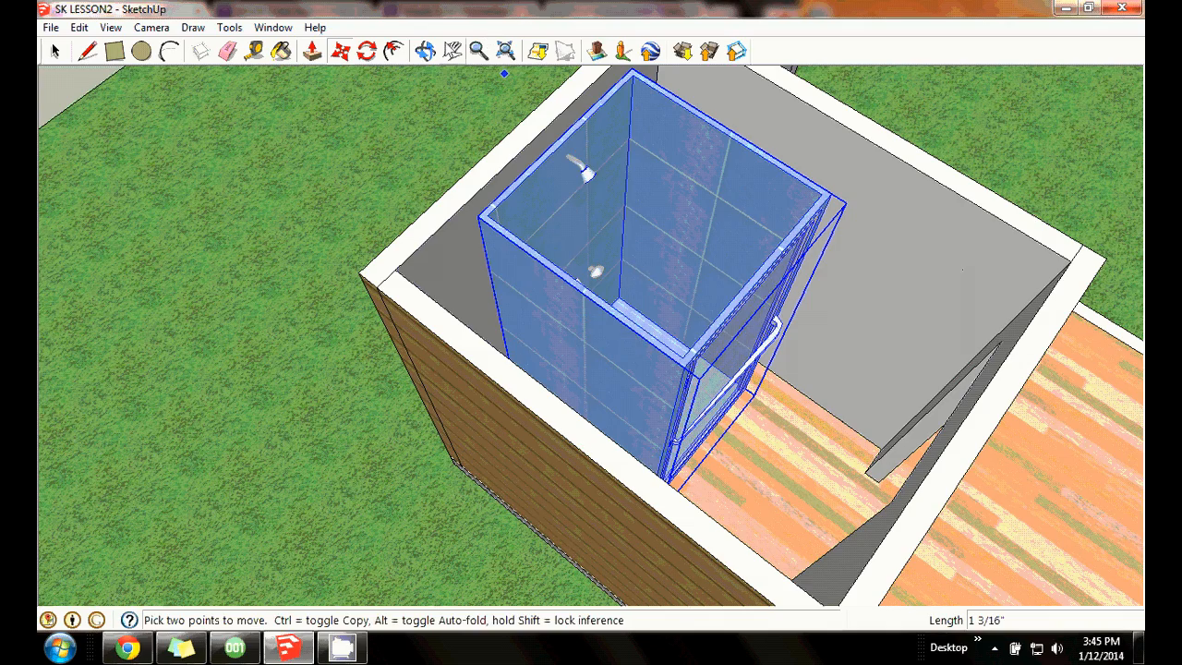
# Move the shower stall about 8 9/16" along the green axis toward the partition wall beside the door area, and deselect it.
pyautogui.click(425, 51)
pyautogui.moveTo(712, 159); pyautogui.dragTo(398, 243)
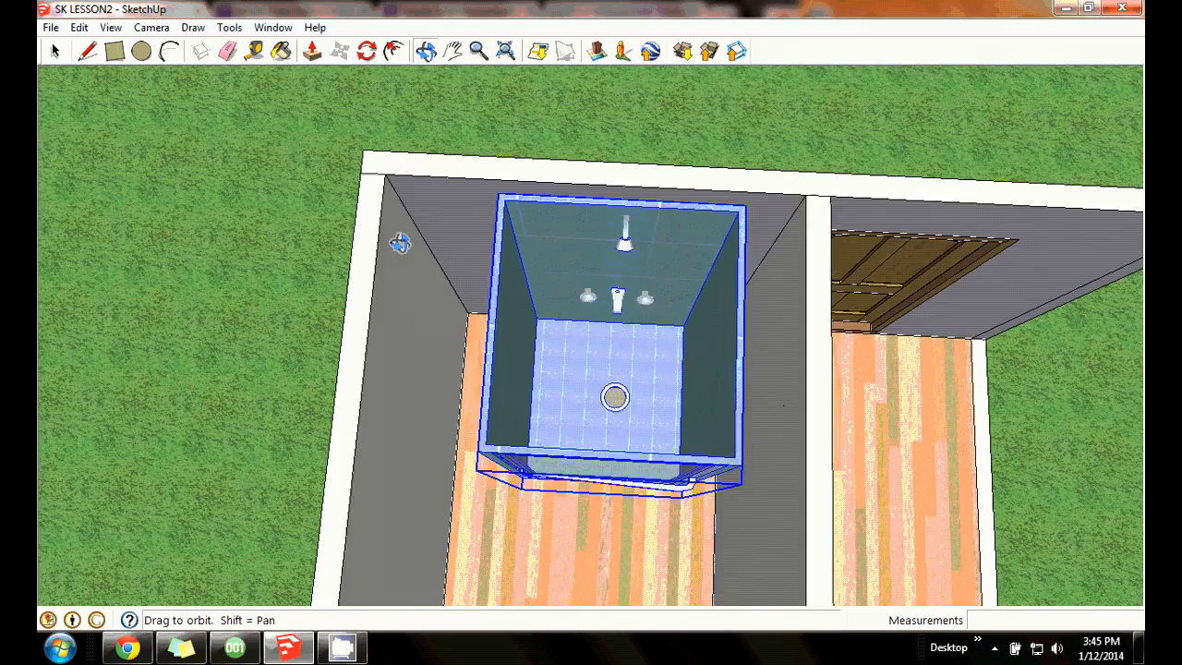
pyautogui.click(340, 51)
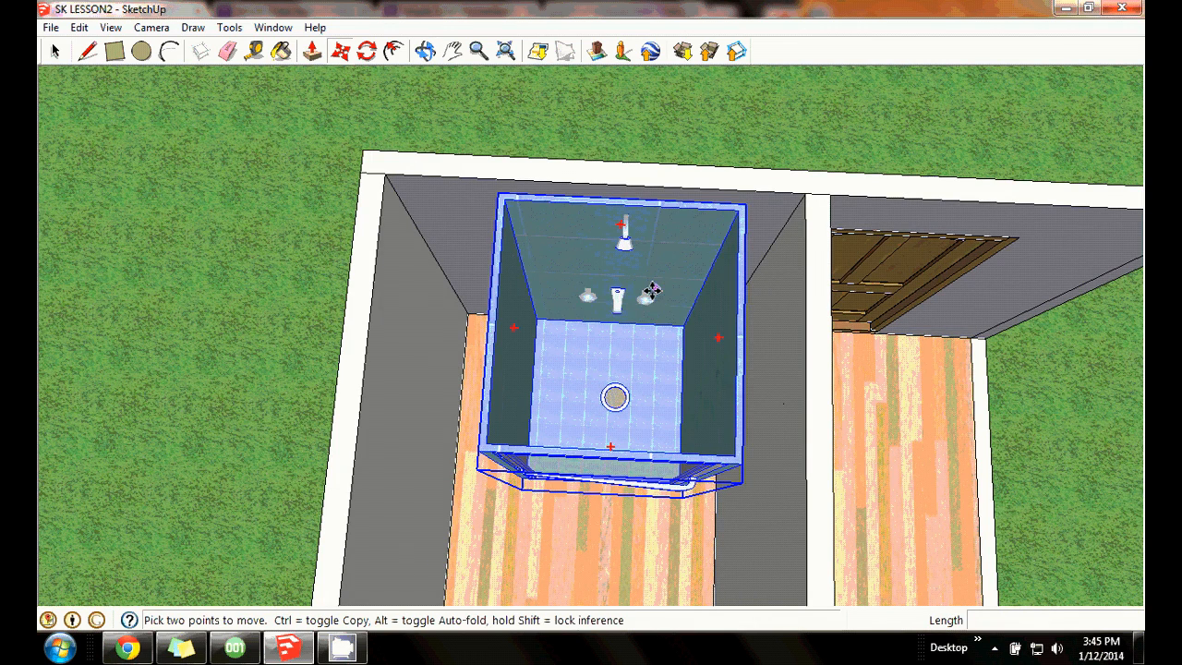
pyautogui.click(644, 297)
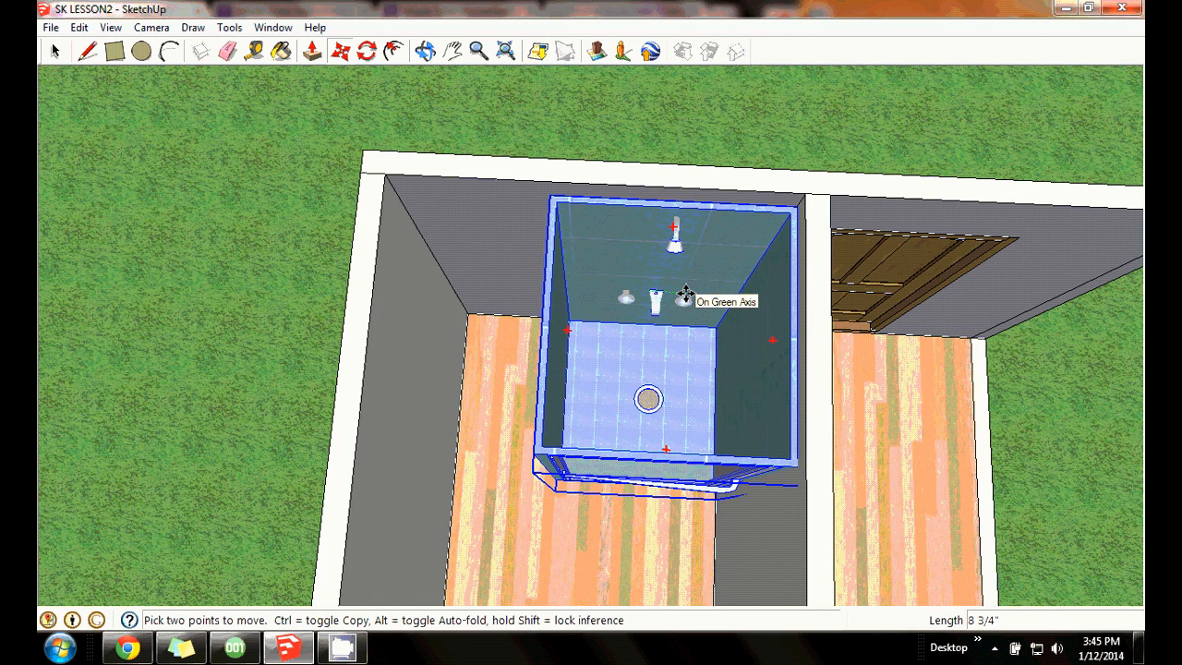
pyautogui.click(684, 296)
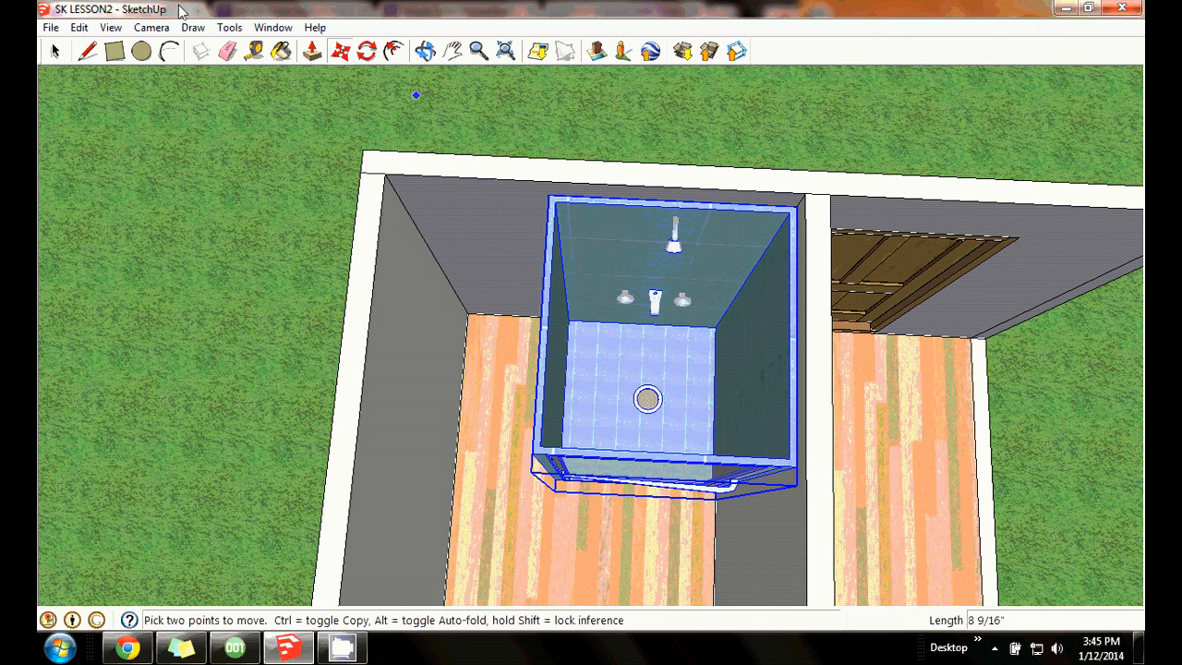
pyautogui.press('space')
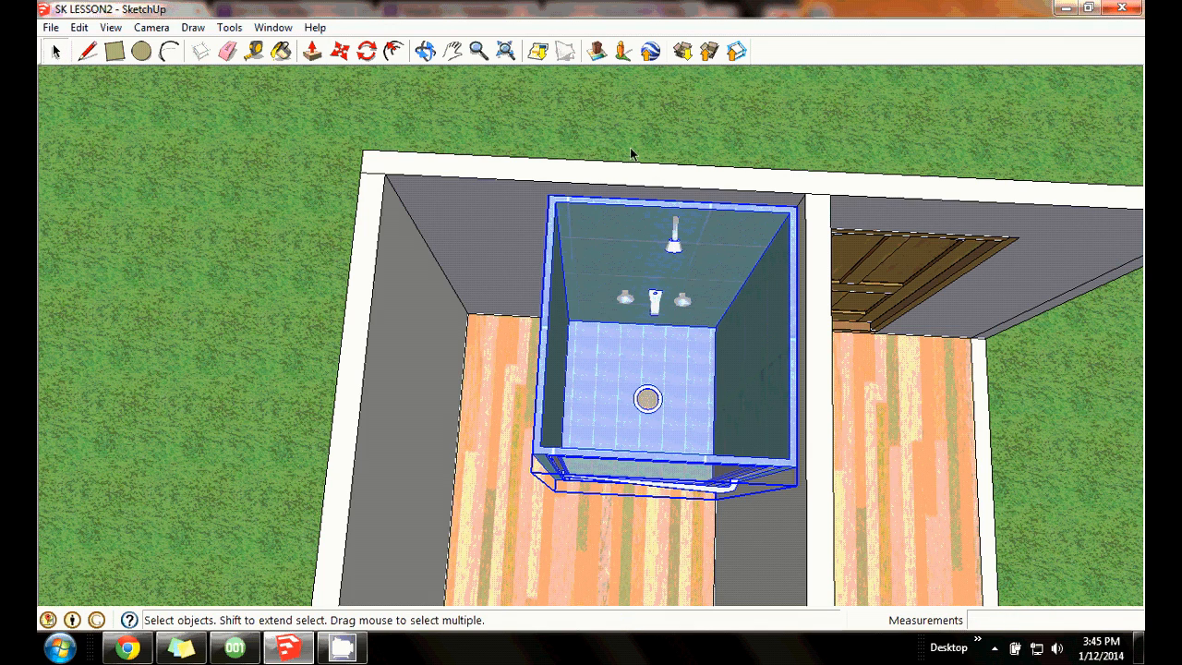
pyautogui.click(629, 147)
pyautogui.click(425, 51)
pyautogui.moveTo(502, 264); pyautogui.dragTo(548, 213)
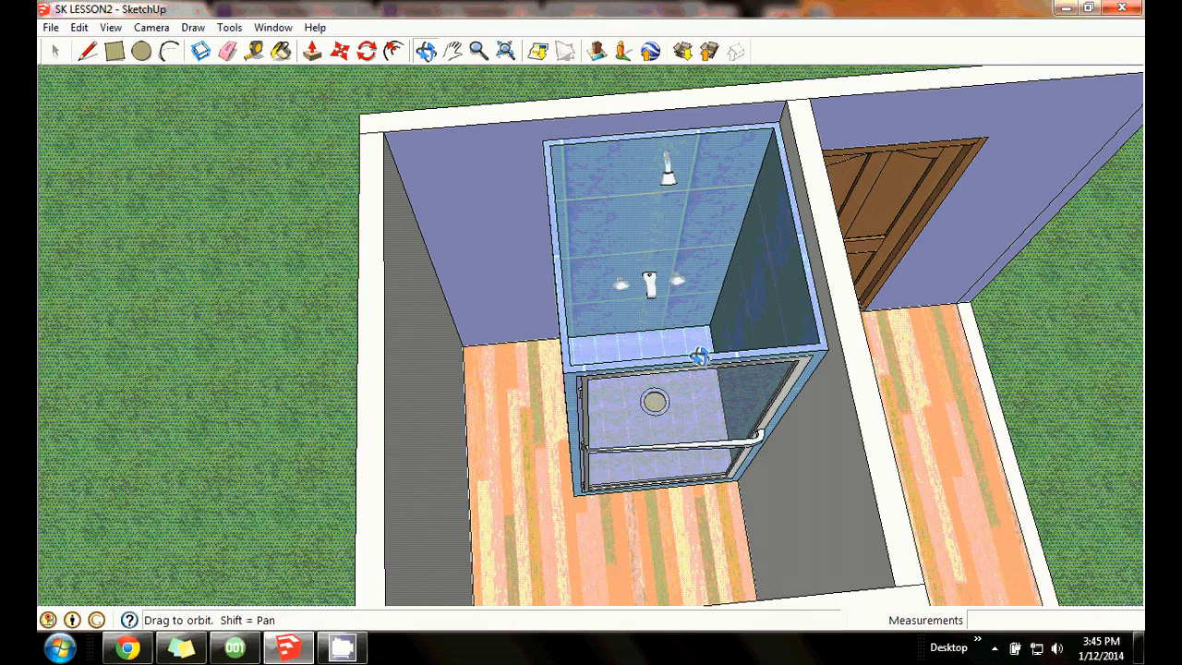
pyautogui.moveTo(773, 459); pyautogui.dragTo(750, 463)
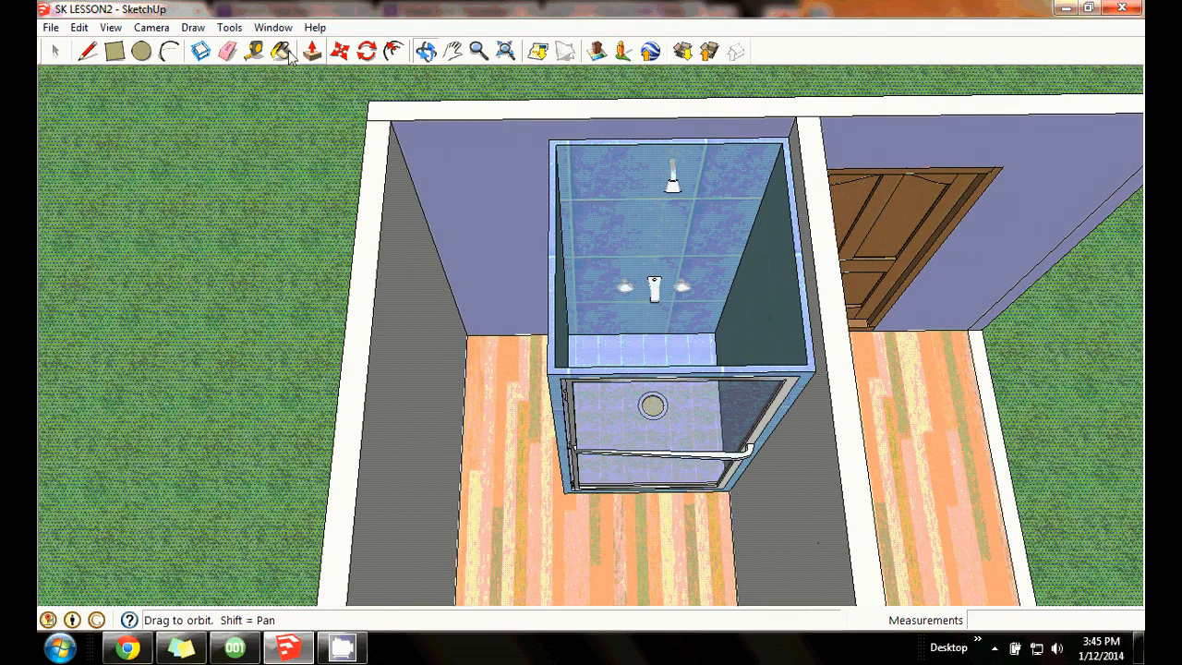
pyautogui.click(227, 27)
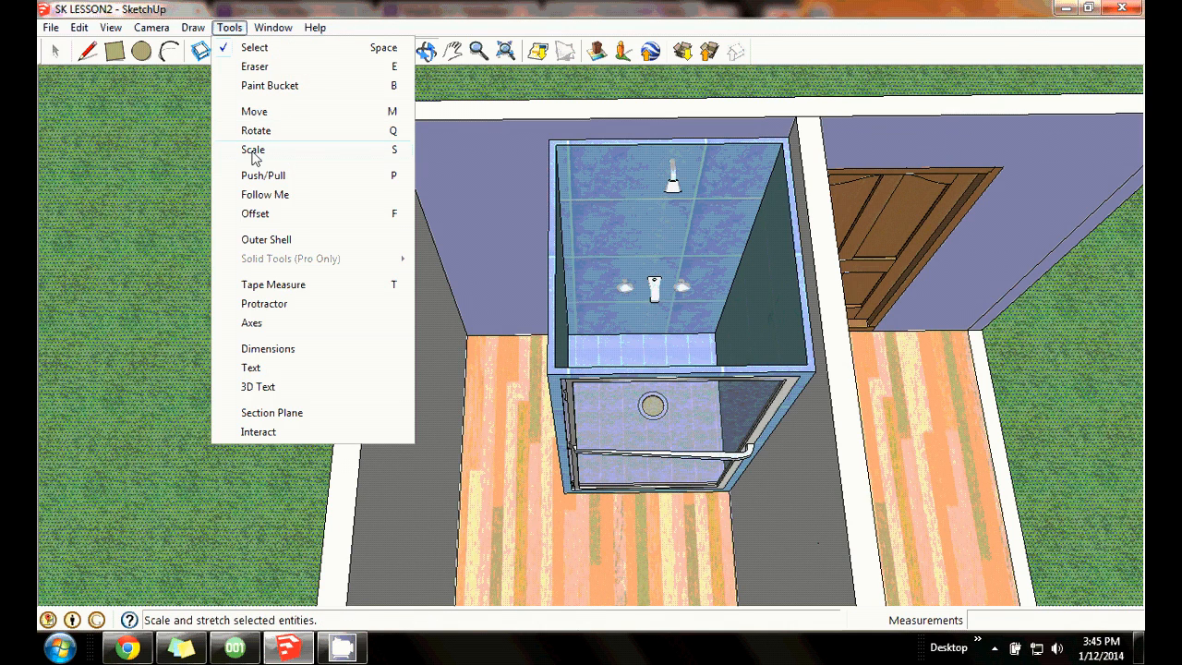
pyautogui.click(253, 152)
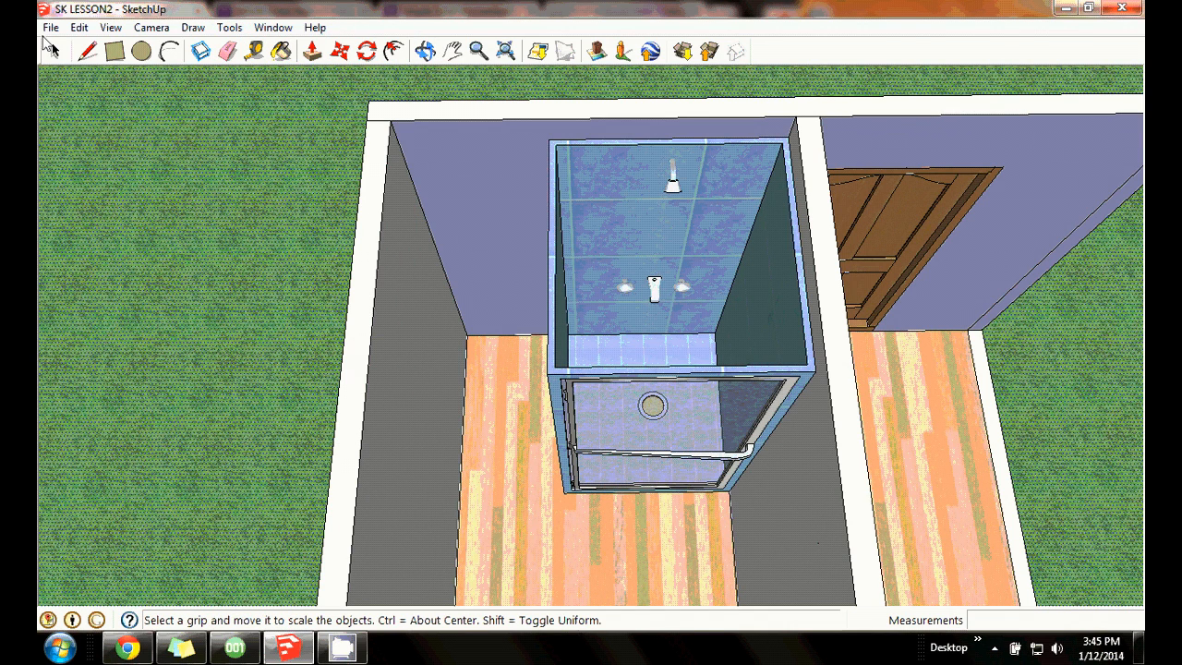
pyautogui.click(54, 50)
# Scale the shower stall's width to about 0.82 from its side facing away from the partition wall.
pyautogui.click(640, 199)
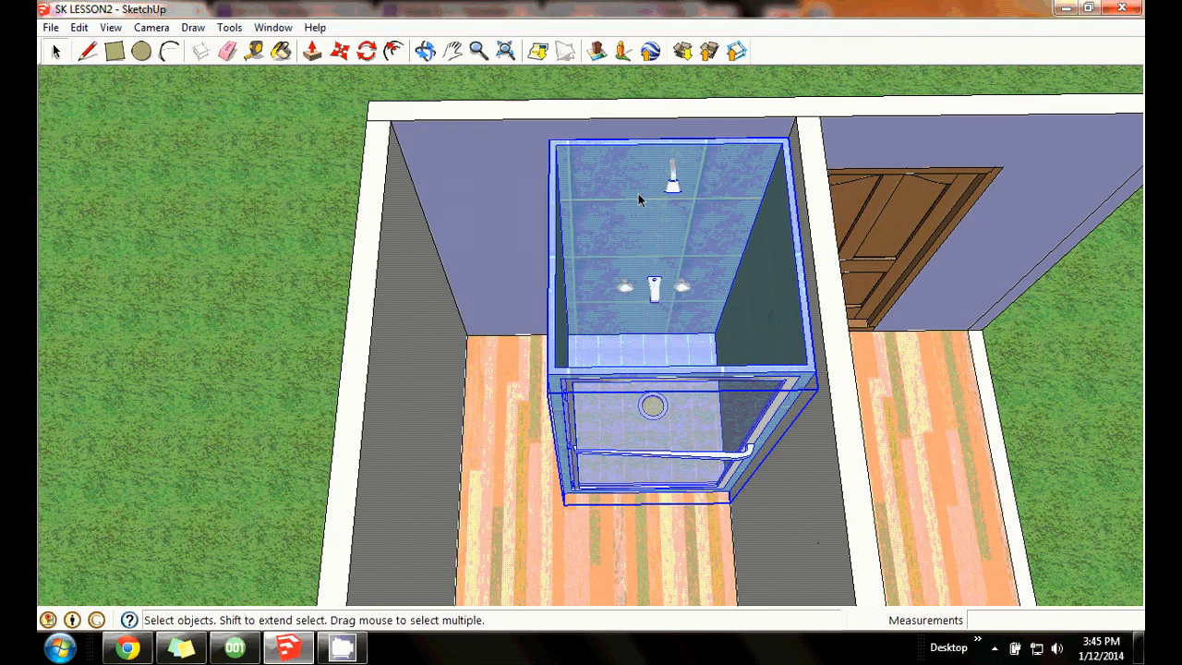
pyautogui.click(229, 28)
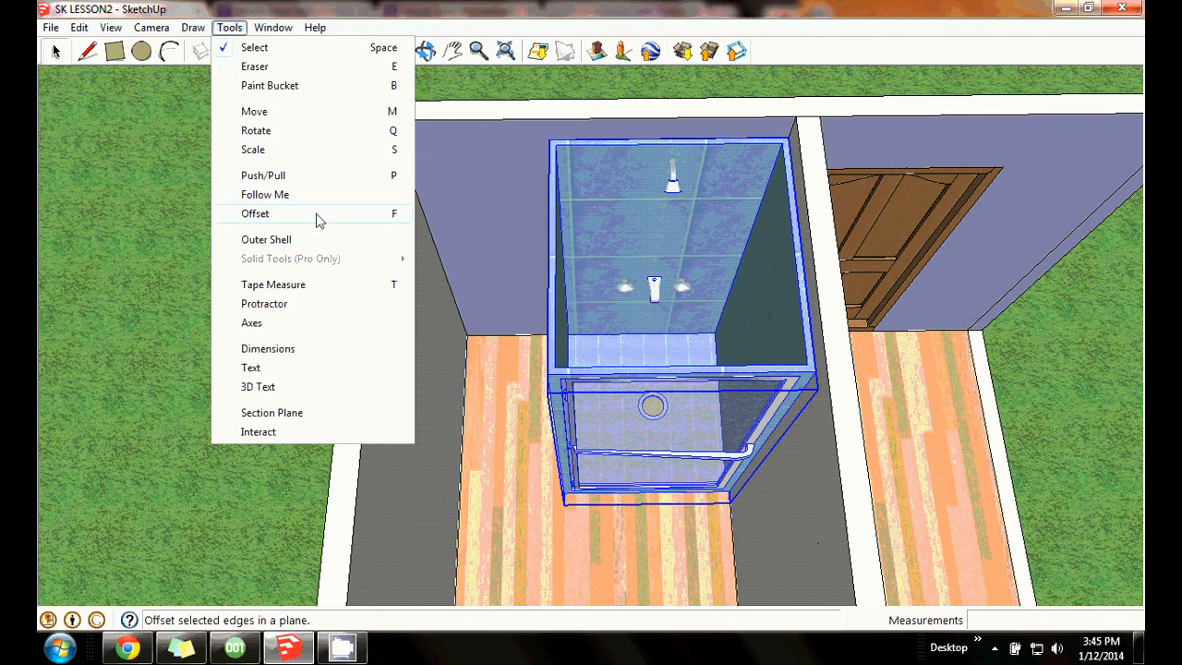
pyautogui.click(277, 150)
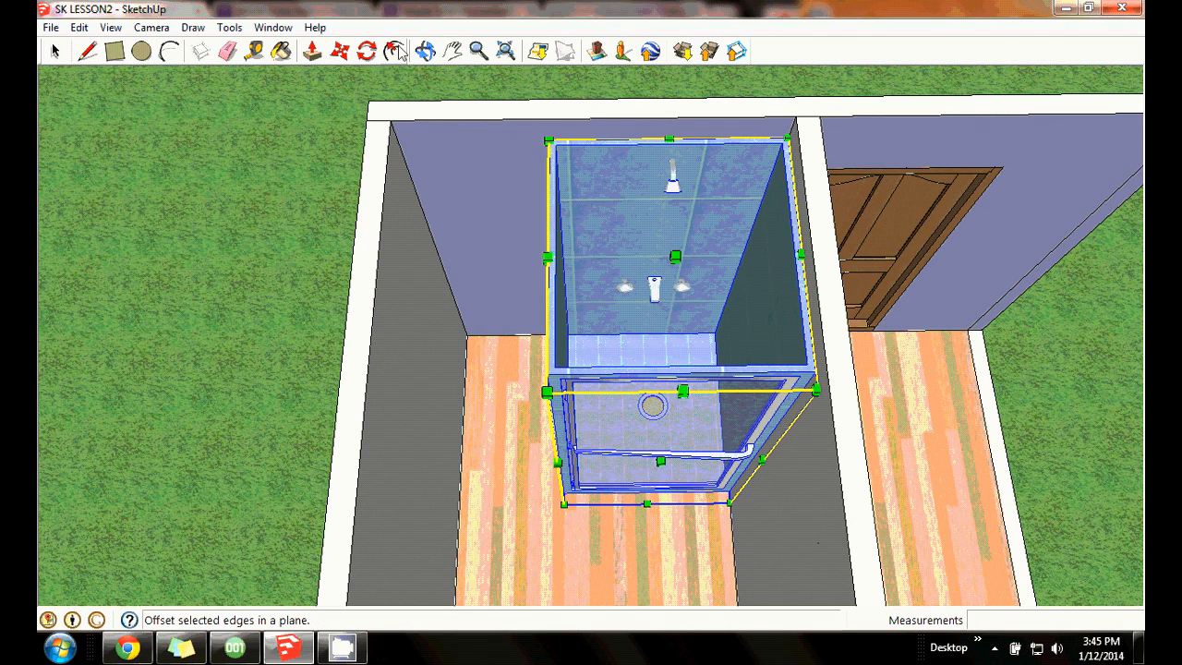
pyautogui.click(54, 51)
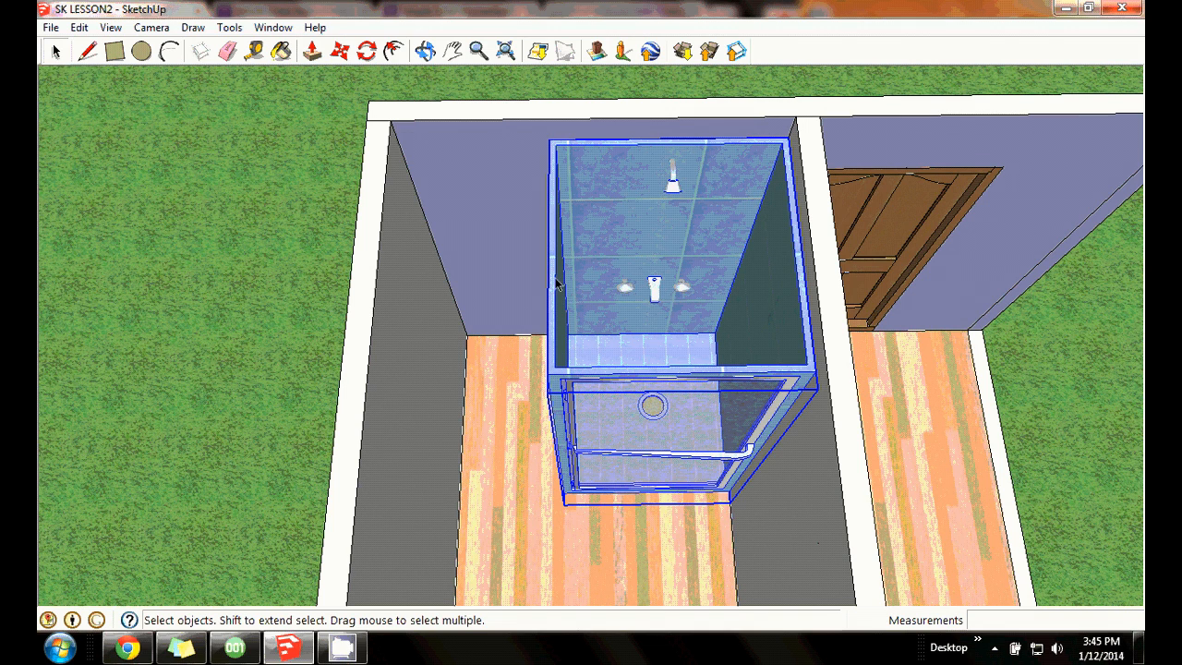
pyautogui.click(229, 27)
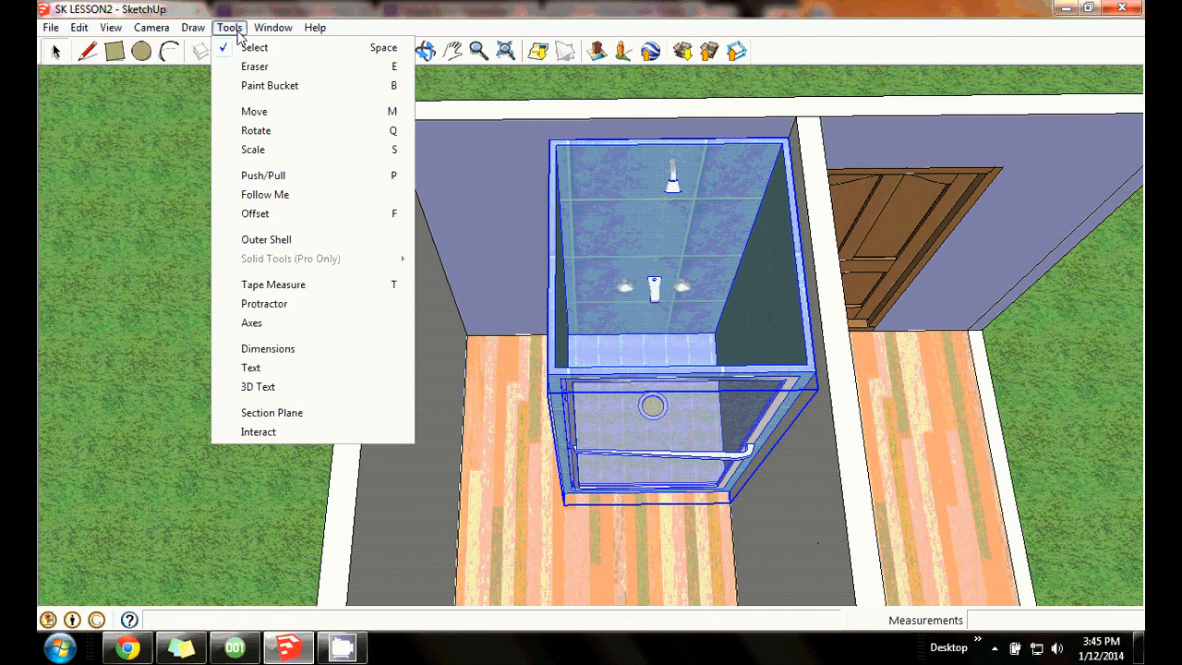
pyautogui.click(276, 149)
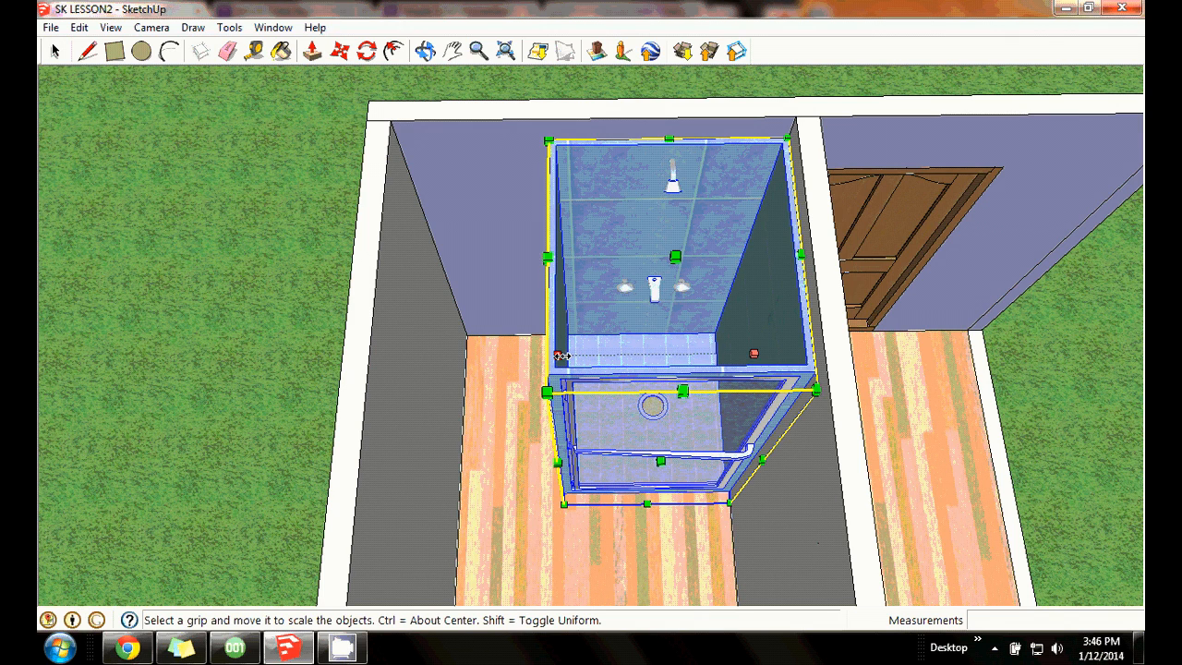
pyautogui.moveTo(559, 354); pyautogui.dragTo(594, 354)
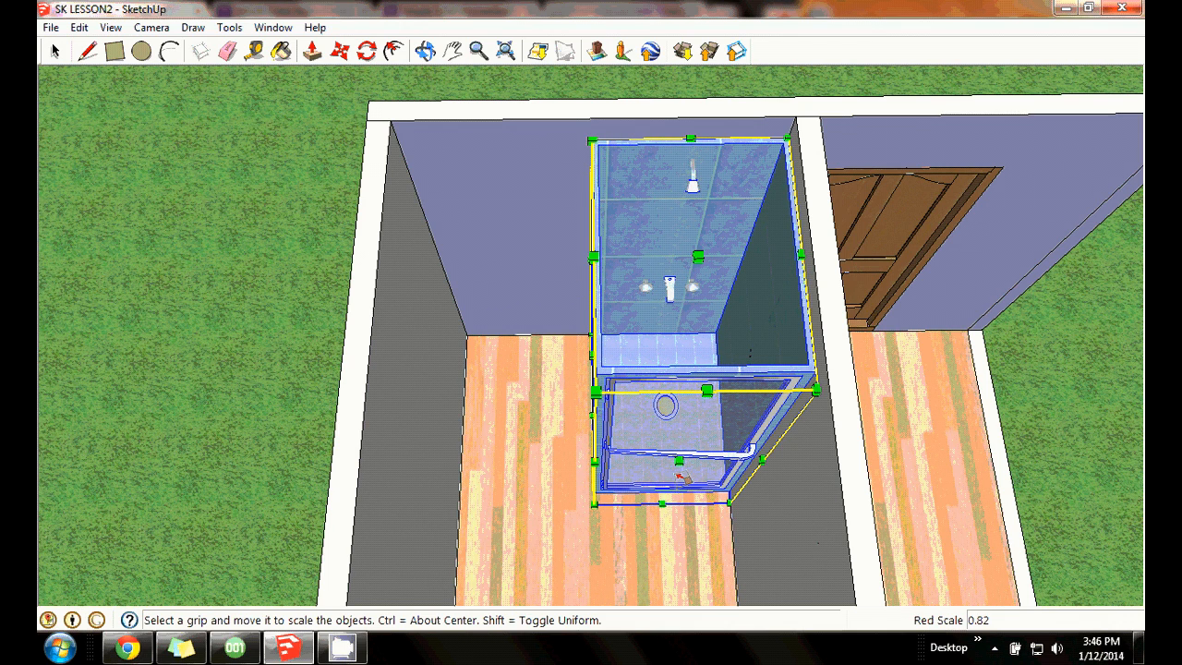
# Scale the shower stall's depth to about 0.89 from its front side and measure the stall's width across the top.
pyautogui.moveTo(675, 461); pyautogui.dragTo(675, 436)
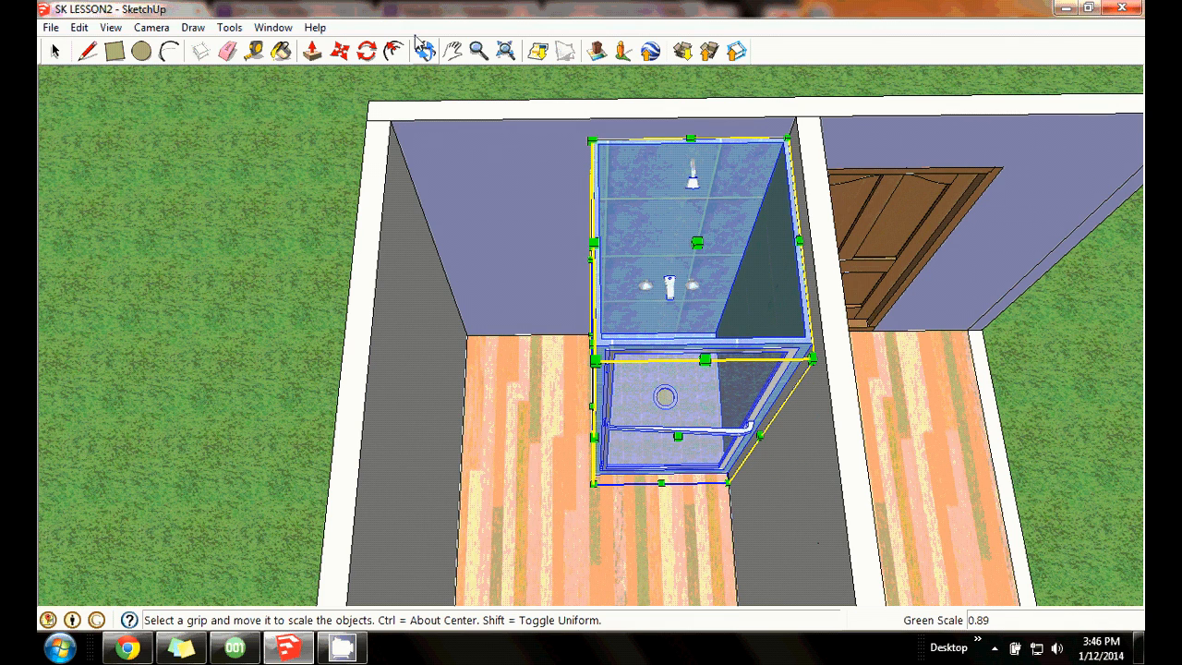
pyautogui.click(425, 51)
pyautogui.moveTo(389, 192); pyautogui.dragTo(823, 251)
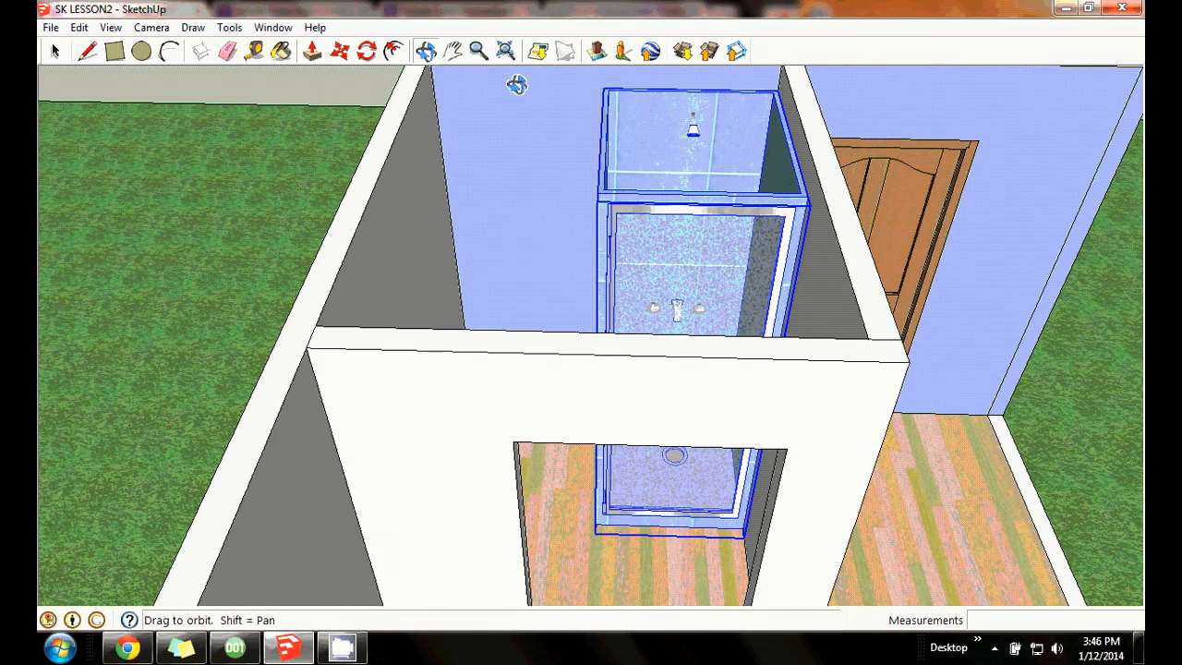
pyautogui.click(262, 54)
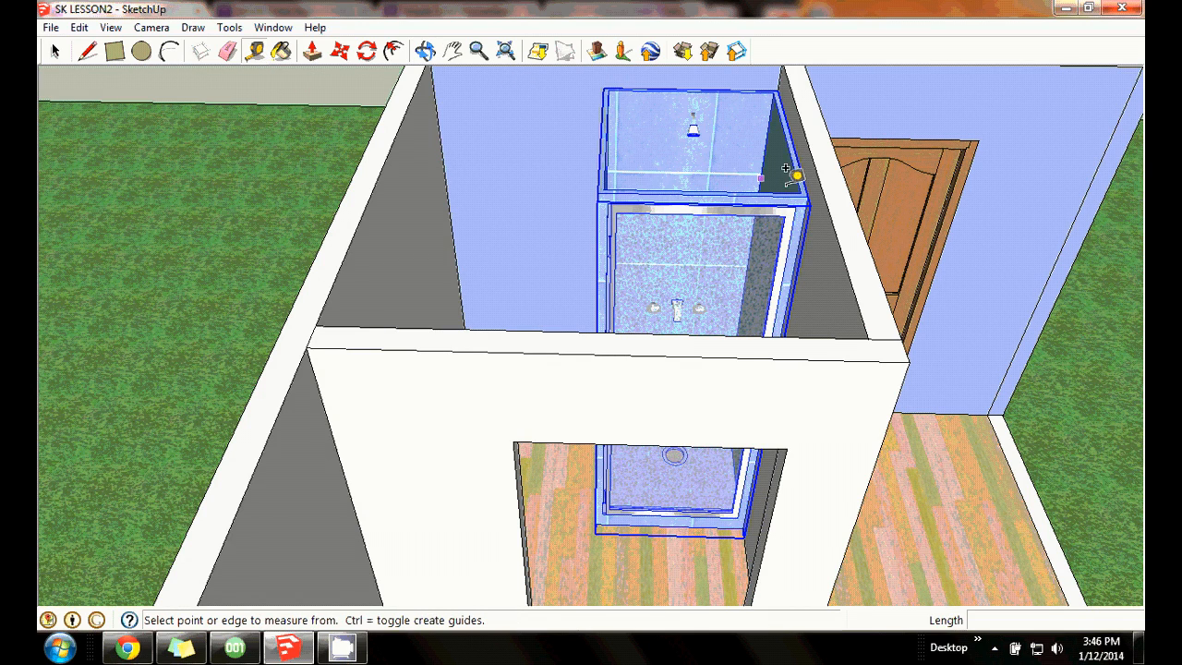
pyautogui.click(809, 192)
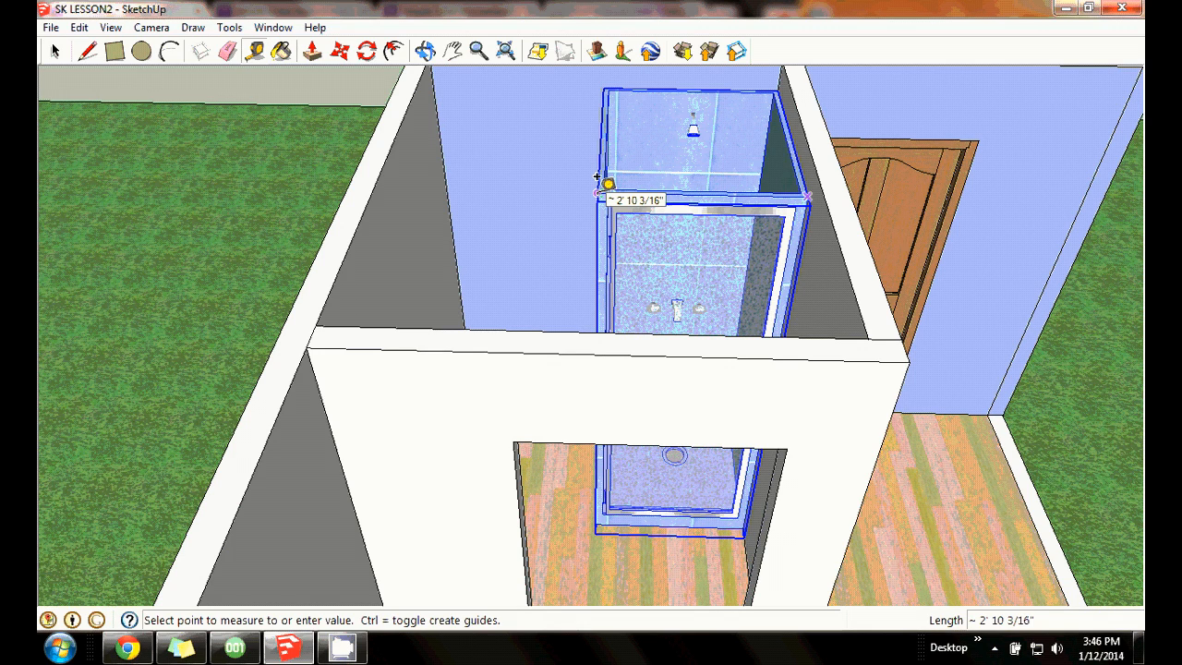
# Check the resized shower stall's fit in the back corner from above and from the front, and deselect it.
pyautogui.click(426, 51)
pyautogui.moveTo(541, 145); pyautogui.dragTo(600, 311)
pyautogui.moveTo(704, 256); pyautogui.dragTo(688, 263)
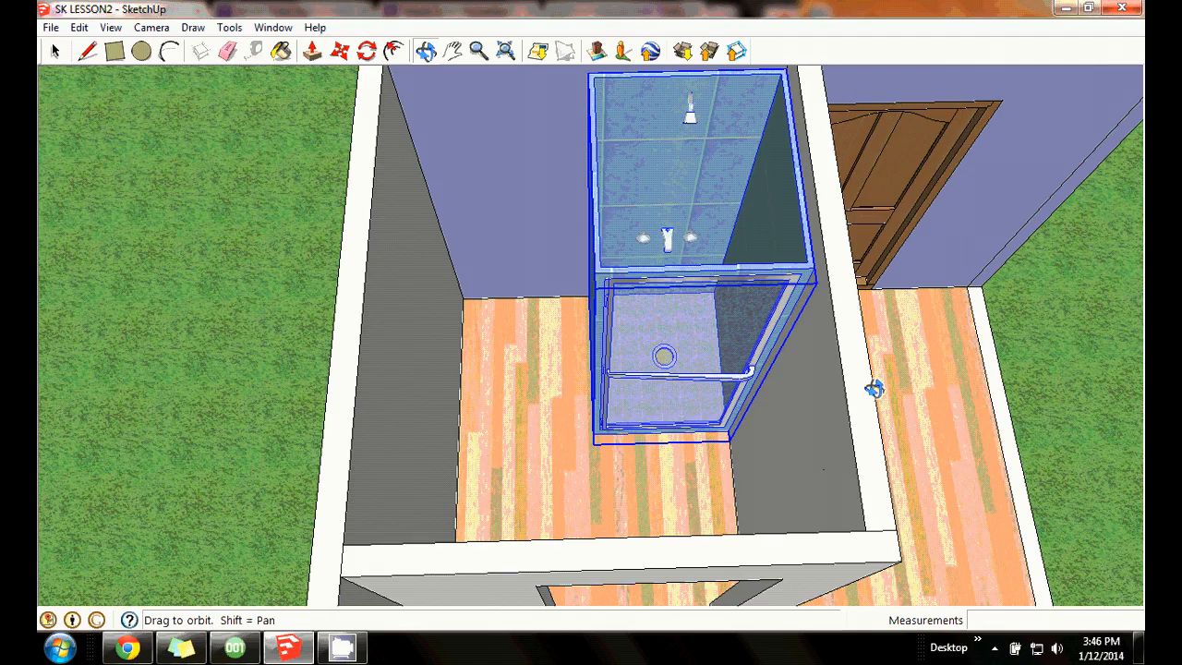
pyautogui.moveTo(659, 335); pyautogui.dragTo(696, 292)
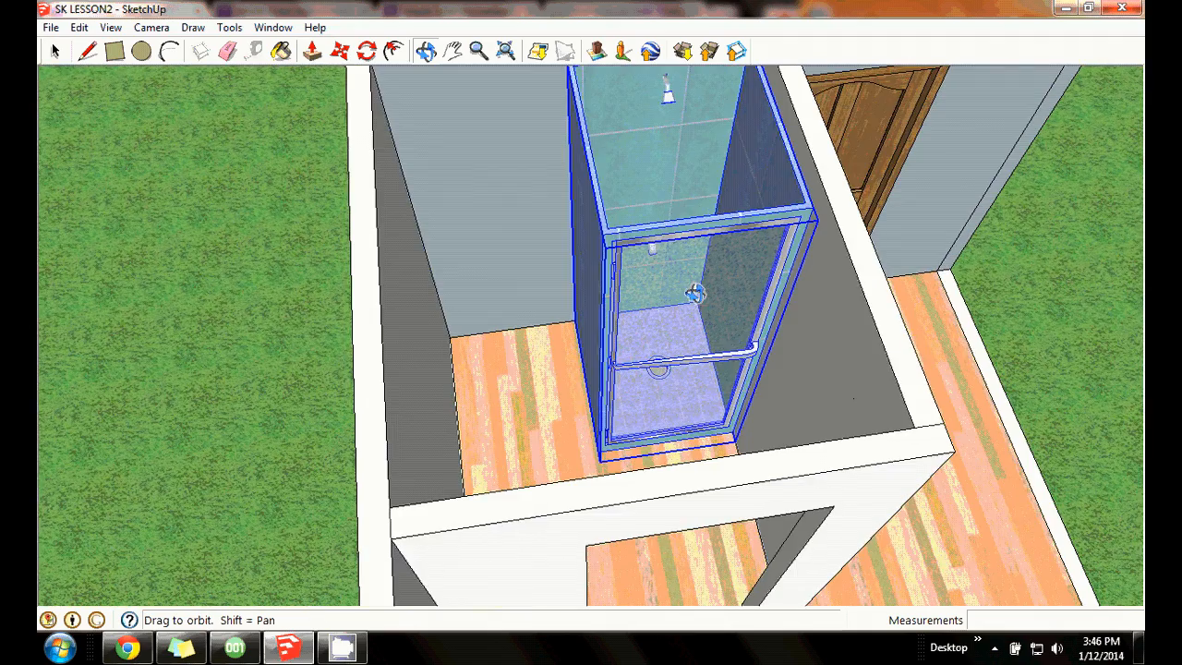
pyautogui.moveTo(668, 250); pyautogui.dragTo(618, 397)
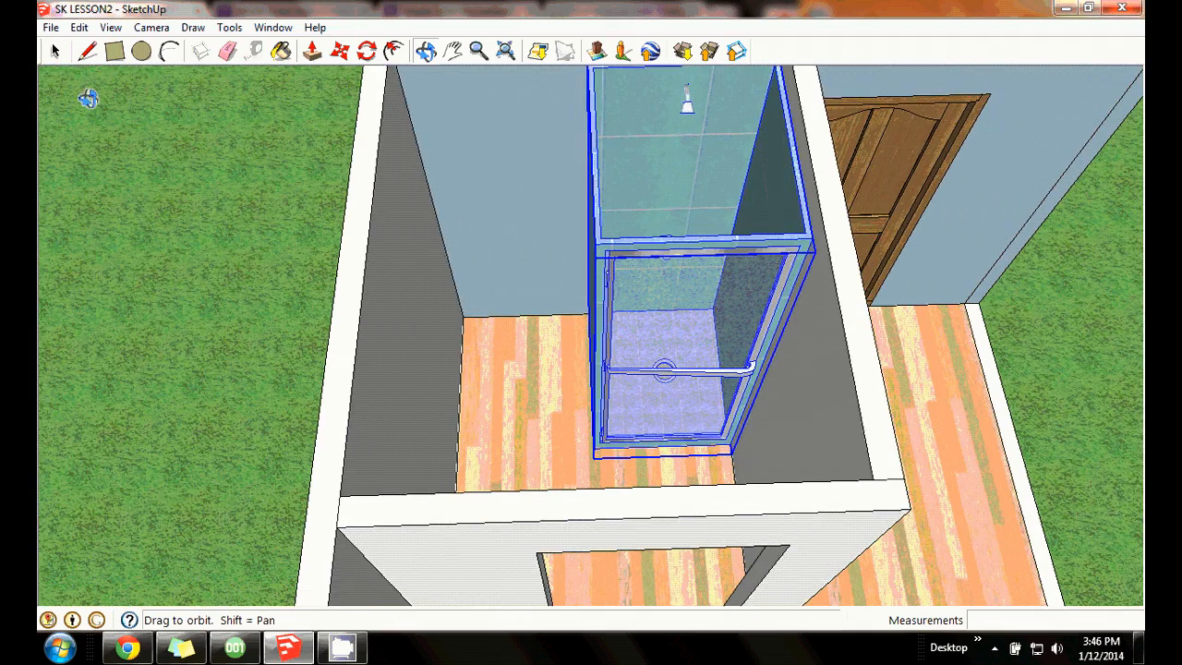
pyautogui.click(54, 51)
pyautogui.click(195, 180)
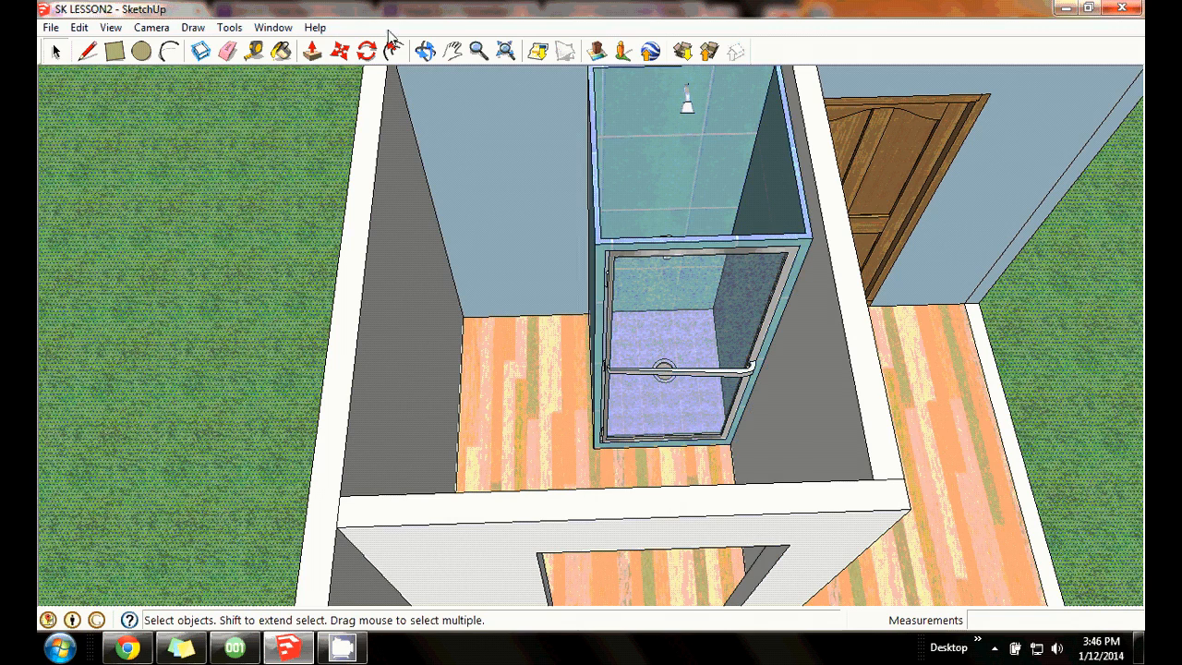
# Search the 3D Warehouse for "bathroom vanity".
pyautogui.click(685, 52)
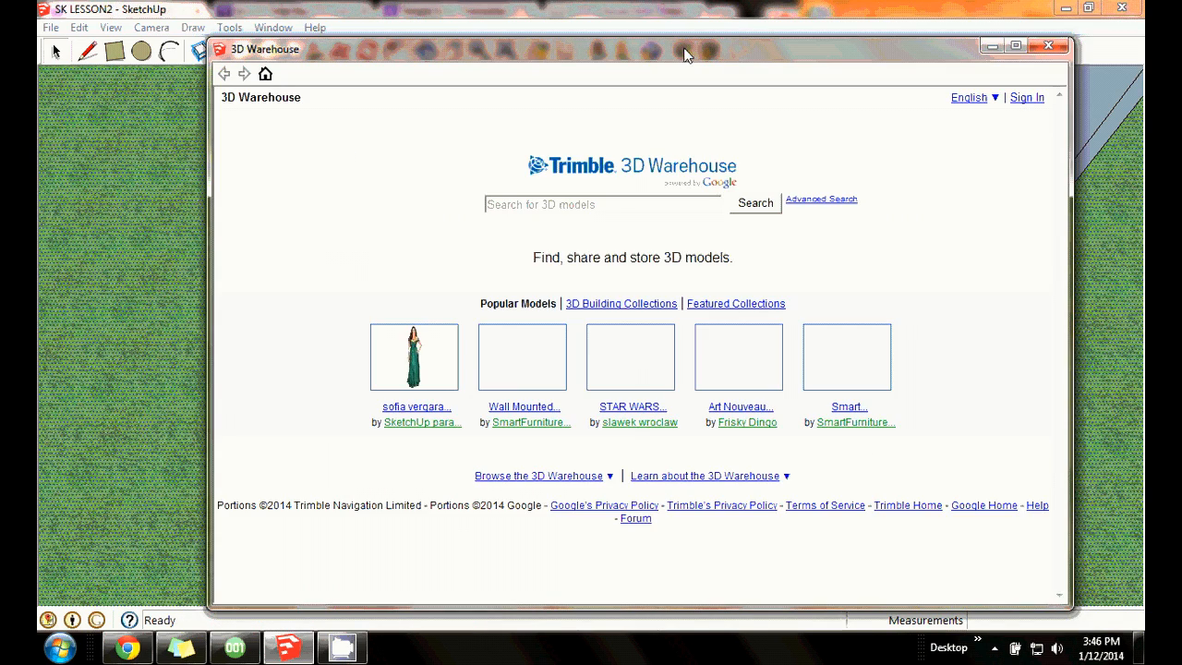
pyautogui.click(567, 205)
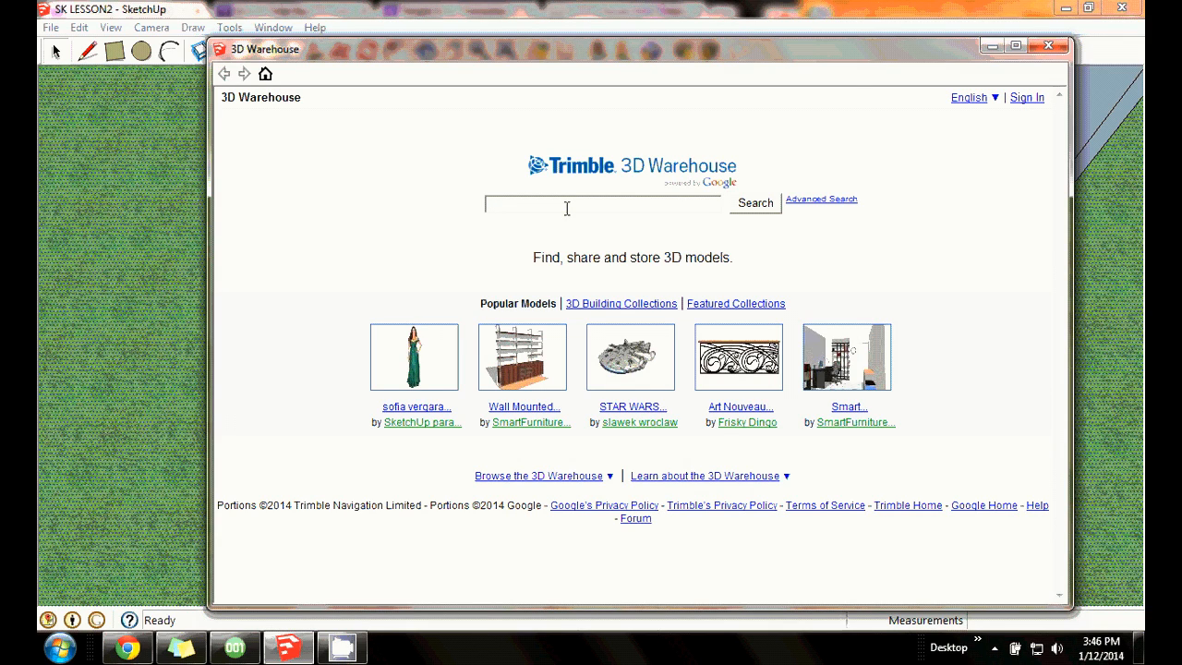
pyautogui.write('bathroom vanity')
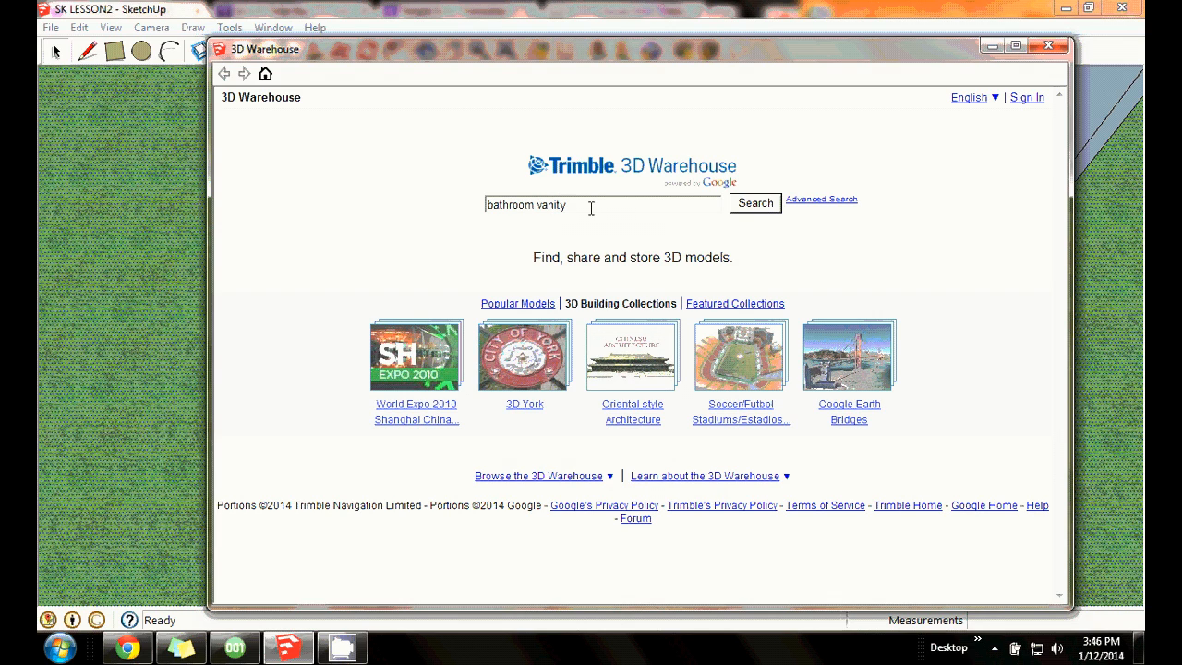
pyautogui.click(762, 203)
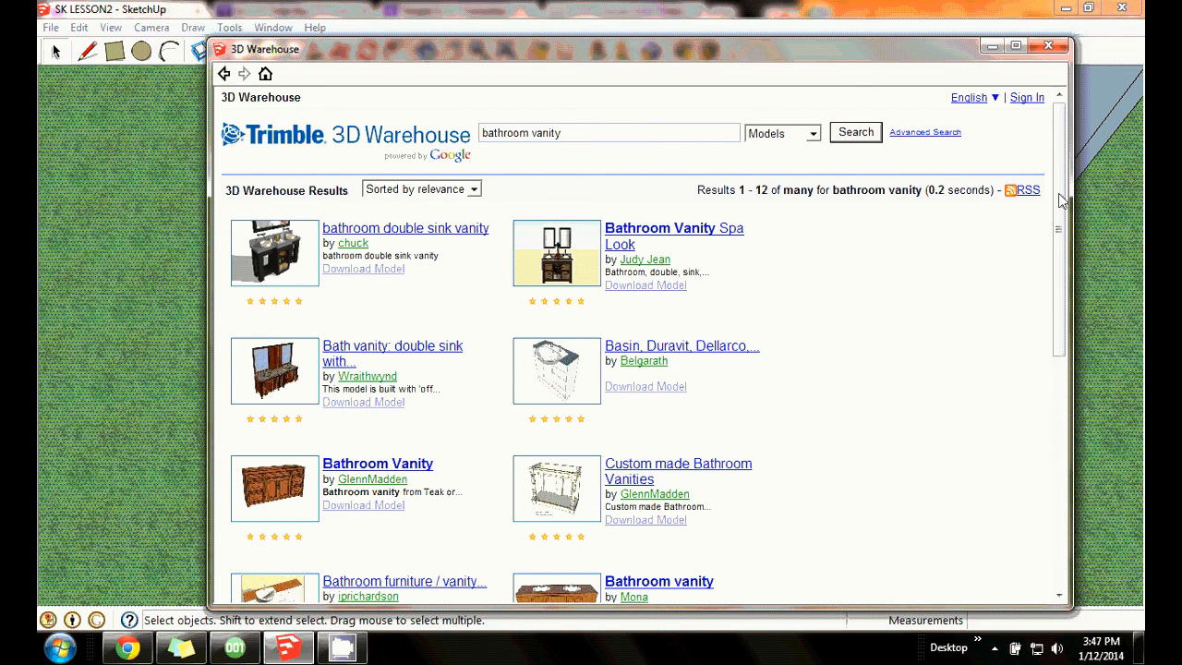
# Browse the first four pages of vanity results for a compact single-sink model.
pyautogui.moveTo(1062, 202); pyautogui.dragTo(1073, 391)
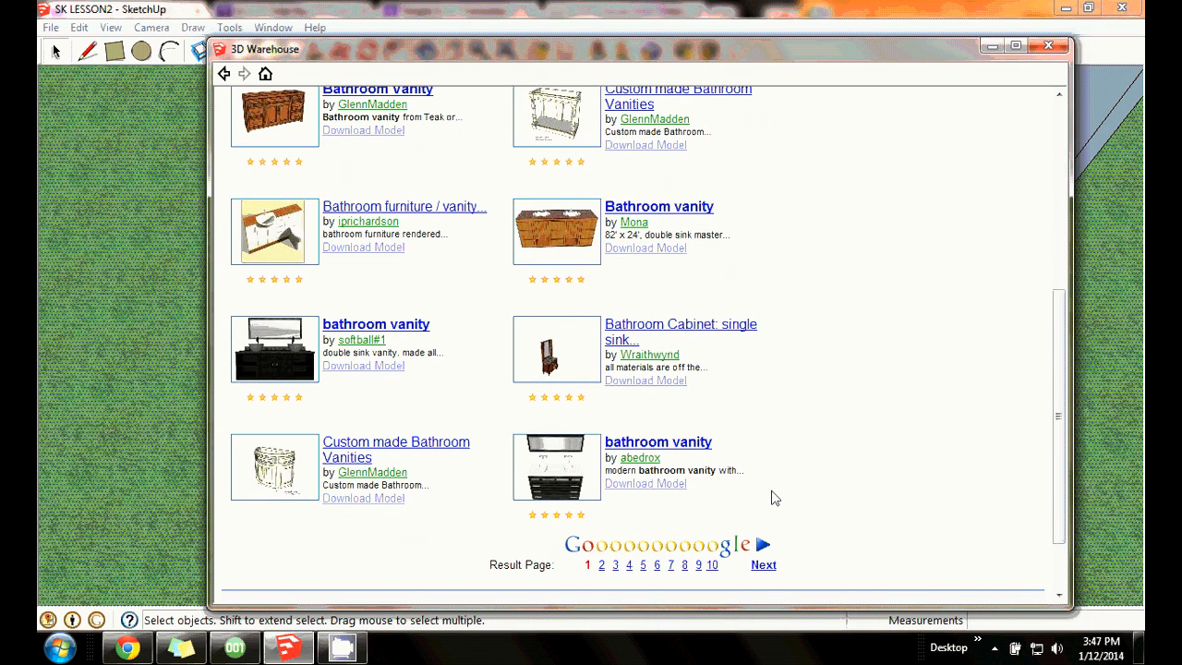
pyautogui.click(763, 565)
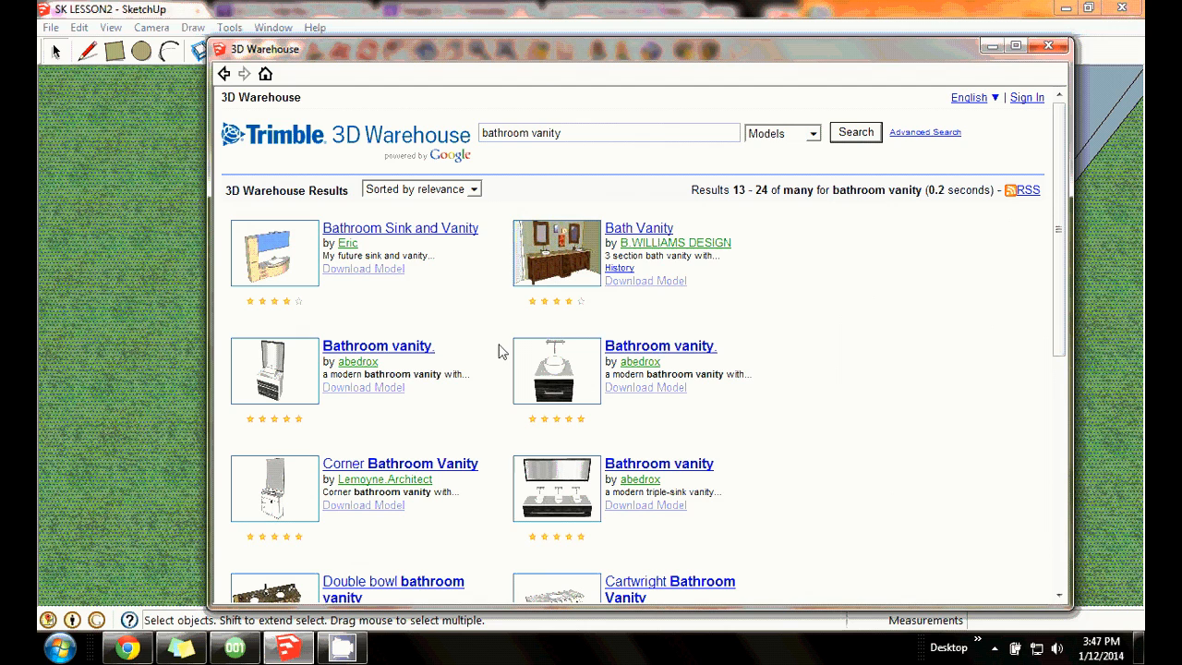
pyautogui.moveTo(1062, 185); pyautogui.dragTo(1074, 330)
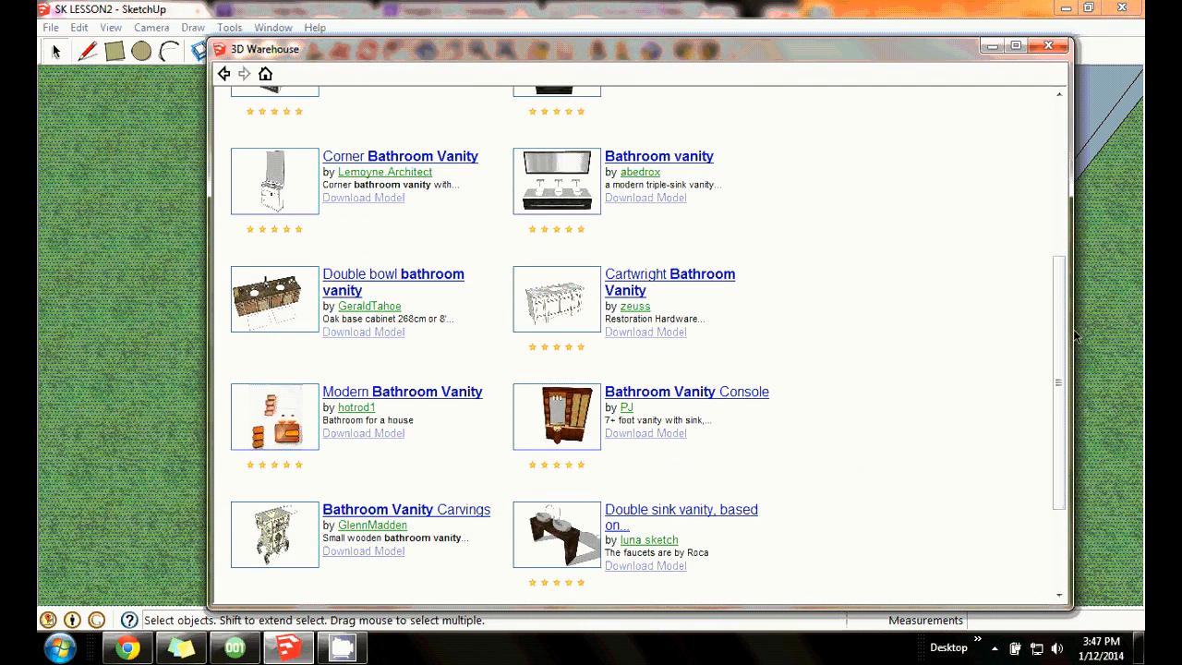
pyautogui.scroll(-1, 1060, 364)
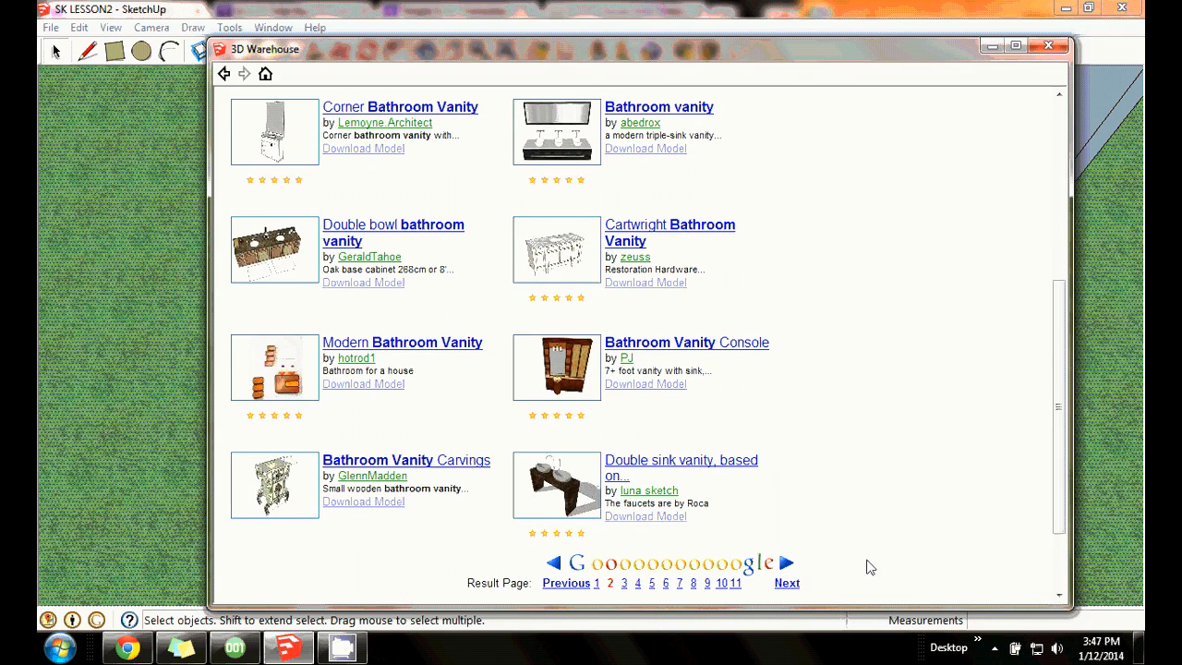
pyautogui.click(787, 583)
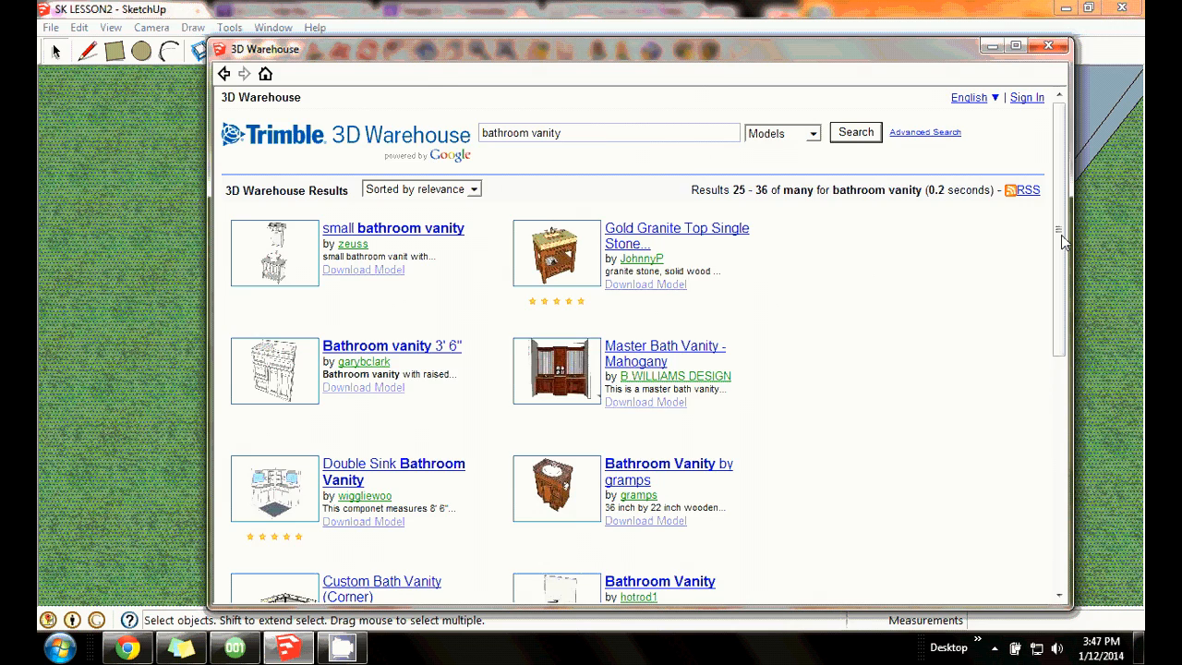
pyautogui.scroll(-2, 1060, 259)
pyautogui.moveTo(1062, 291); pyautogui.dragTo(849, 490)
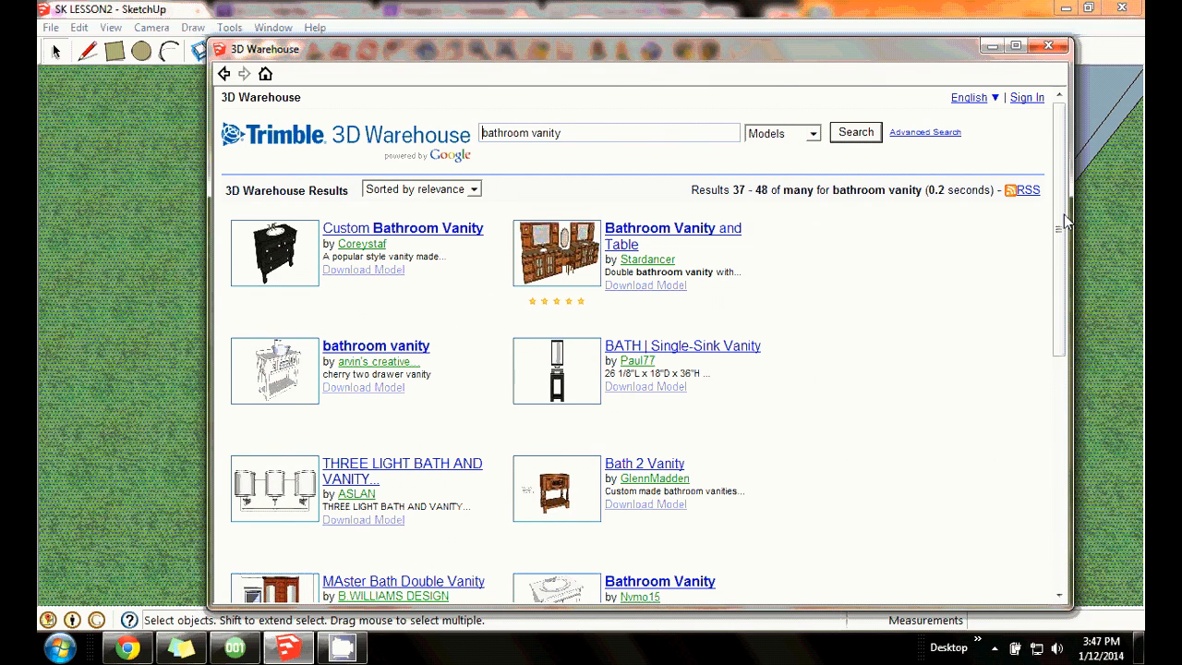
pyautogui.scroll(-3, 1059, 255)
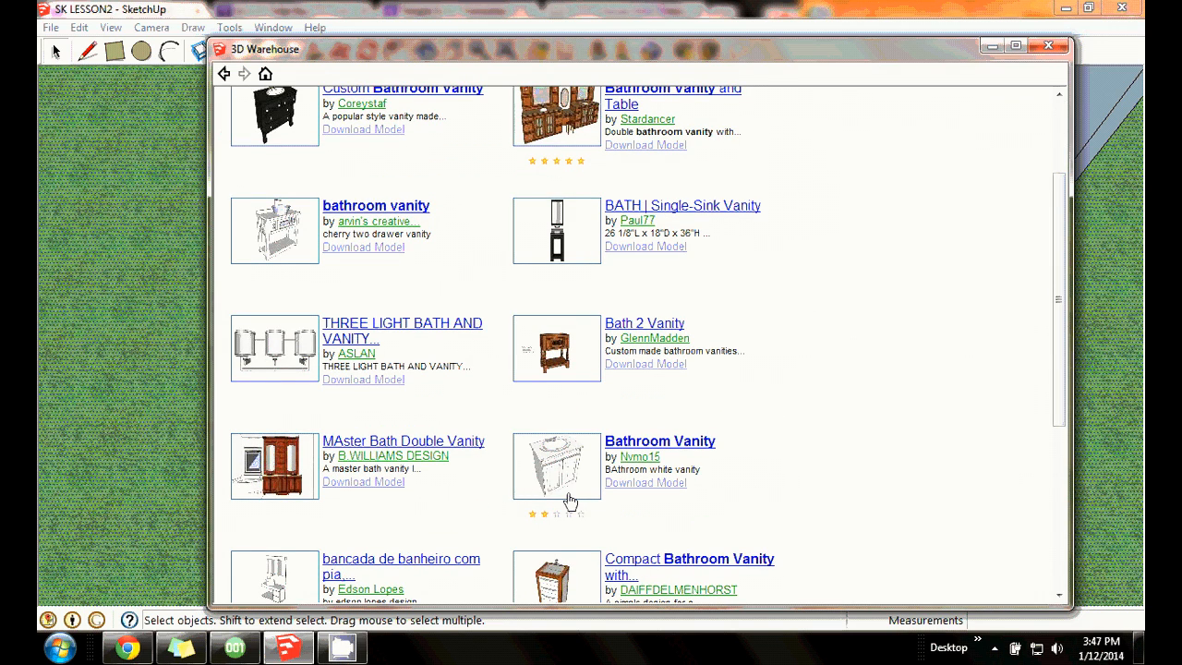
# Load the white two-door Bathroom Vanity with an oval sink directly into the model and place it beside the shower stall.
pyautogui.click(683, 446)
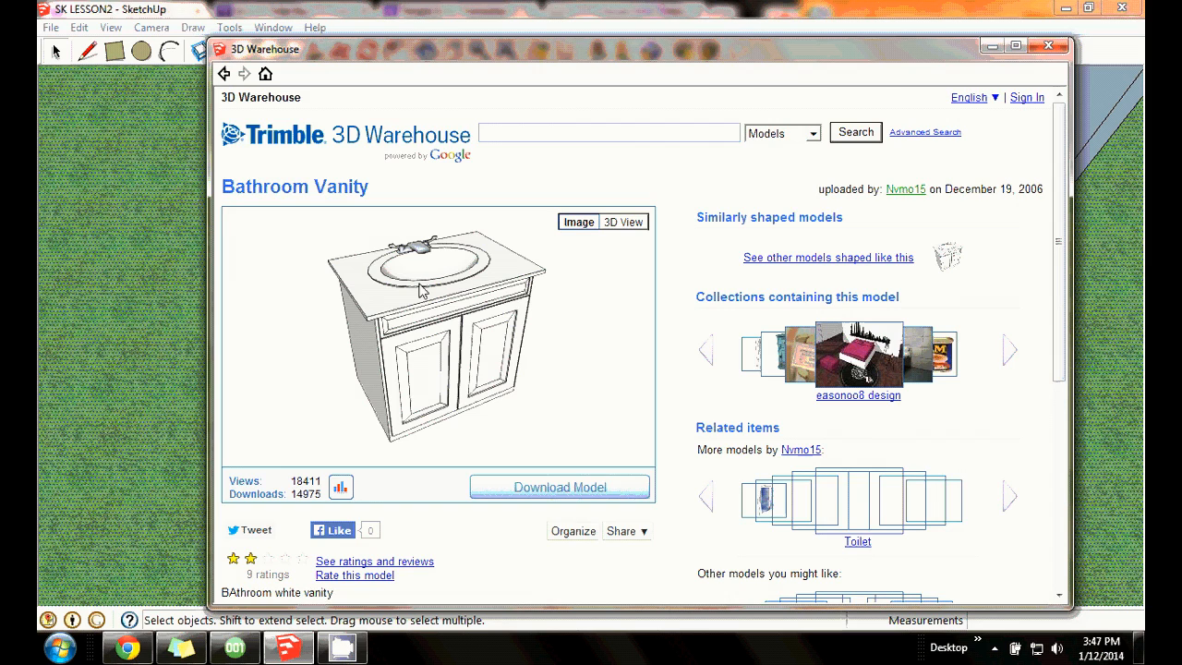
pyautogui.click(576, 489)
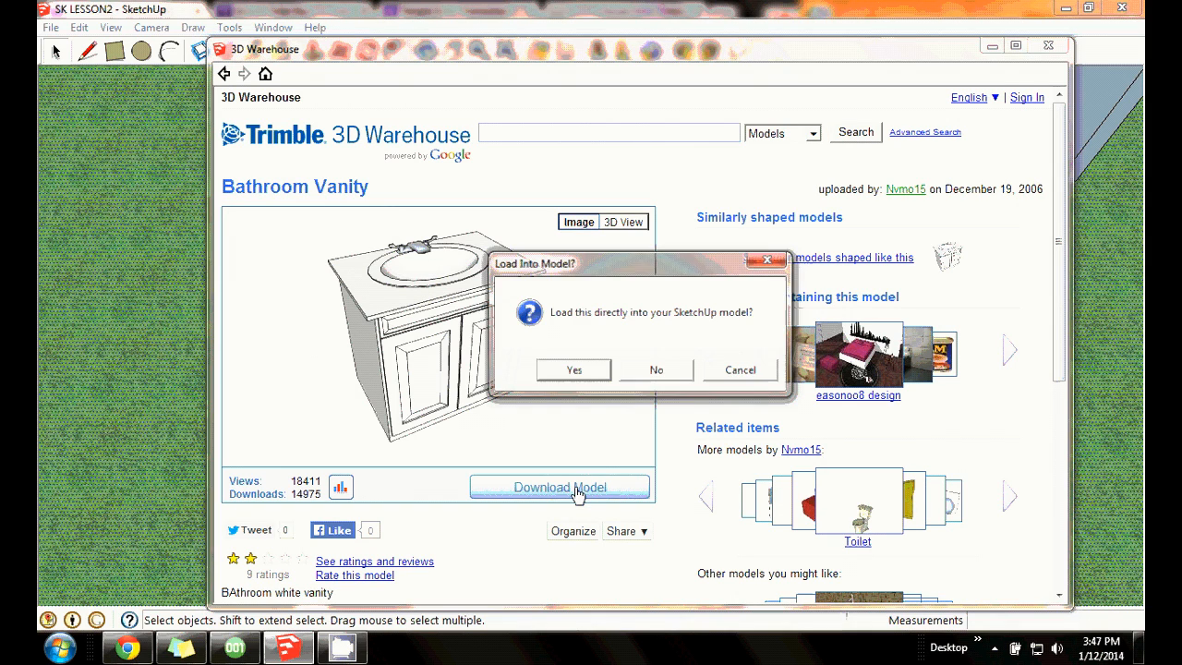
pyautogui.click(588, 373)
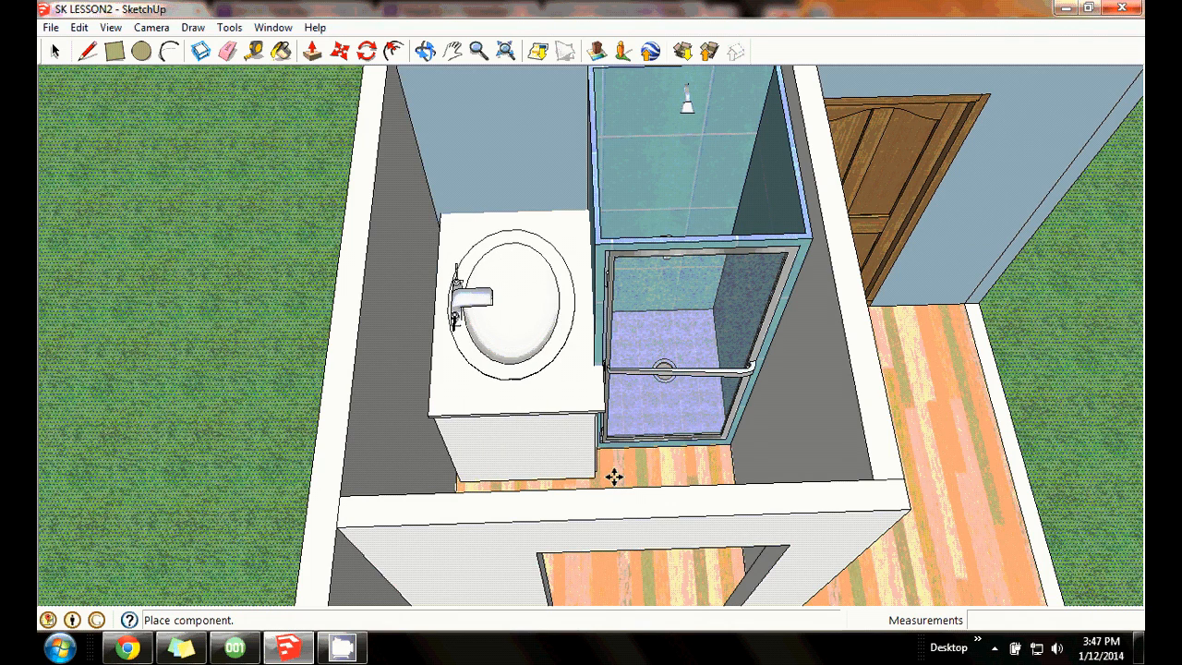
pyautogui.click(618, 476)
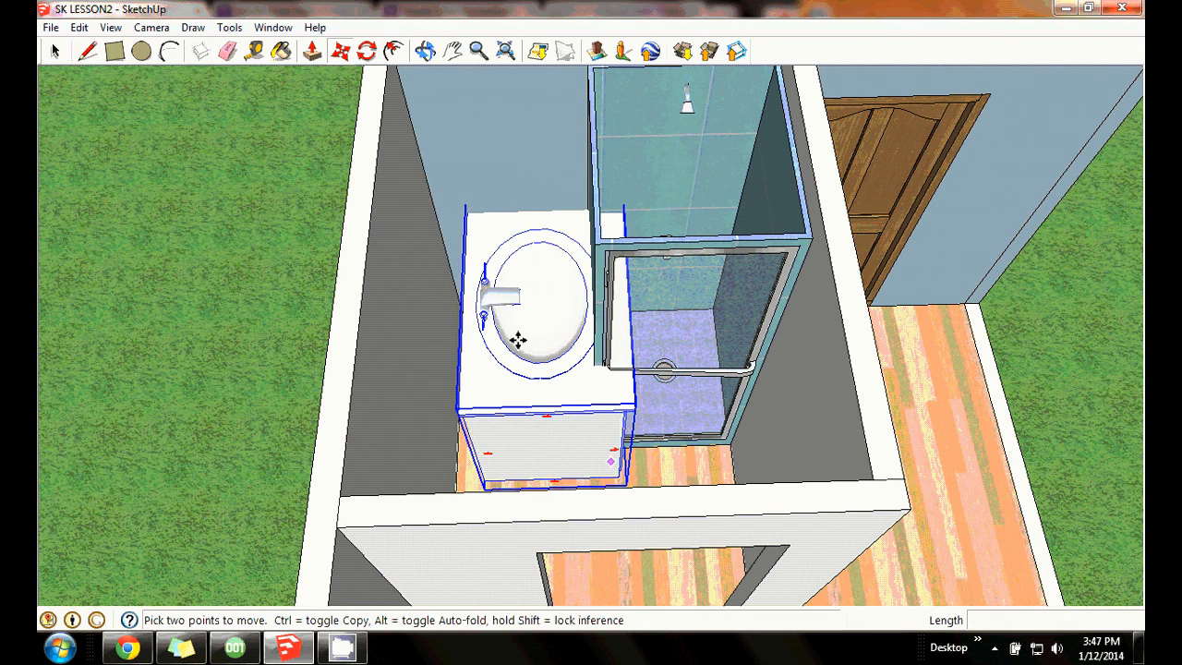
# Rotate the vanity 90 degrees on the floor plane so its faucet side faces the back wall.
pyautogui.click(366, 51)
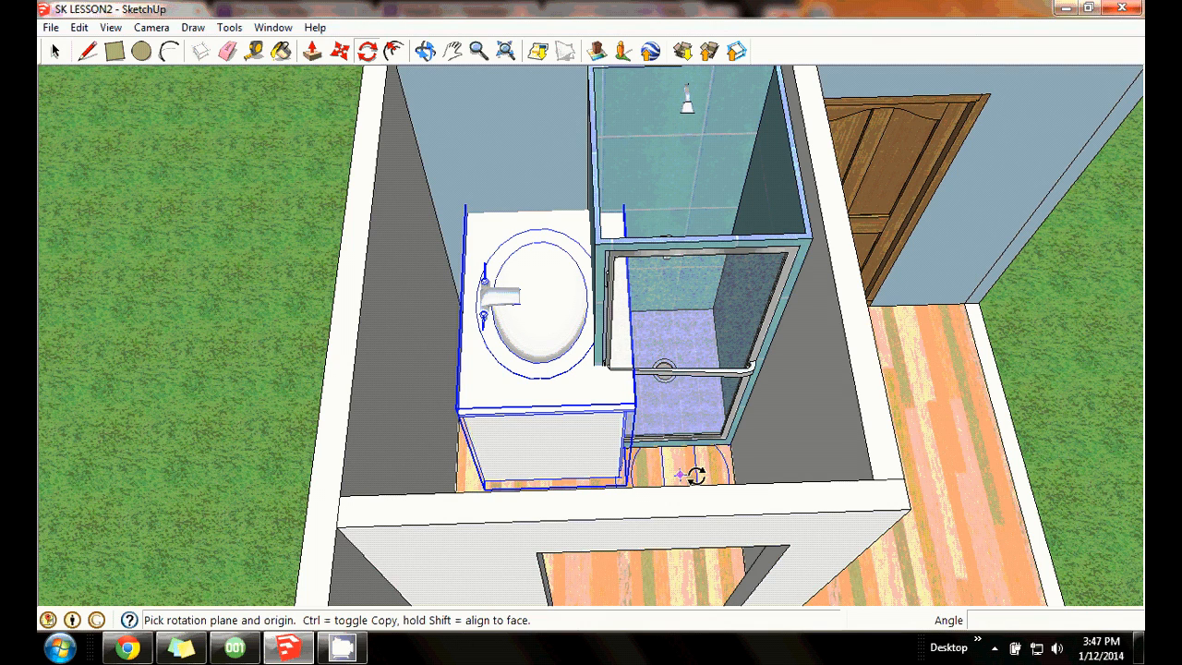
pyautogui.click(666, 474)
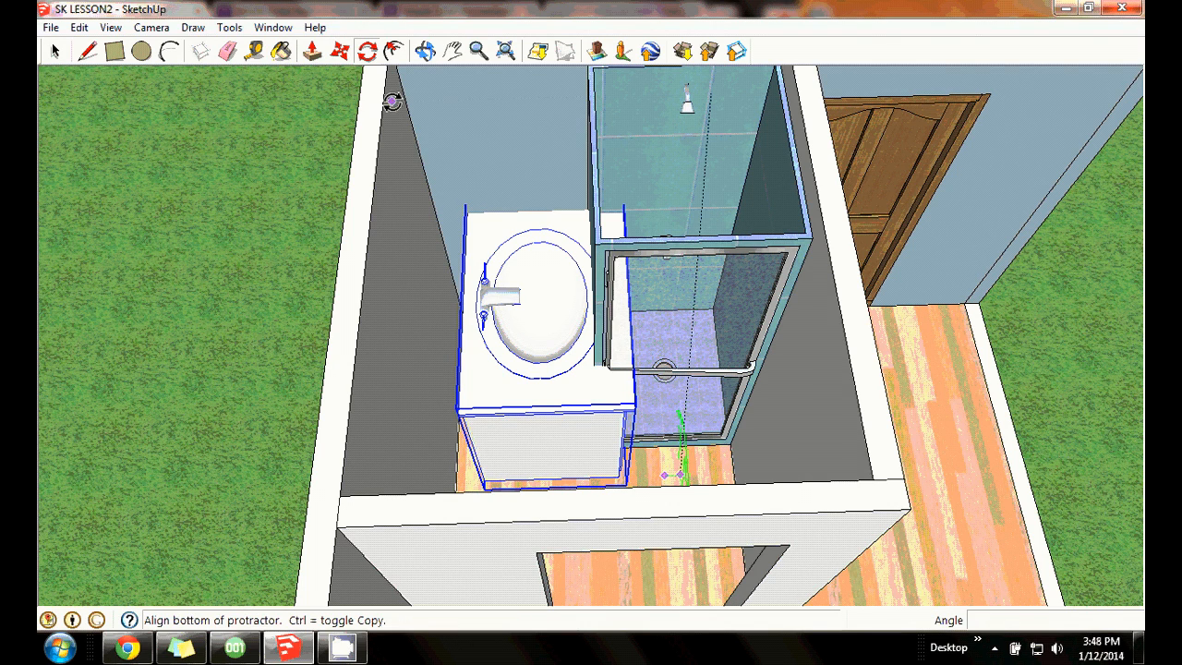
pyautogui.click(366, 51)
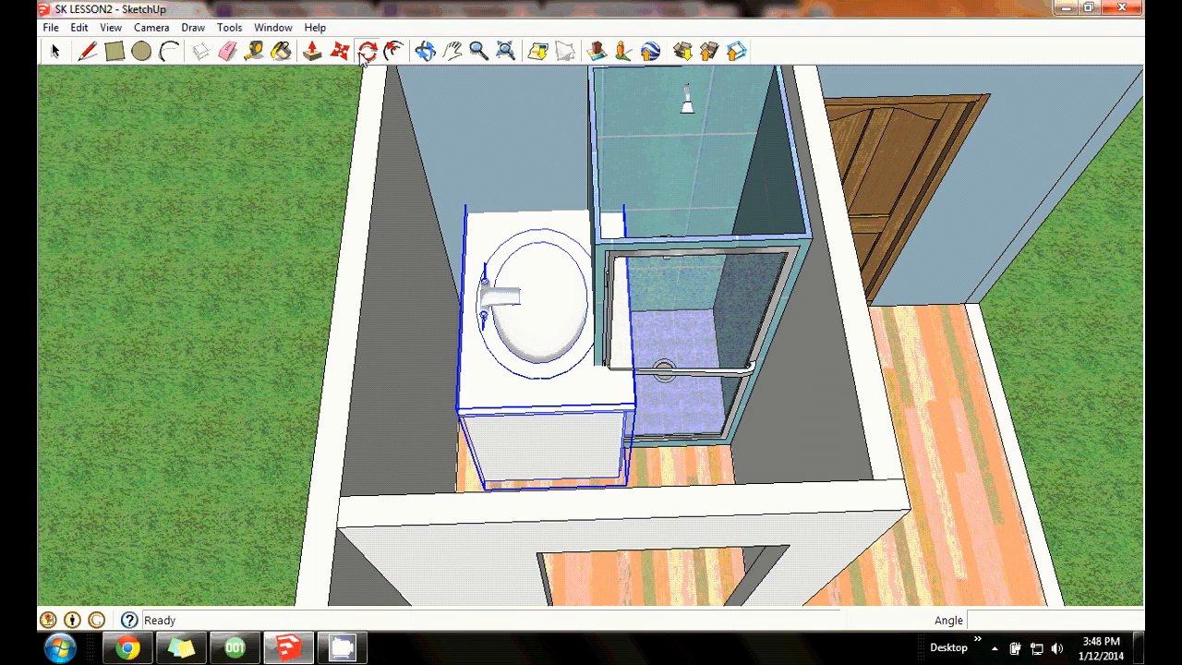
pyautogui.click(677, 479)
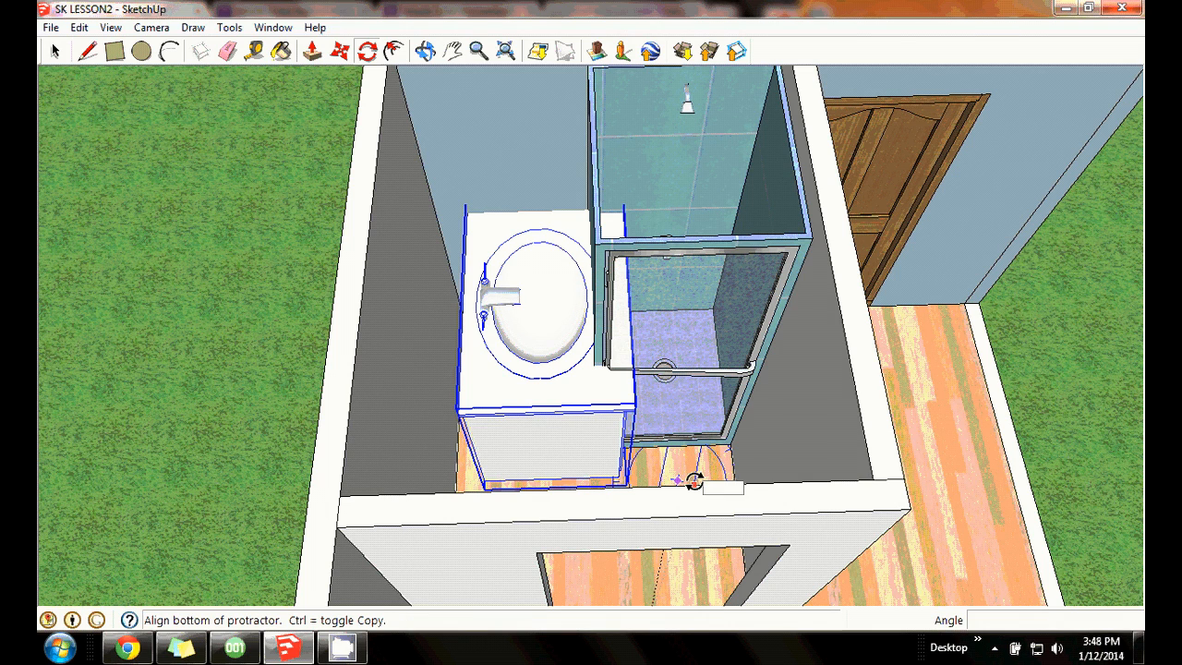
pyautogui.click(699, 481)
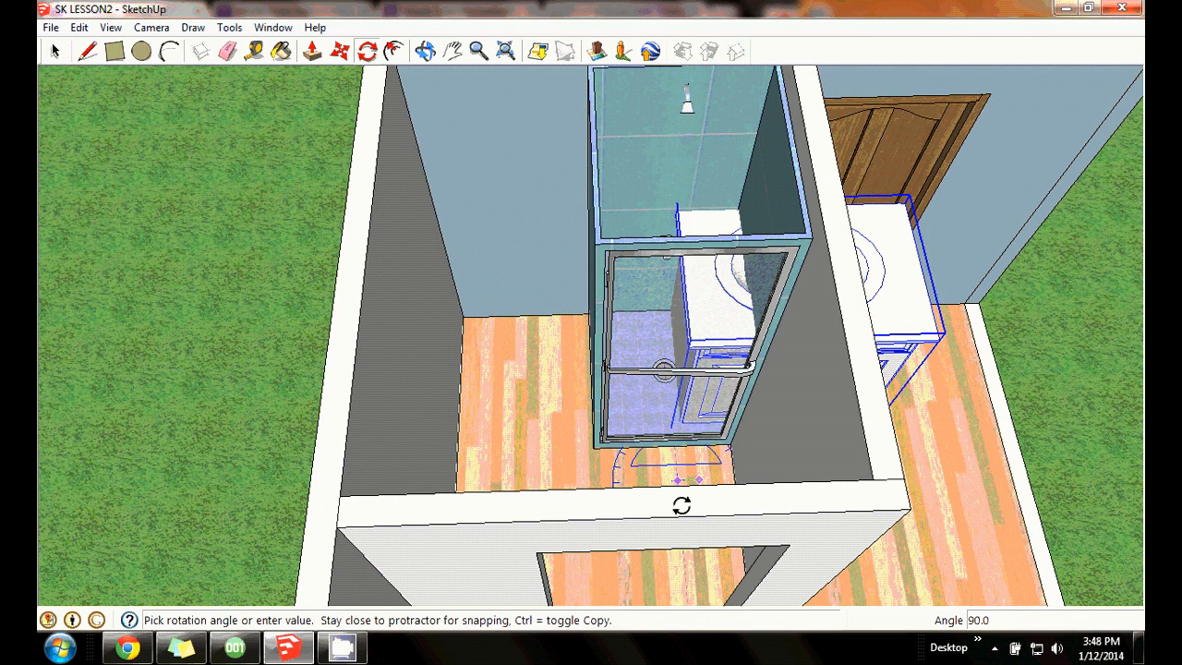
pyautogui.click(681, 505)
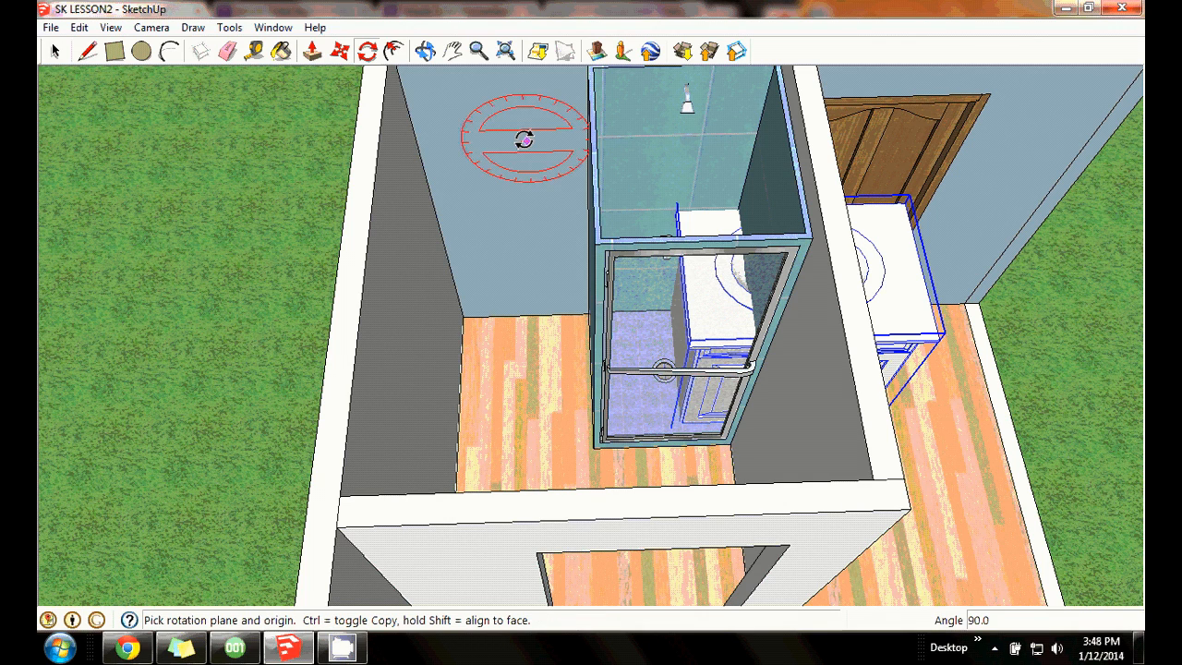
# Move the vanity about 4' 5 5/16" along the green axis to the side wall opposite the shower, and nudge it by about 7/16".
pyautogui.click(339, 51)
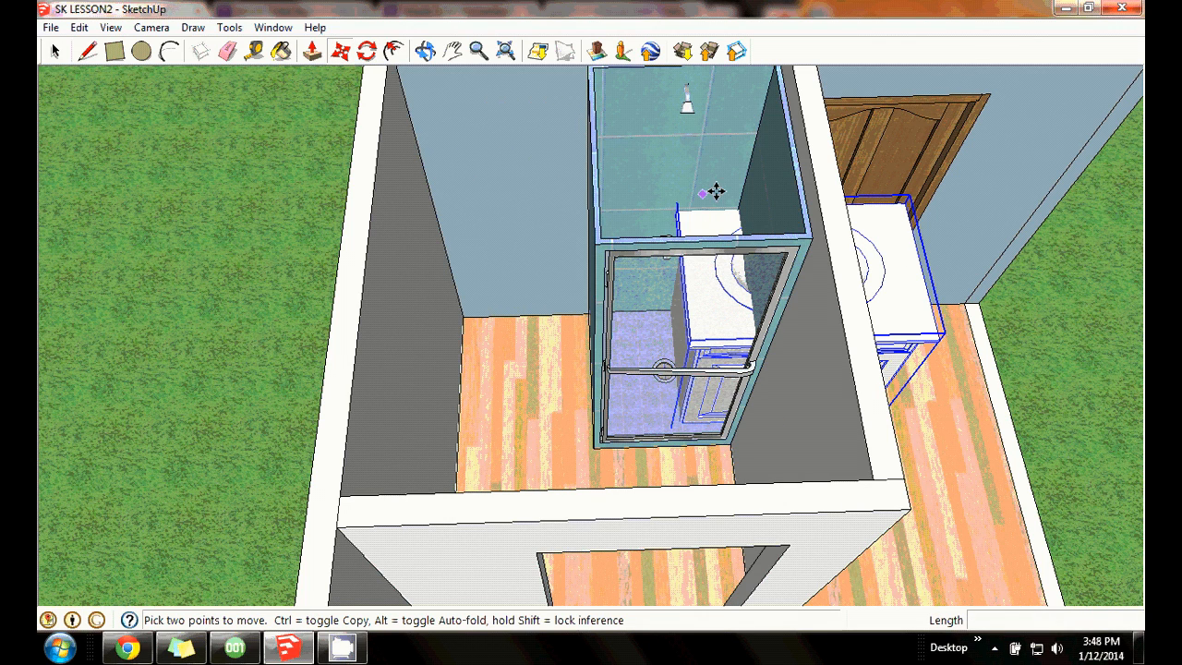
pyautogui.click(719, 227)
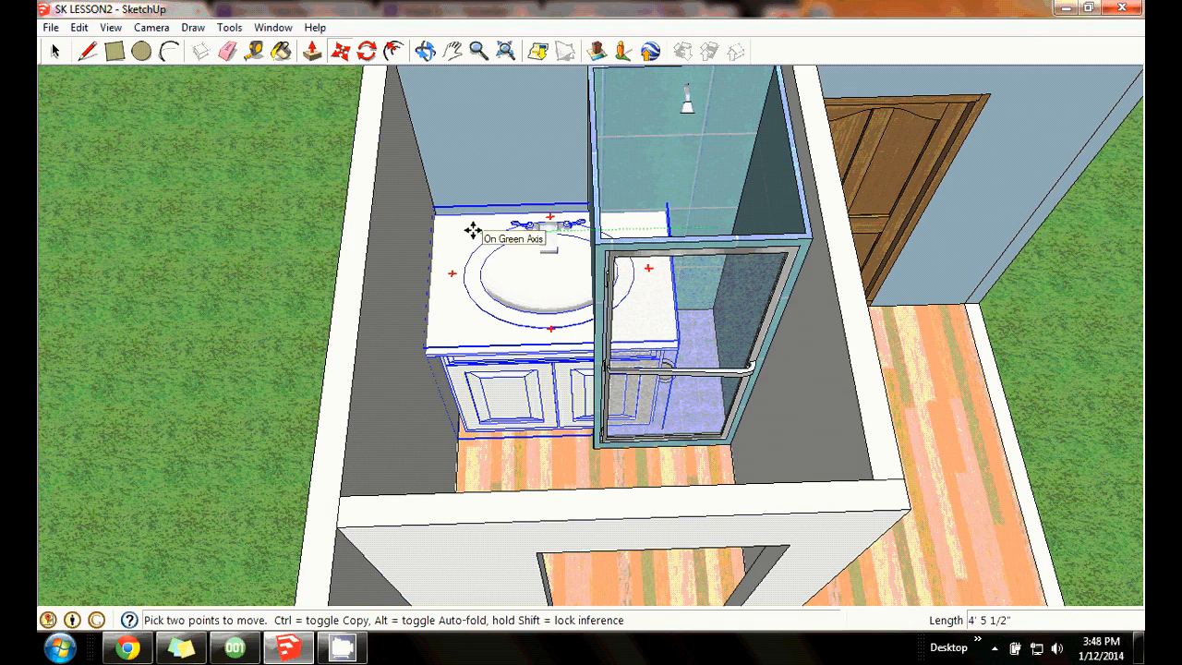
pyautogui.click(473, 230)
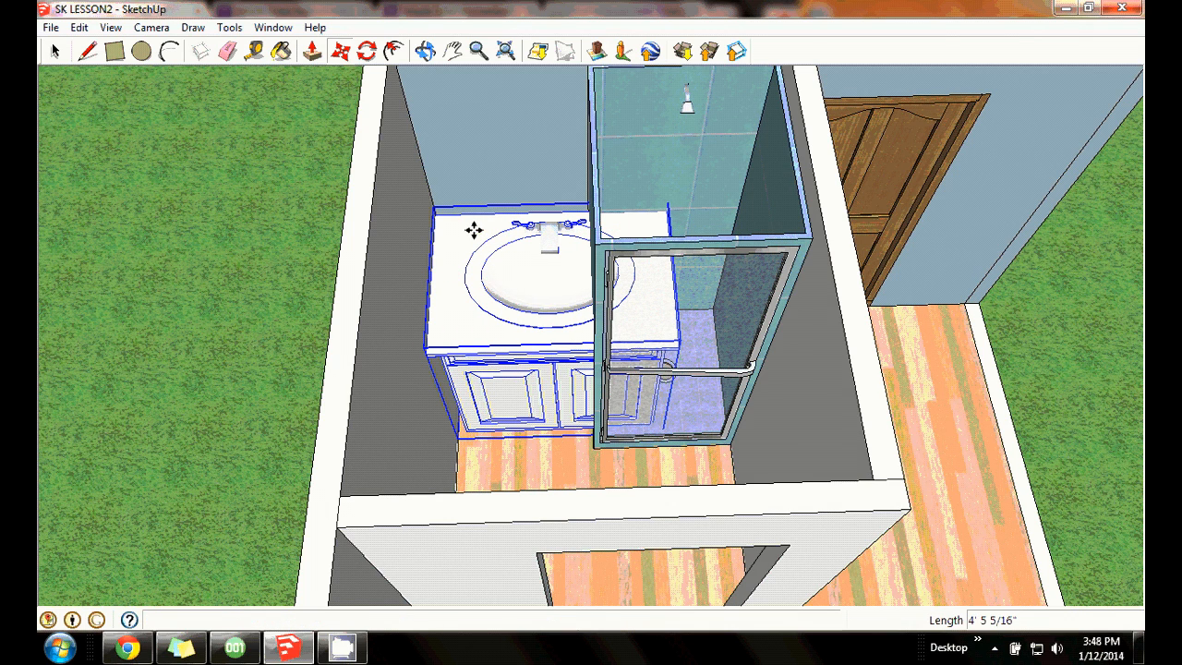
pyautogui.click(490, 265)
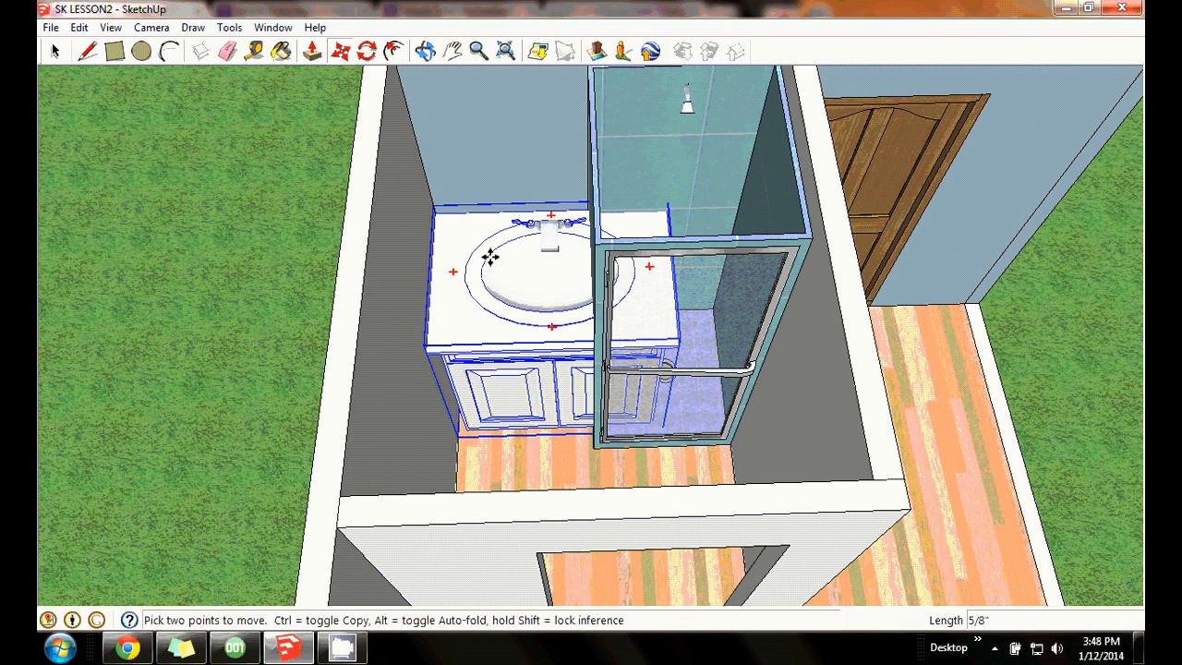
pyautogui.click(492, 265)
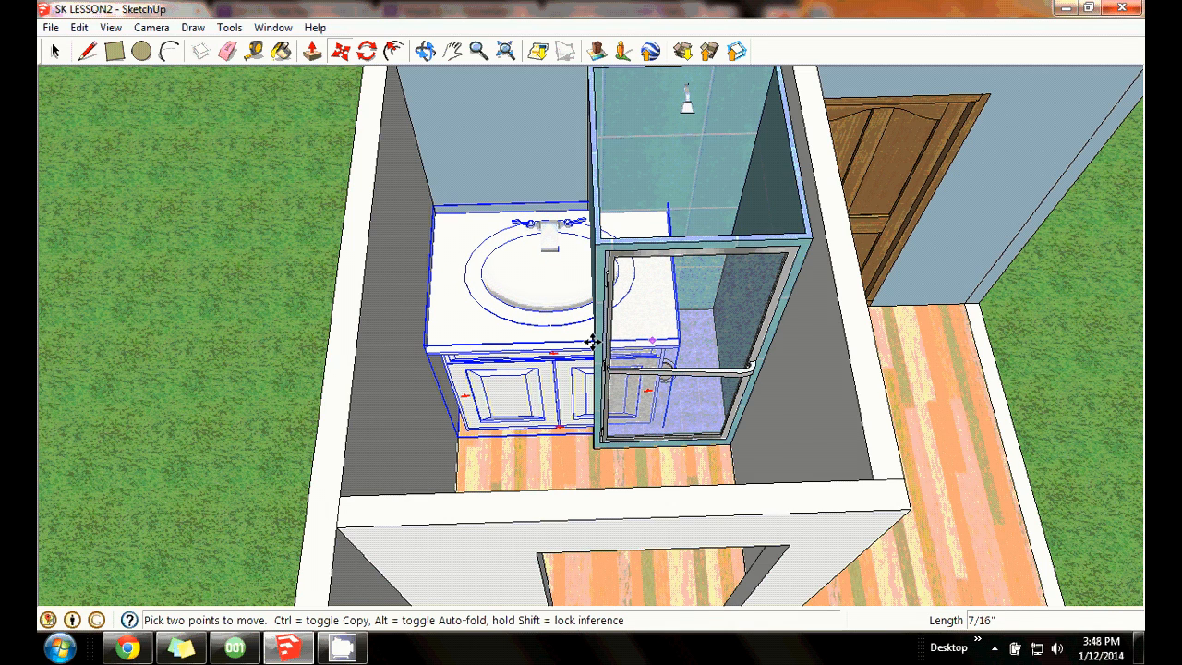
# Scale the vanity's width to about 0.66 along its red axis so it fits between the side wall and the shower stall.
pyautogui.click(229, 28)
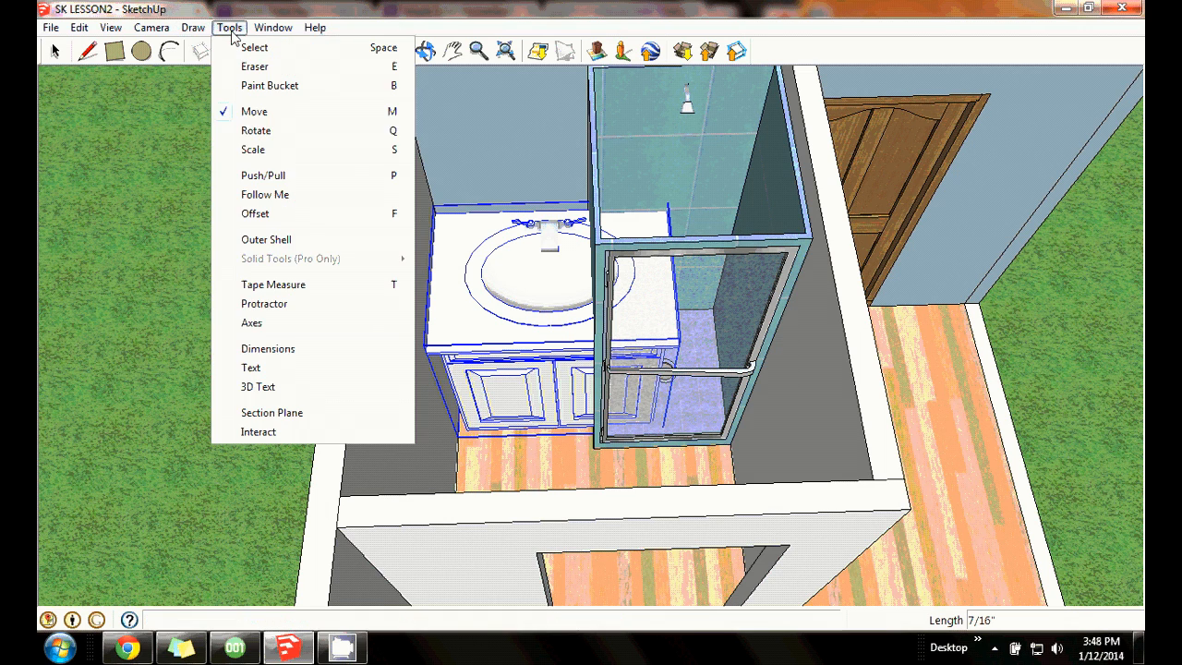
pyautogui.click(263, 150)
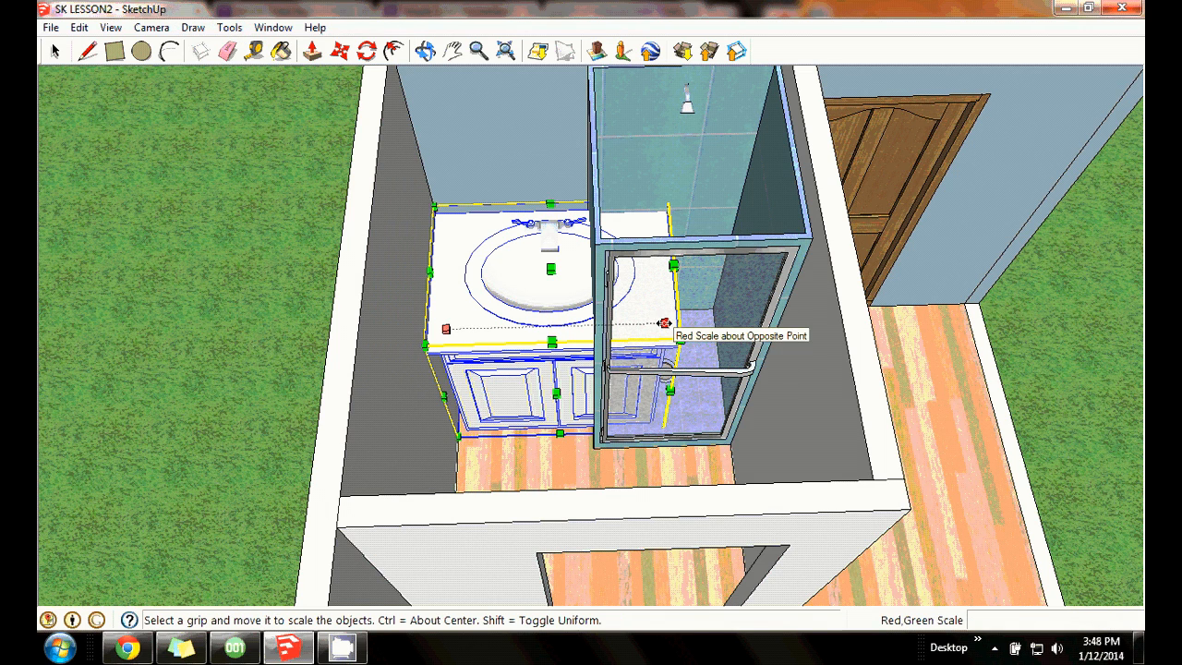
pyautogui.moveTo(679, 328); pyautogui.dragTo(602, 330)
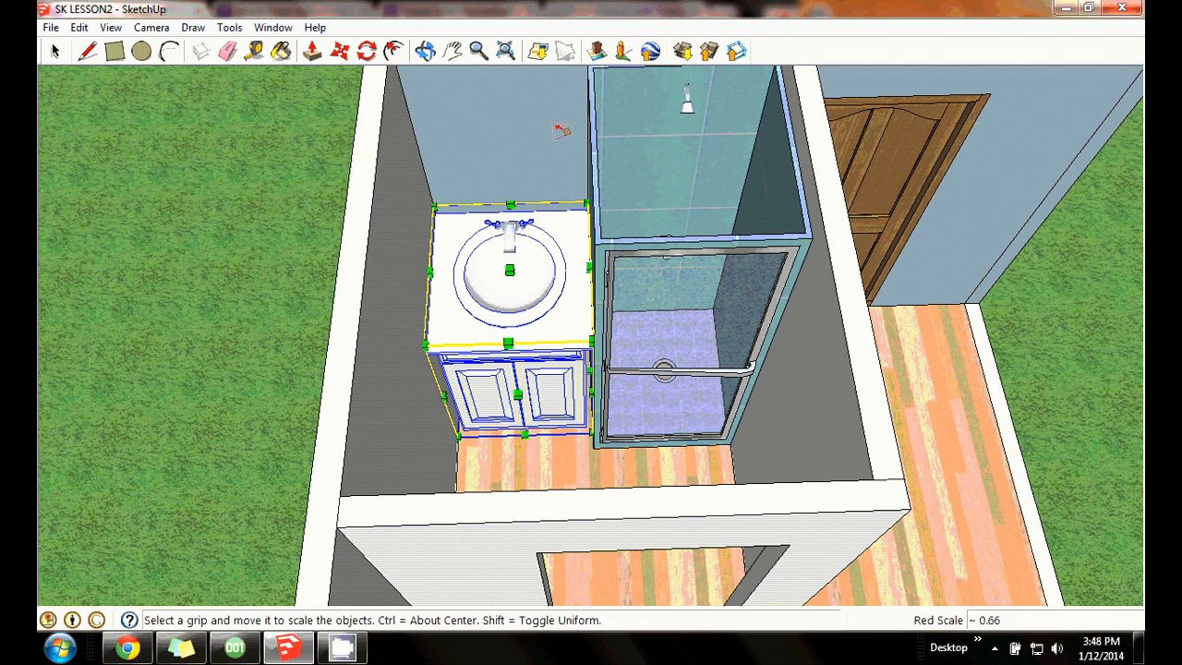
# Scale the vanity's depth from its front side to 0.67 along its green axis, keeping its back against the wall.
pyautogui.click(478, 51)
pyautogui.moveTo(678, 176); pyautogui.dragTo(316, 158)
pyautogui.click(424, 50)
pyautogui.moveTo(497, 356); pyautogui.dragTo(743, 290)
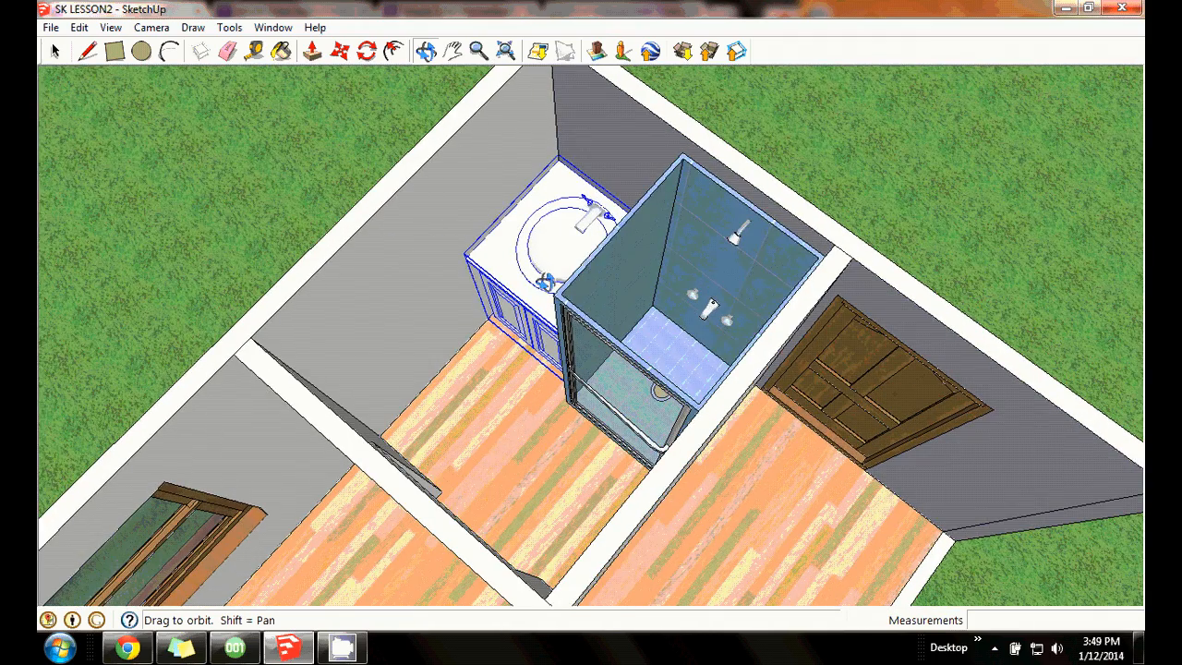
pyautogui.click(231, 28)
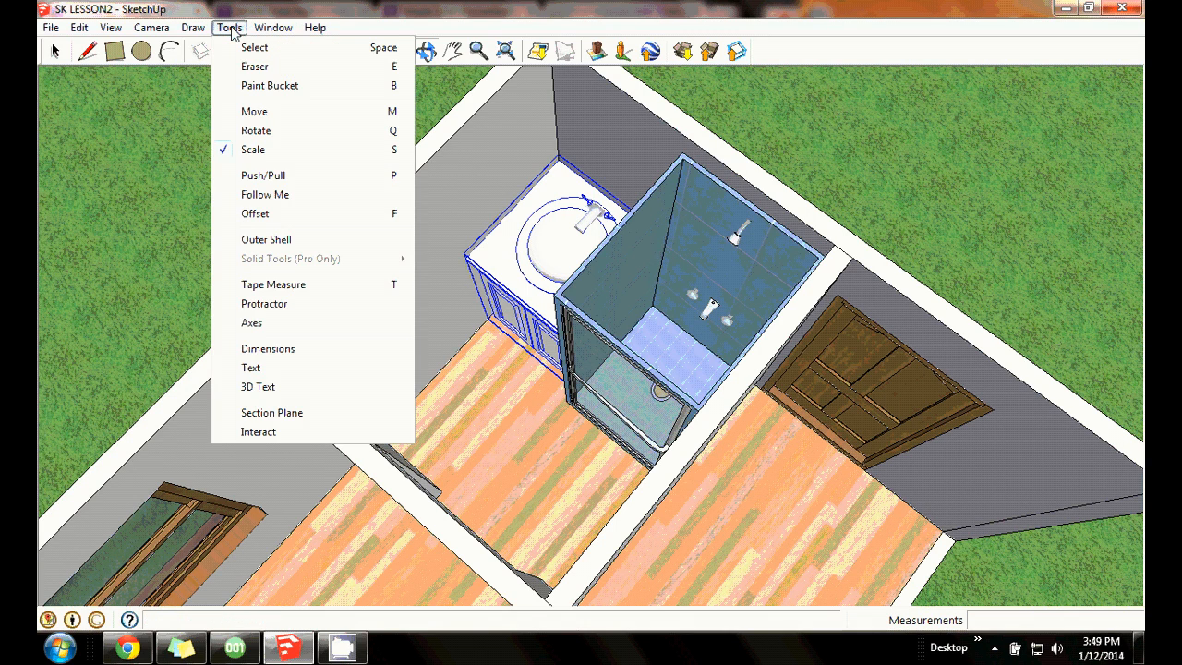
pyautogui.click(255, 157)
pyautogui.moveTo(522, 325); pyautogui.dragTo(552, 293)
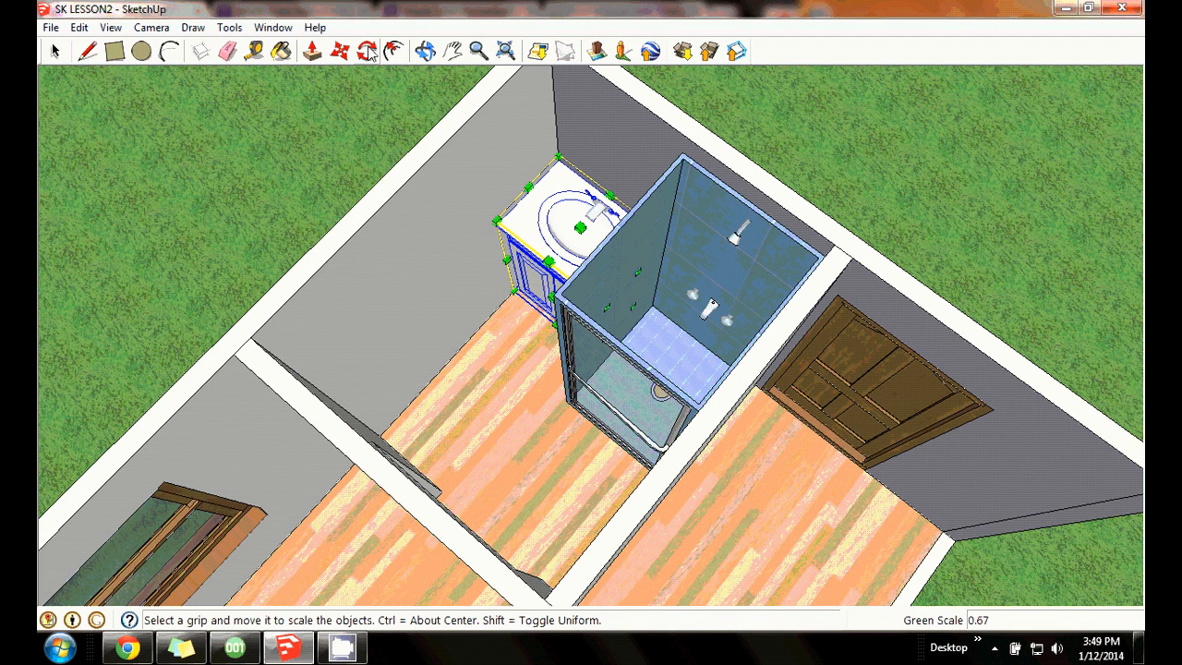
# Search the 3D Warehouse for "toilet".
pyautogui.click(425, 50)
pyautogui.moveTo(342, 253); pyautogui.dragTo(700, 226)
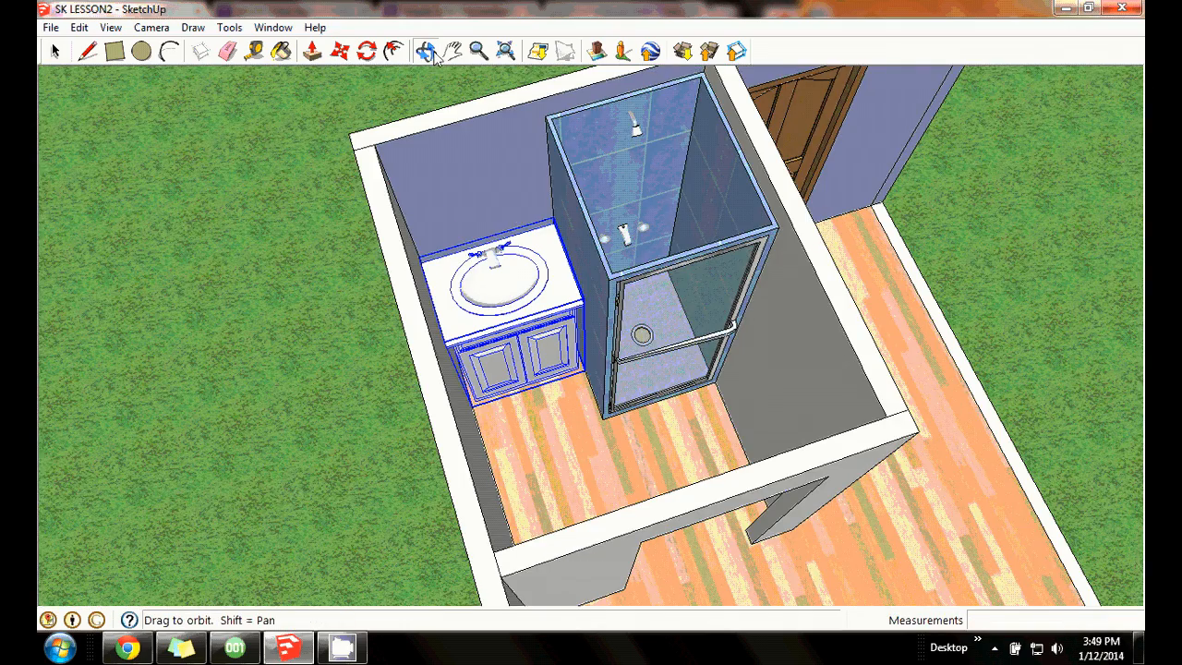
pyautogui.moveTo(631, 231); pyautogui.dragTo(508, 276)
pyautogui.moveTo(646, 255); pyautogui.dragTo(554, 242)
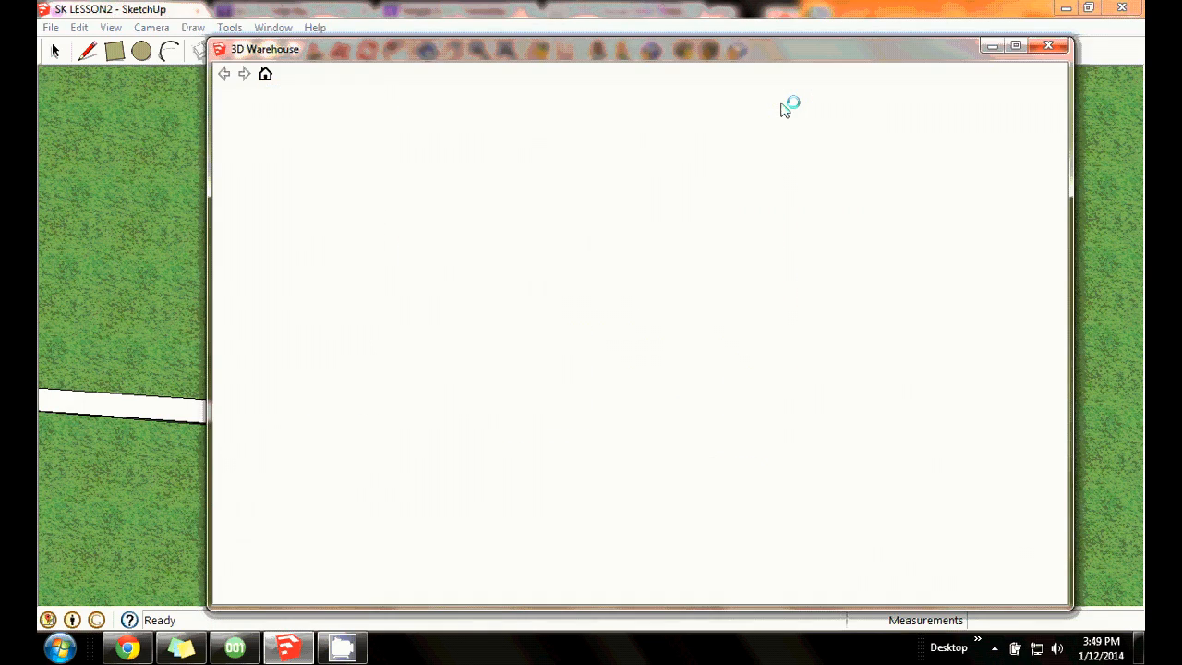
pyautogui.click(599, 203)
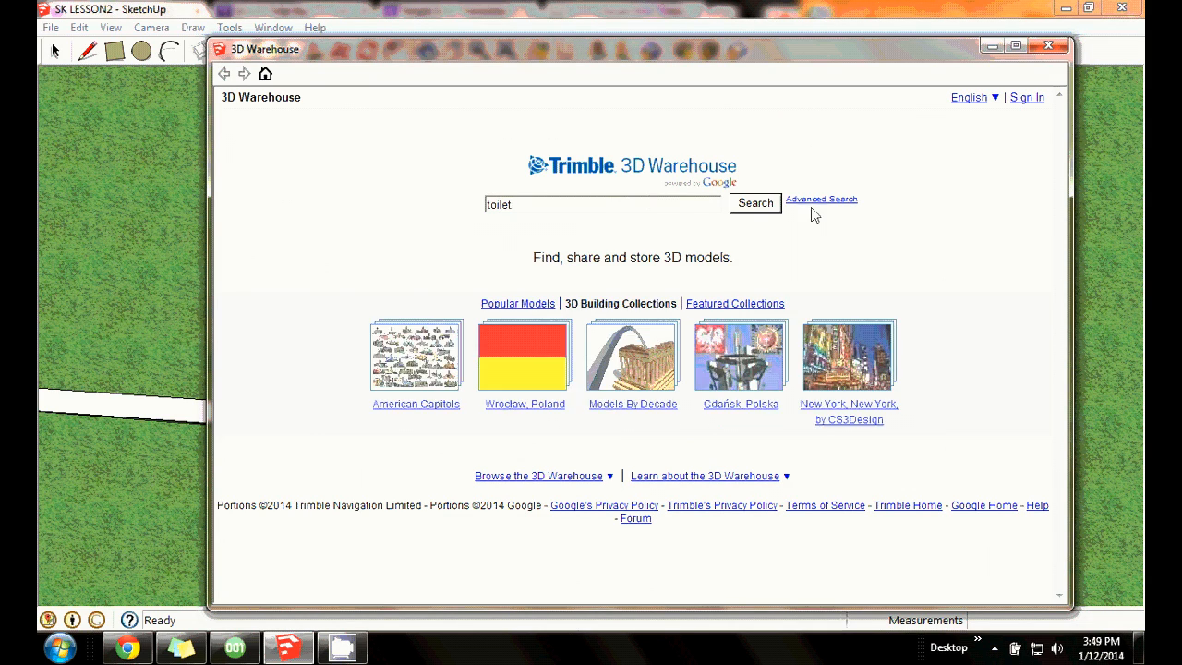
pyautogui.click(775, 207)
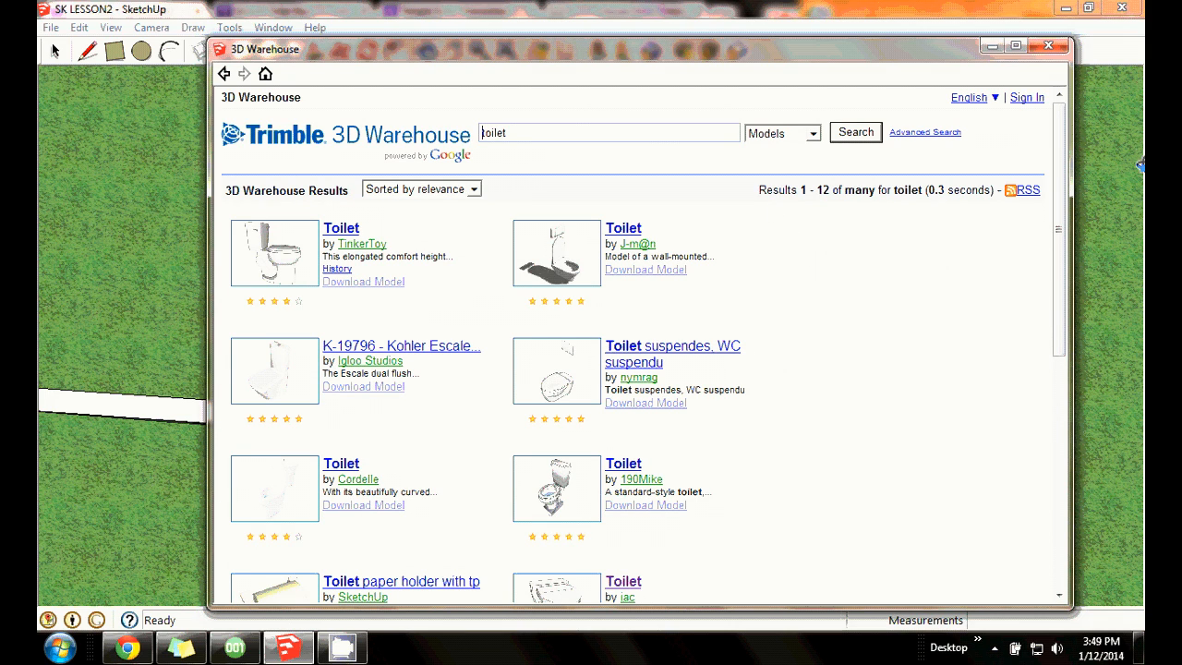
# Load the Toilet 2 model directly into the model and place it on the bathroom floor in front of the vanity.
pyautogui.moveTo(1059, 159); pyautogui.dragTo(1066, 372)
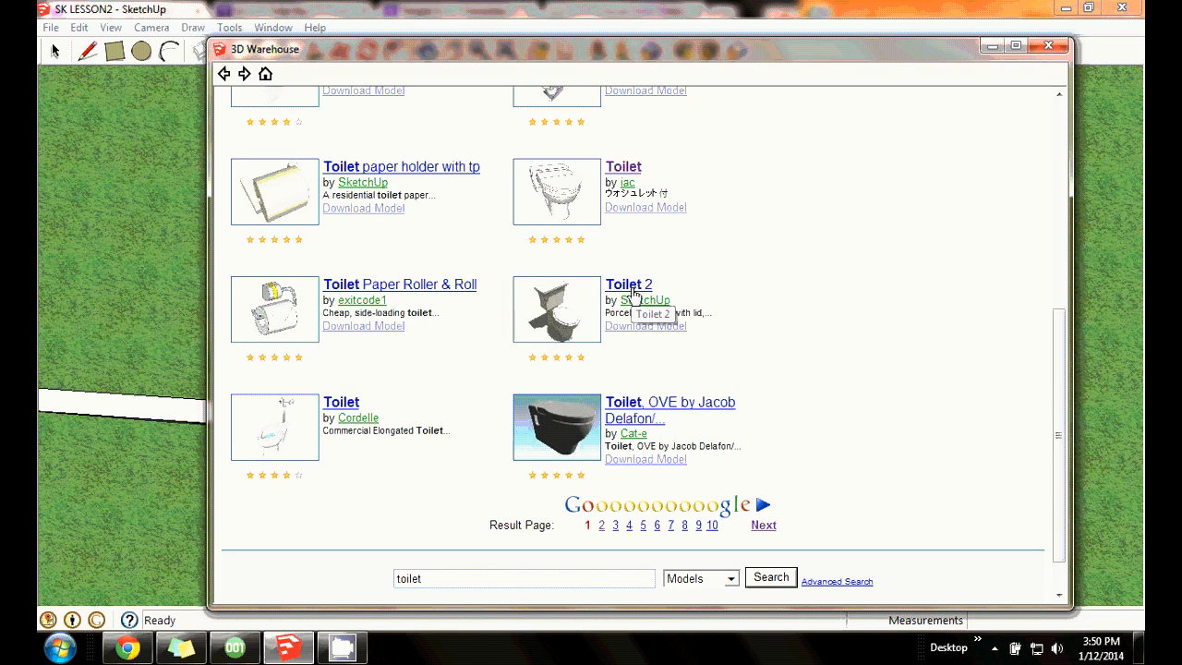
pyautogui.click(636, 328)
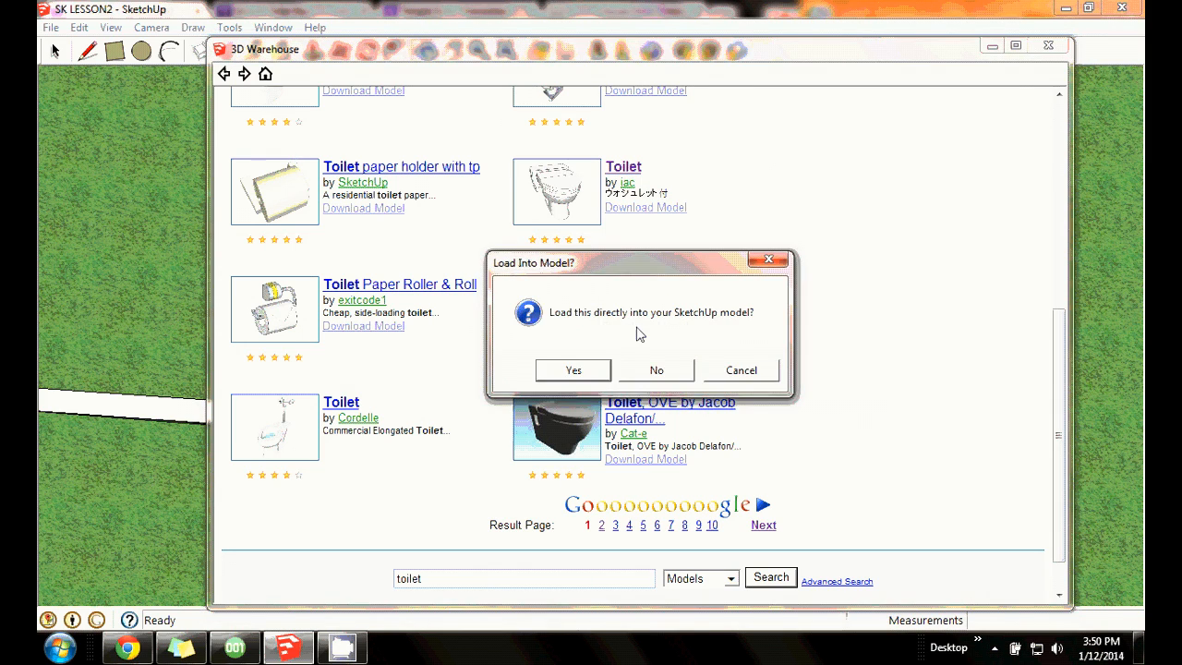
pyautogui.click(576, 370)
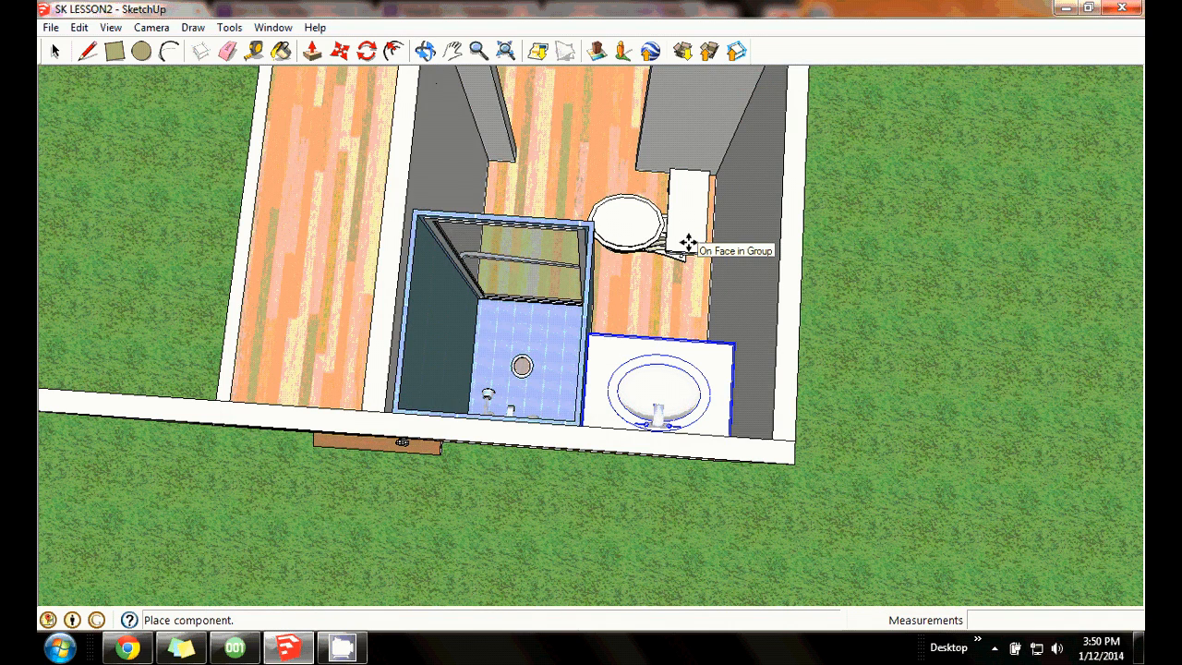
pyautogui.click(688, 242)
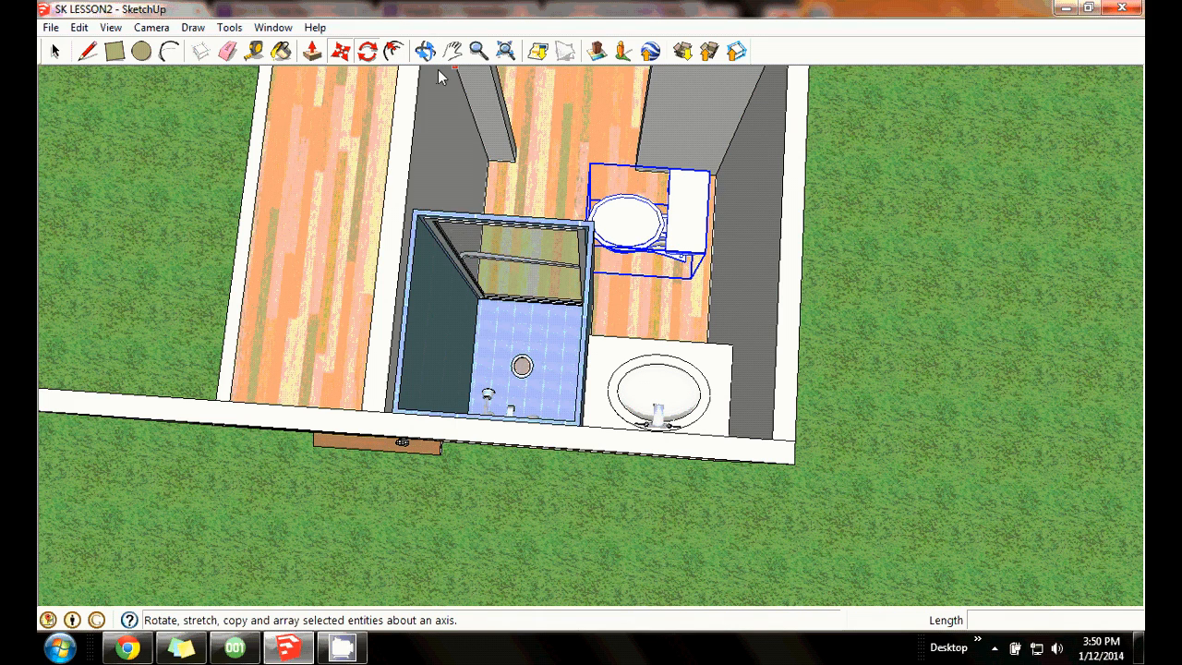
# Try to rotate the toilet 90 degrees on the floor plane, and undo that rotation.
pyautogui.click(368, 53)
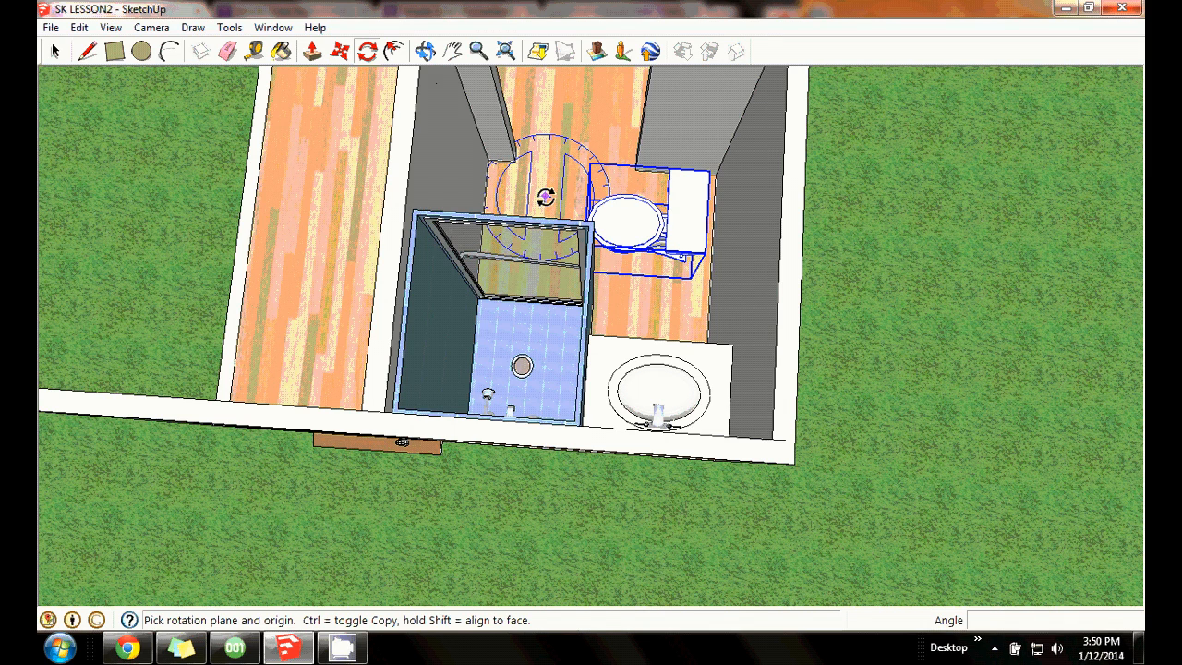
pyautogui.click(544, 197)
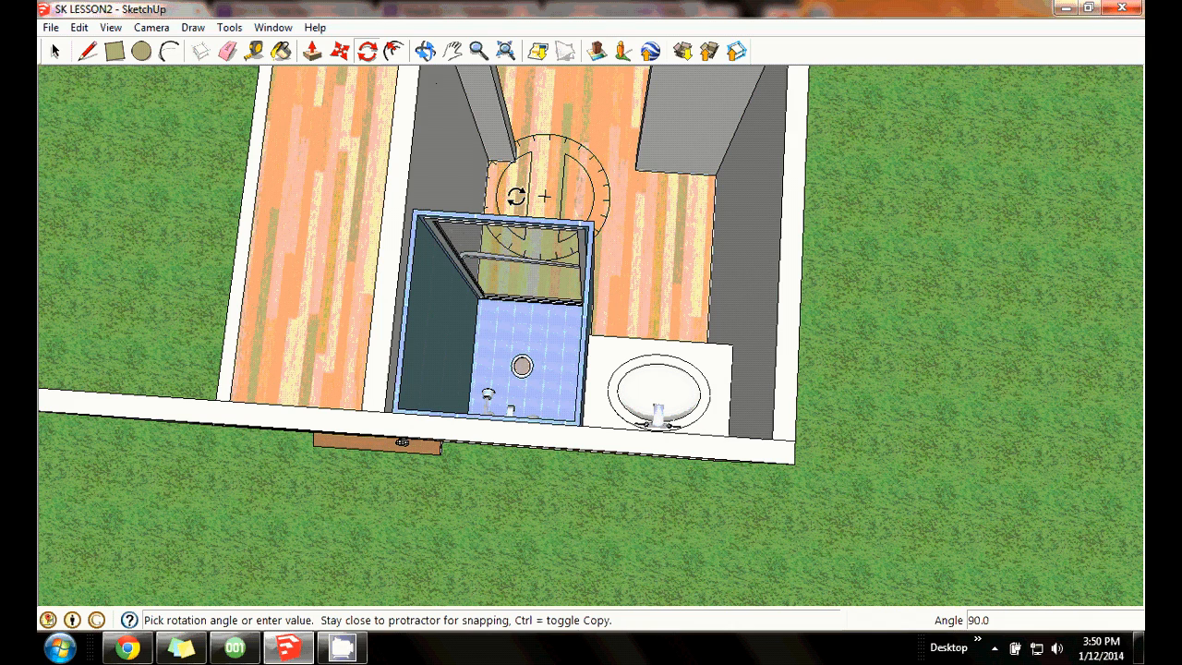
pyautogui.click(541, 192)
pyautogui.click(79, 28)
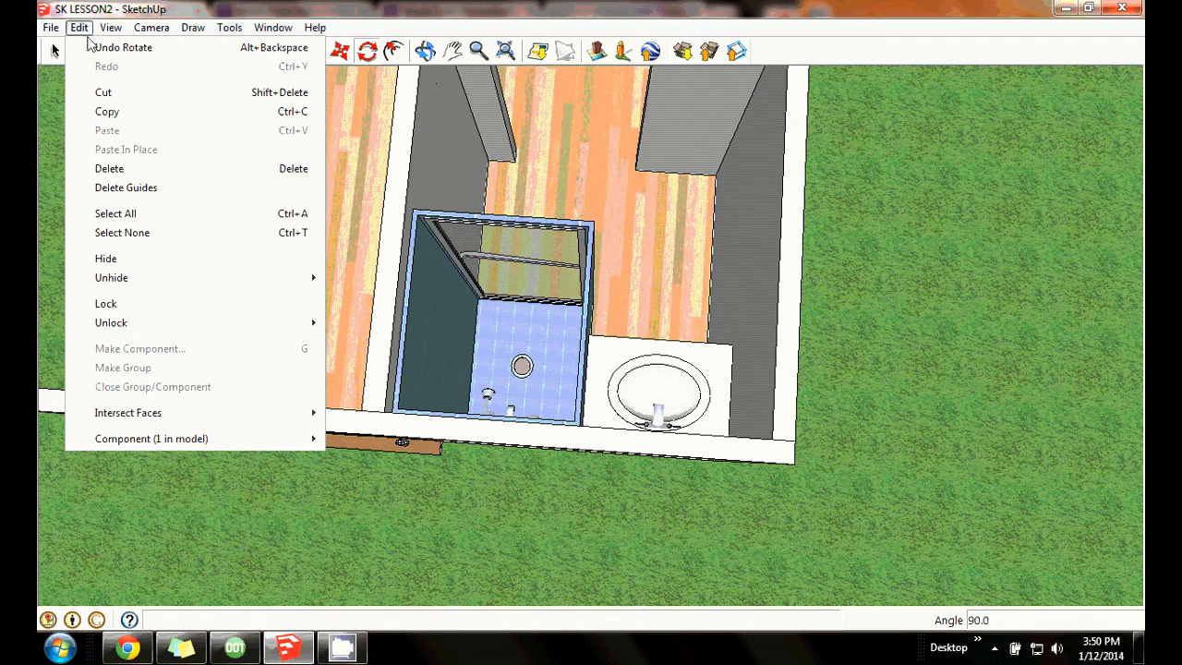
pyautogui.click(105, 49)
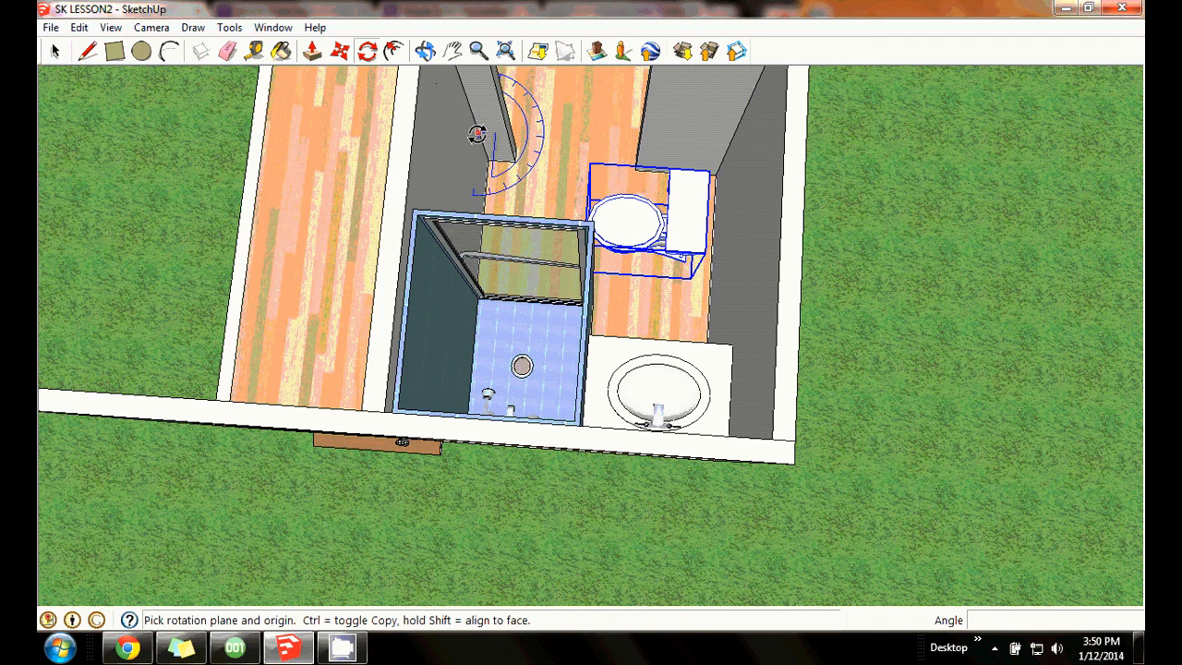
# Rotate the toilet 90 degrees on the floor plane so its bowl faces the back wall with the vanity.
pyautogui.click(546, 208)
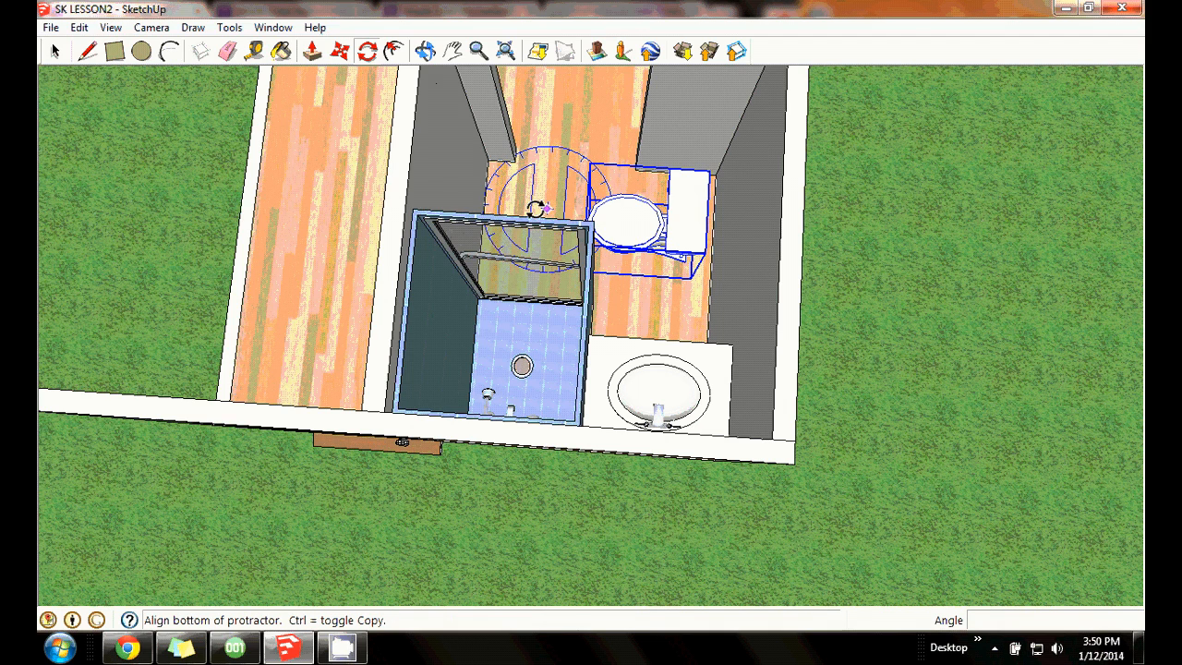
pyautogui.click(514, 207)
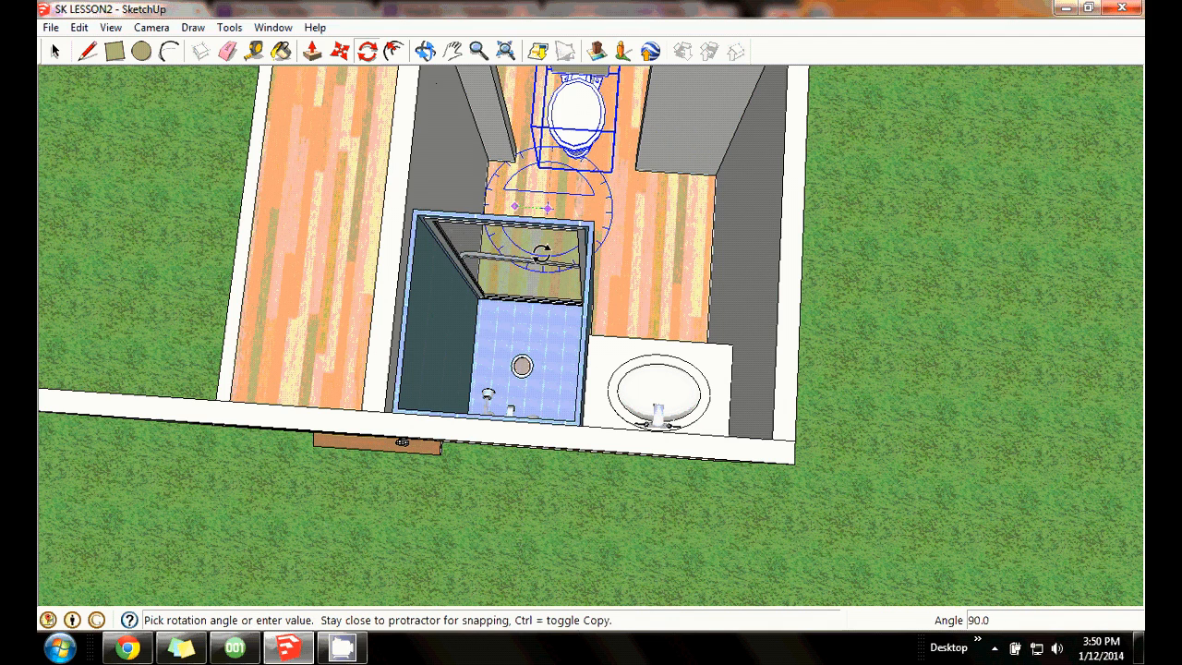
pyautogui.click(542, 251)
# Move the toilet against the front partition beside the doorway, and shift it 11 1/4" along the green axis toward the side wall.
pyautogui.press('m')
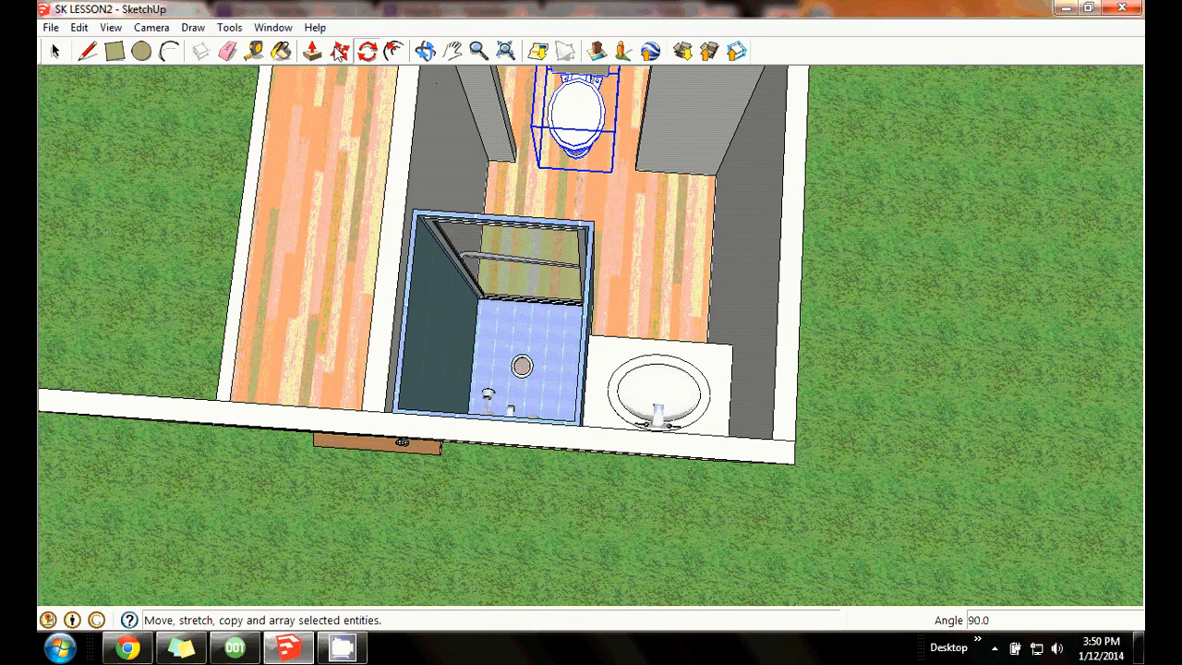
pyautogui.click(583, 88)
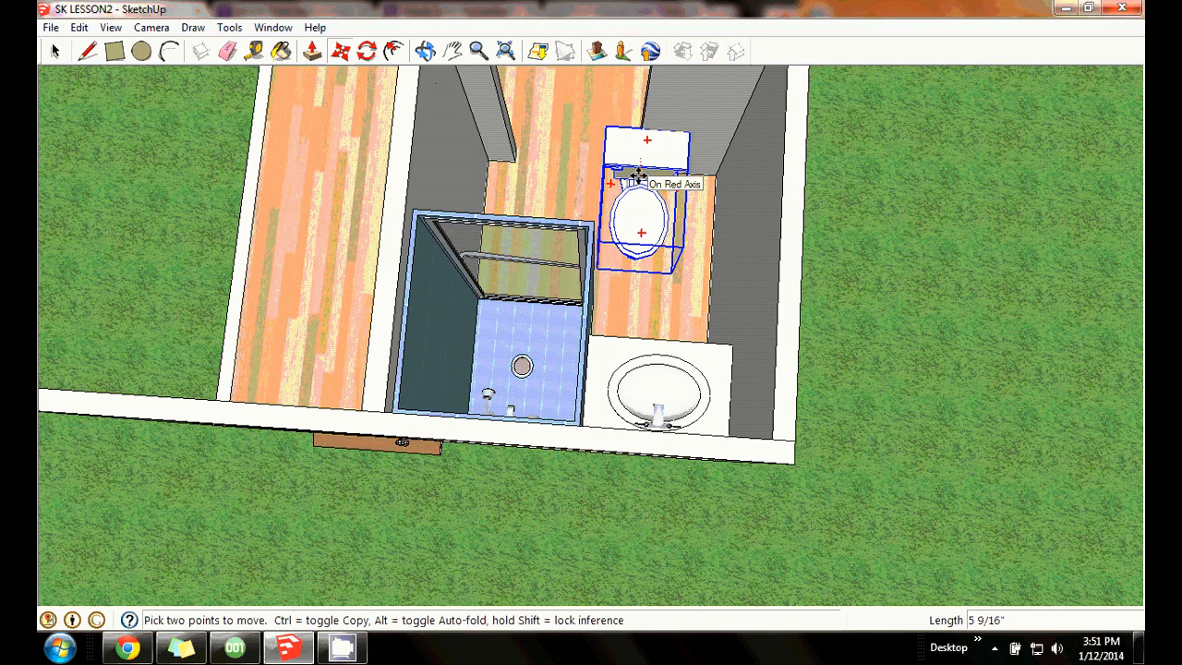
pyautogui.click(638, 177)
pyautogui.click(638, 178)
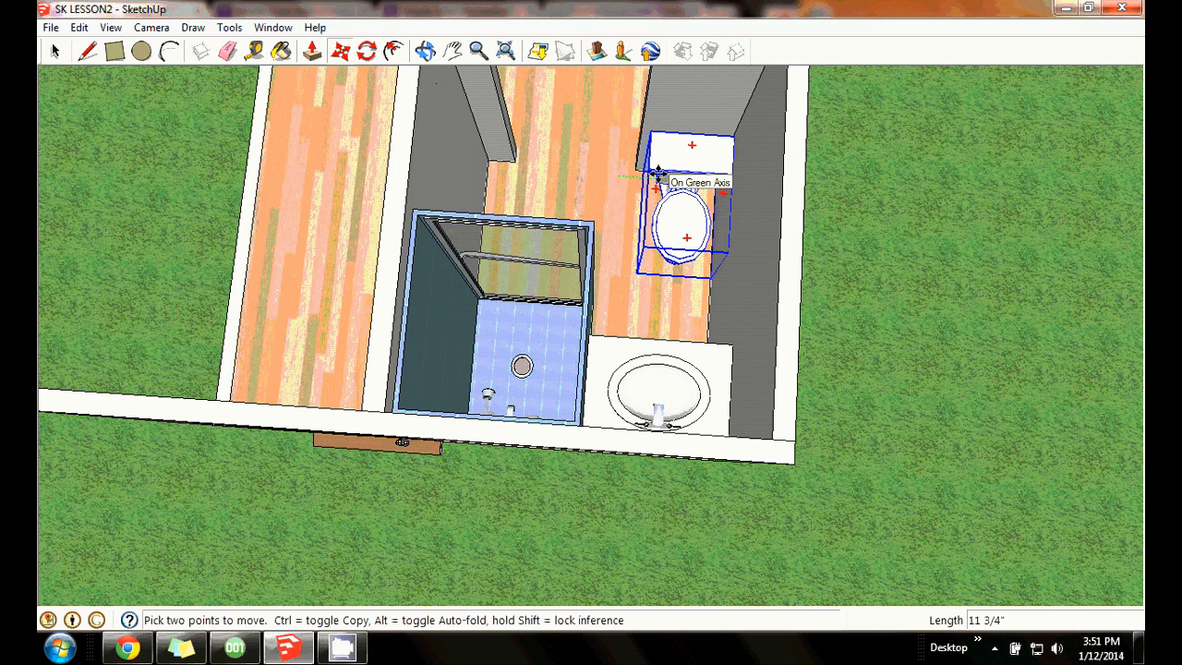
pyautogui.click(655, 175)
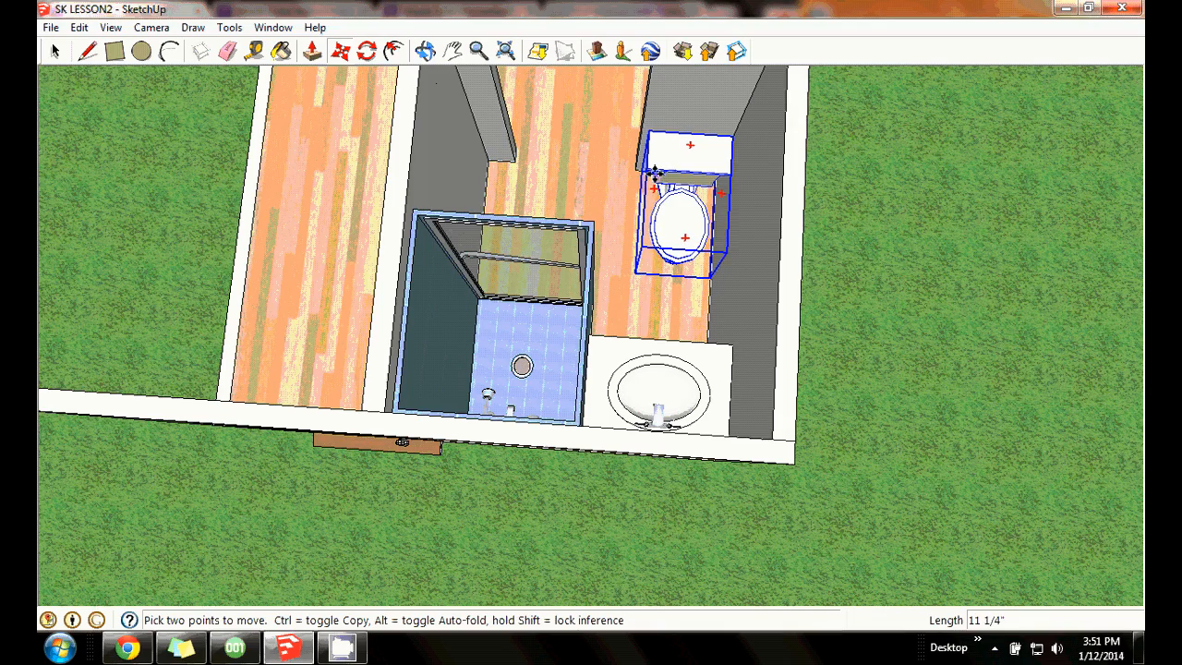
# Scale the shower stall's depth from its door side to 0.89 along its green axis.
pyautogui.click(425, 51)
pyautogui.moveTo(418, 135); pyautogui.dragTo(976, 205)
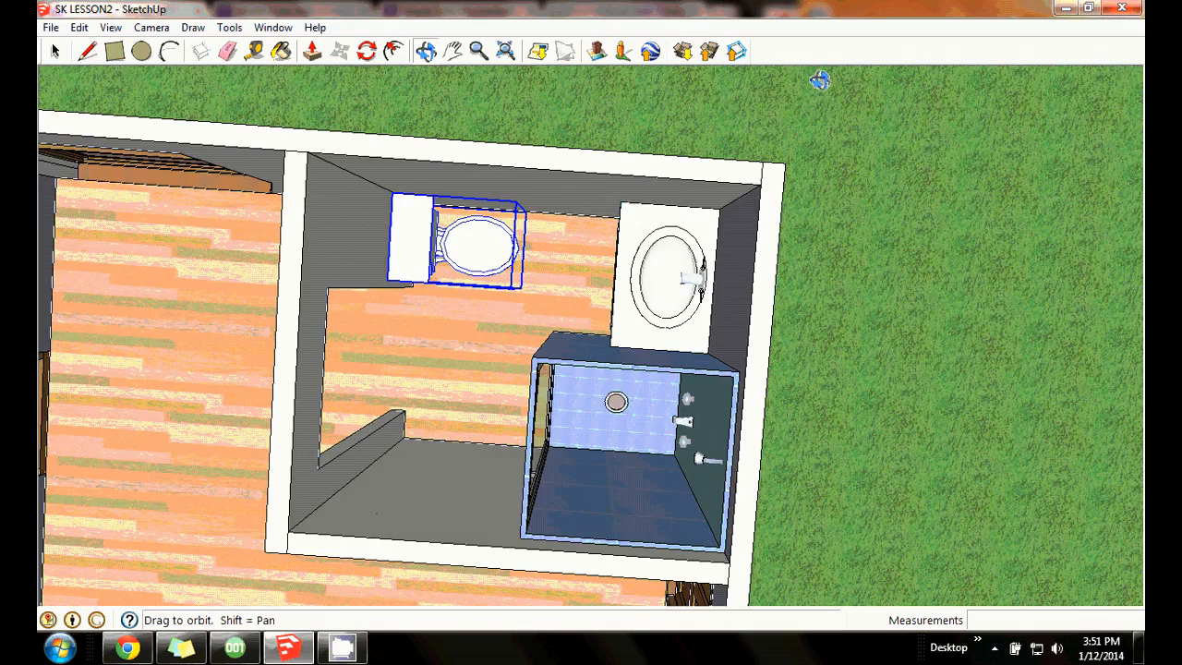
pyautogui.moveTo(557, 271); pyautogui.dragTo(728, 184)
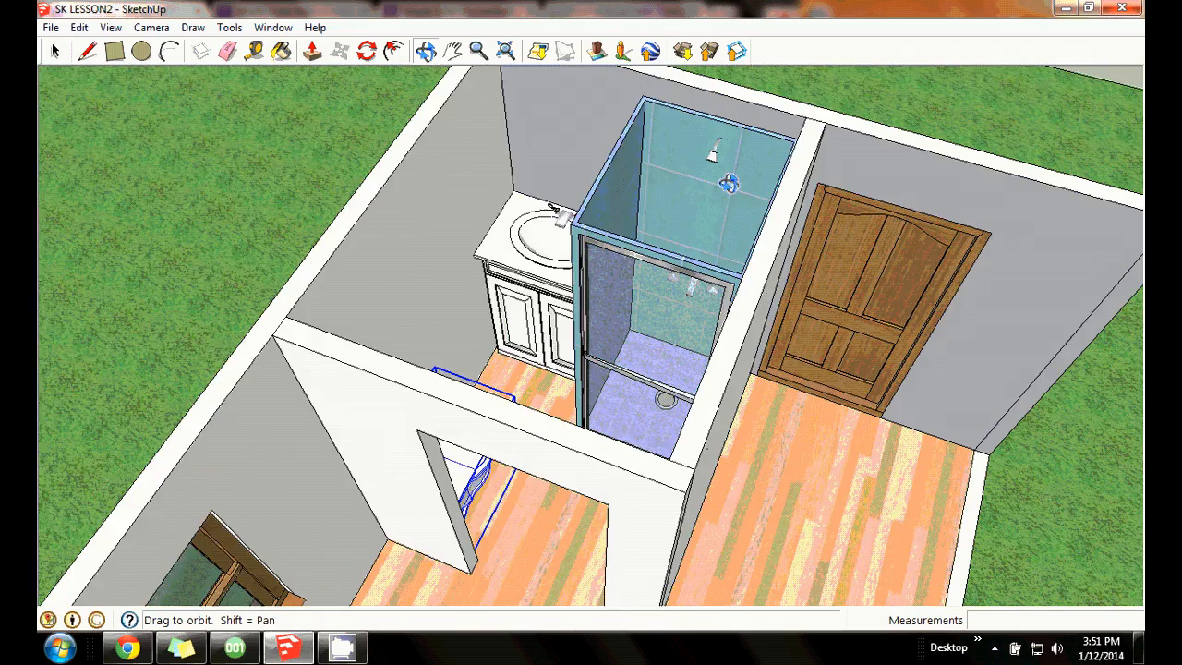
pyautogui.moveTo(530, 255); pyautogui.dragTo(677, 401)
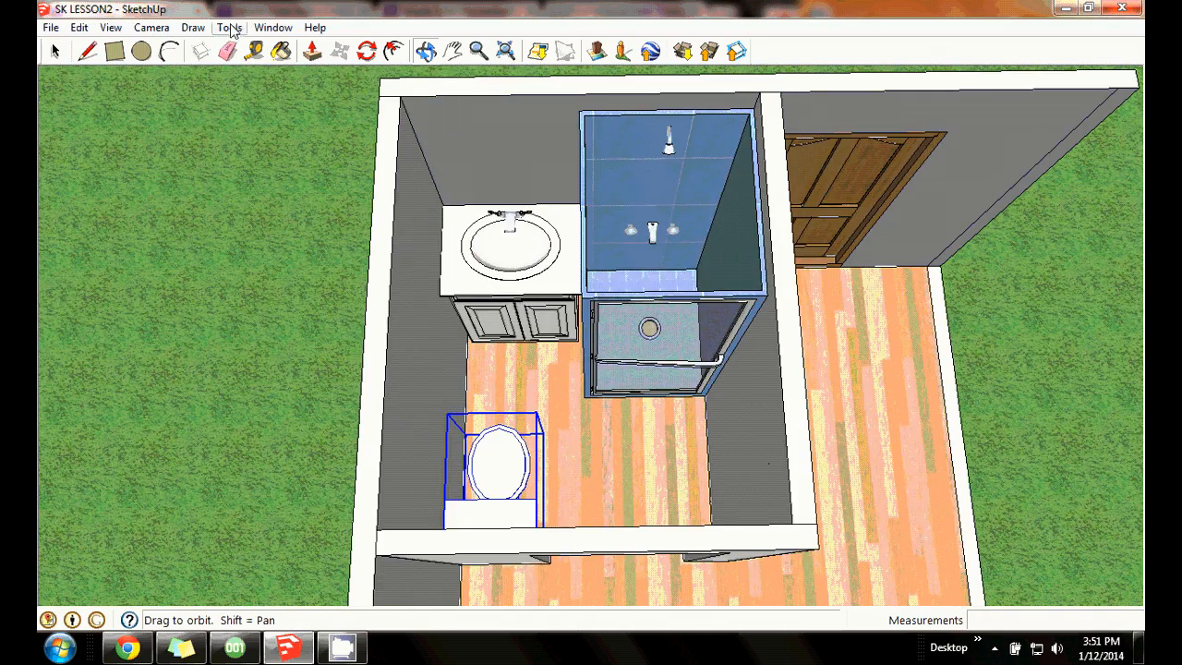
pyautogui.click(273, 26)
pyautogui.click(632, 148)
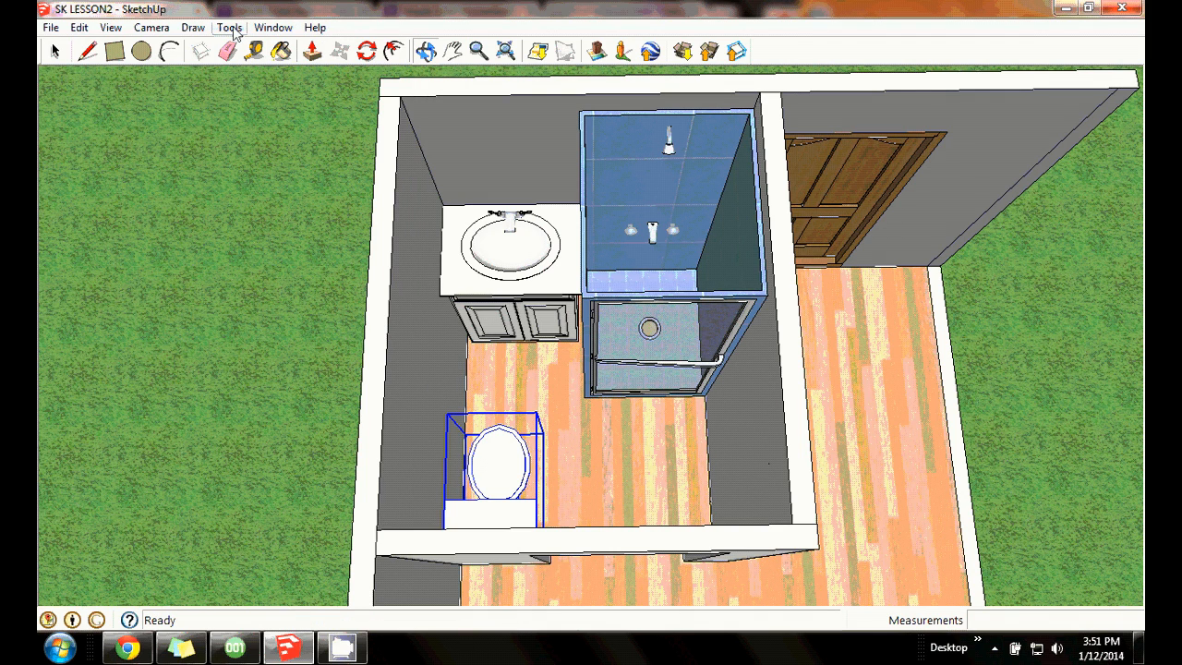
pyautogui.click(56, 51)
pyautogui.click(669, 140)
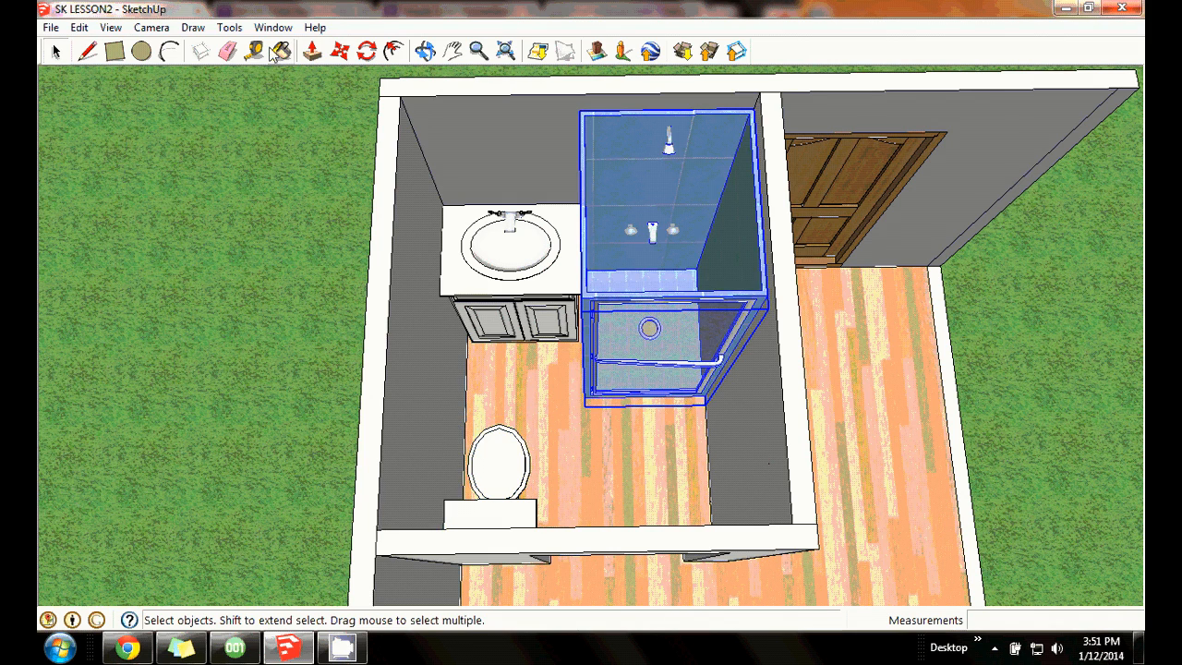
pyautogui.click(231, 28)
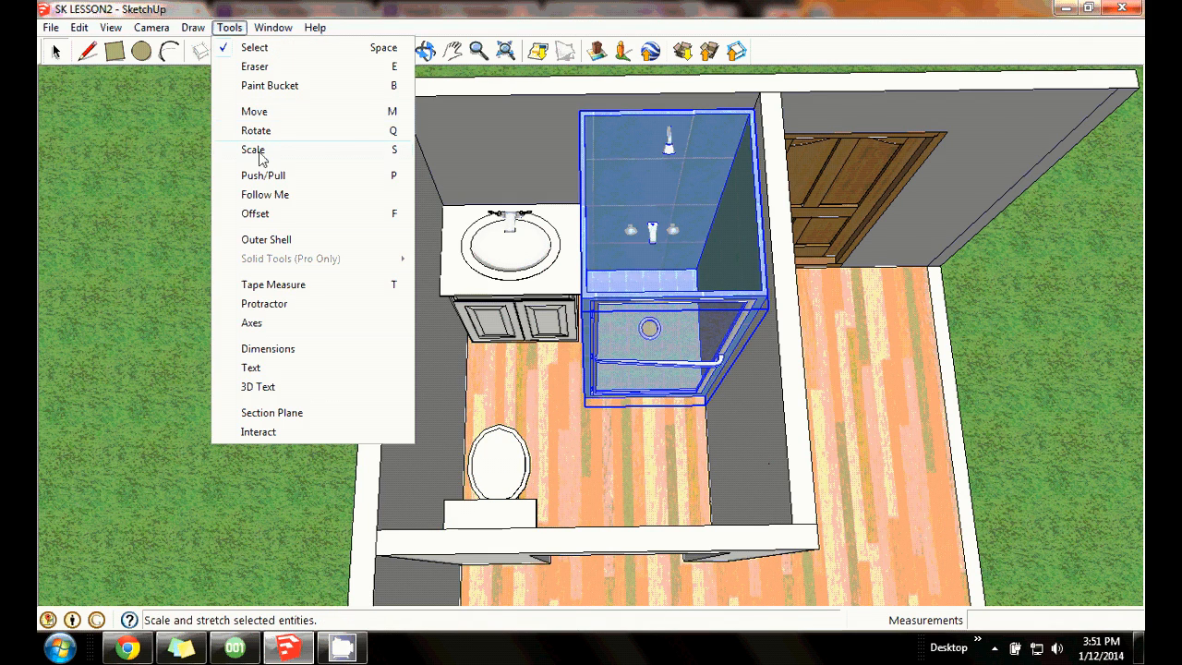
pyautogui.click(258, 152)
pyautogui.moveTo(656, 369); pyautogui.dragTo(656, 350)
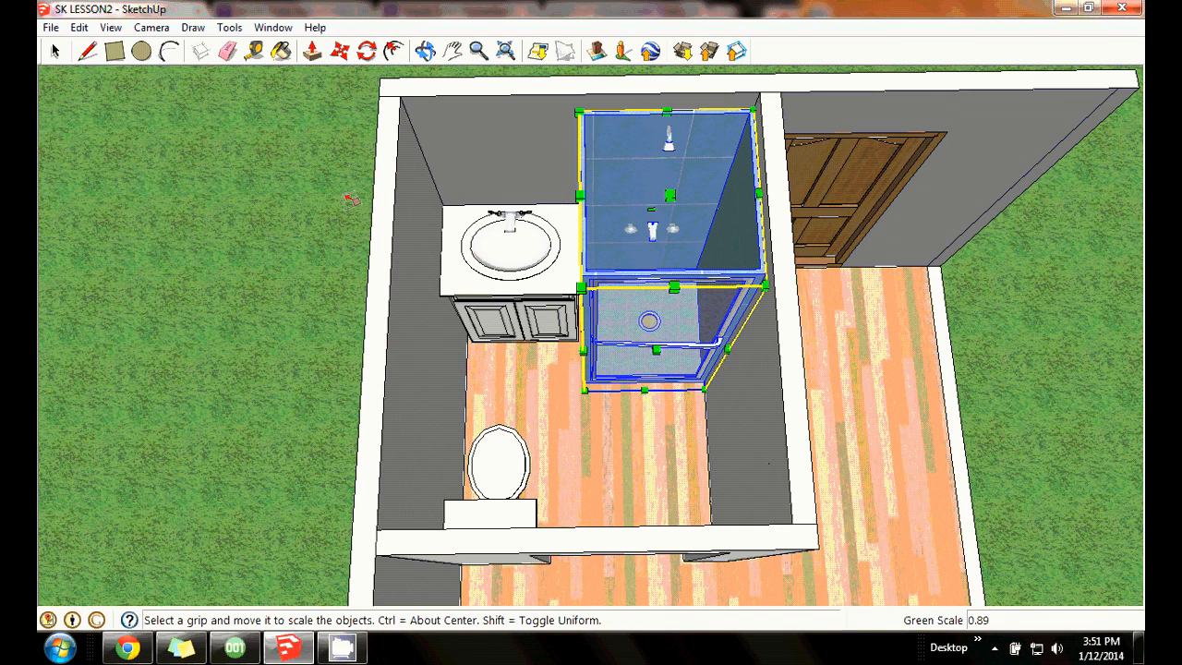
# Examine the arrangement of the shower, vanity and toilet in the bathroom from several sides.
pyautogui.click(425, 51)
pyautogui.moveTo(434, 148); pyautogui.dragTo(529, 186)
pyautogui.moveTo(659, 238); pyautogui.dragTo(397, 303)
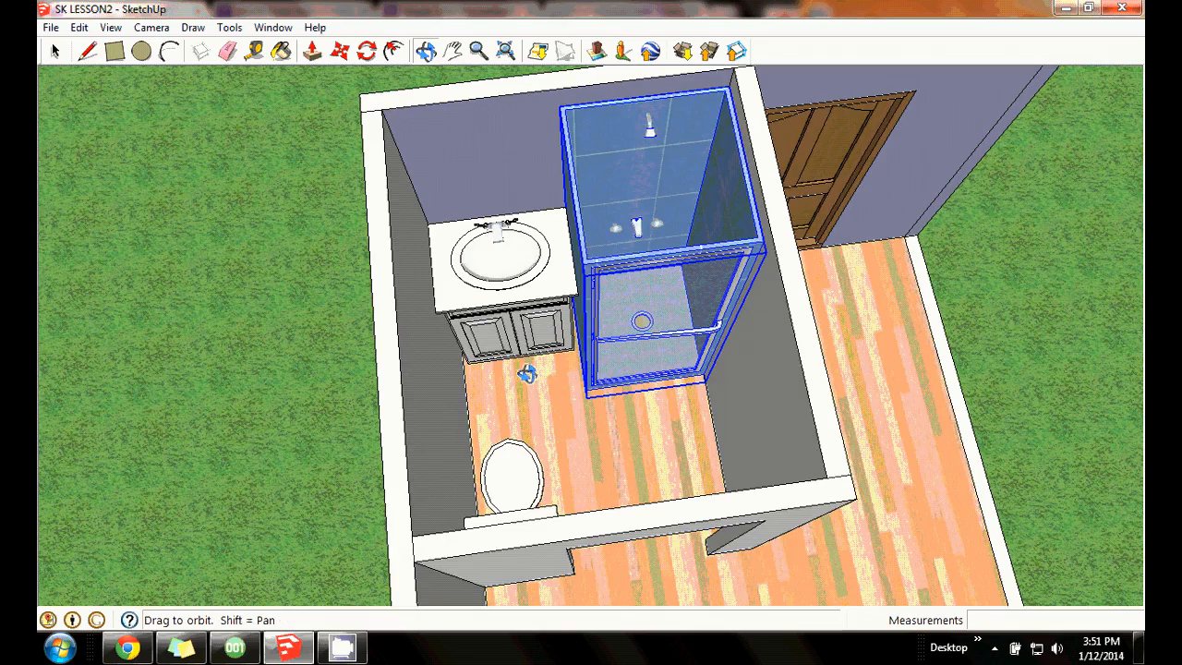
pyautogui.moveTo(498, 279); pyautogui.dragTo(404, 367)
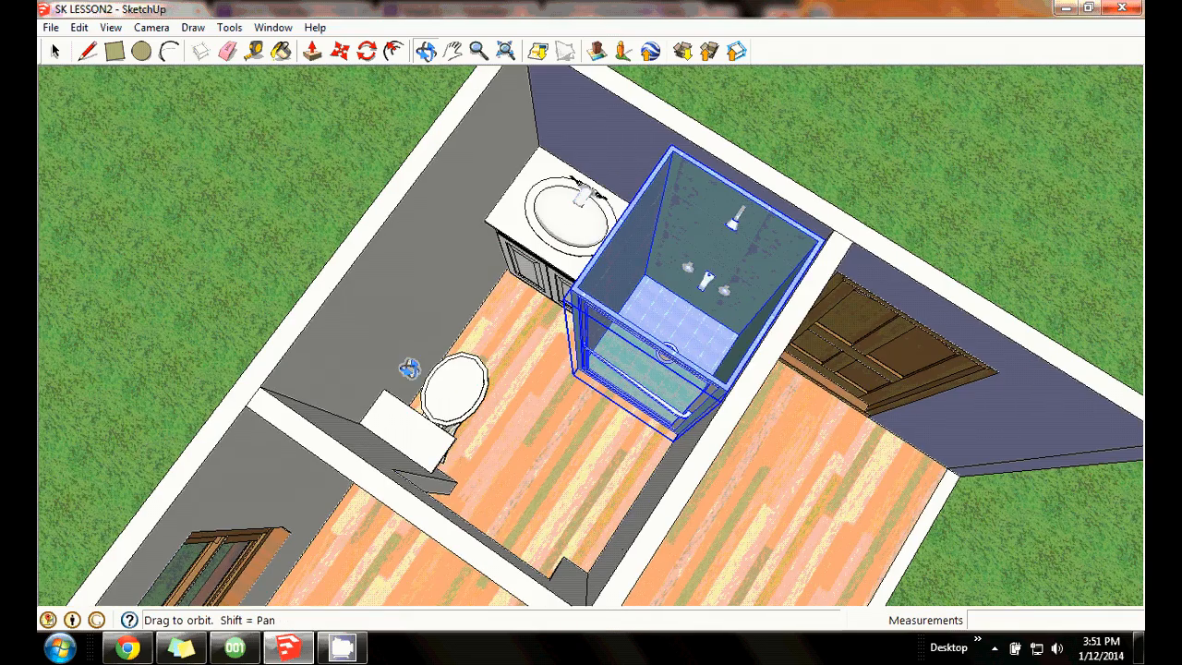
pyautogui.moveTo(667, 454); pyautogui.dragTo(525, 177)
pyautogui.moveTo(550, 247); pyautogui.dragTo(900, 380)
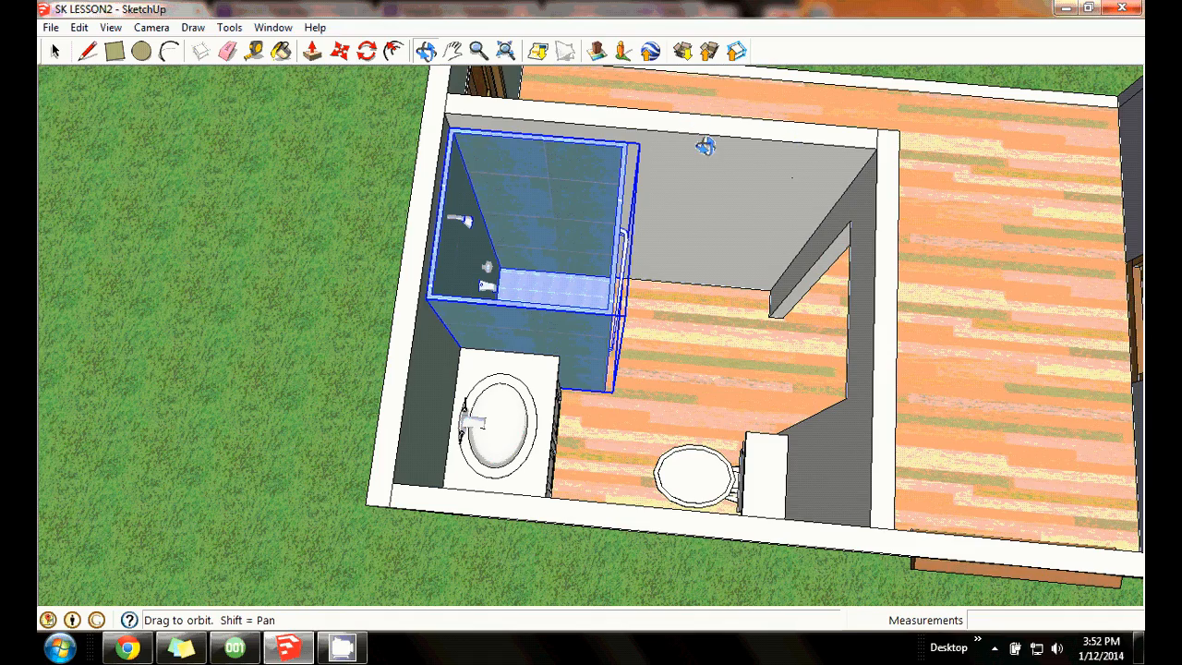
pyautogui.moveTo(529, 224); pyautogui.dragTo(435, 447)
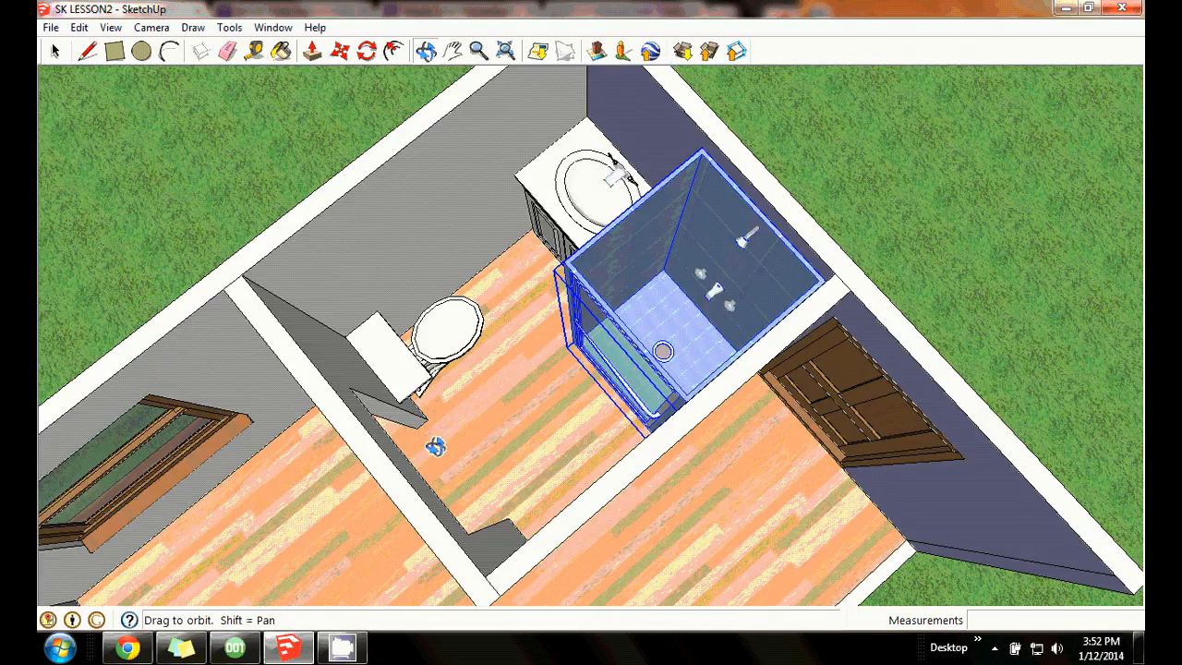
# Inspect the fit of the shower stall, vanity and toilet within the bathroom walls from above and from each side.
pyautogui.moveTo(435, 447); pyautogui.dragTo(508, 297)
pyautogui.moveTo(400, 365); pyautogui.dragTo(683, 489)
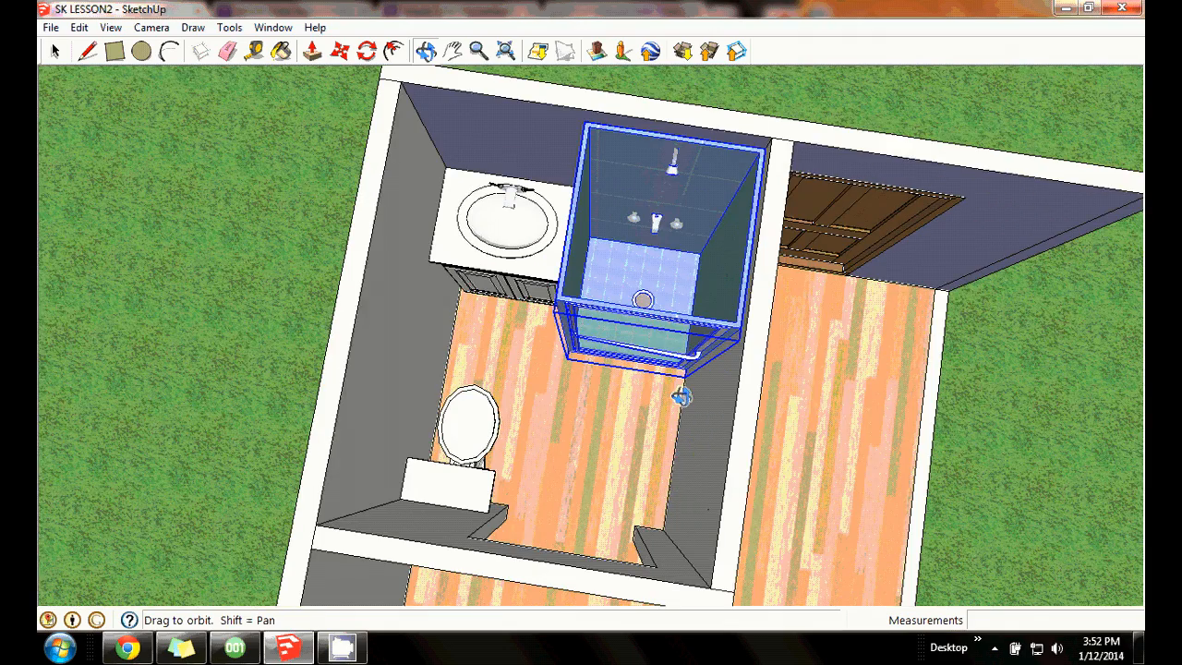
pyautogui.moveTo(491, 387); pyautogui.dragTo(616, 281)
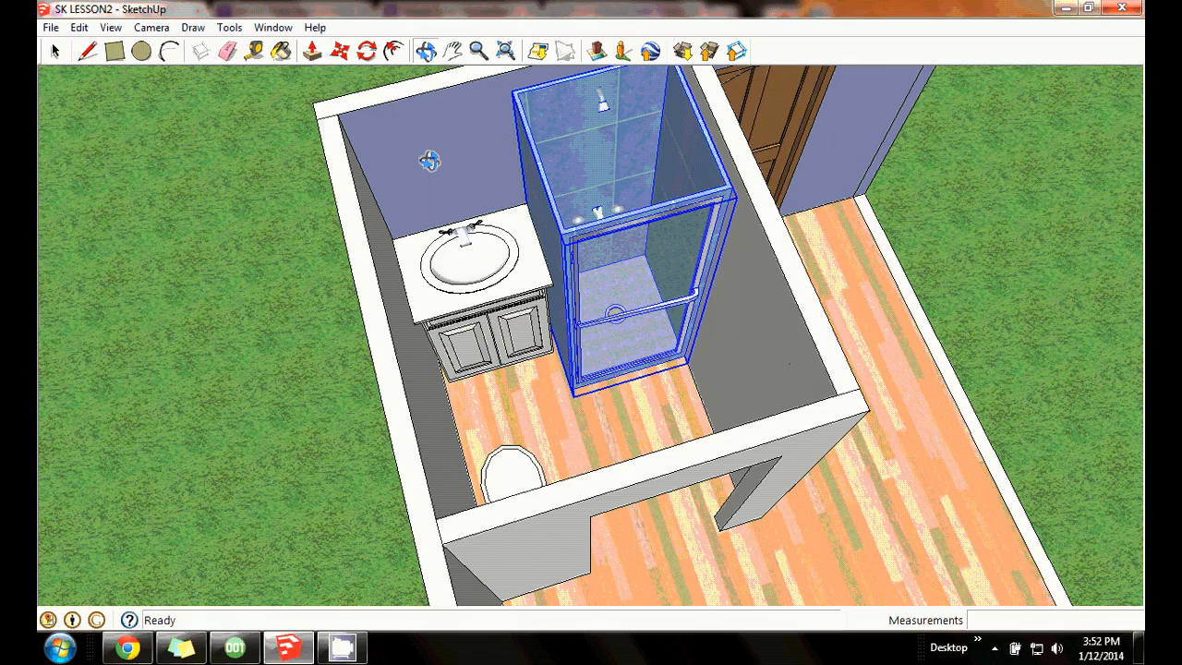
pyautogui.moveTo(633, 224); pyautogui.dragTo(591, 266)
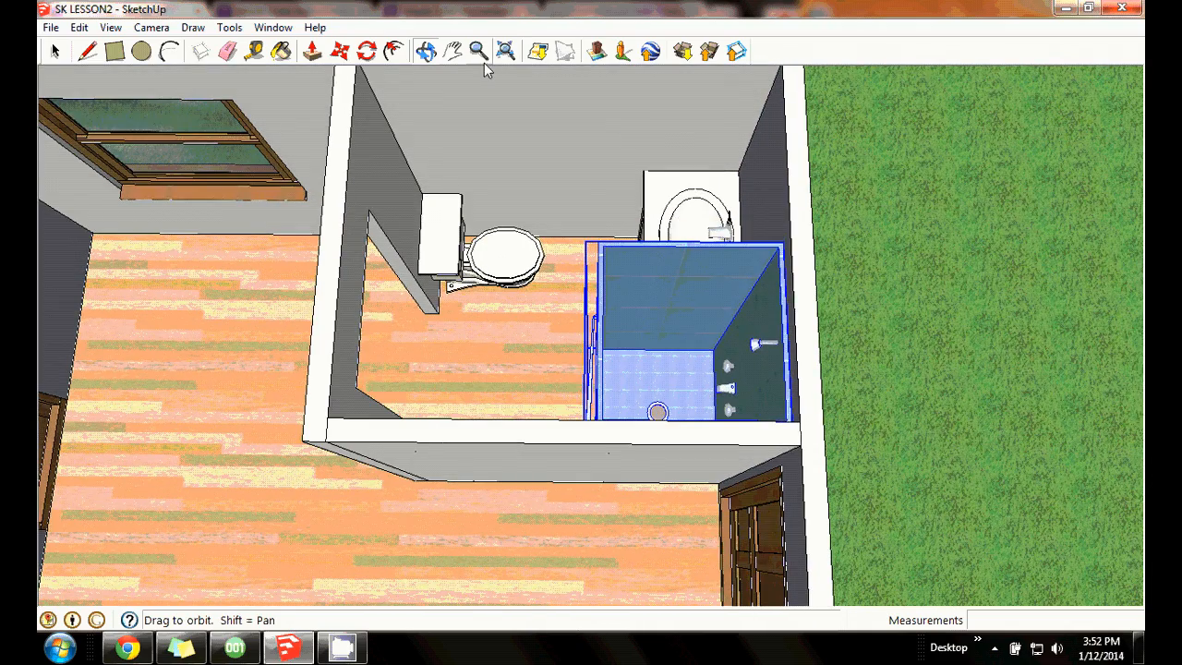
pyautogui.click(453, 51)
pyautogui.moveTo(612, 197); pyautogui.dragTo(638, 269)
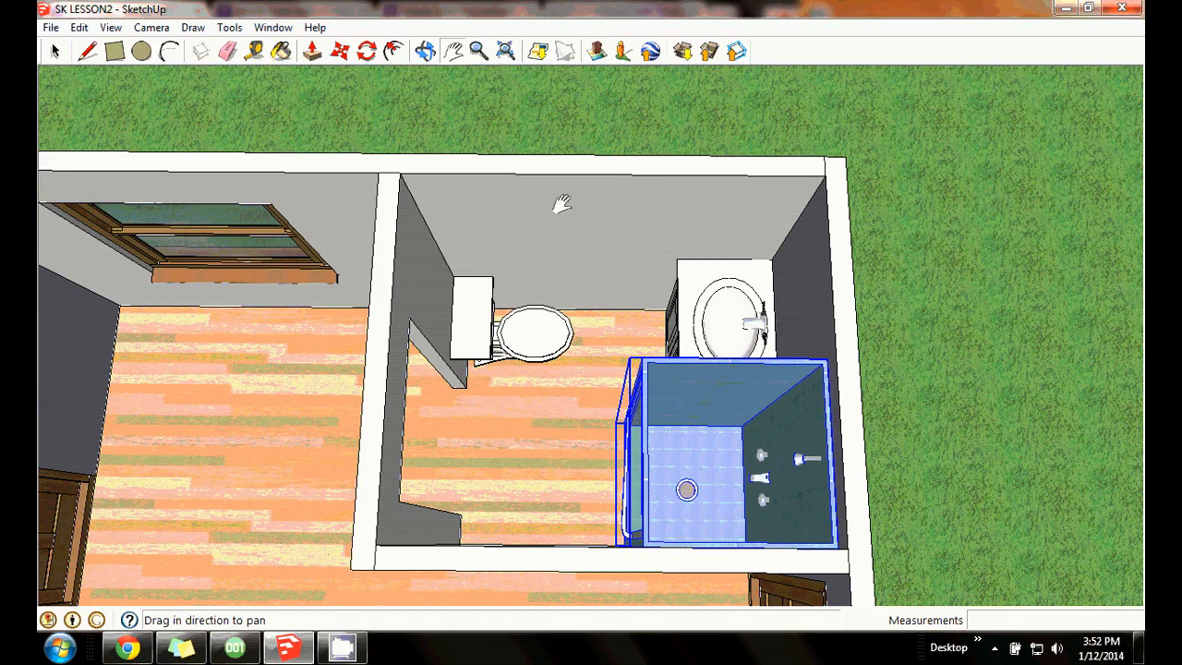
pyautogui.click(425, 51)
pyautogui.moveTo(422, 158); pyautogui.dragTo(163, 232)
# Hide the house group with the outer walls, floor, windows and doors, leaving the bathroom partitions and fixtures.
pyautogui.click(477, 57)
pyautogui.moveTo(514, 148); pyautogui.dragTo(527, 270)
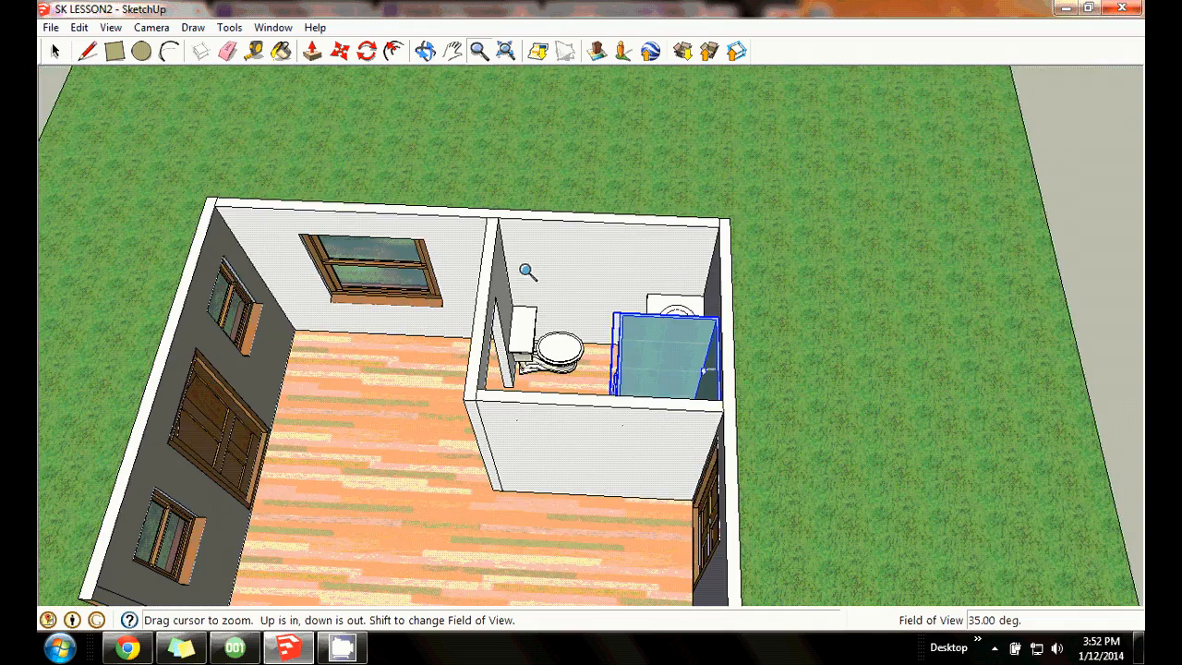
pyautogui.click(424, 51)
pyautogui.moveTo(470, 178); pyautogui.dragTo(493, 164)
pyautogui.click(54, 53)
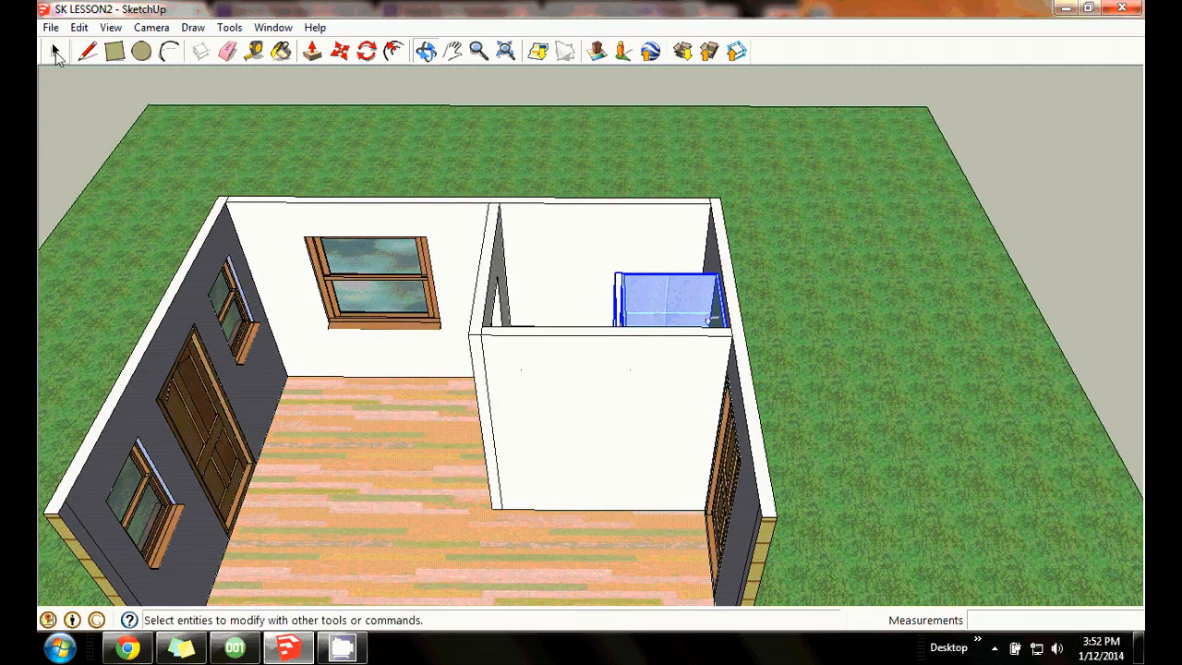
pyautogui.click(331, 223)
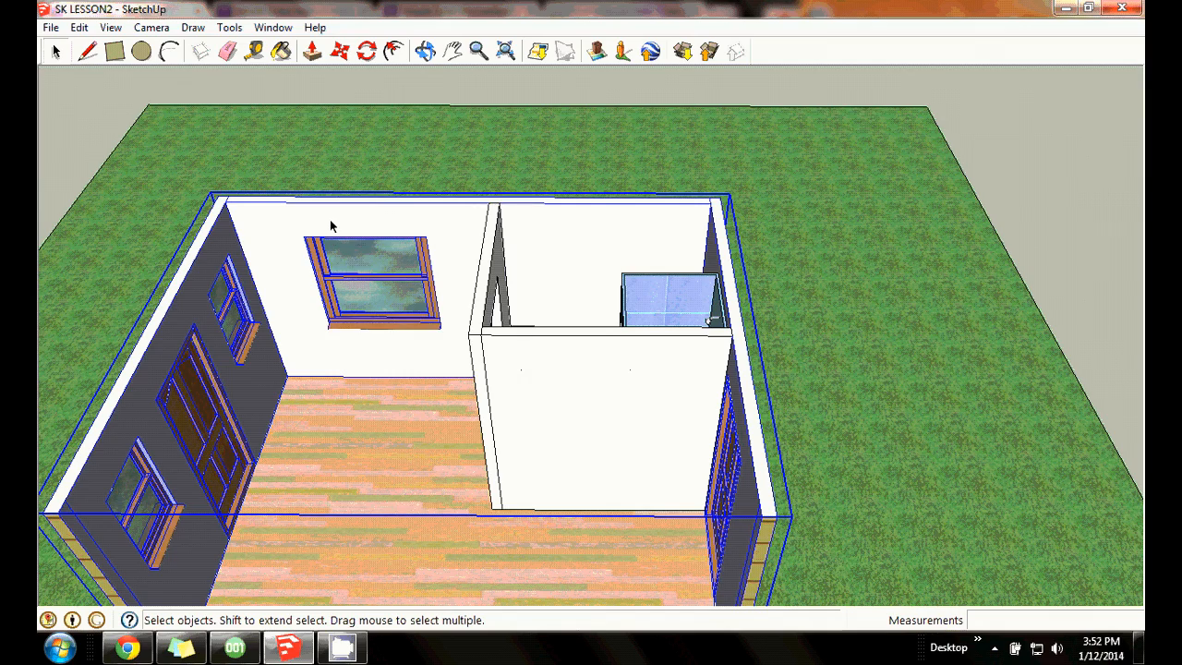
pyautogui.rightClick(331, 225)
pyautogui.click(374, 270)
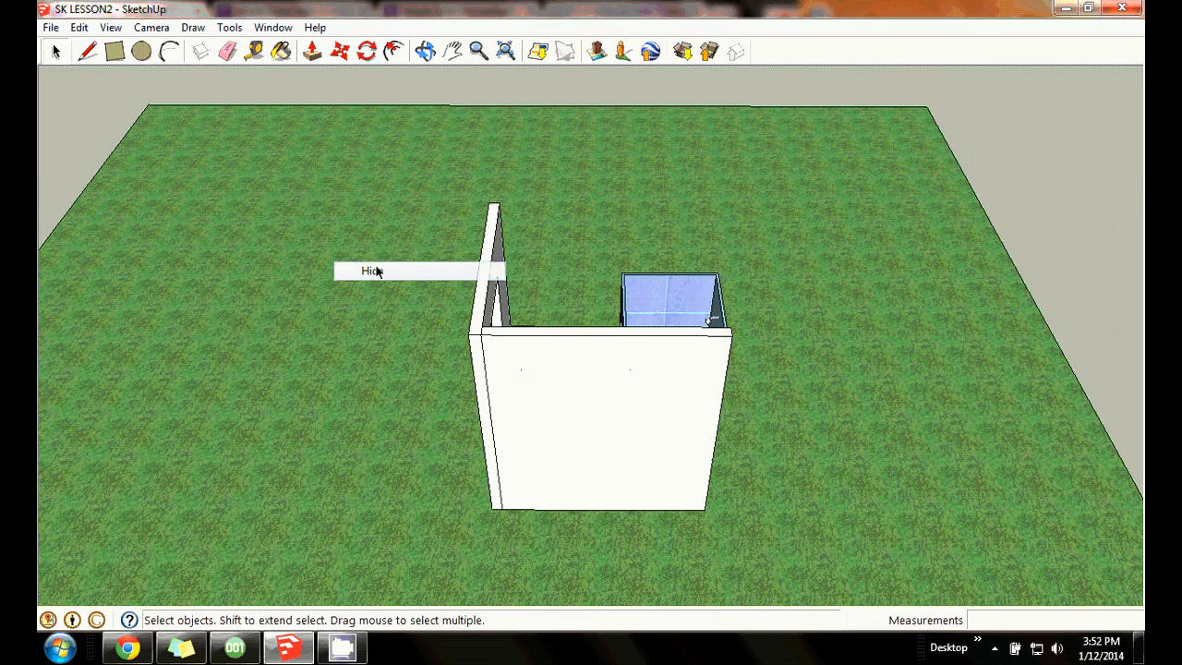
# Select both bathroom partition walls together with the shower, vanity and toilet, and make them a single group.
pyautogui.click(425, 51)
pyautogui.moveTo(642, 249); pyautogui.dragTo(673, 240)
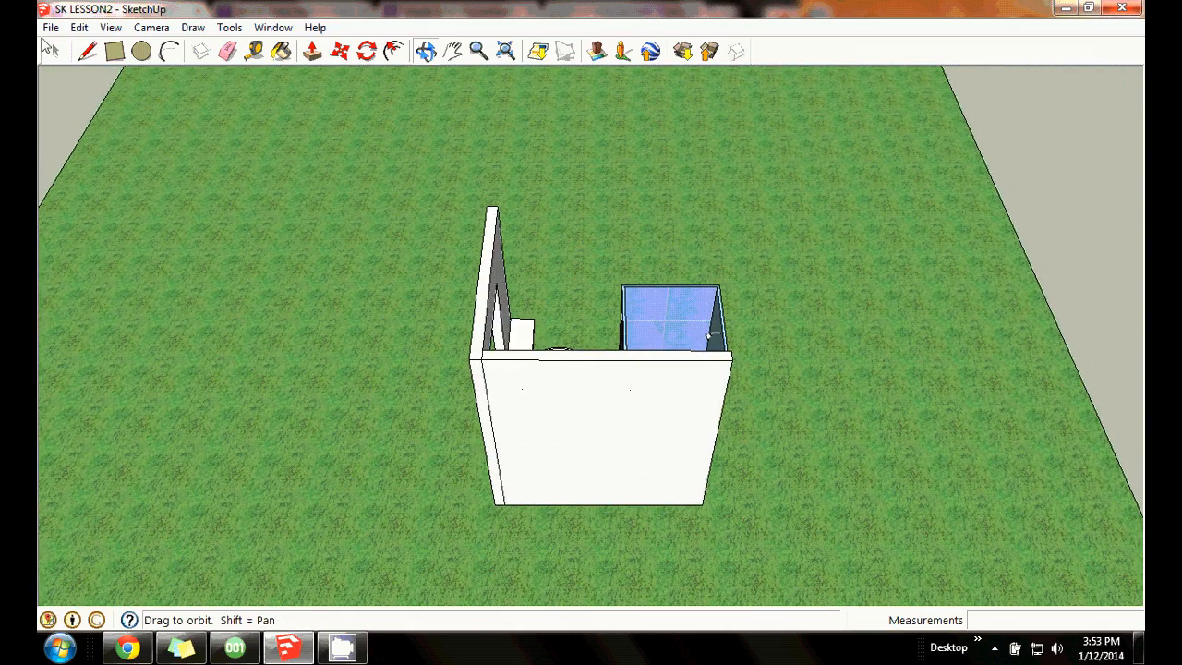
pyautogui.click(55, 53)
pyautogui.moveTo(399, 146); pyautogui.dragTo(800, 555)
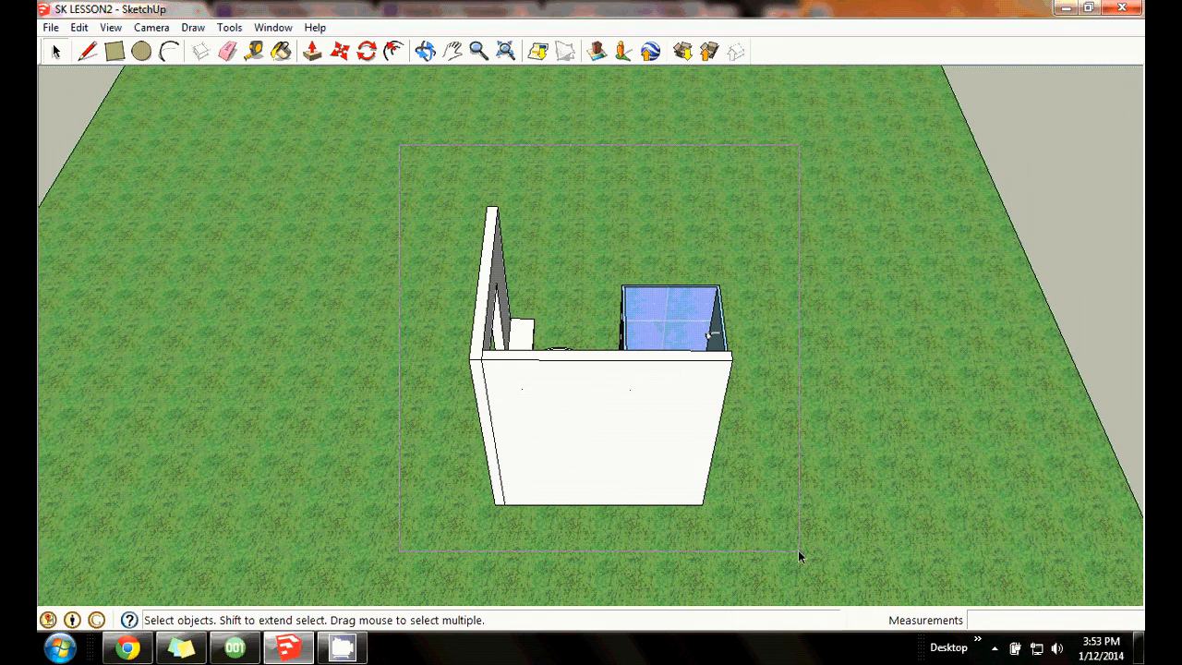
pyautogui.moveTo(799, 555); pyautogui.dragTo(800, 555)
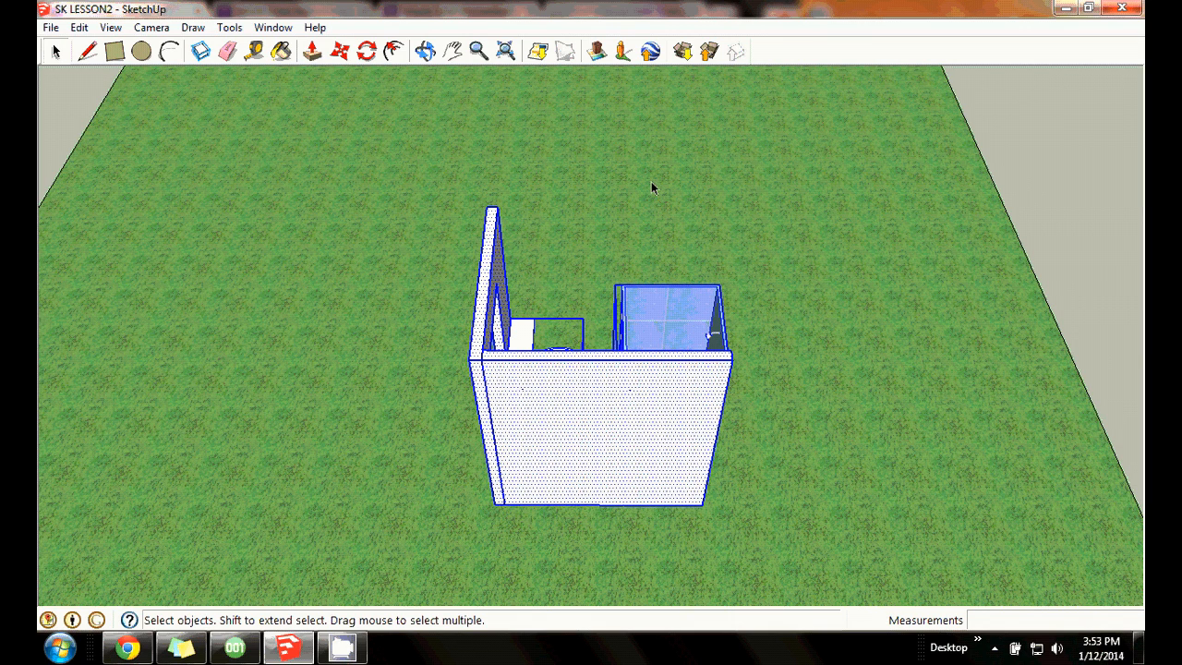
pyautogui.click(82, 28)
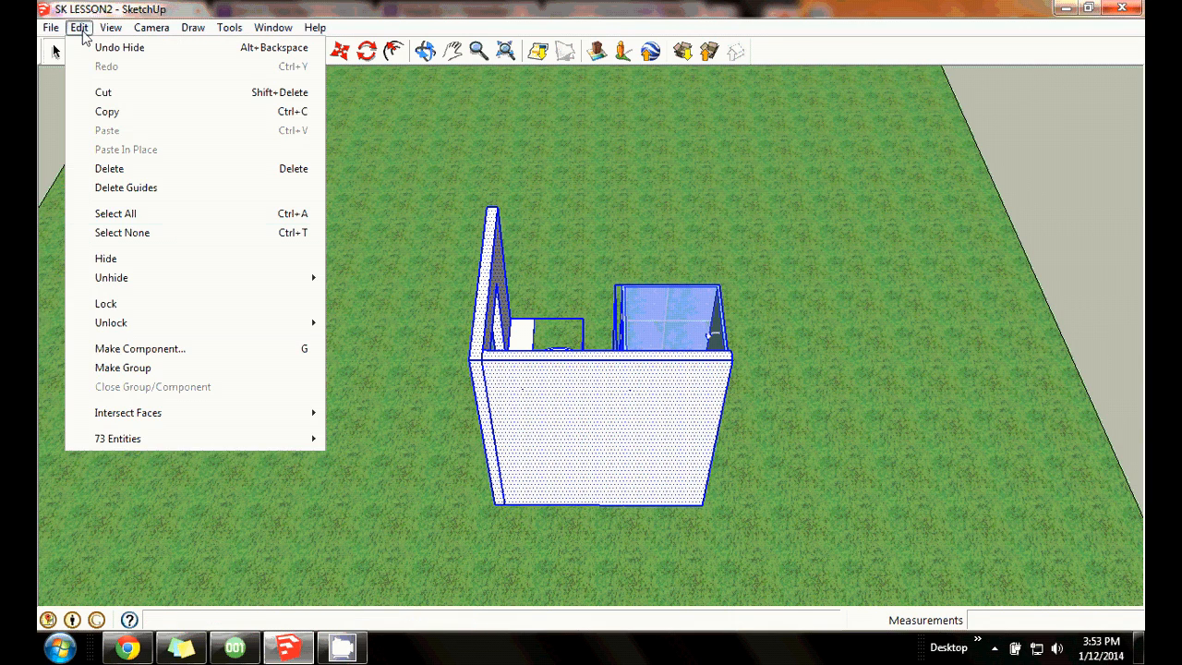
pyautogui.click(161, 369)
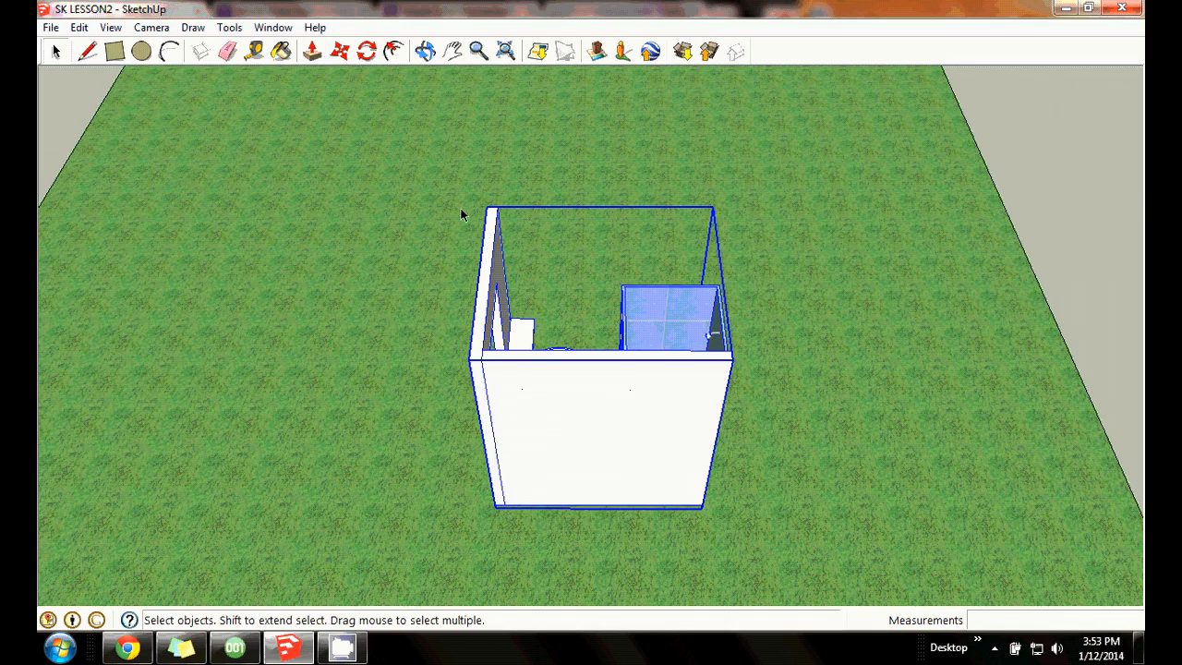
# Unhide the last hidden geometry to bring back the house around the bathroom group, and clear the selection.
pyautogui.click(426, 51)
pyautogui.moveTo(487, 224); pyautogui.dragTo(902, 189)
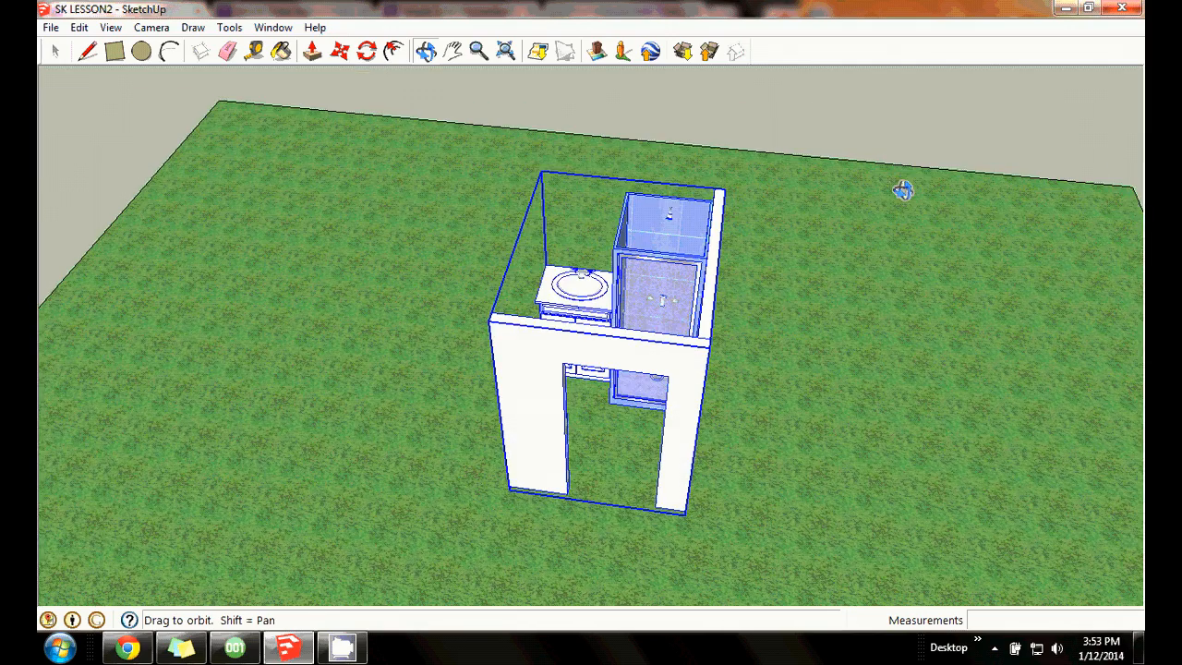
pyautogui.moveTo(888, 380); pyautogui.dragTo(414, 405)
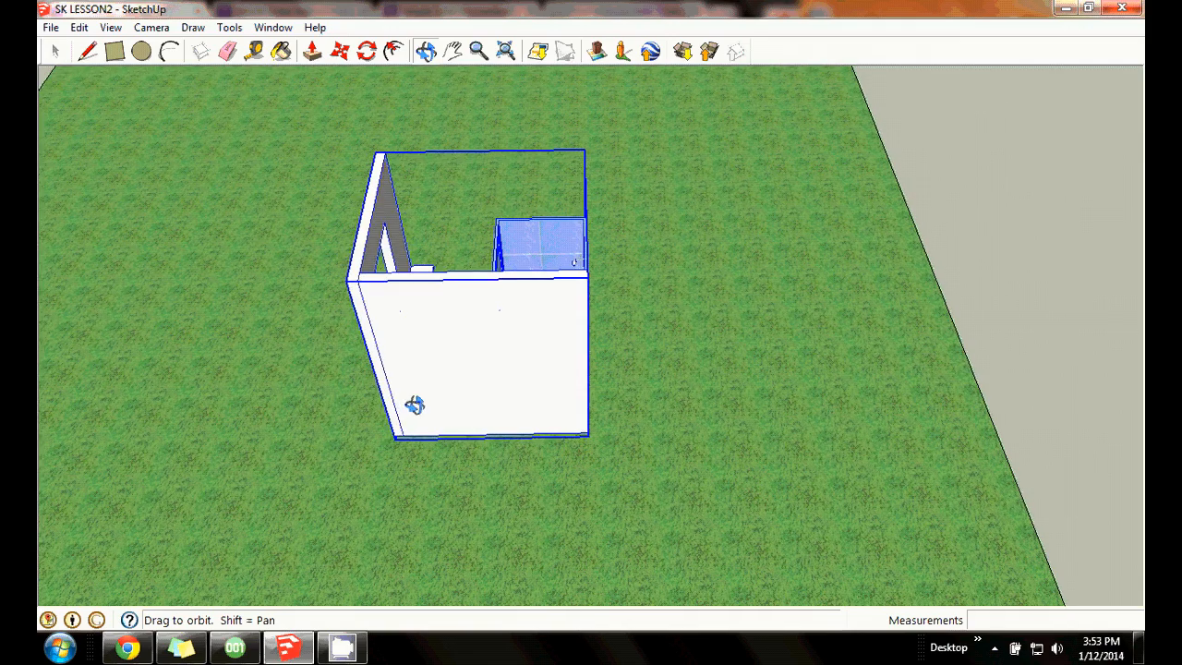
pyautogui.click(452, 52)
pyautogui.moveTo(351, 298); pyautogui.dragTo(689, 330)
pyautogui.click(425, 52)
pyautogui.moveTo(536, 222); pyautogui.dragTo(451, 243)
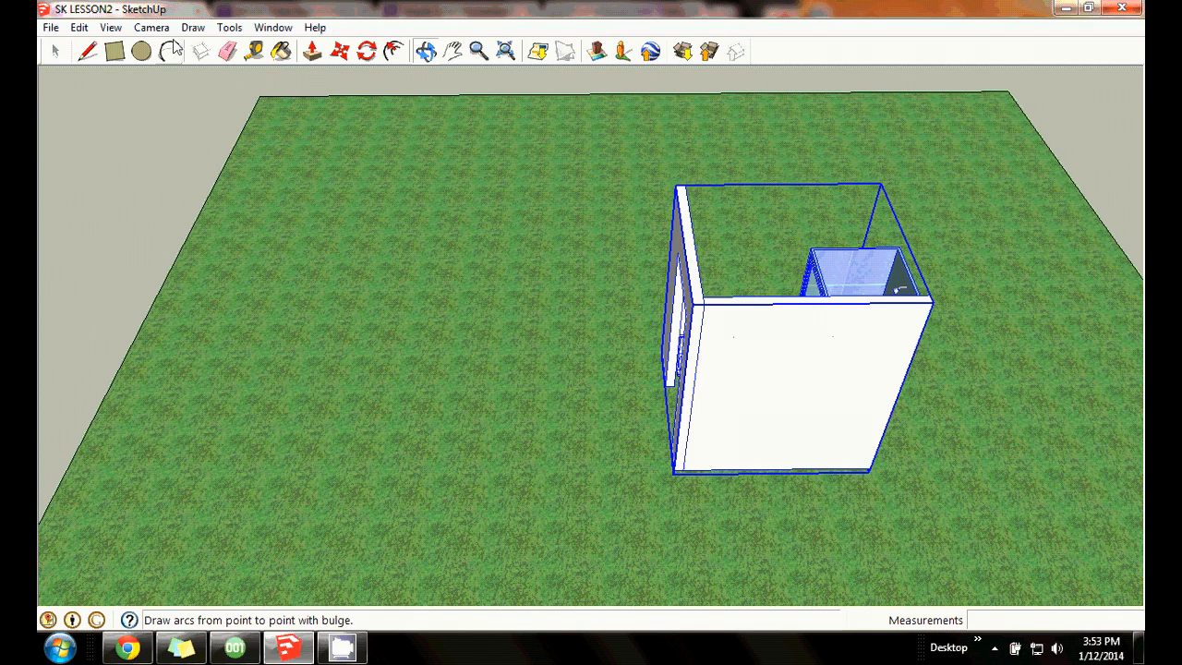
pyautogui.click(80, 27)
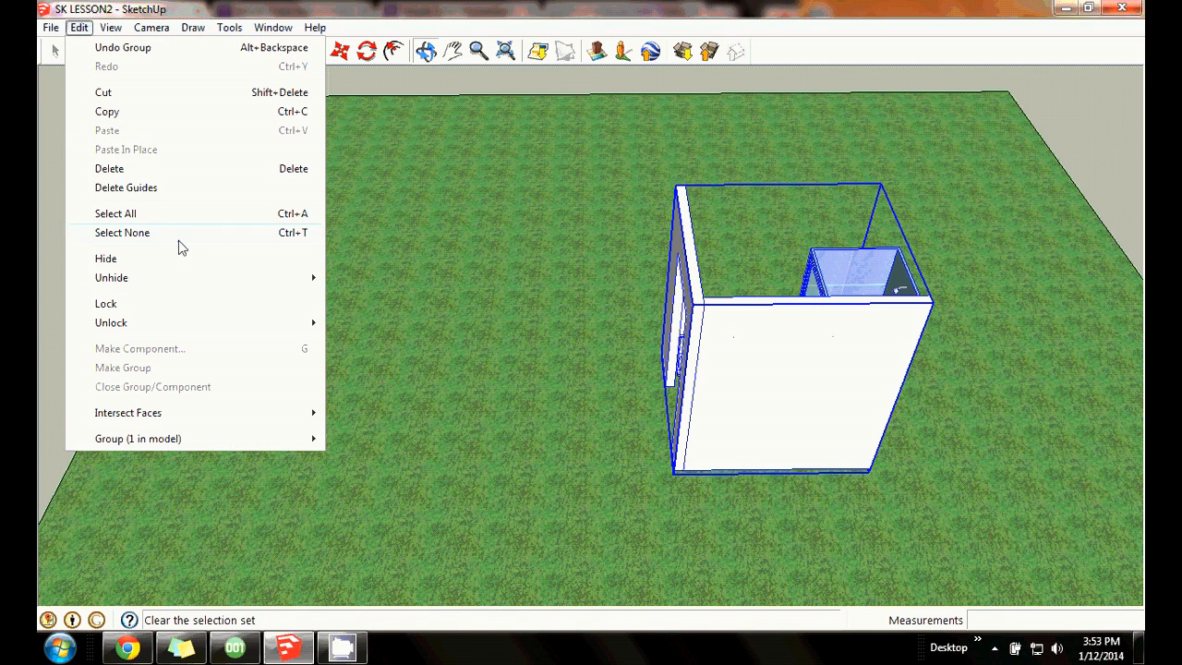
pyautogui.moveTo(194, 283)
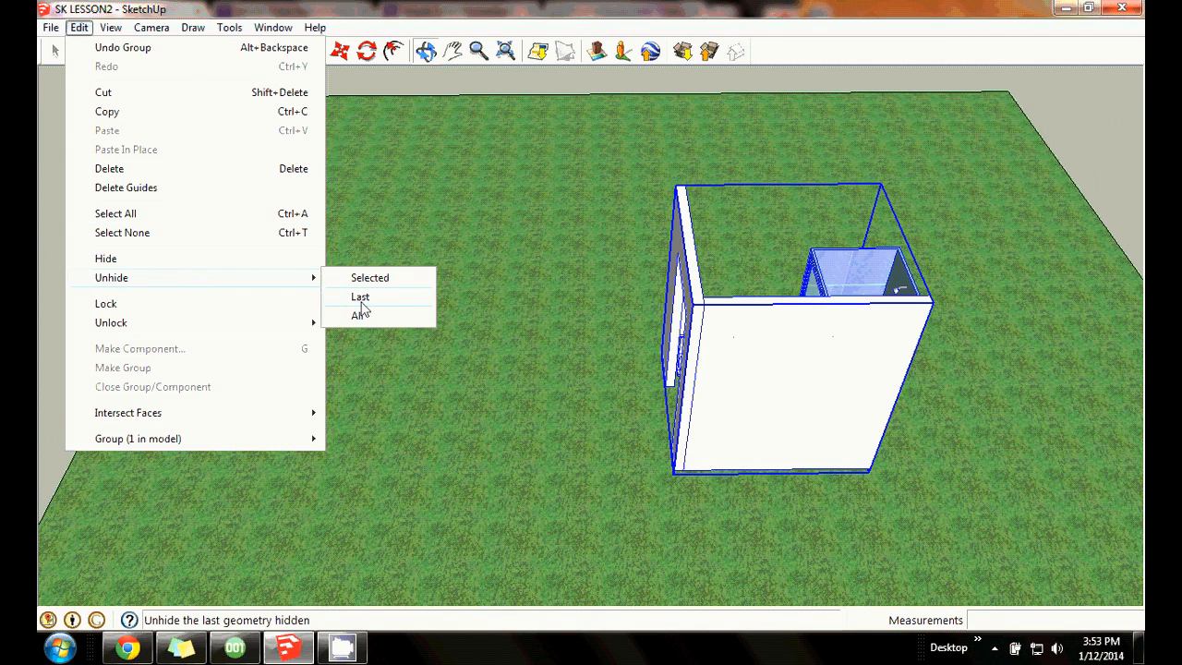
pyautogui.click(361, 300)
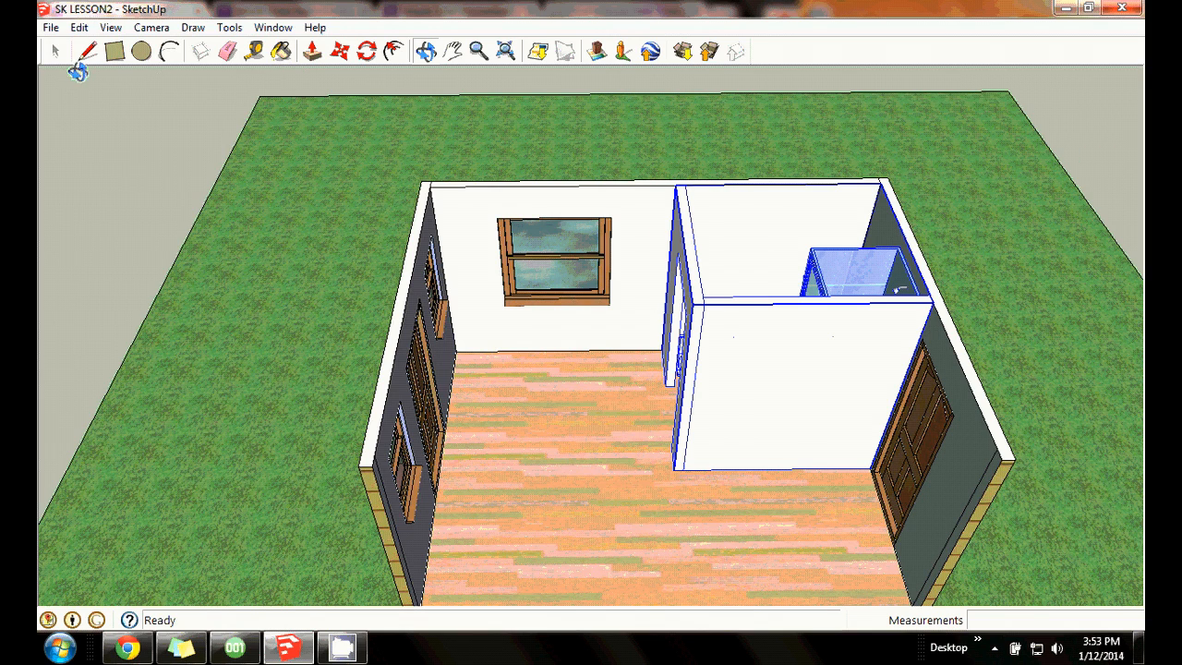
pyautogui.click(54, 52)
pyautogui.click(652, 140)
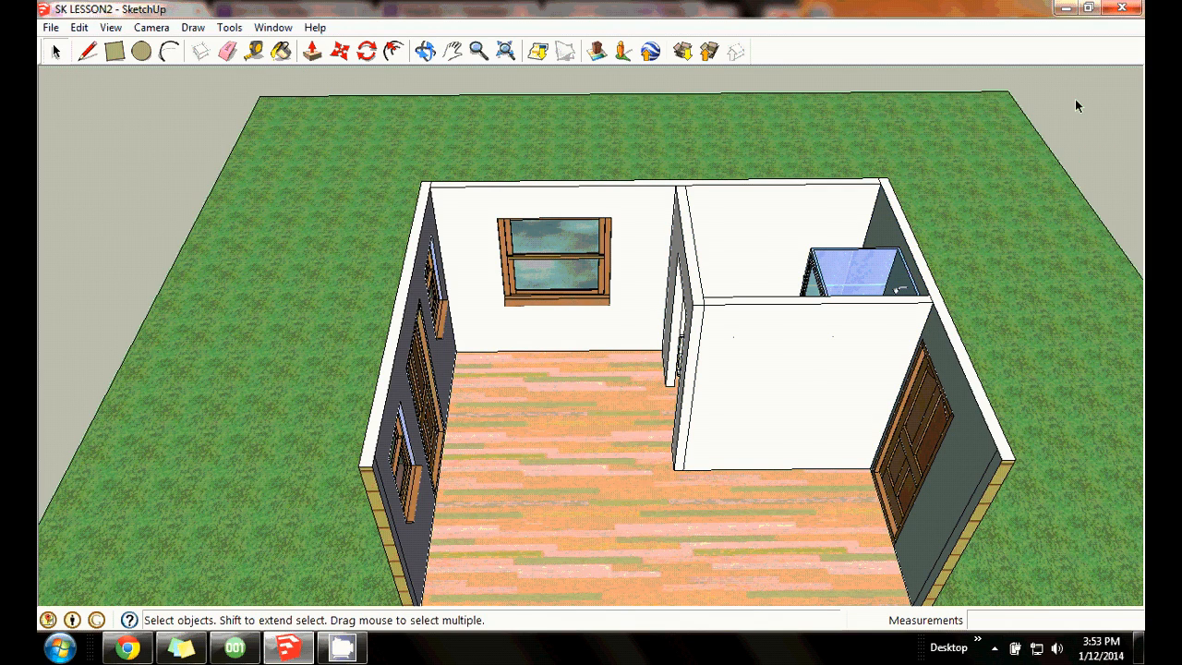
# Hide the bathroom group to show the house without it, and unhide the last hidden geometry.
pyautogui.click(738, 341)
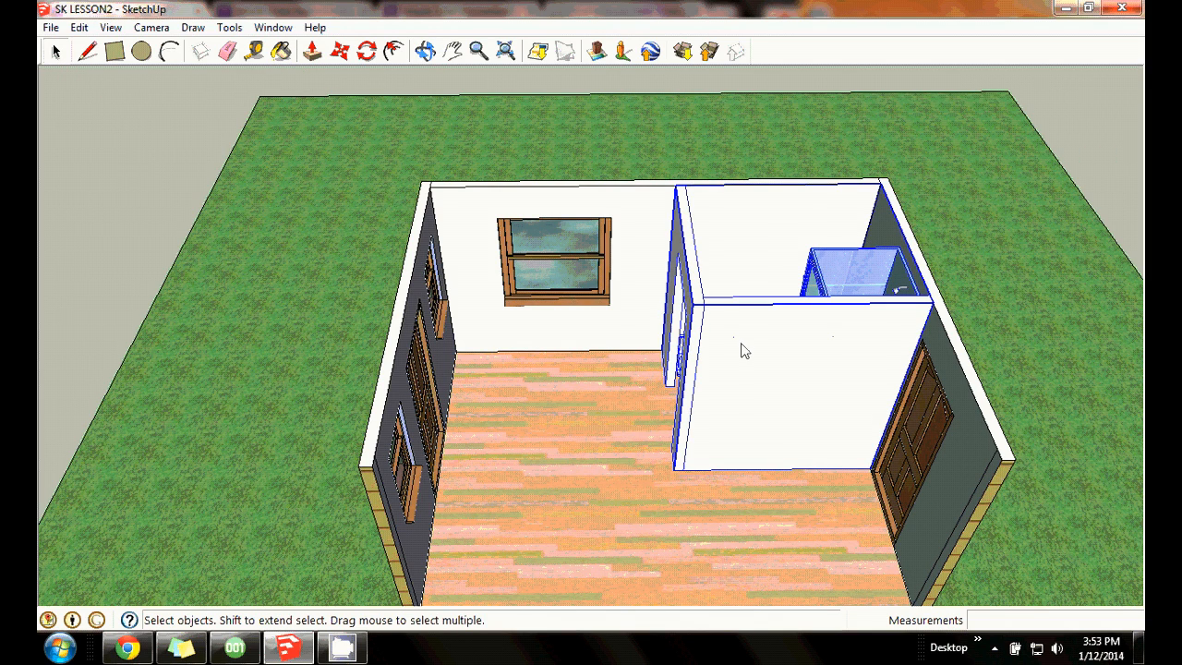
pyautogui.rightClick(738, 341)
pyautogui.click(783, 392)
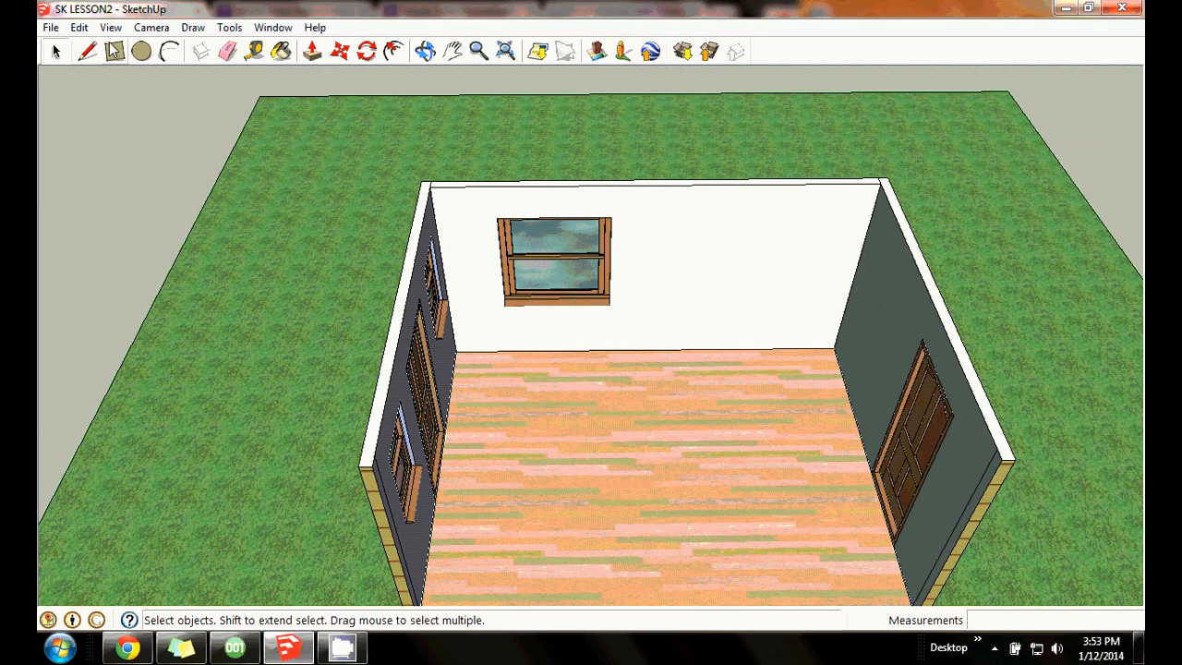
pyautogui.click(80, 28)
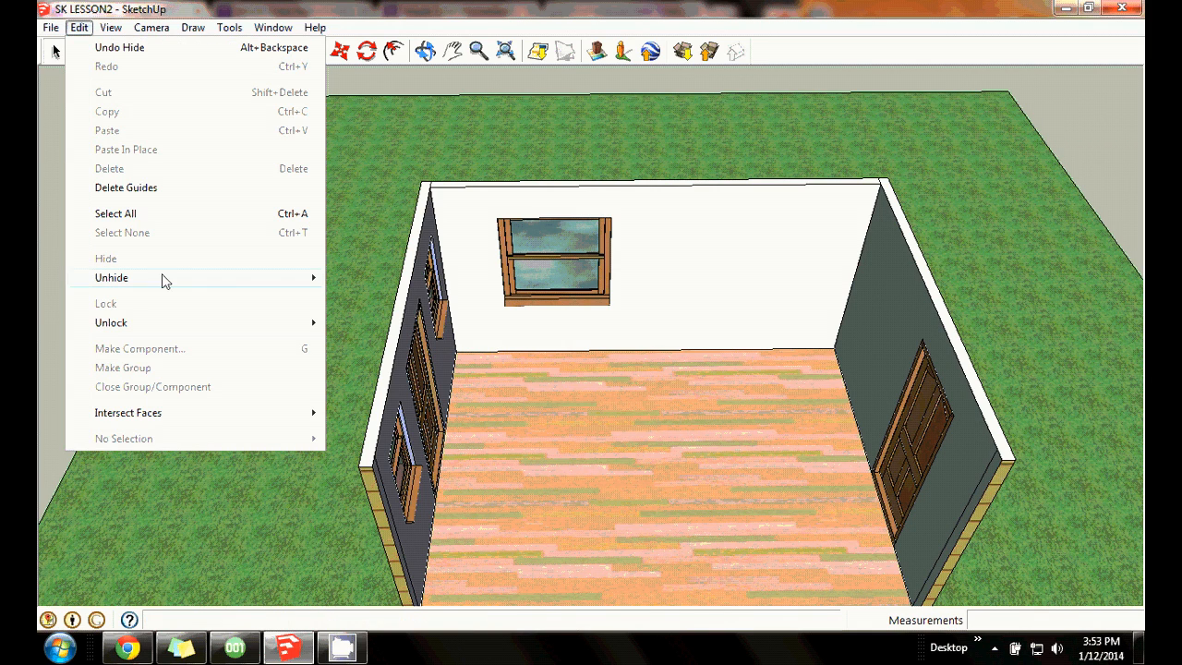
pyautogui.moveTo(293, 278)
pyautogui.click(365, 299)
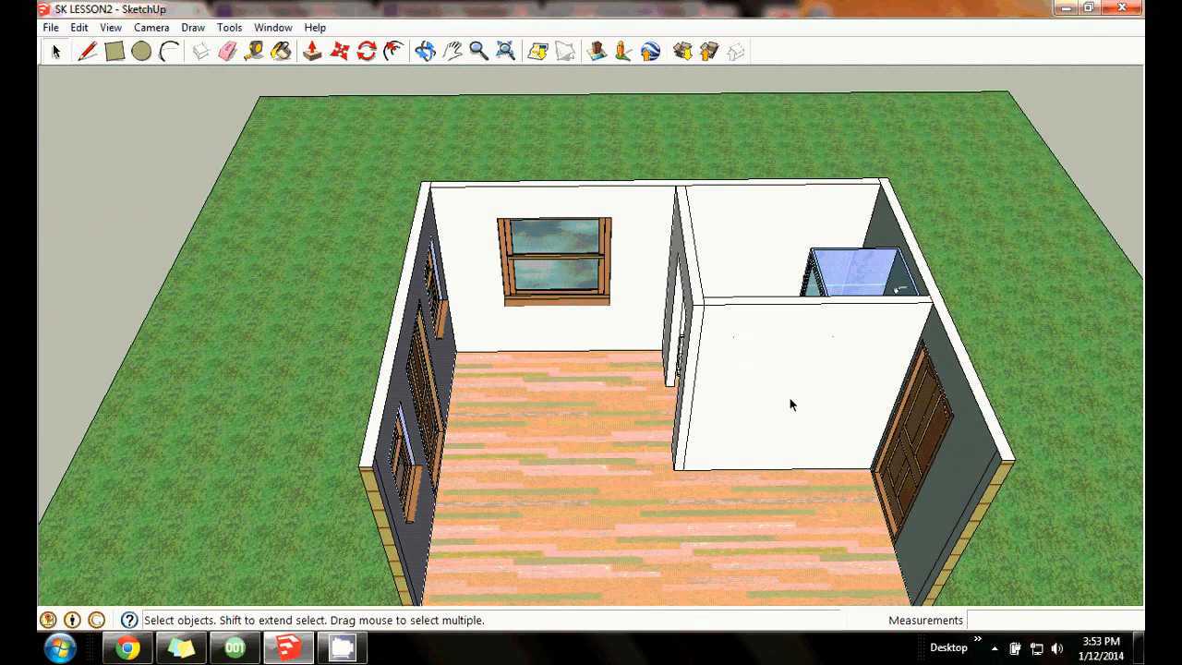
# Examine the furnished house interior with its sofa, desk, office chair, refrigerator and kitchen sink from several angles.
pyautogui.click(426, 51)
pyautogui.moveTo(825, 163); pyautogui.dragTo(665, 102)
pyautogui.moveTo(378, 182); pyautogui.dragTo(530, 333)
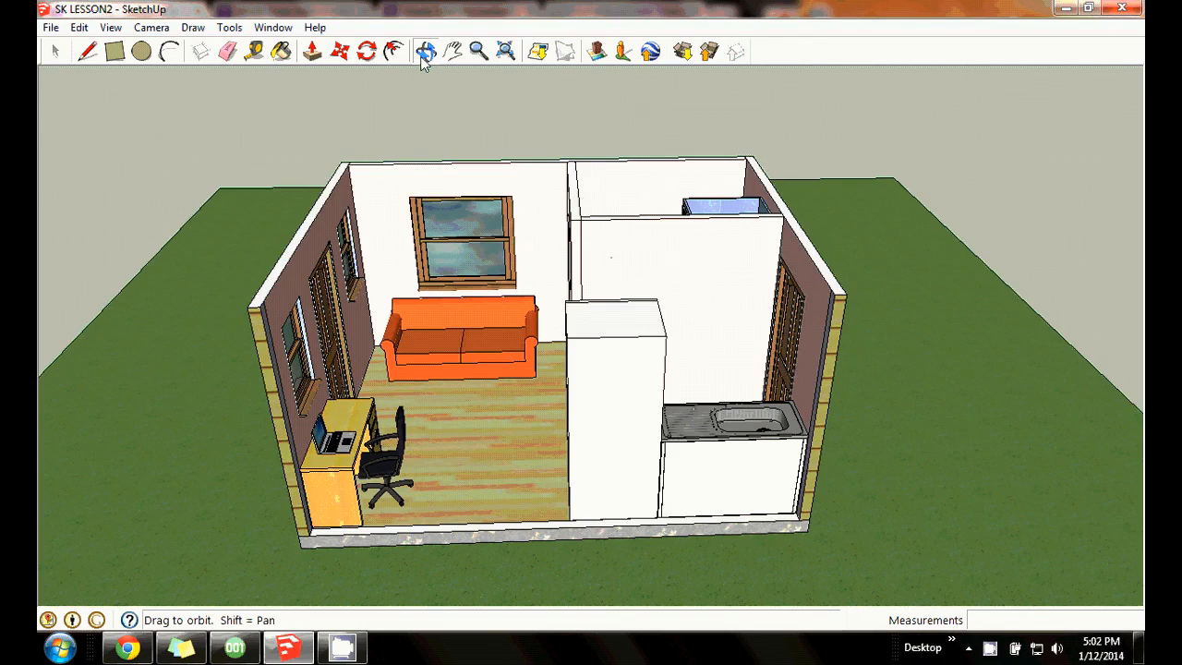
pyautogui.moveTo(409, 166); pyautogui.dragTo(721, 286)
pyautogui.moveTo(431, 262); pyautogui.dragTo(211, 274)
pyautogui.moveTo(570, 342); pyautogui.dragTo(367, 214)
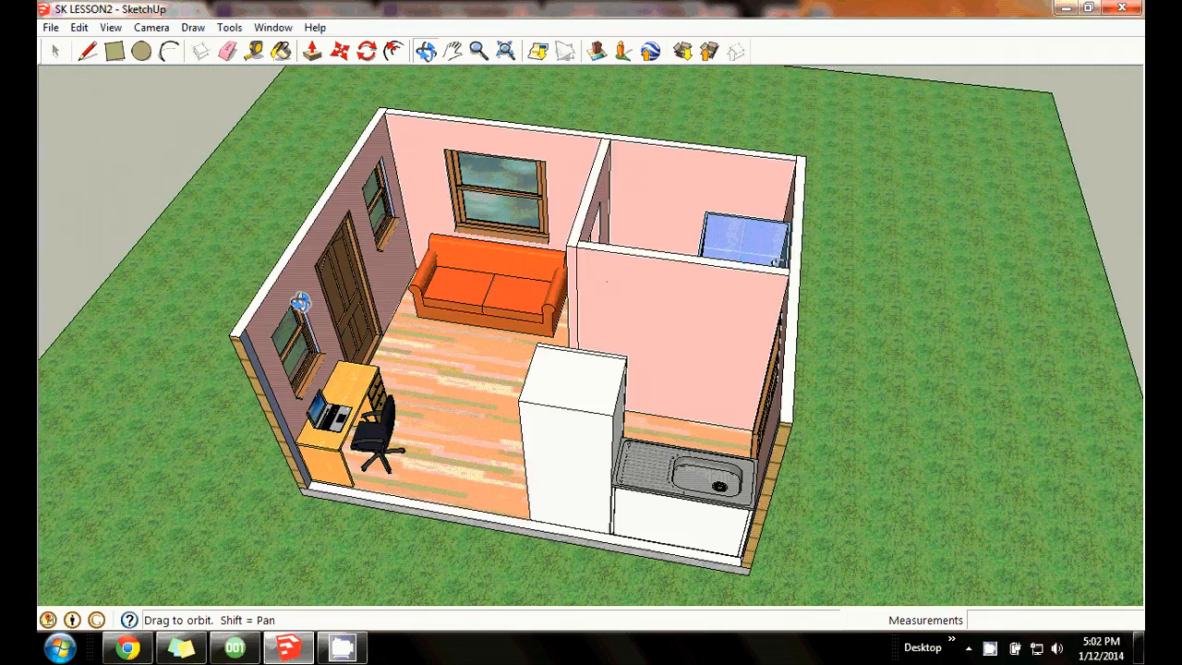
pyautogui.moveTo(522, 376); pyautogui.dragTo(641, 259)
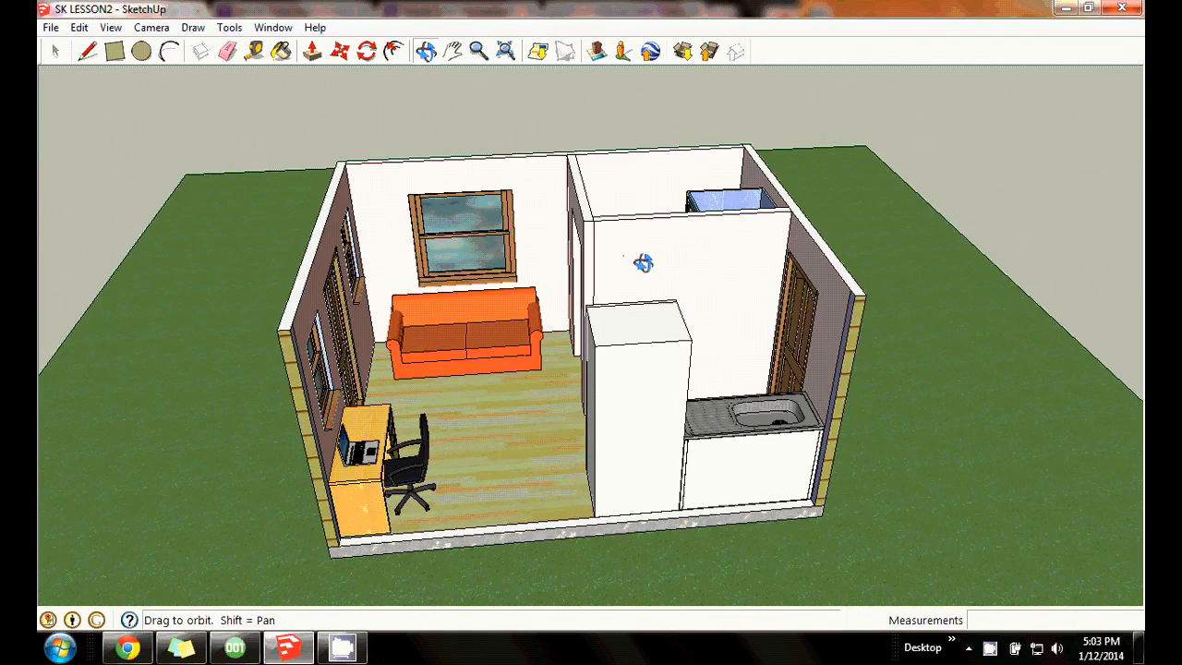
pyautogui.click(477, 52)
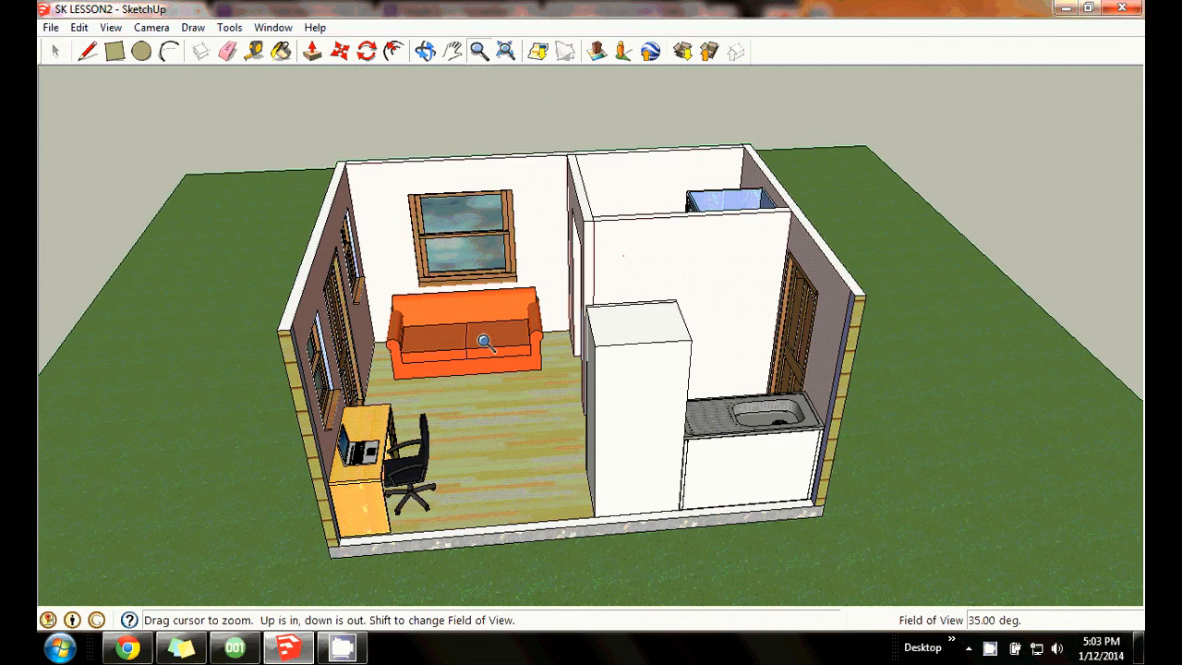
pyautogui.moveTo(483, 338); pyautogui.dragTo(500, 229)
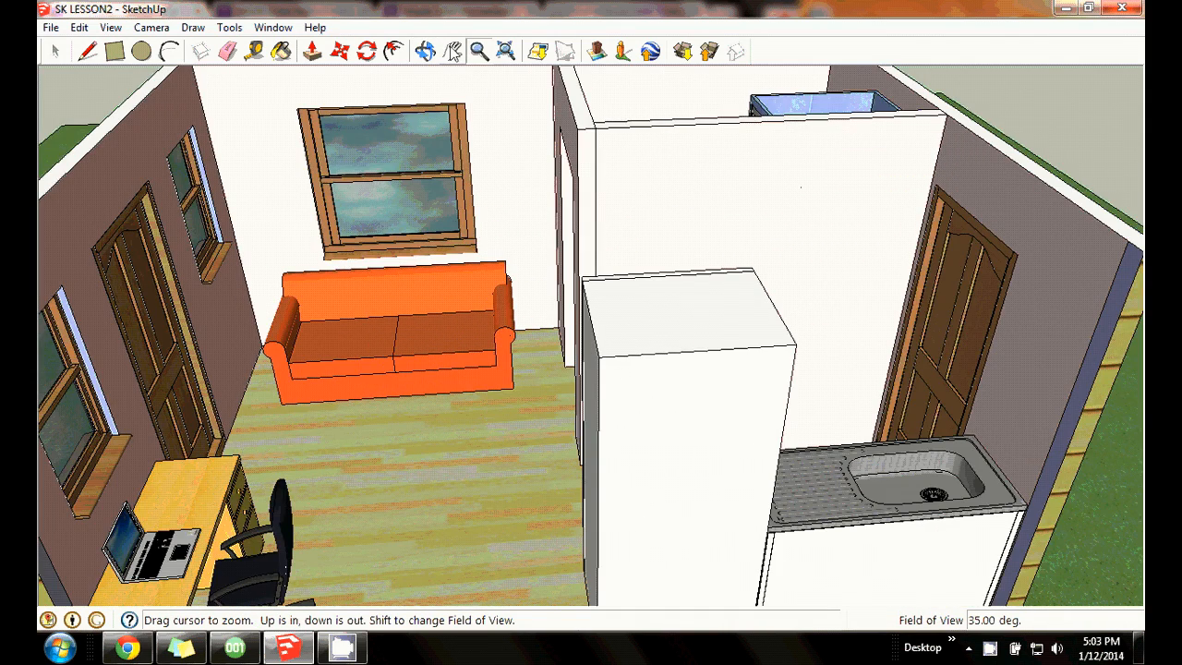
pyautogui.click(424, 51)
pyautogui.moveTo(699, 305); pyautogui.dragTo(261, 374)
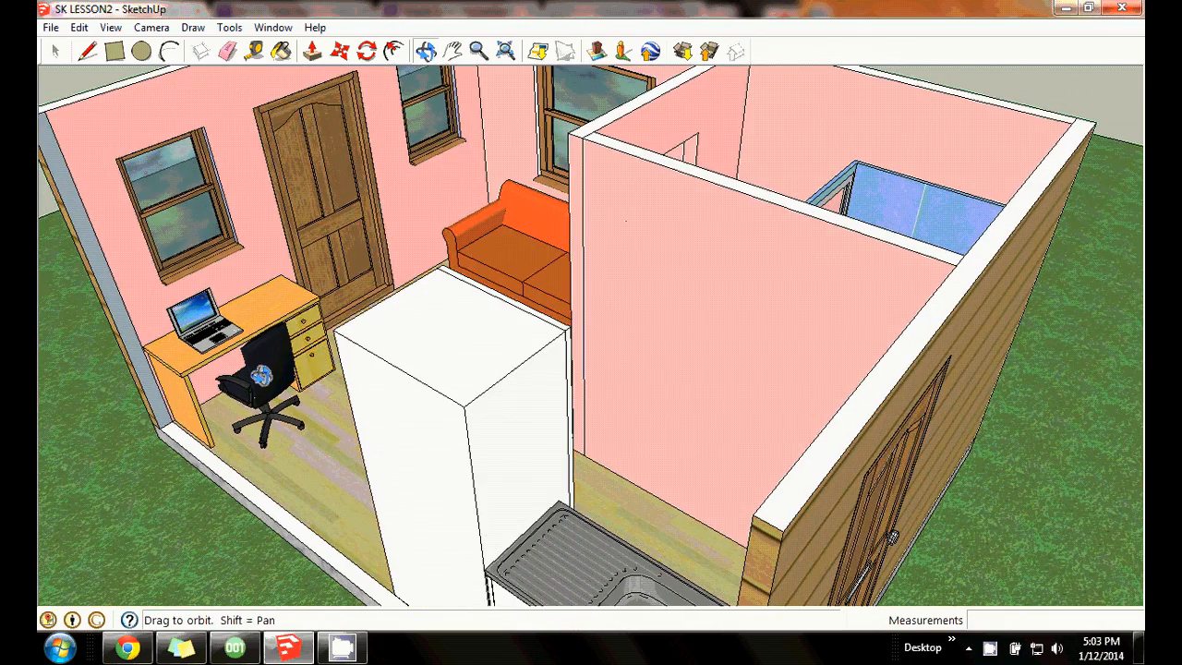
pyautogui.moveTo(369, 153); pyautogui.dragTo(667, 283)
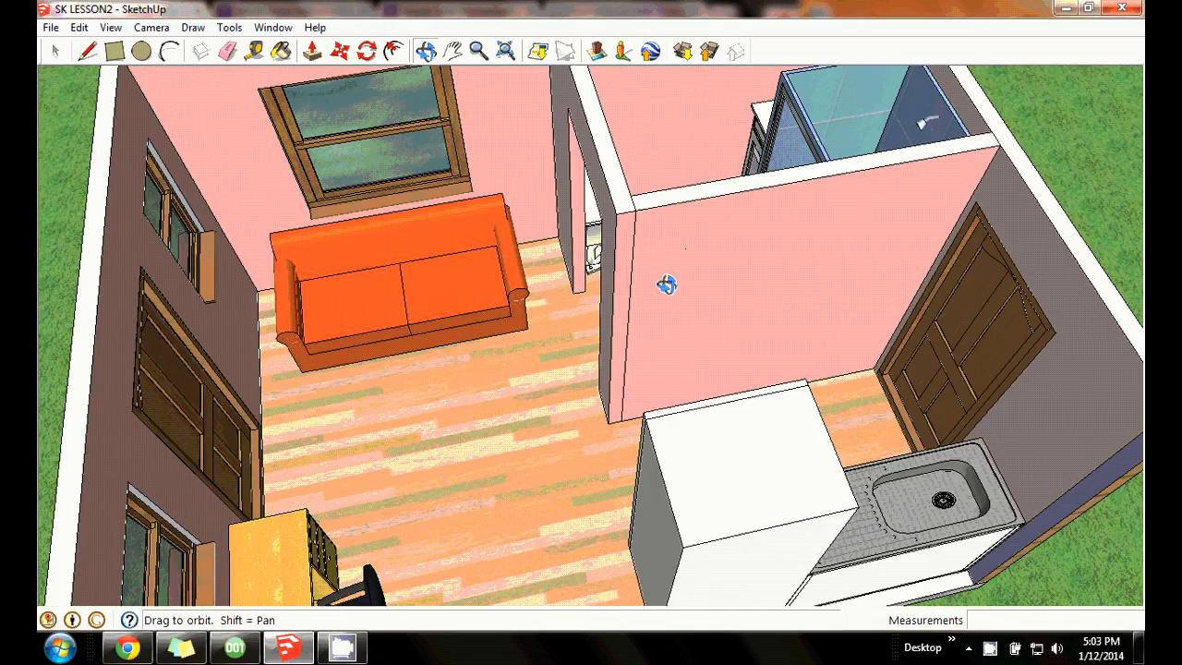
# Examine the bathroom fixtures and the adjoining kitchen from above, viewing them from the back and front of the house.
pyautogui.moveTo(261, 254); pyautogui.dragTo(659, 143)
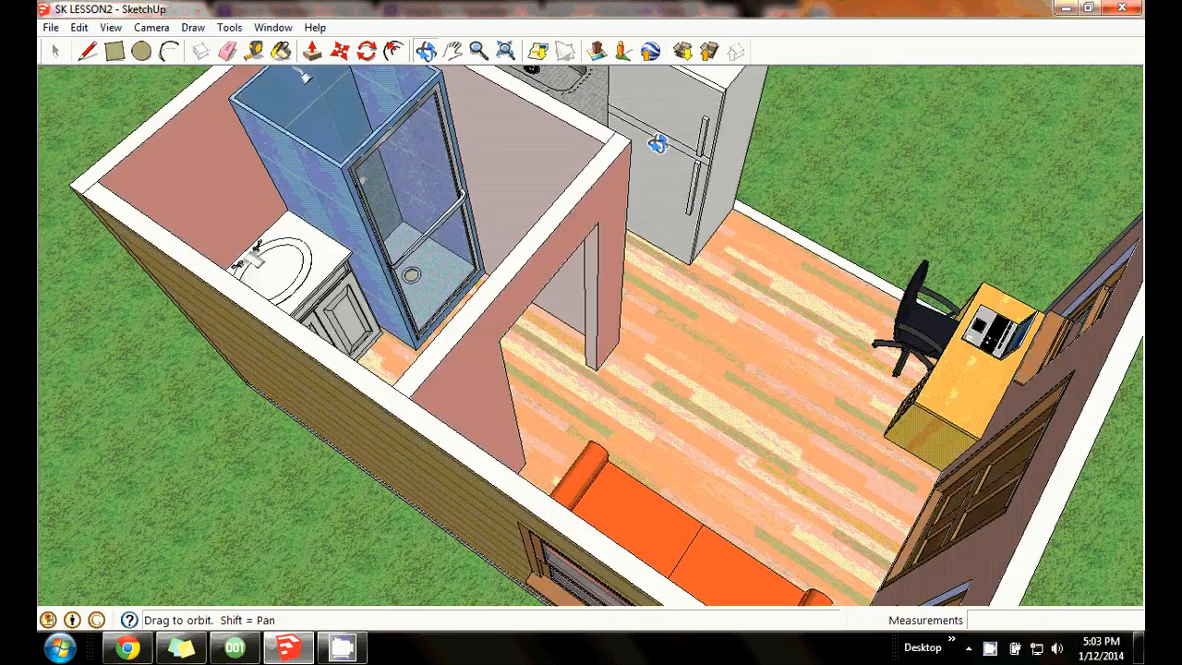
pyautogui.click(452, 52)
pyautogui.moveTo(545, 240); pyautogui.dragTo(536, 358)
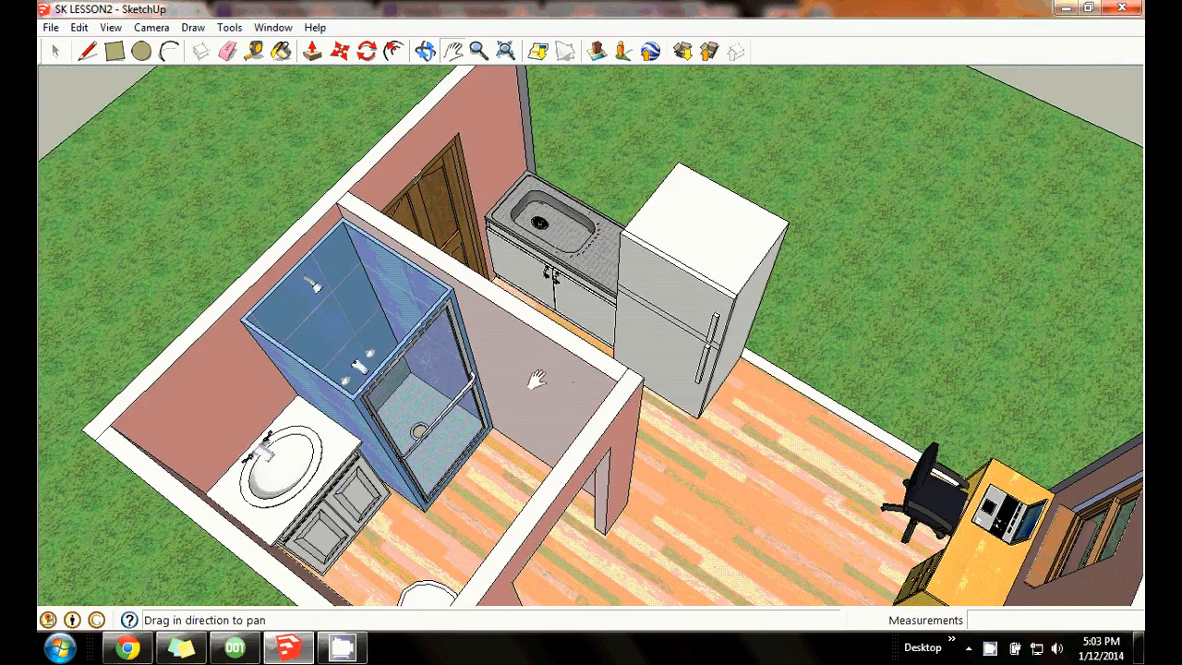
pyautogui.moveTo(587, 380); pyautogui.dragTo(706, 390)
pyautogui.click(424, 51)
pyautogui.moveTo(610, 304); pyautogui.dragTo(683, 417)
pyautogui.moveTo(404, 422); pyautogui.dragTo(1005, 451)
pyautogui.moveTo(784, 293); pyautogui.dragTo(211, 427)
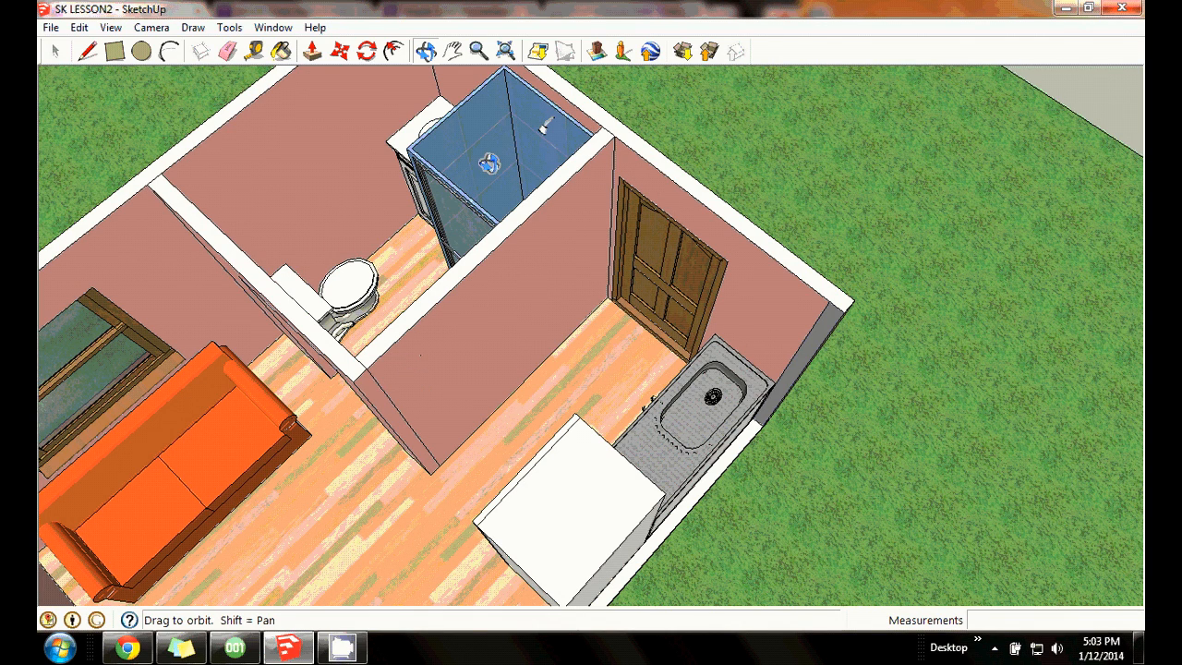
pyautogui.click(424, 53)
pyautogui.moveTo(351, 278); pyautogui.dragTo(1050, 367)
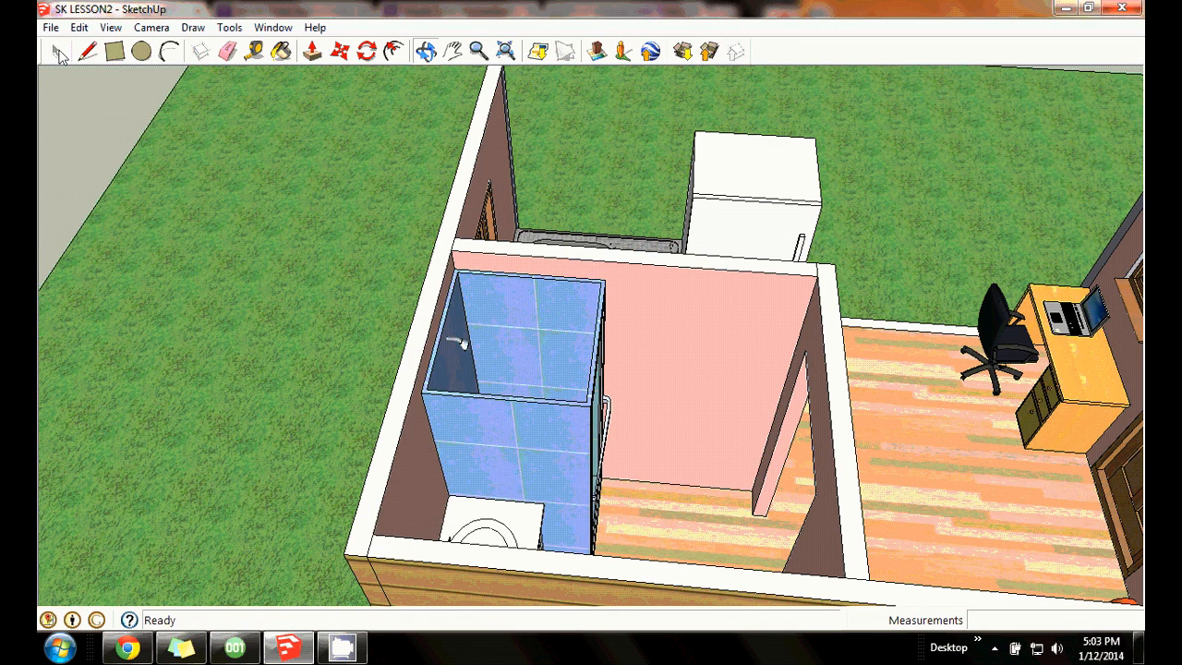
# Unhide all hidden geometry in the model to restore the house wall behind the kitchen.
pyautogui.click(58, 53)
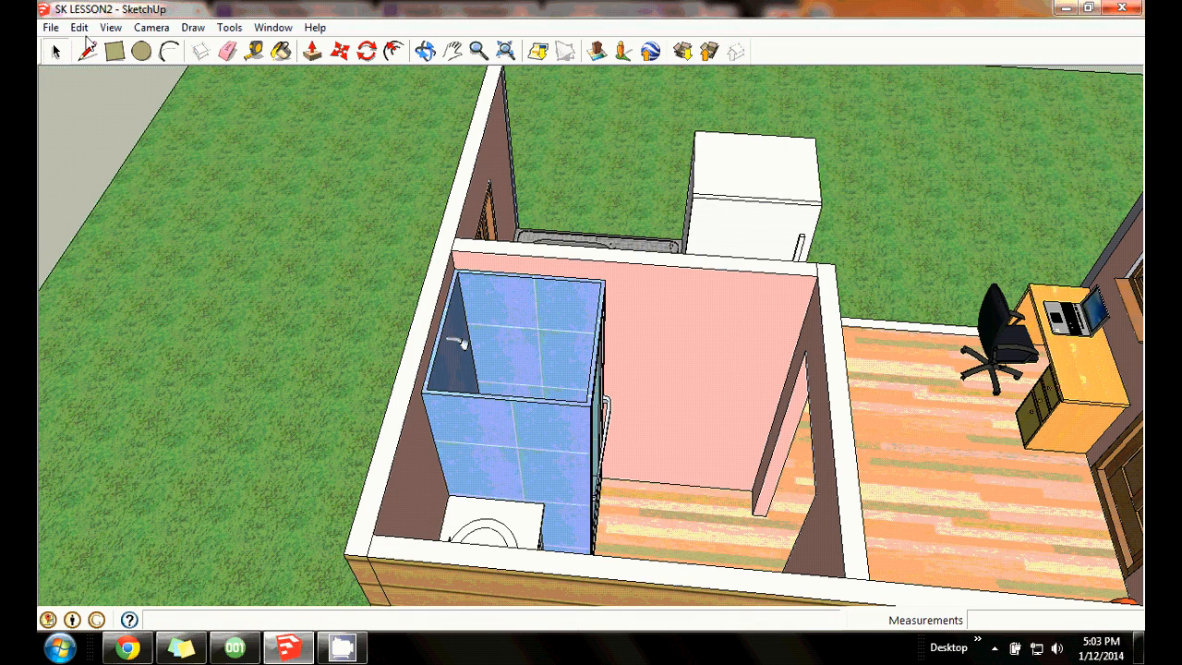
pyautogui.click(80, 29)
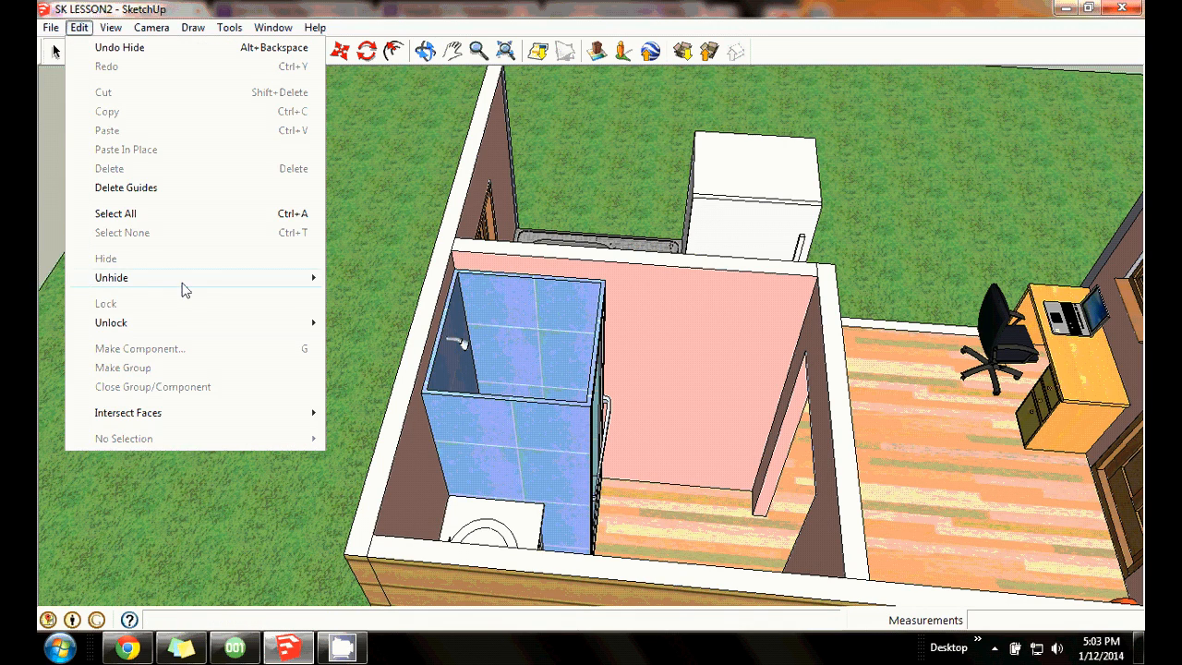
pyautogui.moveTo(198, 288)
pyautogui.click(356, 316)
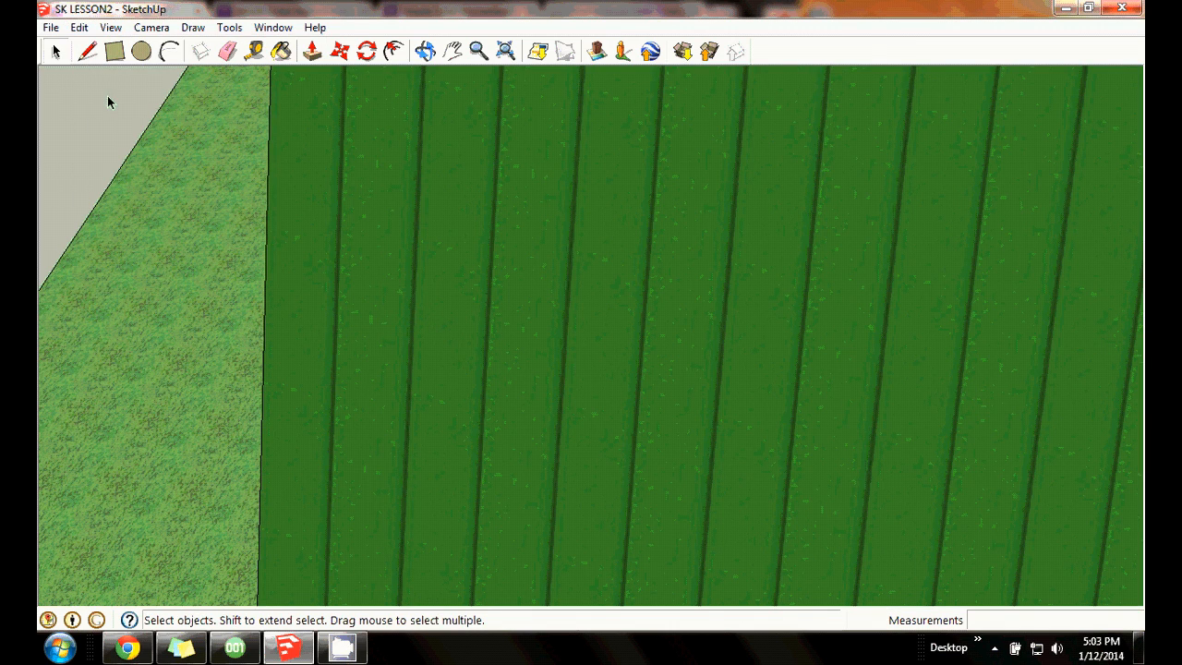
# Hide the green roof and the bed above the bathroom to open up the view of the interior.
pyautogui.rightClick(435, 252)
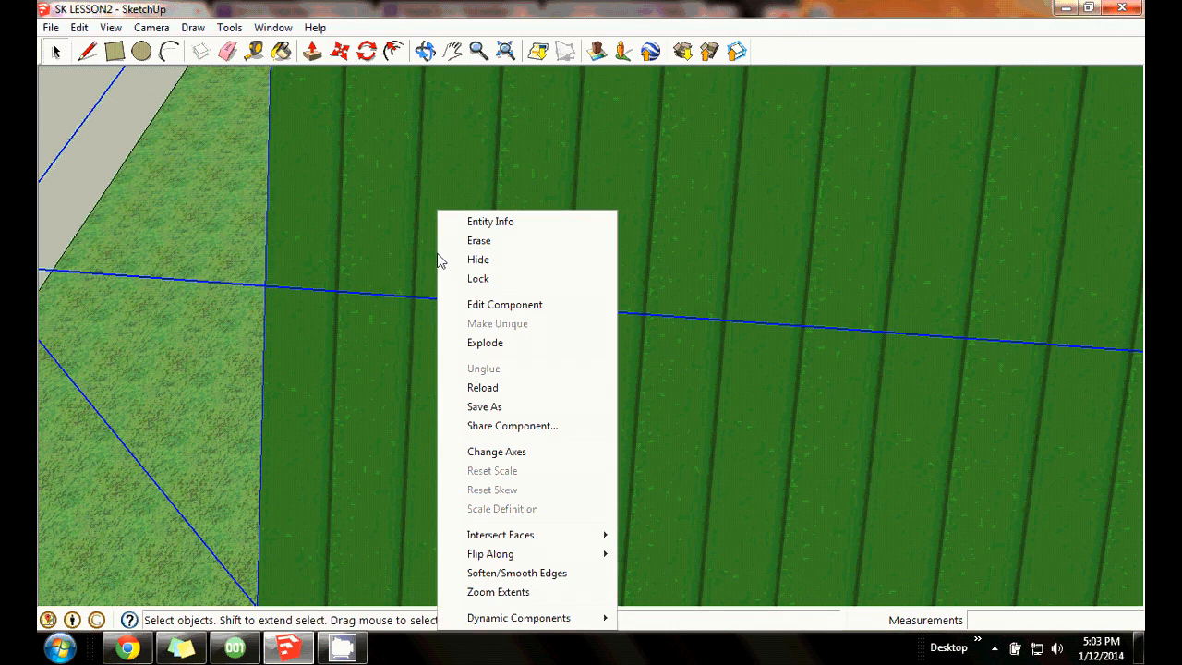
pyautogui.click(496, 265)
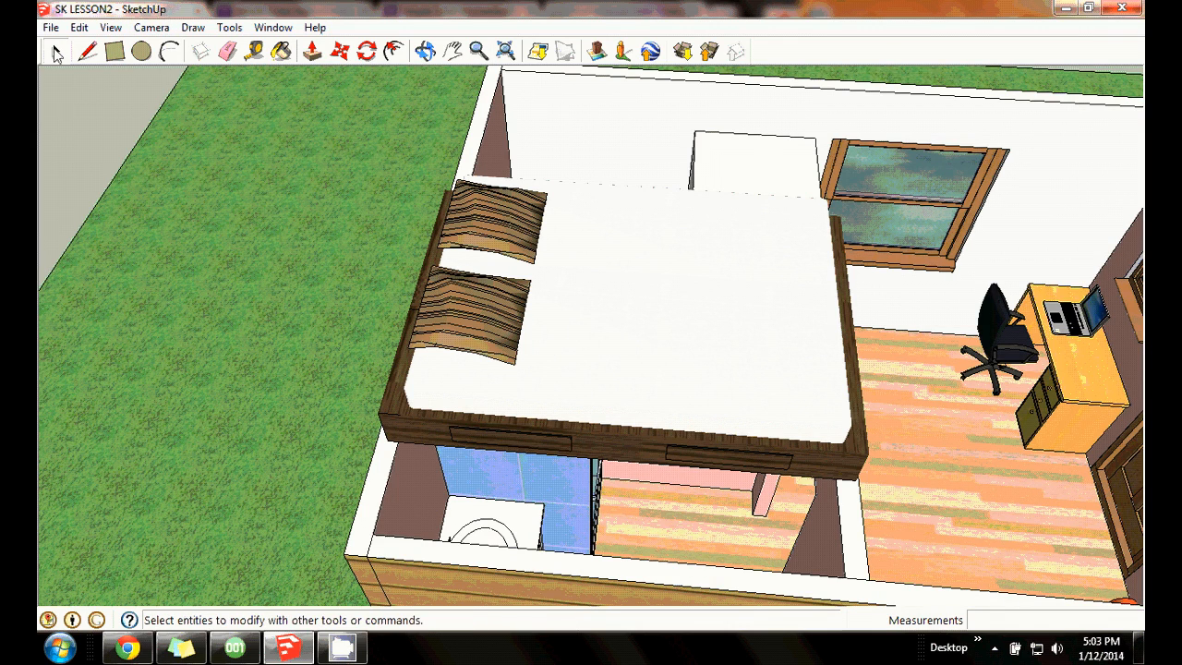
pyautogui.click(552, 261)
pyautogui.rightClick(554, 264)
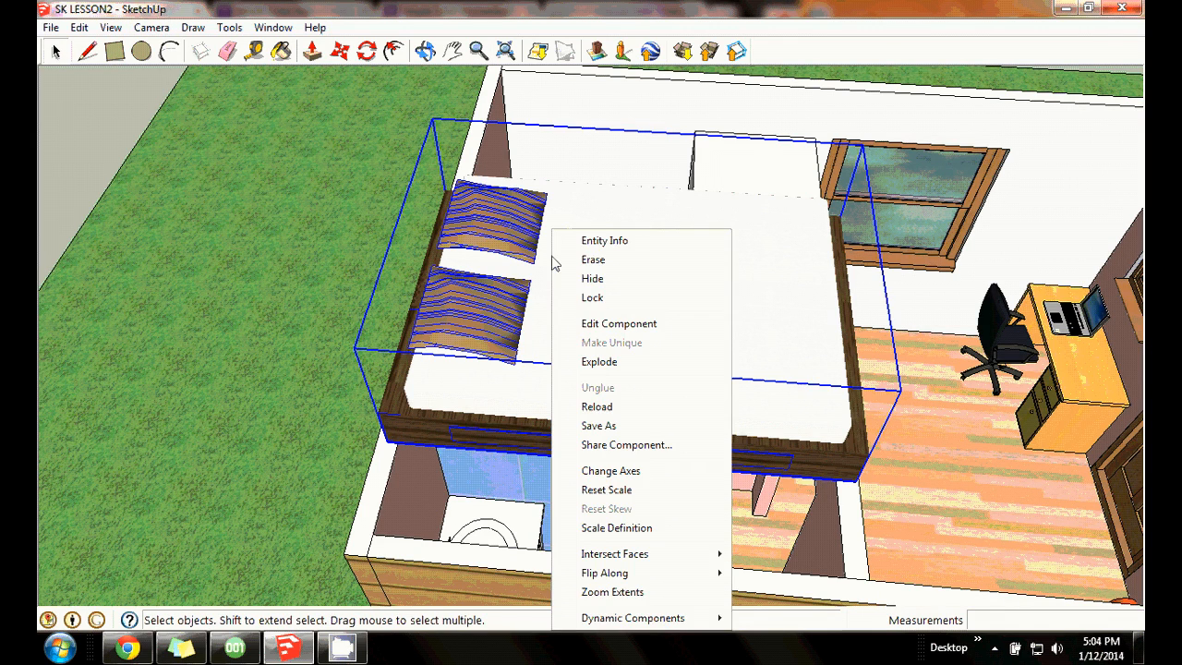
pyautogui.click(606, 279)
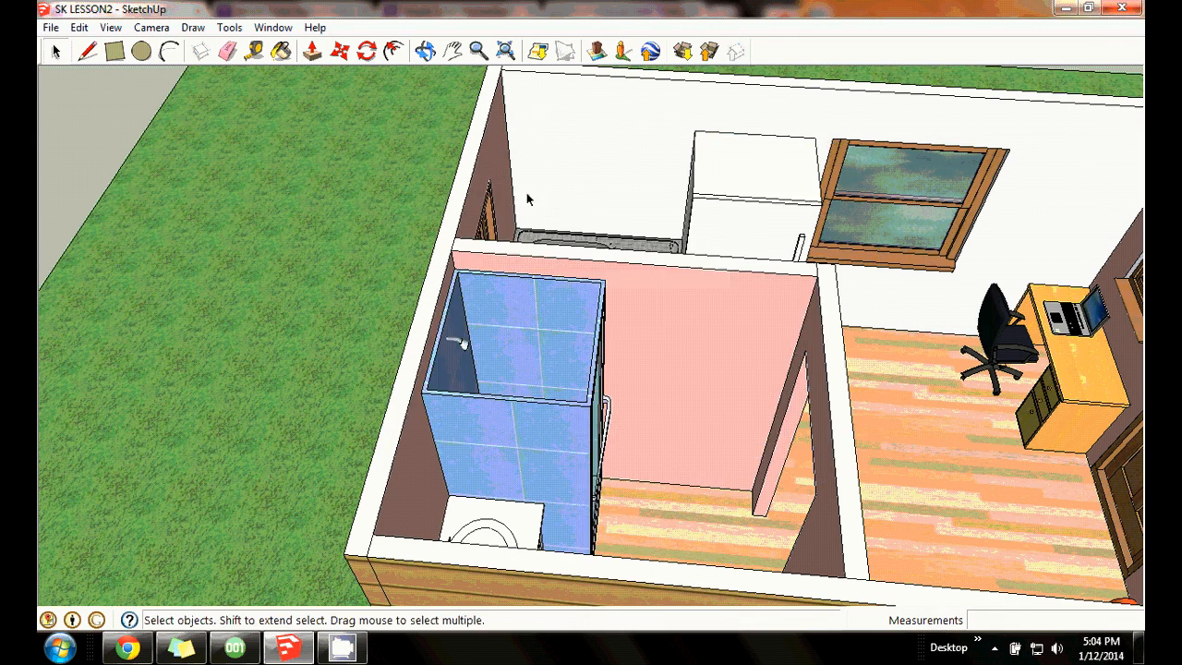
# Open the long exterior wall component behind the refrigerator and sink for editing.
pyautogui.click(427, 49)
pyautogui.click(458, 55)
pyautogui.moveTo(914, 247); pyautogui.dragTo(736, 280)
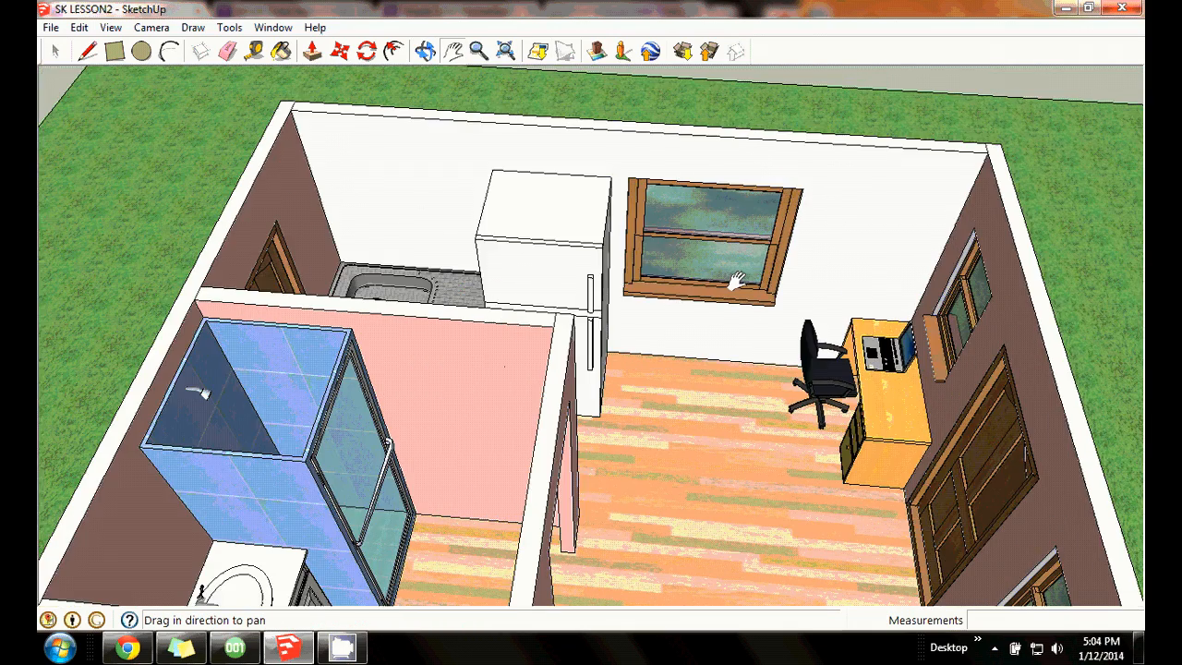
pyautogui.click(426, 50)
pyautogui.moveTo(575, 163); pyautogui.dragTo(604, 163)
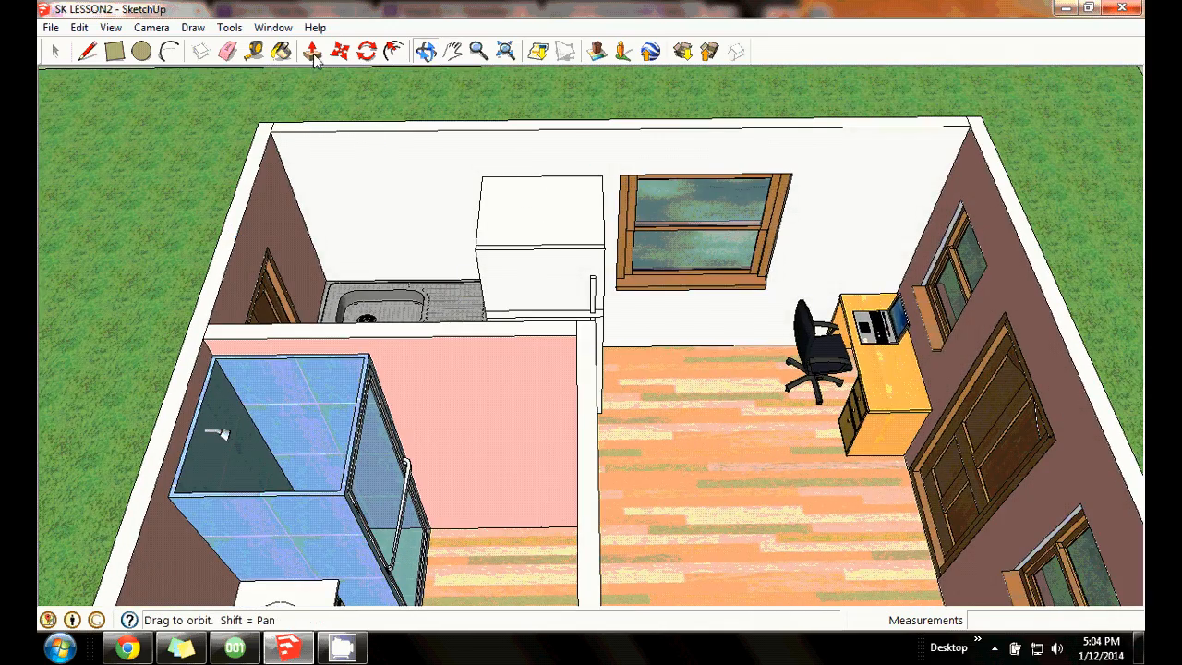
pyautogui.click(57, 52)
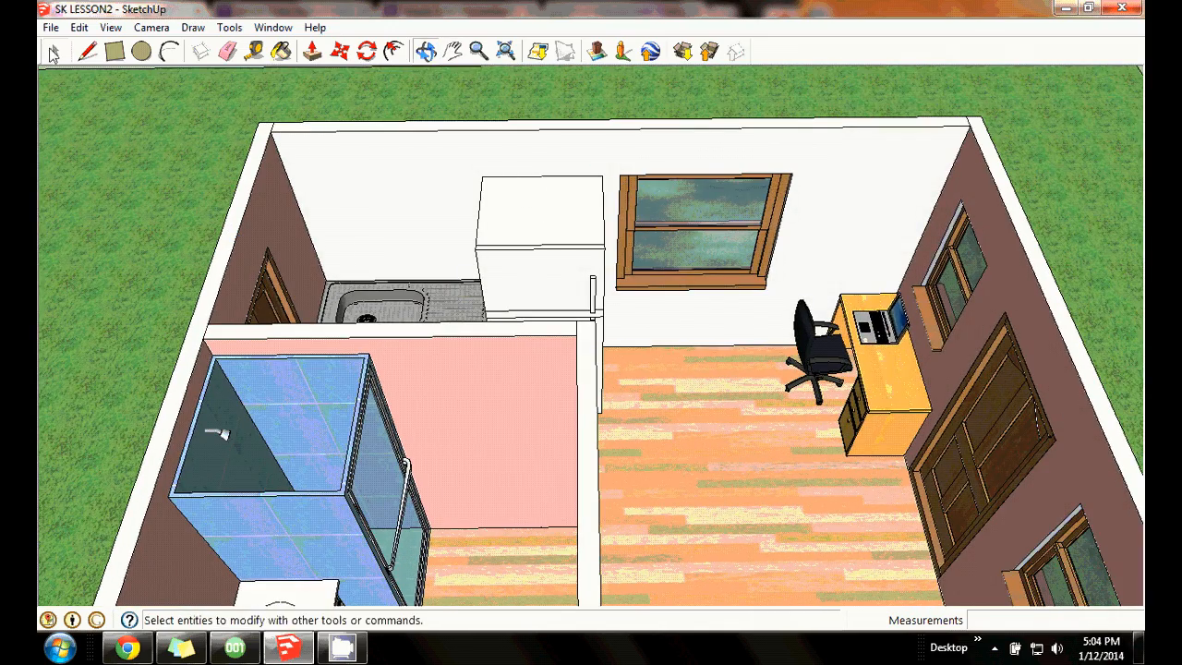
pyautogui.click(345, 163)
pyautogui.rightClick(346, 170)
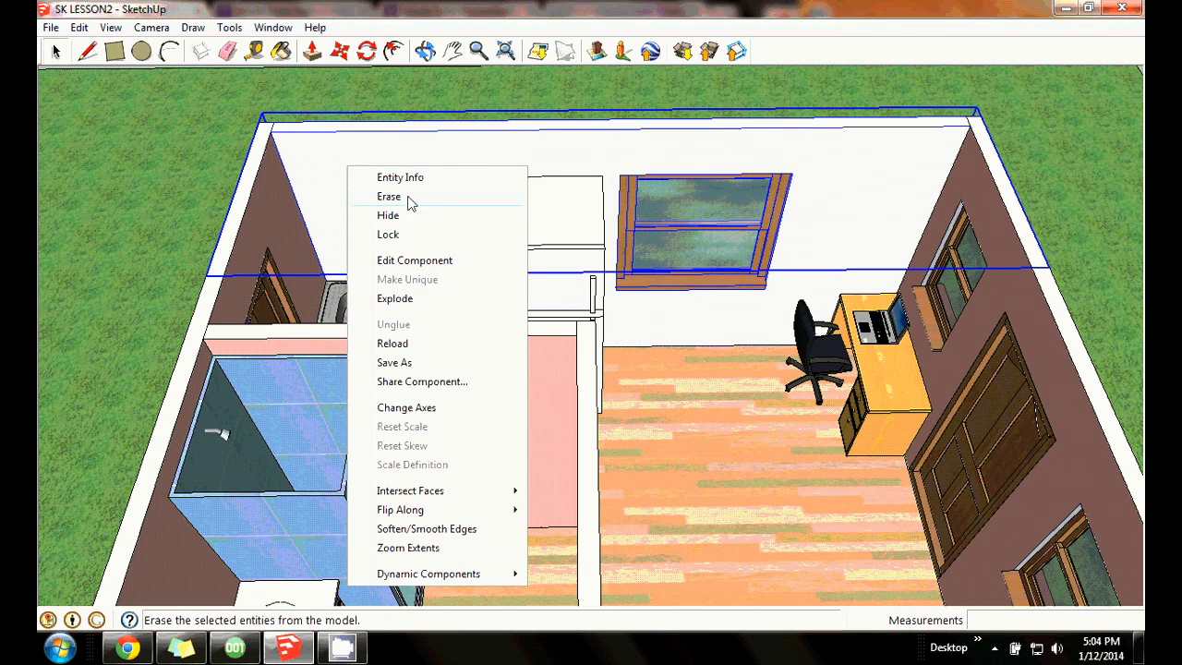
pyautogui.click(413, 260)
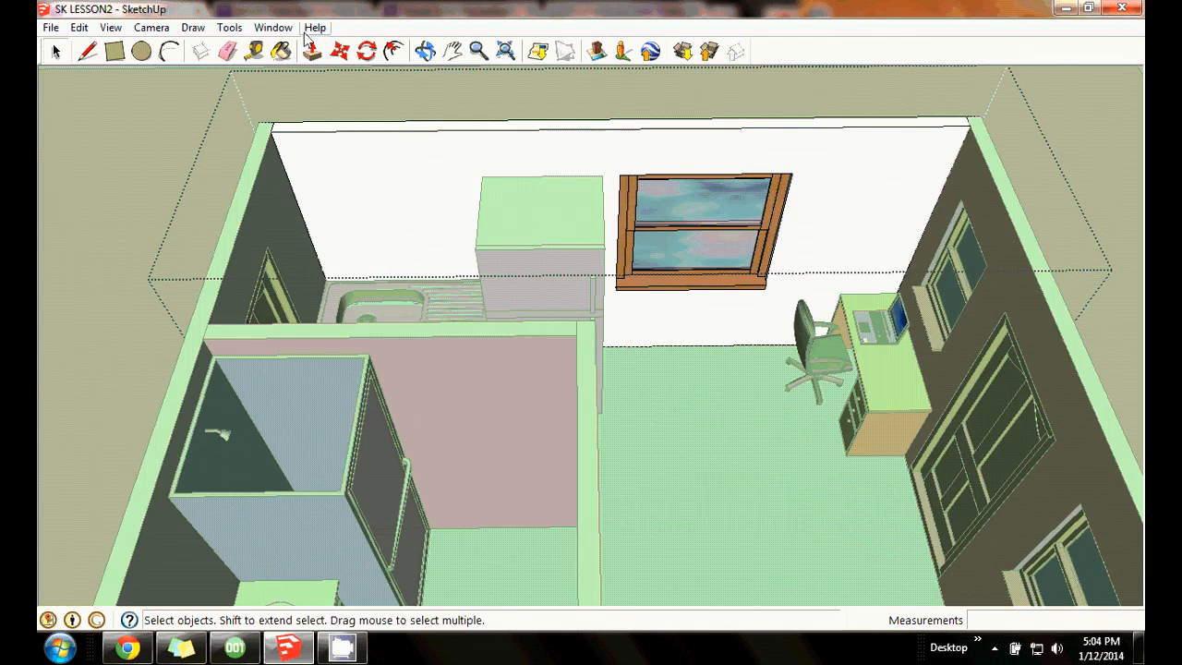
# Sample Color_A05 from the pink bathroom wall, paint the exterior wall's inner face with it, and close the component.
pyautogui.click(282, 52)
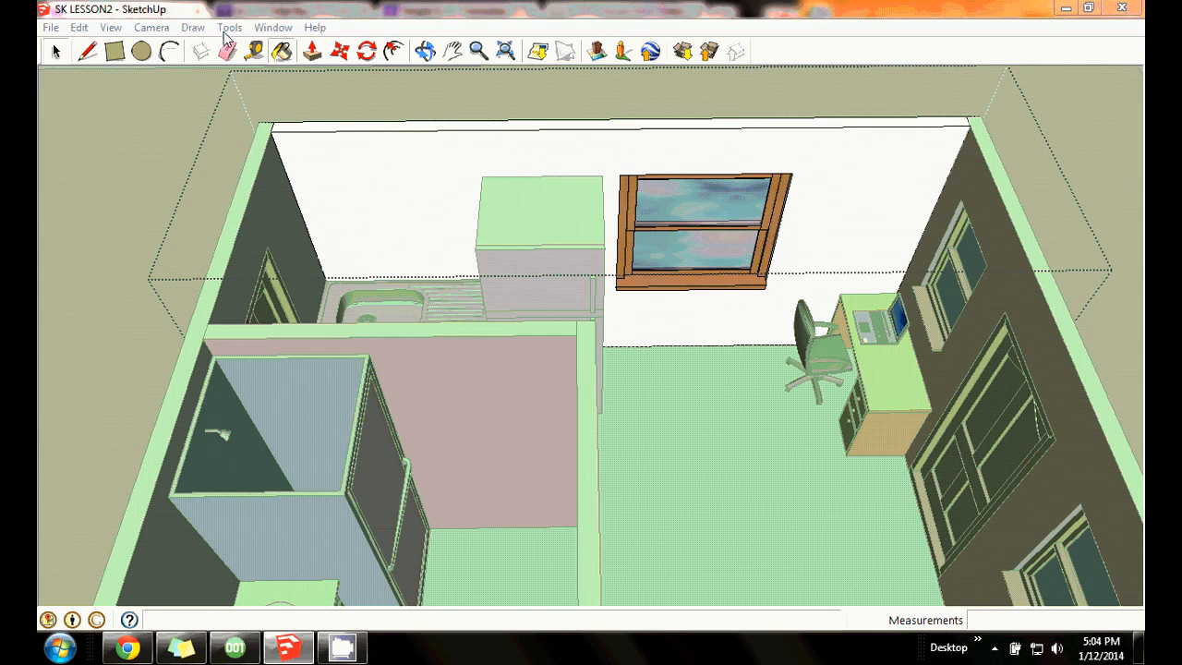
pyautogui.click(228, 99)
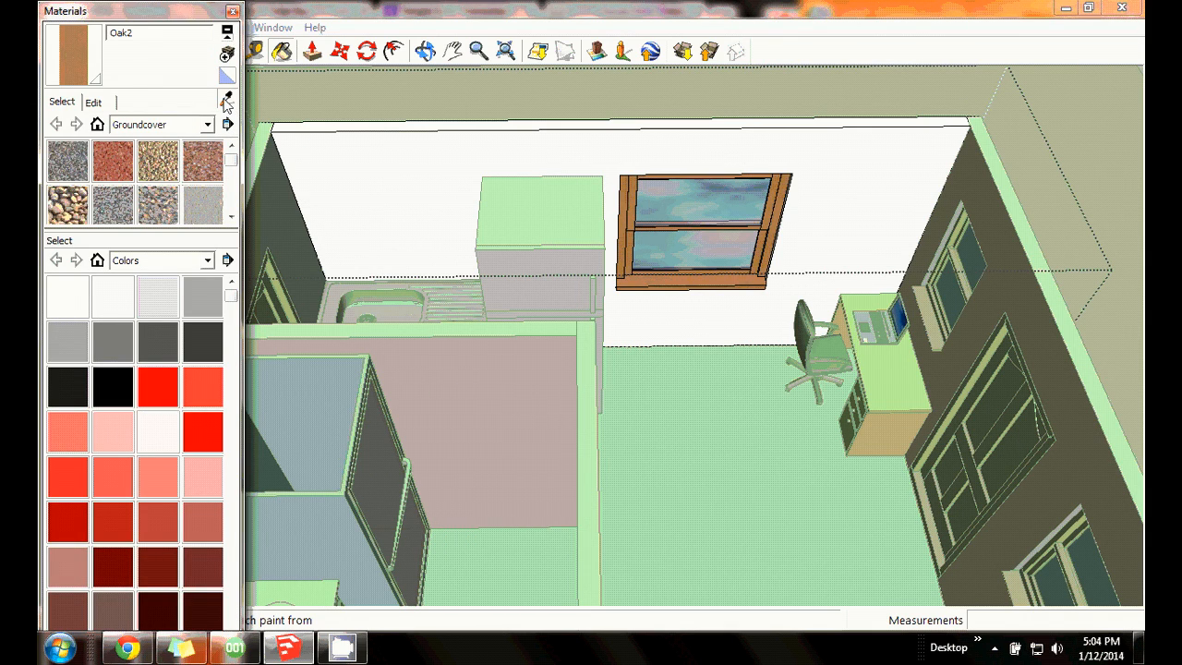
pyautogui.click(496, 373)
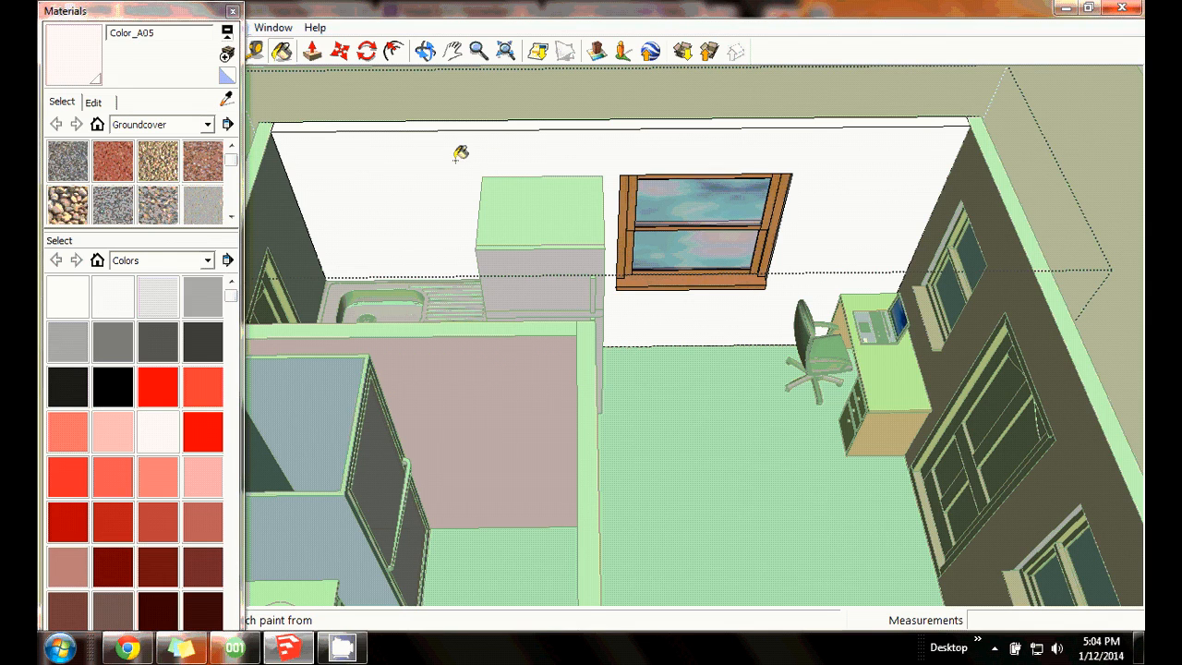
pyautogui.click(447, 168)
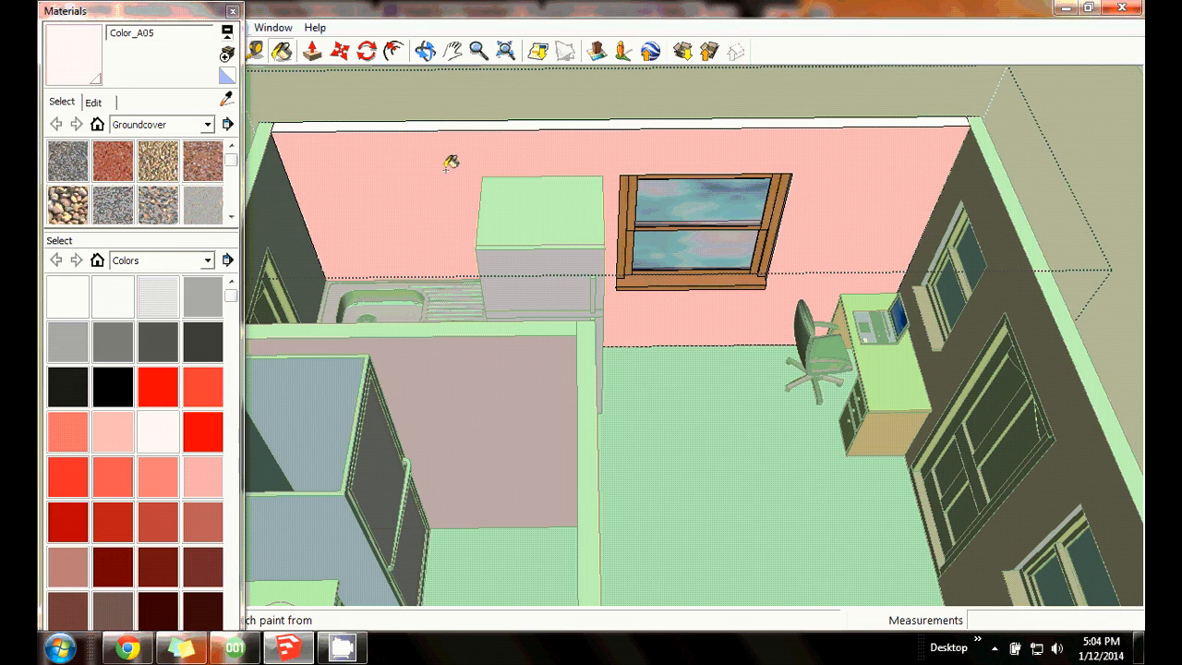
pyautogui.click(231, 11)
pyautogui.click(54, 51)
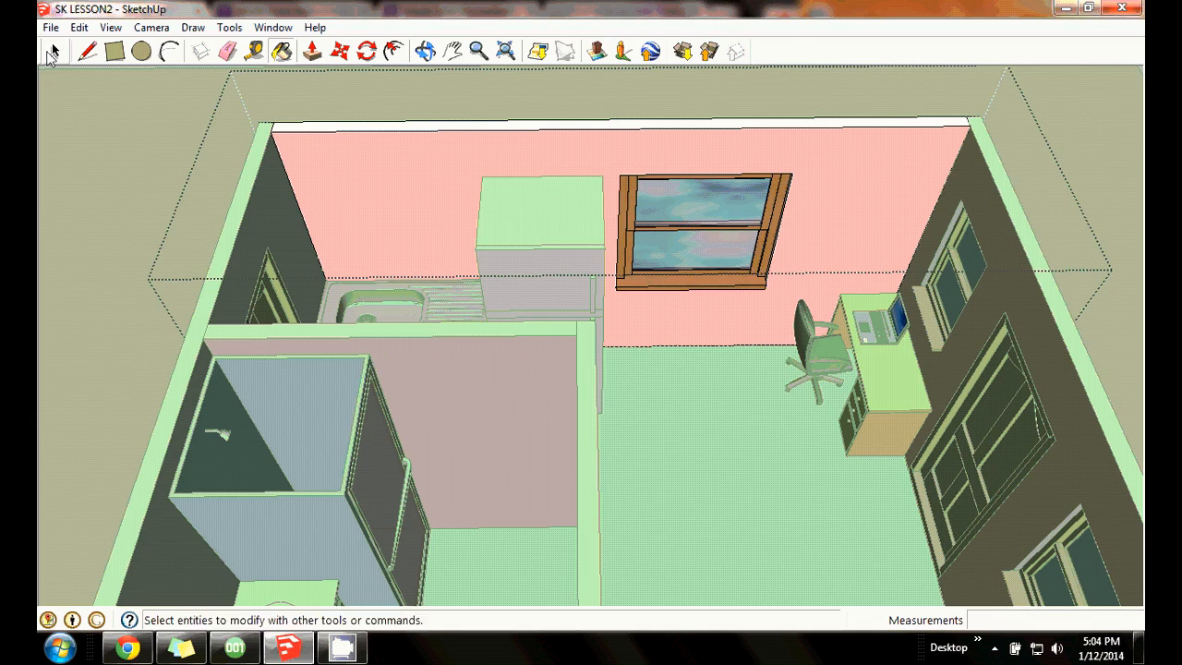
pyautogui.click(103, 120)
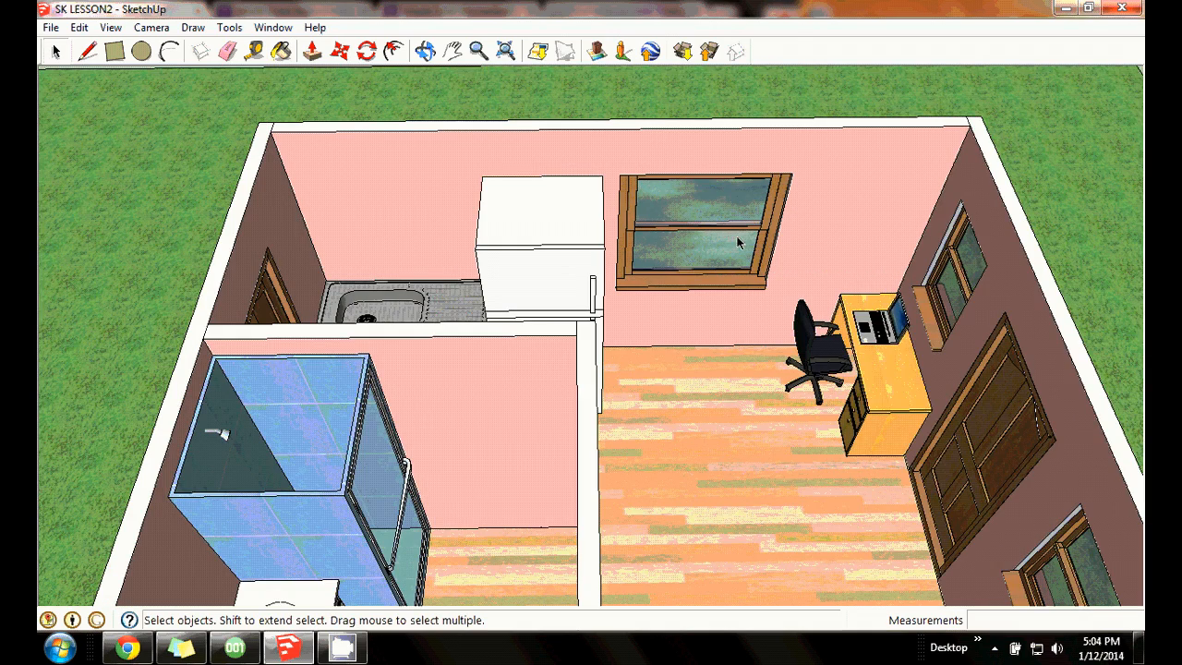
# Examine the painted interior, including the kitchen, bathroom, desk and sofa areas, from all sides of the house.
pyautogui.click(425, 51)
pyautogui.moveTo(567, 206); pyautogui.dragTo(289, 250)
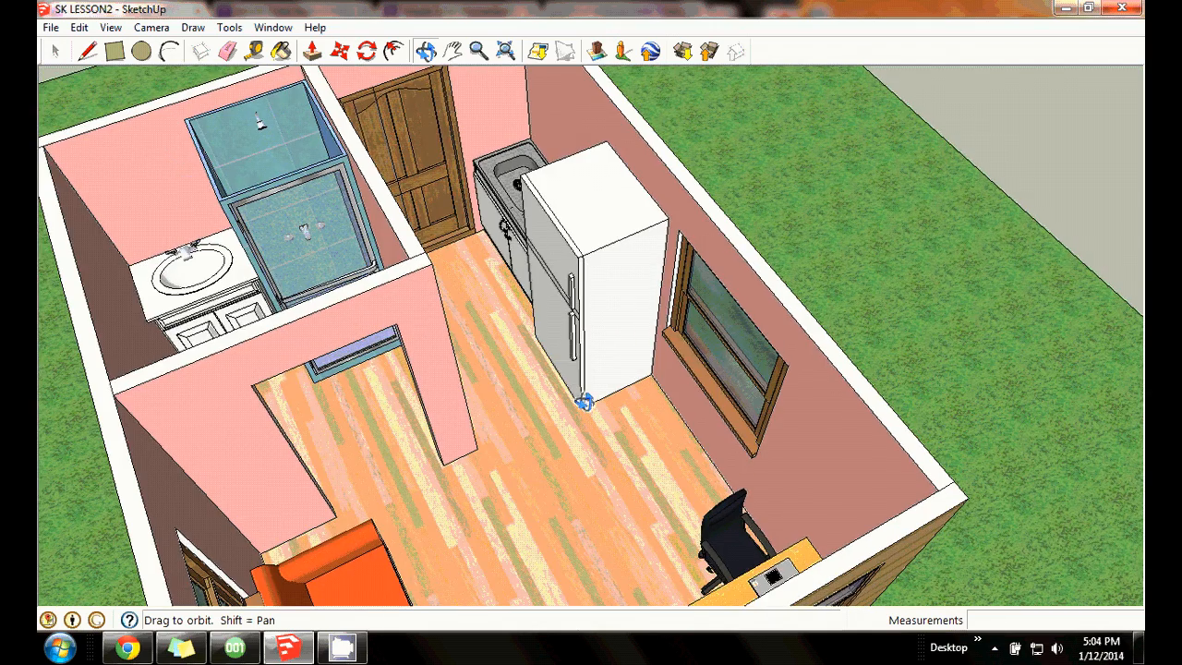
pyautogui.moveTo(403, 269); pyautogui.dragTo(657, 290)
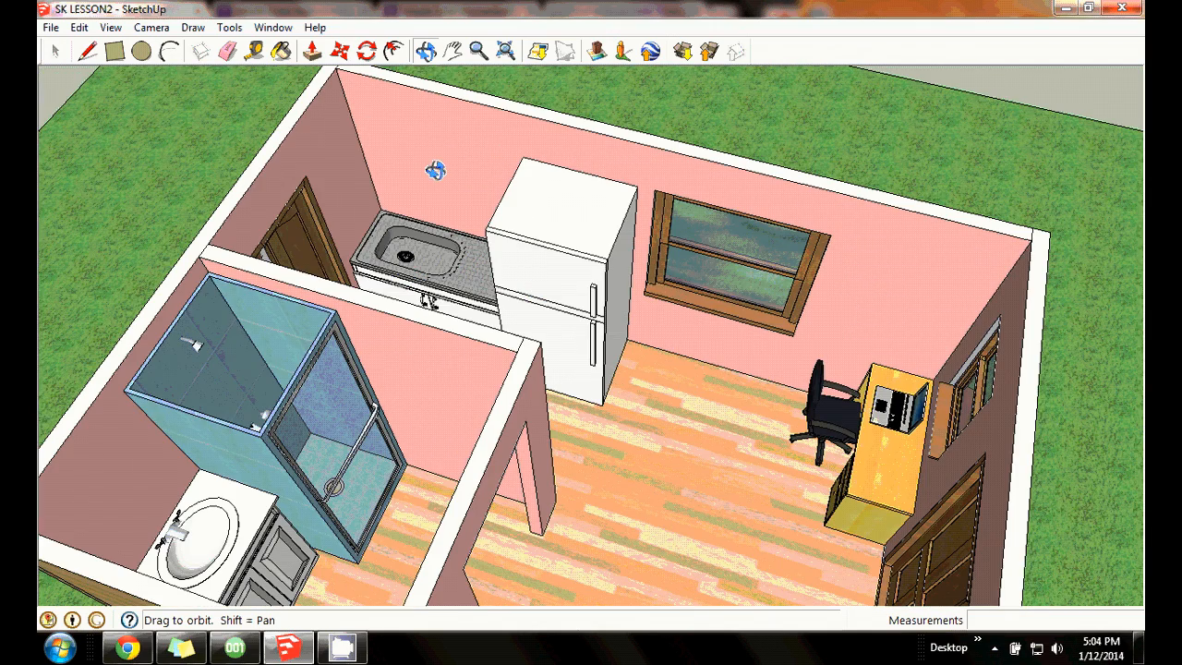
pyautogui.moveTo(440, 174); pyautogui.dragTo(617, 243)
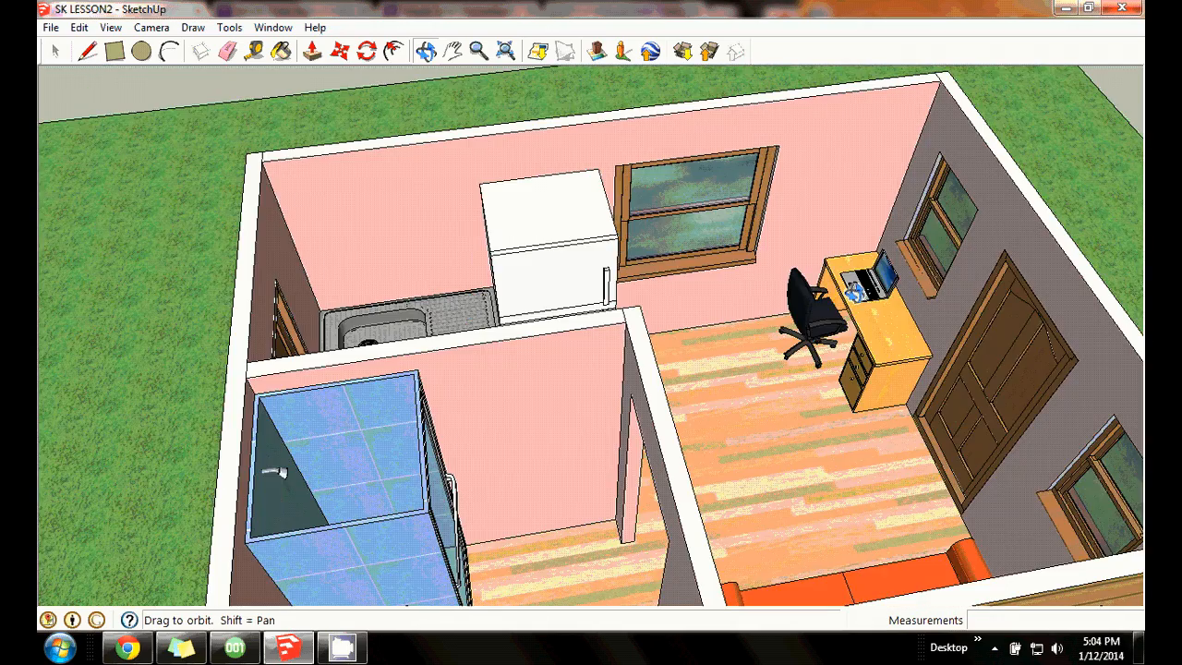
pyautogui.moveTo(698, 337); pyautogui.dragTo(881, 342)
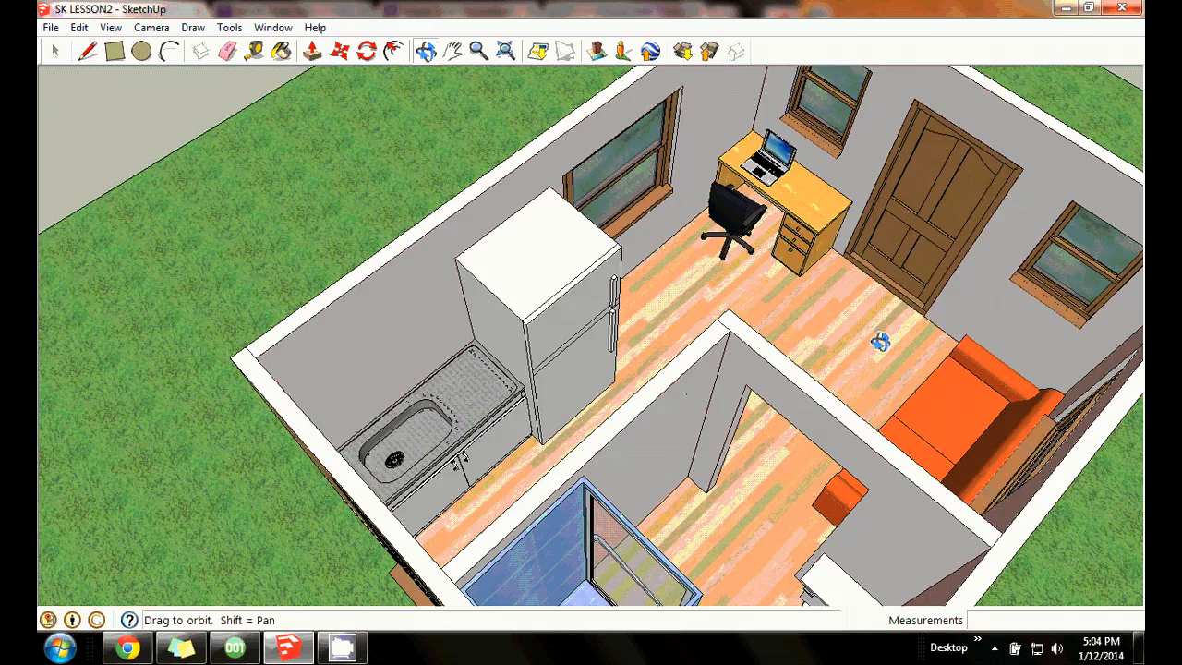
pyautogui.moveTo(748, 226); pyautogui.dragTo(1013, 179)
pyautogui.moveTo(546, 161); pyautogui.dragTo(868, 146)
pyautogui.moveTo(338, 190); pyautogui.dragTo(449, 216)
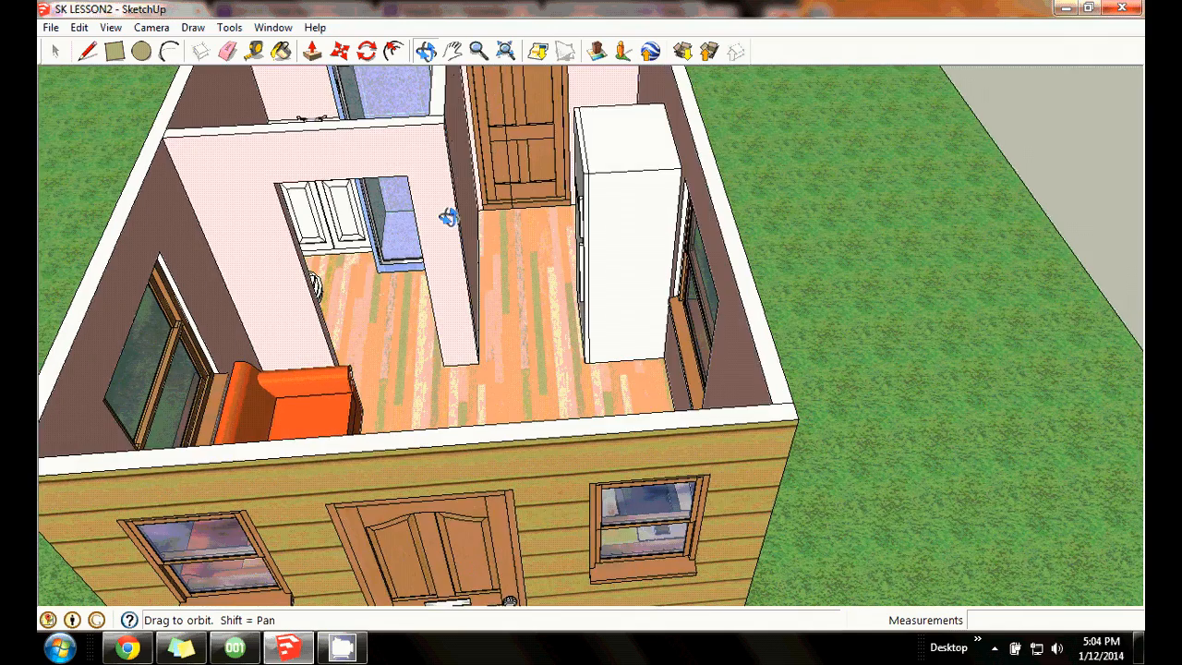
pyautogui.moveTo(402, 331); pyautogui.dragTo(354, 303)
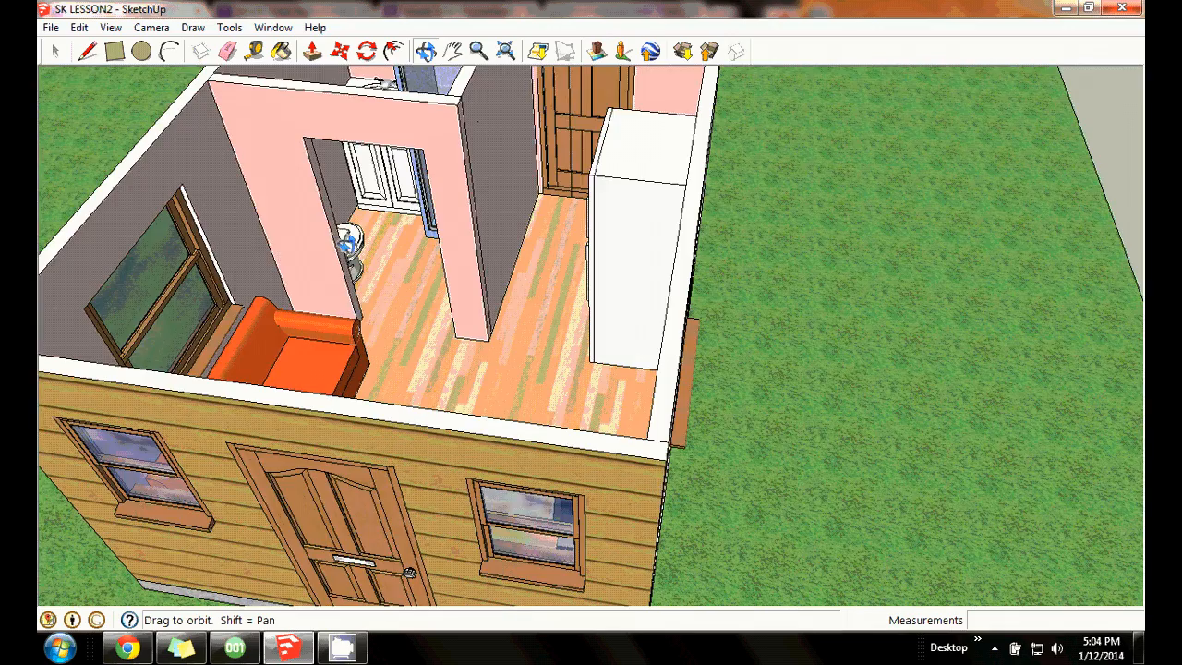
pyautogui.moveTo(574, 194); pyautogui.dragTo(472, 290)
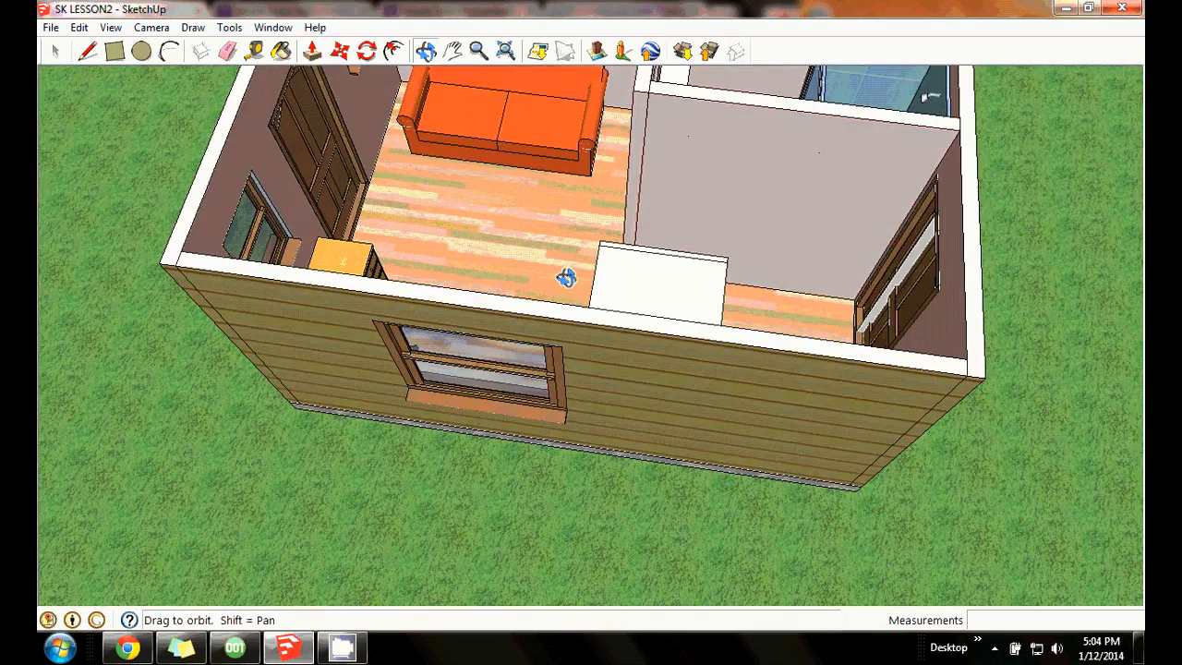
pyautogui.moveTo(486, 243); pyautogui.dragTo(299, 219)
pyautogui.moveTo(378, 264); pyautogui.dragTo(272, 349)
pyautogui.moveTo(625, 325); pyautogui.dragTo(335, 405)
pyautogui.moveTo(520, 293); pyautogui.dragTo(688, 191)
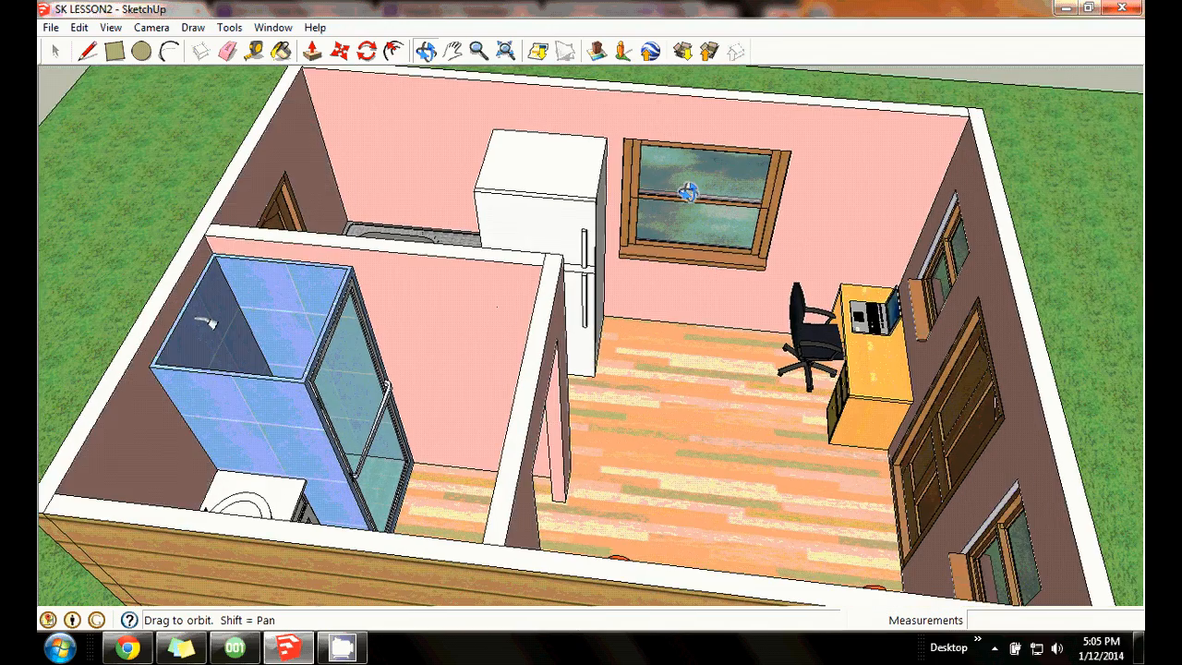
pyautogui.moveTo(900, 261); pyautogui.dragTo(457, 314)
pyautogui.click(451, 52)
pyautogui.moveTo(508, 124); pyautogui.dragTo(564, 261)
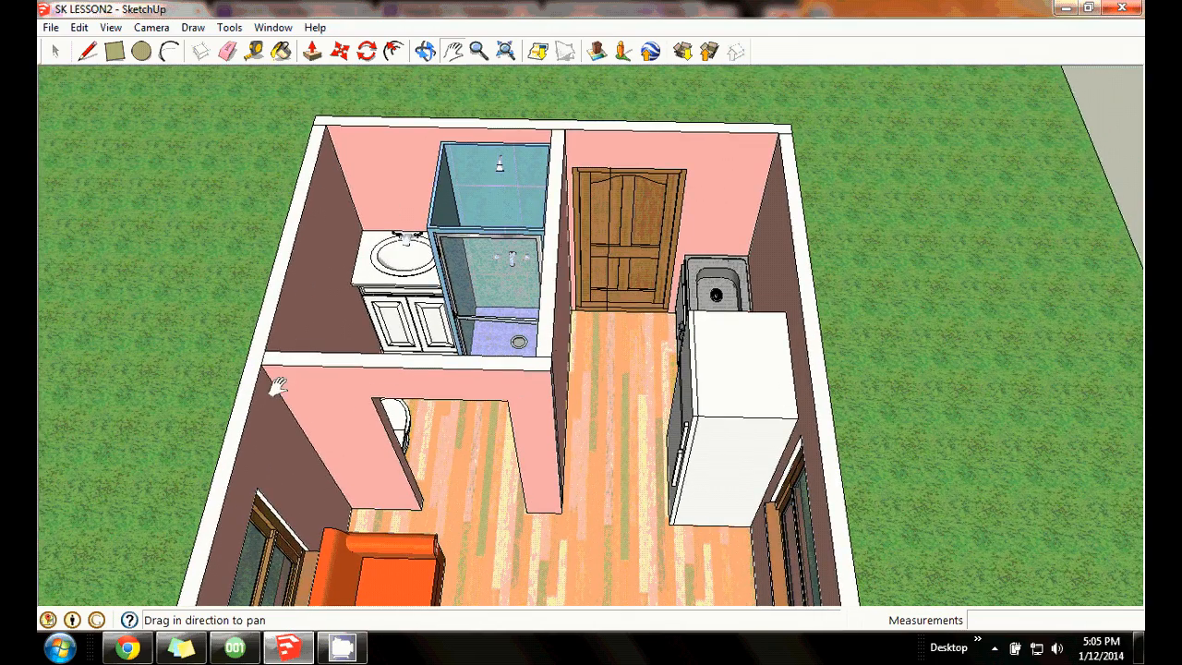
pyautogui.click(116, 53)
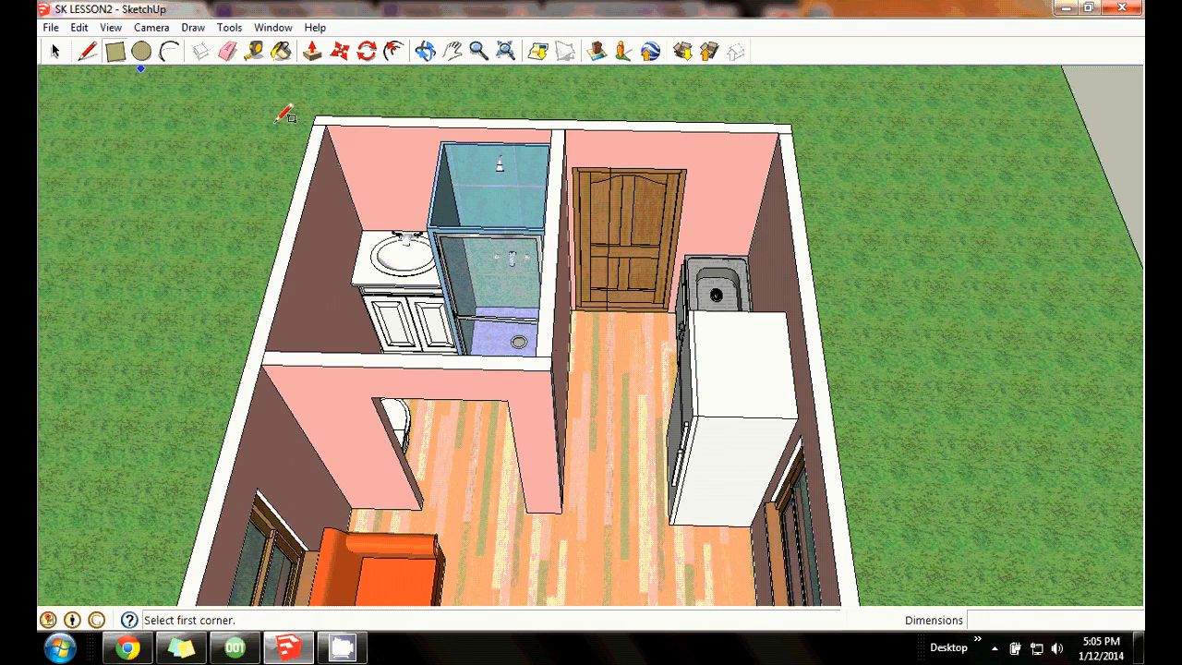
pyautogui.click(328, 122)
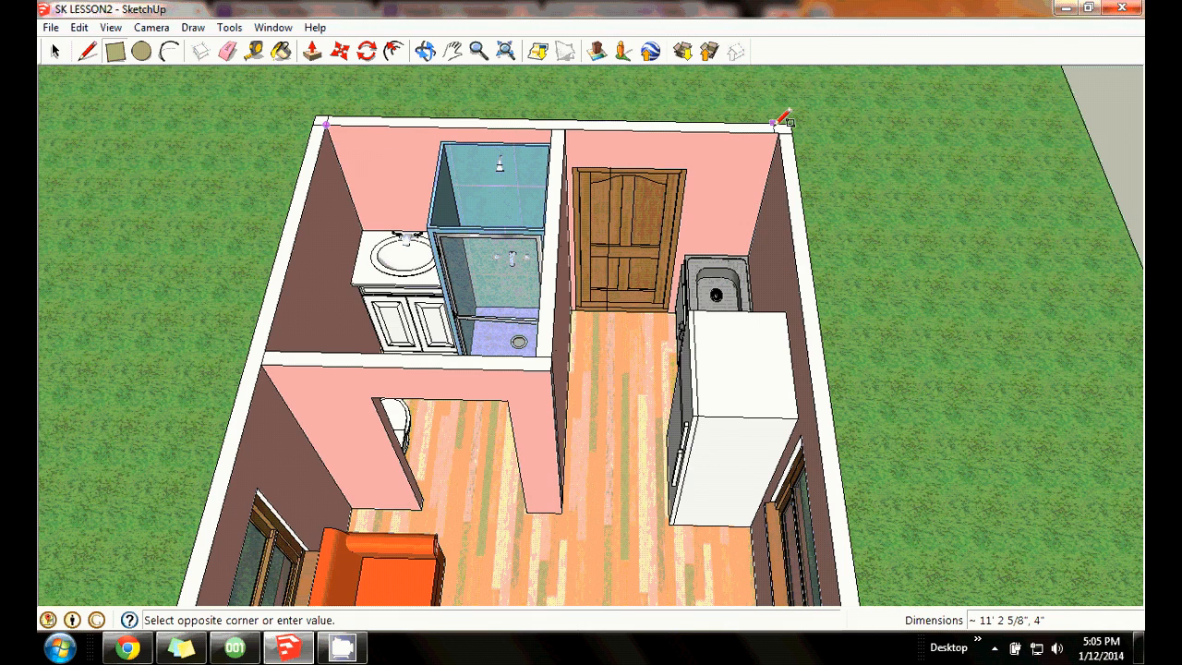
pyautogui.click(160, 71)
# Draw an 11' 4" by 7' rectangle on top of the walls over the bathroom and kitchen, and pull it up 6".
pyautogui.click(111, 45)
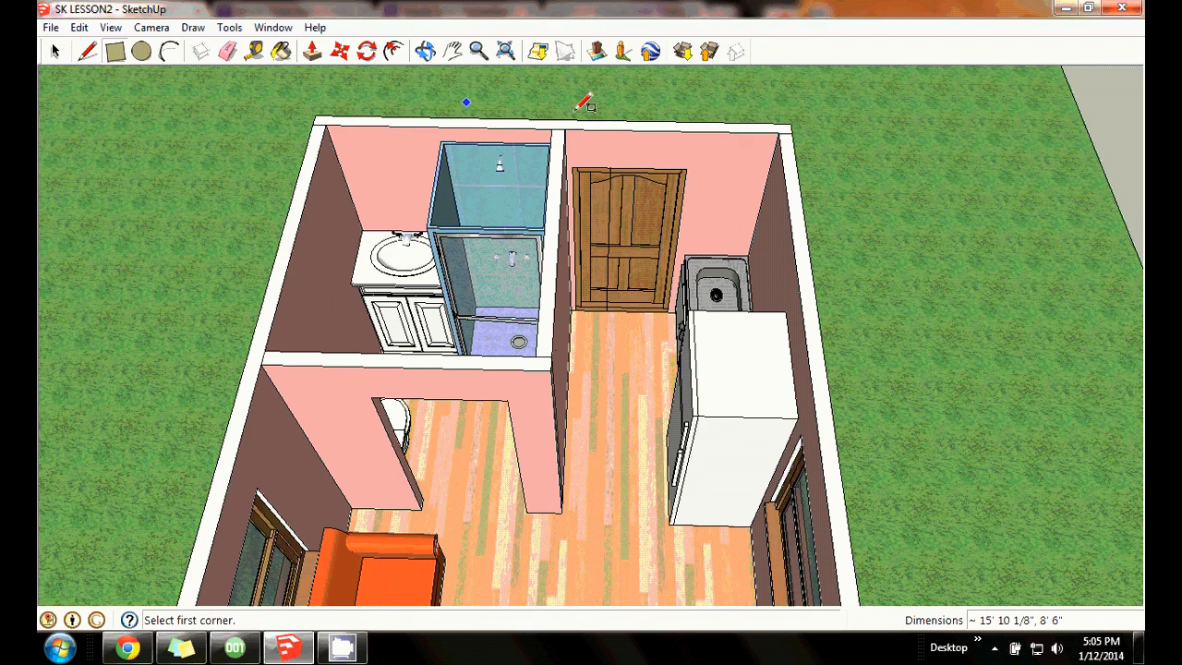
pyautogui.click(780, 132)
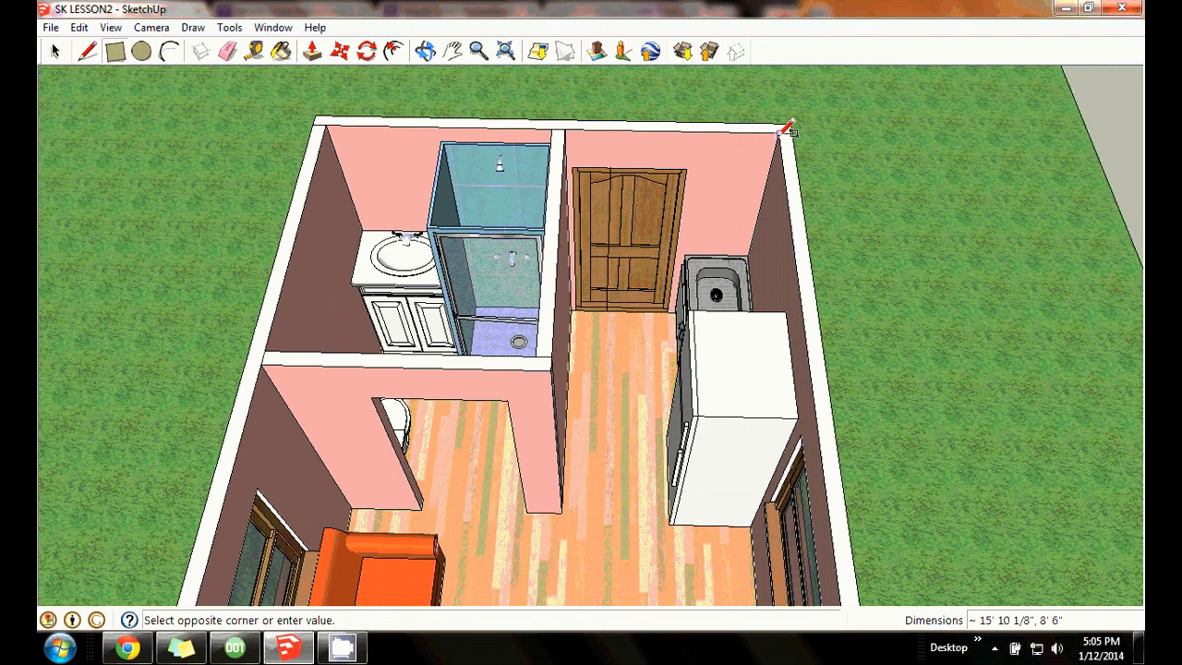
pyautogui.click(269, 361)
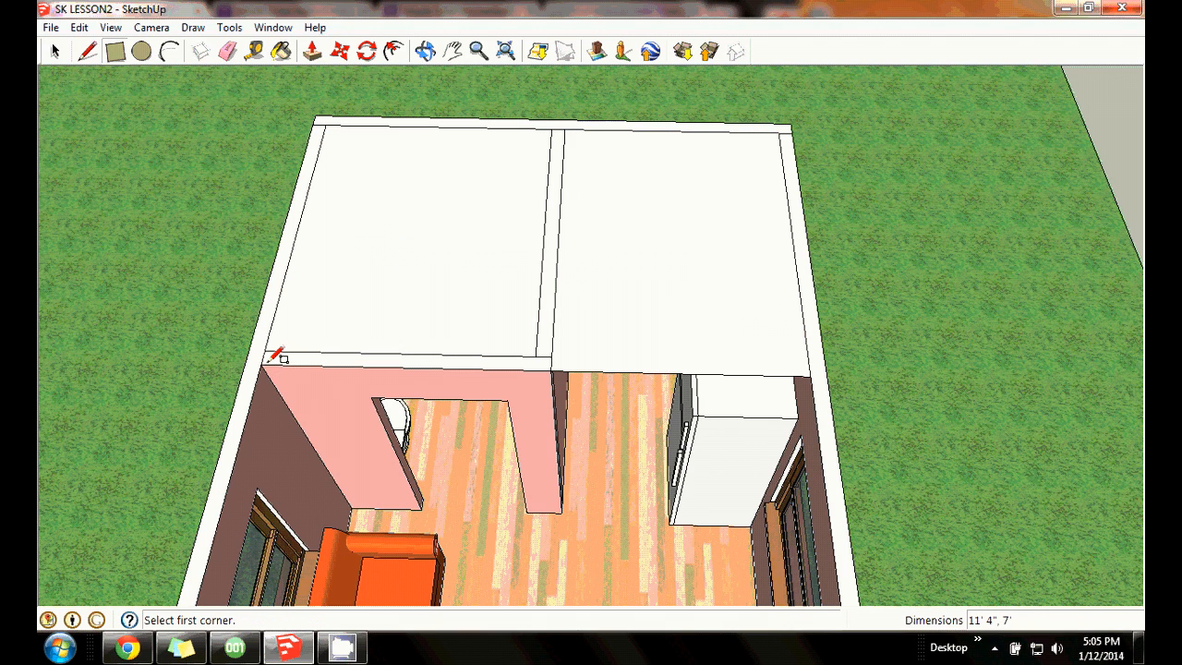
pyautogui.click(314, 52)
pyautogui.click(422, 211)
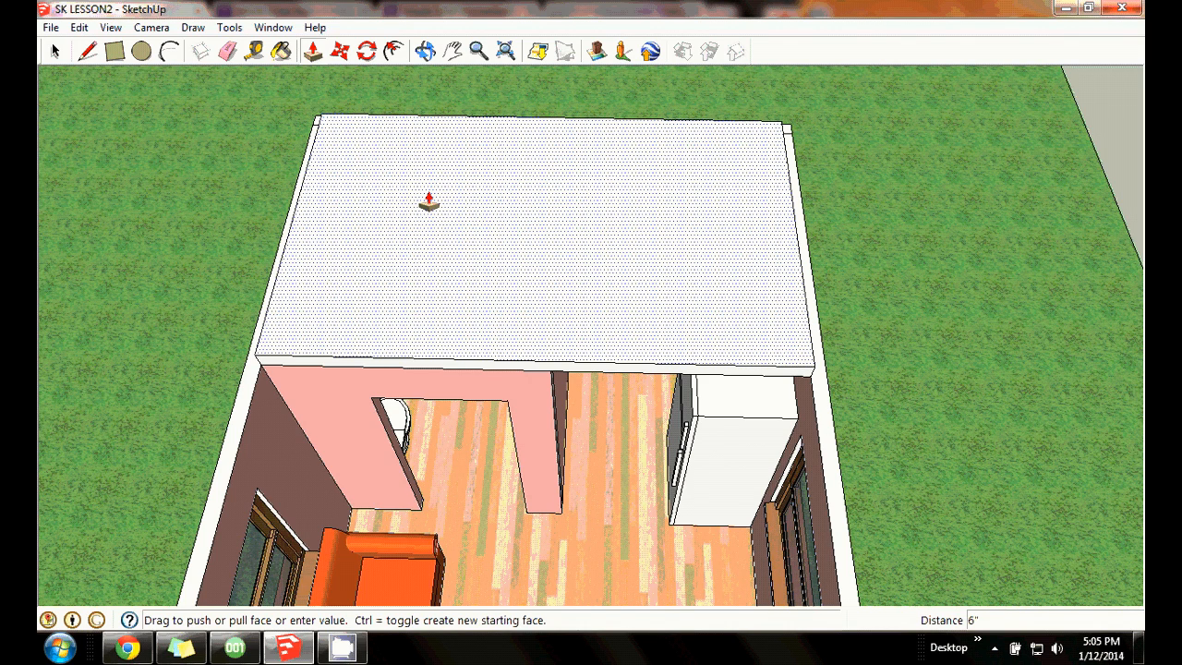
pyautogui.click(428, 203)
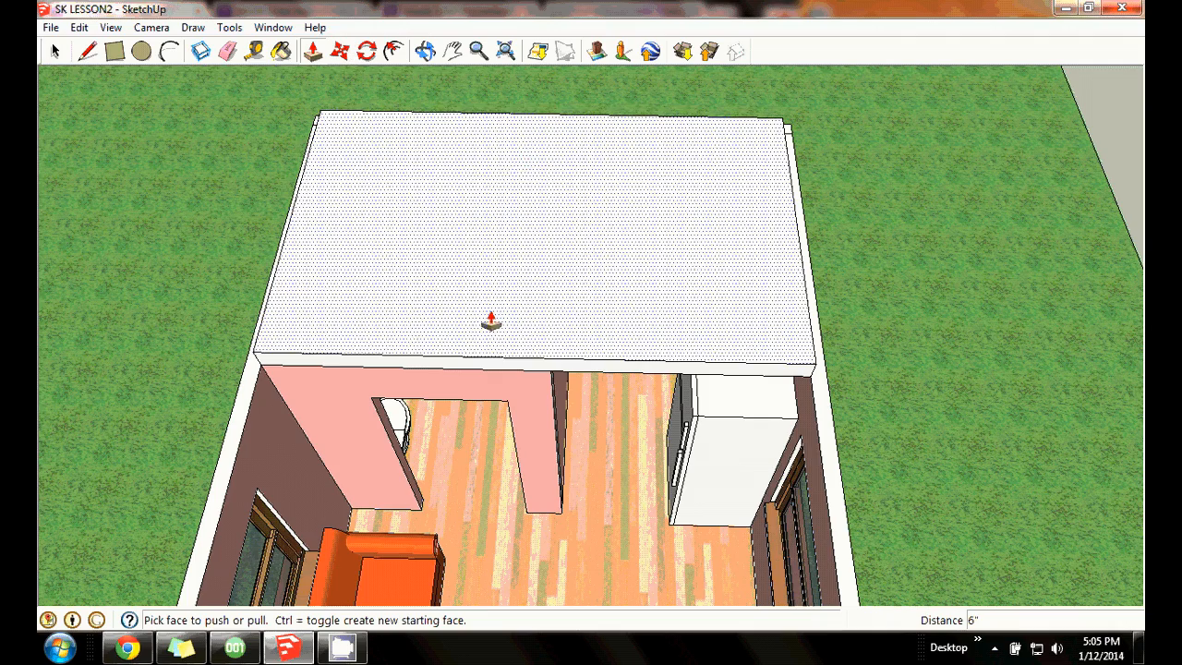
# Inspect the slab over the bathroom and kitchen from a lower angle on the living area side.
pyautogui.click(426, 52)
pyautogui.moveTo(517, 110); pyautogui.dragTo(544, 98)
pyautogui.moveTo(608, 277); pyautogui.dragTo(384, 341)
pyautogui.moveTo(323, 358); pyautogui.dragTo(409, 337)
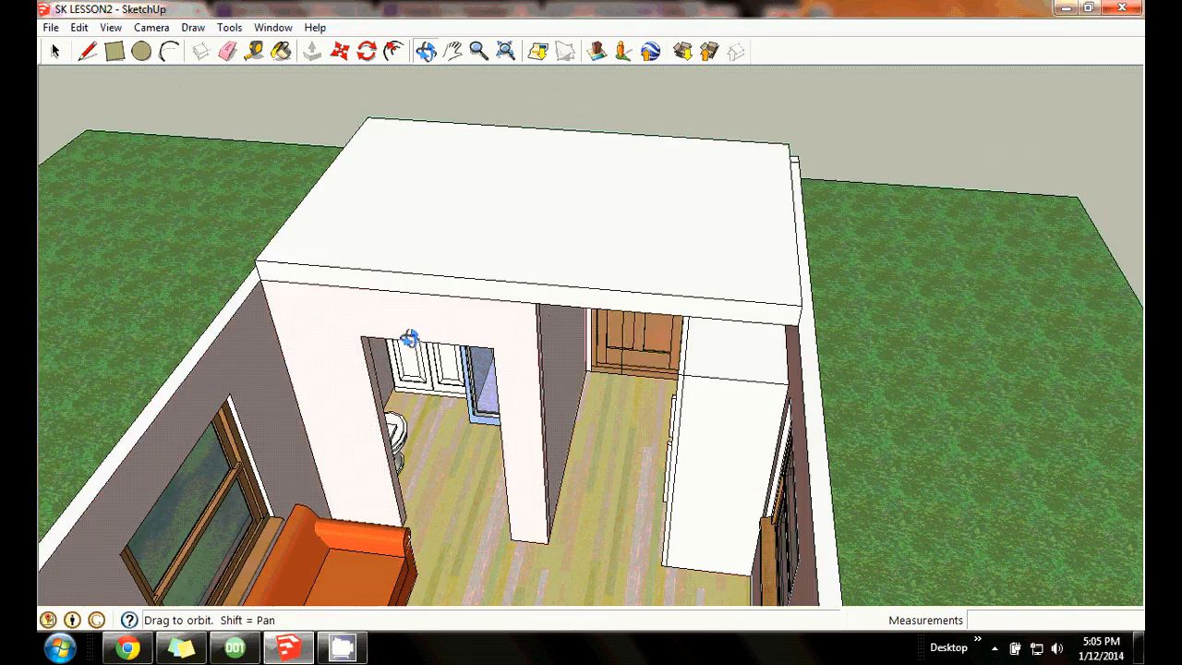
# Sample Wood_Floor_Light from the house floor and paint the top face of the loft slab with it.
pyautogui.click(282, 54)
pyautogui.click(228, 99)
pyautogui.click(614, 454)
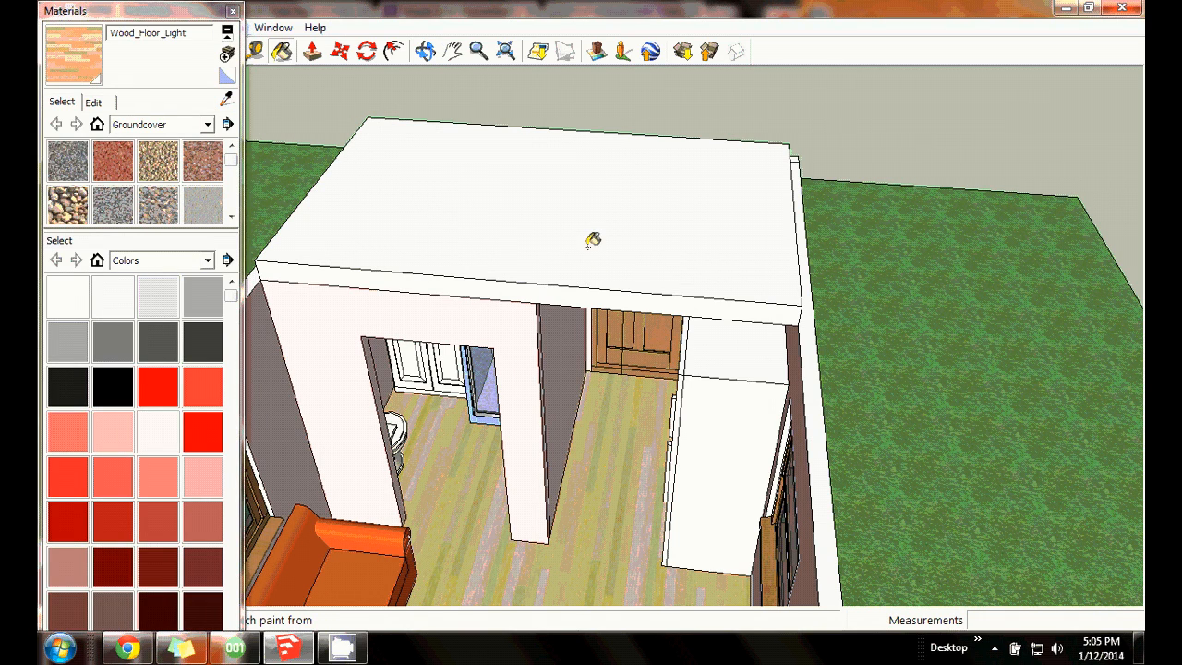
pyautogui.click(591, 227)
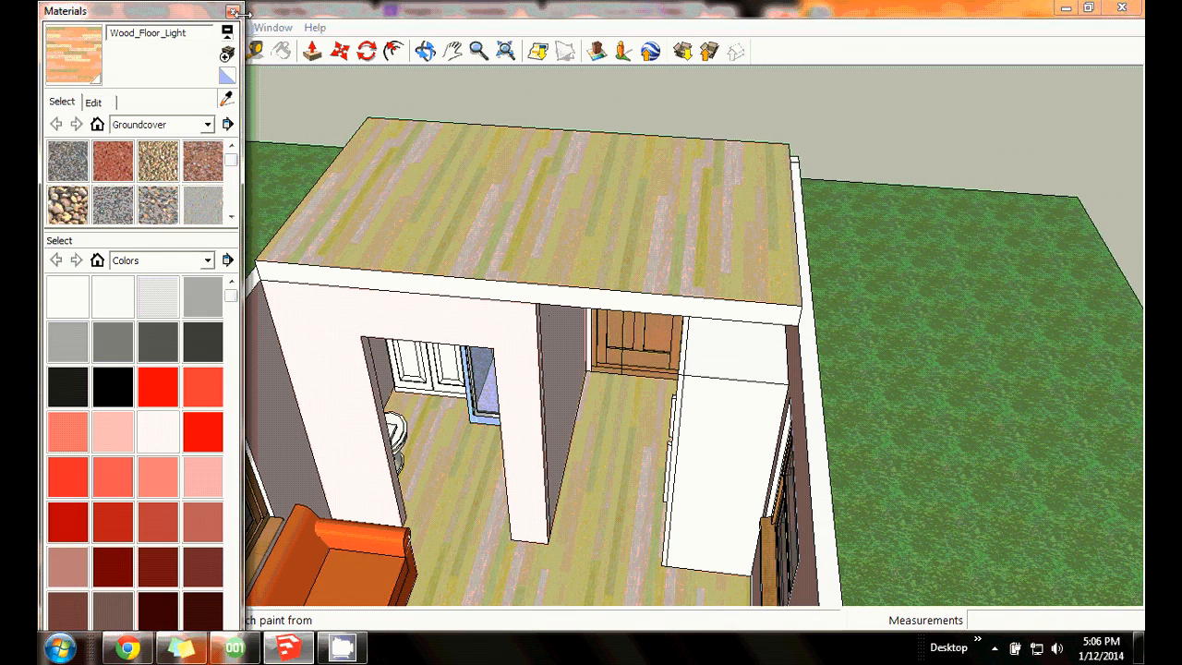
# Sample Oak2 from the interior door and paint the slab's living-area edge and one adjoining side edge with it.
pyautogui.click(640, 323)
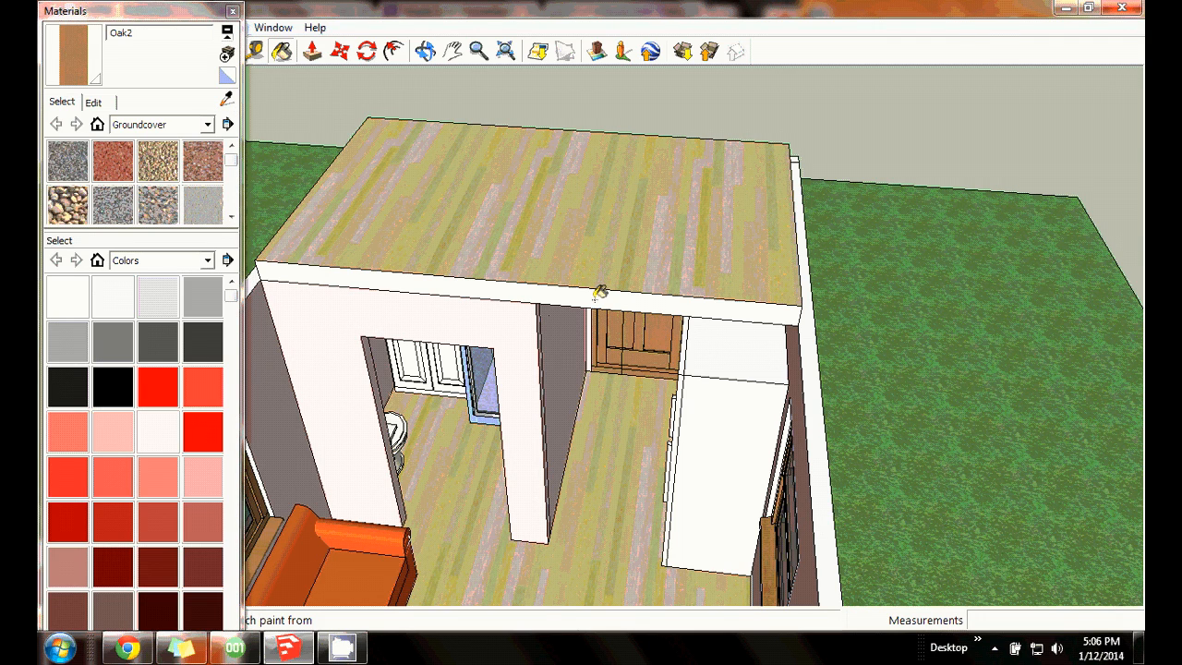
pyautogui.click(598, 291)
pyautogui.click(423, 51)
pyautogui.keyDown('shift'); pyautogui.moveTo(902, 264); pyautogui.dragTo(455, 260); pyautogui.keyUp('shift')
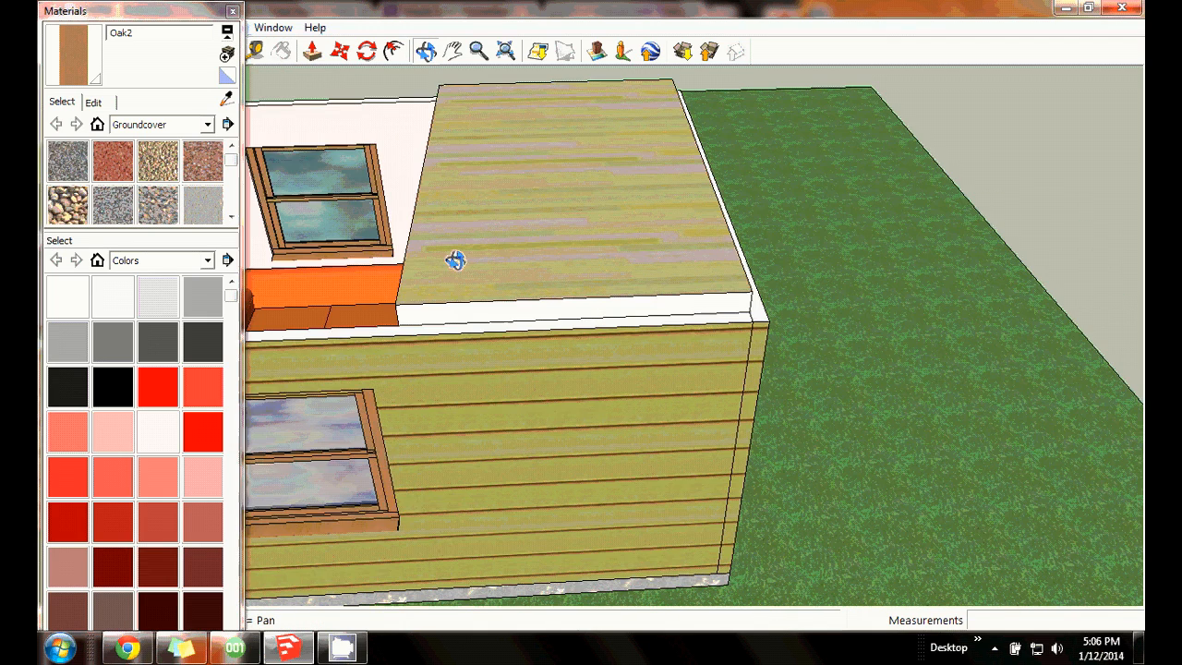
pyautogui.click(281, 51)
pyautogui.click(482, 307)
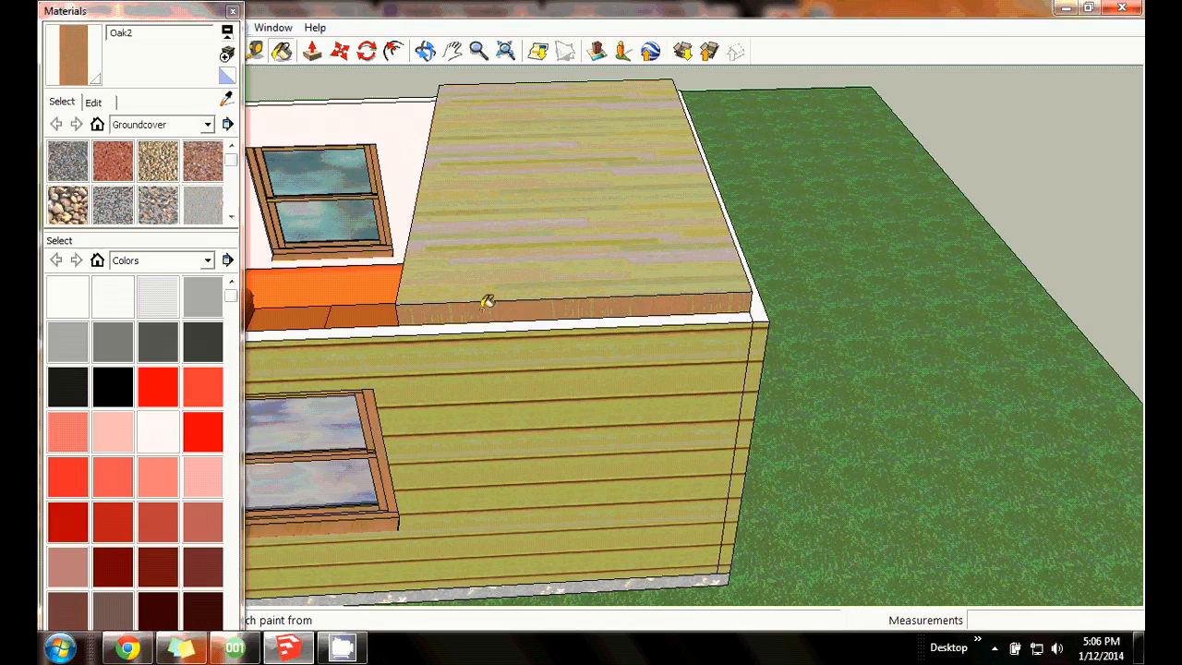
# Paint the slab's edge above the rear door wall and its remaining side edge with Oak2, and close the materials.
pyautogui.press('o')
pyautogui.moveTo(705, 178); pyautogui.dragTo(290, 190)
pyautogui.click(283, 51)
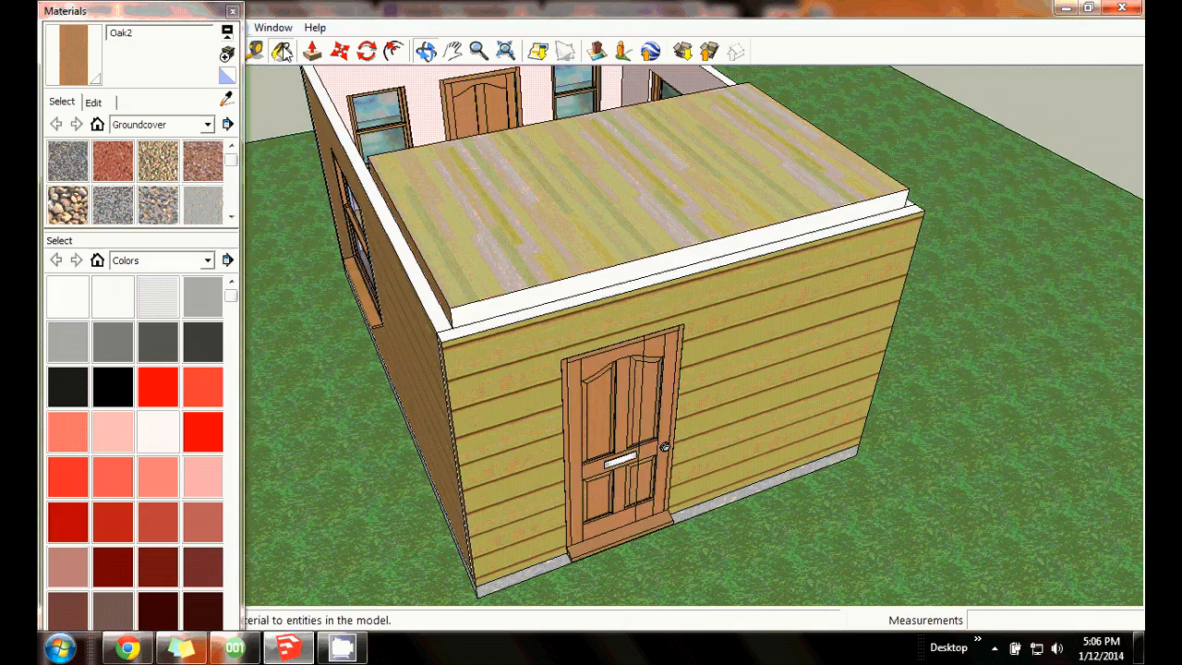
pyautogui.click(604, 275)
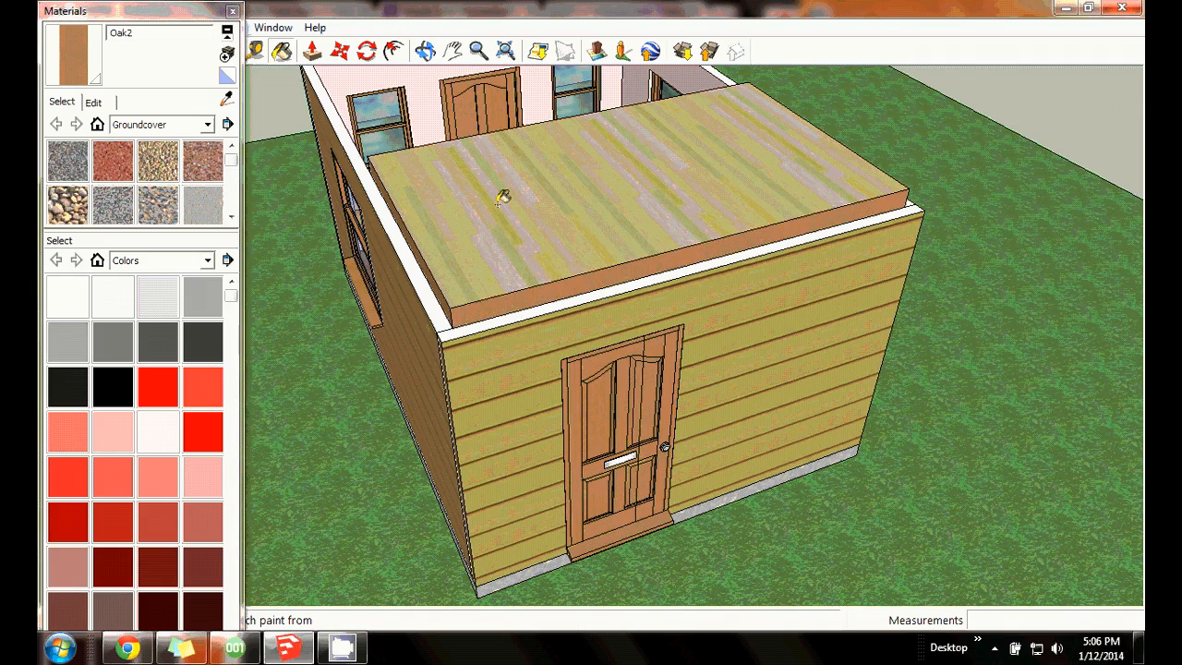
pyautogui.click(432, 50)
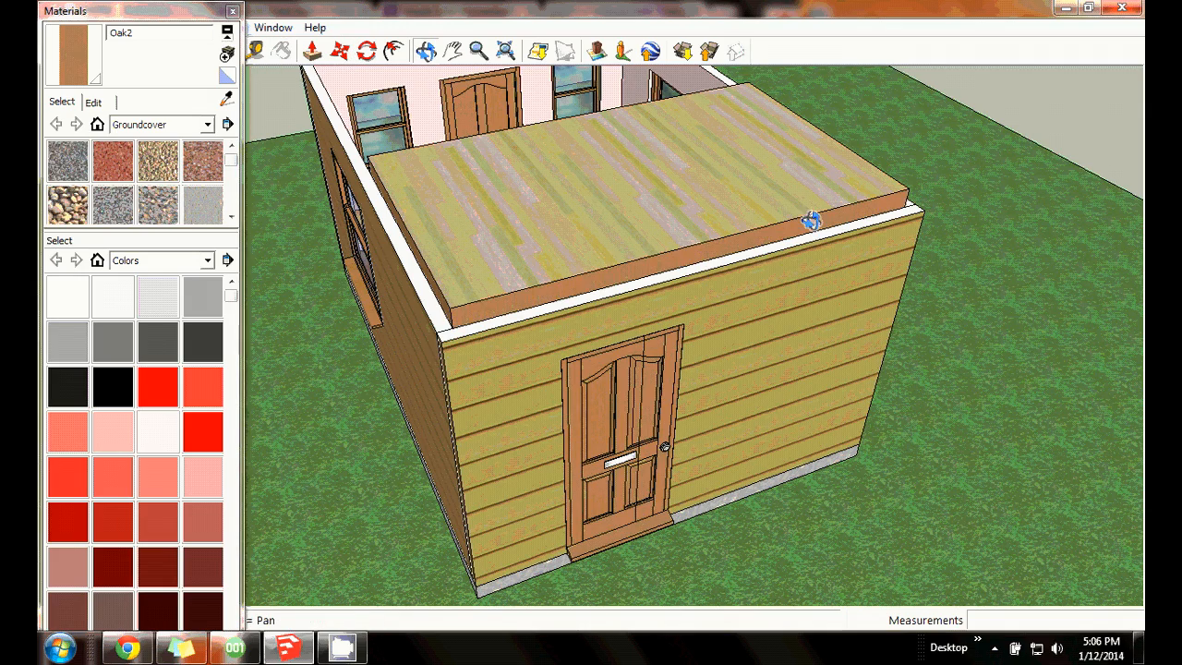
pyautogui.moveTo(813, 221); pyautogui.dragTo(517, 237)
pyautogui.moveTo(776, 235); pyautogui.dragTo(526, 251)
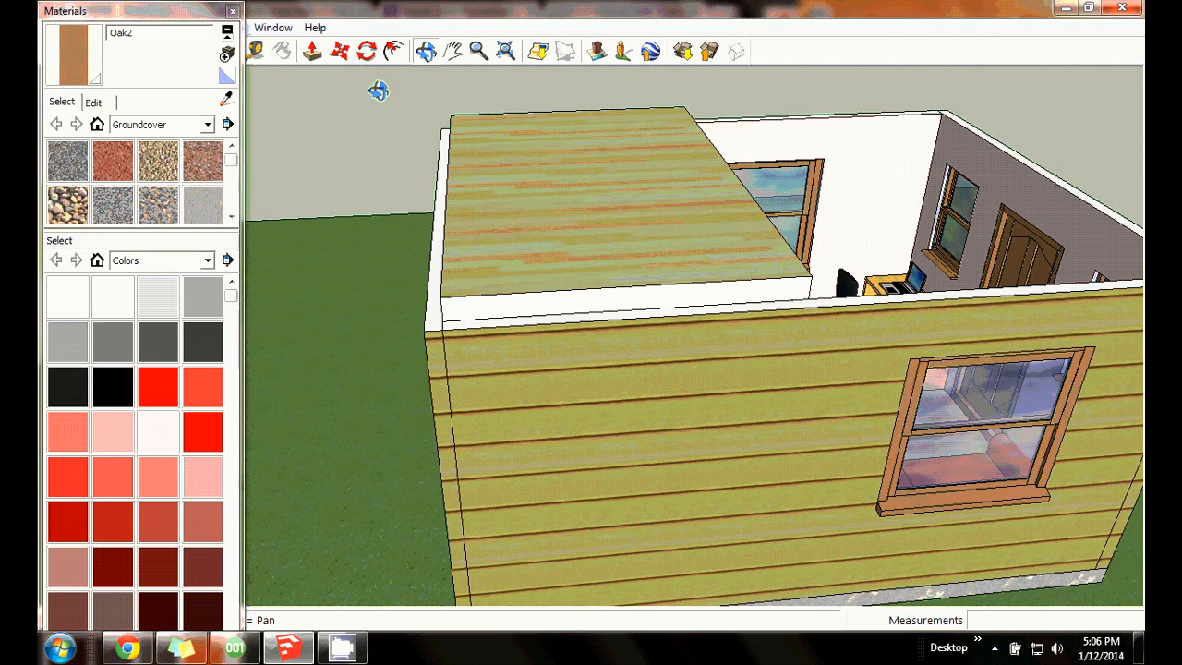
pyautogui.click(282, 52)
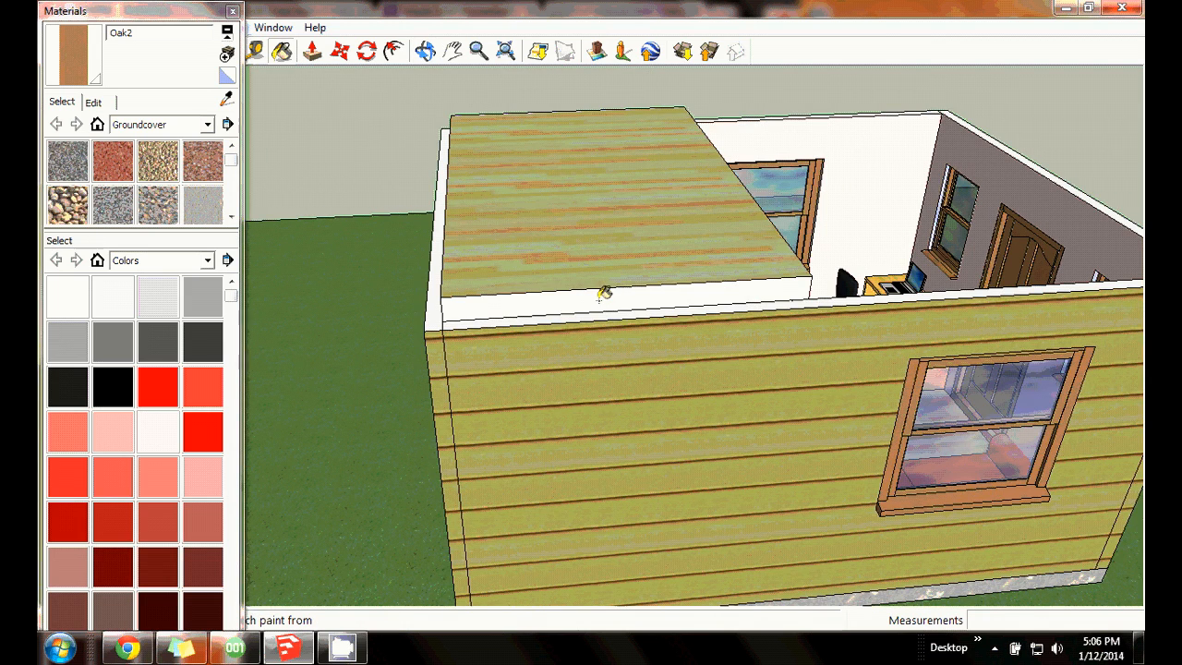
pyautogui.click(604, 292)
pyautogui.click(231, 10)
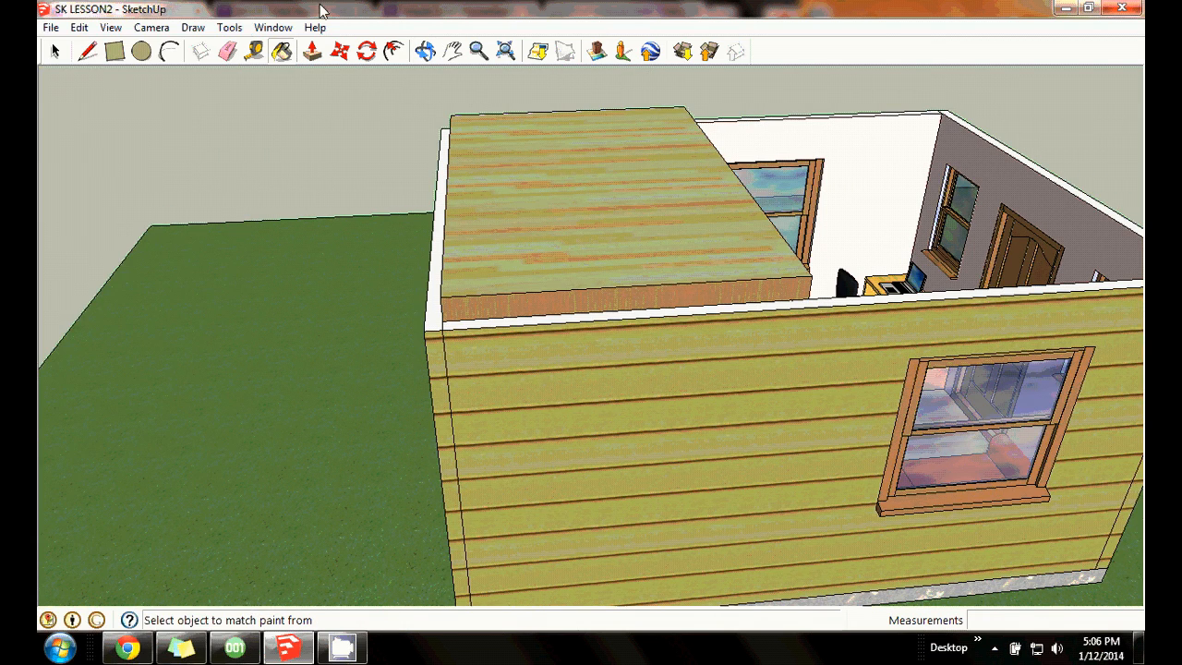
# Unhide all hidden geometry in the model to bring back the roof.
pyautogui.click(456, 56)
pyautogui.moveTo(578, 83)
pyautogui.mouseDown()
pyautogui.moveTo(199, 87)
pyautogui.moveTo(580, 90)
pyautogui.mouseUp()
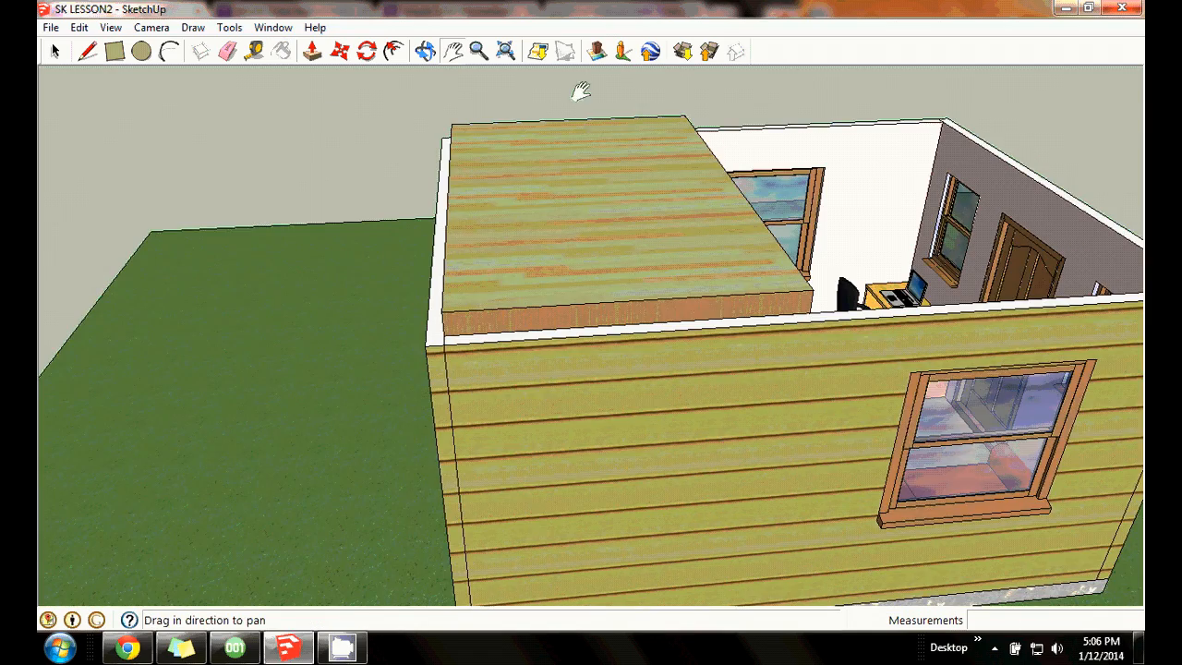
pyautogui.click(424, 51)
pyautogui.moveTo(1043, 305); pyautogui.dragTo(501, 195)
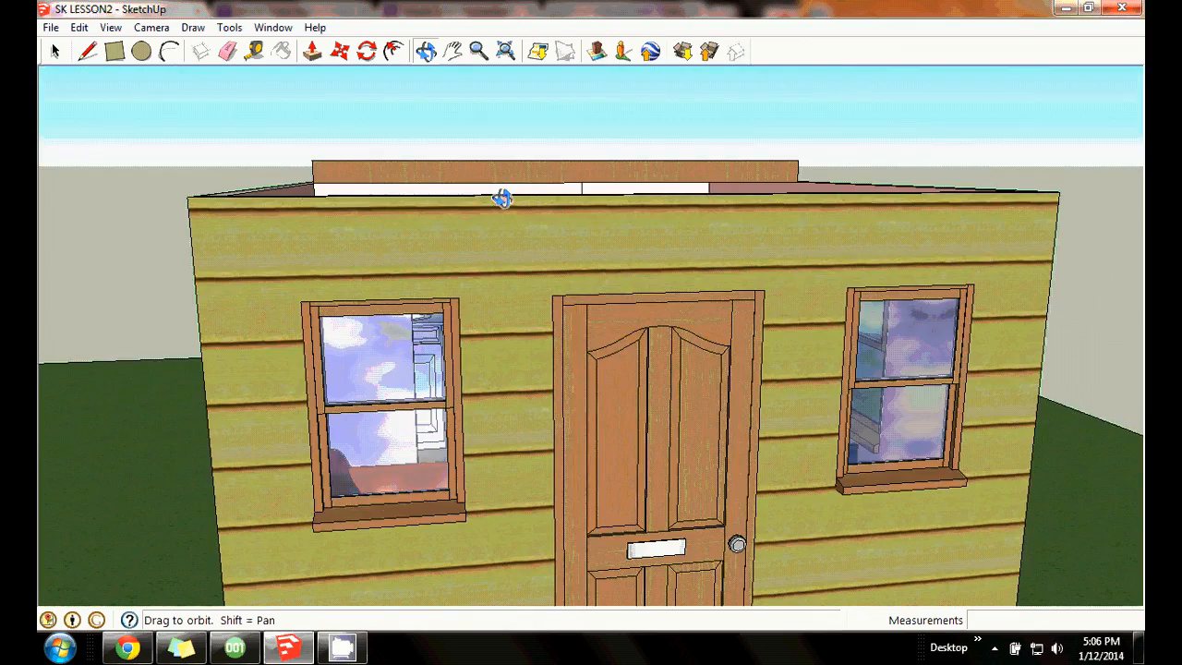
pyautogui.moveTo(767, 221); pyautogui.dragTo(614, 161)
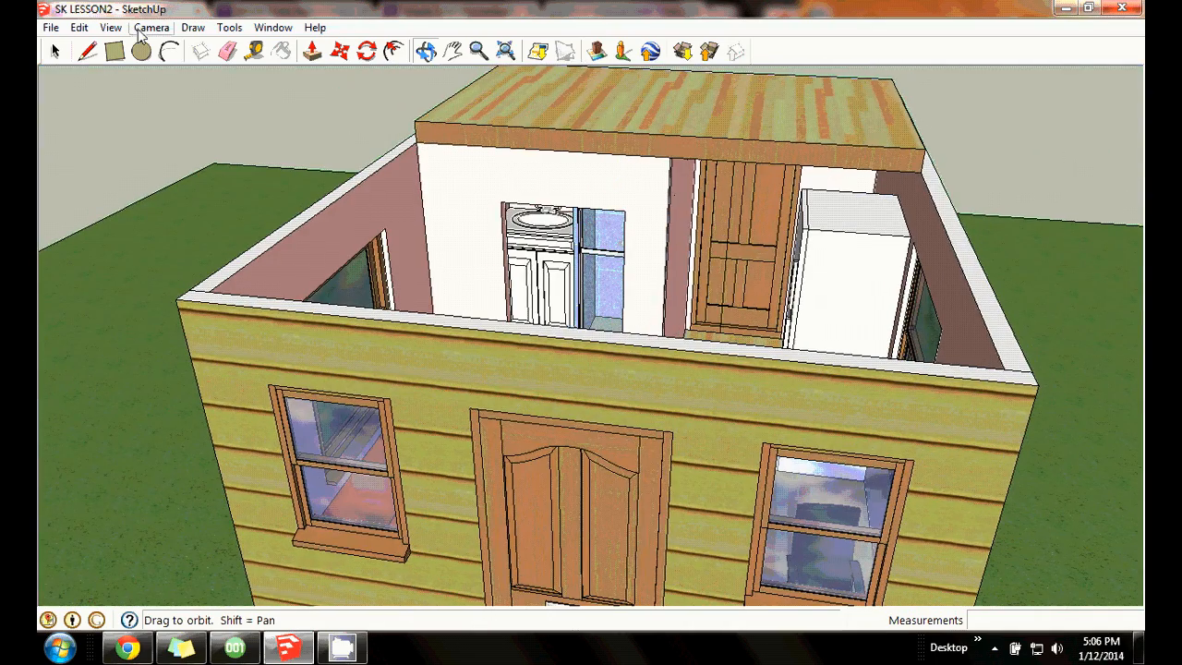
pyautogui.click(81, 27)
pyautogui.moveTo(169, 277)
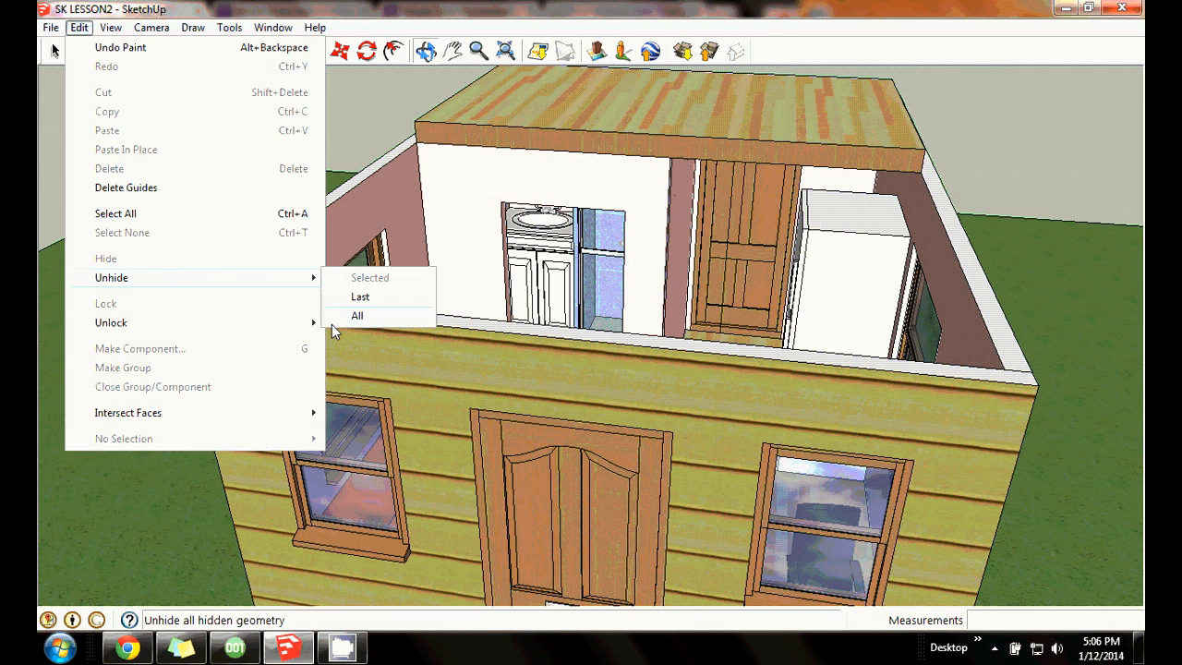
pyautogui.click(348, 323)
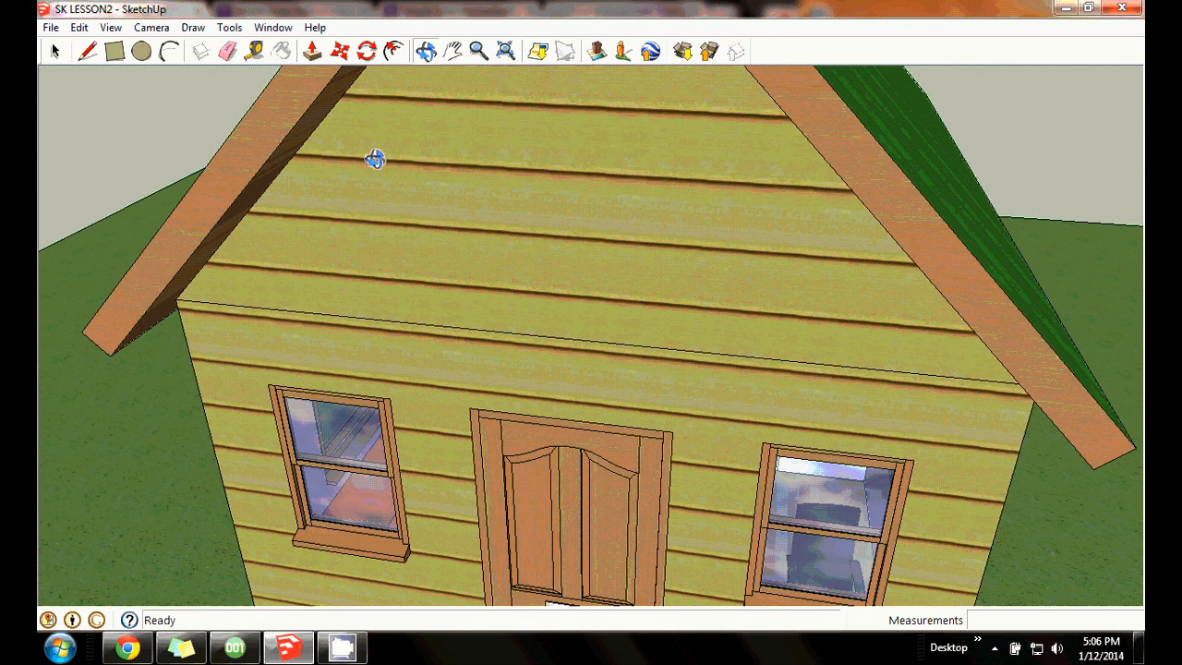
# Open the roof component for editing, hide one of its green sloping roof faces, and close the component.
pyautogui.click(56, 51)
pyautogui.click(485, 199)
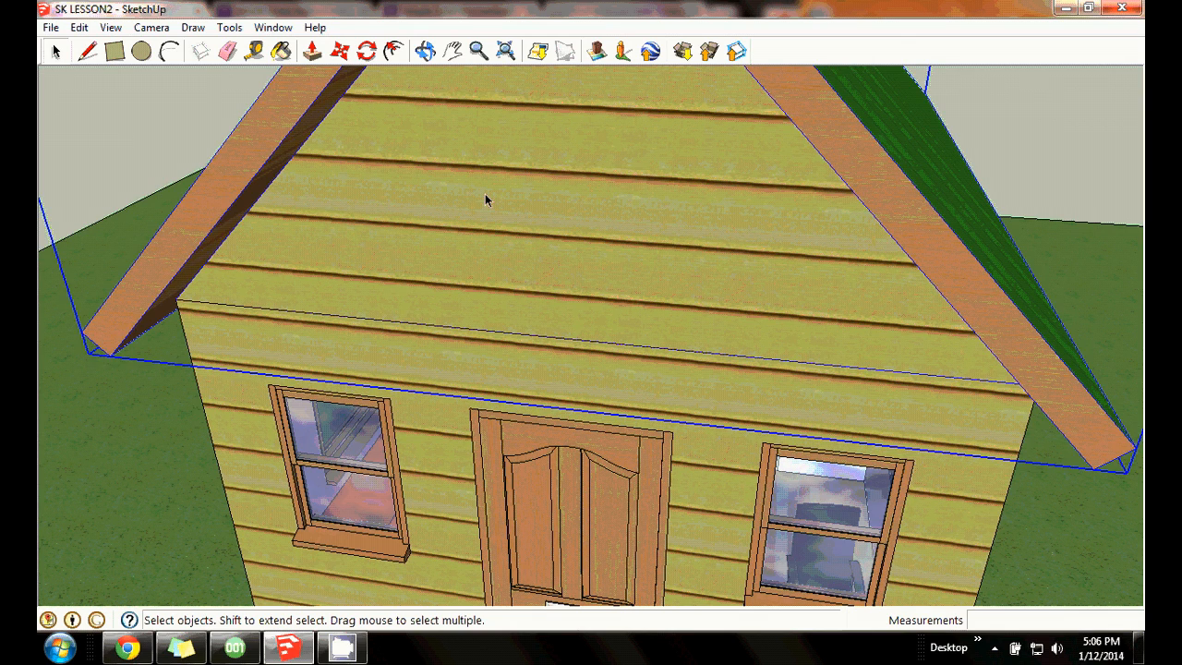
pyautogui.click(425, 52)
pyautogui.moveTo(763, 201); pyautogui.dragTo(522, 216)
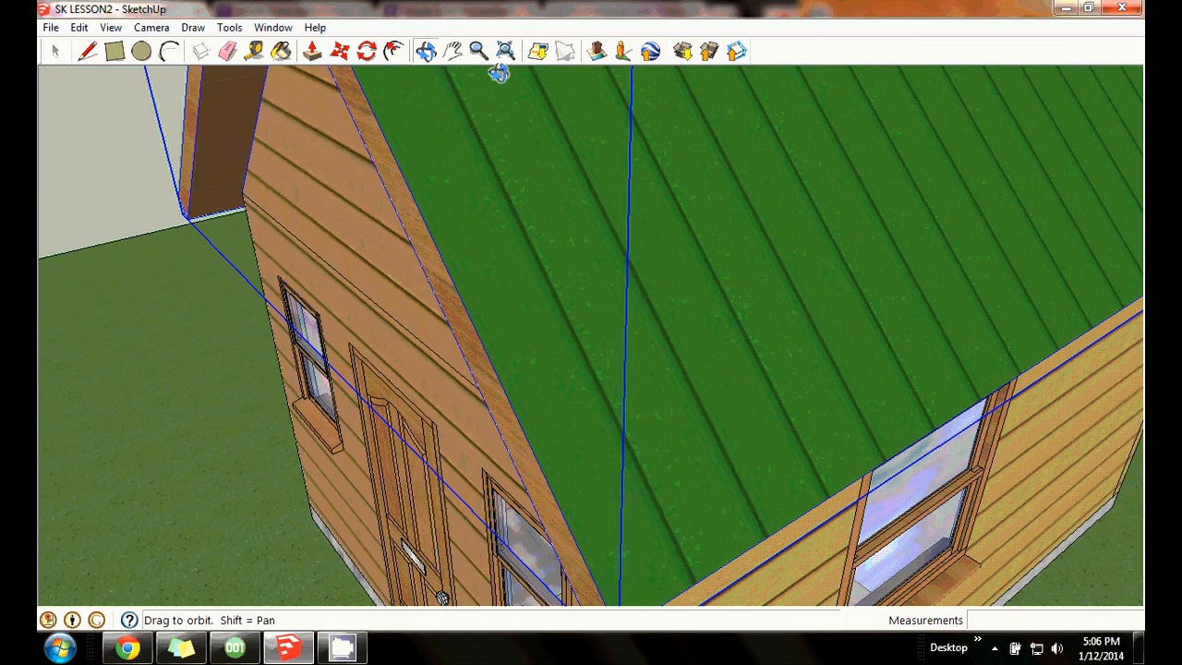
pyautogui.click(478, 51)
pyautogui.moveTo(585, 127); pyautogui.dragTo(561, 420)
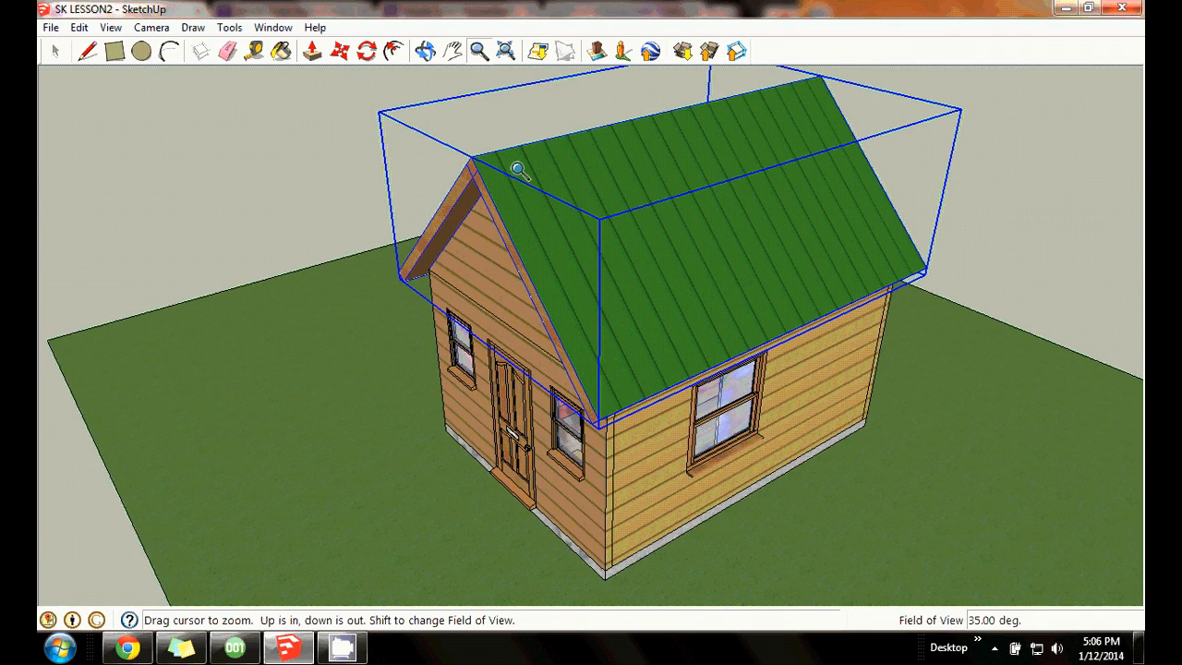
pyautogui.click(55, 53)
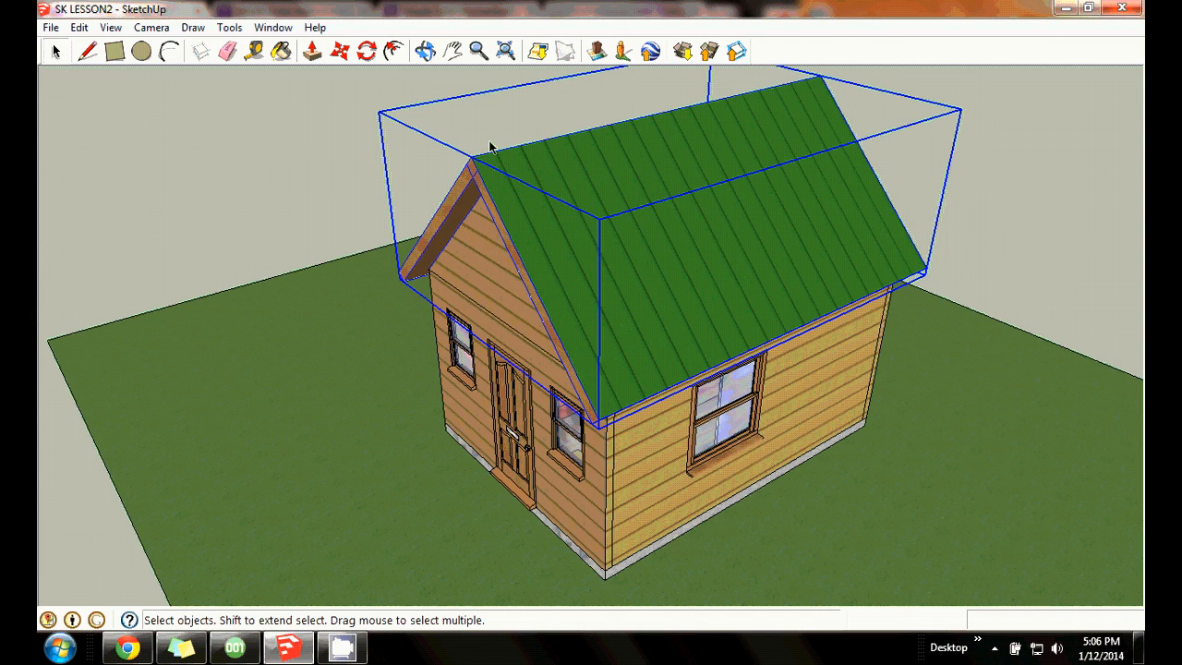
pyautogui.rightClick(496, 169)
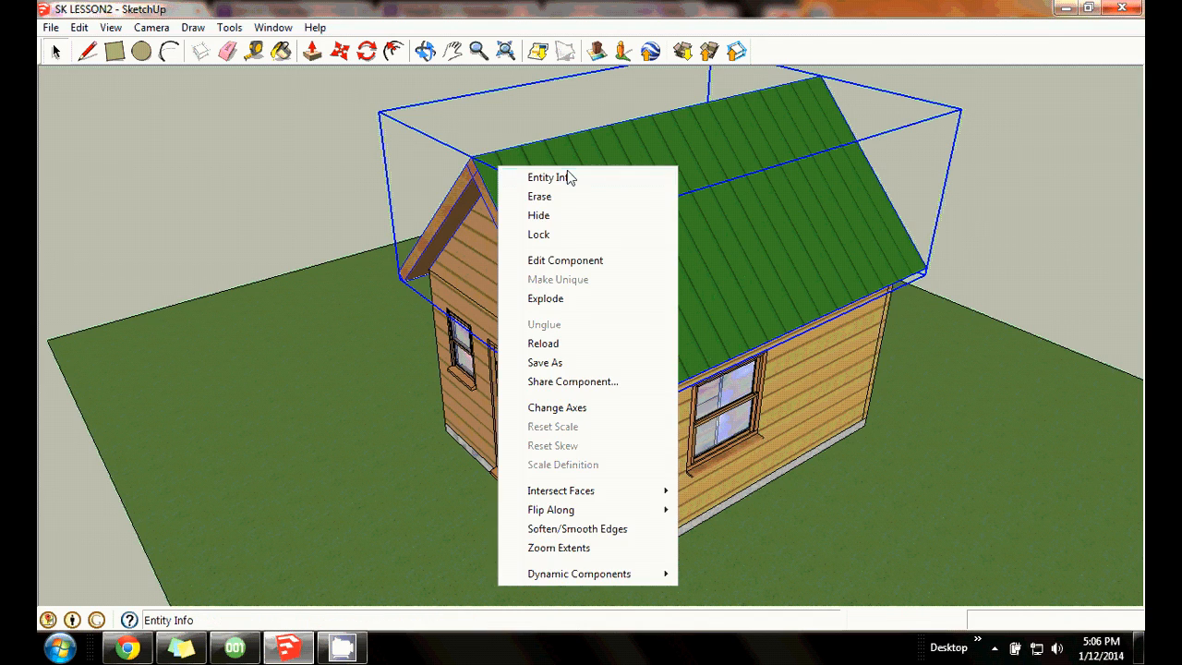
pyautogui.click(576, 263)
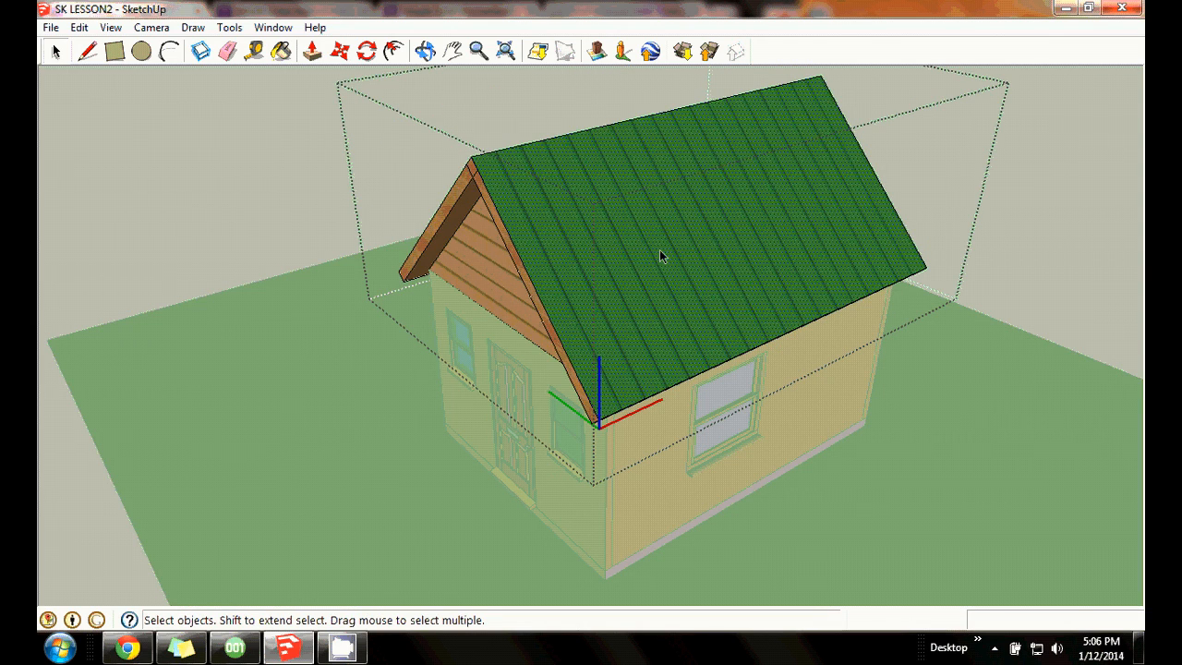
pyautogui.rightClick(659, 249)
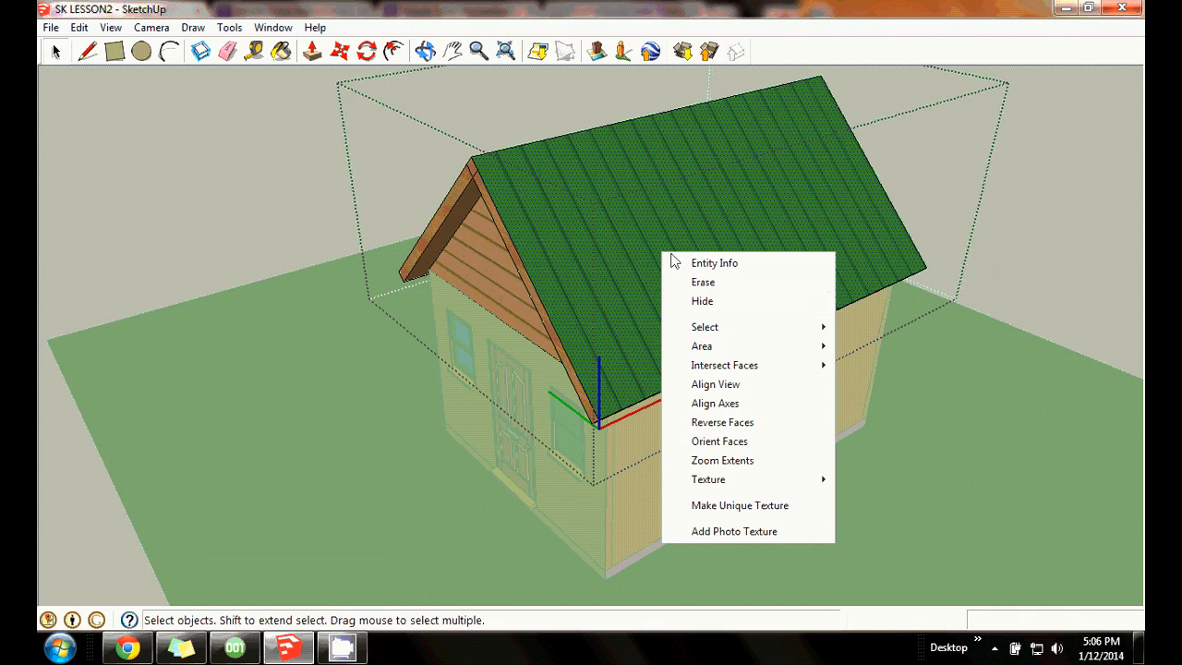
pyautogui.click(704, 303)
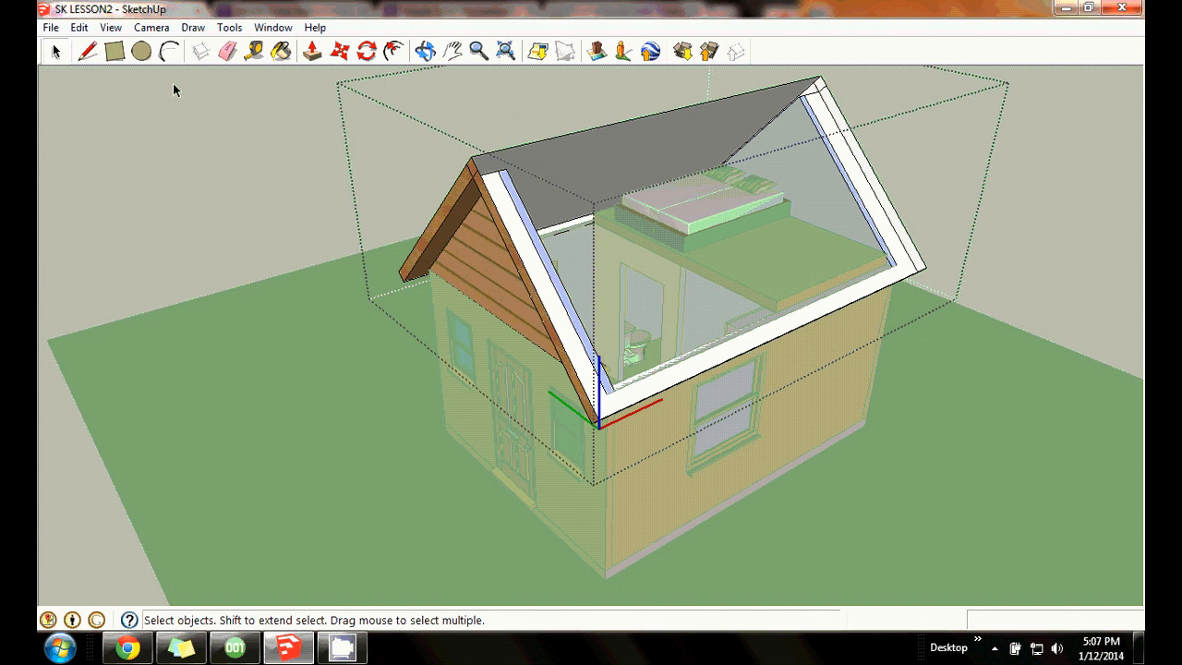
pyautogui.click(154, 110)
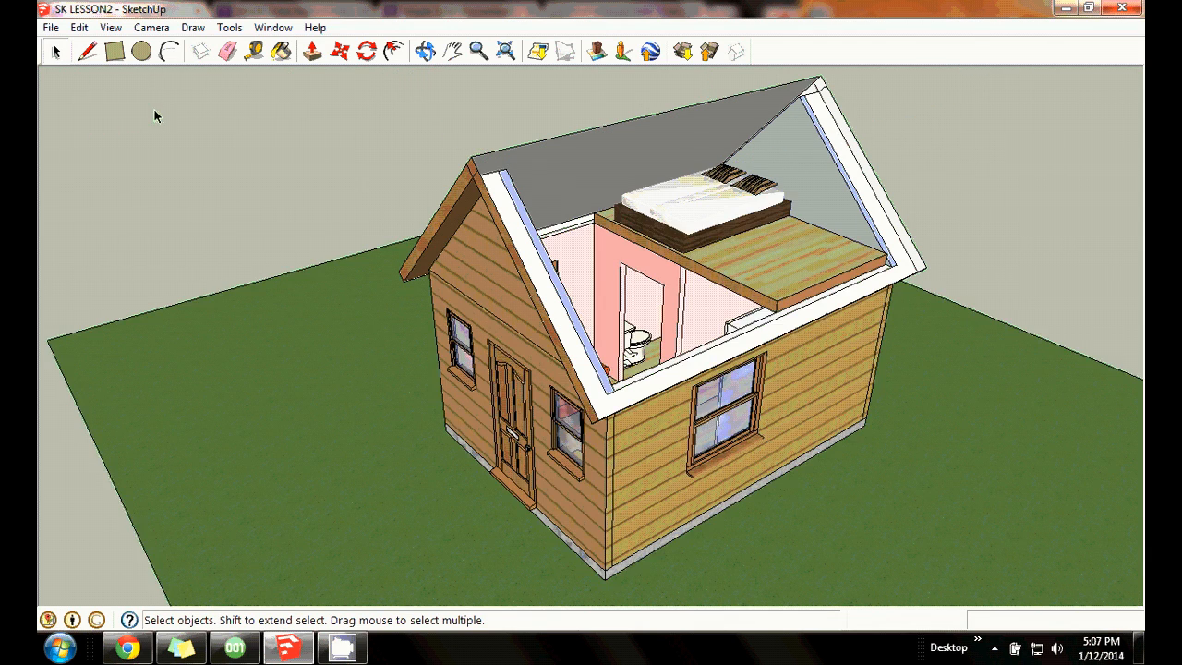
# Examine the loft with its bed and the living area through the open roof from several sides, then show the whole house.
pyautogui.click(425, 50)
pyautogui.moveTo(258, 231); pyautogui.dragTo(504, 207)
pyautogui.moveTo(728, 243)
pyautogui.mouseDown()
pyautogui.moveTo(451, 200)
pyautogui.moveTo(884, 231)
pyautogui.moveTo(637, 348)
pyautogui.moveTo(970, 277)
pyautogui.moveTo(674, 205)
pyautogui.moveTo(736, 254)
pyautogui.mouseUp()
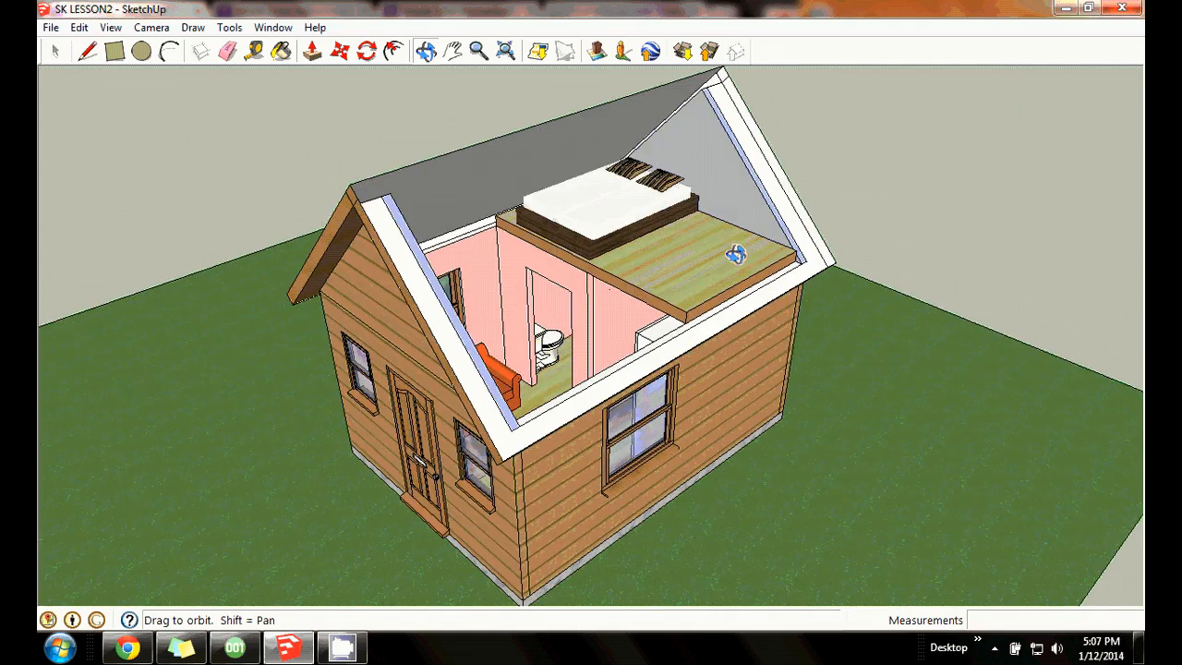
pyautogui.moveTo(564, 229); pyautogui.dragTo(451, 326)
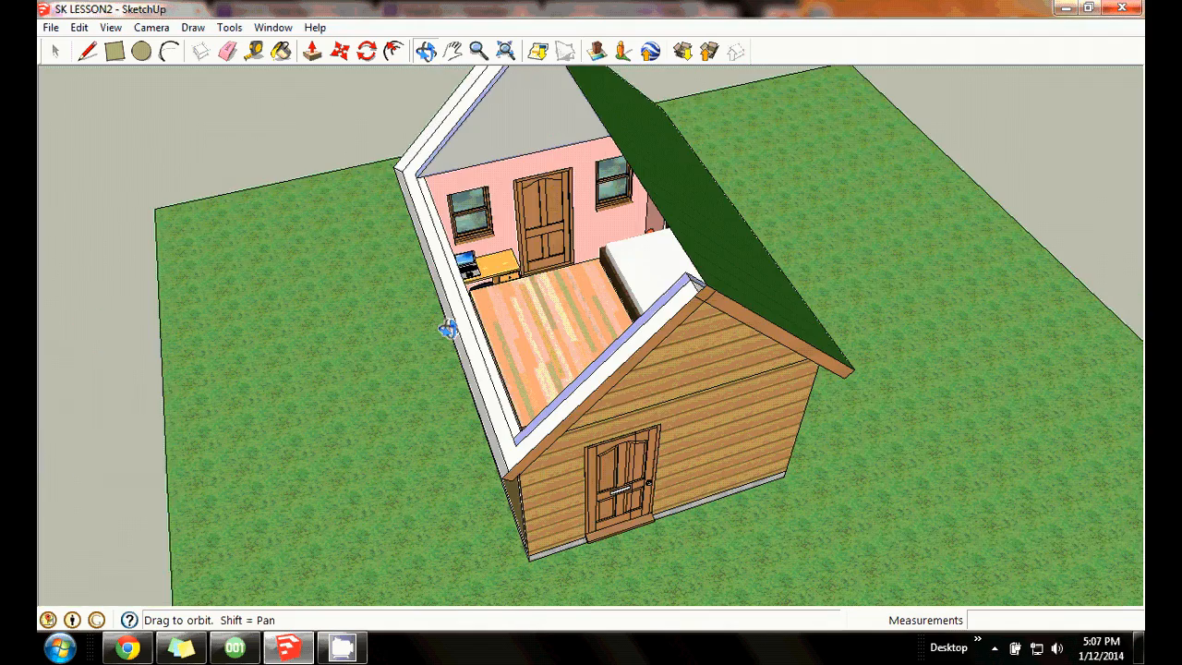
pyautogui.moveTo(514, 265); pyautogui.dragTo(810, 259)
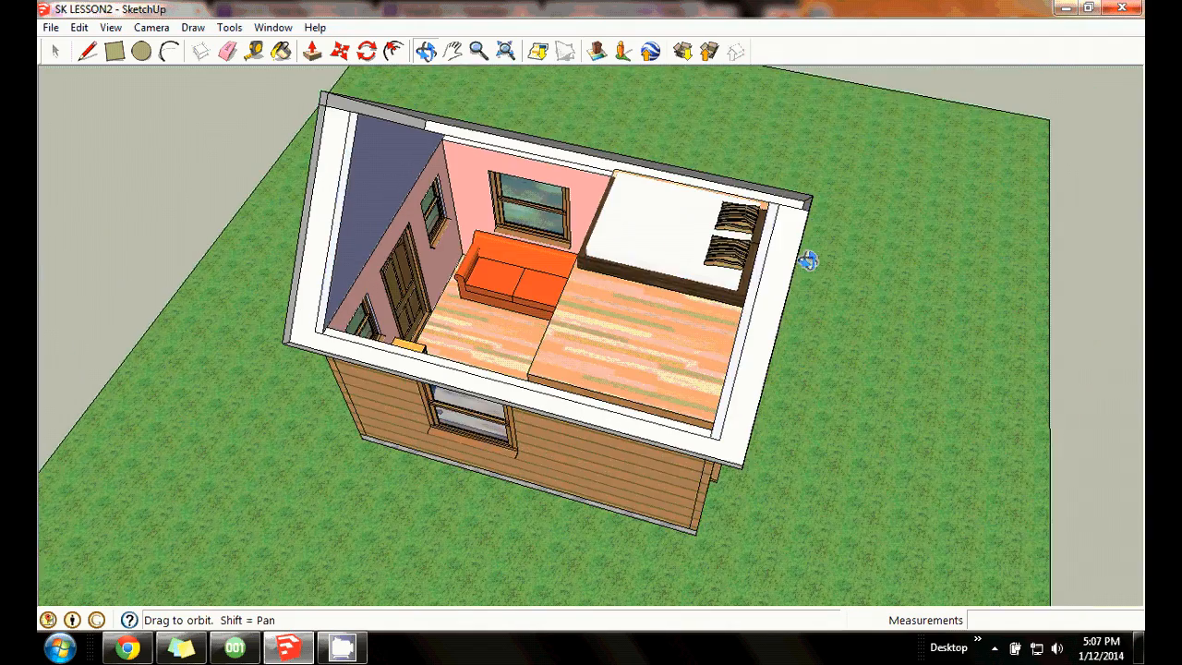
pyautogui.click(478, 53)
pyautogui.moveTo(448, 314); pyautogui.dragTo(481, 151)
pyautogui.scroll(-1, 481, 151)
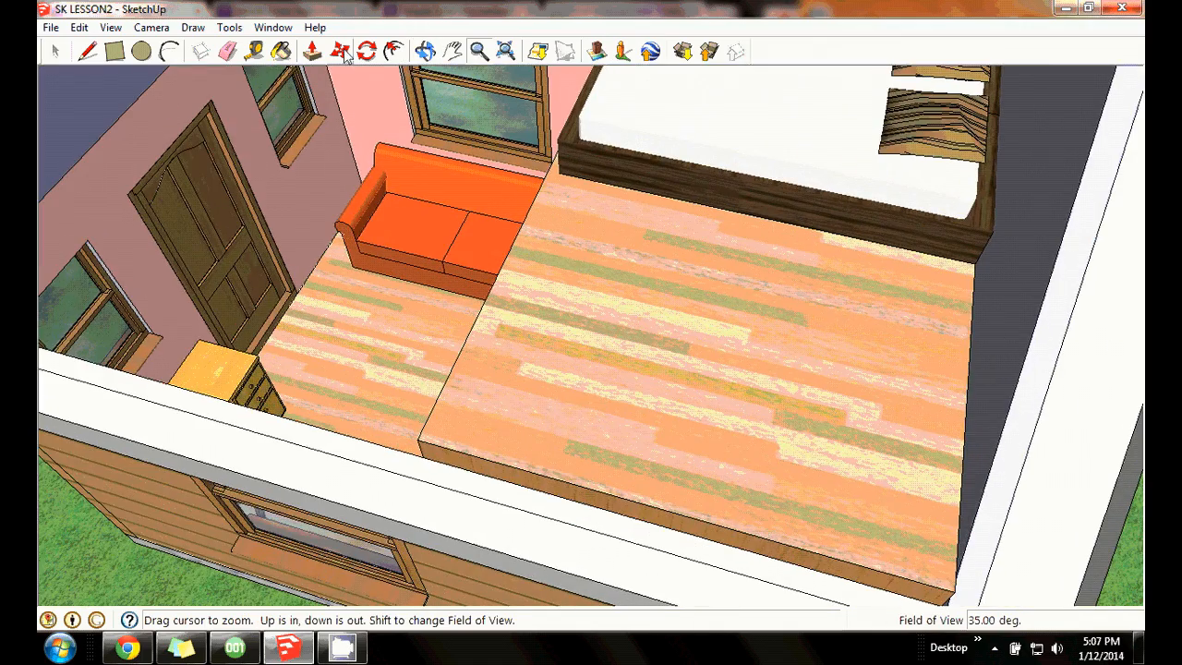
pyautogui.click(425, 51)
pyautogui.moveTo(273, 209); pyautogui.dragTo(164, 269)
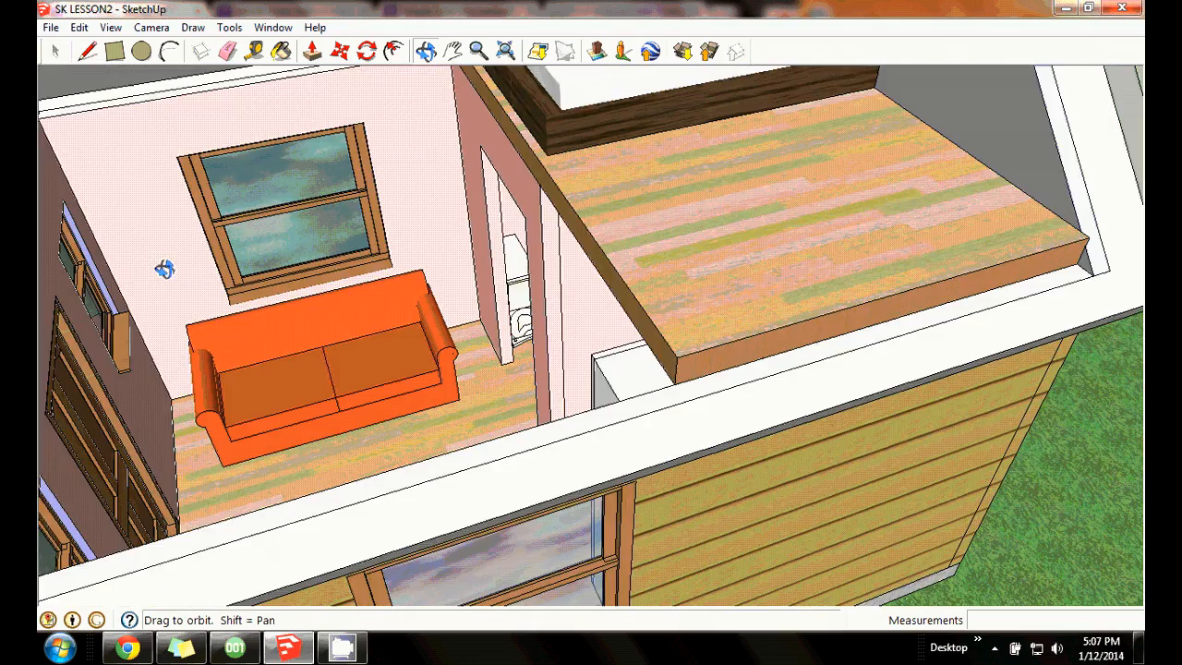
pyautogui.click(480, 51)
pyautogui.click(505, 51)
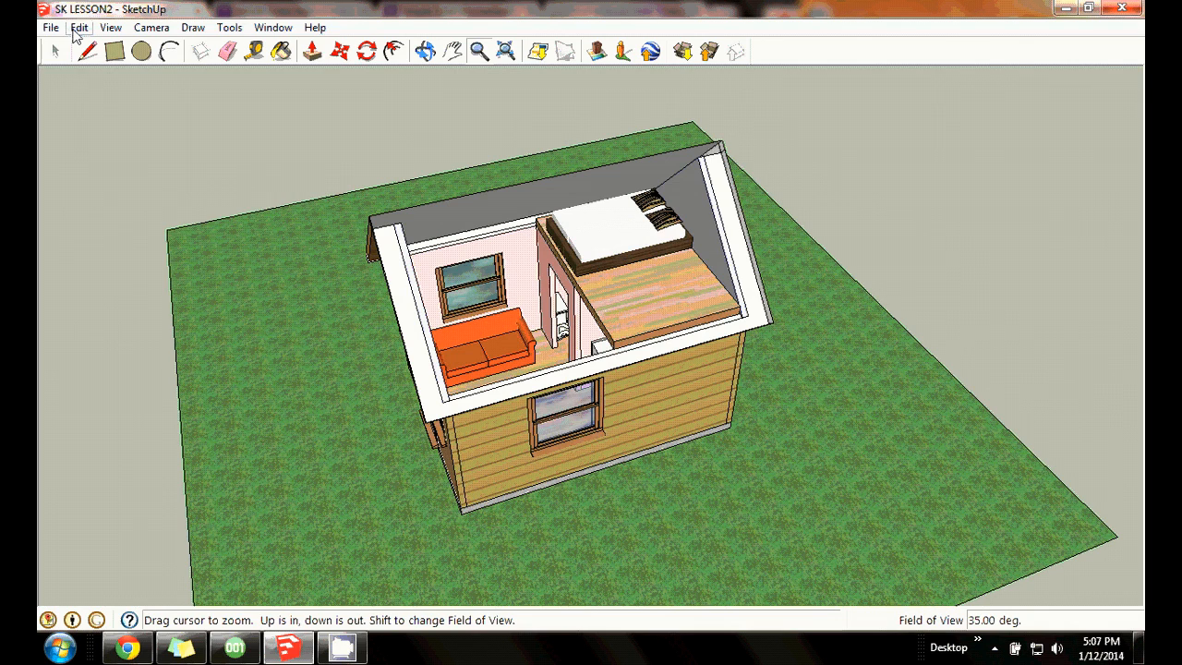
# Undo closing the roof component and hiding its green face, and close the component again.
pyautogui.click(79, 29)
pyautogui.click(120, 47)
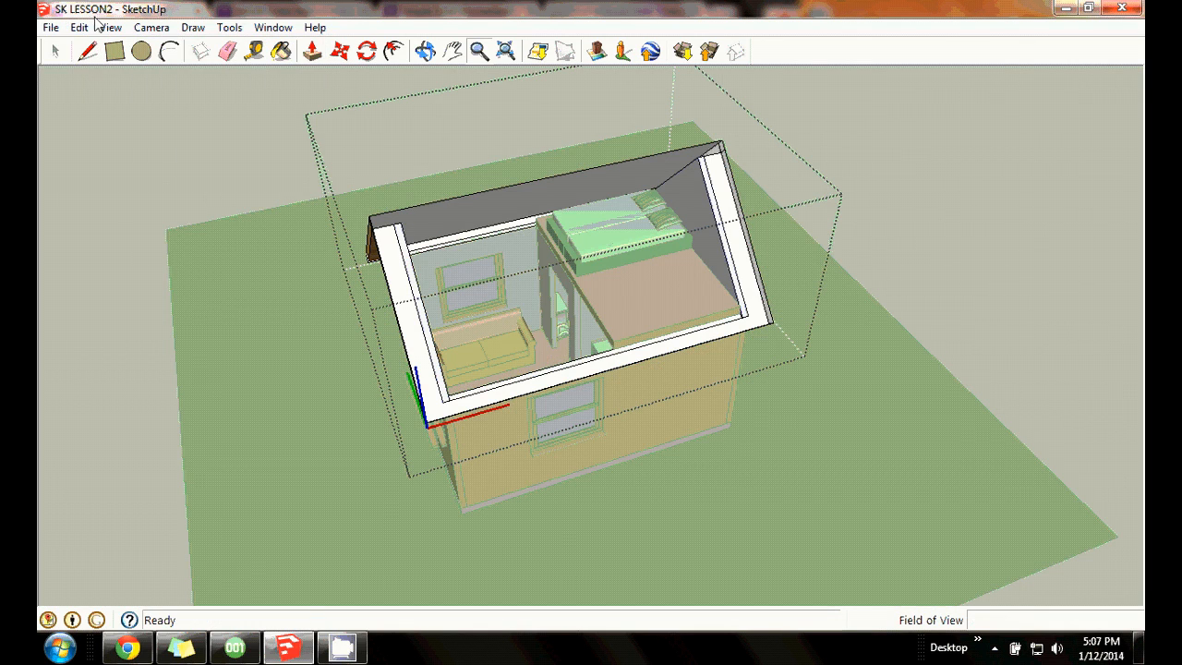
pyautogui.click(79, 28)
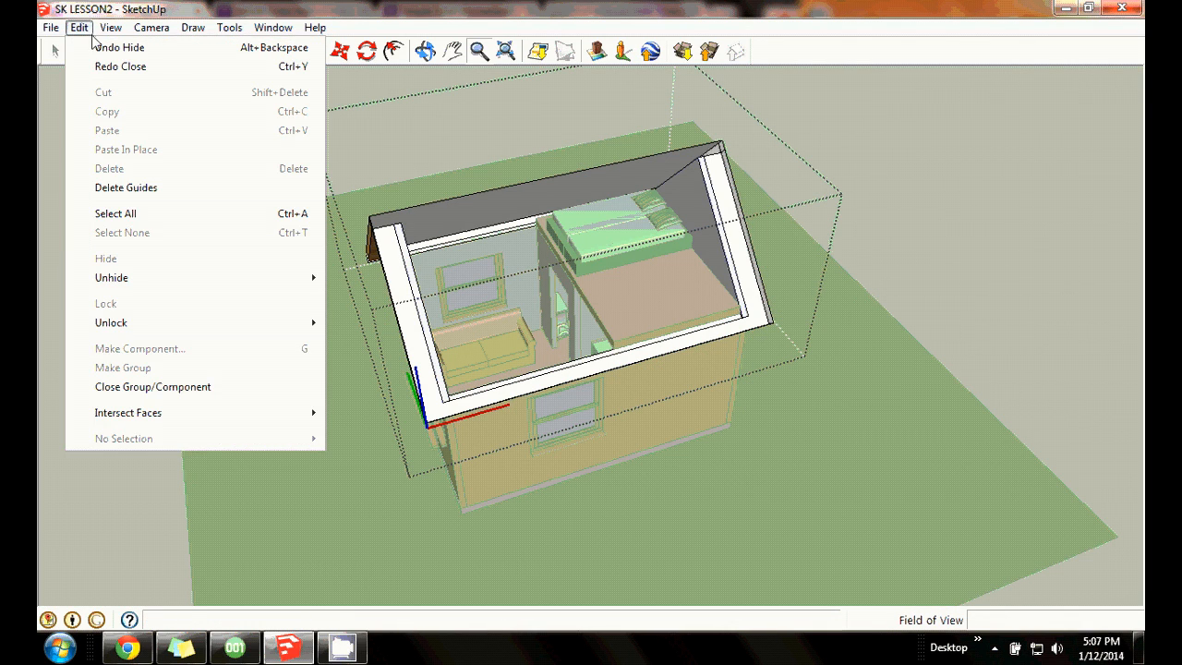
pyautogui.click(103, 46)
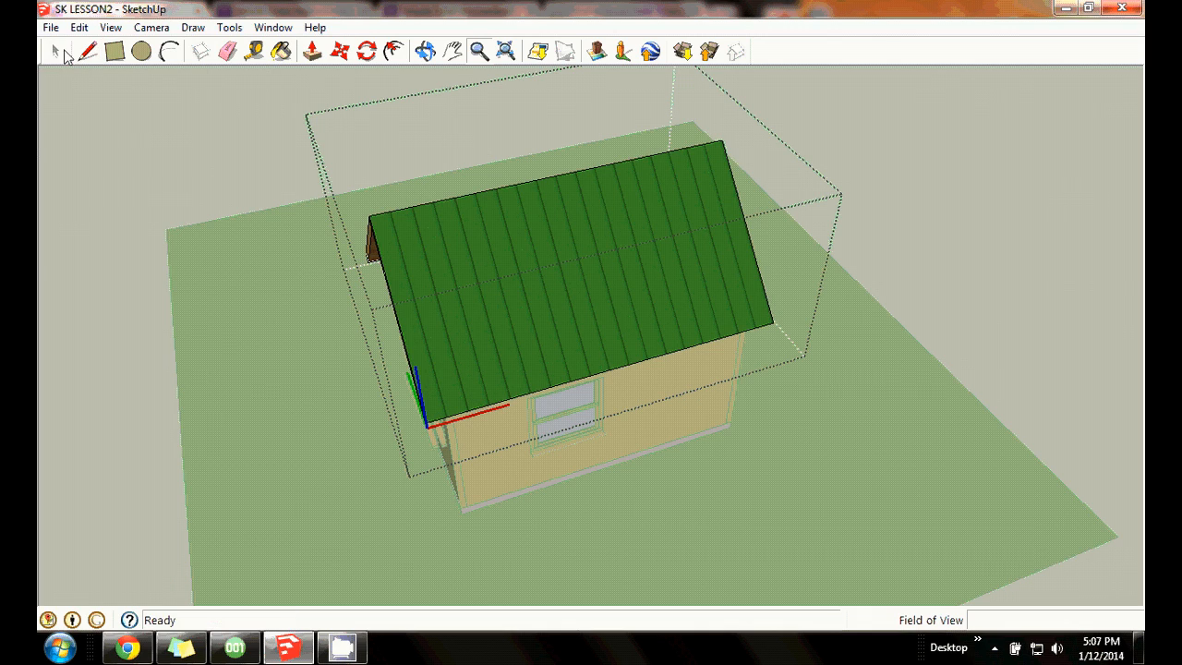
pyautogui.click(55, 51)
pyautogui.click(174, 131)
# Inspect the exterior of the complete house from the rear door side and the neighbouring walls.
pyautogui.click(425, 51)
pyautogui.moveTo(316, 150); pyautogui.dragTo(591, 311)
pyautogui.moveTo(817, 274); pyautogui.dragTo(498, 289)
pyautogui.moveTo(625, 284); pyautogui.dragTo(419, 243)
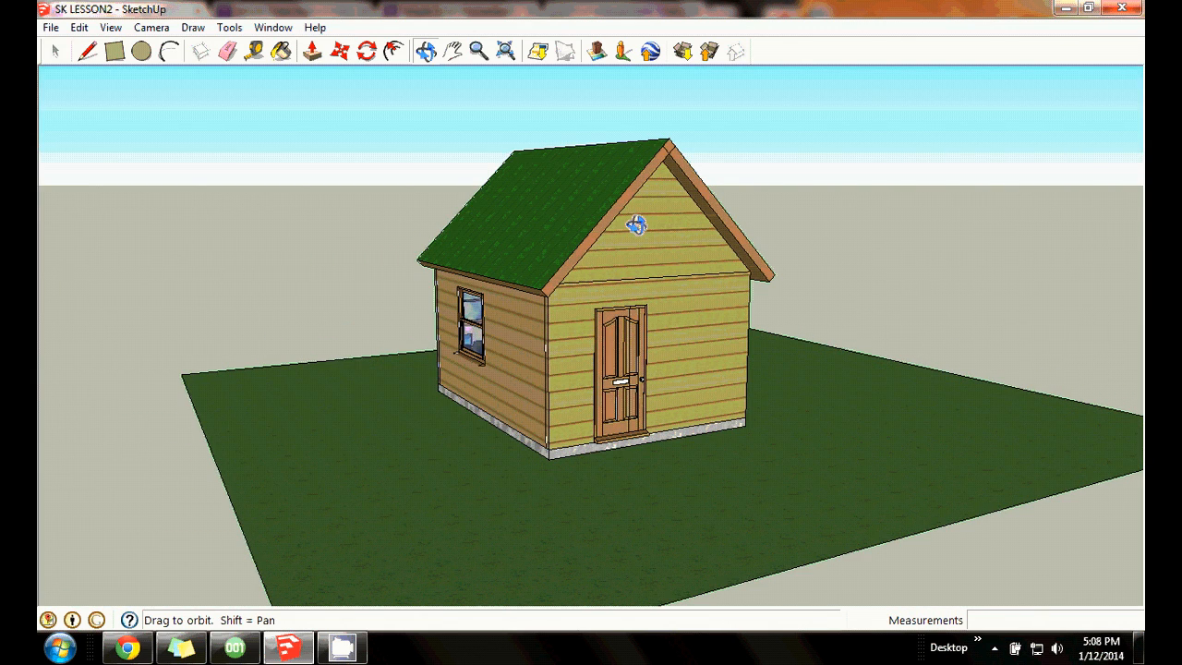
# Circle the exterior of the house from the rear door wall past the single-window side wall to the front.
pyautogui.doubleClick(664, 211)
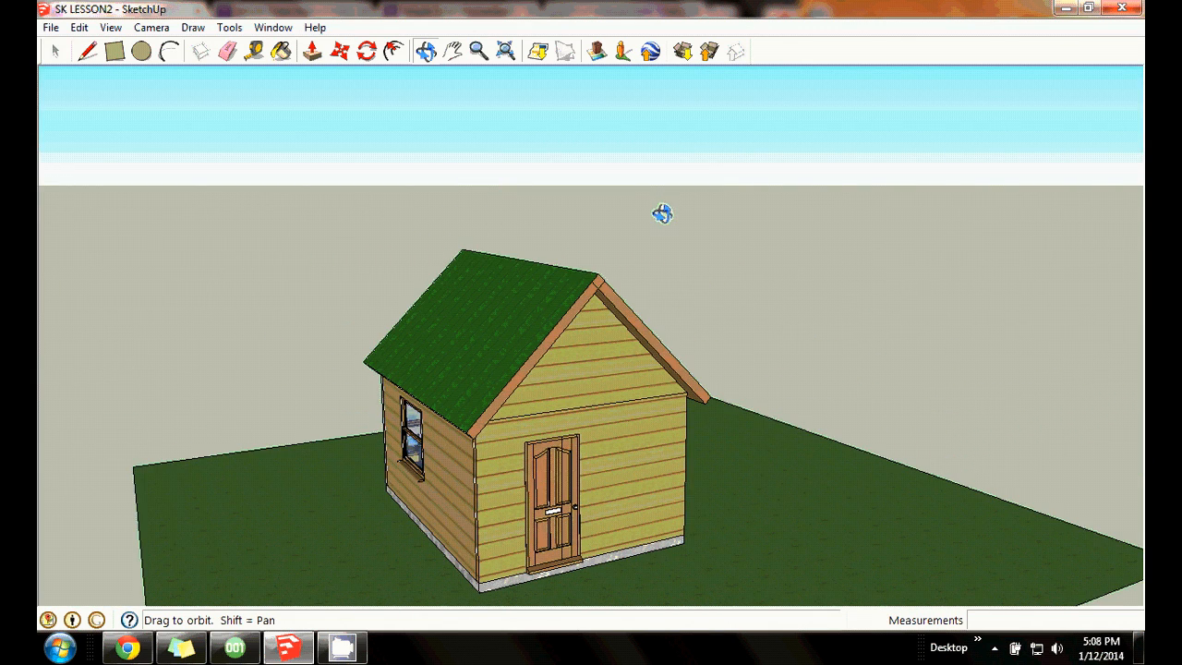
pyautogui.doubleClick(597, 344)
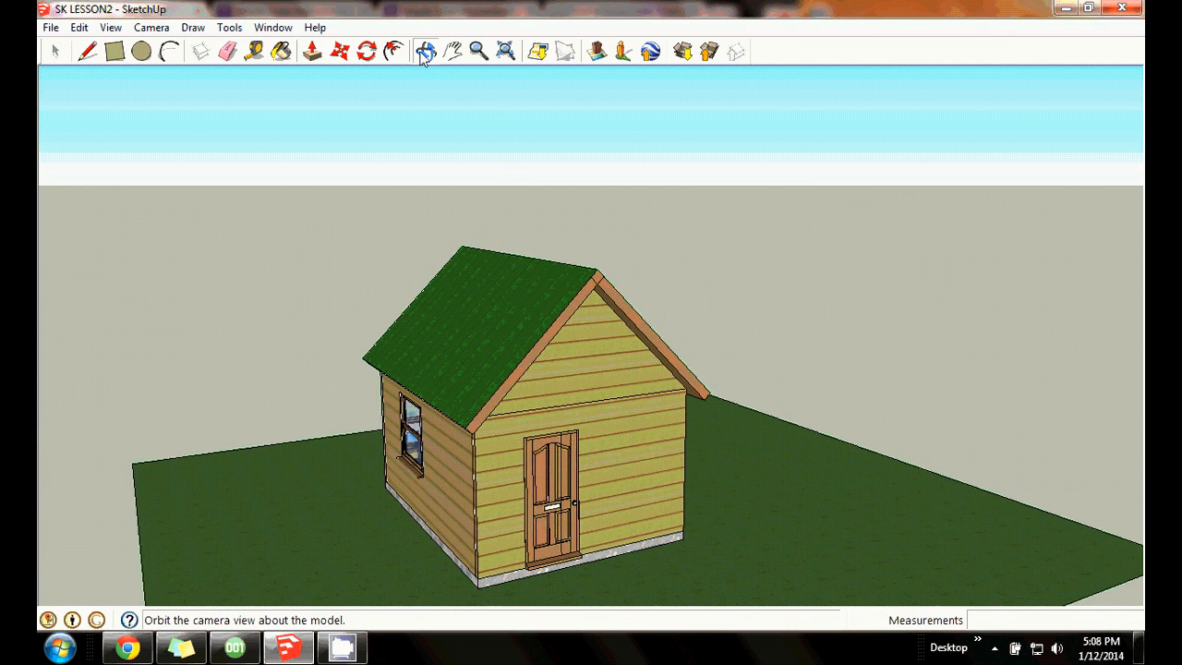
pyautogui.moveTo(517, 212); pyautogui.dragTo(431, 342)
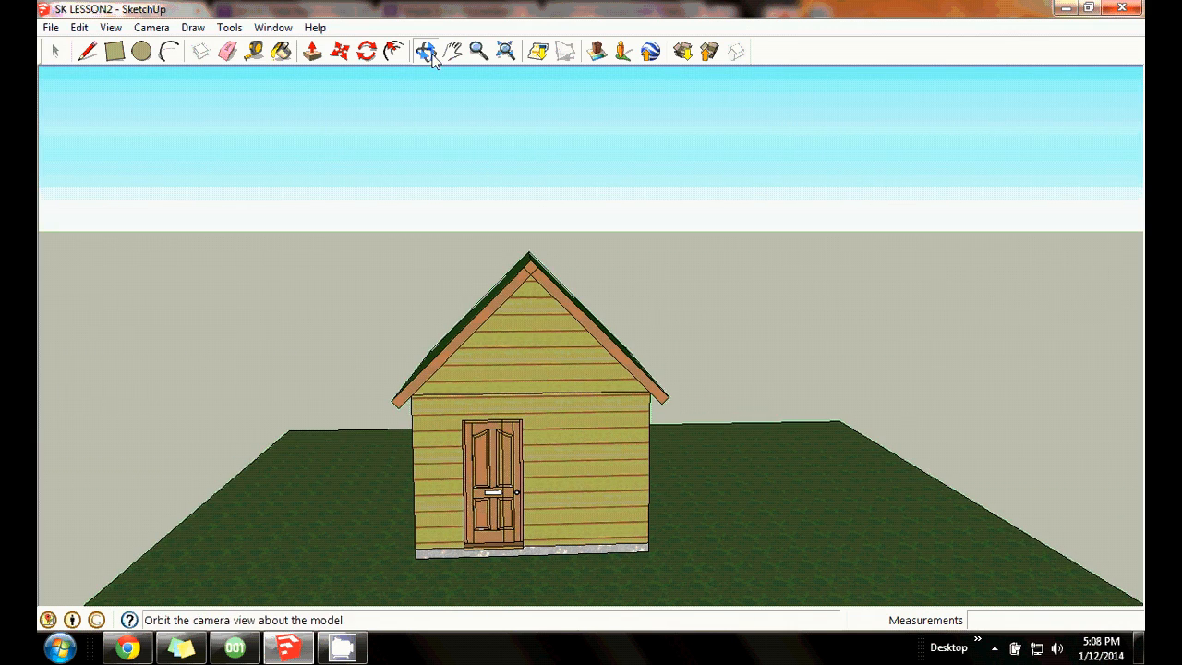
pyautogui.moveTo(619, 208); pyautogui.dragTo(266, 226)
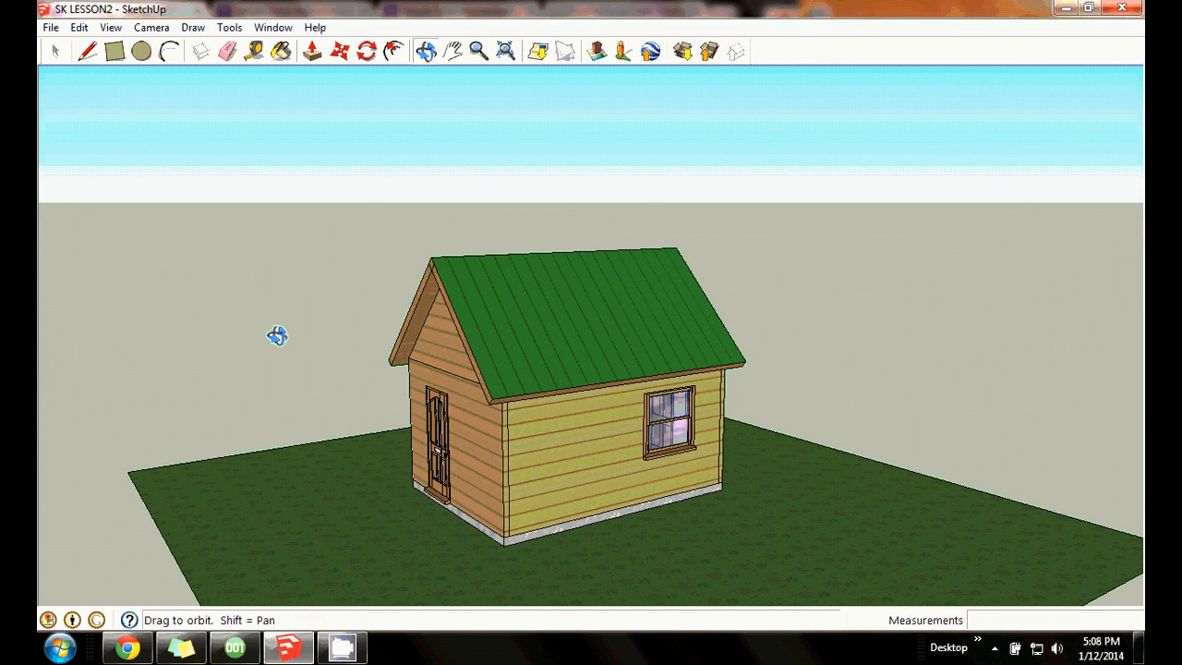
pyautogui.moveTo(274, 335); pyautogui.dragTo(821, 291)
pyautogui.moveTo(385, 323); pyautogui.dragTo(615, 285)
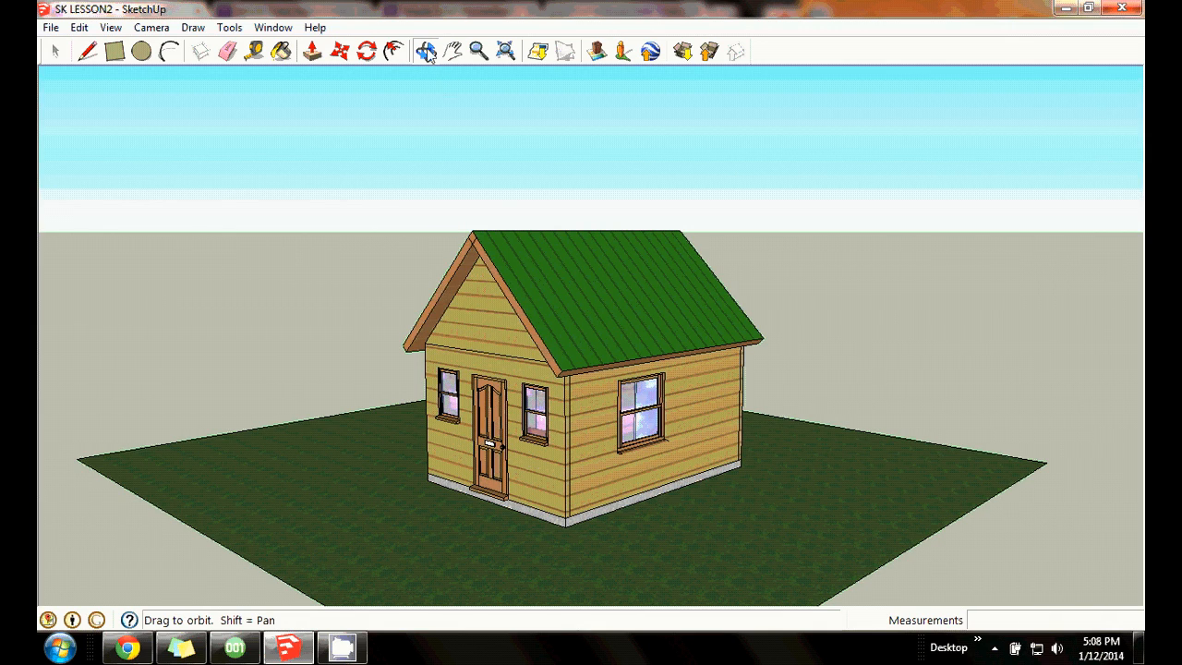
# Examine the front facade with its door and two small windows, together with both side walls and the green roof.
pyautogui.moveTo(694, 252); pyautogui.dragTo(726, 308)
pyautogui.moveTo(464, 312); pyautogui.dragTo(613, 336)
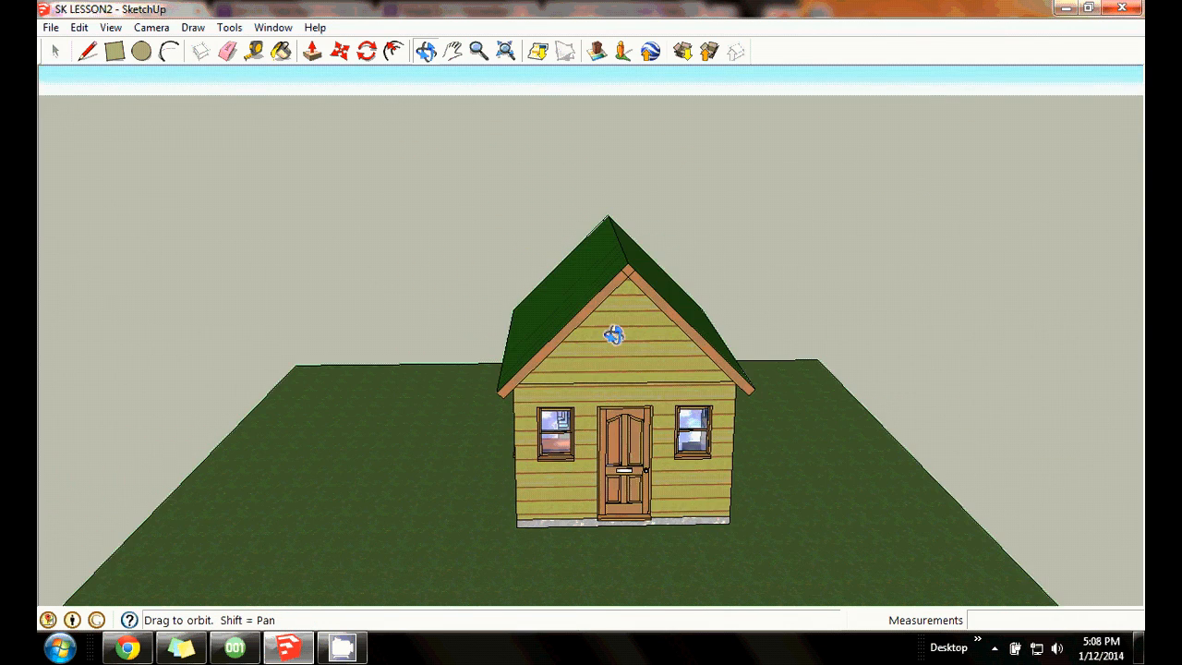
pyautogui.moveTo(804, 351); pyautogui.dragTo(669, 312)
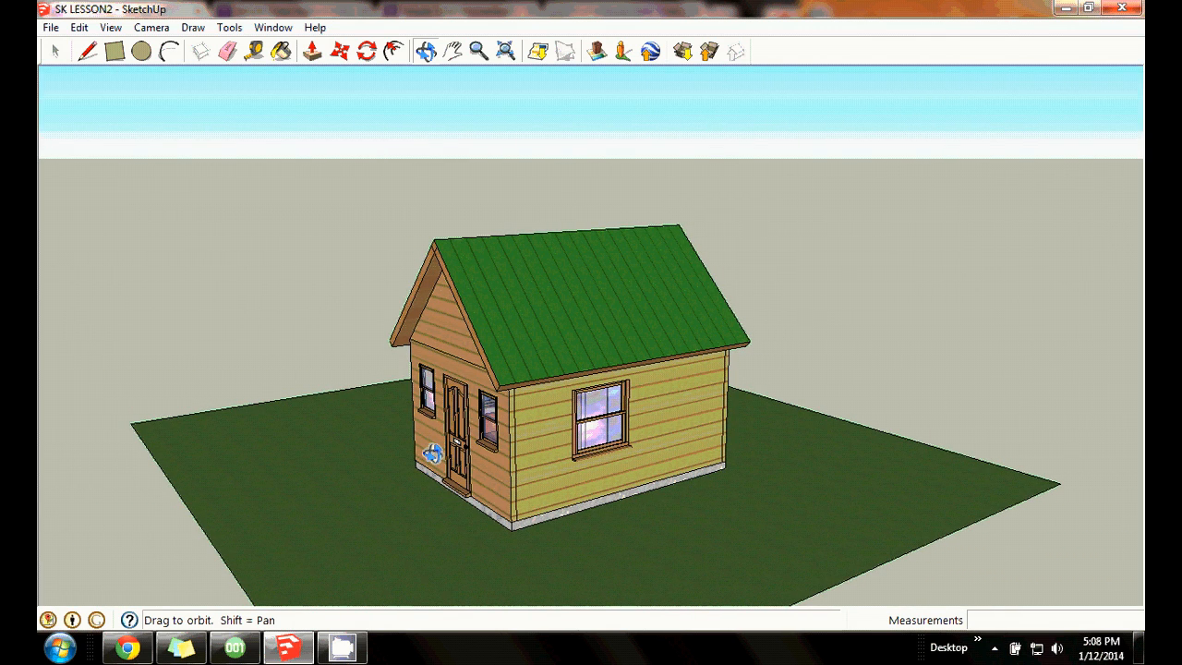
pyautogui.click(426, 52)
pyautogui.moveTo(517, 304); pyautogui.dragTo(604, 309)
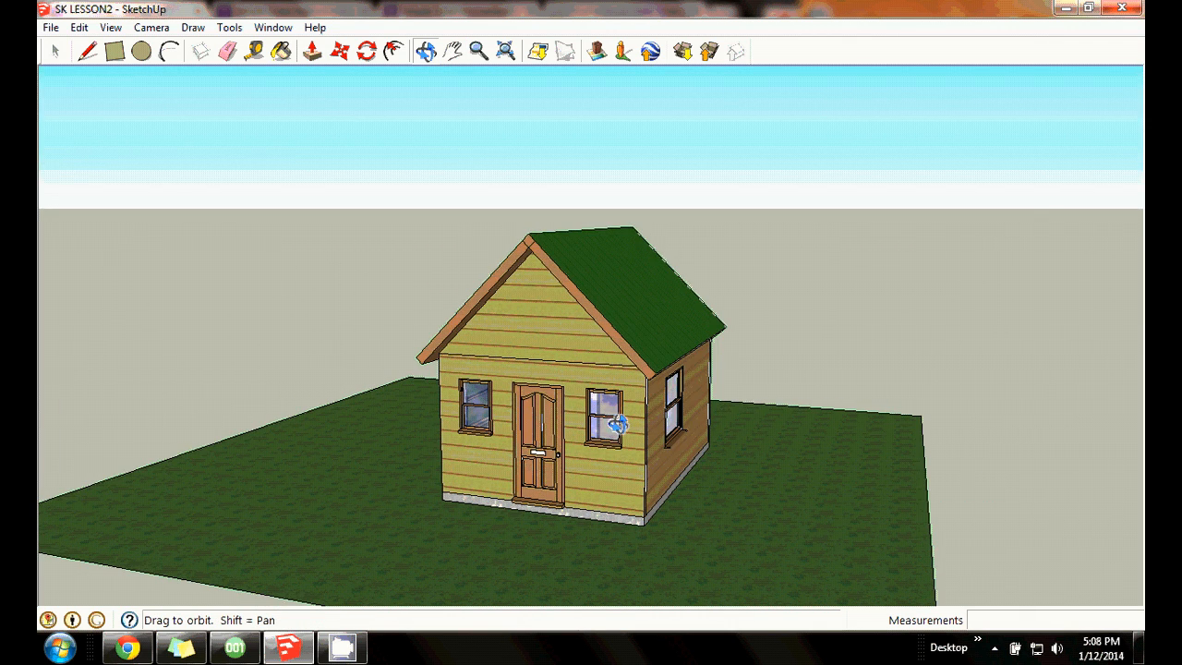
pyautogui.moveTo(617, 423); pyautogui.dragTo(789, 391)
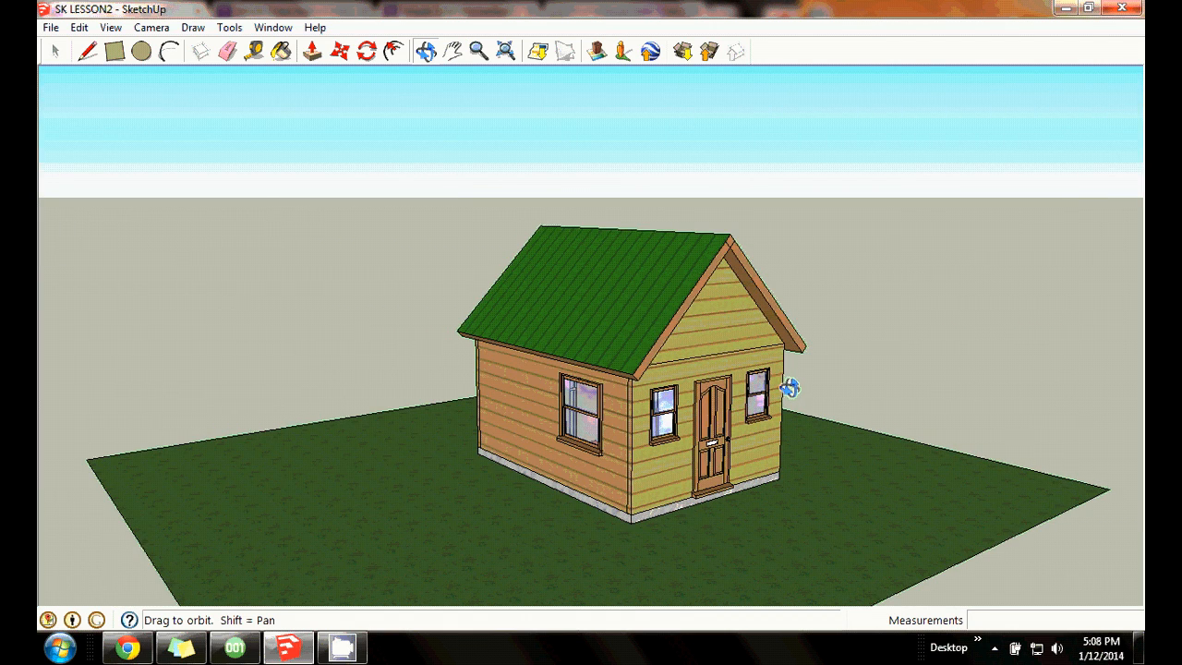
pyautogui.moveTo(890, 392); pyautogui.dragTo(638, 412)
pyautogui.moveTo(745, 413); pyautogui.dragTo(538, 382)
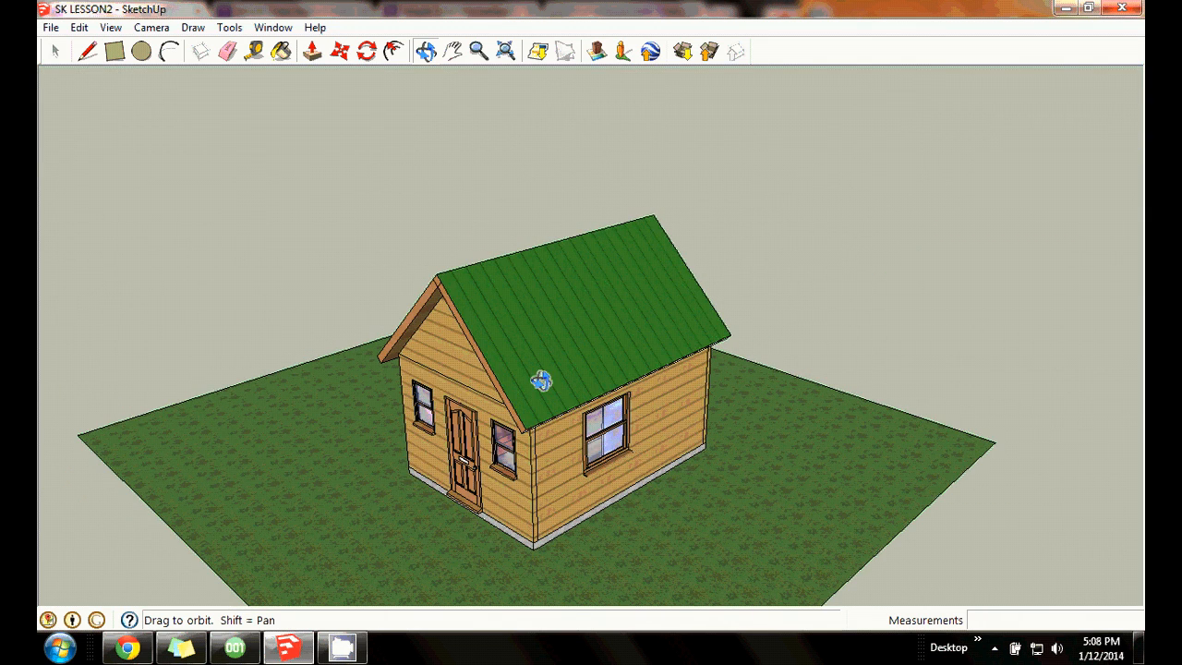
# Hide the entire green roof component to expose the loft and rooms below.
pyautogui.click(56, 52)
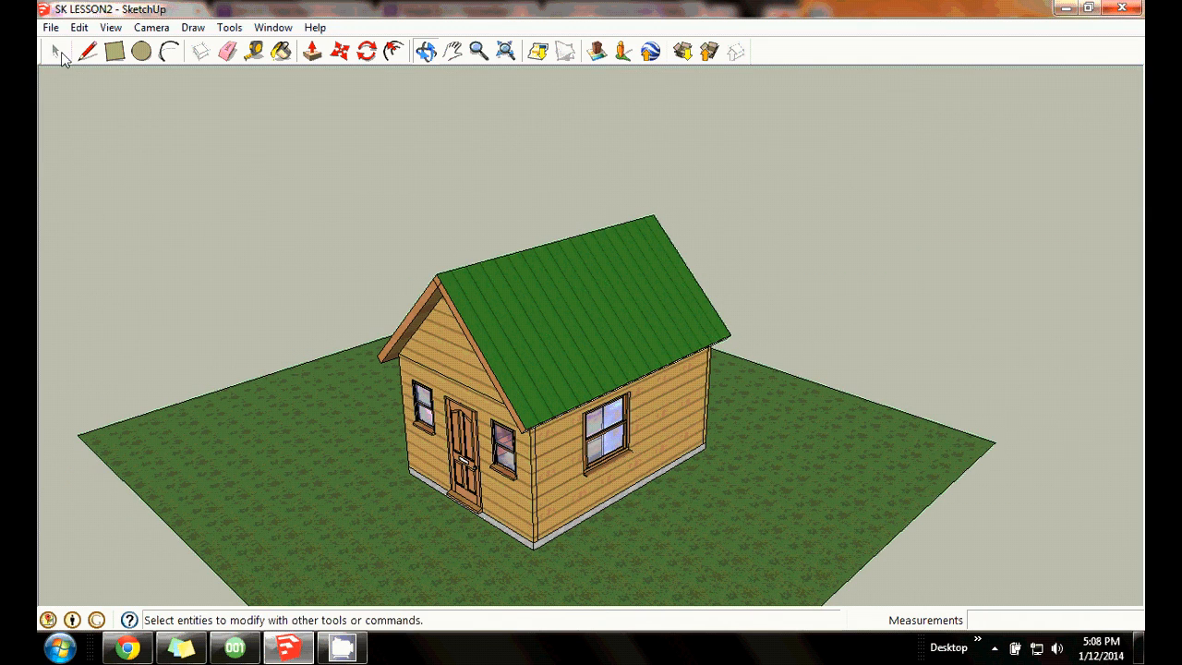
pyautogui.click(560, 309)
pyautogui.rightClick(561, 307)
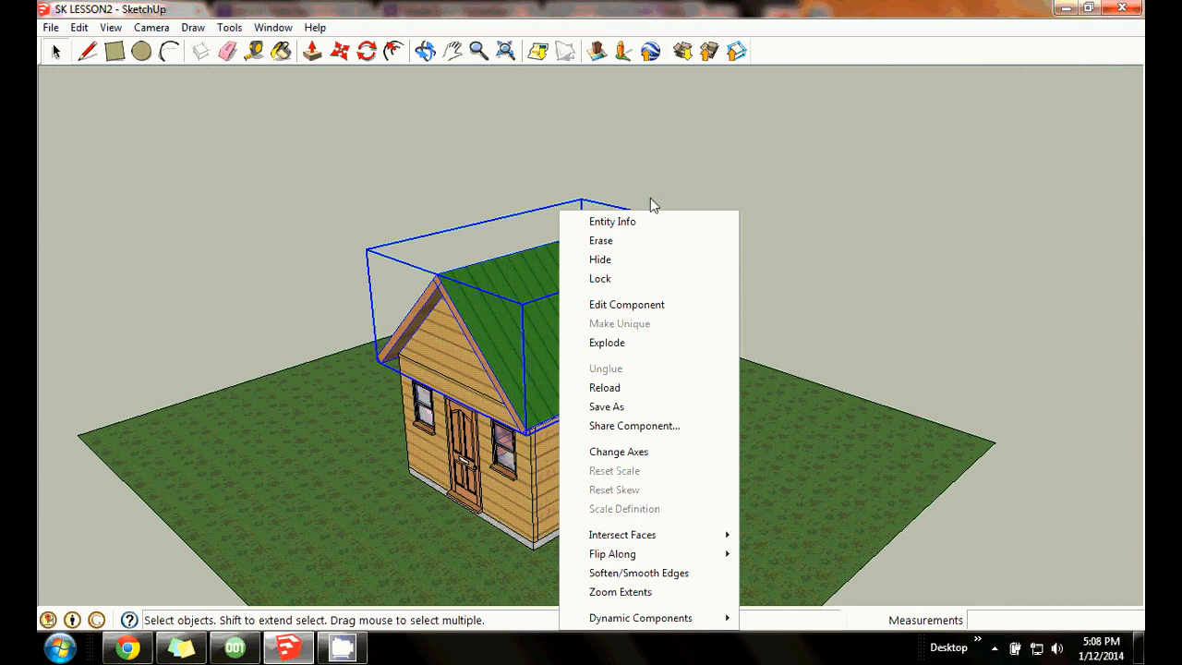
pyautogui.click(600, 262)
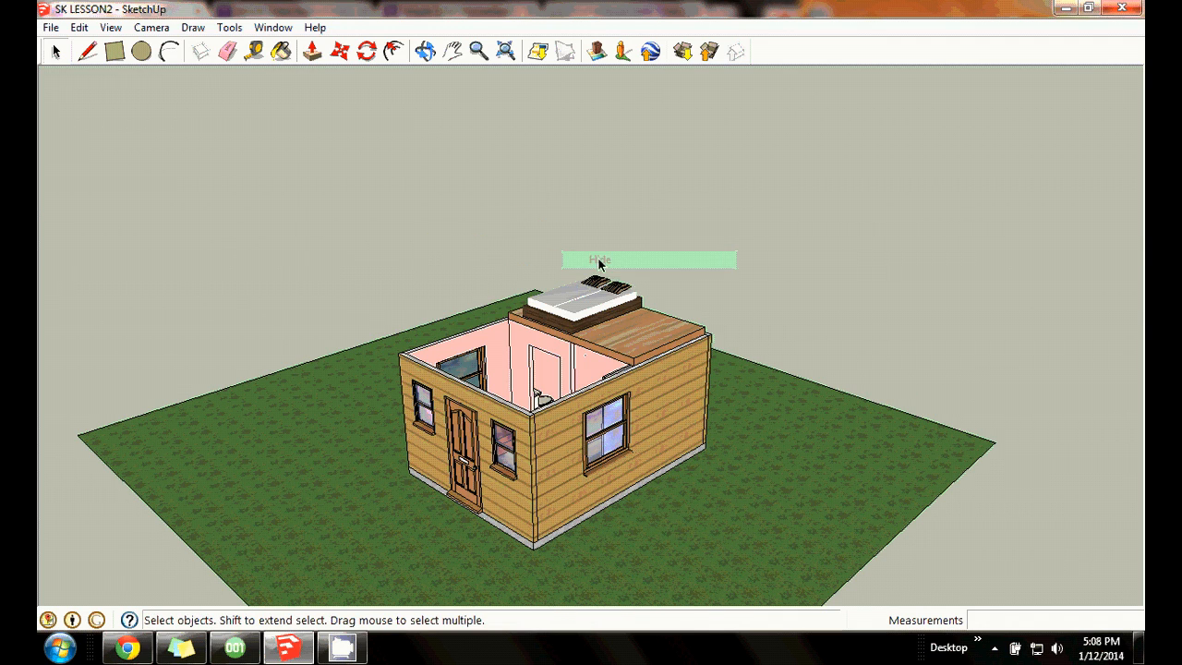
# Examine the wooden loft with its bed and the living area with the orange sofa from above and from the sides.
pyautogui.click(425, 50)
pyautogui.moveTo(592, 239); pyautogui.dragTo(451, 351)
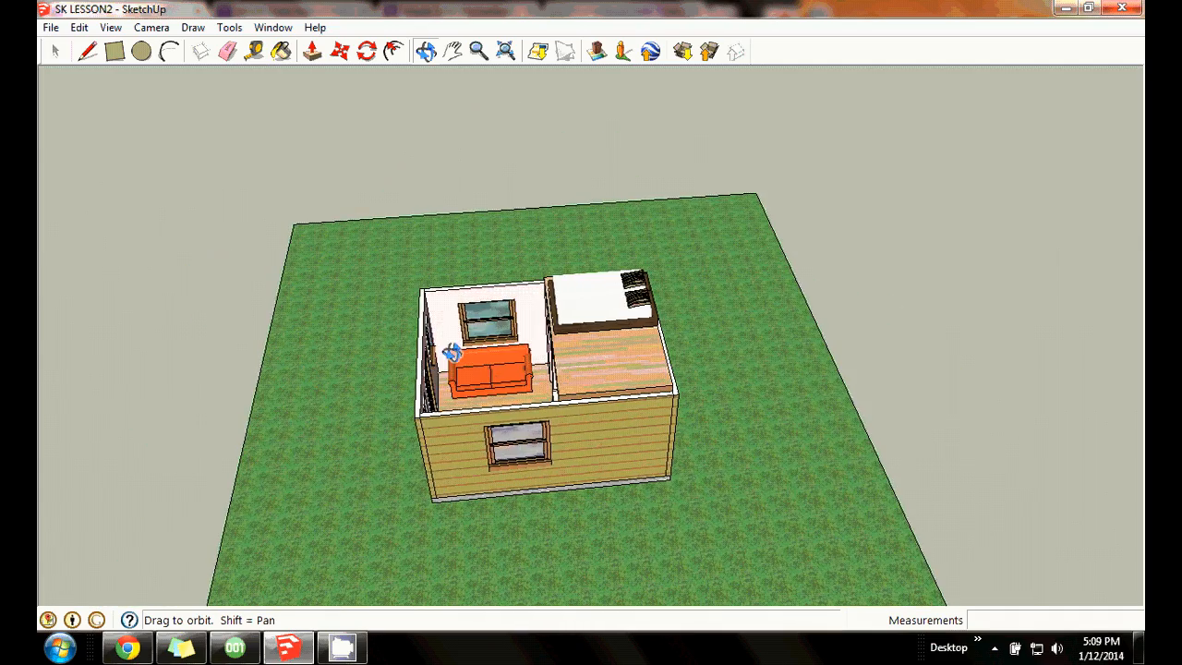
pyautogui.moveTo(591, 346); pyautogui.dragTo(548, 449)
pyautogui.moveTo(419, 347); pyautogui.dragTo(700, 282)
pyautogui.moveTo(484, 369); pyautogui.dragTo(412, 267)
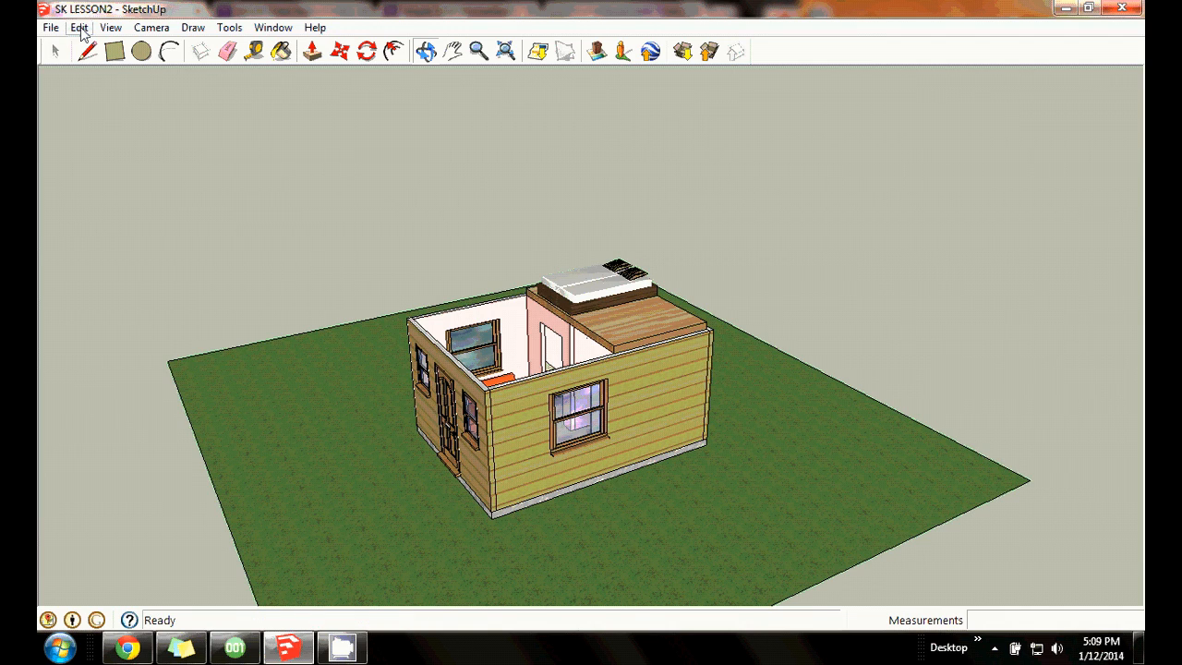
# Unhide all hidden objects to restore the roof on the house.
pyautogui.click(80, 28)
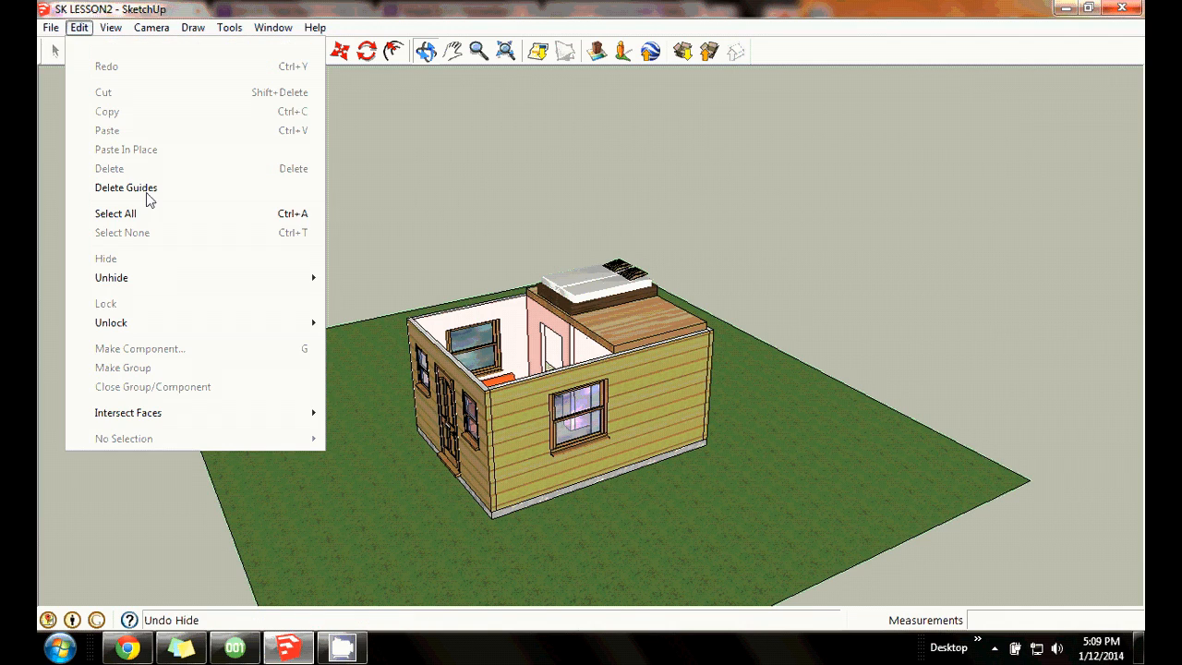
pyautogui.moveTo(181, 279)
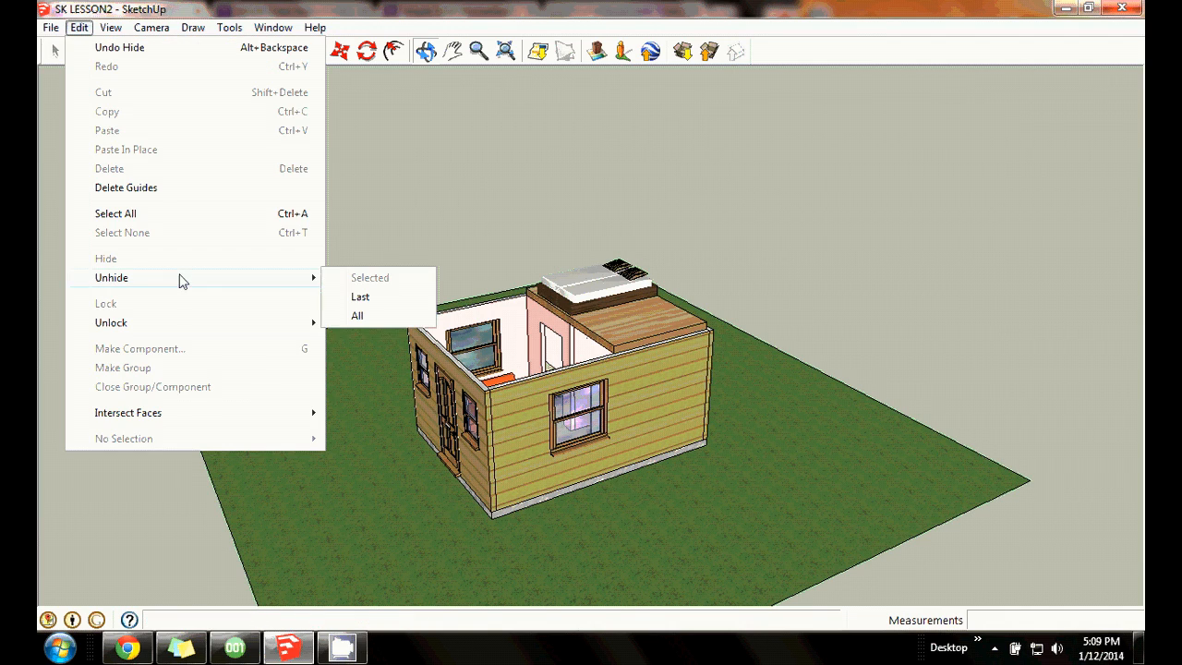
pyautogui.click(373, 314)
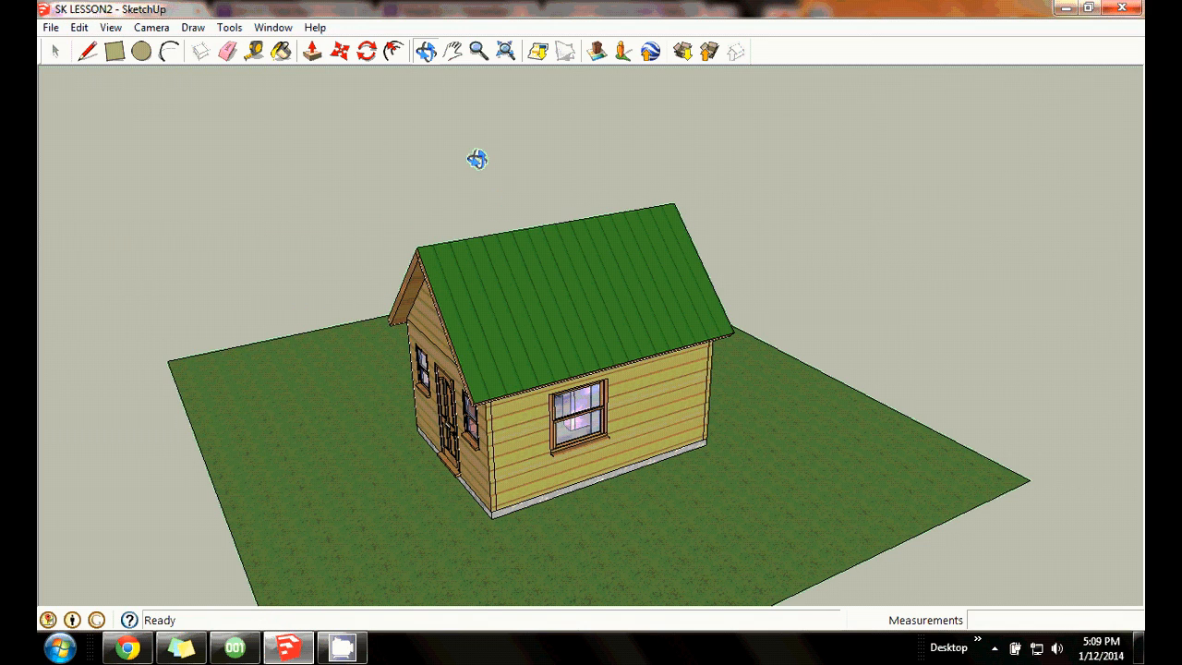
# Review the finished house from the front corner, showing the door facade, the window side wall and the roof.
pyautogui.moveTo(425, 237); pyautogui.dragTo(493, 177)
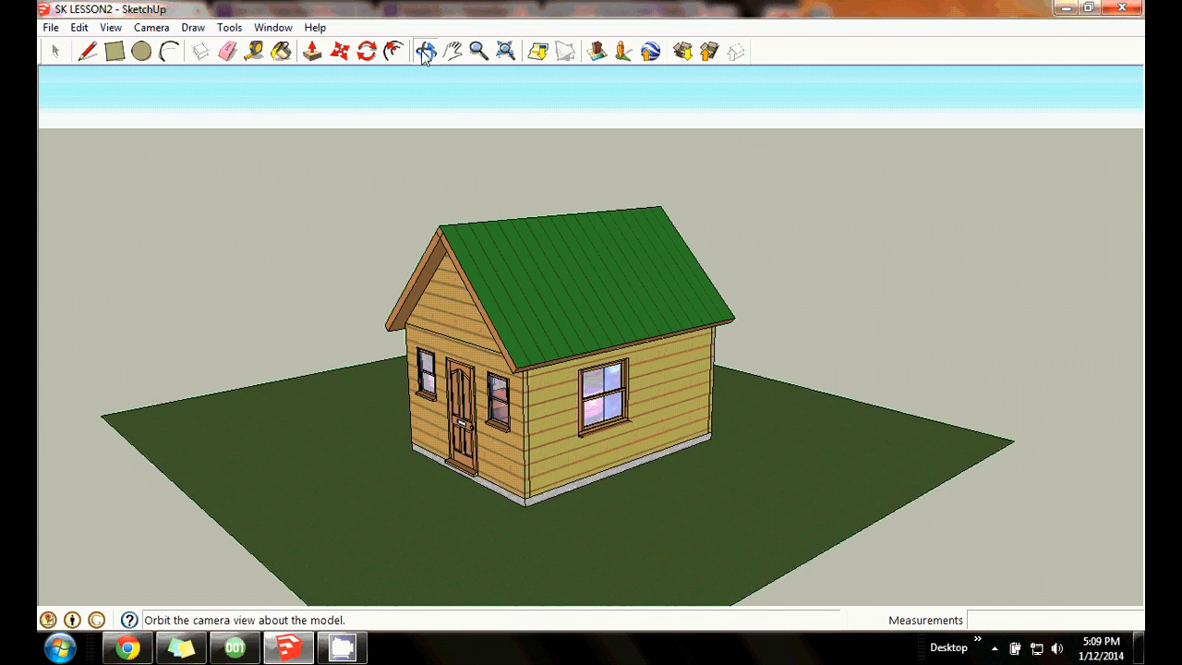
pyautogui.moveTo(712, 198); pyautogui.dragTo(398, 340)
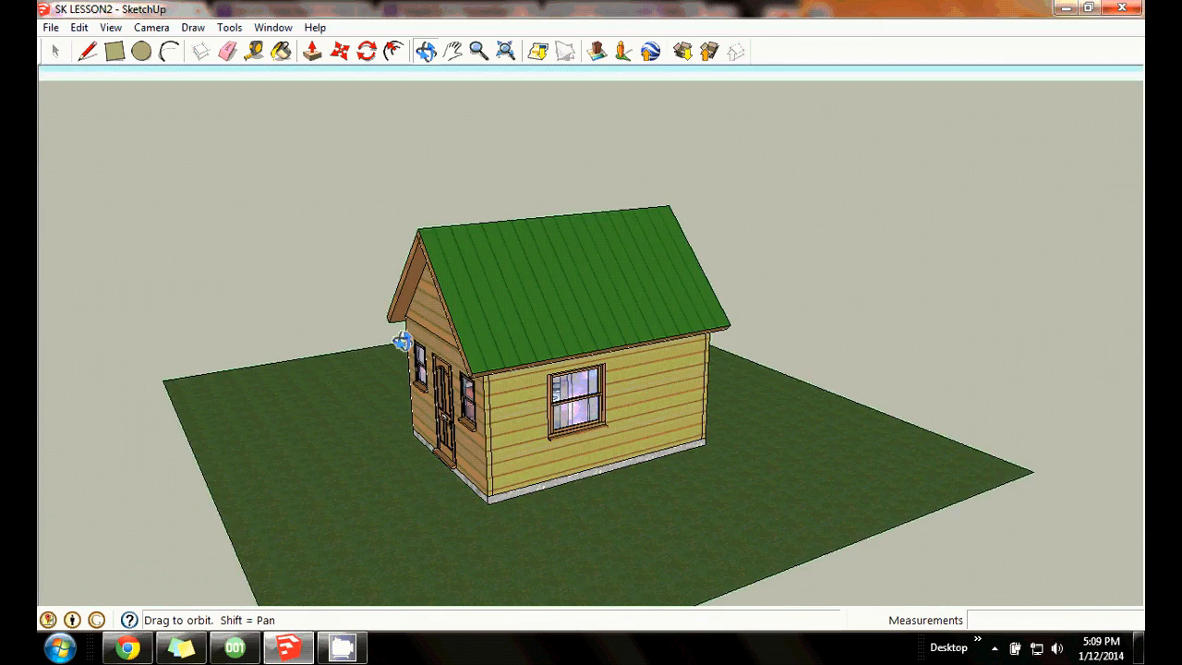
pyautogui.moveTo(656, 319); pyautogui.dragTo(753, 282)
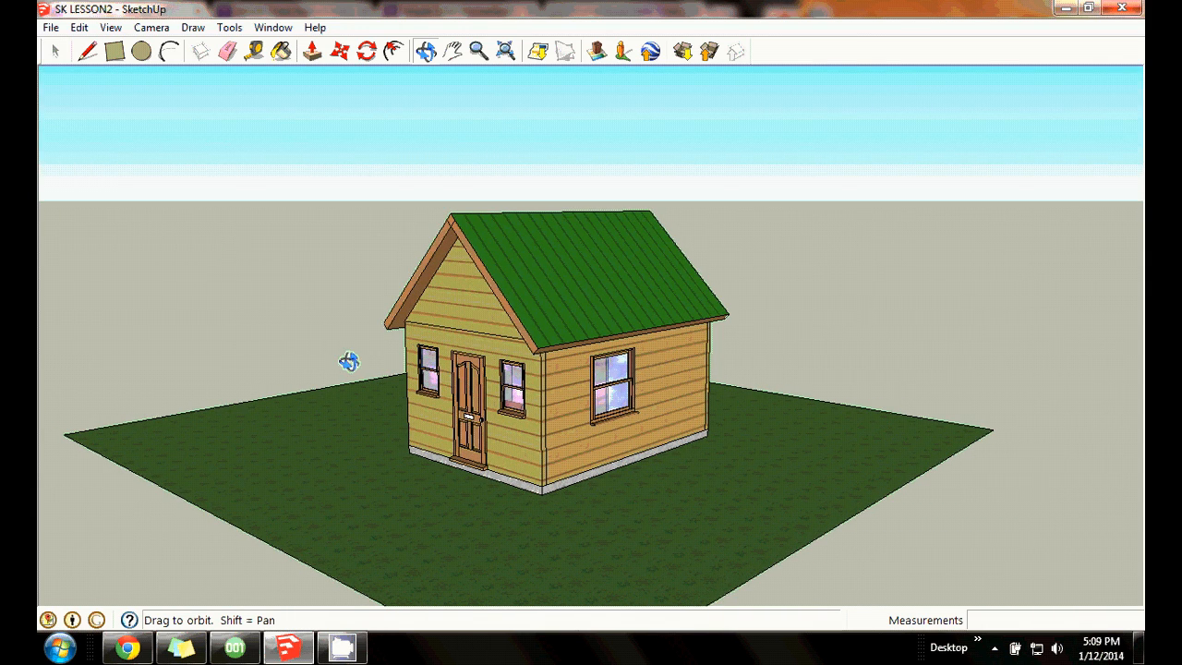
pyautogui.moveTo(681, 298); pyautogui.dragTo(638, 311)
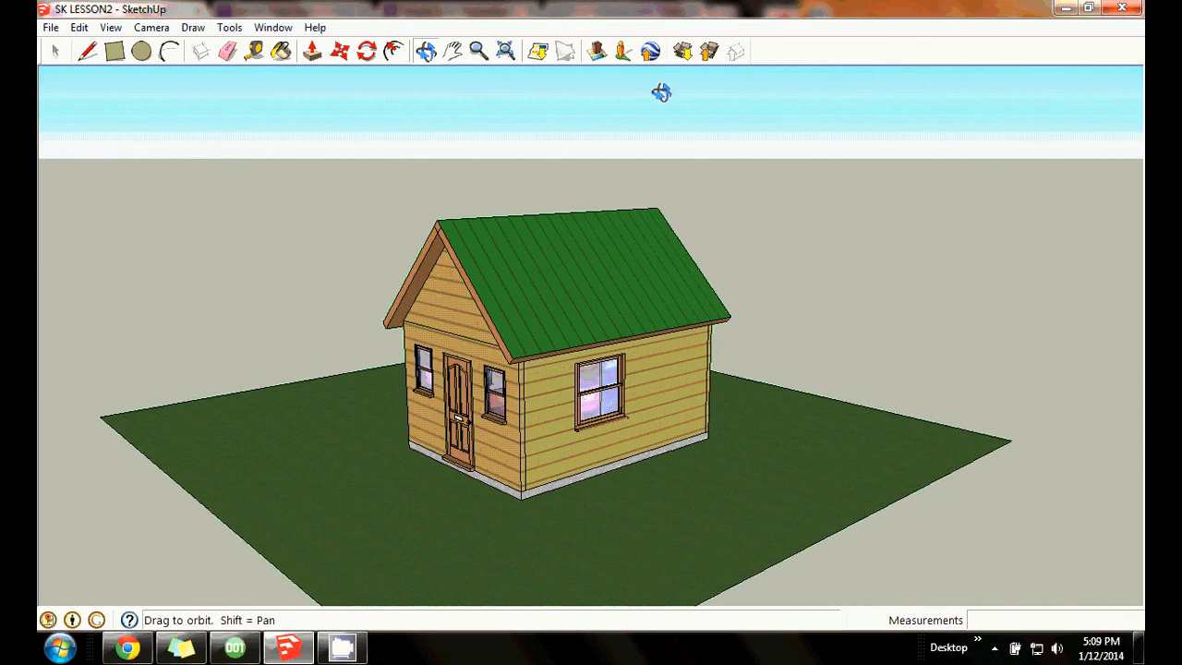
pyautogui.moveTo(578, 247); pyautogui.dragTo(582, 244)
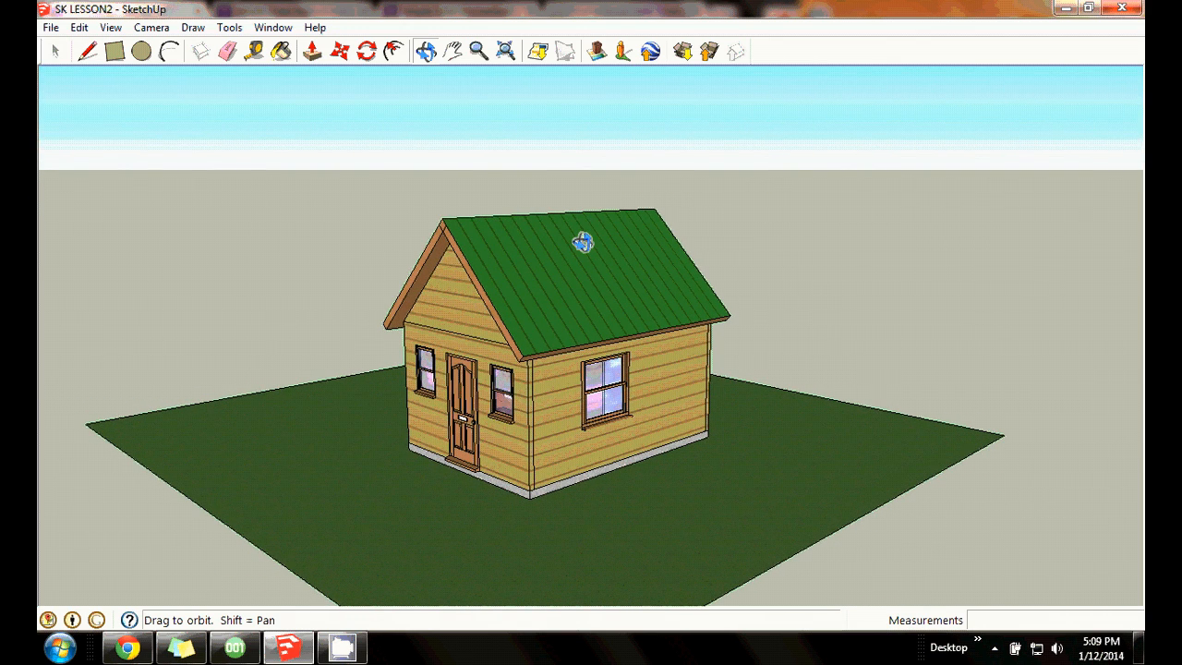